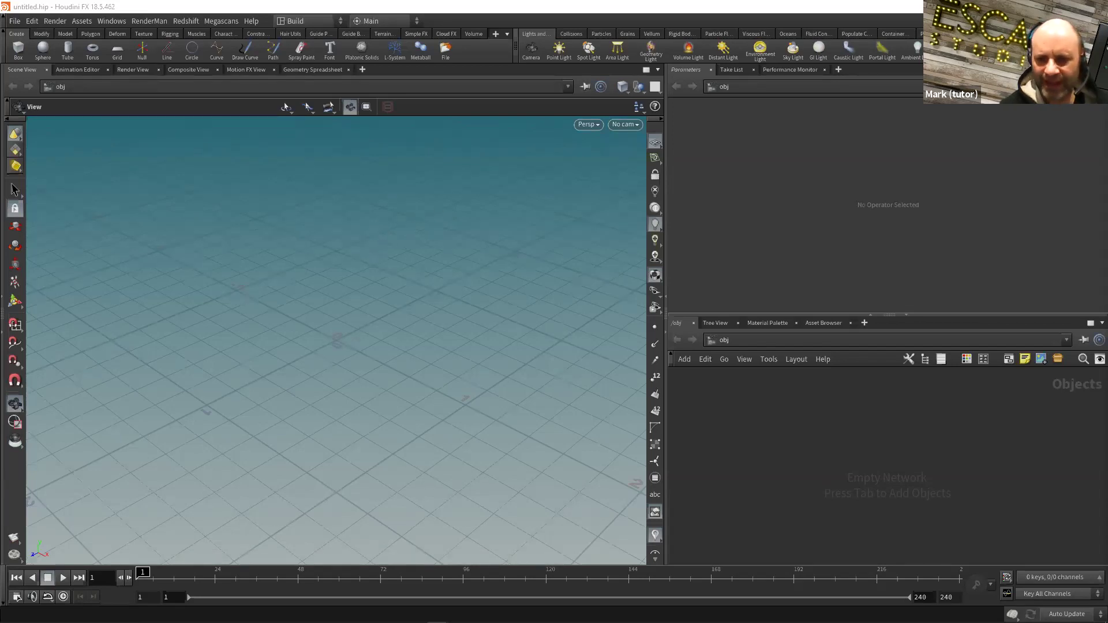
# - Widen the network editor side of the layout and collapse the parameter pane above it
pyautogui.scroll(1, 353, 257)
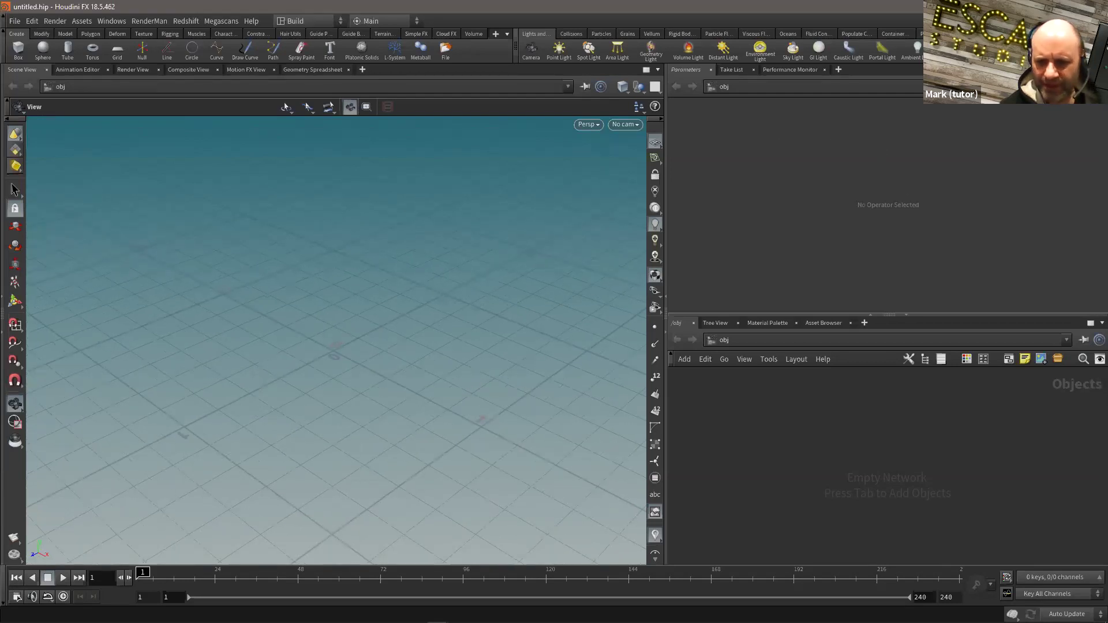
pyautogui.moveTo(382, 255)
pyautogui.mouseDown()
pyautogui.moveTo(406, 251)
pyautogui.moveTo(398, 265)
pyautogui.mouseUp()
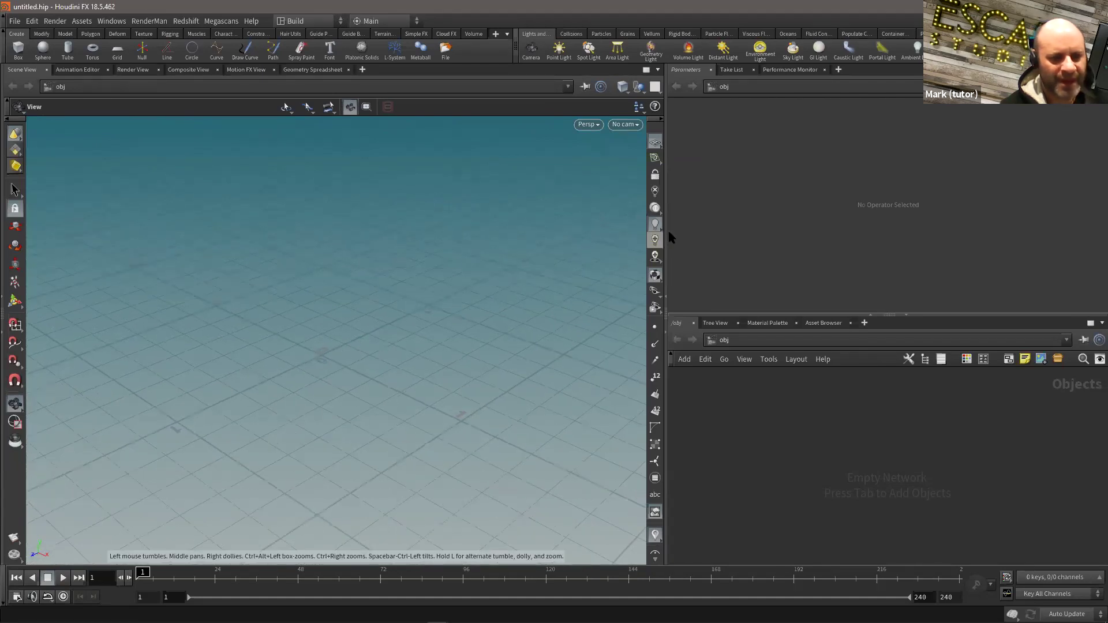
pyautogui.moveTo(661, 226); pyautogui.dragTo(649, 228)
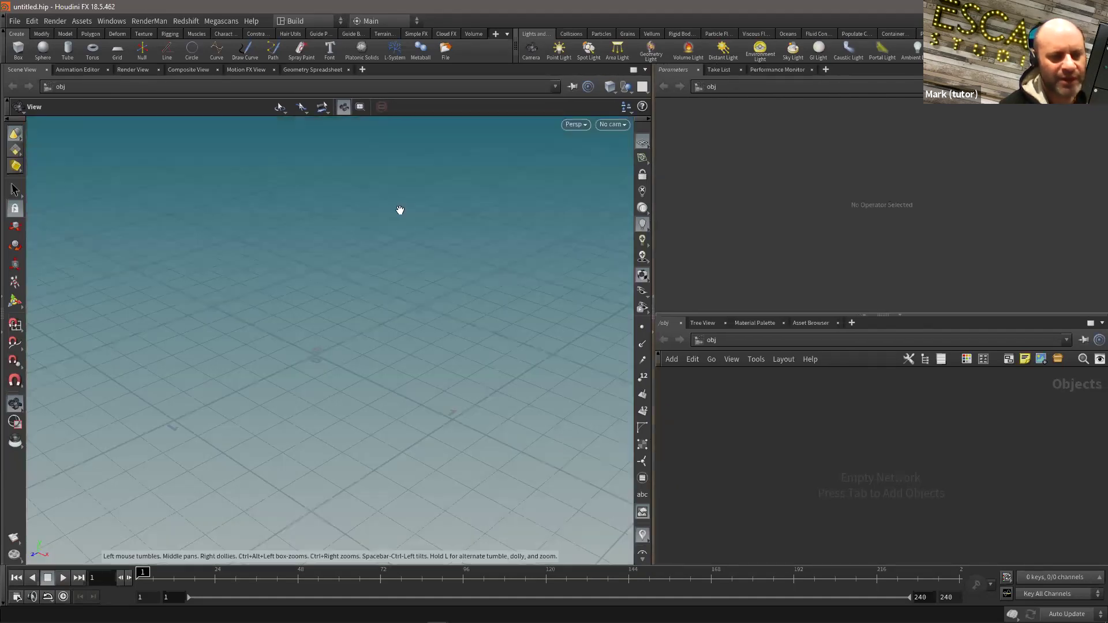
pyautogui.moveTo(358, 337); pyautogui.dragTo(402, 323)
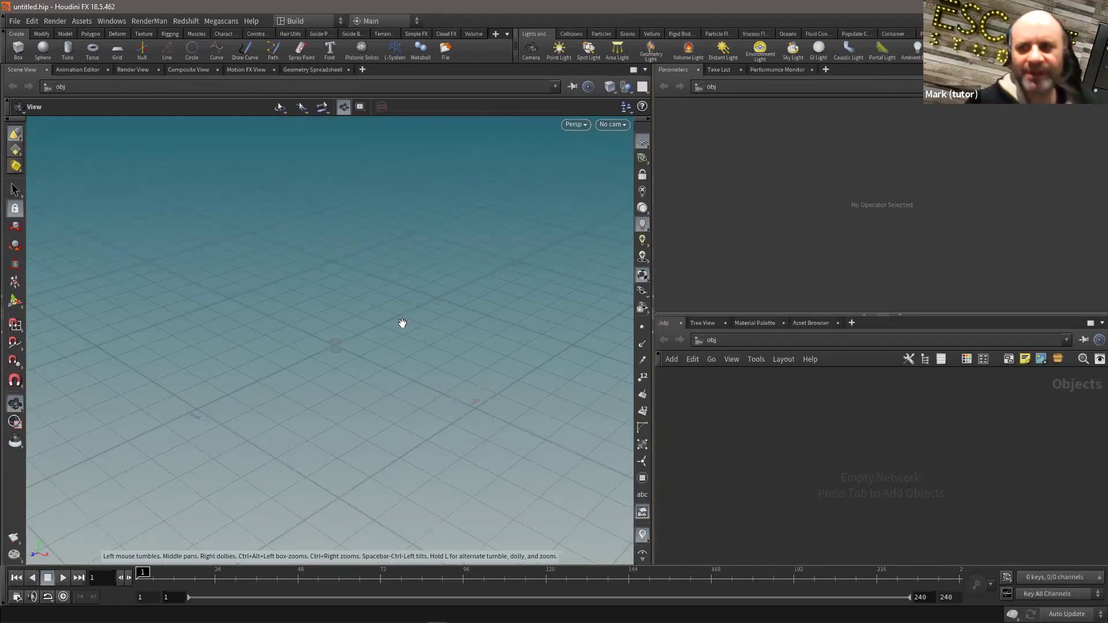
pyautogui.moveTo(294, 294)
pyautogui.mouseDown()
pyautogui.moveTo(363, 268)
pyautogui.moveTo(343, 282)
pyautogui.moveTo(396, 289)
pyautogui.mouseUp()
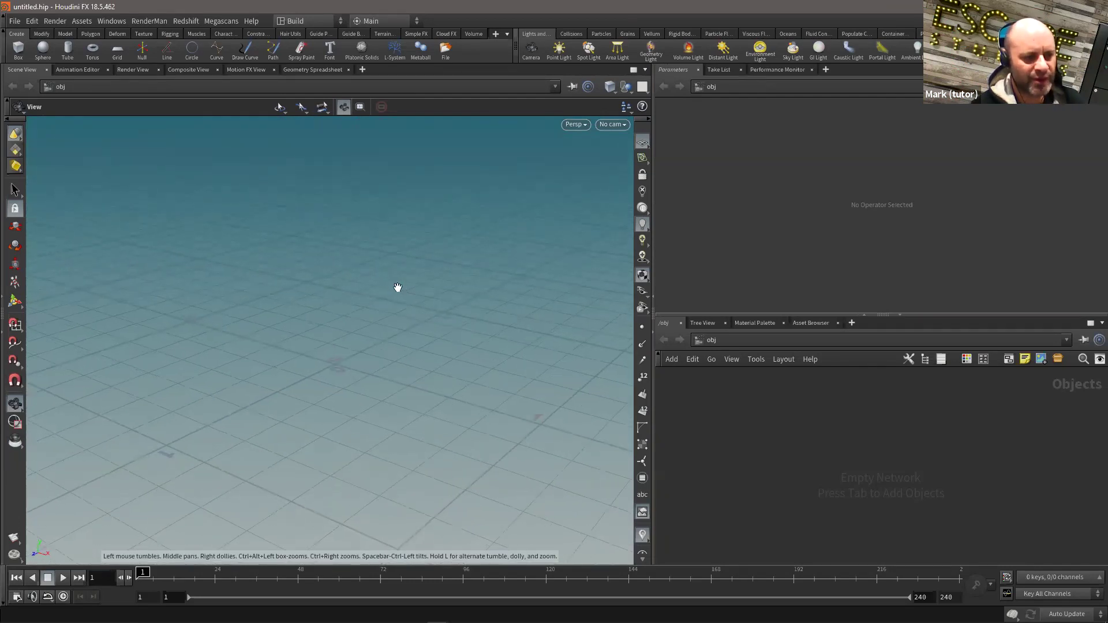
pyautogui.moveTo(653, 263); pyautogui.dragTo(635, 261)
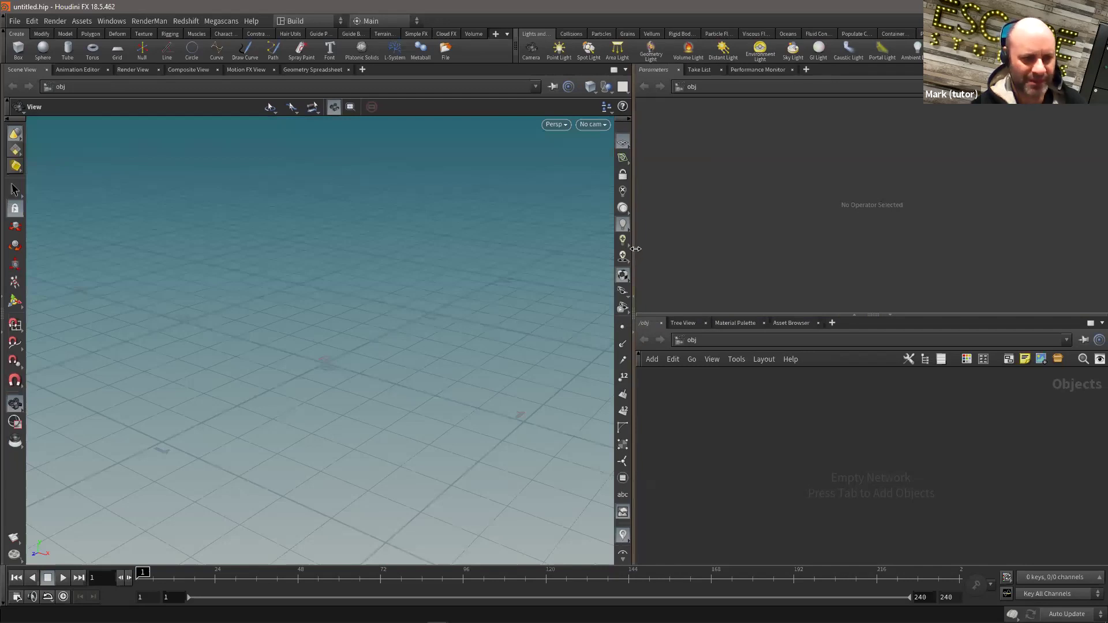
pyautogui.moveTo(634, 249); pyautogui.dragTo(639, 252)
pyautogui.moveTo(710, 316); pyautogui.dragTo(710, 299)
pyautogui.moveTo(638, 417); pyautogui.dragTo(616, 412)
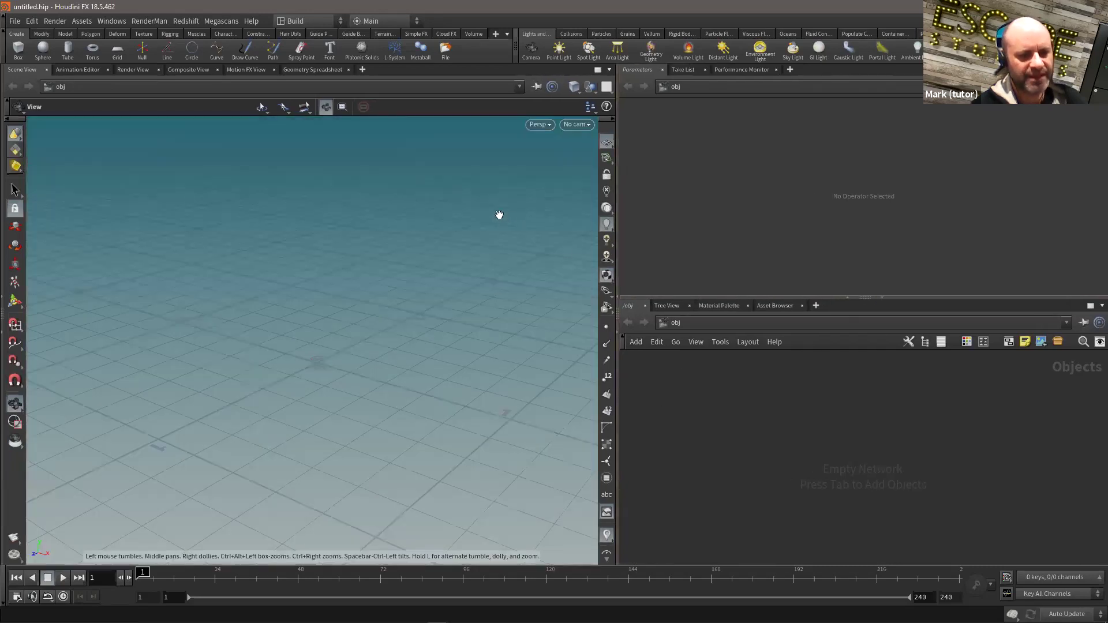
pyautogui.moveTo(615, 197); pyautogui.dragTo(582, 195)
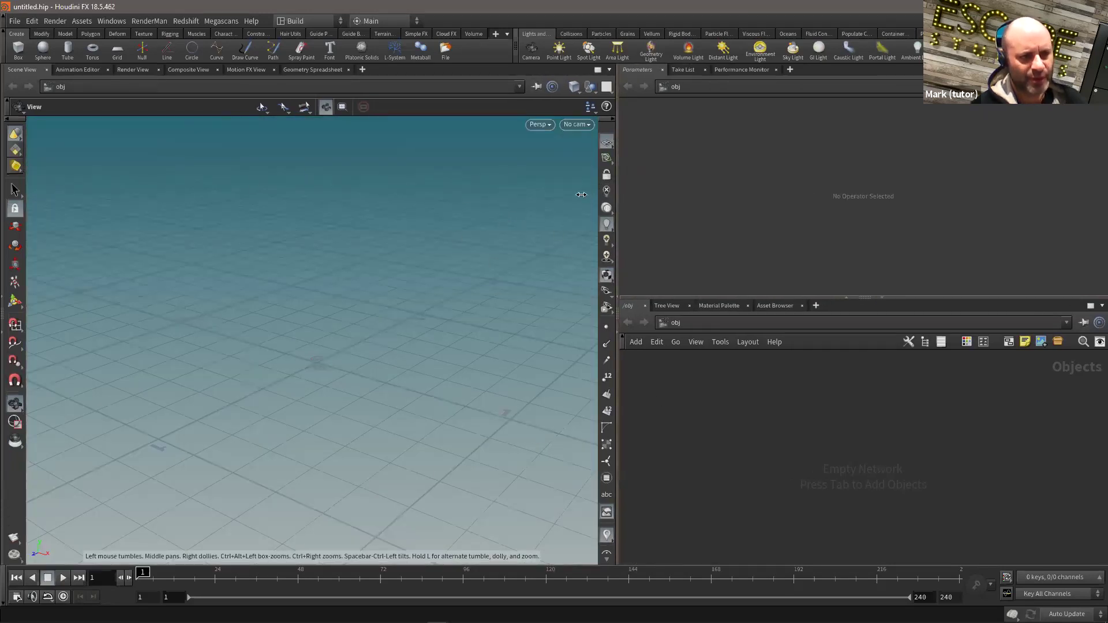
pyautogui.moveTo(670, 297); pyautogui.dragTo(670, 280)
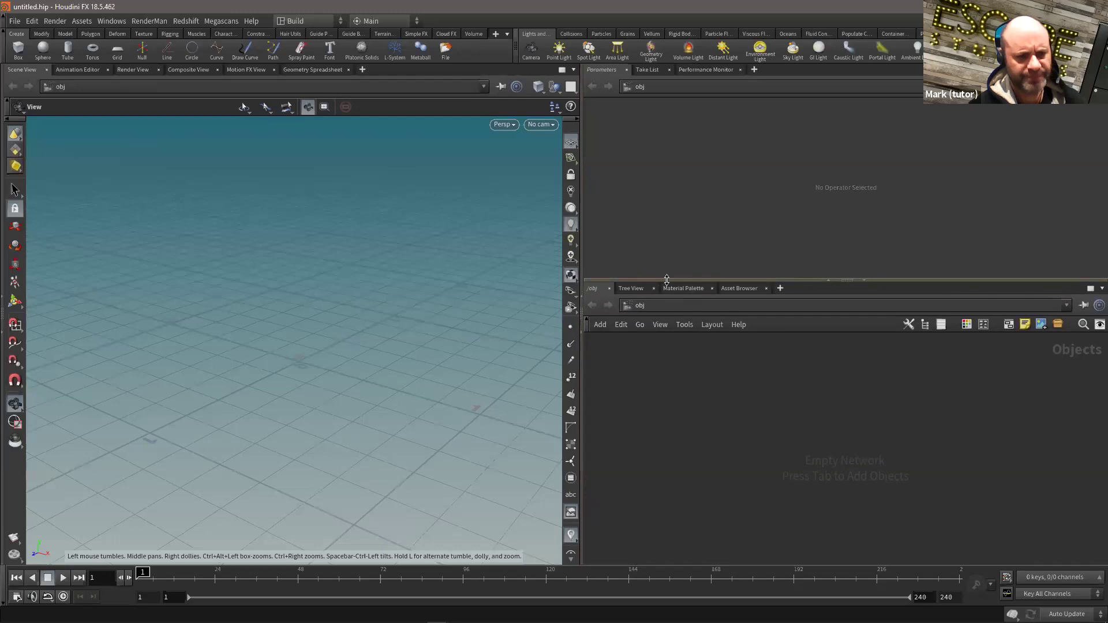
pyautogui.click(826, 280)
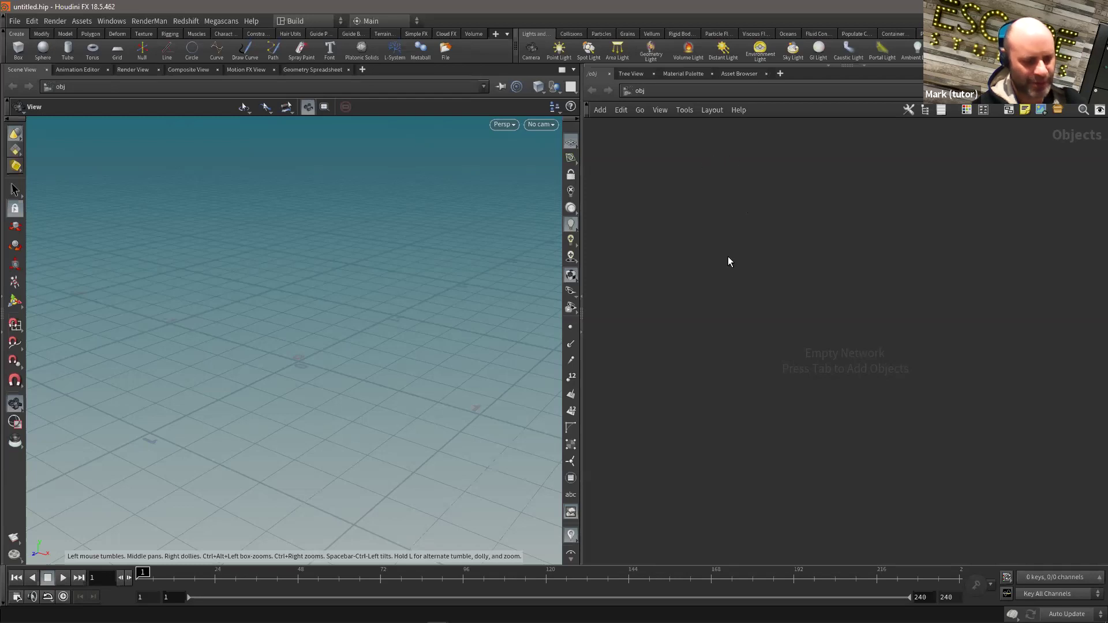
# - Add a Test Geometry: Pig Head object to the empty object network and deselect it
pyautogui.press('Tab')
pyautogui.write('tes')
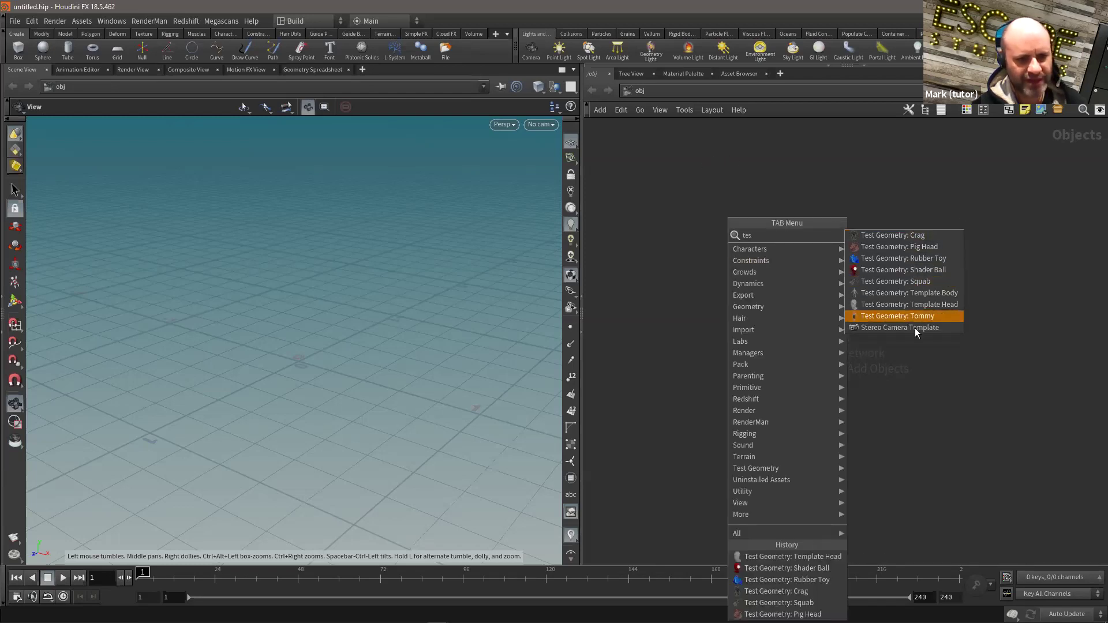
pyautogui.click(929, 252)
pyautogui.click(794, 297)
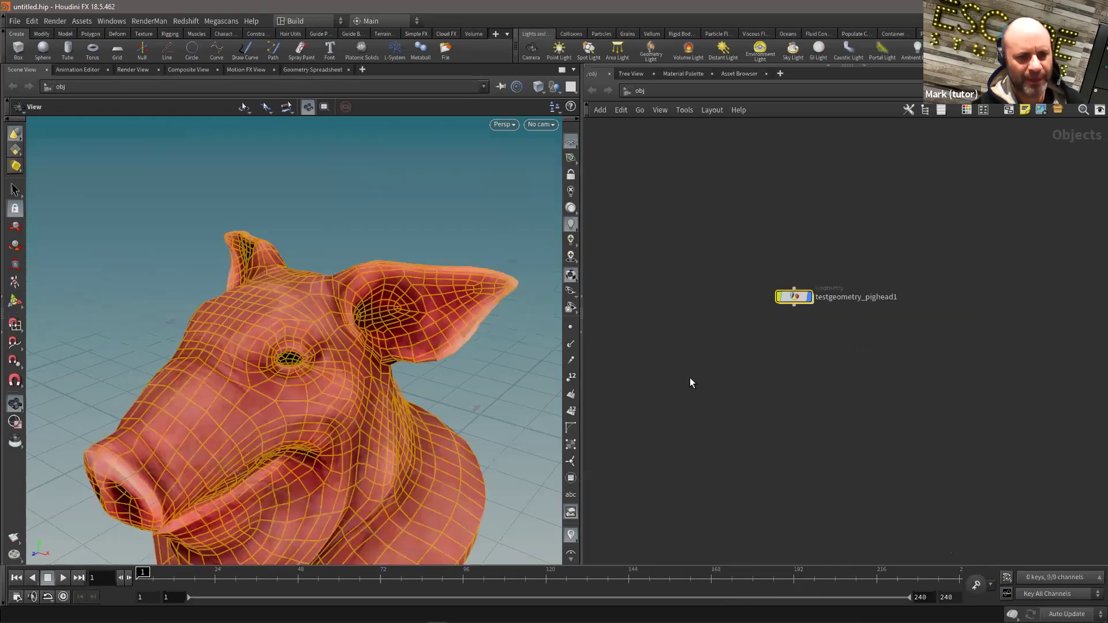
pyautogui.scroll(-5, 378, 309)
pyautogui.moveTo(378, 309); pyautogui.dragTo(277, 302)
pyautogui.scroll(-4, 277, 302)
pyautogui.click(757, 373)
pyautogui.moveTo(379, 325); pyautogui.dragTo(387, 340, button='middle')
pyautogui.scroll(-1, 396, 344)
pyautogui.scroll(1, 398, 344)
pyautogui.moveTo(339, 334); pyautogui.dragTo(324, 335)
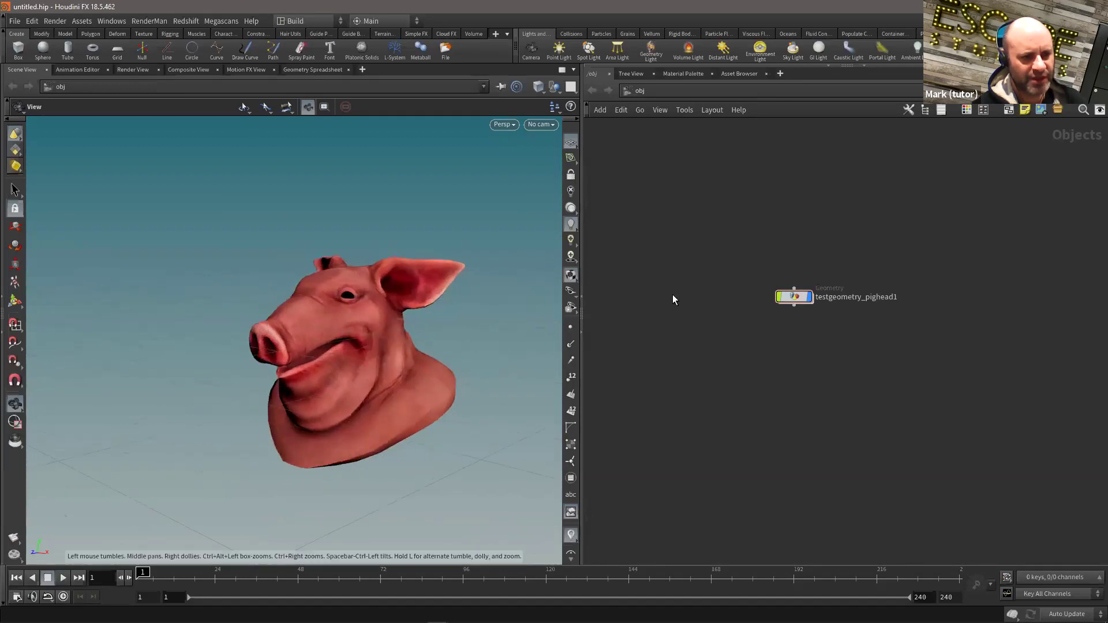
# - Inside the pig head object, connect a Match Size node below the pig head node and turn on its display
pyautogui.doubleClick(795, 298)
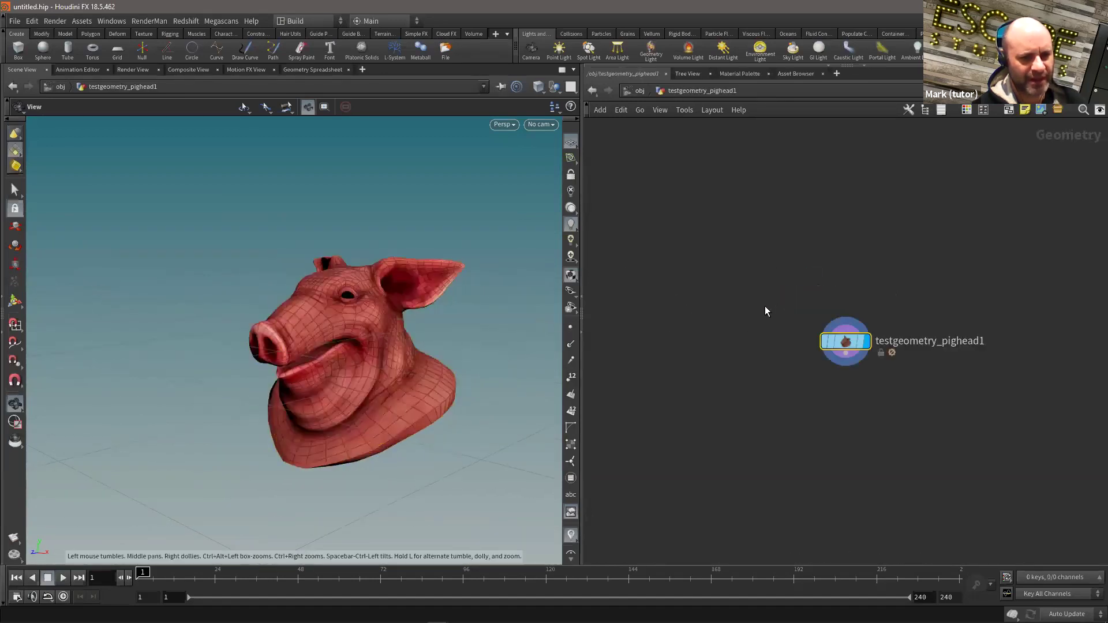
pyautogui.moveTo(820, 361); pyautogui.dragTo(820, 329, button='middle')
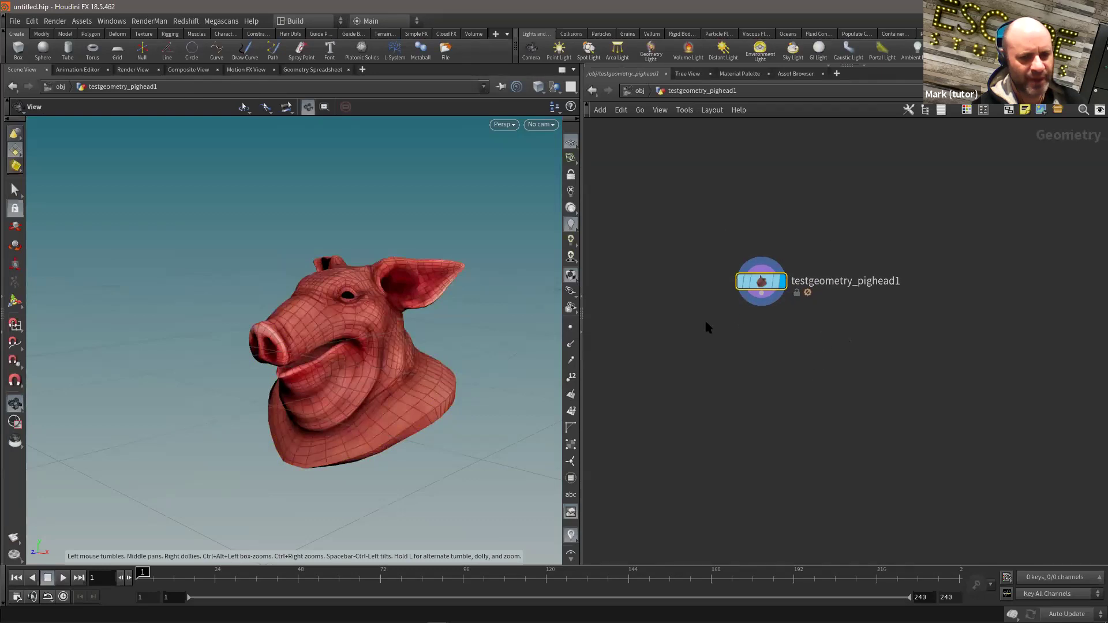
pyautogui.moveTo(761, 368); pyautogui.dragTo(746, 368, button='middle')
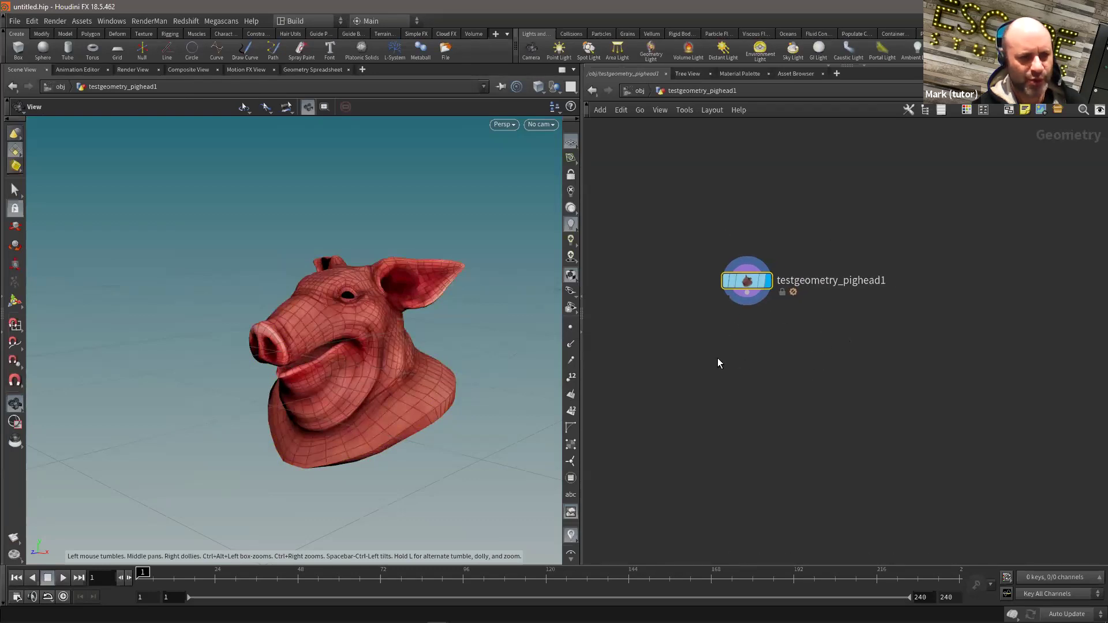
pyautogui.press('Tab')
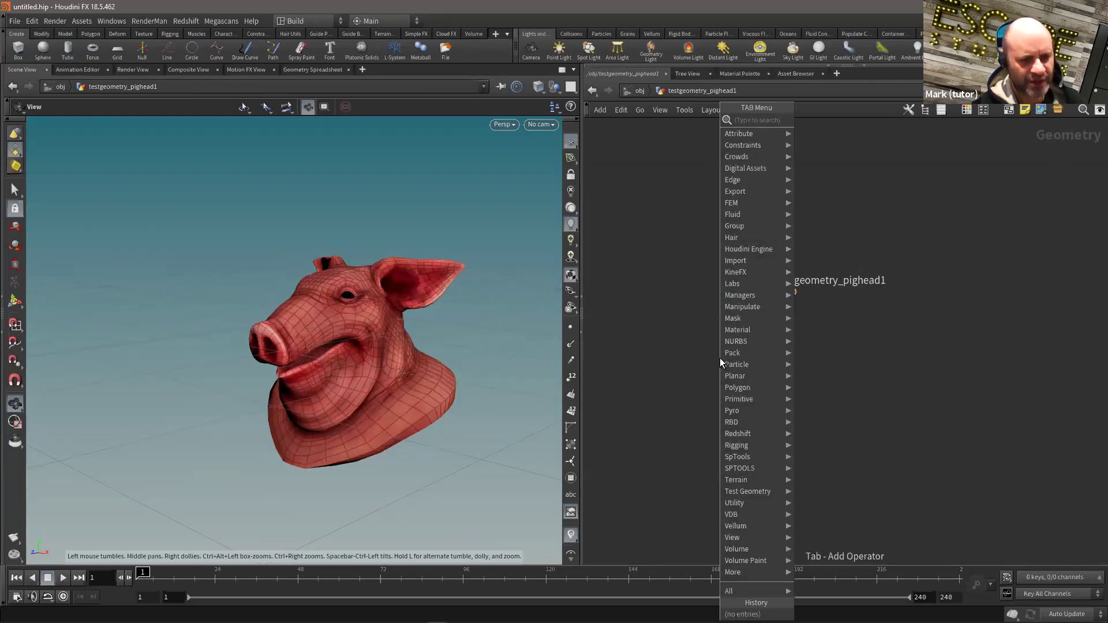
pyautogui.press('Escape')
pyautogui.press('Tab')
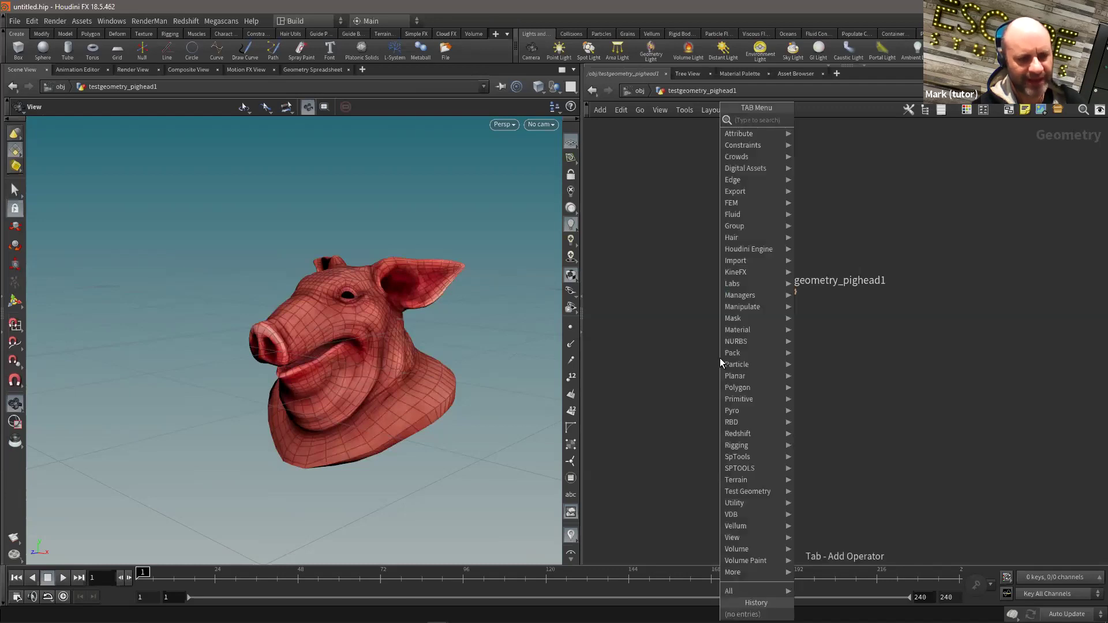
pyautogui.write('mats')
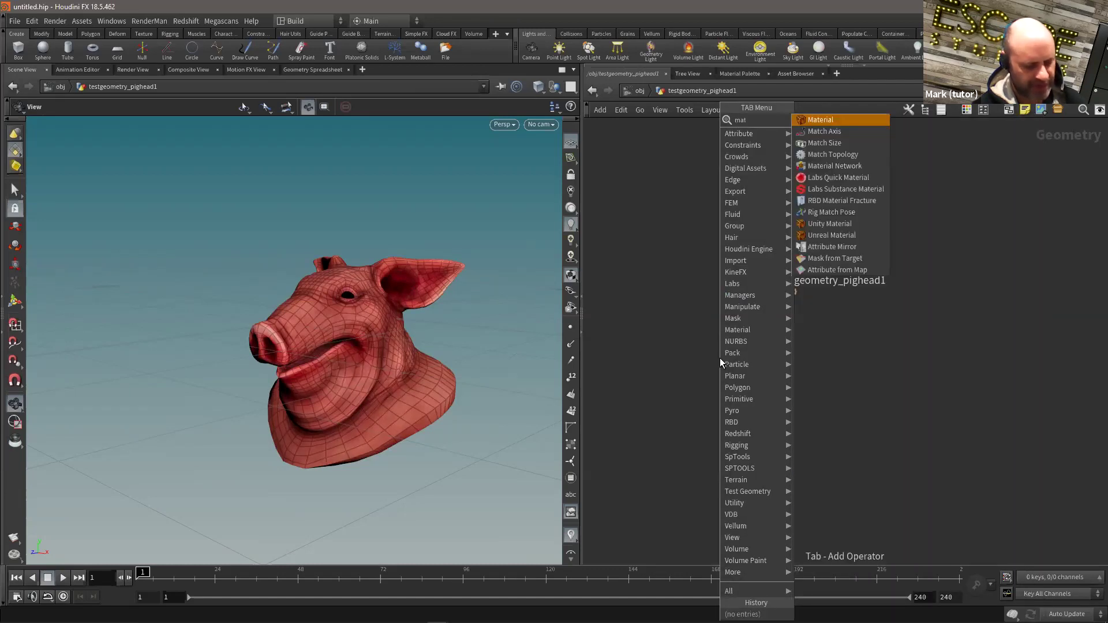
pyautogui.click(826, 120)
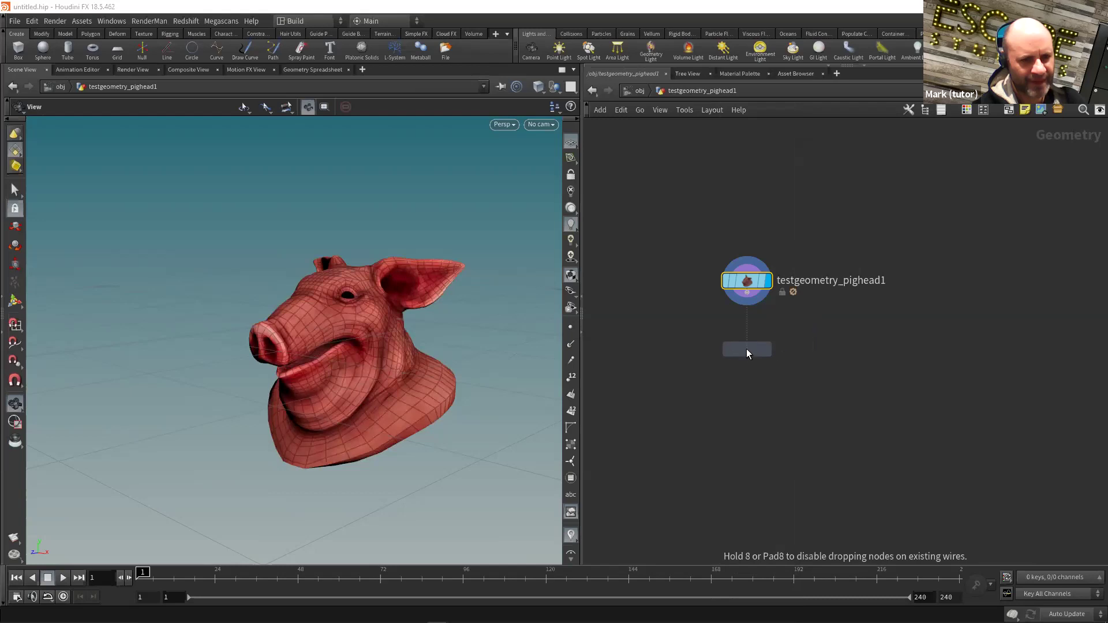
pyautogui.click(742, 347)
pyautogui.moveTo(736, 335); pyautogui.dragTo(745, 338)
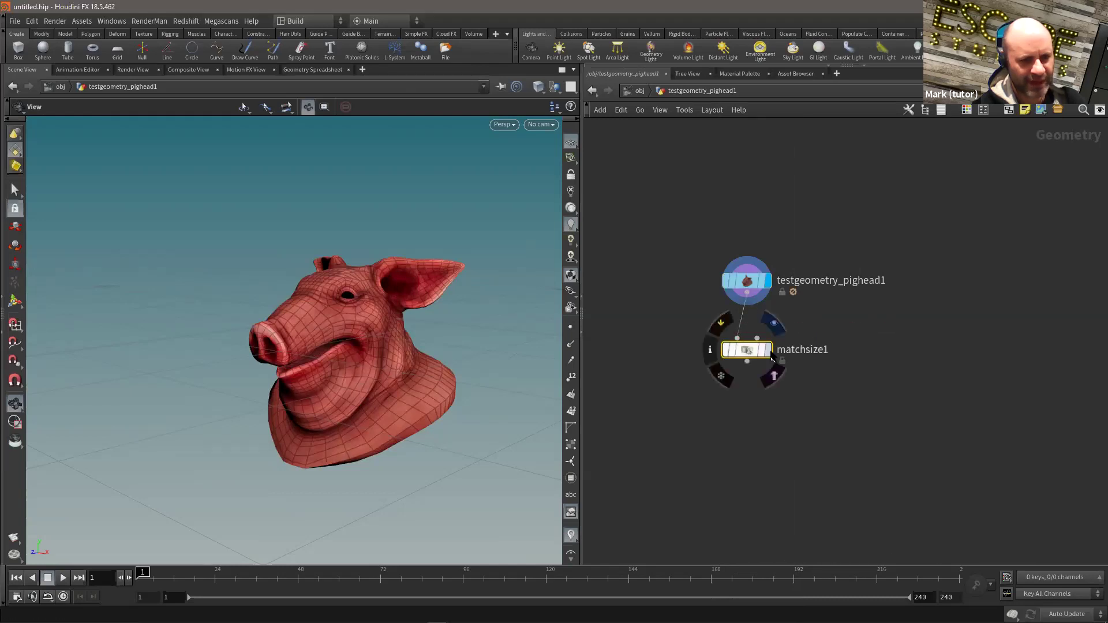
pyautogui.click(766, 350)
# - Show the Match Size node's parameters over the network and set Justify Y to Min
pyautogui.moveTo(695, 423); pyautogui.dragTo(635, 423, button='middle')
pyautogui.moveTo(362, 393); pyautogui.dragTo(356, 299)
pyautogui.moveTo(355, 300); pyautogui.dragTo(303, 331, button='middle')
pyautogui.moveTo(303, 318); pyautogui.dragTo(301, 327)
pyautogui.moveTo(302, 327); pyautogui.dragTo(316, 329, button='middle')
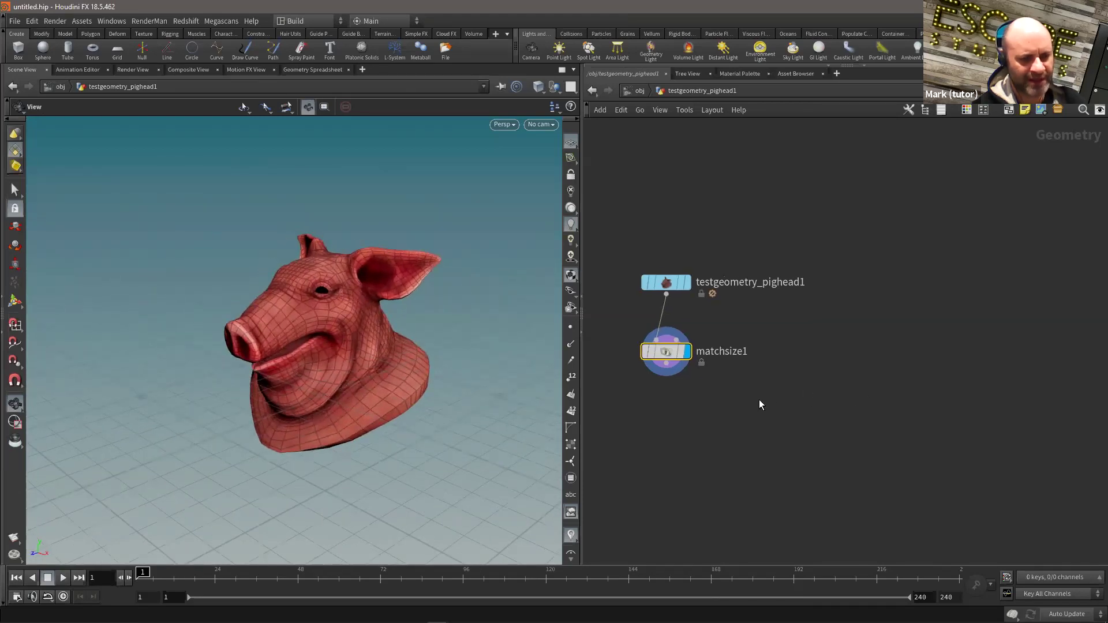
pyautogui.press('p')
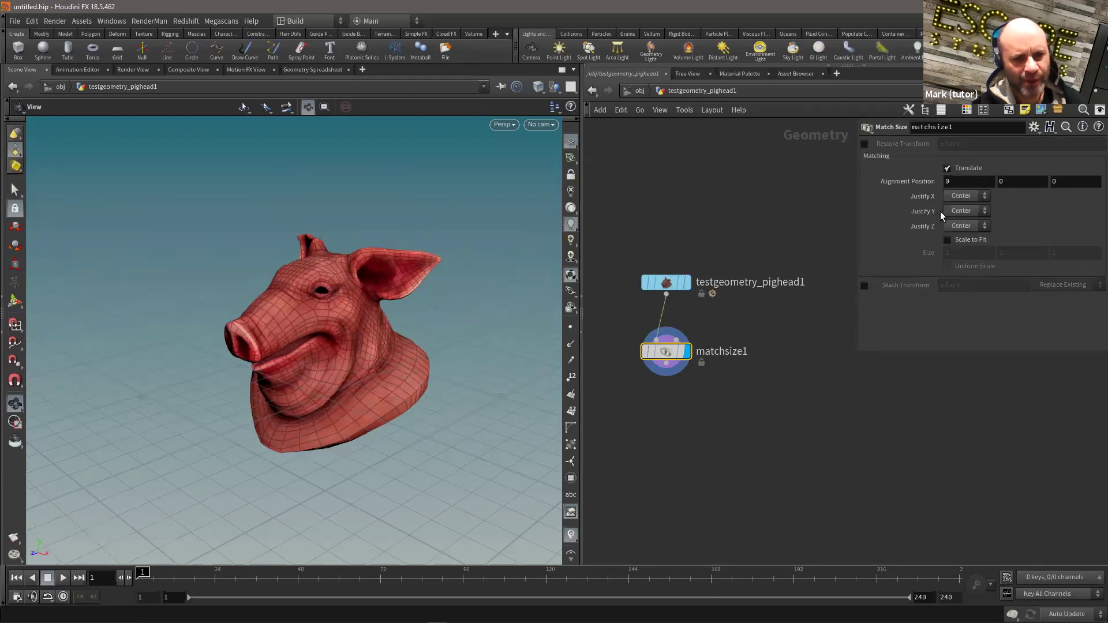
pyautogui.click(970, 208)
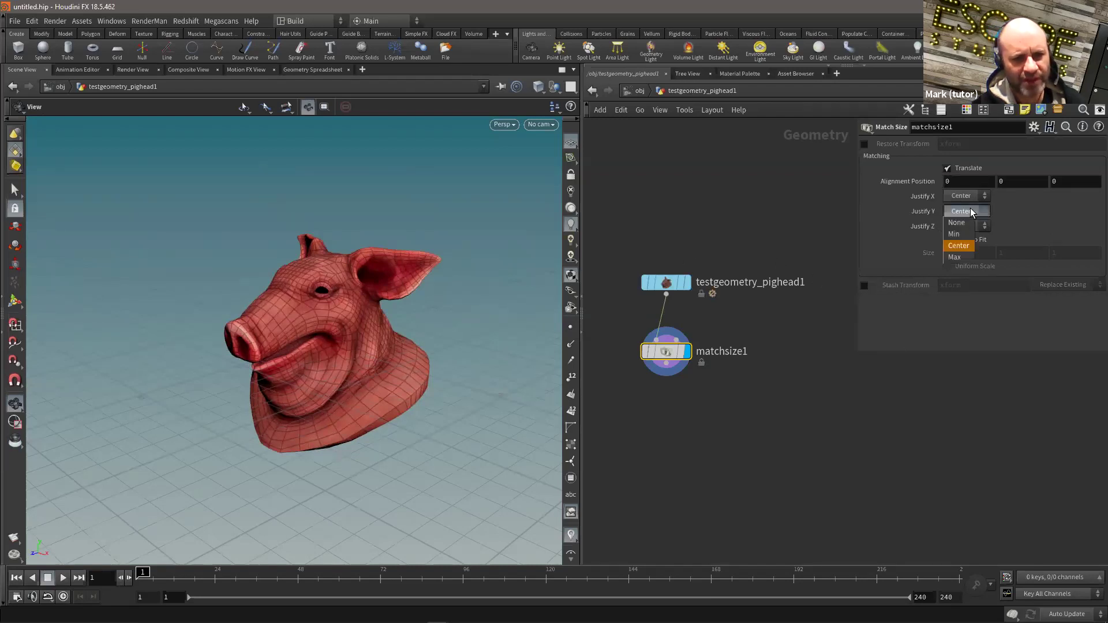
pyautogui.click(960, 235)
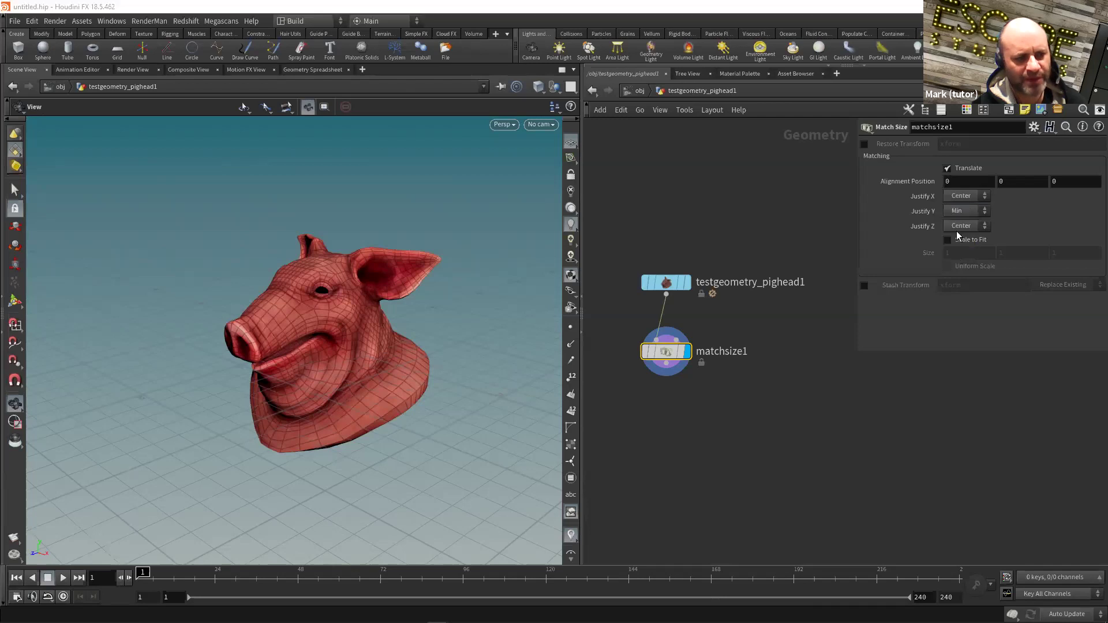
pyautogui.moveTo(356, 350); pyautogui.dragTo(375, 412)
pyautogui.moveTo(349, 326); pyautogui.dragTo(424, 333)
# - Return to the object level and enlarge the parameter overlay next to the pig head node
pyautogui.moveTo(774, 253); pyautogui.dragTo(767, 255, button='middle')
pyautogui.press('u')
pyautogui.moveTo(742, 207); pyautogui.dragTo(682, 218, button='middle')
pyautogui.scroll(2, 666, 230)
pyautogui.click(670, 233)
pyautogui.scroll(1, 682, 218)
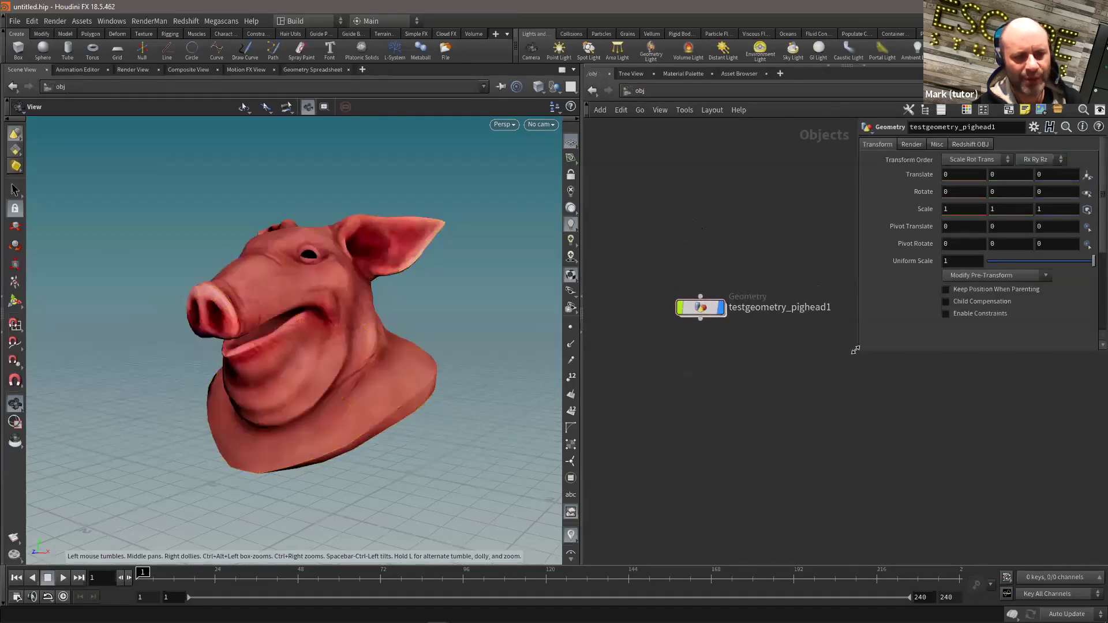
pyautogui.moveTo(856, 351); pyautogui.dragTo(882, 376)
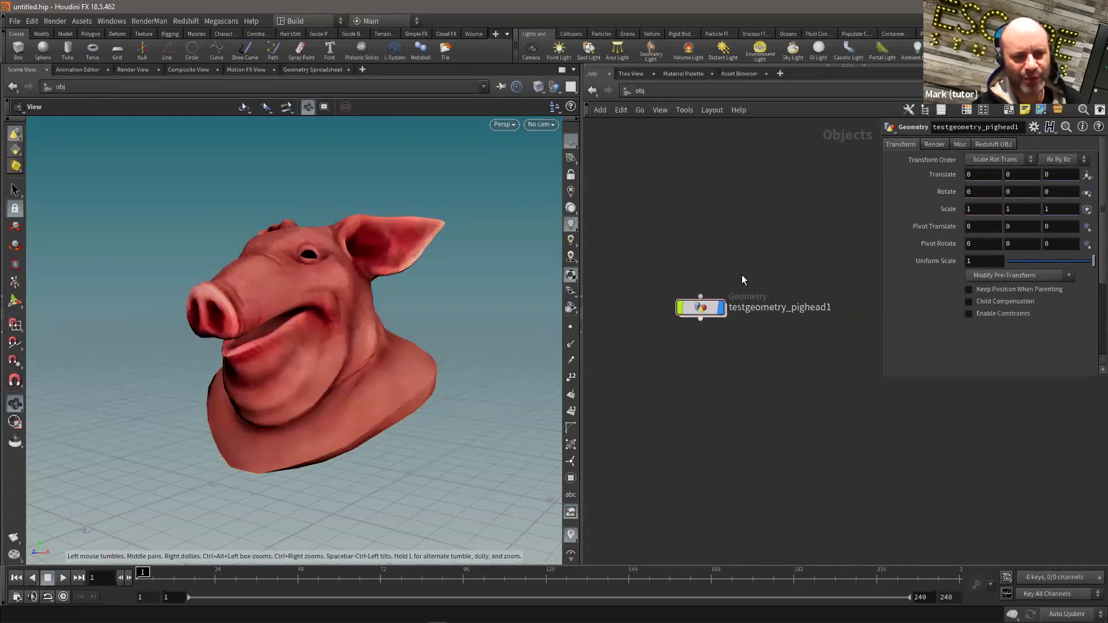
pyautogui.moveTo(742, 275); pyautogui.dragTo(736, 259, button='middle')
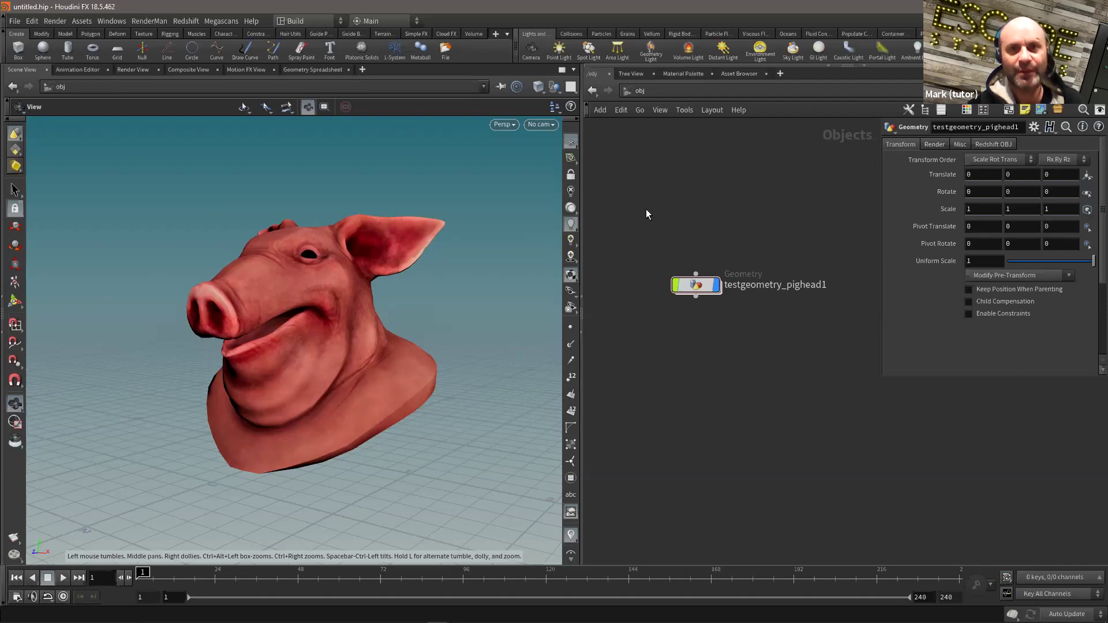
pyautogui.scroll(2, 700, 221)
pyautogui.moveTo(713, 215); pyautogui.dragTo(707, 205, button='middle')
pyautogui.moveTo(358, 214); pyautogui.dragTo(341, 255)
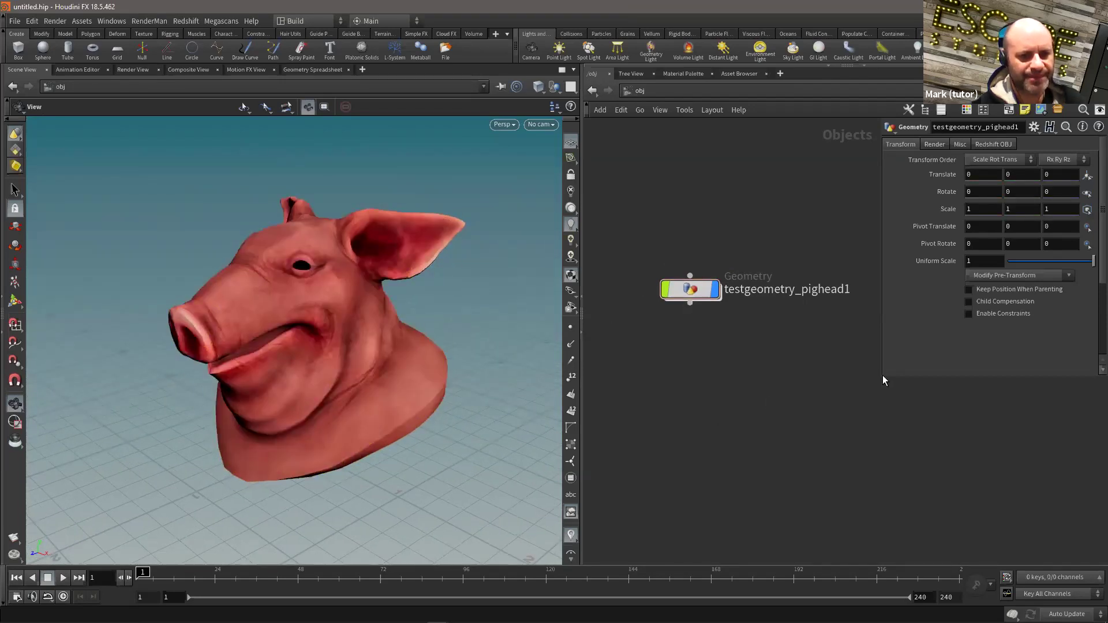
pyautogui.moveTo(881, 379); pyautogui.dragTo(853, 397)
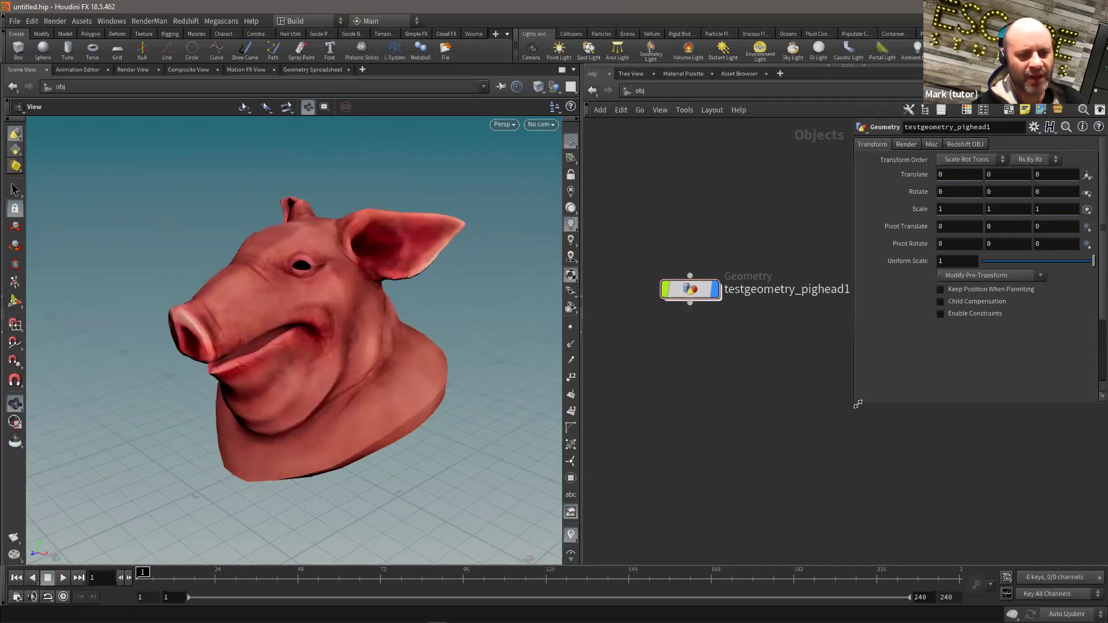
# - Check the node chain inside the pig head object and return to the object level
pyautogui.doubleClick(690, 292)
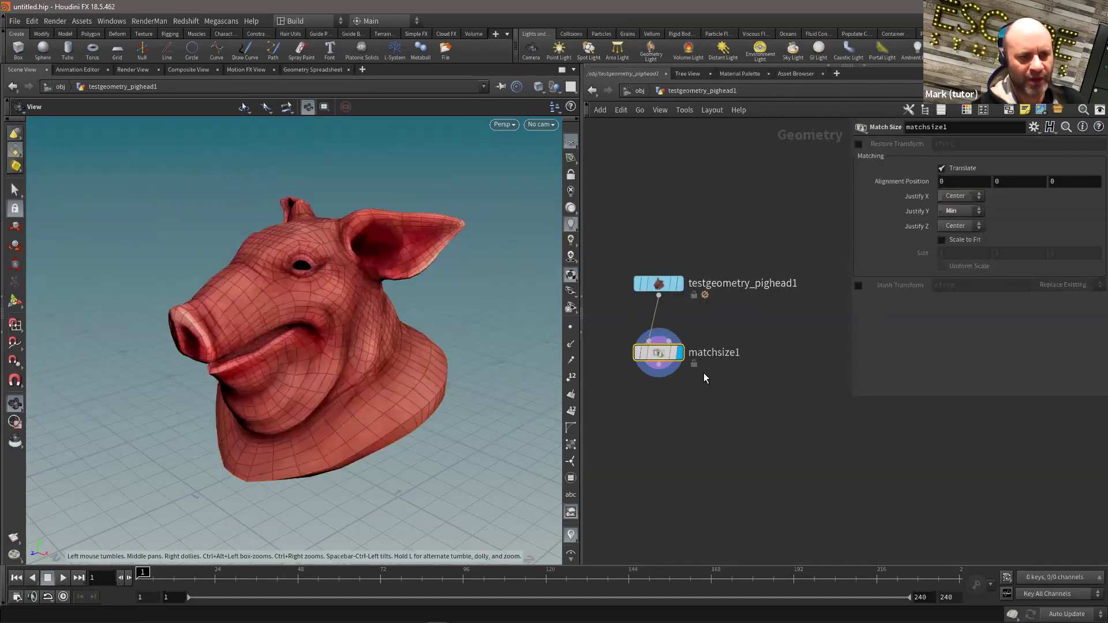
pyautogui.click(635, 91)
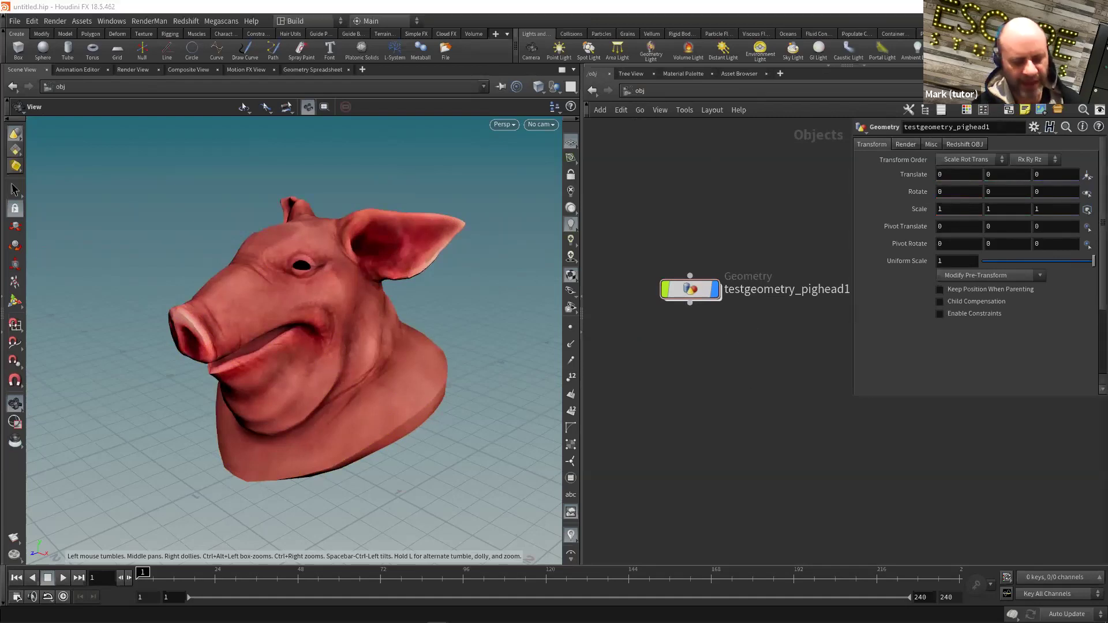
# - Reposition the pig head node slightly in the network and bring up the Hair Utils tools
pyautogui.moveTo(689, 288); pyautogui.dragTo(677, 302)
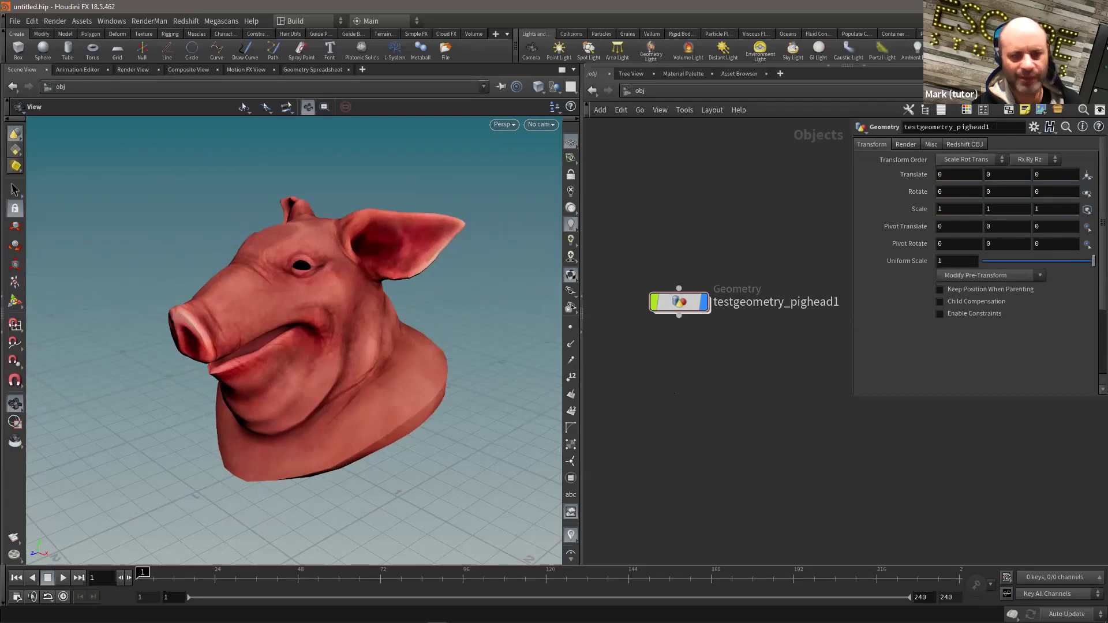
pyautogui.click(716, 394)
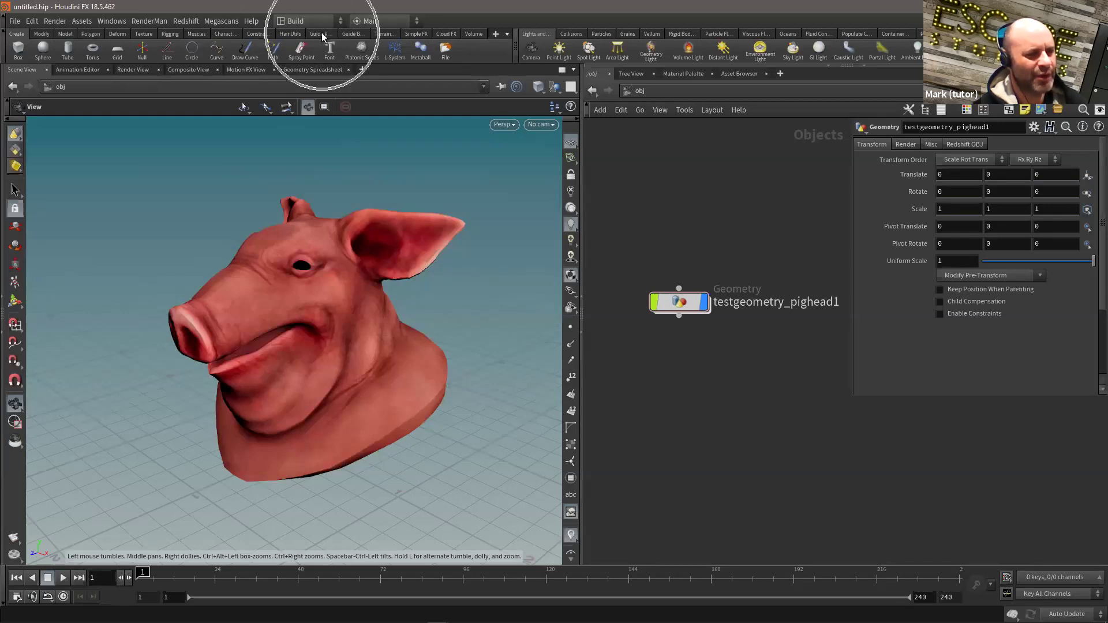
pyautogui.click(290, 34)
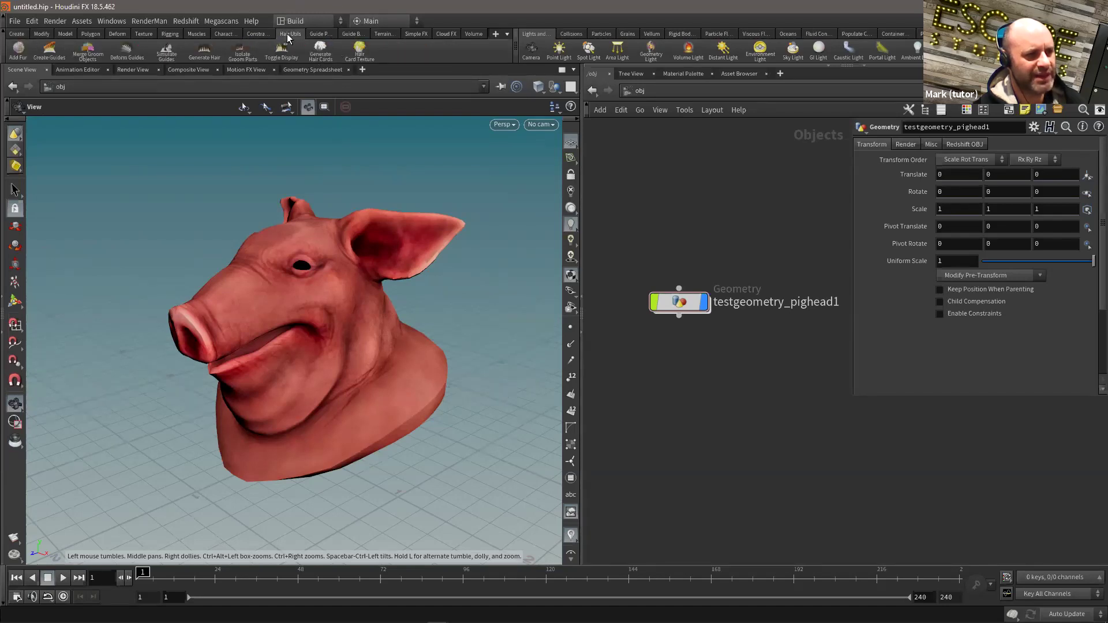
# - Look through the Guide Process and Guide Brushes tool sets and return to the Hair Utils tools
pyautogui.click(317, 35)
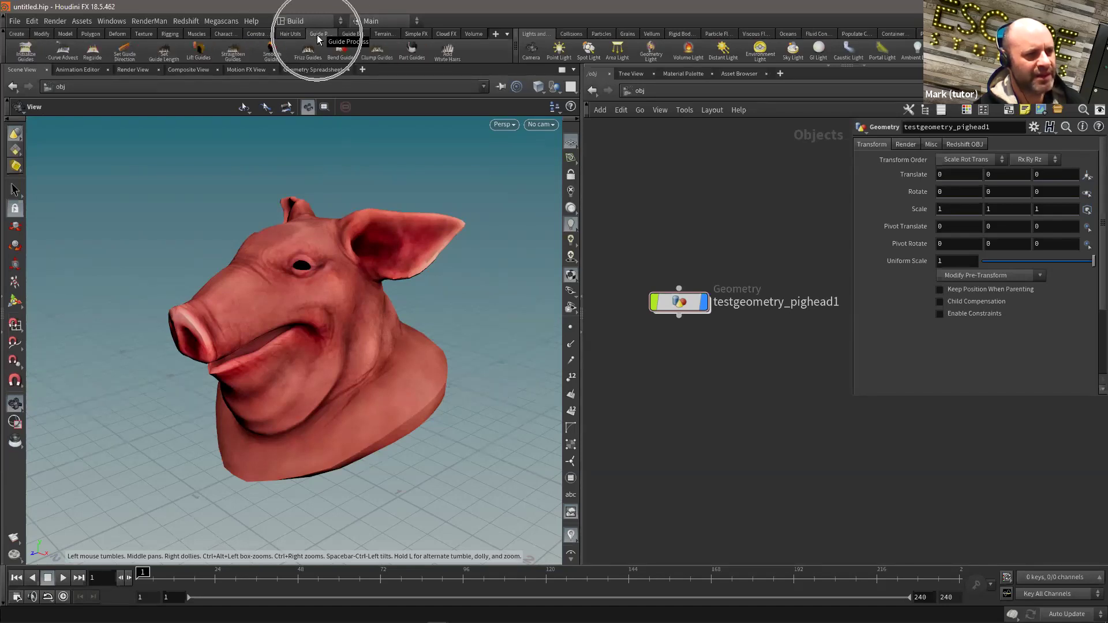
pyautogui.click(347, 34)
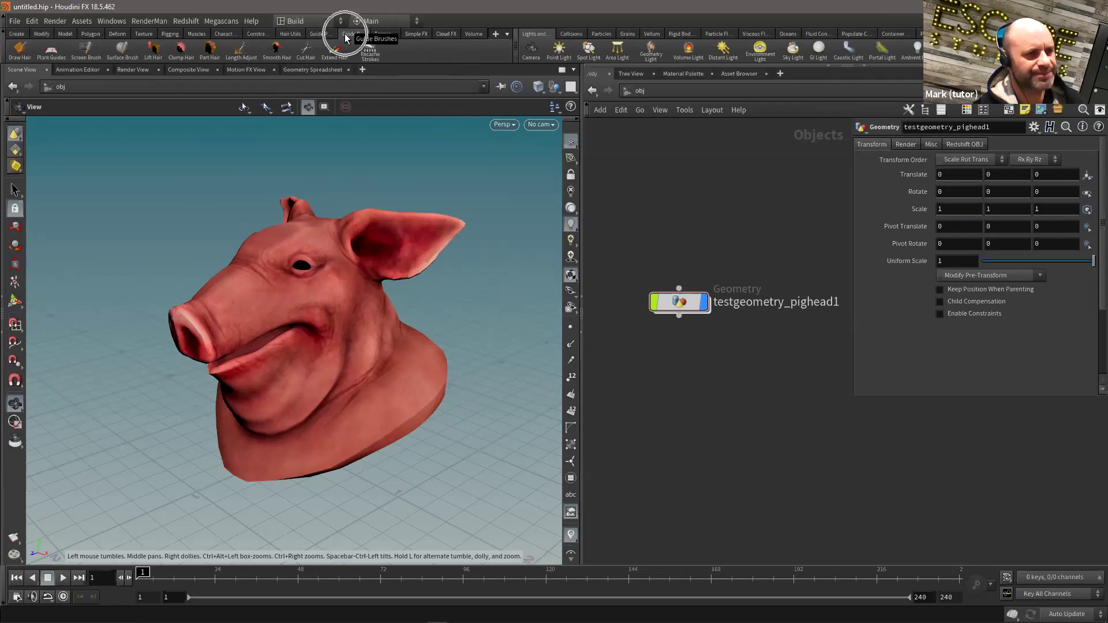
pyautogui.click(288, 35)
pyautogui.click(289, 35)
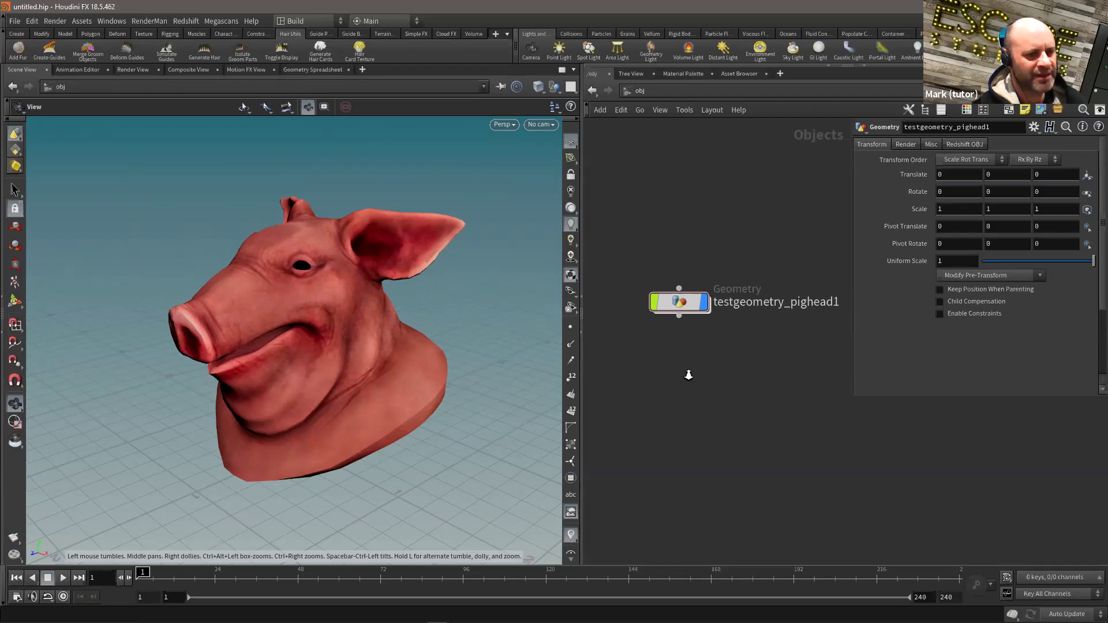
# - Move the pig head node higher in the network and create hair guides over its whole surface with Create Guides
pyautogui.scroll(1, 688, 375)
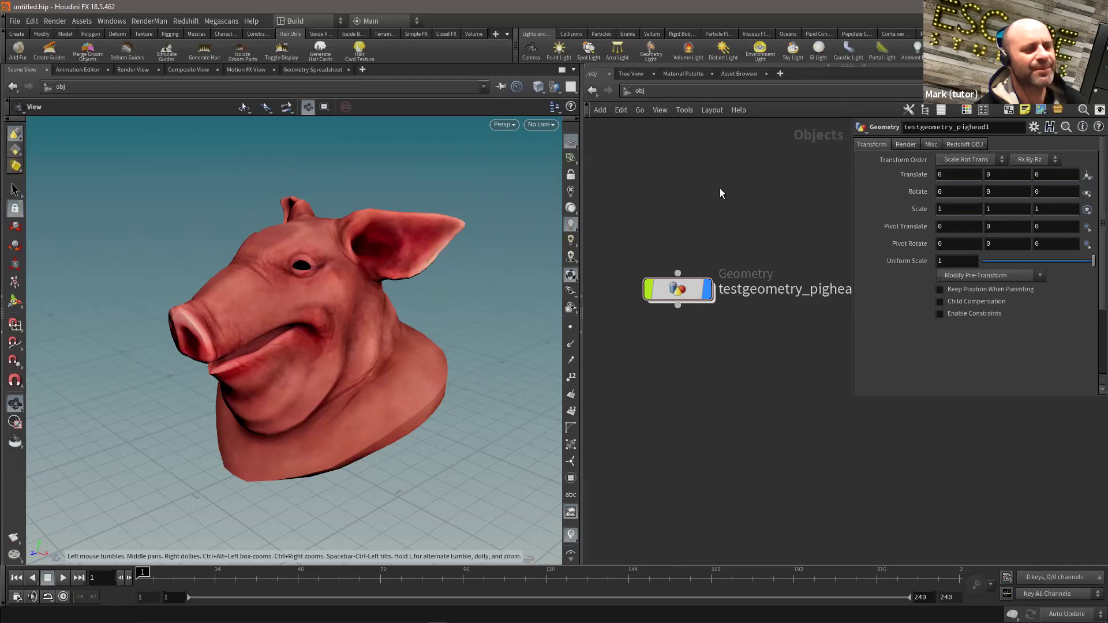
pyautogui.moveTo(685, 302); pyautogui.dragTo(692, 247)
pyautogui.click(693, 342)
pyautogui.click(685, 235)
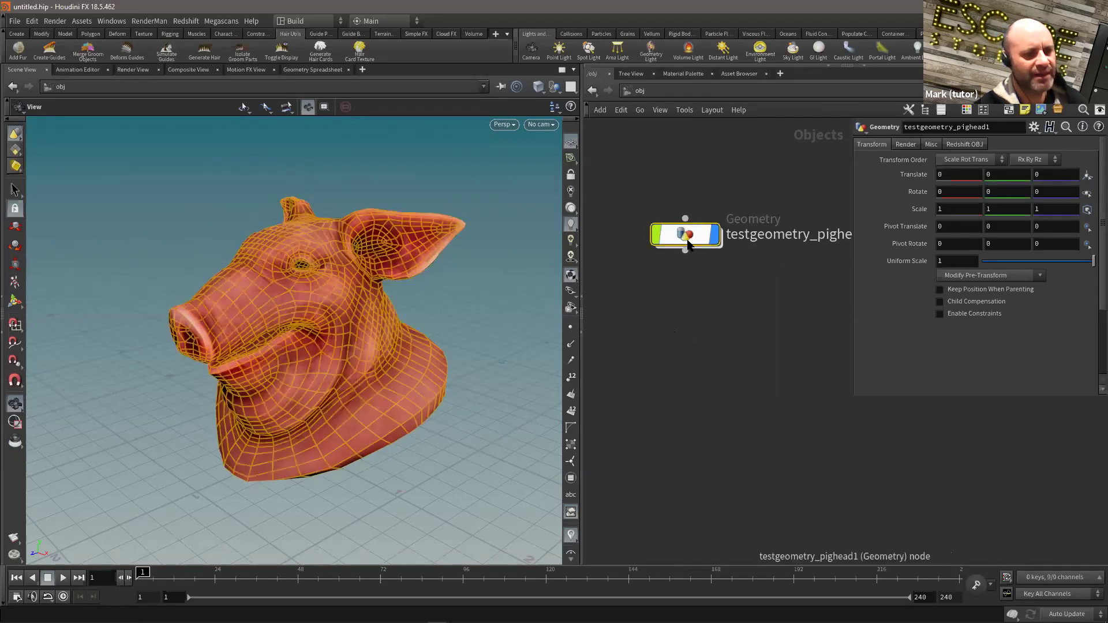
pyautogui.click(51, 54)
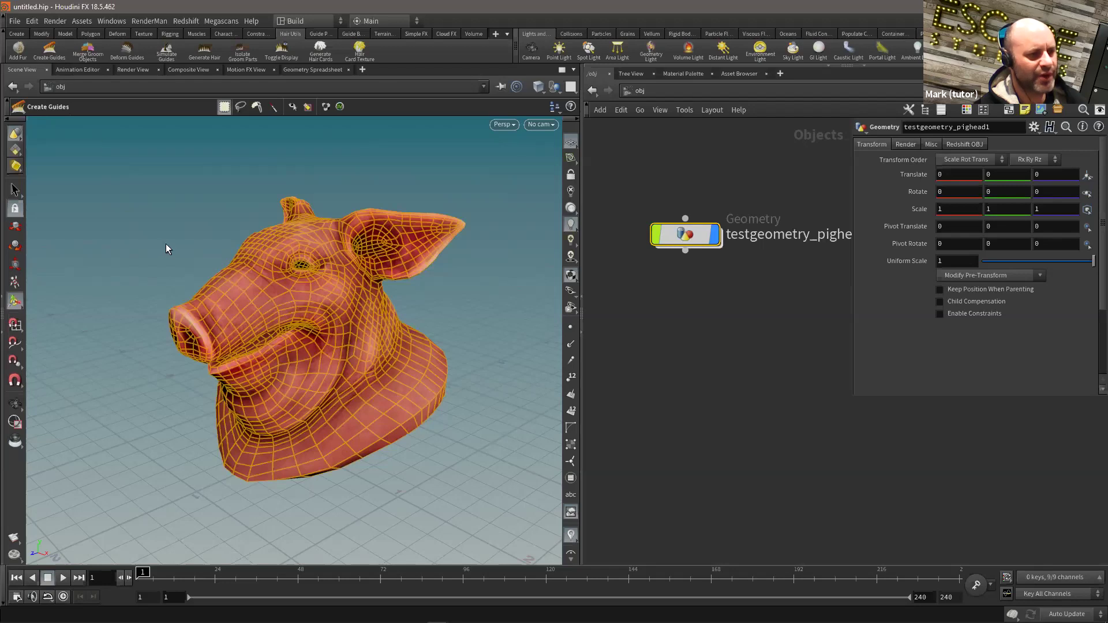
pyautogui.click(296, 303)
pyautogui.press('Return')
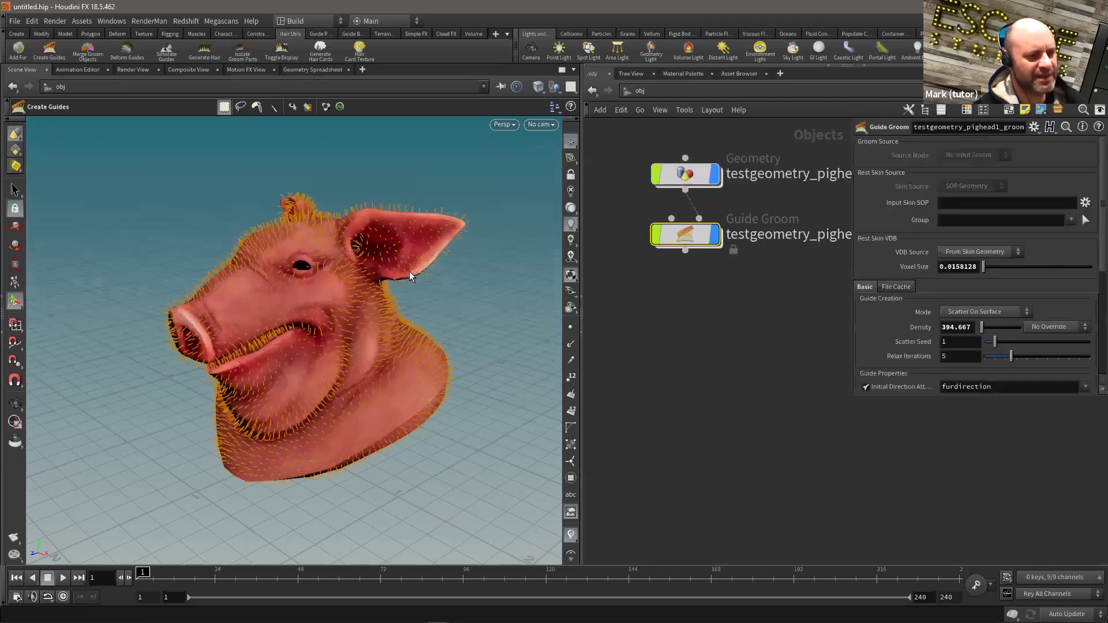
# - Rename the guide groom node as head_Hair and place it below and slightly left of the pig head node
pyautogui.scroll(2, 274, 257)
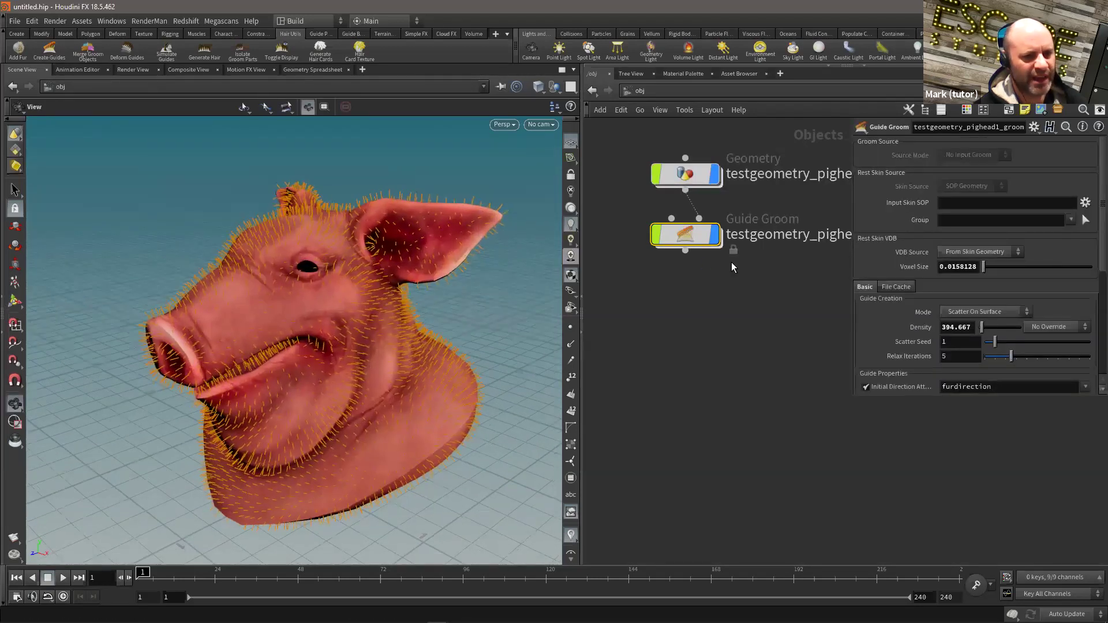
pyautogui.moveTo(678, 238); pyautogui.dragTo(633, 259)
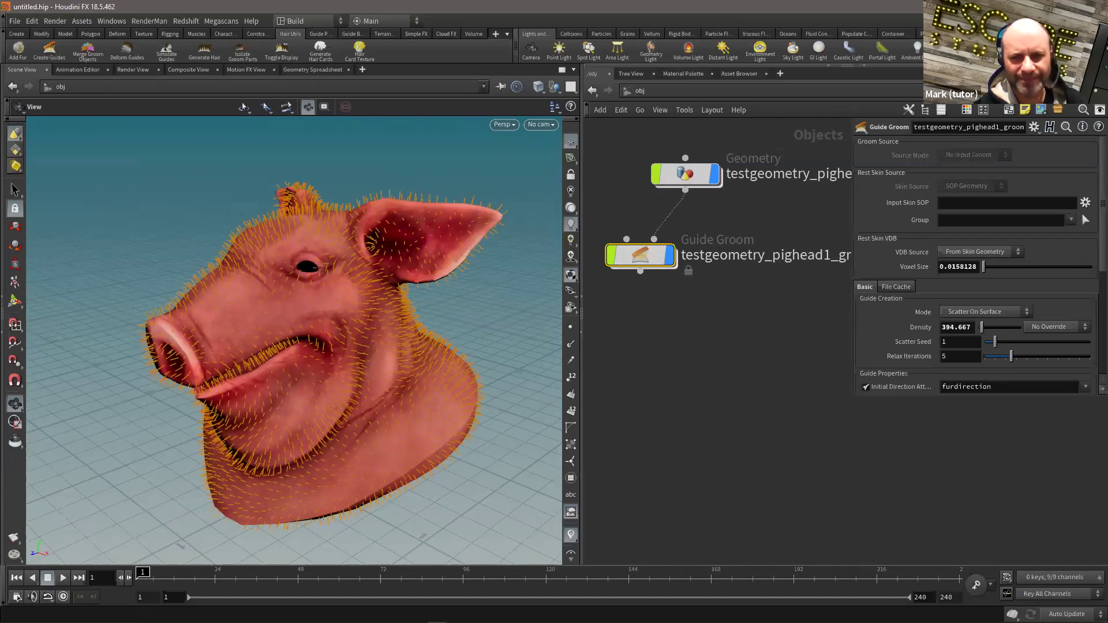
pyautogui.moveTo(641, 256); pyautogui.dragTo(617, 255)
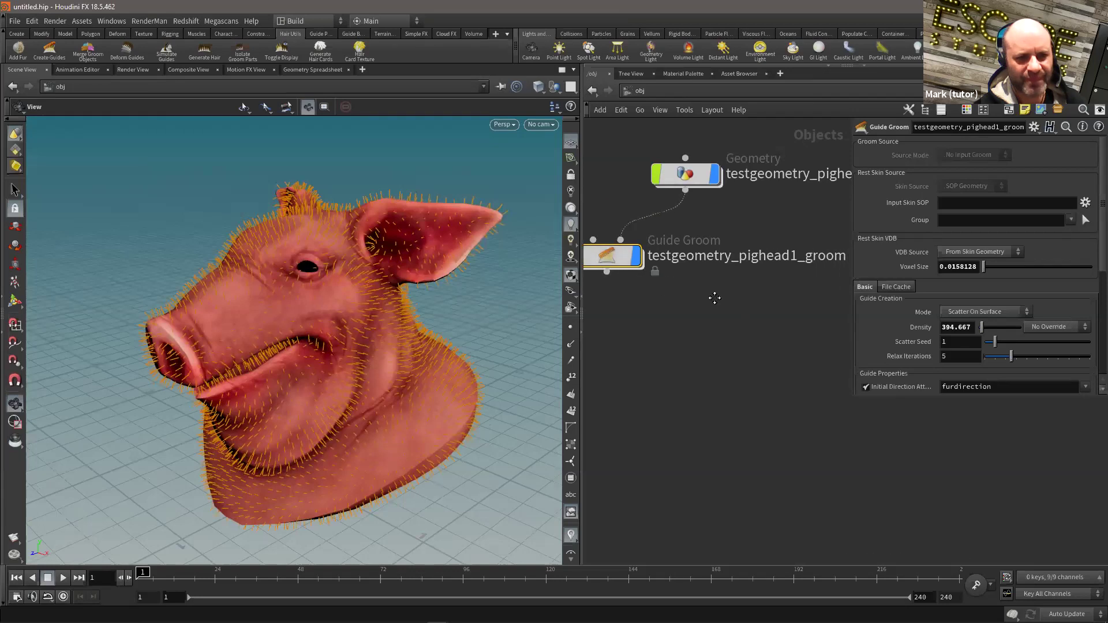
pyautogui.doubleClick(722, 272)
pyautogui.write('ha')
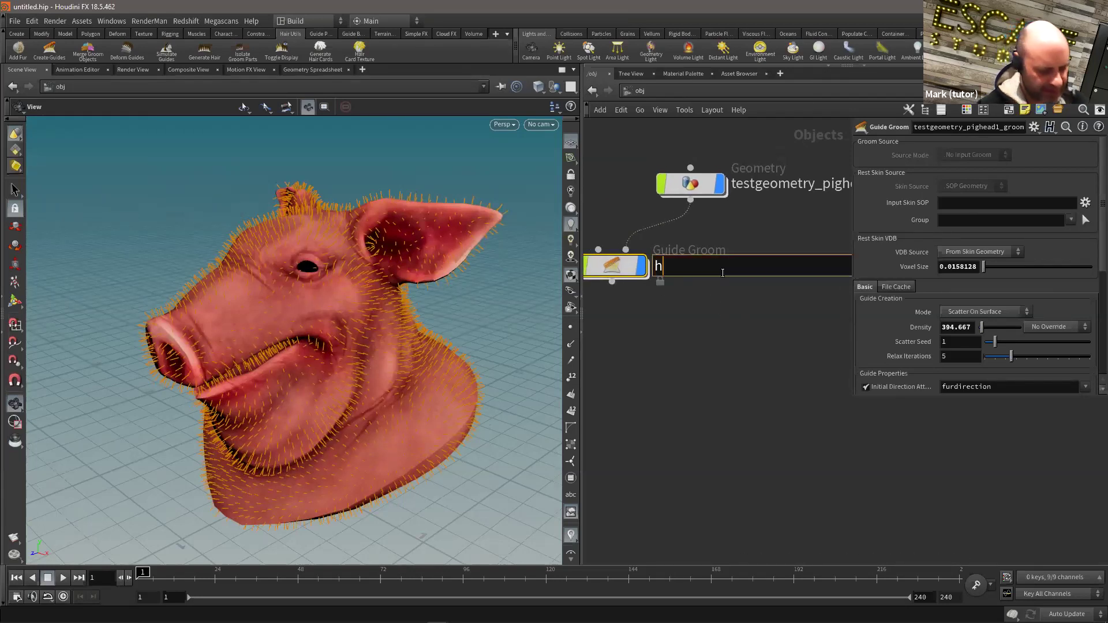
pyautogui.press('BackSpace')
pyautogui.press('BackSpace')
pyautogui.write('he')
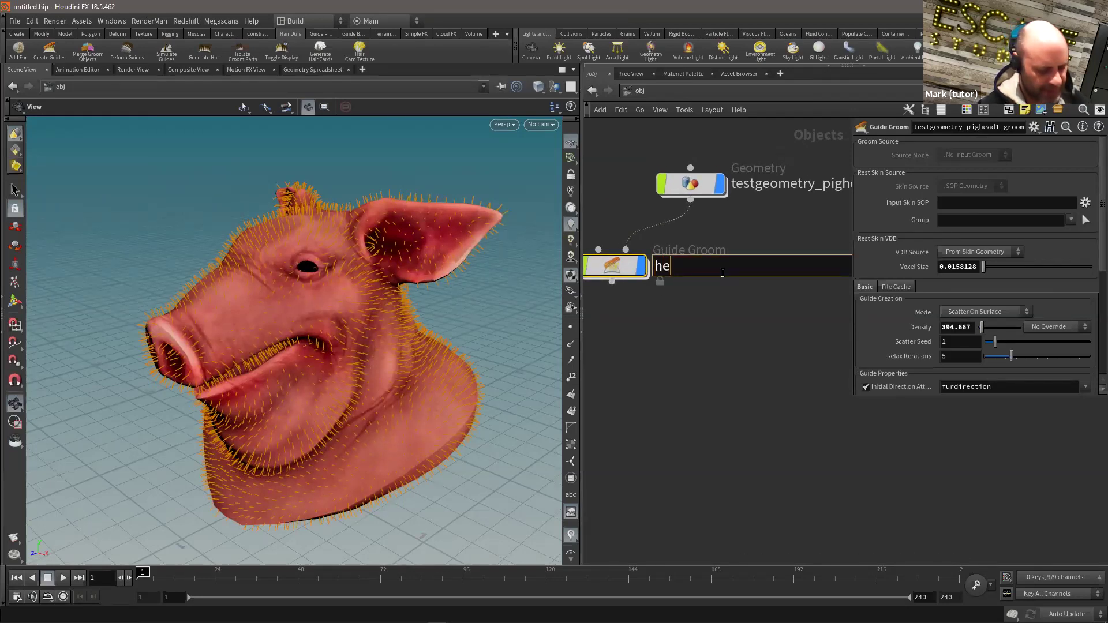
pyautogui.write('ad_Hair')
pyautogui.press('Return')
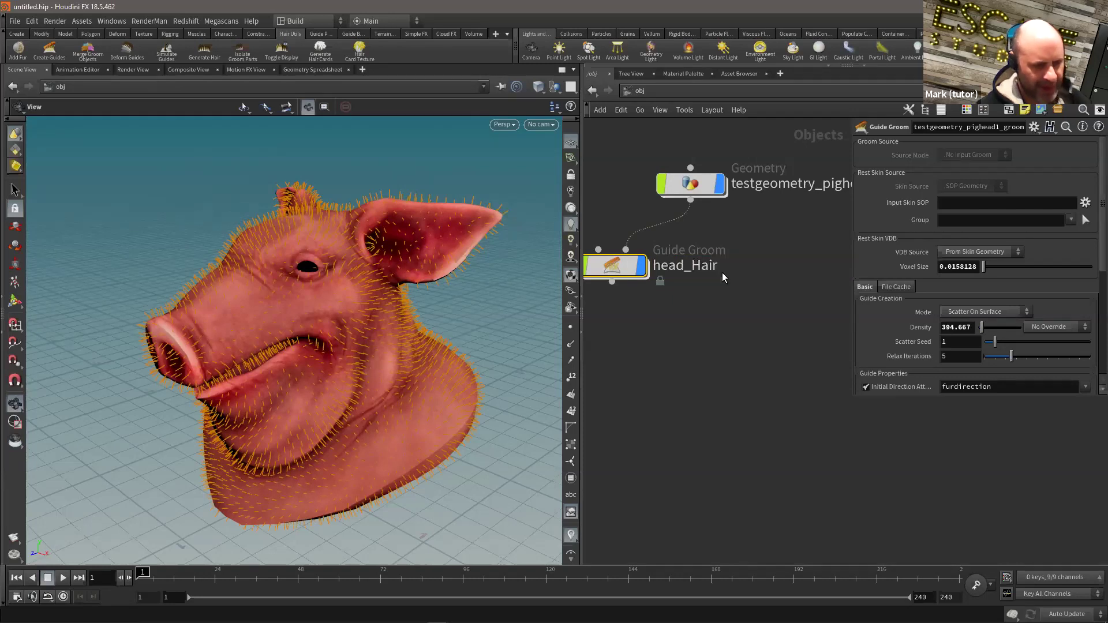
pyautogui.moveTo(611, 267); pyautogui.dragTo(636, 280)
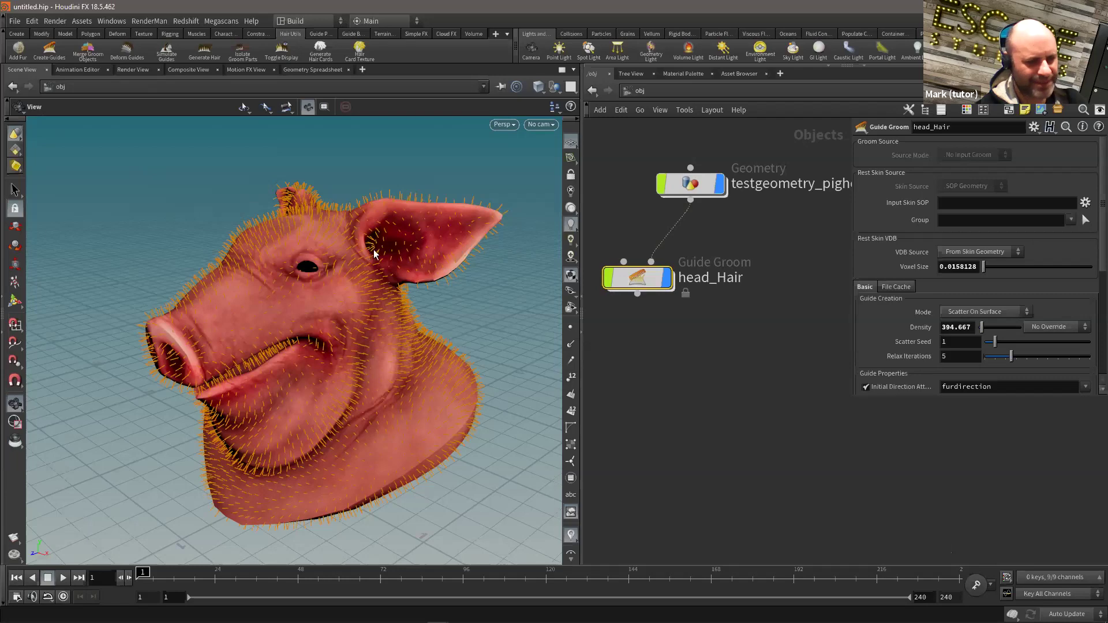
# - Inspect the guides on the pig head and widen the parameter overlay showing head_Hair's guide creation settings
pyautogui.press('Escape')
pyautogui.moveTo(348, 259); pyautogui.dragTo(324, 258)
pyautogui.moveTo(337, 259); pyautogui.dragTo(354, 294, button='right')
pyautogui.moveTo(354, 294); pyautogui.dragTo(357, 324)
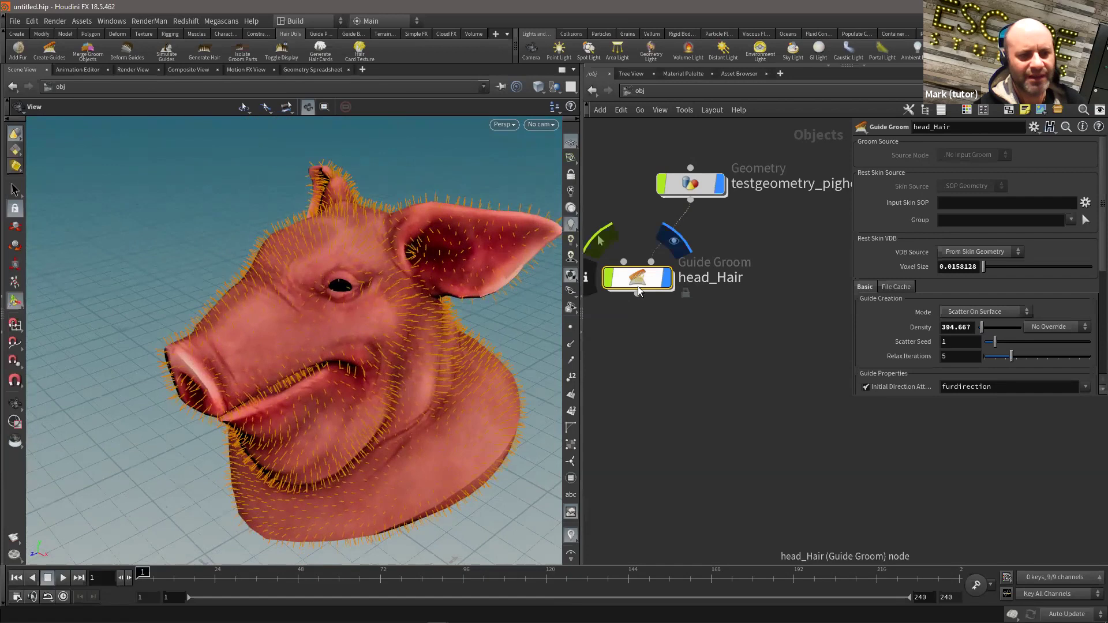
pyautogui.scroll(1, 680, 328)
pyautogui.moveTo(637, 295)
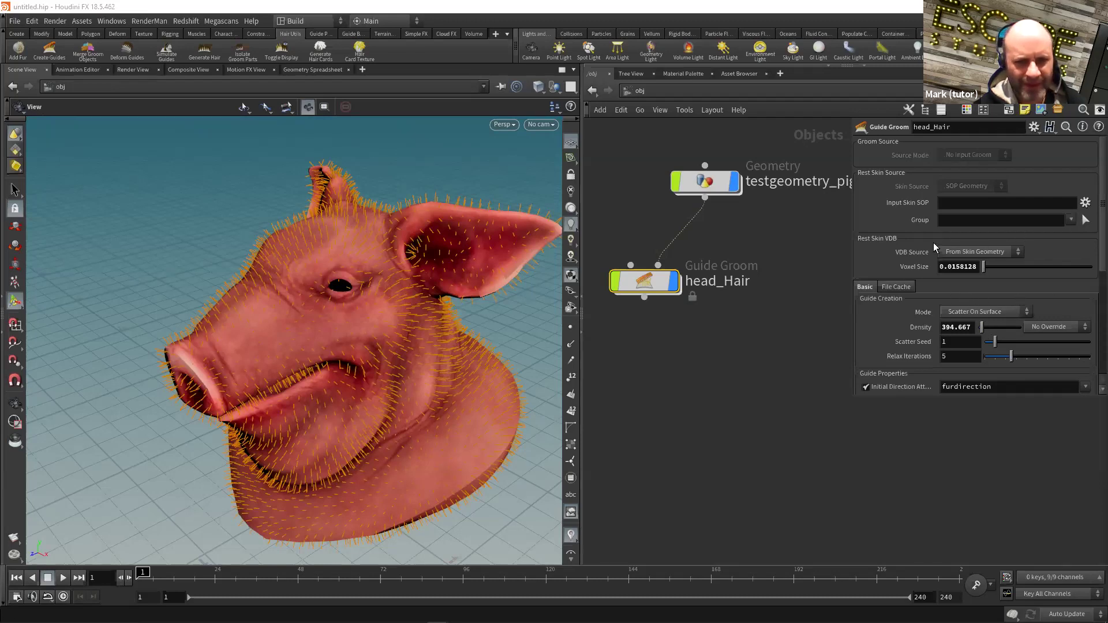
pyautogui.scroll(-3, 933, 243)
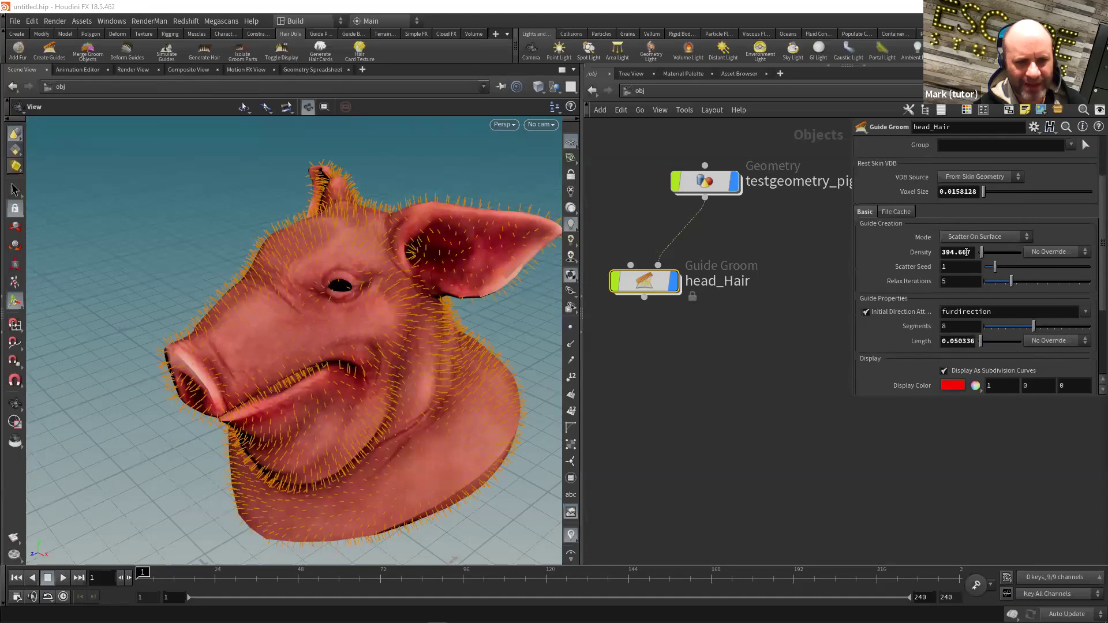
pyautogui.moveTo(850, 255); pyautogui.dragTo(786, 255)
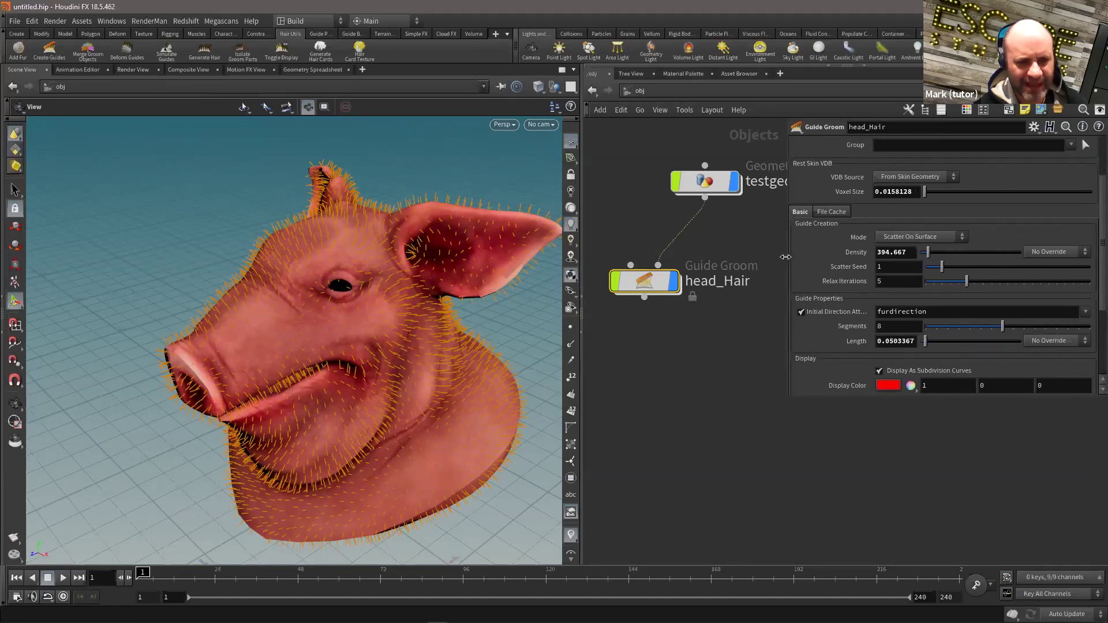
# - Try a guide density of 994.667 on head_Hair and check the coverage around the head
pyautogui.moveTo(328, 274); pyautogui.dragTo(302, 245)
pyautogui.click(898, 252)
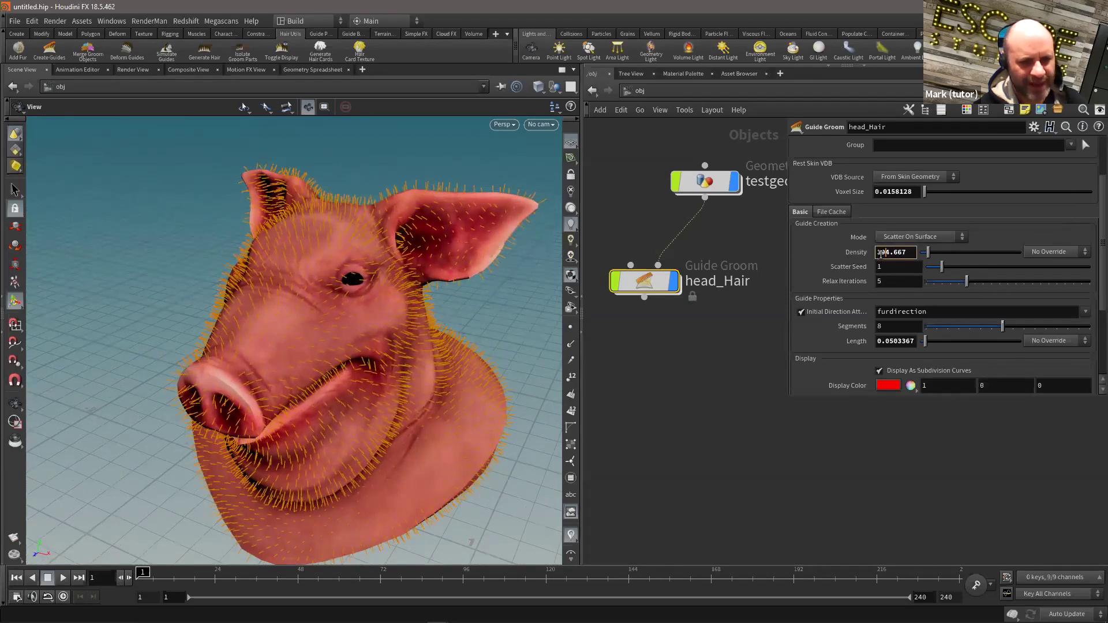
pyautogui.moveTo(879, 252); pyautogui.dragTo(872, 253)
pyautogui.press('Return')
pyautogui.moveTo(389, 190); pyautogui.dragTo(296, 200)
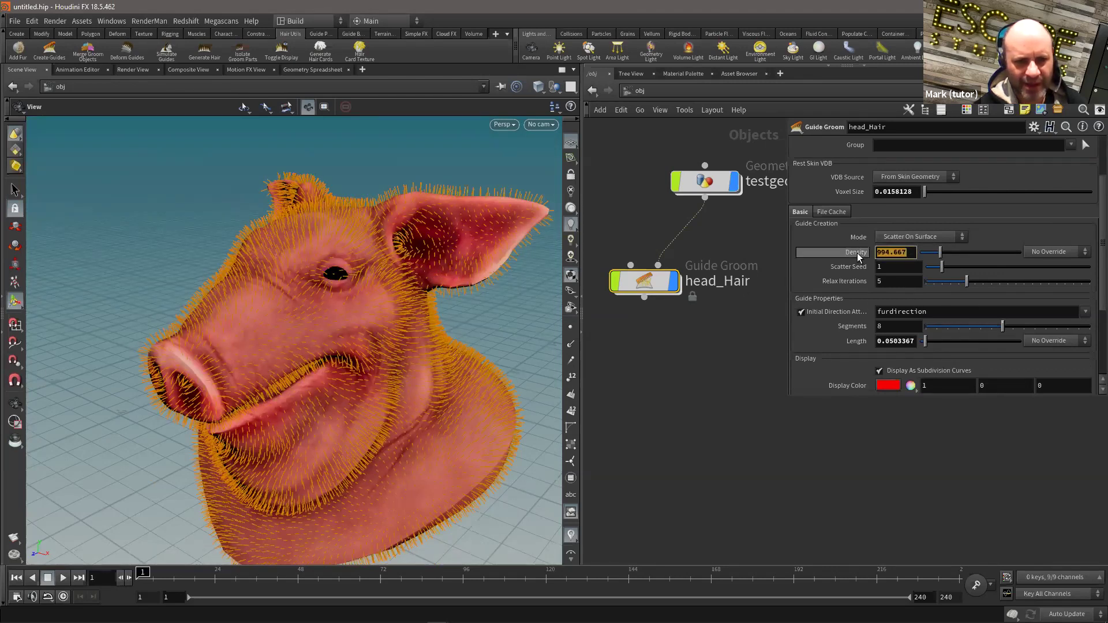
# - Set the guide density of head_Hair to 2000 and check the denser guides on the head
pyautogui.write('200')
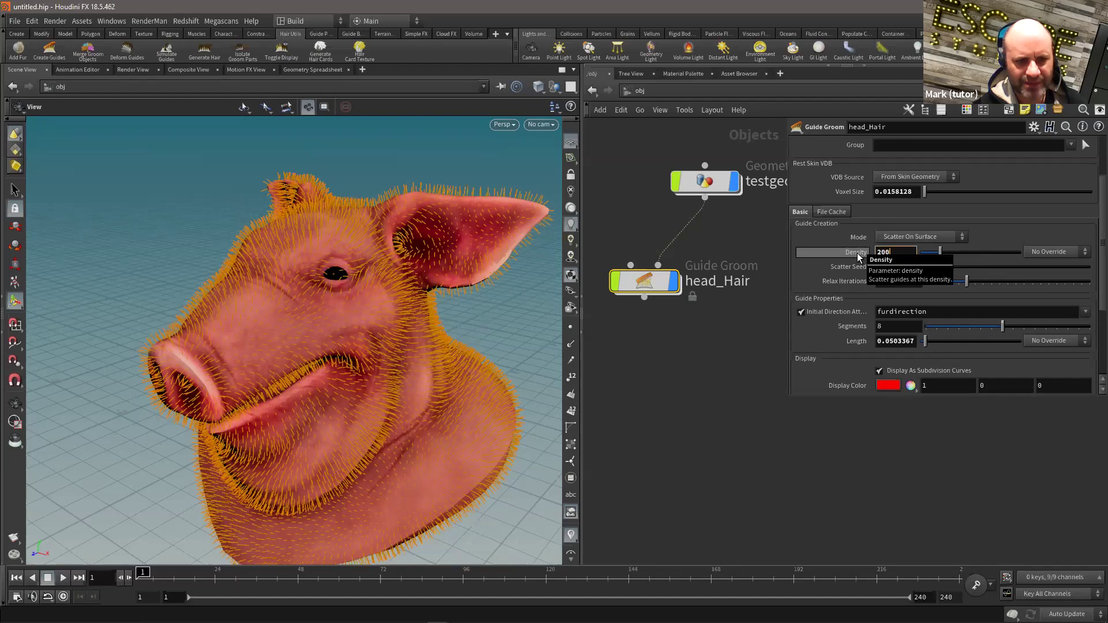
pyautogui.press('Return')
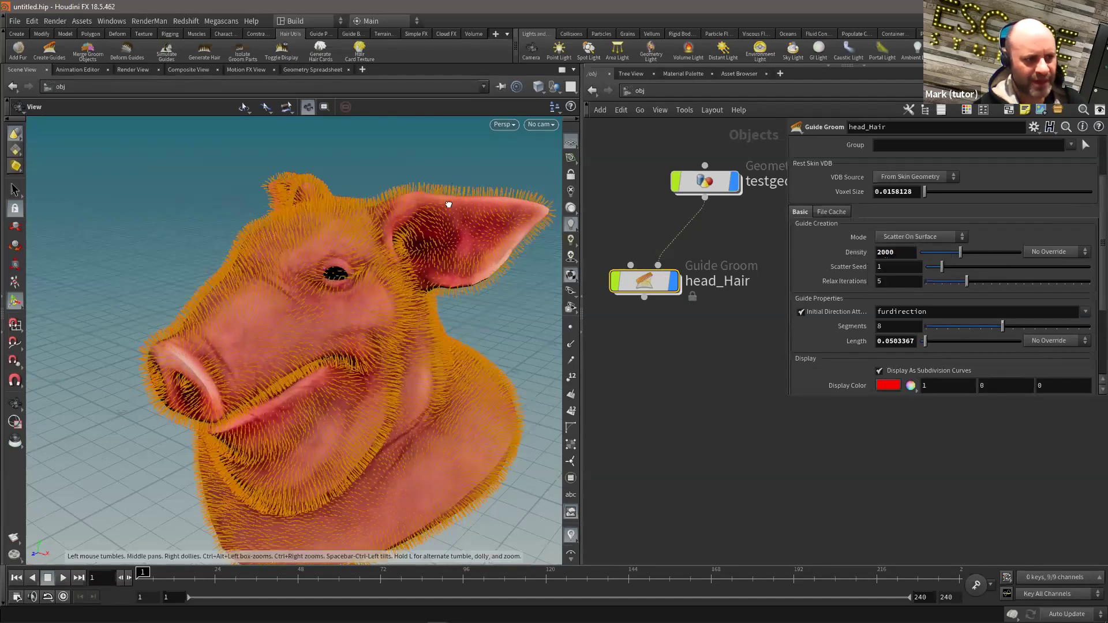
pyautogui.scroll(5, 364, 196)
pyautogui.scroll(-4, 362, 176)
pyautogui.moveTo(362, 177); pyautogui.dragTo(336, 266)
pyautogui.scroll(4, 195, 296)
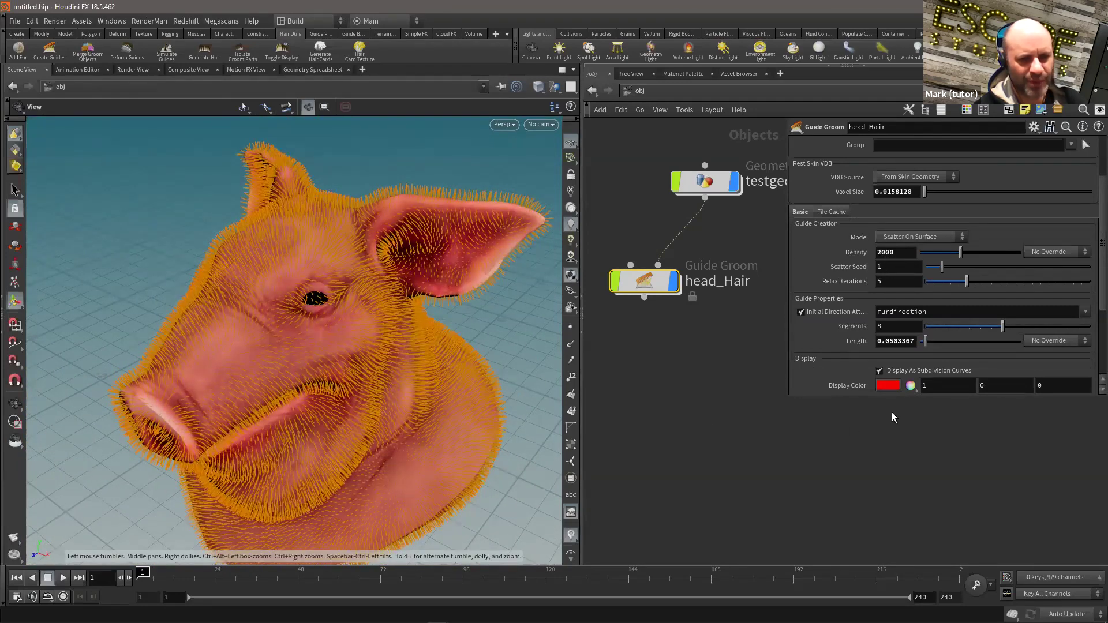
# - Extend the parameter overlay downwards to show more head_Hair settings, and inspect the guides from another angle
pyautogui.moveTo(834, 396); pyautogui.dragTo(842, 456)
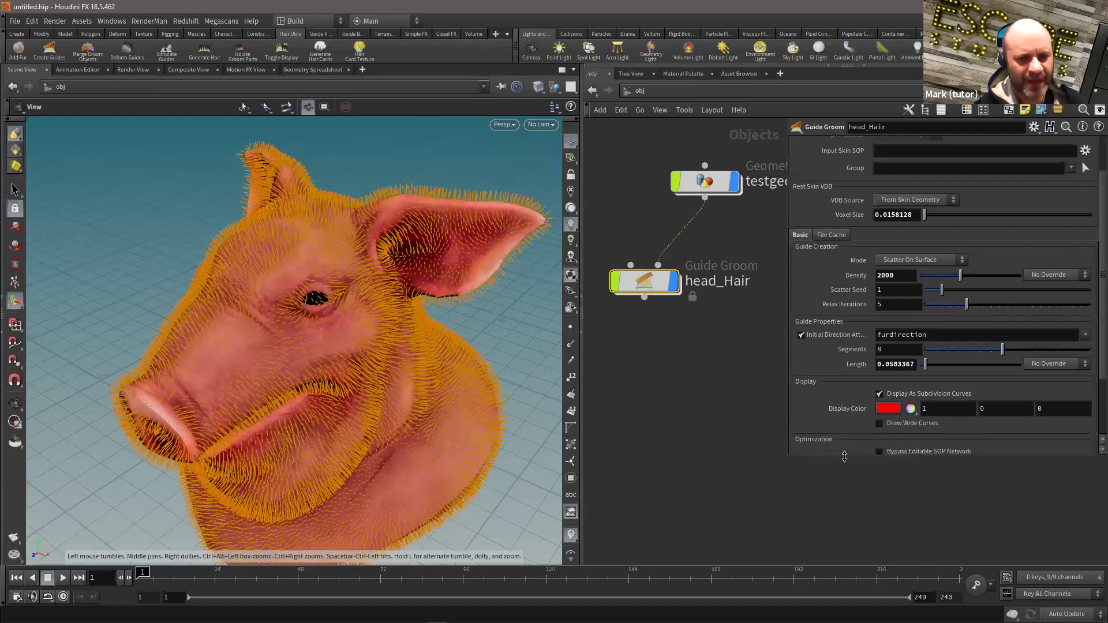
pyautogui.moveTo(397, 368); pyautogui.dragTo(473, 295)
pyautogui.scroll(2, 856, 279)
pyautogui.moveTo(383, 254); pyautogui.dragTo(285, 254)
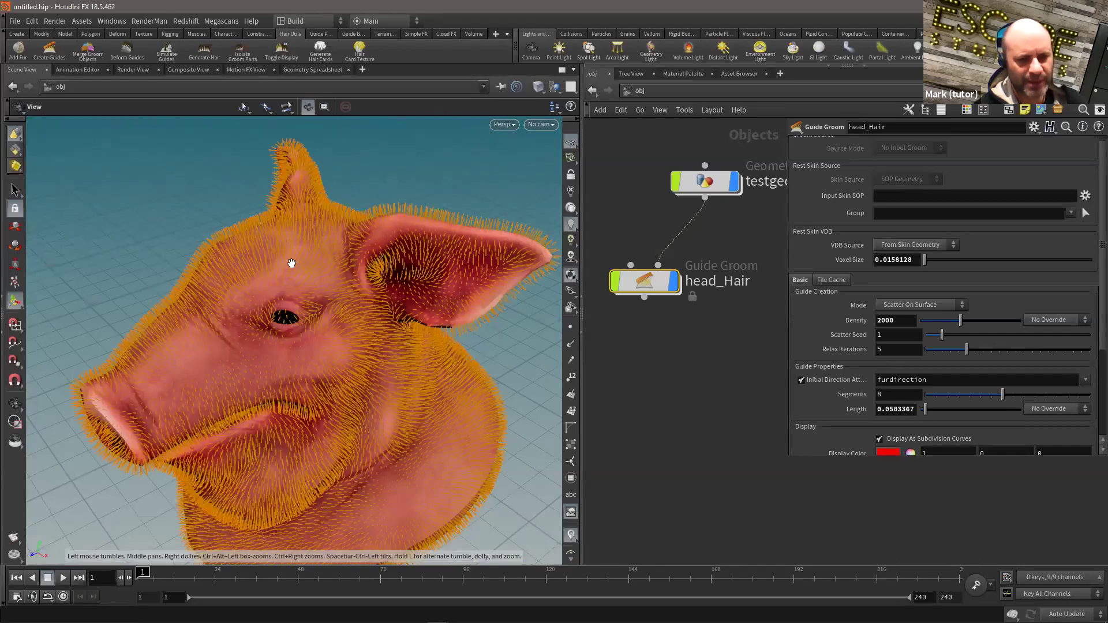
pyautogui.moveTo(906, 322); pyautogui.dragTo(849, 319)
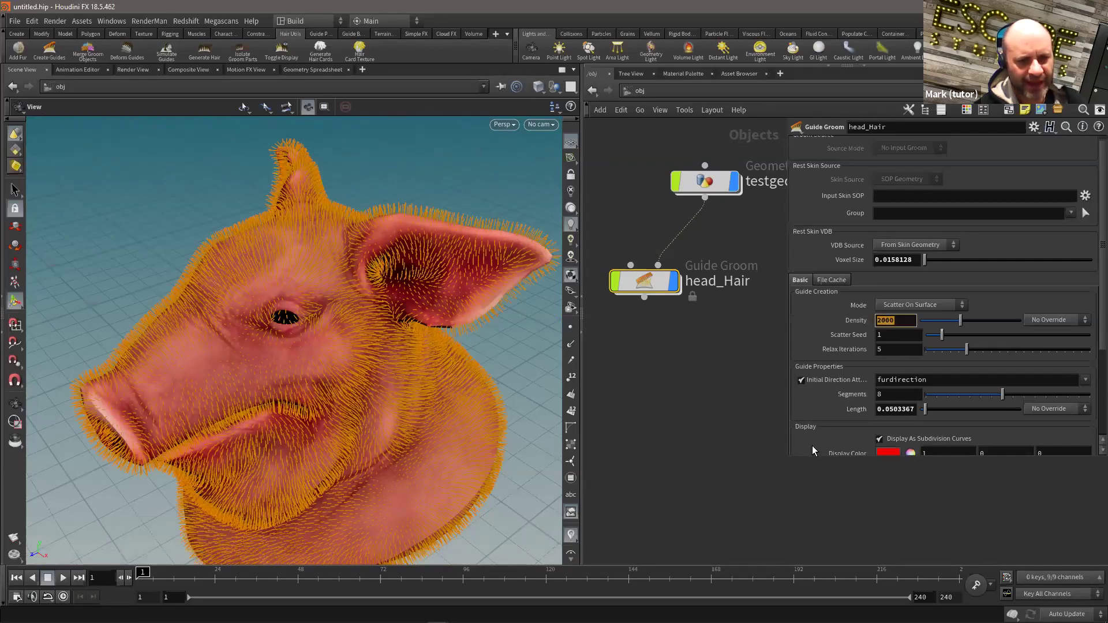
pyautogui.moveTo(816, 457); pyautogui.dragTo(837, 541)
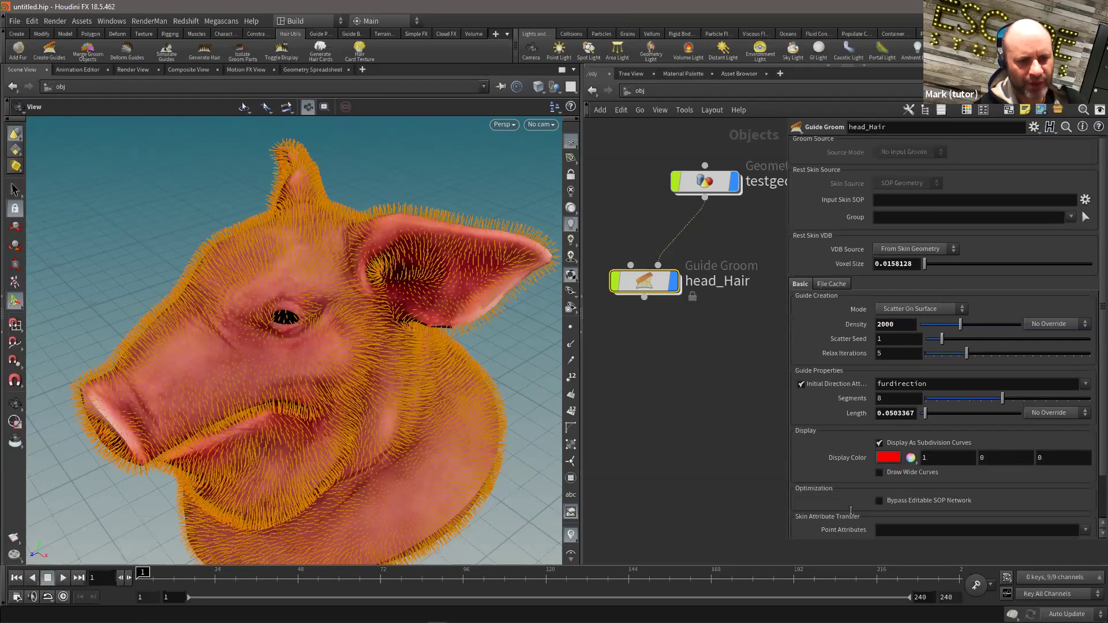
# - Drop the stray wire from head_Hair's output and set its density override to Skin Attribute
pyautogui.click(644, 297)
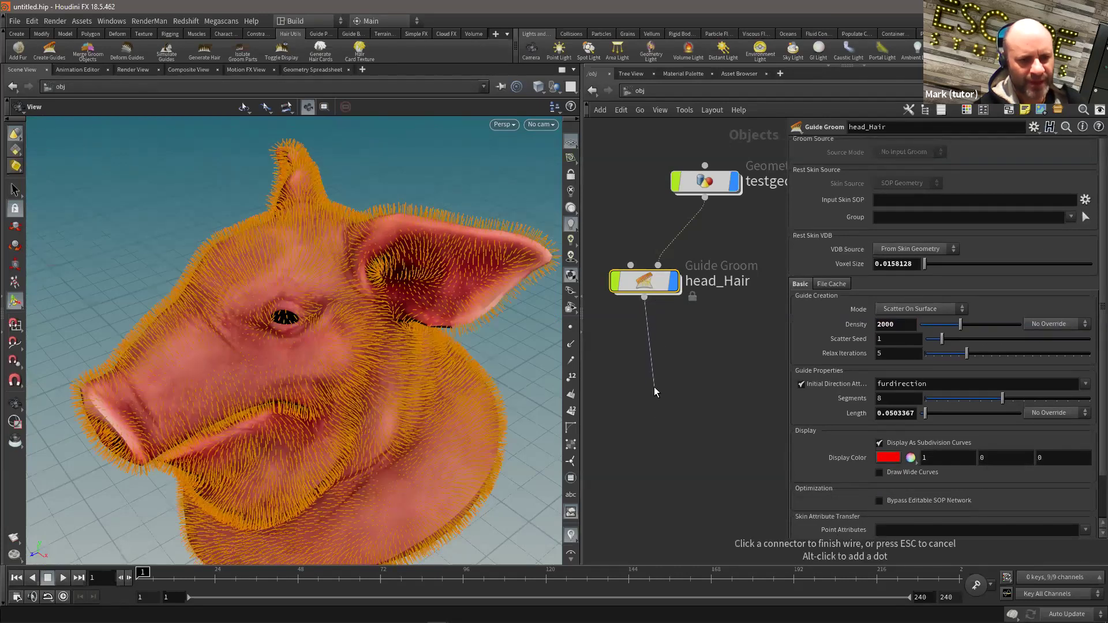
pyautogui.scroll(-2, 824, 360)
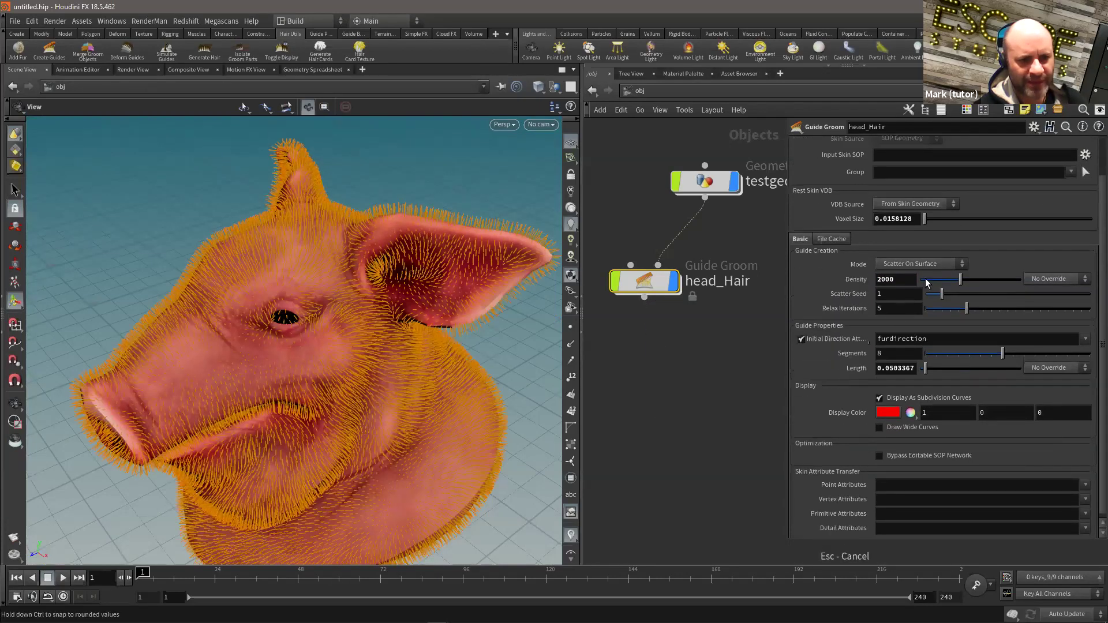
pyautogui.moveTo(905, 280); pyautogui.dragTo(834, 270)
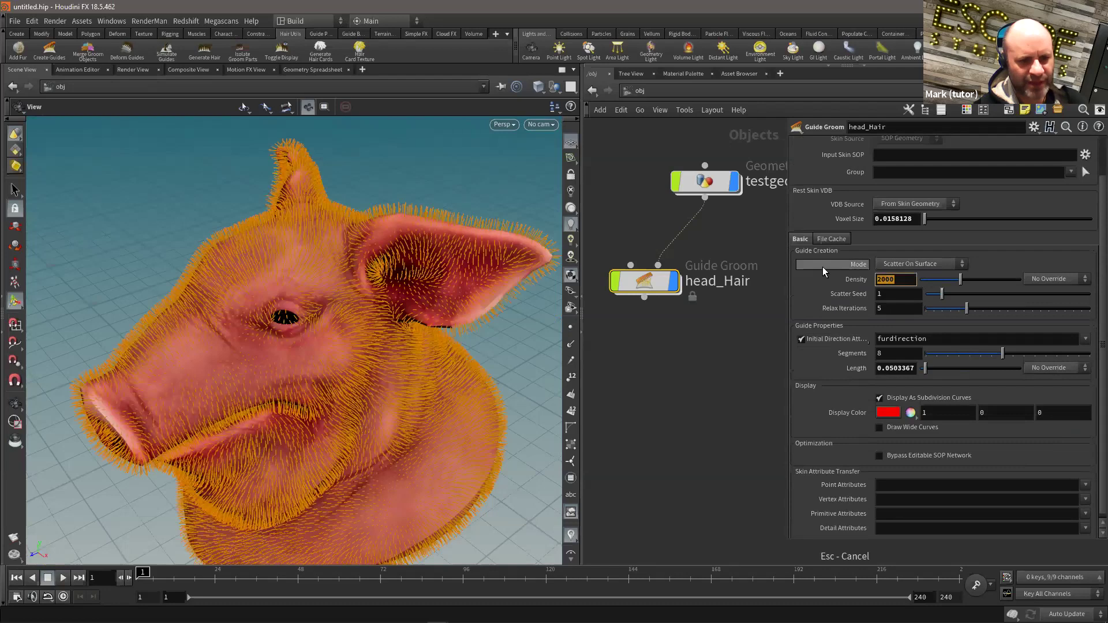
pyautogui.click(1056, 279)
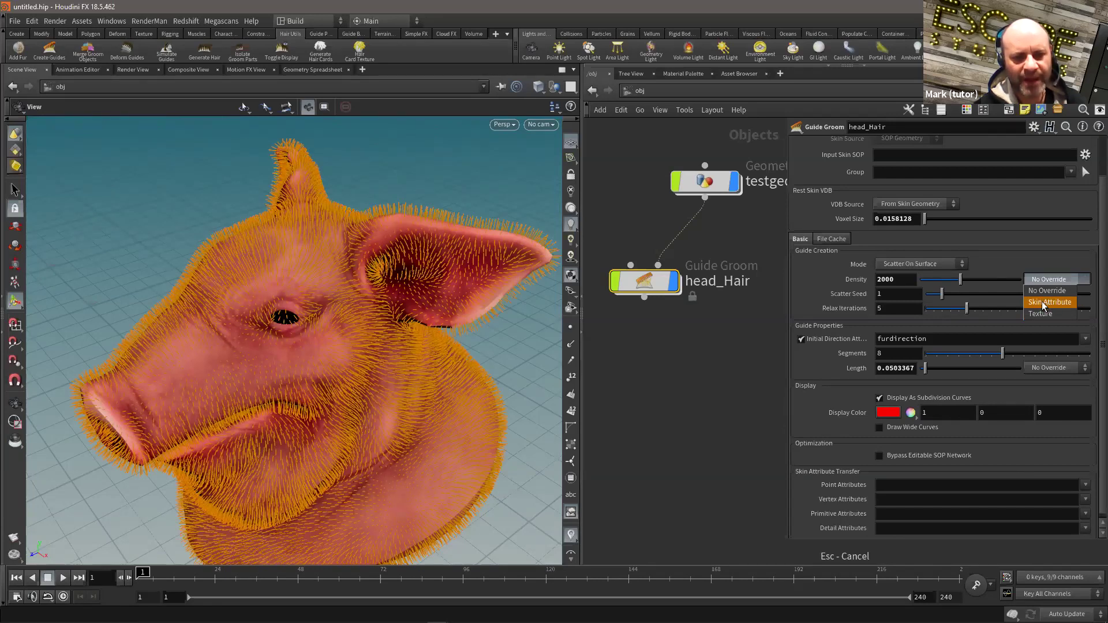
pyautogui.click(1039, 303)
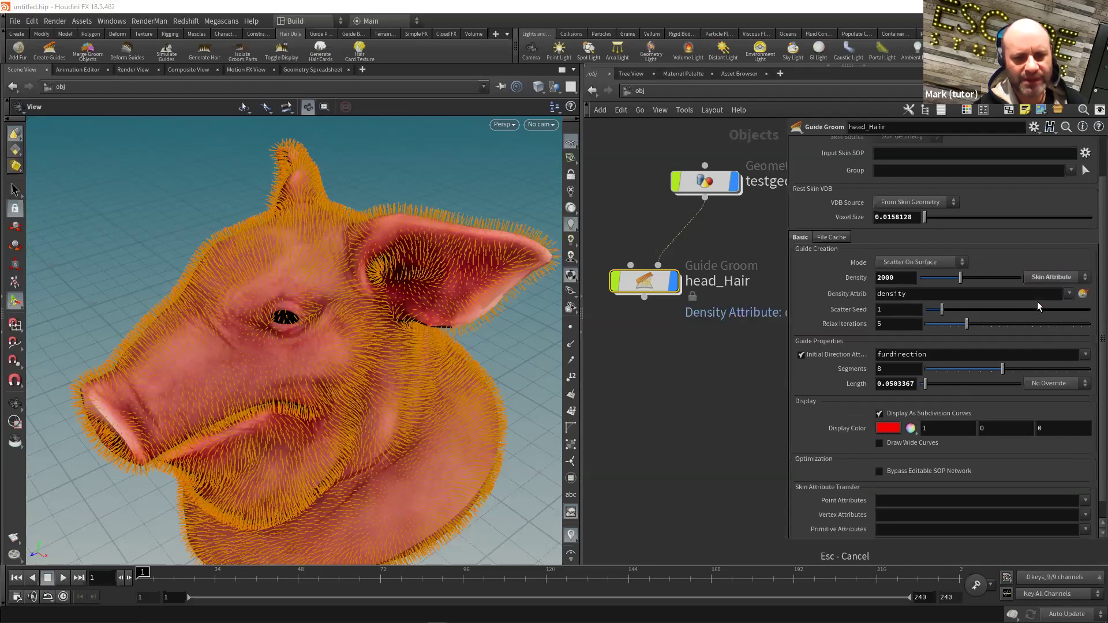
# - Start Attribute Paint for head_Hair's density attribute on the pig head's skin
pyautogui.moveTo(732, 339); pyautogui.dragTo(670, 356, button='middle')
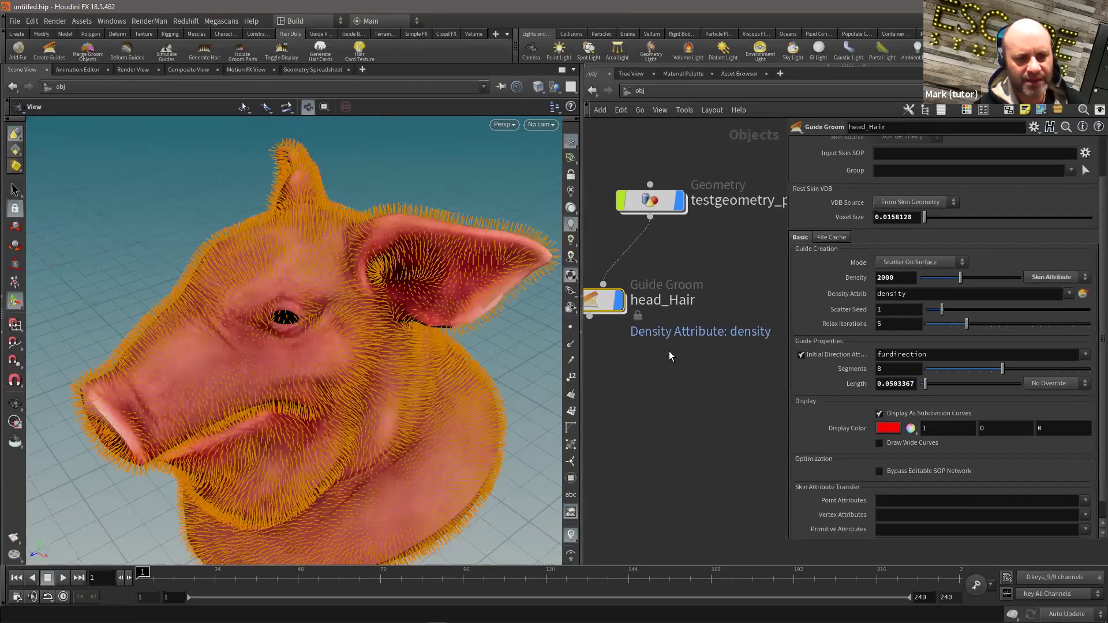
pyautogui.moveTo(907, 294); pyautogui.dragTo(864, 293)
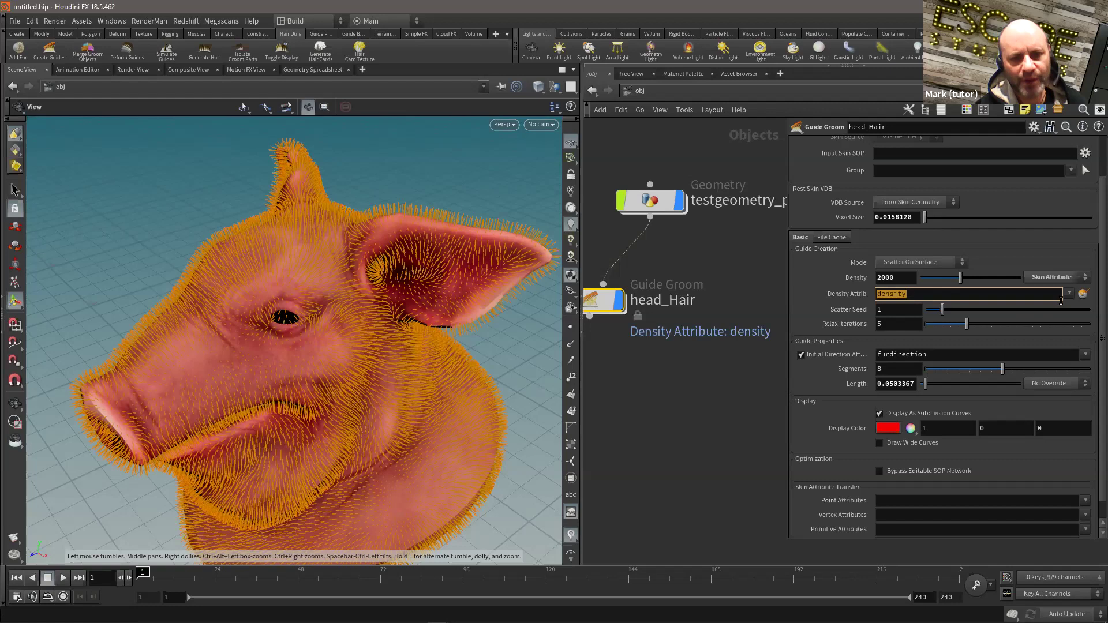
pyautogui.press('ctrl')
pyautogui.press('ctrl')
pyautogui.click(1083, 298)
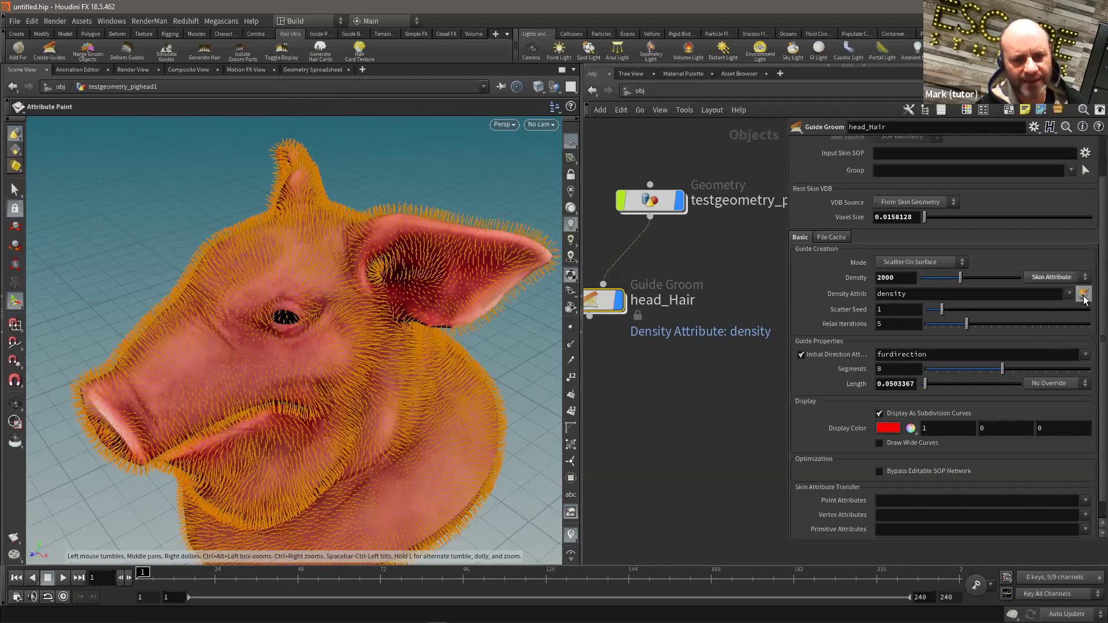
# - Spread the matchsize1 and paint_density nodes away from add_density in the pig head's geometry network
pyautogui.moveTo(744, 309); pyautogui.dragTo(735, 228, button='middle')
pyautogui.scroll(-2, 680, 307)
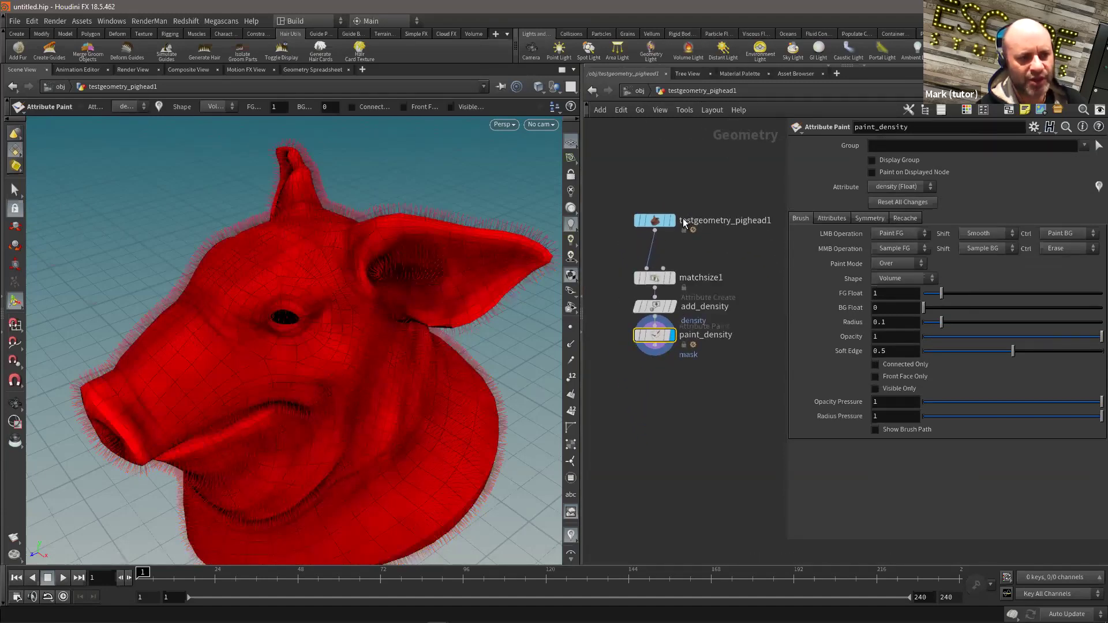
pyautogui.moveTo(655, 335); pyautogui.dragTo(654, 364)
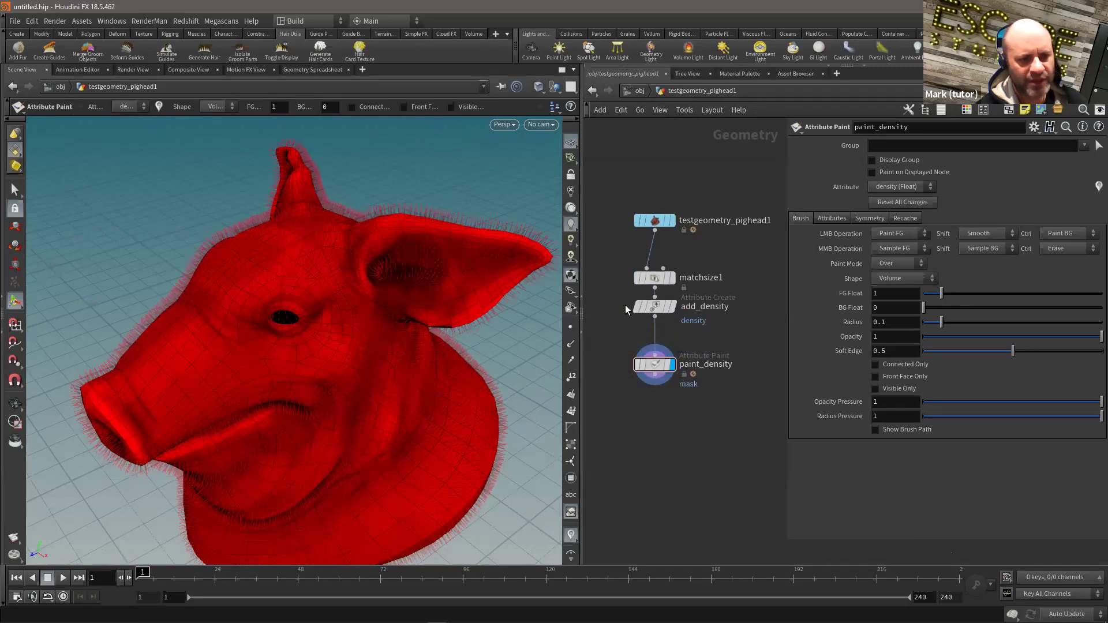
pyautogui.moveTo(690, 283); pyautogui.dragTo(690, 261)
# - Examine add_density's parameters and paint_density's attribute and brush settings
pyautogui.click(656, 307)
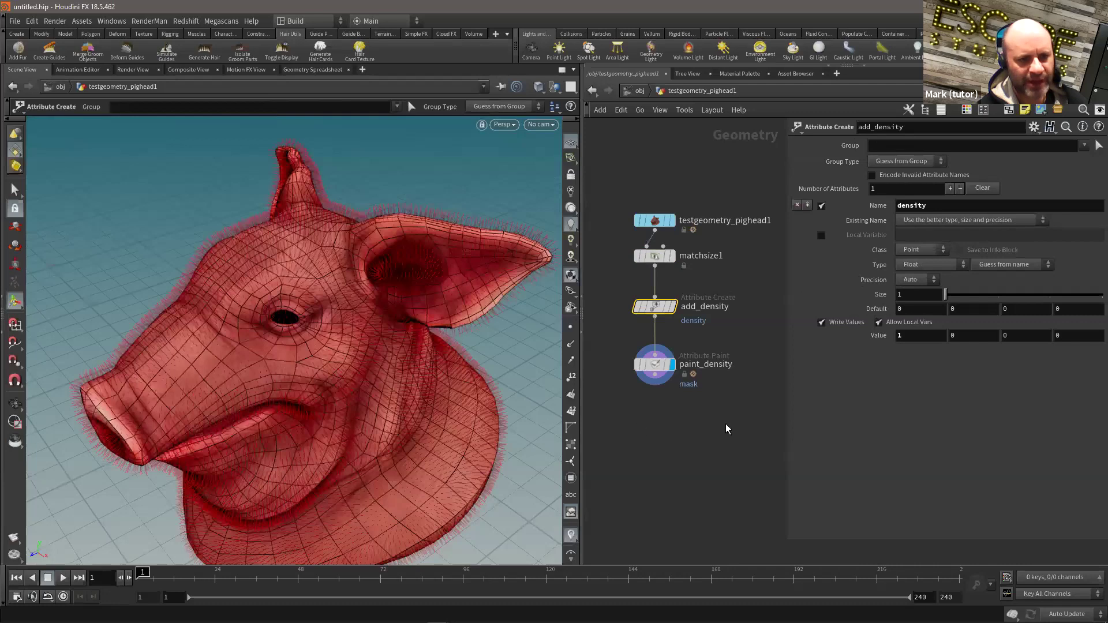
pyautogui.click(663, 363)
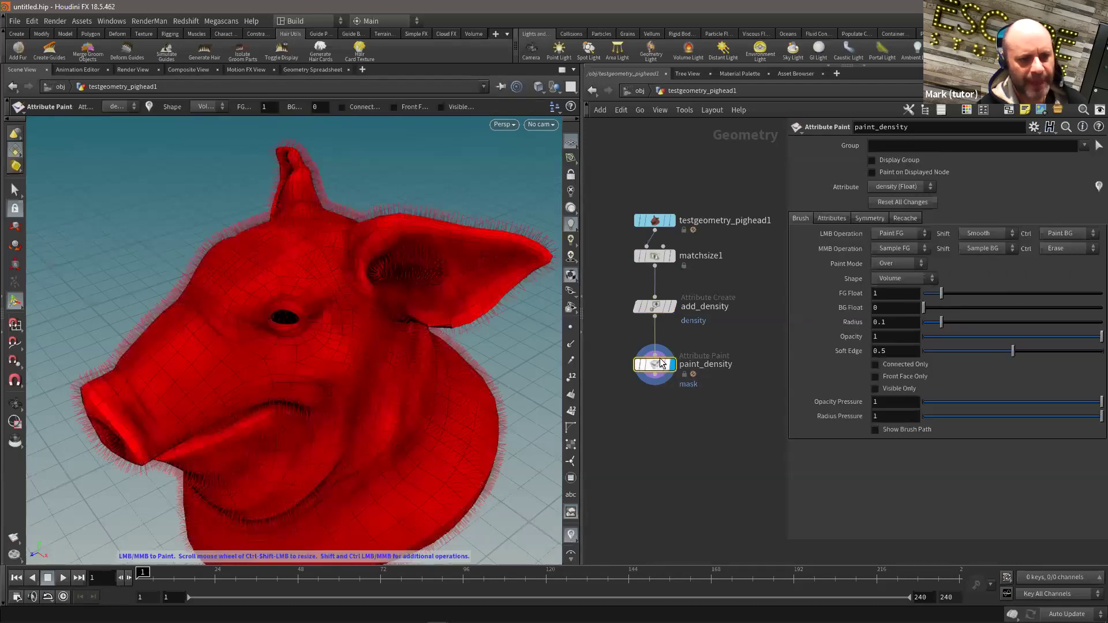
pyautogui.click(833, 218)
pyautogui.moveTo(934, 252); pyautogui.dragTo(886, 267)
pyautogui.click(801, 218)
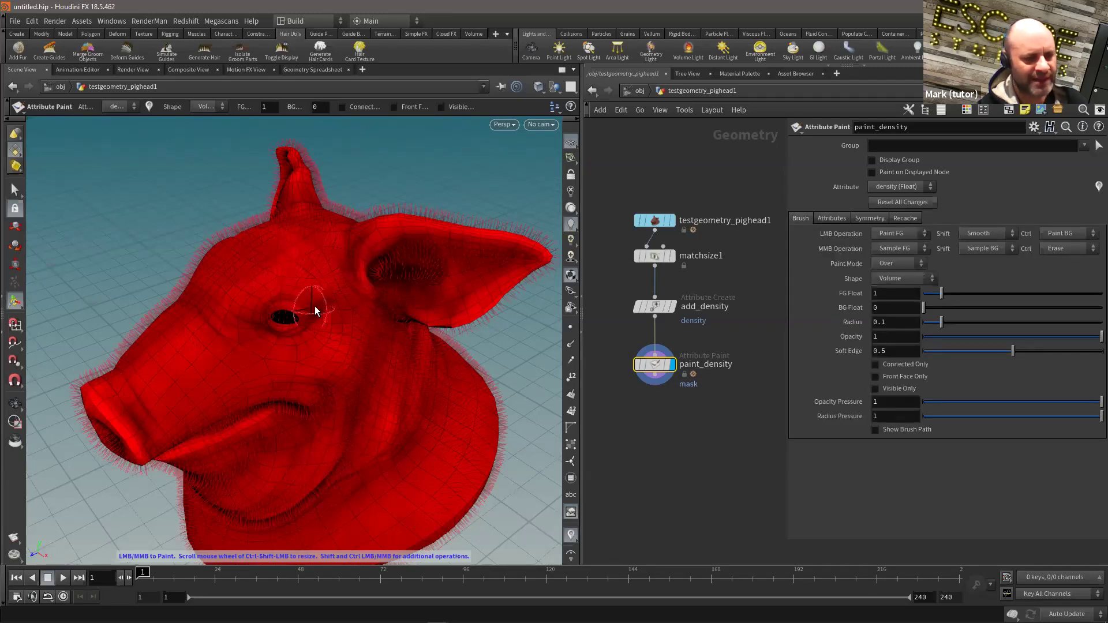
# - Ghost the other objects in the viewport while keeping Attribute Paint active on the head
pyautogui.press('Escape')
pyautogui.scroll(5, 325, 300)
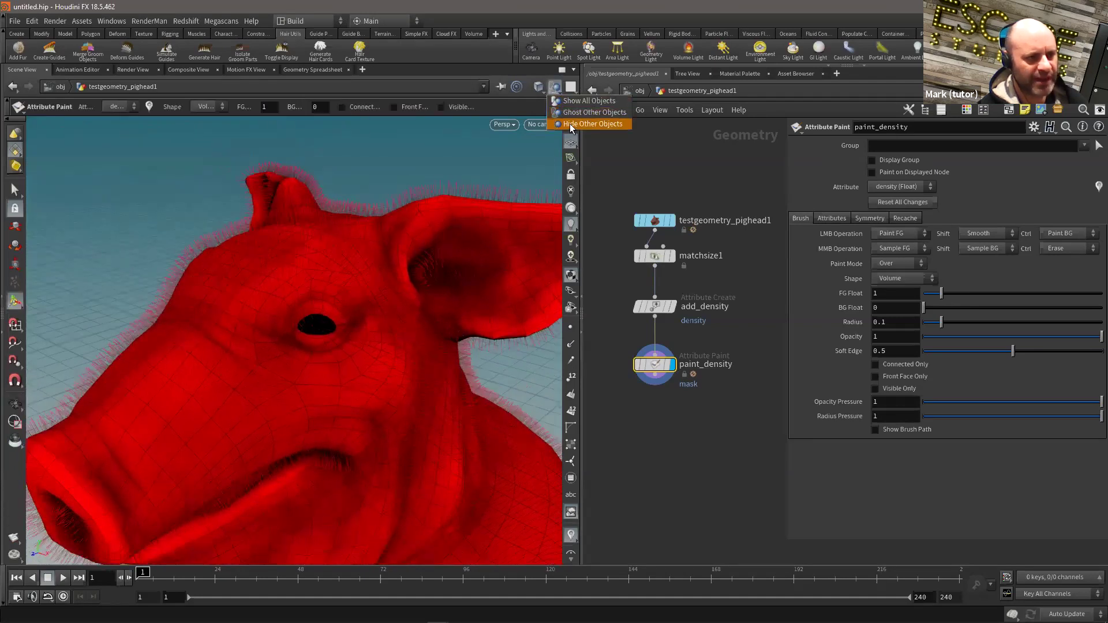
pyautogui.press('Return')
pyautogui.click(557, 87)
pyautogui.click(571, 111)
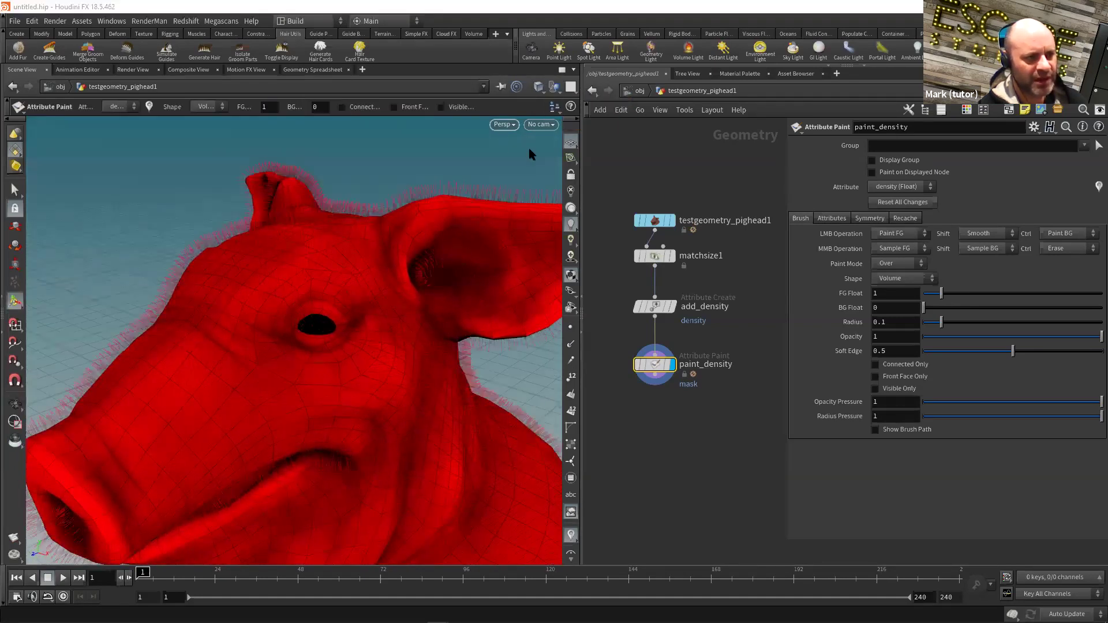
# - Check the guides at object level, and return to painting density inside testgeometry_pighead1
pyautogui.click(634, 90)
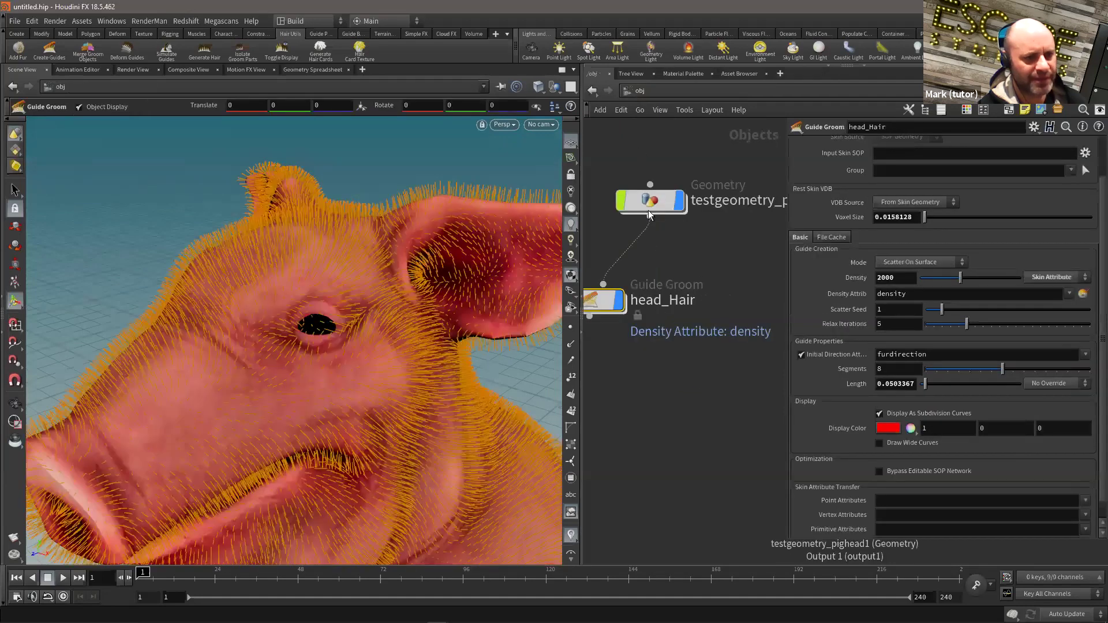
pyautogui.doubleClick(639, 209)
pyautogui.moveTo(352, 238)
pyautogui.mouseDown()
pyautogui.moveTo(426, 213)
pyautogui.moveTo(436, 231)
pyautogui.moveTo(339, 222)
pyautogui.moveTo(388, 225)
pyautogui.moveTo(372, 228)
pyautogui.moveTo(376, 266)
pyautogui.mouseUp()
pyautogui.press('Return')
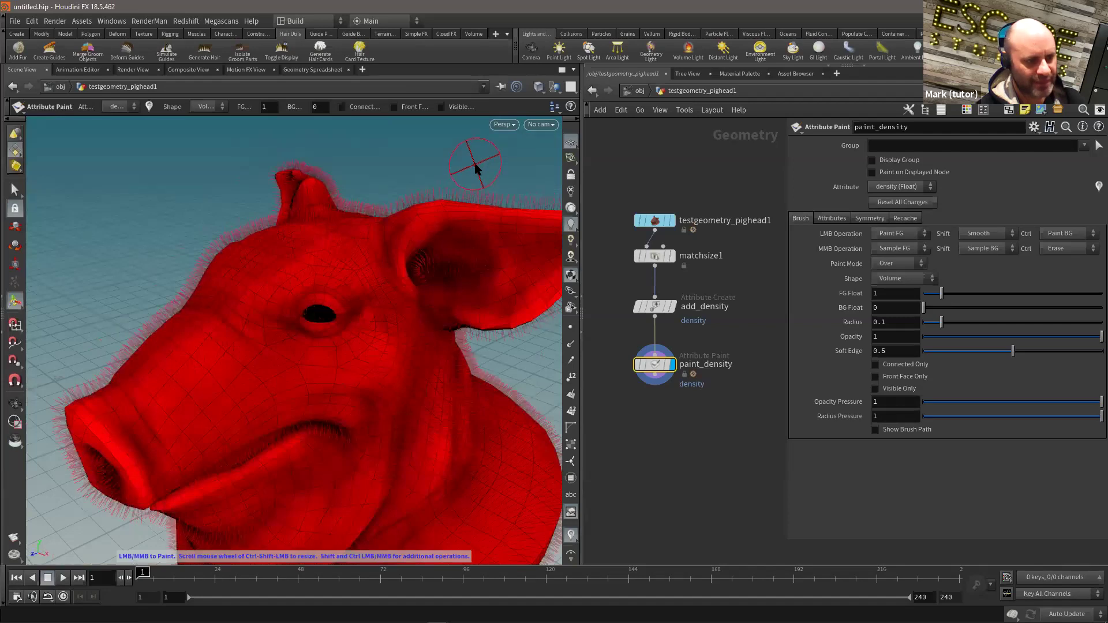
# - Try hiding the other objects in the viewport, and switch back to ghosting them while painting with paint_density
pyautogui.click(554, 87)
pyautogui.click(569, 124)
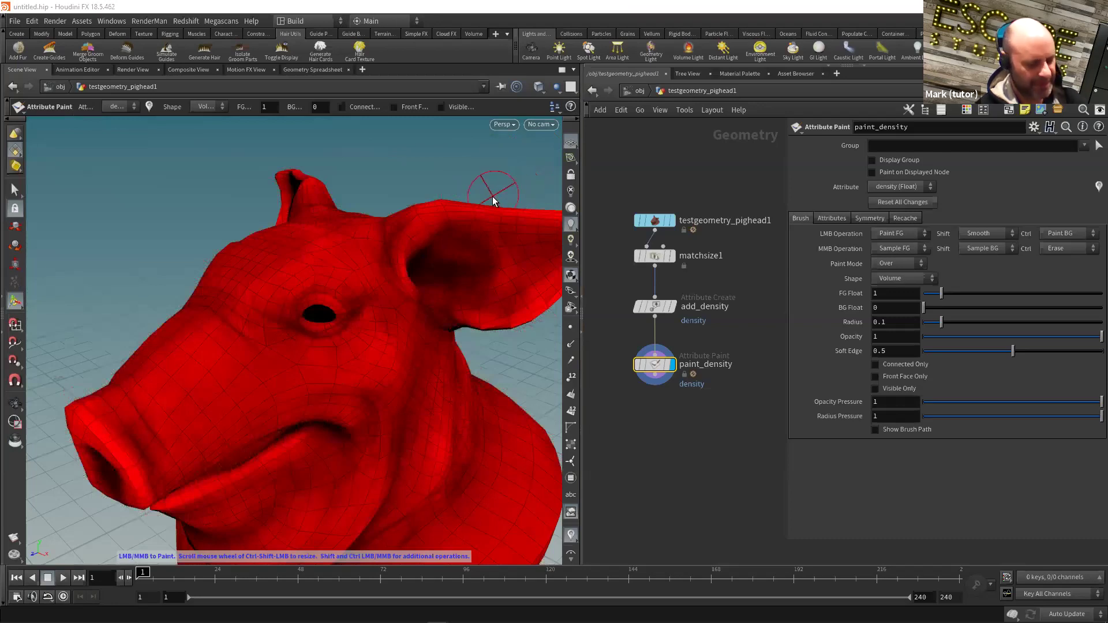
pyautogui.press('Escape')
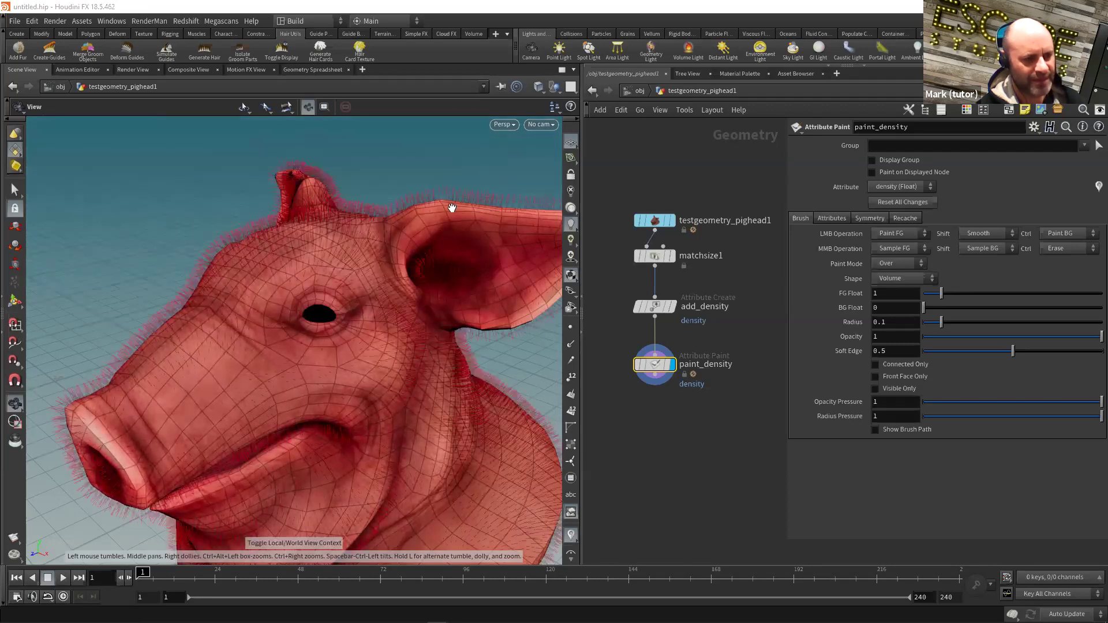
pyautogui.click(554, 87)
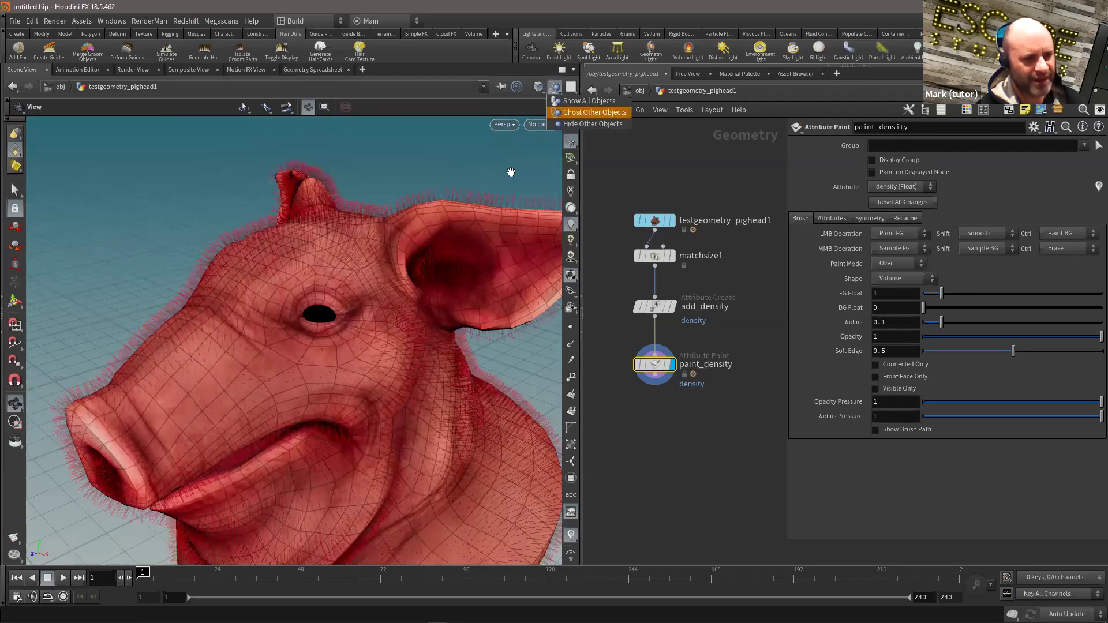
pyautogui.click(594, 111)
pyautogui.moveTo(655, 356)
pyautogui.mouseDown()
pyautogui.moveTo(663, 365)
pyautogui.moveTo(655, 360)
pyautogui.mouseUp()
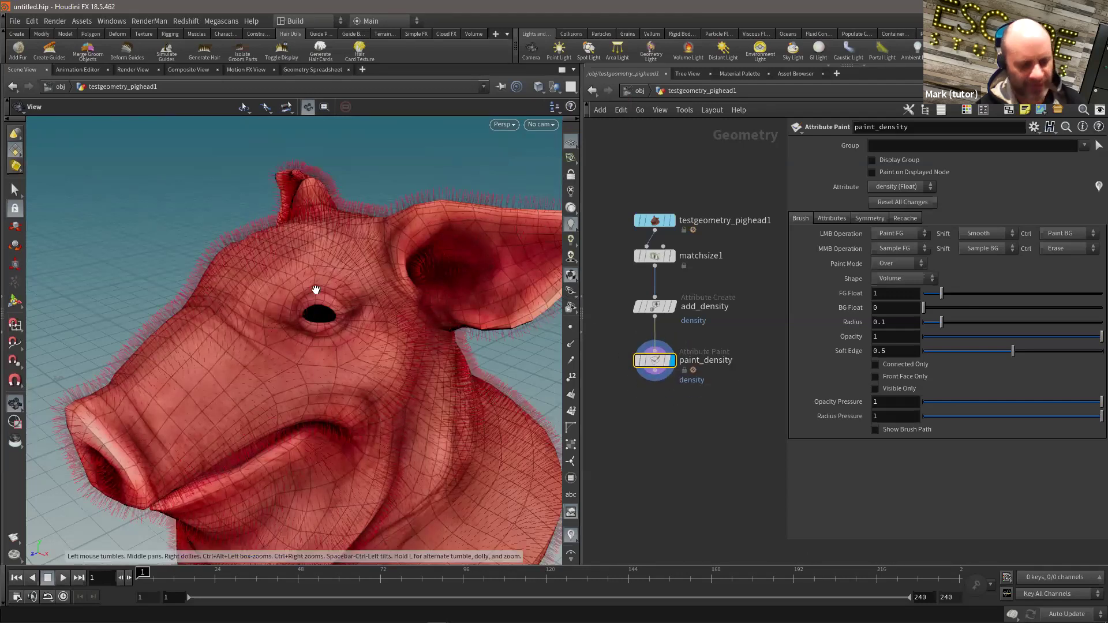
pyautogui.press('Return')
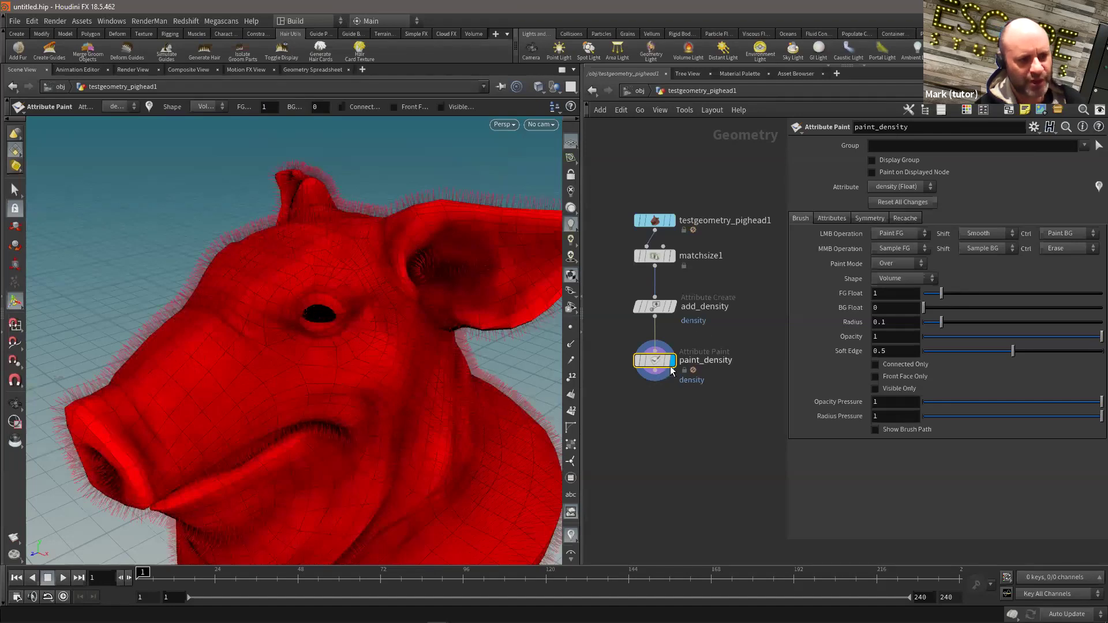
# - Set the brush shape to Fill and flood the whole pig head with the background density of 0
pyautogui.keyDown('alt'); pyautogui.moveTo(404, 304); pyautogui.dragTo(344, 294, button='right'); pyautogui.keyUp('alt')
pyautogui.moveTo(344, 294)
pyautogui.keyDown('alt'); pyautogui.mouseDown()
pyautogui.moveTo(381, 290)
pyautogui.moveTo(329, 248)
pyautogui.moveTo(366, 265)
pyautogui.moveTo(339, 283)
pyautogui.moveTo(365, 248)
pyautogui.moveTo(346, 259)
pyautogui.mouseUp(); pyautogui.keyUp('alt')
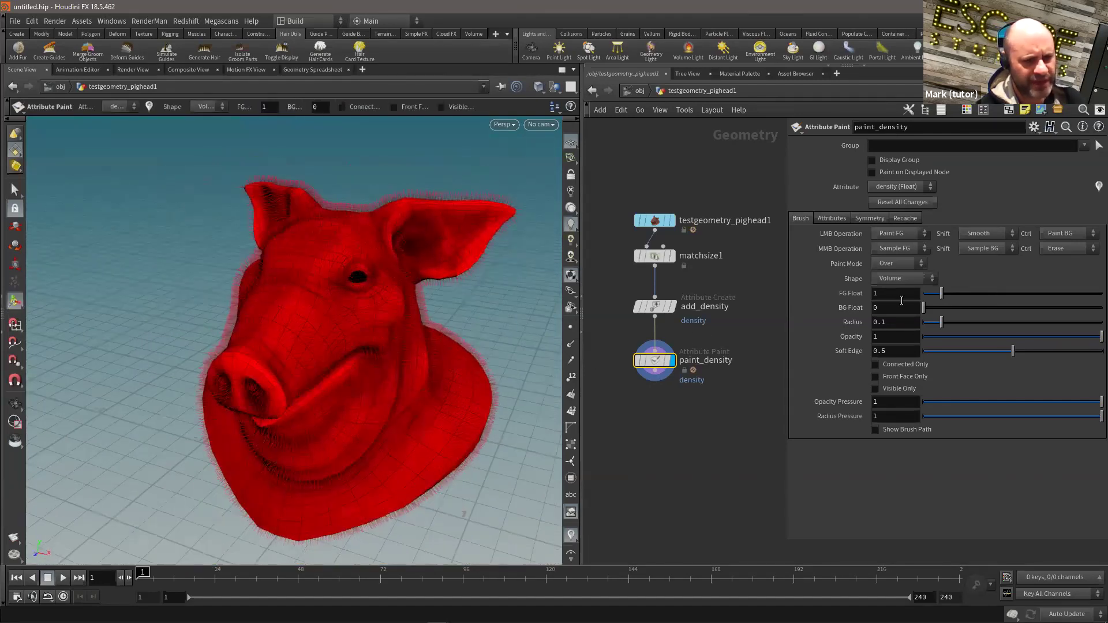
pyautogui.click(873, 293)
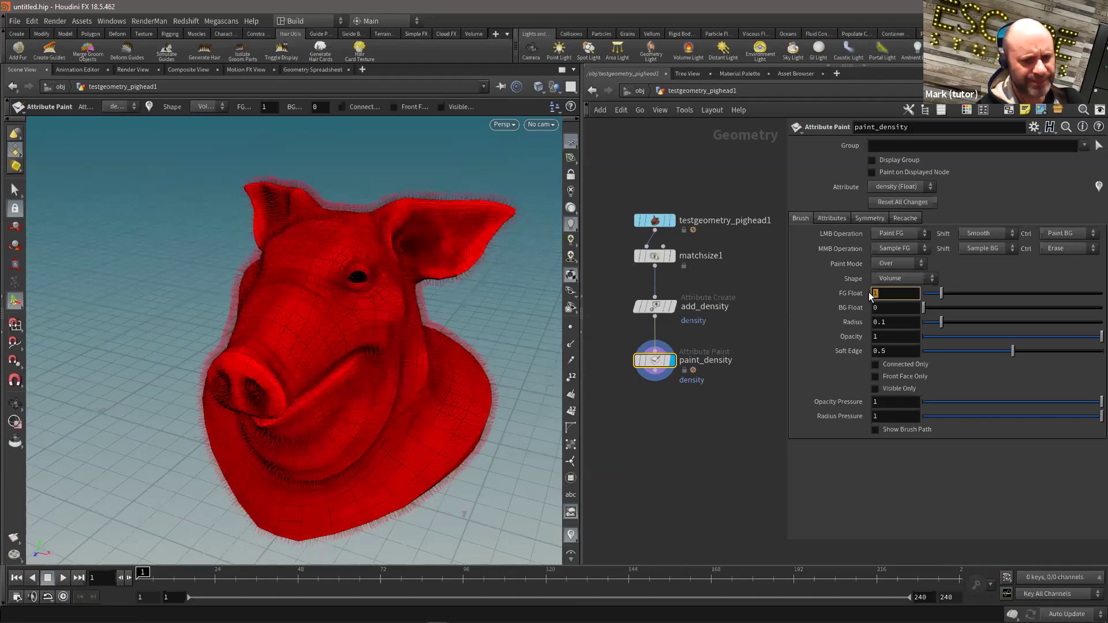
pyautogui.click(902, 277)
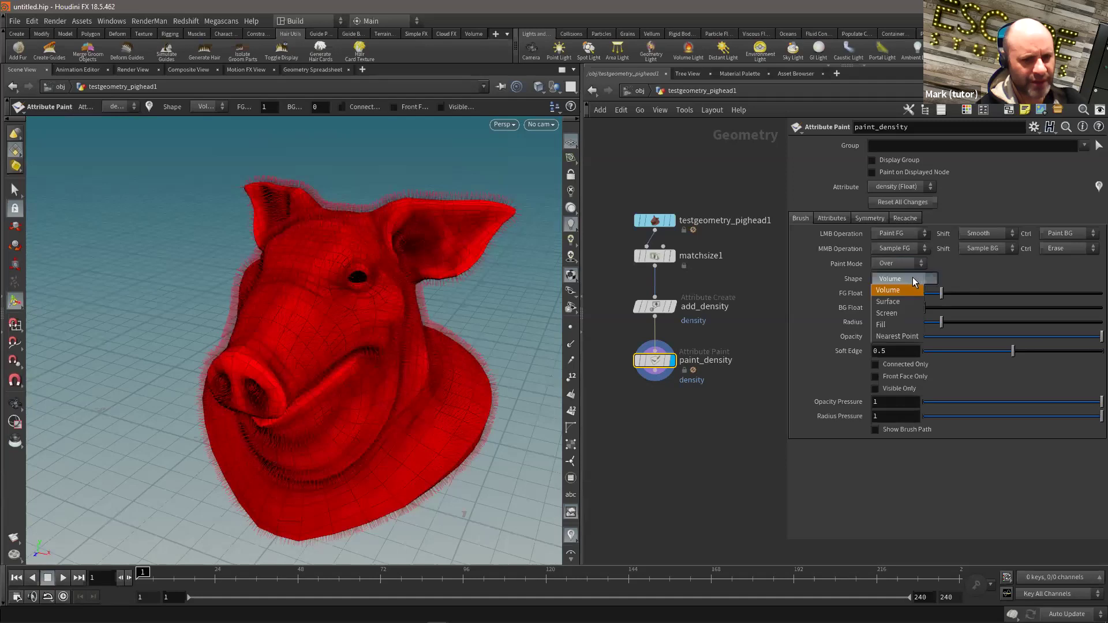
pyautogui.click(898, 325)
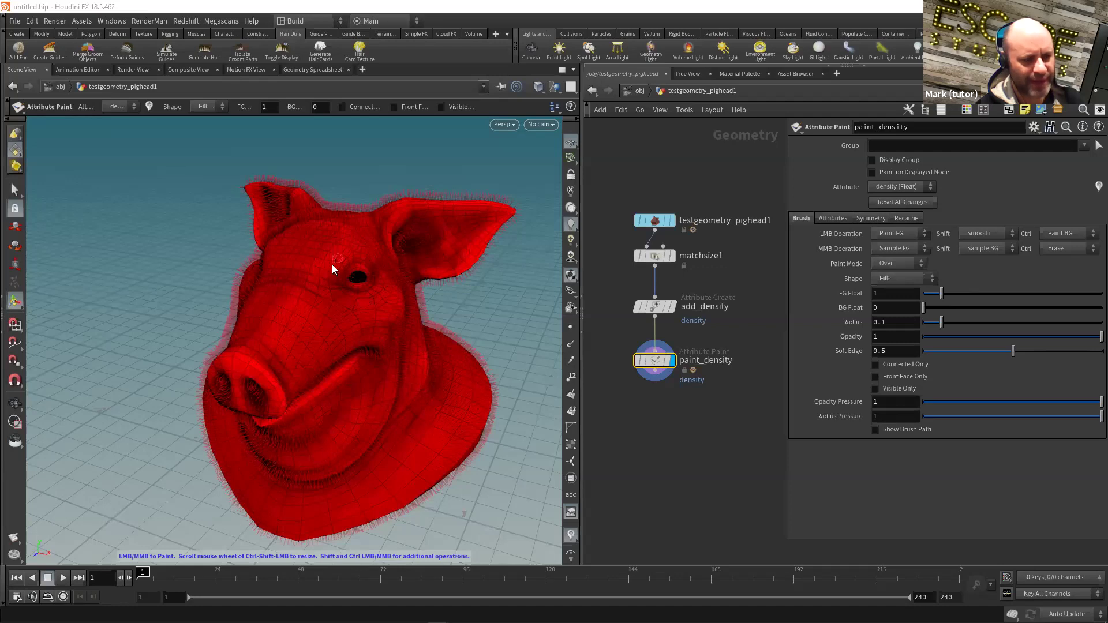
pyautogui.click(888, 294)
pyautogui.press('Tab')
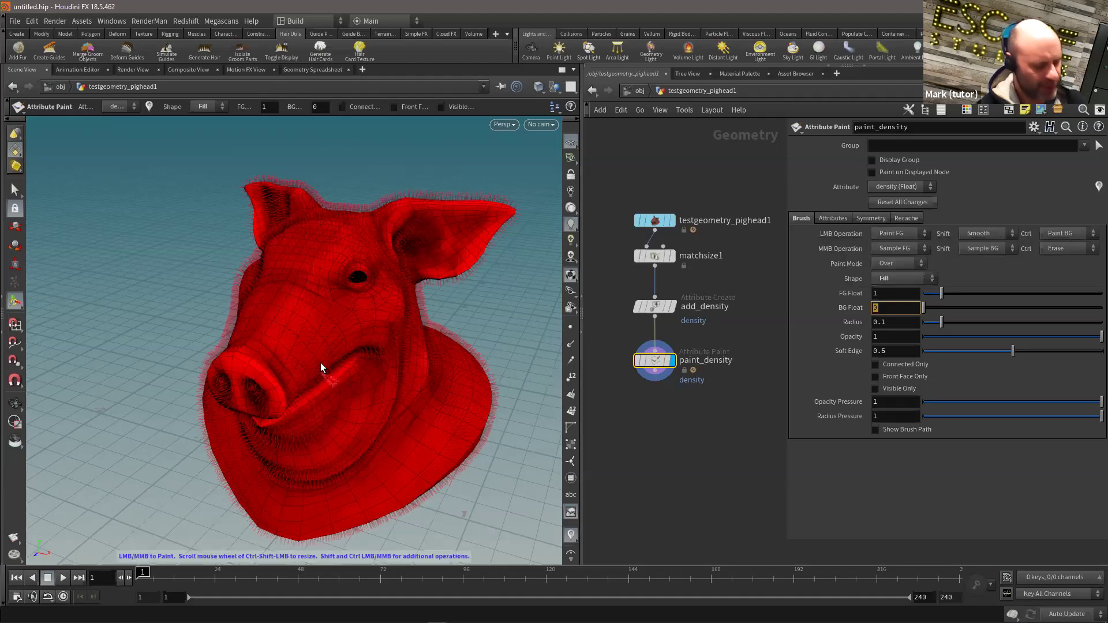
pyautogui.click(304, 298)
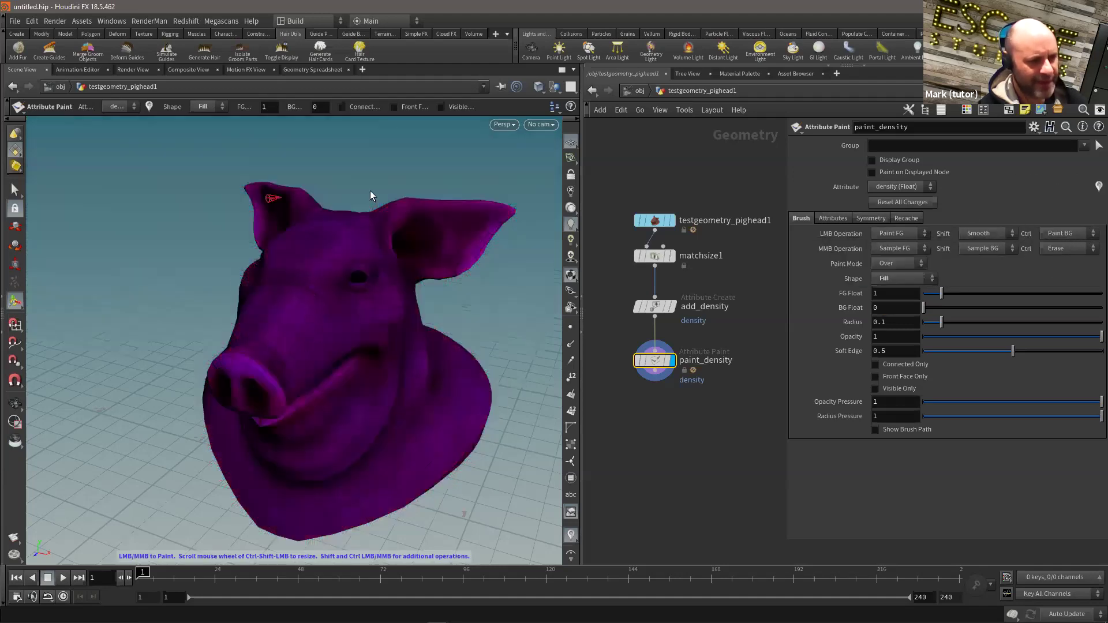
# - Set the brush shape to Surface and paint a strip of density 1 over the top of the head between the ears
pyautogui.keyDown('alt'); pyautogui.moveTo(307, 250); pyautogui.dragTo(252, 232); pyautogui.keyUp('alt')
pyautogui.moveTo(392, 285)
pyautogui.keyDown('alt'); pyautogui.mouseDown()
pyautogui.moveTo(323, 288)
pyautogui.moveTo(346, 271)
pyautogui.mouseUp(); pyautogui.keyUp('alt')
pyautogui.click(889, 280)
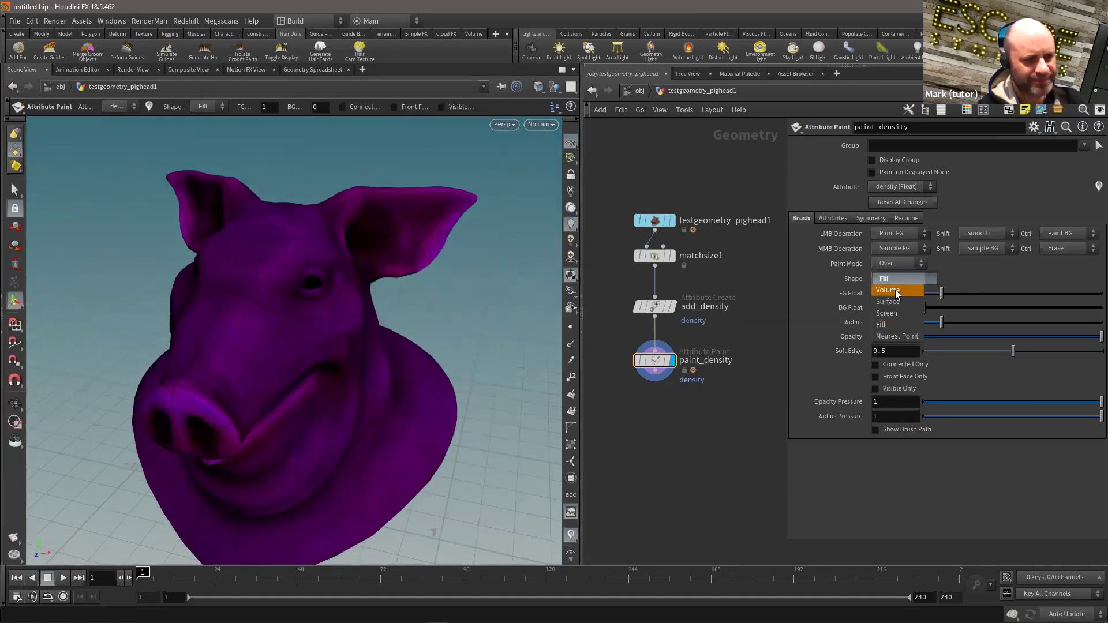
pyautogui.click(898, 302)
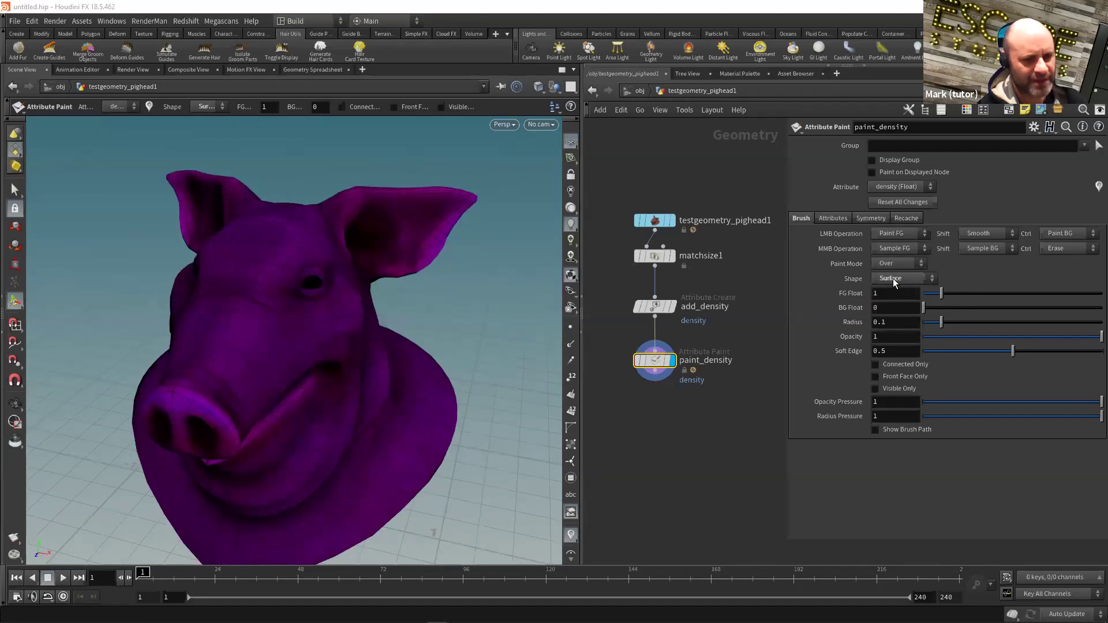
pyautogui.keyDown('alt'); pyautogui.moveTo(285, 223); pyautogui.dragTo(298, 273); pyautogui.keyUp('alt')
pyautogui.keyDown('alt'); pyautogui.moveTo(297, 274); pyautogui.dragTo(301, 320, button='middle'); pyautogui.keyUp('alt')
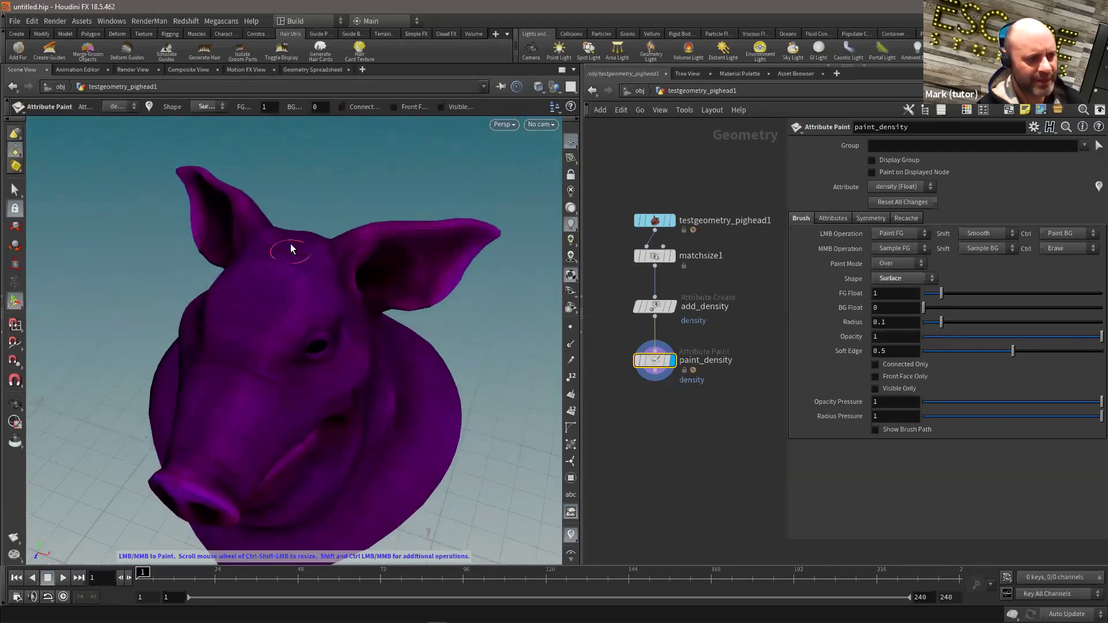
pyautogui.moveTo(319, 255)
pyautogui.keyDown('alt'); pyautogui.mouseDown()
pyautogui.moveTo(334, 278)
pyautogui.moveTo(322, 317)
pyautogui.moveTo(269, 365)
pyautogui.mouseUp(); pyautogui.keyUp('alt')
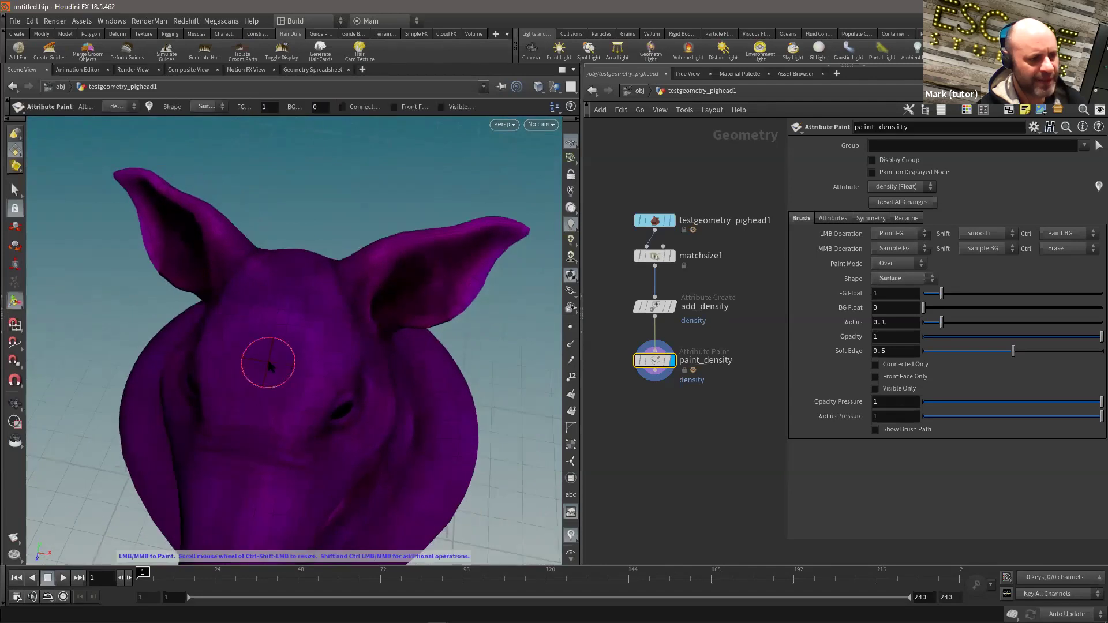
pyautogui.moveTo(275, 312)
pyautogui.mouseDown()
pyautogui.moveTo(292, 242)
pyautogui.moveTo(361, 299)
pyautogui.moveTo(408, 222)
pyautogui.moveTo(371, 218)
pyautogui.moveTo(347, 257)
pyautogui.moveTo(373, 282)
pyautogui.moveTo(371, 254)
pyautogui.moveTo(376, 277)
pyautogui.moveTo(289, 363)
pyautogui.moveTo(335, 306)
pyautogui.moveTo(310, 235)
pyautogui.moveTo(282, 299)
pyautogui.moveTo(290, 345)
pyautogui.mouseUp()
# - Continue the painted density strip down the back of the head
pyautogui.keyDown('alt'); pyautogui.moveTo(490, 288); pyautogui.dragTo(373, 312); pyautogui.keyUp('alt')
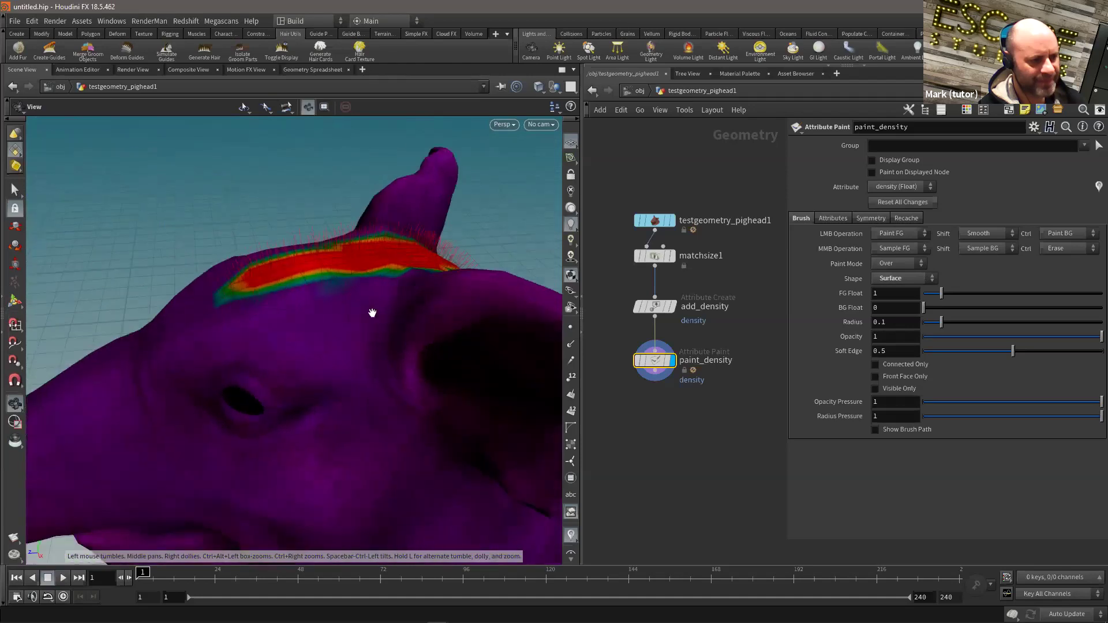
pyautogui.keyDown('alt'); pyautogui.moveTo(374, 312); pyautogui.dragTo(507, 324, button='right'); pyautogui.keyUp('alt')
pyautogui.moveTo(507, 324)
pyautogui.keyDown('alt'); pyautogui.mouseDown()
pyautogui.moveTo(300, 308)
pyautogui.moveTo(282, 289)
pyautogui.moveTo(303, 304)
pyautogui.moveTo(306, 346)
pyautogui.mouseUp(); pyautogui.keyUp('alt')
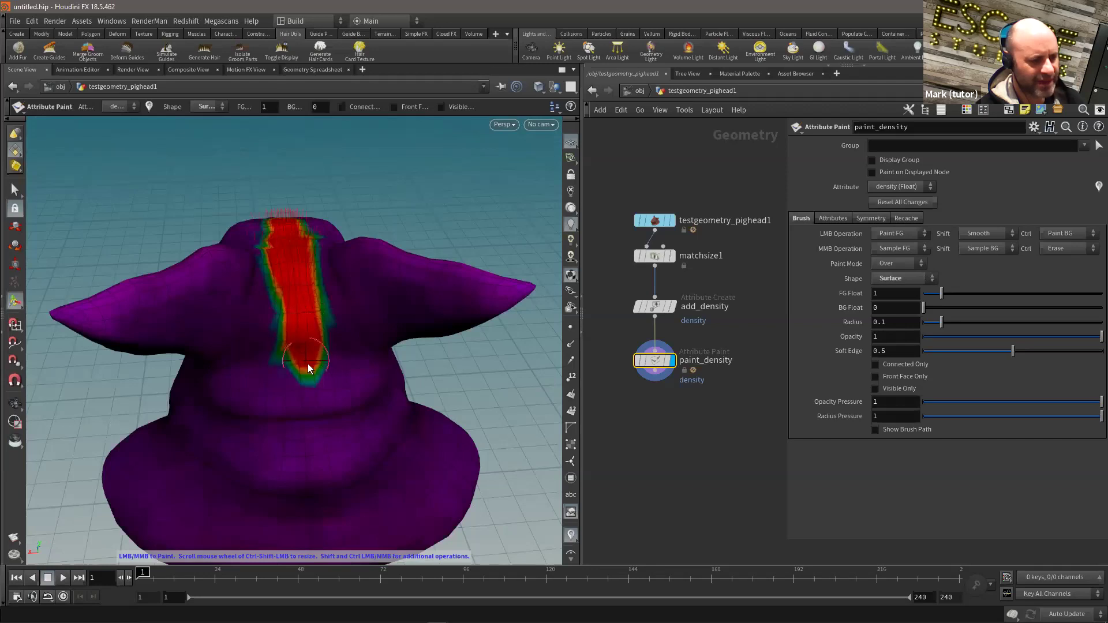
pyautogui.moveTo(306, 356); pyautogui.dragTo(299, 330)
# - Undo the stray paint stroke made on the head
pyautogui.keyDown('alt'); pyautogui.moveTo(299, 330); pyautogui.dragTo(393, 325, button='right'); pyautogui.keyUp('alt')
pyautogui.moveTo(392, 324)
pyautogui.keyDown('alt'); pyautogui.mouseDown()
pyautogui.moveTo(228, 319)
pyautogui.moveTo(307, 265)
pyautogui.moveTo(307, 299)
pyautogui.moveTo(250, 344)
pyautogui.moveTo(293, 360)
pyautogui.moveTo(297, 254)
pyautogui.moveTo(276, 387)
pyautogui.moveTo(338, 385)
pyautogui.mouseUp(); pyautogui.keyUp('alt')
pyautogui.click(251, 374)
pyautogui.hotkey('ctrl', 'z')
# - Reduce the brush radius to about 0.05 and clear the stray density along the side of the strip
pyautogui.moveTo(302, 334)
pyautogui.keyDown('alt'); pyautogui.mouseDown()
pyautogui.moveTo(192, 344)
pyautogui.moveTo(269, 351)
pyautogui.moveTo(235, 373)
pyautogui.moveTo(311, 358)
pyautogui.mouseUp(); pyautogui.keyUp('alt')
pyautogui.keyDown('alt'); pyautogui.moveTo(312, 358); pyautogui.dragTo(324, 372, button='right'); pyautogui.keyUp('alt')
pyautogui.moveTo(323, 372)
pyautogui.keyDown('alt'); pyautogui.mouseDown()
pyautogui.moveTo(300, 372)
pyautogui.moveTo(310, 384)
pyautogui.moveTo(319, 371)
pyautogui.moveTo(304, 361)
pyautogui.moveTo(289, 379)
pyautogui.mouseUp(); pyautogui.keyUp('alt')
pyautogui.keyDown('alt'); pyautogui.moveTo(289, 379); pyautogui.dragTo(249, 333, button='right'); pyautogui.keyUp('alt')
pyautogui.keyDown('alt'); pyautogui.moveTo(249, 334); pyautogui.dragTo(368, 292); pyautogui.keyUp('alt')
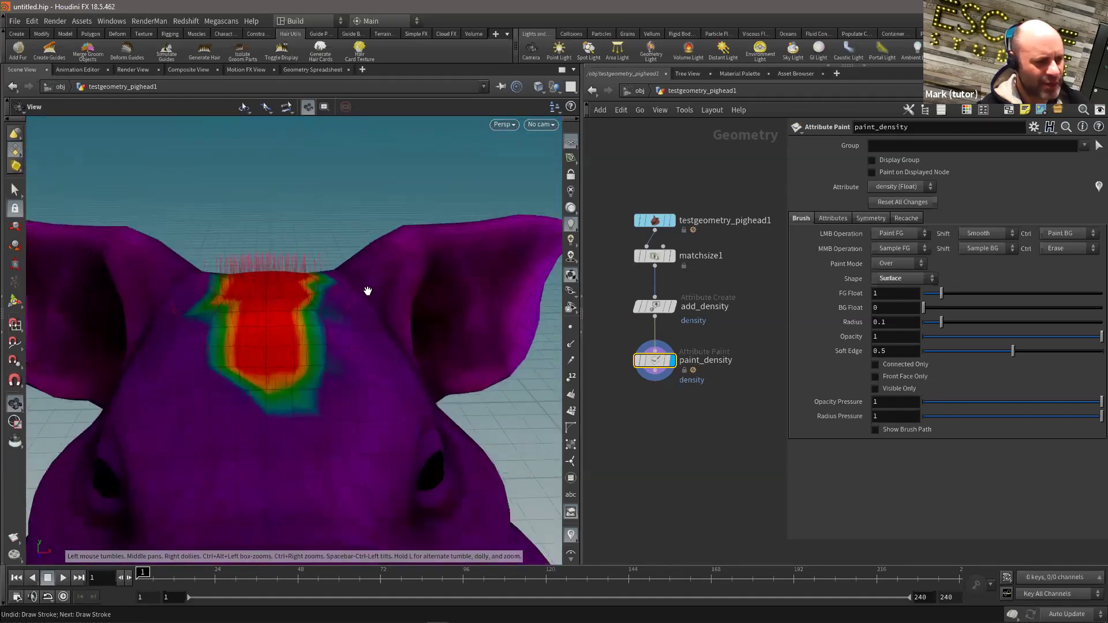
pyautogui.keyDown('alt'); pyautogui.moveTo(368, 292); pyautogui.dragTo(348, 301, button='right'); pyautogui.keyUp('alt')
pyautogui.moveTo(348, 302)
pyautogui.keyDown('alt'); pyautogui.mouseDown()
pyautogui.moveTo(310, 326)
pyautogui.moveTo(279, 301)
pyautogui.mouseUp(); pyautogui.keyUp('alt')
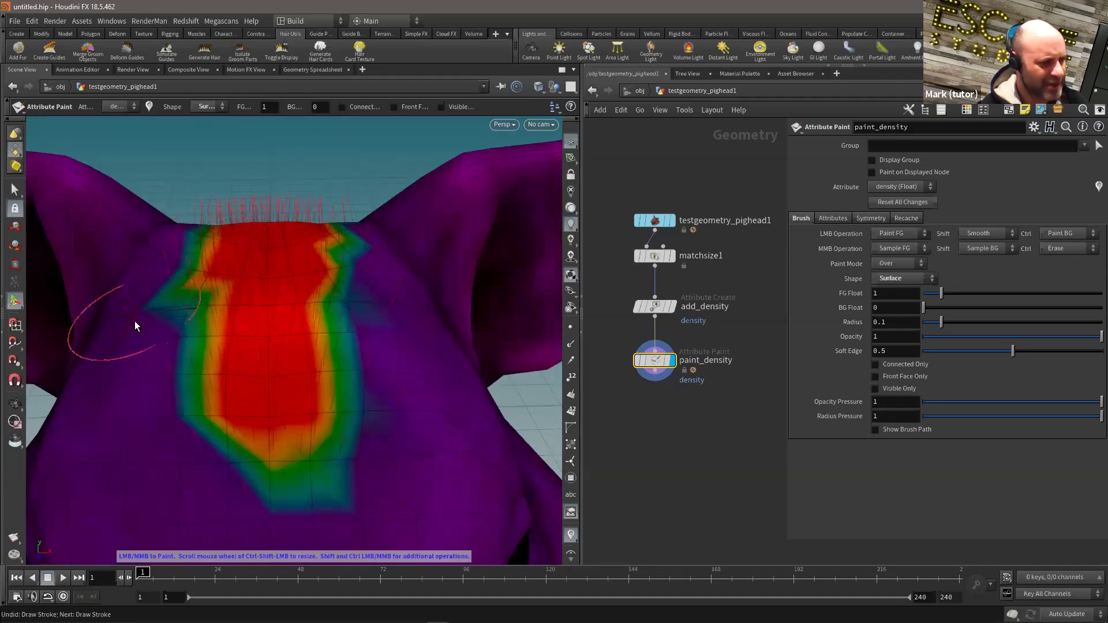
pyautogui.scroll(-3, 136, 320)
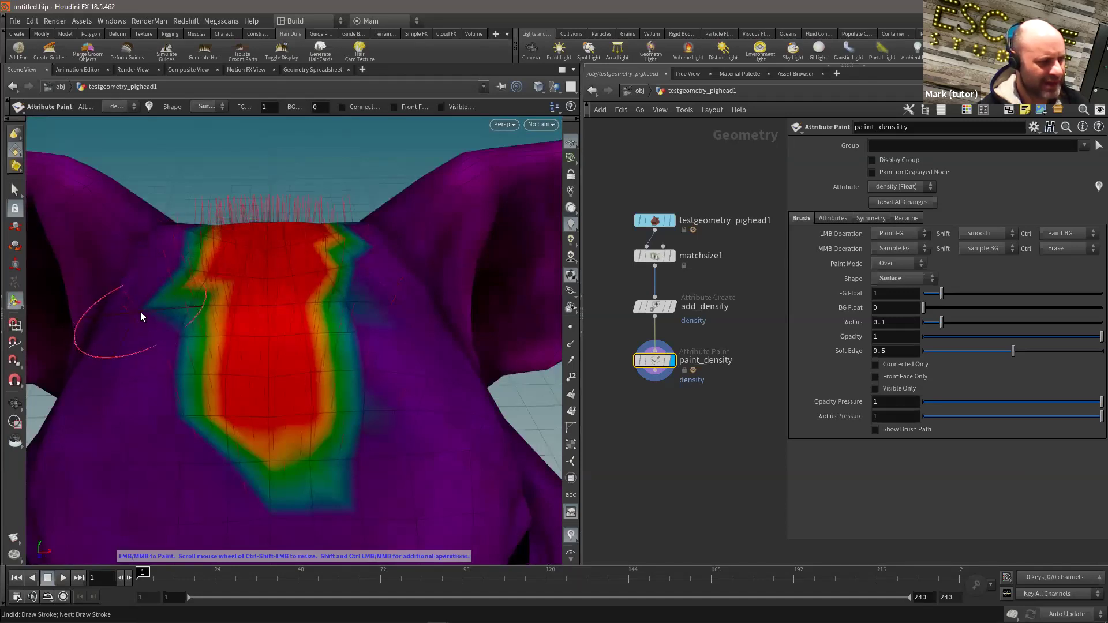
pyautogui.scroll(-10, 140, 312)
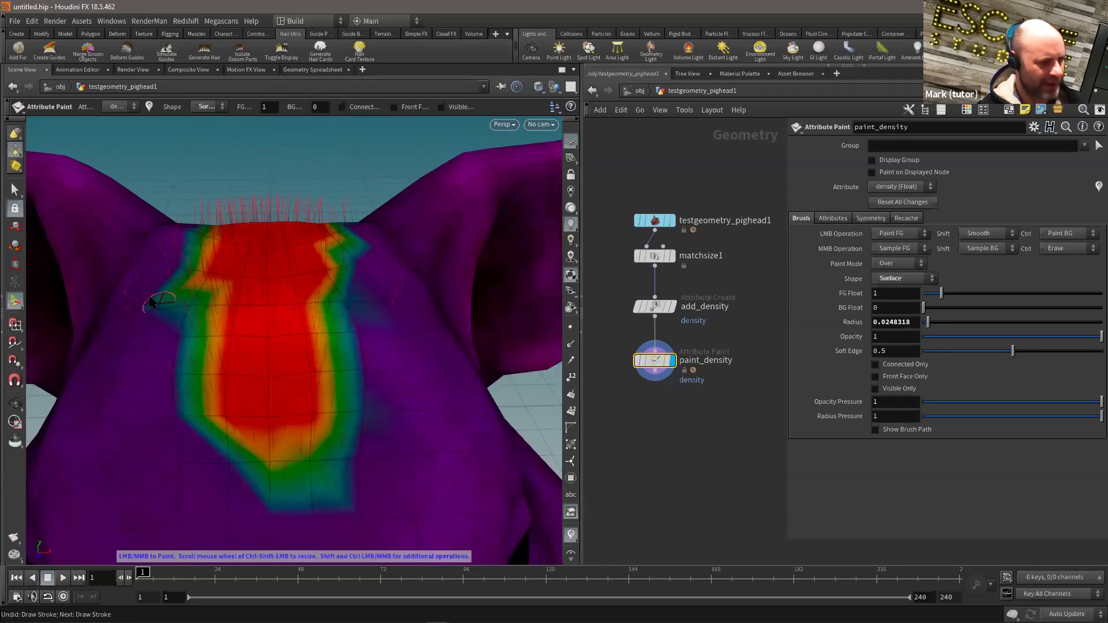
pyautogui.scroll(3, 142, 316)
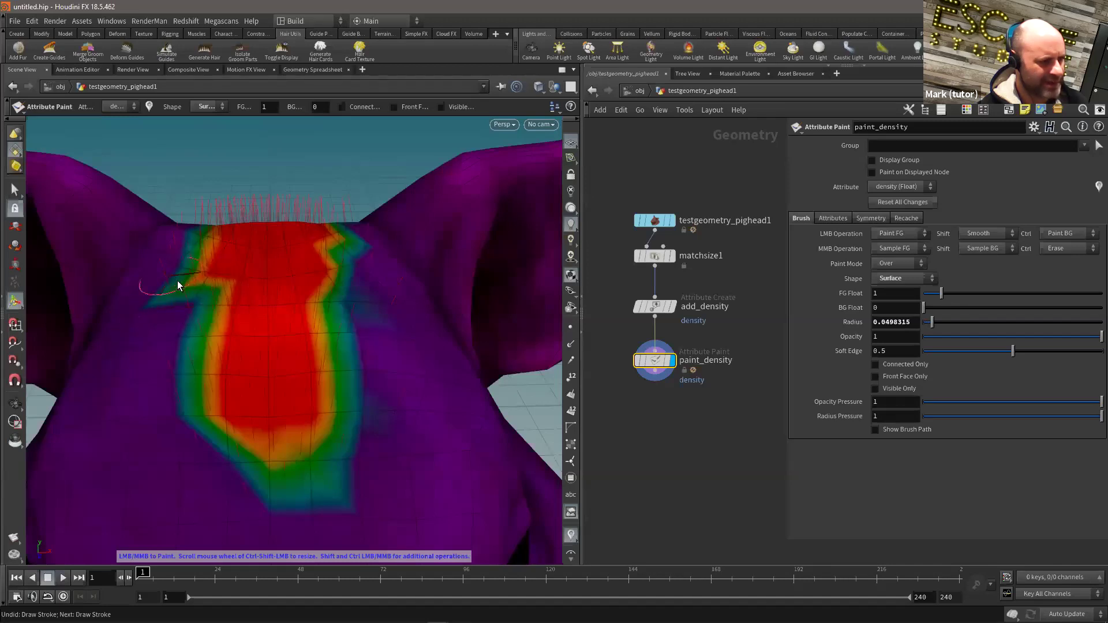
pyautogui.moveTo(194, 314); pyautogui.dragTo(138, 309)
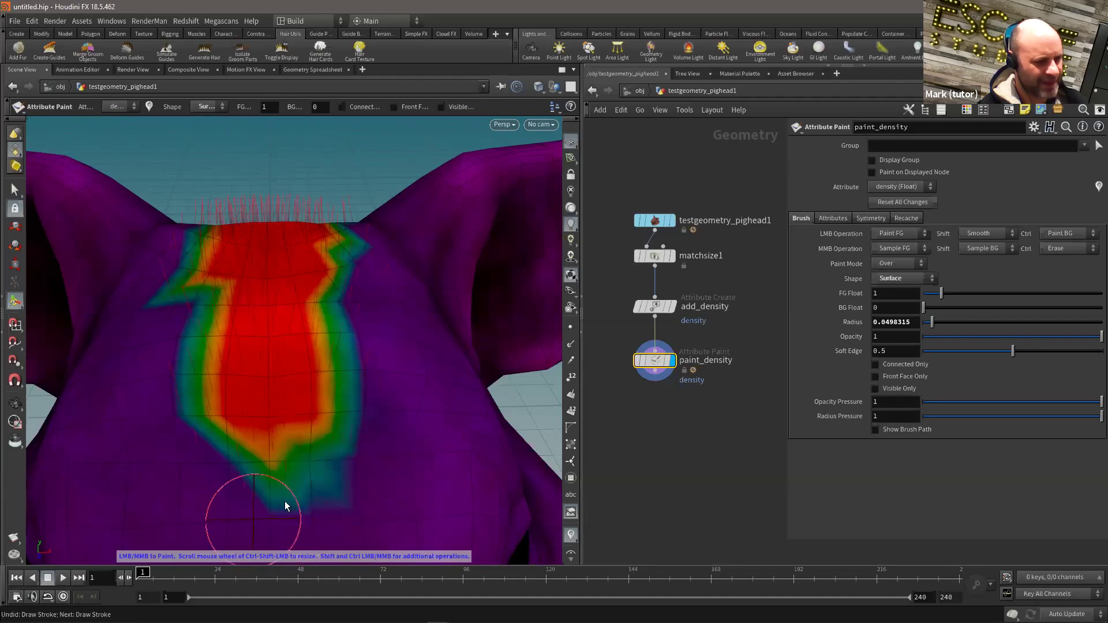
# - Extend the density strip further down the forehead and set the brush radius to about 0.09
pyautogui.moveTo(280, 428)
pyautogui.mouseDown()
pyautogui.moveTo(287, 446)
pyautogui.moveTo(240, 445)
pyautogui.moveTo(272, 440)
pyautogui.moveTo(283, 421)
pyautogui.mouseUp()
pyautogui.scroll(-4, 313, 313)
pyautogui.scroll(10, 341, 291)
pyautogui.keyDown('alt'); pyautogui.moveTo(394, 298); pyautogui.dragTo(265, 314, button='right'); pyautogui.keyUp('alt')
pyautogui.moveTo(264, 314)
pyautogui.keyDown('alt'); pyautogui.mouseDown()
pyautogui.moveTo(324, 306)
pyautogui.moveTo(314, 324)
pyautogui.moveTo(293, 281)
pyautogui.moveTo(293, 294)
pyautogui.moveTo(340, 294)
pyautogui.moveTo(341, 263)
pyautogui.mouseUp(); pyautogui.keyUp('alt')
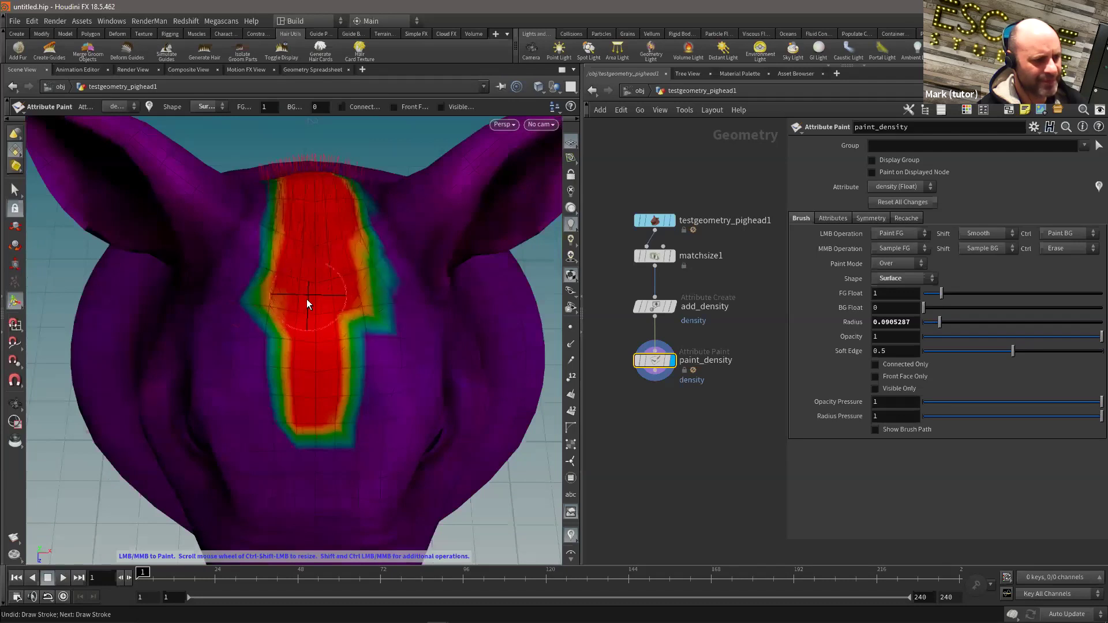
# - Enlarge the paint brush radius to about 0.66 and smooth the painted density strip along the head
pyautogui.scroll(10, 326, 265)
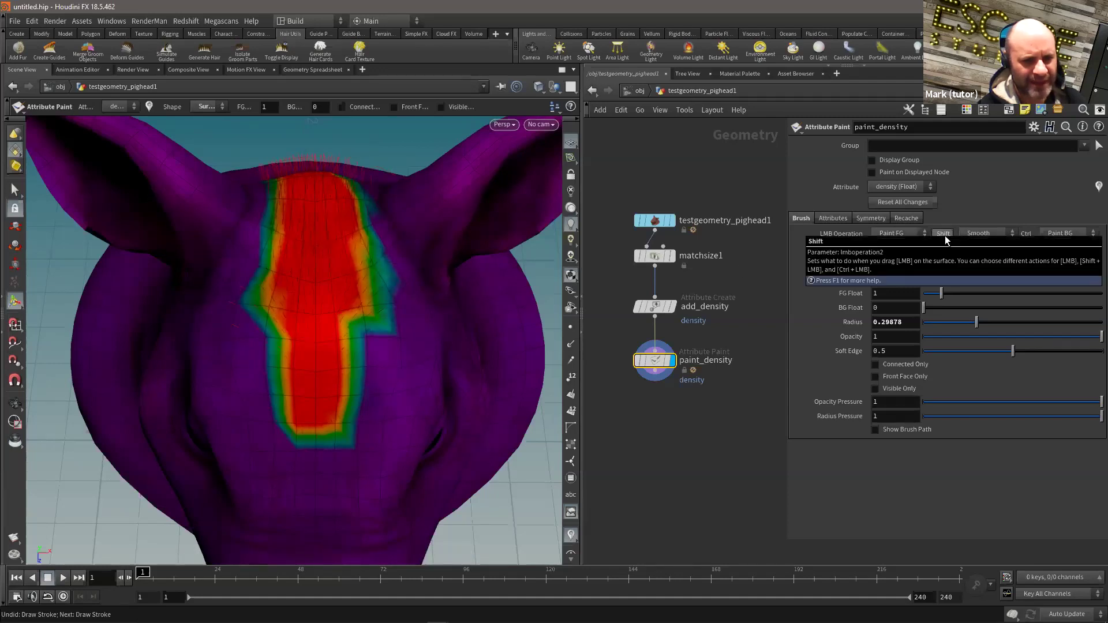
pyautogui.scroll(8, 338, 277)
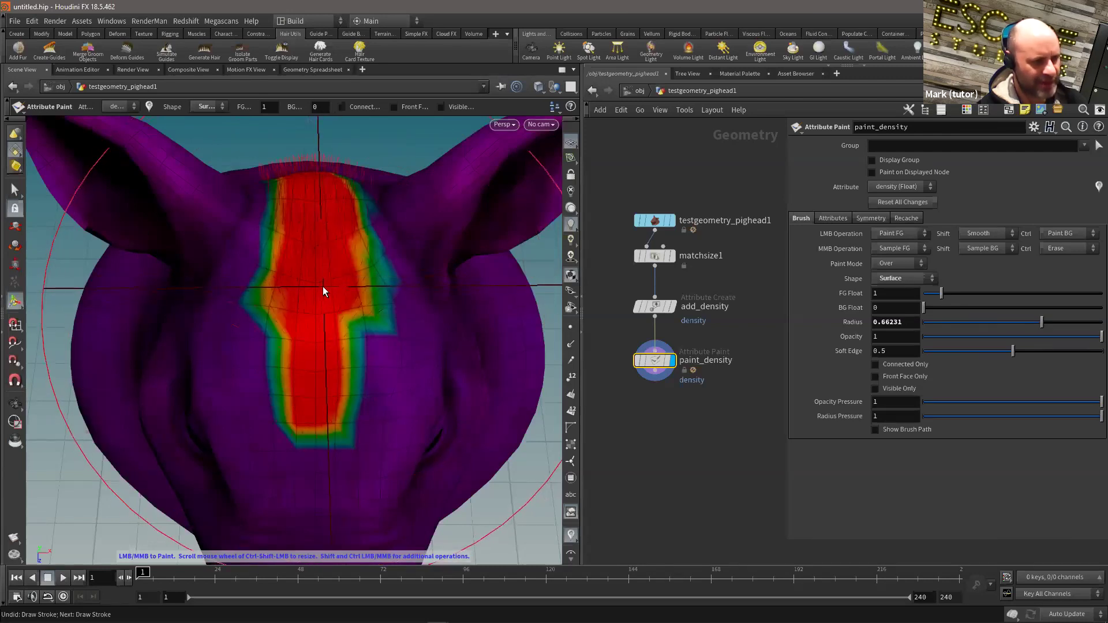
pyautogui.keyDown('shift'); pyautogui.click(322, 287); pyautogui.keyUp('shift')
pyautogui.moveTo(279, 304)
pyautogui.keyDown('alt'); pyautogui.mouseDown()
pyautogui.moveTo(366, 235)
pyautogui.moveTo(280, 264)
pyautogui.moveTo(282, 255)
pyautogui.mouseUp(); pyautogui.keyUp('alt')
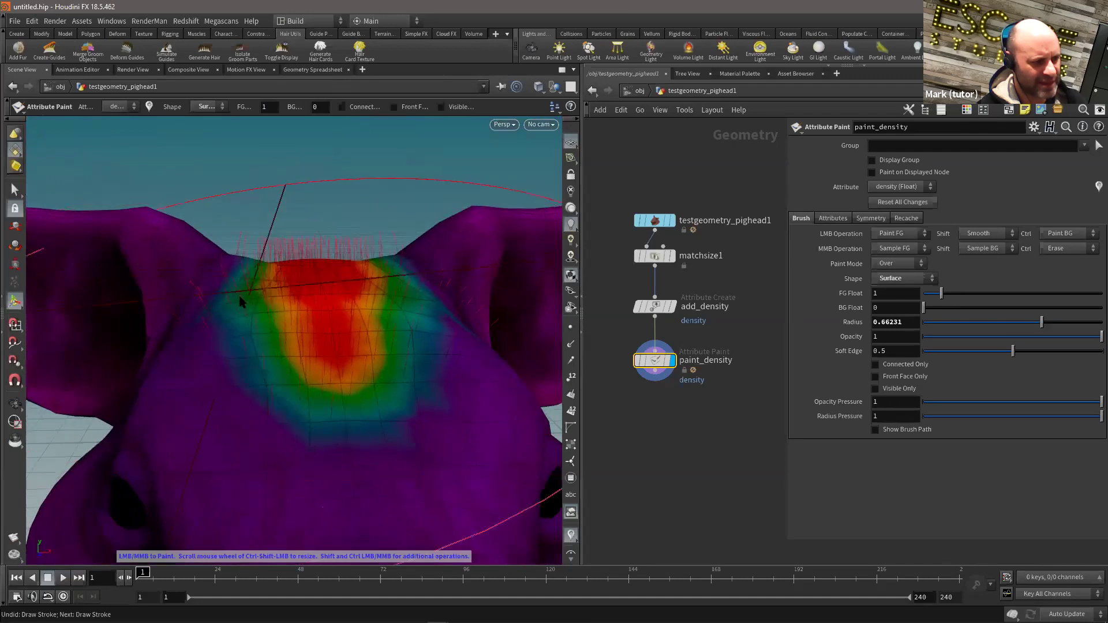
pyautogui.moveTo(339, 279)
pyautogui.keyDown('alt'); pyautogui.mouseDown()
pyautogui.moveTo(247, 287)
pyautogui.moveTo(257, 226)
pyautogui.moveTo(297, 279)
pyautogui.moveTo(248, 277)
pyautogui.moveTo(307, 215)
pyautogui.moveTo(373, 243)
pyautogui.moveTo(353, 179)
pyautogui.moveTo(398, 230)
pyautogui.moveTo(460, 244)
pyautogui.moveTo(346, 223)
pyautogui.moveTo(416, 208)
pyautogui.moveTo(494, 223)
pyautogui.moveTo(501, 272)
pyautogui.moveTo(452, 246)
pyautogui.moveTo(732, 159)
pyautogui.mouseUp(); pyautogui.keyUp('alt')
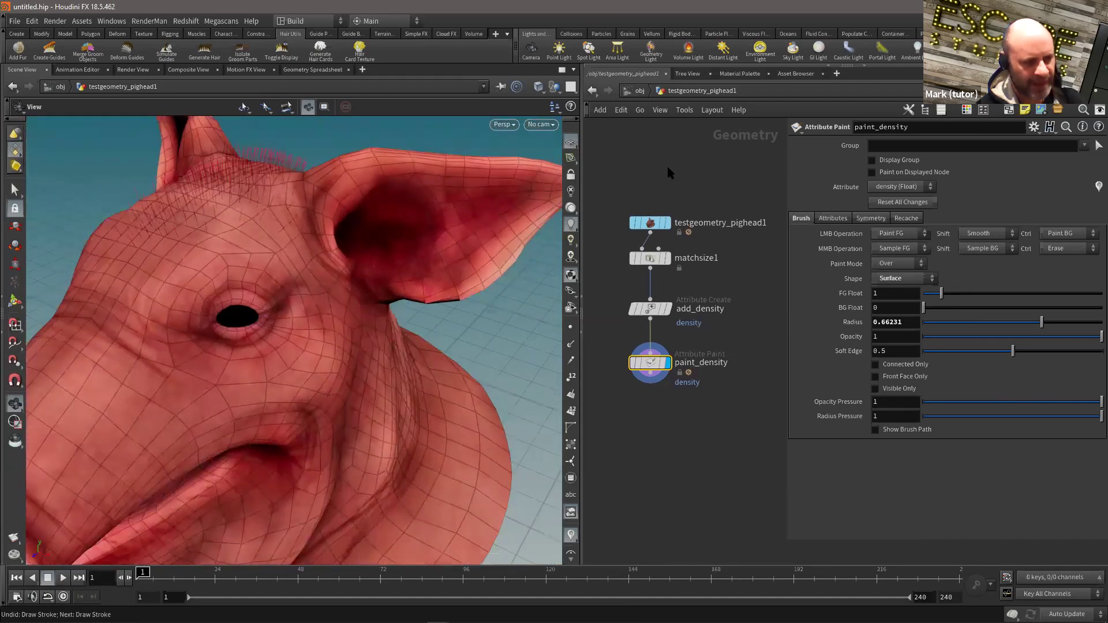
# - Return to the object level and select the head_Hair guide groom, reviewing its guide creation settings
pyautogui.press('u')
pyautogui.moveTo(322, 215); pyautogui.dragTo(719, 259)
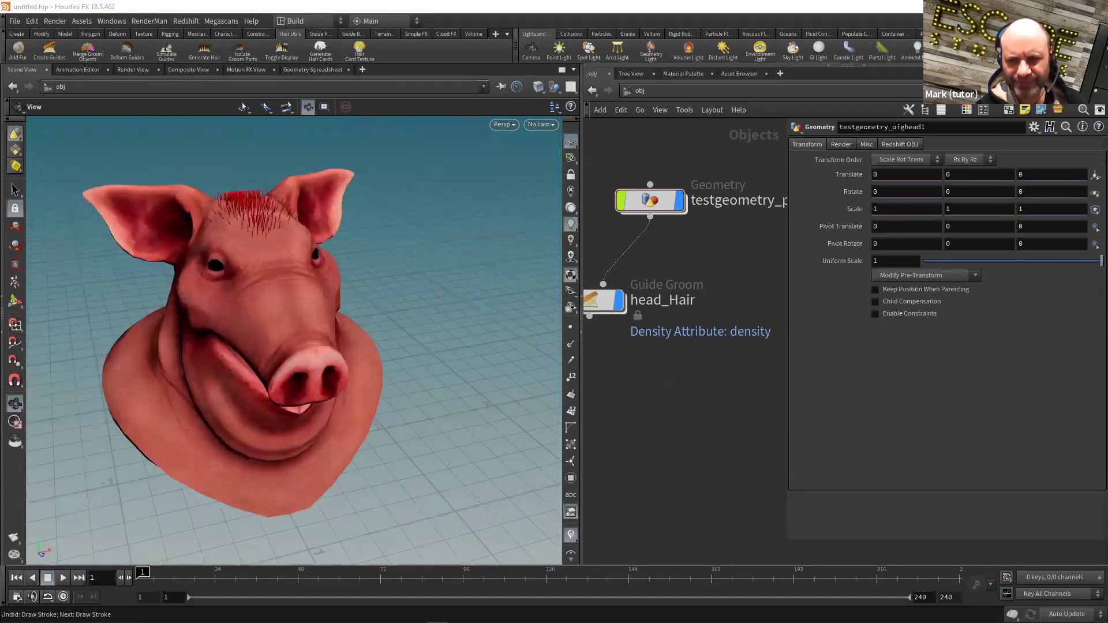
pyautogui.moveTo(680, 363); pyautogui.dragTo(706, 357, button='middle')
pyautogui.moveTo(672, 368); pyautogui.dragTo(622, 297)
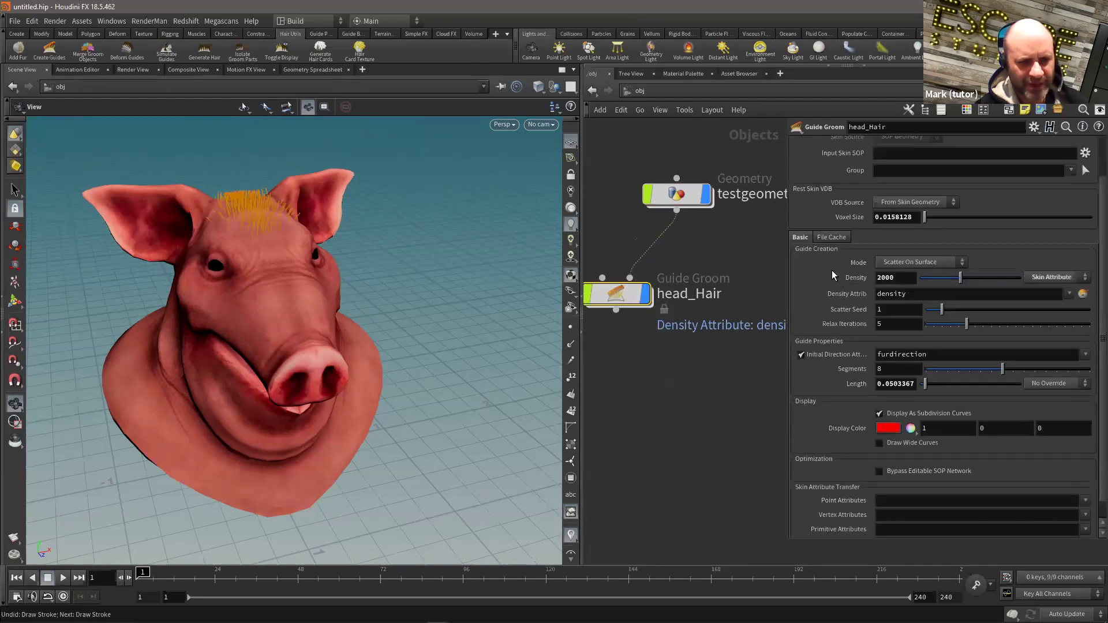
pyautogui.scroll(-1, 830, 270)
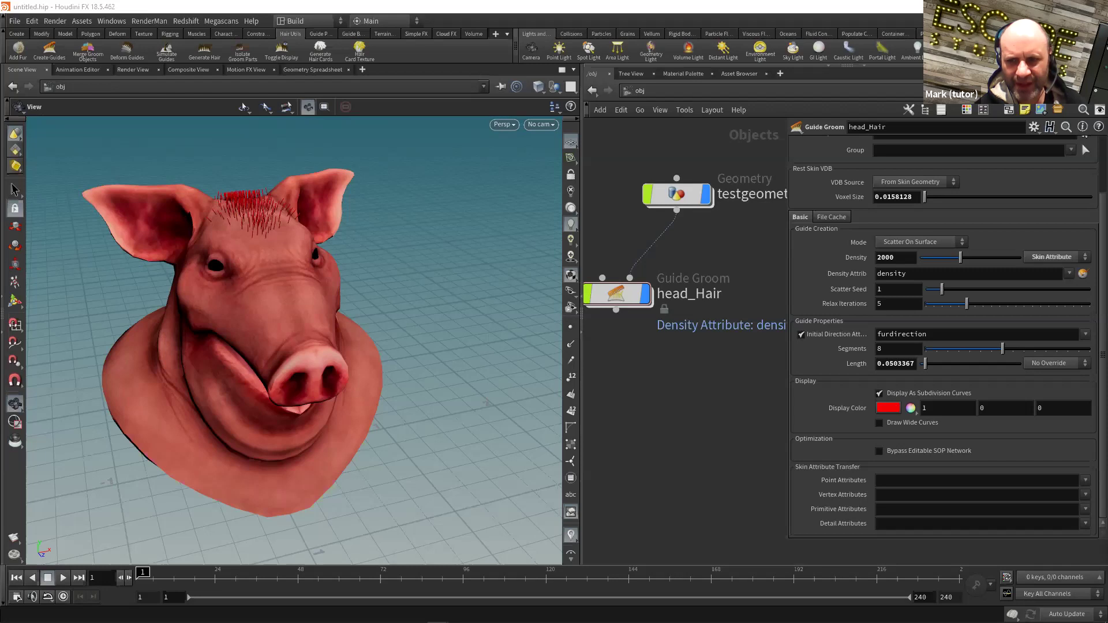
pyautogui.click(660, 292)
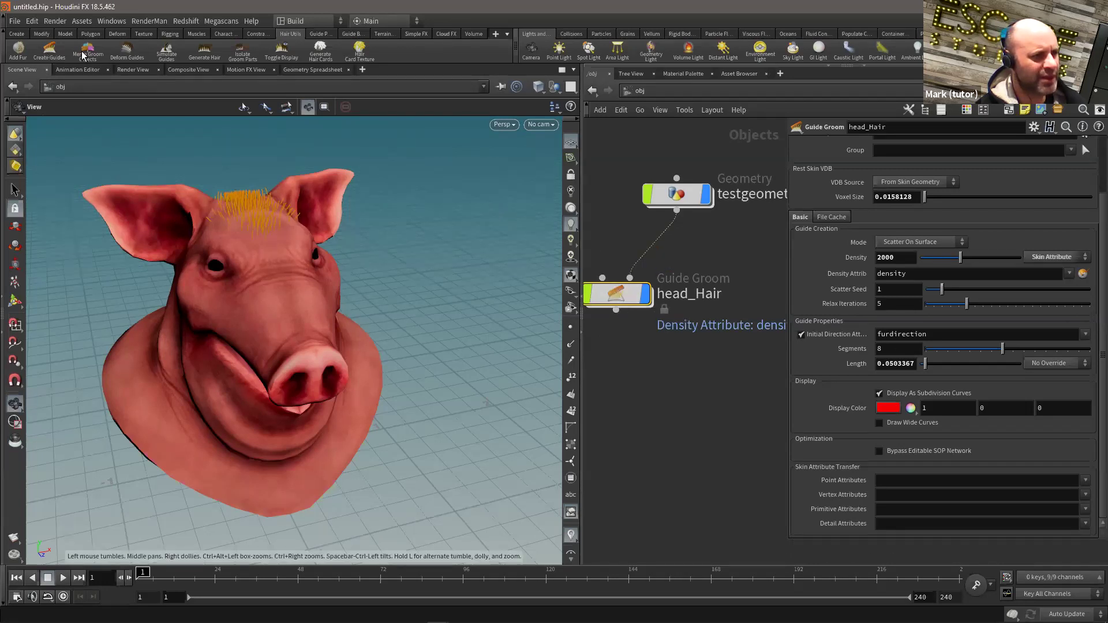
# - Add a Set Guide Length process to the head_Hair guides and frame the groom network
pyautogui.moveTo(261, 192)
pyautogui.mouseDown()
pyautogui.moveTo(289, 279)
pyautogui.moveTo(226, 184)
pyautogui.moveTo(260, 223)
pyautogui.moveTo(281, 280)
pyautogui.moveTo(317, 218)
pyautogui.moveTo(341, 242)
pyautogui.moveTo(264, 211)
pyautogui.mouseUp()
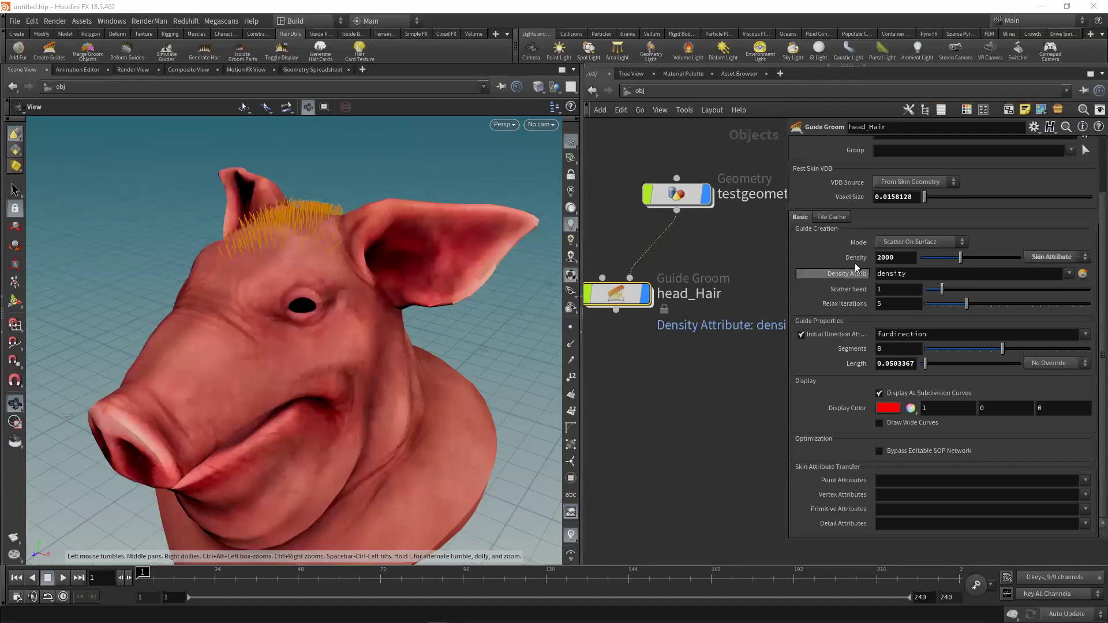
pyautogui.moveTo(380, 293); pyautogui.dragTo(350, 129)
pyautogui.click(319, 34)
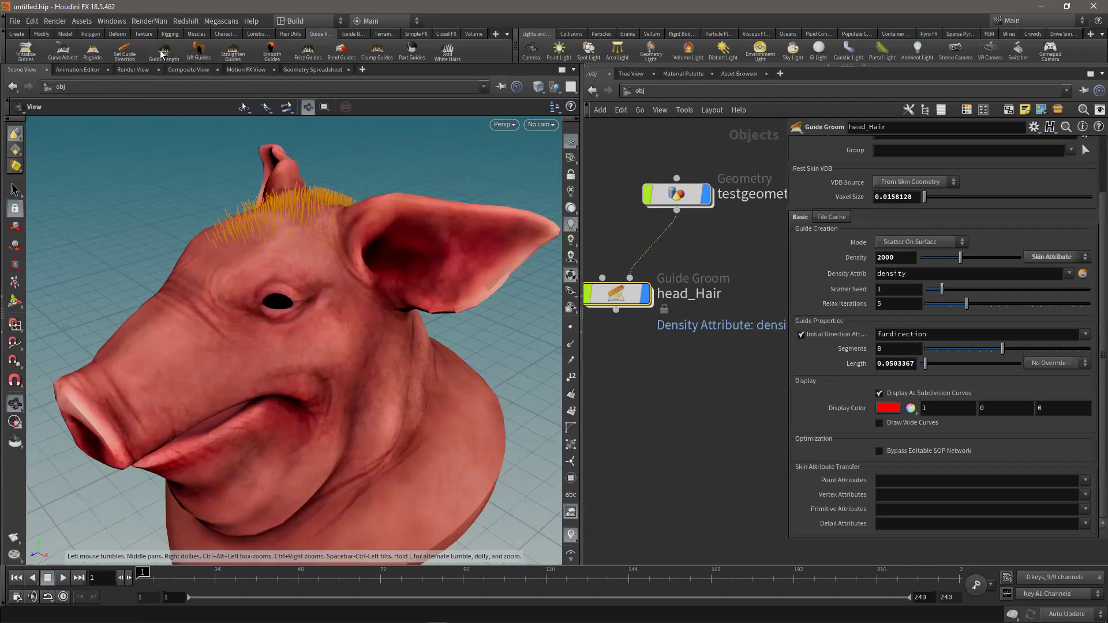
pyautogui.doubleClick(631, 293)
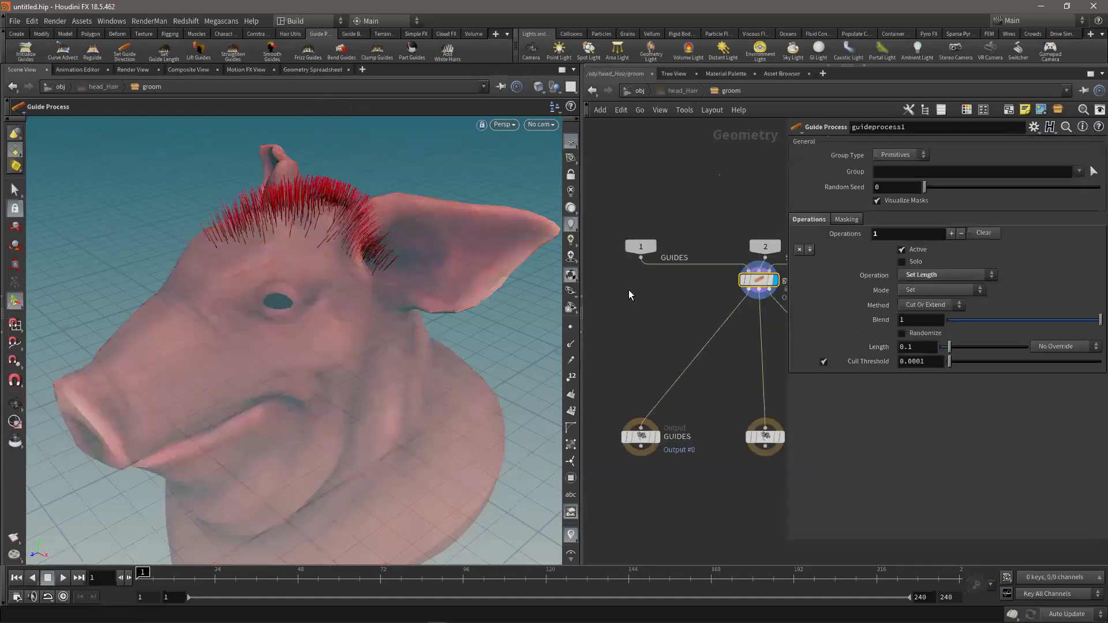
pyautogui.press('h')
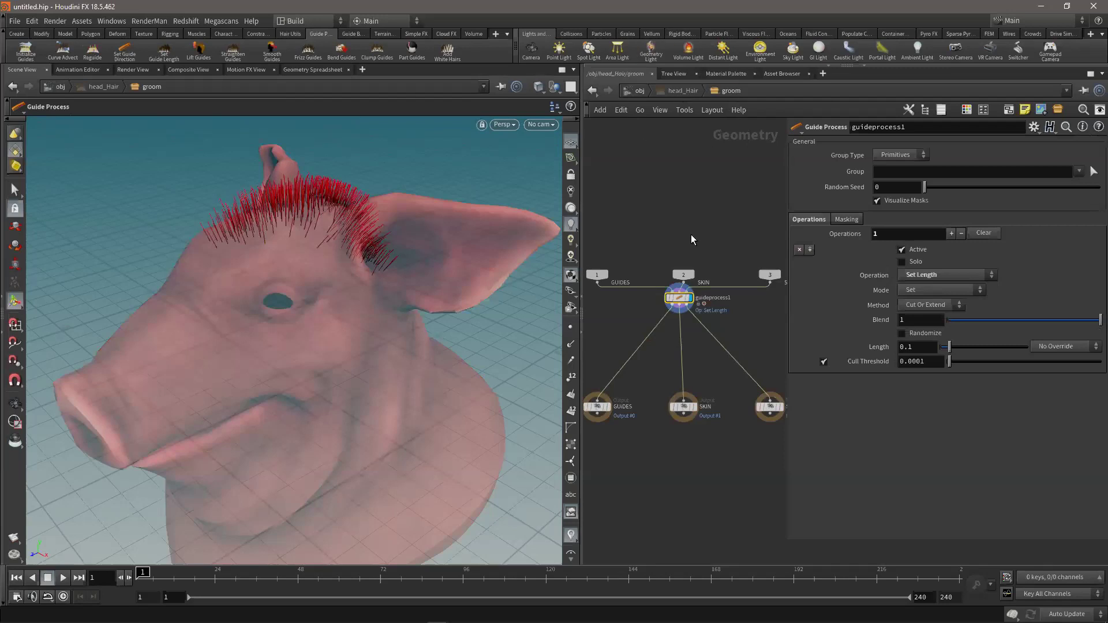
# - Reposition the guideprocess1 node midway between the groom's input and output nodes and view its available operations
pyautogui.moveTo(682, 301); pyautogui.dragTo(685, 346)
pyautogui.moveTo(693, 277); pyautogui.dragTo(687, 242, button='middle')
pyautogui.scroll(2, 726, 248)
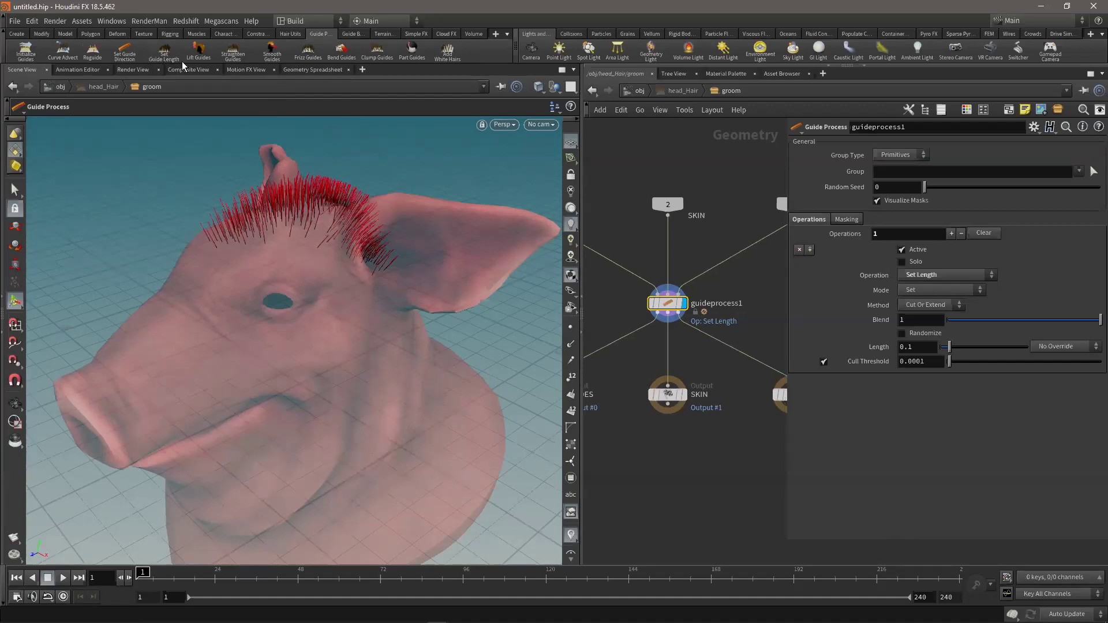
pyautogui.click(956, 275)
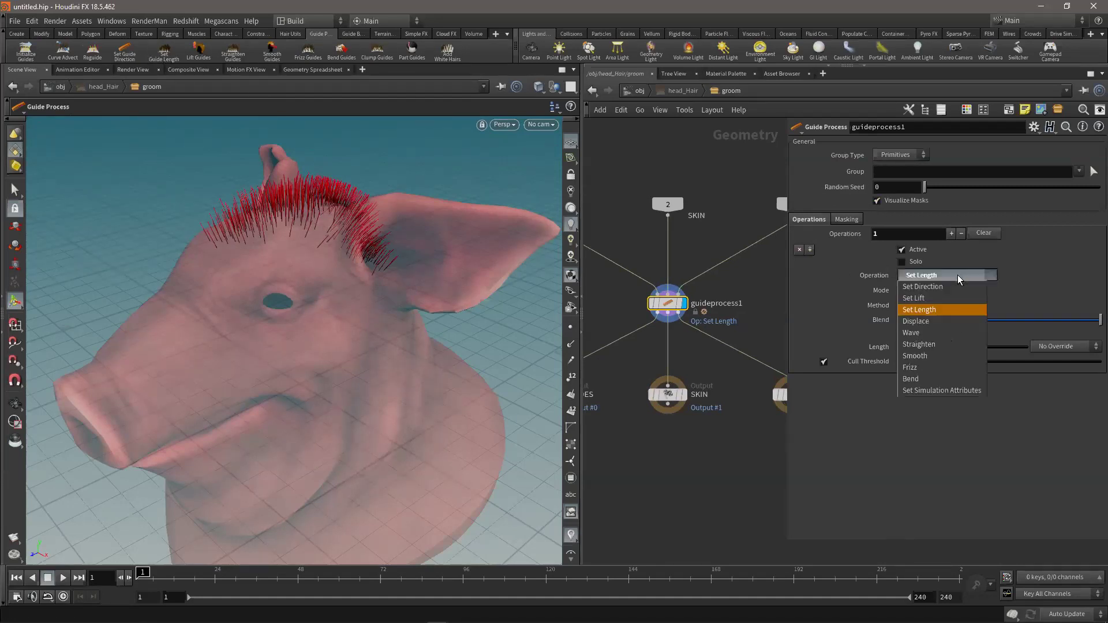
pyautogui.click(1078, 268)
# - Examine the groom network's SKIN and SKINVDB output nodes and reselect the guideprocess1 node
pyautogui.scroll(-2, 750, 316)
pyautogui.moveTo(720, 384); pyautogui.dragTo(649, 399, button='middle')
pyautogui.moveTo(622, 420); pyautogui.dragTo(575, 372)
pyautogui.moveTo(695, 436); pyautogui.dragTo(661, 413, button='middle')
pyautogui.click(644, 375)
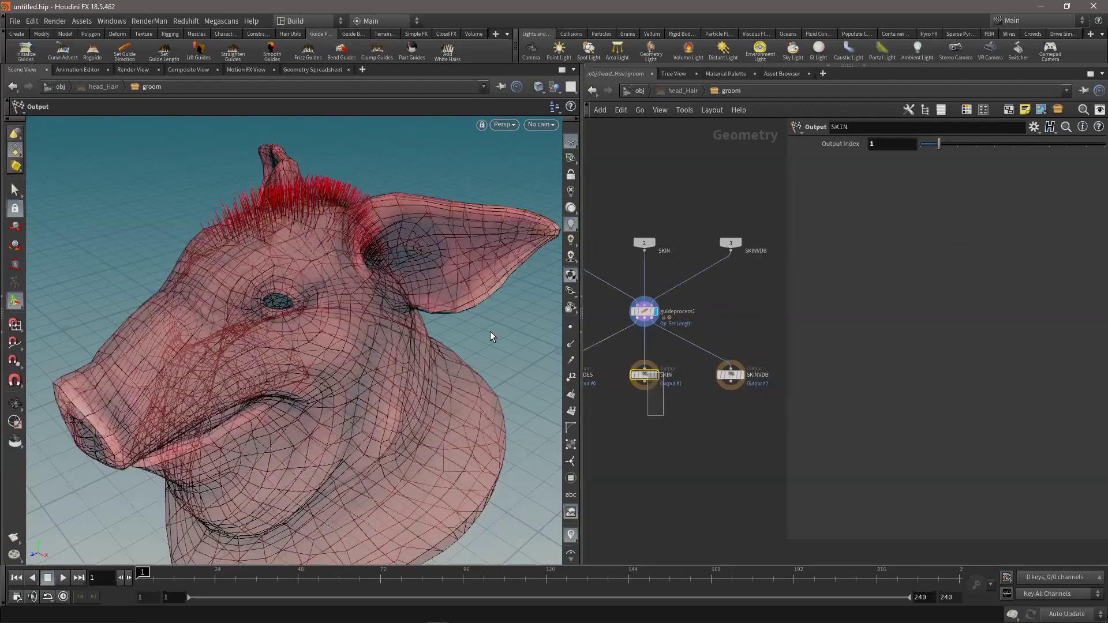
pyautogui.scroll(-2, 729, 442)
pyautogui.click(718, 386)
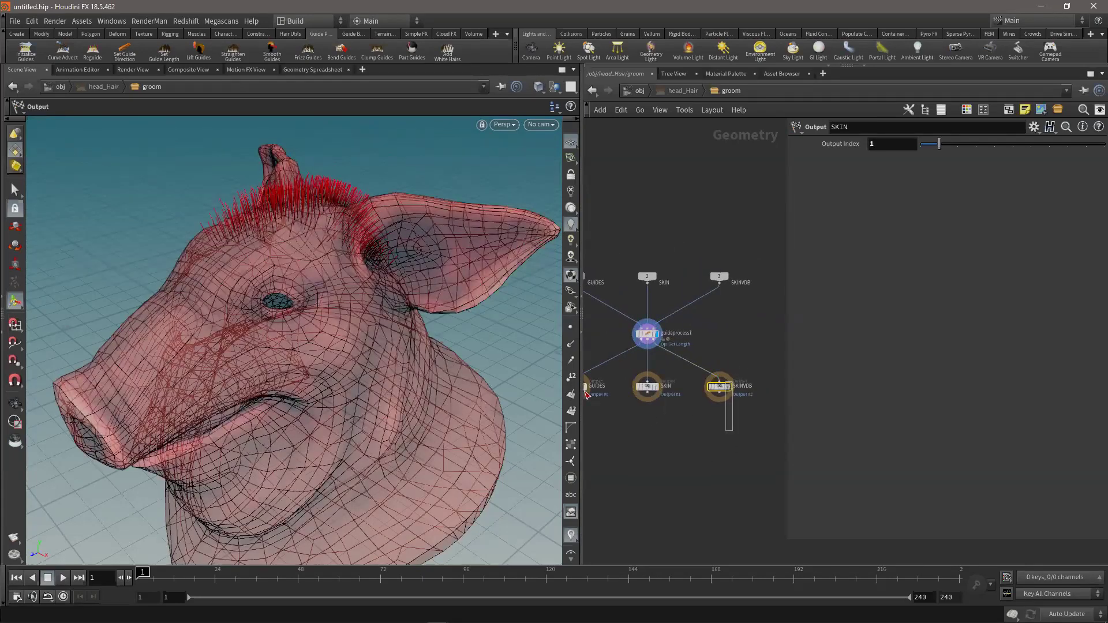
pyautogui.click(647, 334)
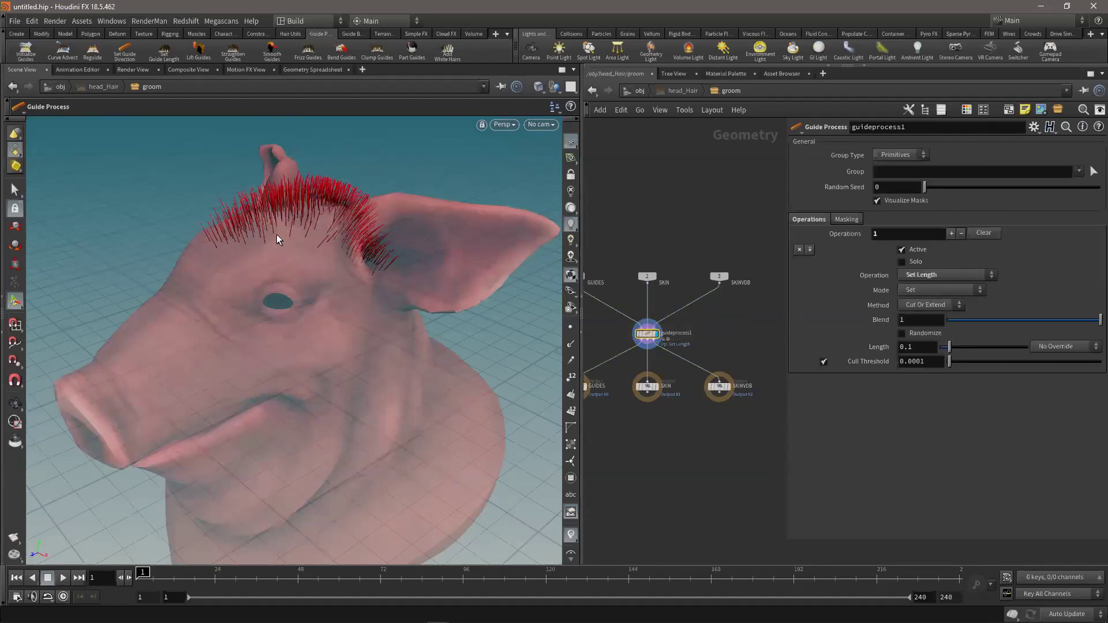
# - Set the guide length of the guideprocess1 node to 0.227
pyautogui.press('Escape')
pyautogui.moveTo(328, 220); pyautogui.dragTo(329, 294)
pyautogui.press('Return')
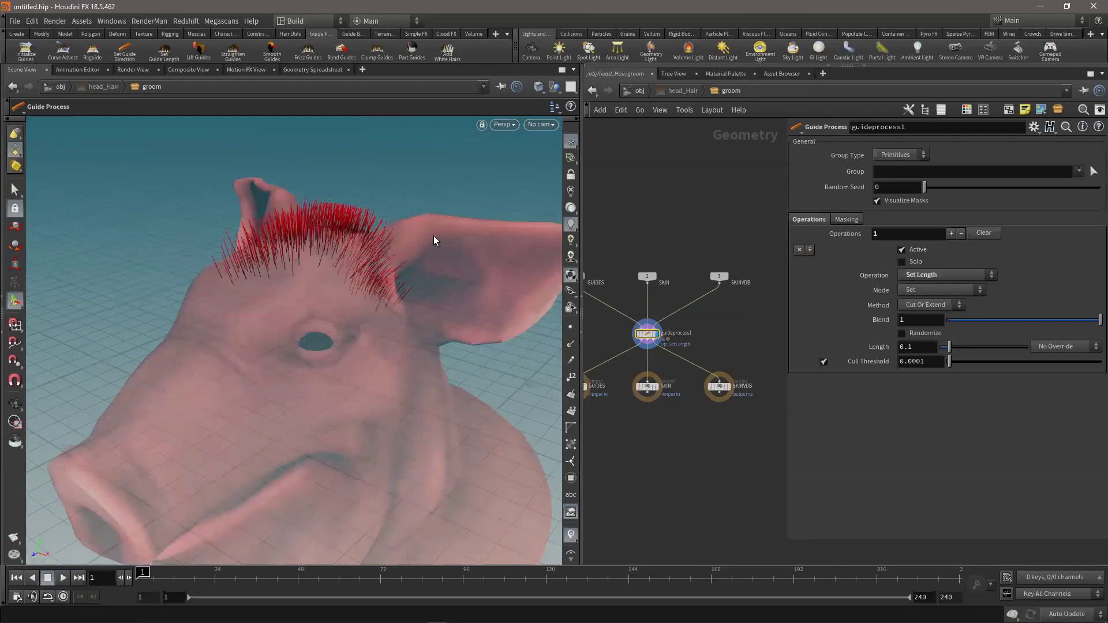
pyautogui.press('space')
pyautogui.press('y')
pyautogui.moveTo(306, 279)
pyautogui.mouseDown()
pyautogui.moveTo(431, 263)
pyautogui.moveTo(301, 281)
pyautogui.moveTo(351, 260)
pyautogui.moveTo(341, 277)
pyautogui.moveTo(306, 282)
pyautogui.moveTo(338, 277)
pyautogui.mouseUp()
pyautogui.press('y')
pyautogui.moveTo(738, 328); pyautogui.dragTo(641, 346)
pyautogui.moveTo(288, 266); pyautogui.dragTo(346, 257)
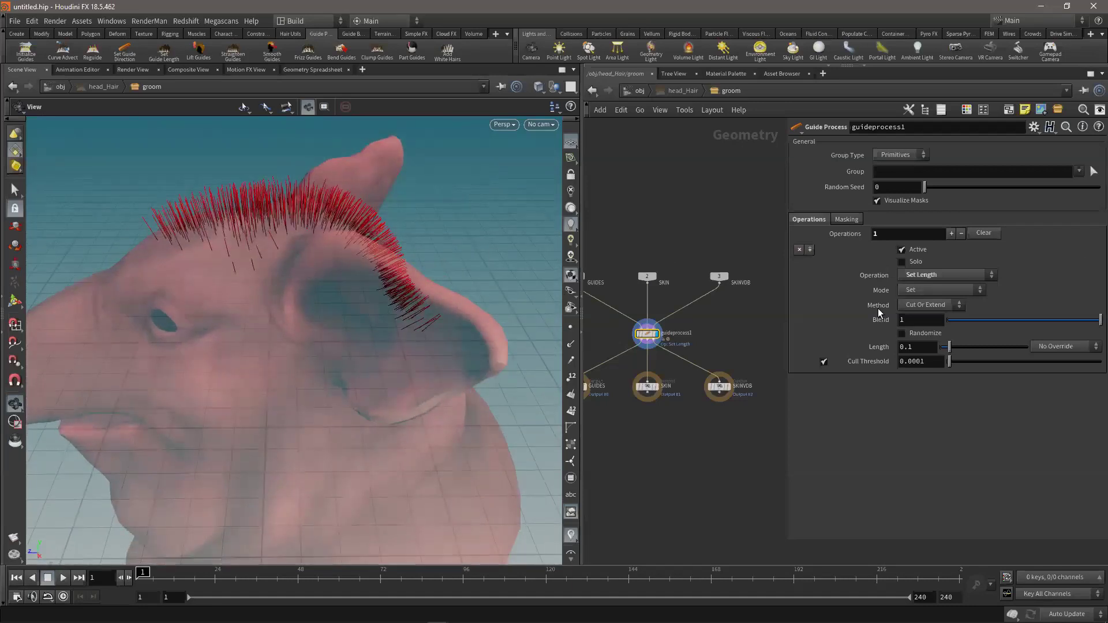
pyautogui.moveTo(951, 351); pyautogui.dragTo(973, 350)
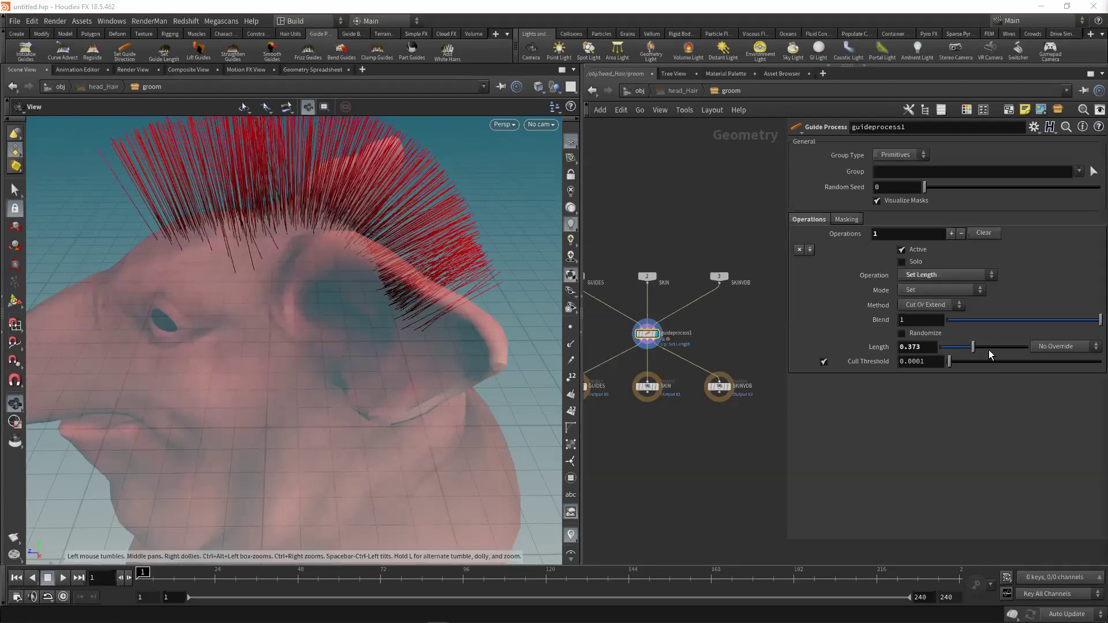
pyautogui.moveTo(974, 347); pyautogui.dragTo(959, 345)
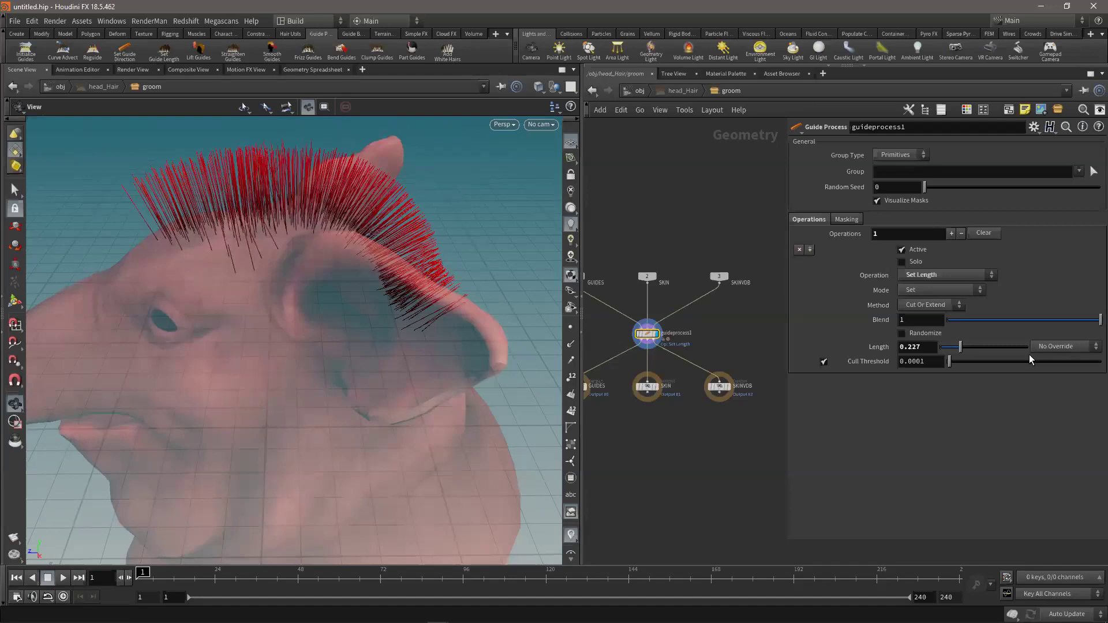
# - Override the guide length with a skin attribute, using density as the length attribute, and inspect the guides from the front
pyautogui.click(1058, 347)
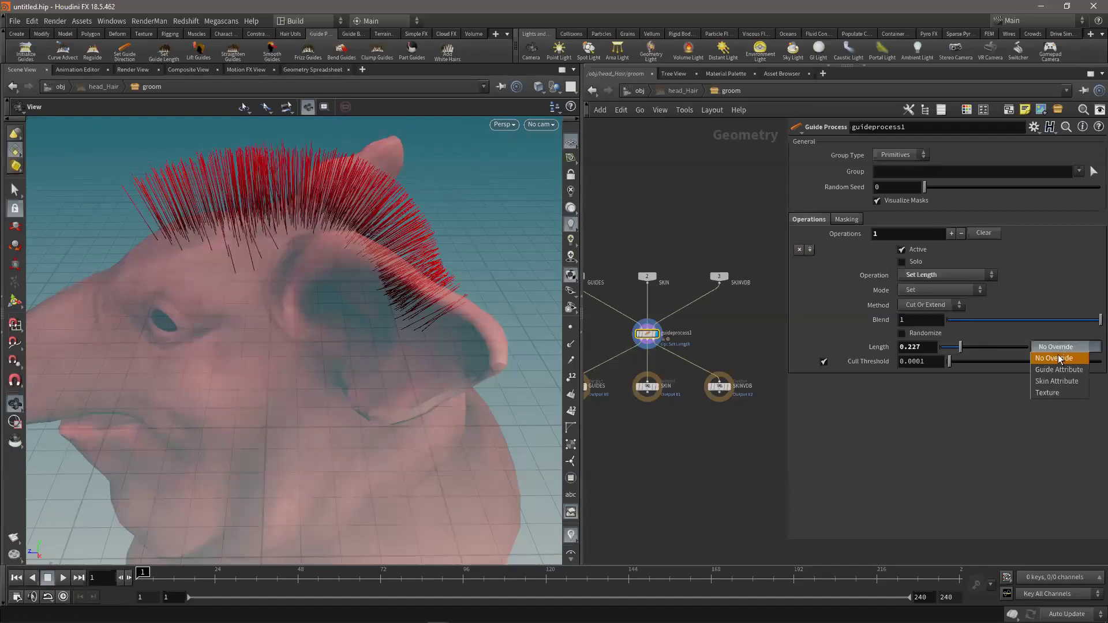
pyautogui.click(1060, 380)
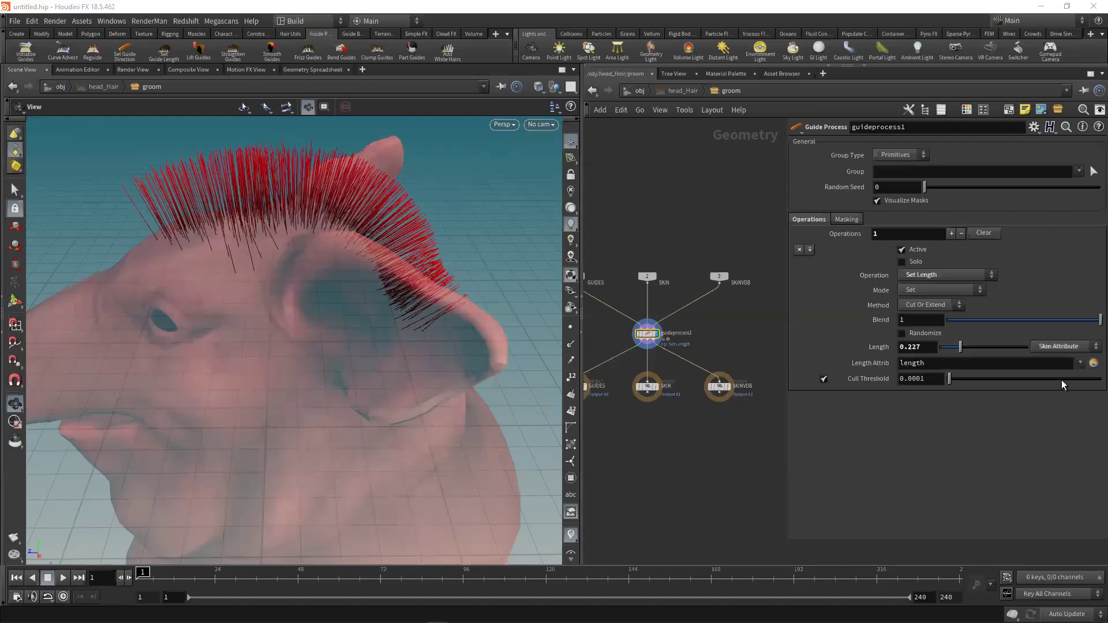
pyautogui.moveTo(927, 363); pyautogui.dragTo(894, 363)
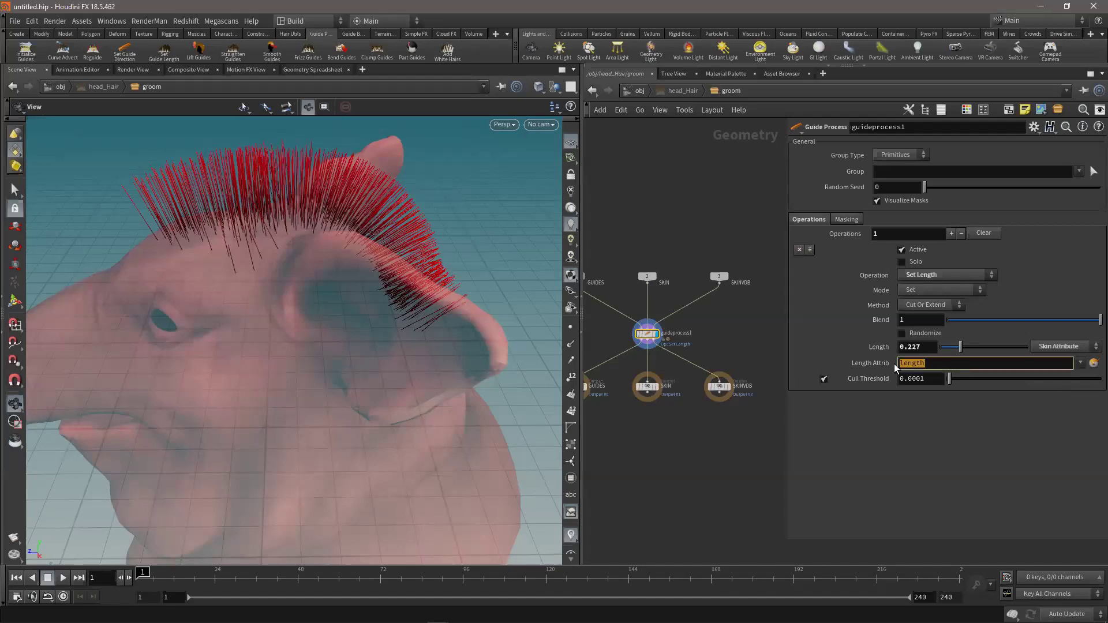
pyautogui.press('BackSpace')
pyautogui.moveTo(272, 265); pyautogui.dragTo(351, 288)
pyautogui.click(926, 363)
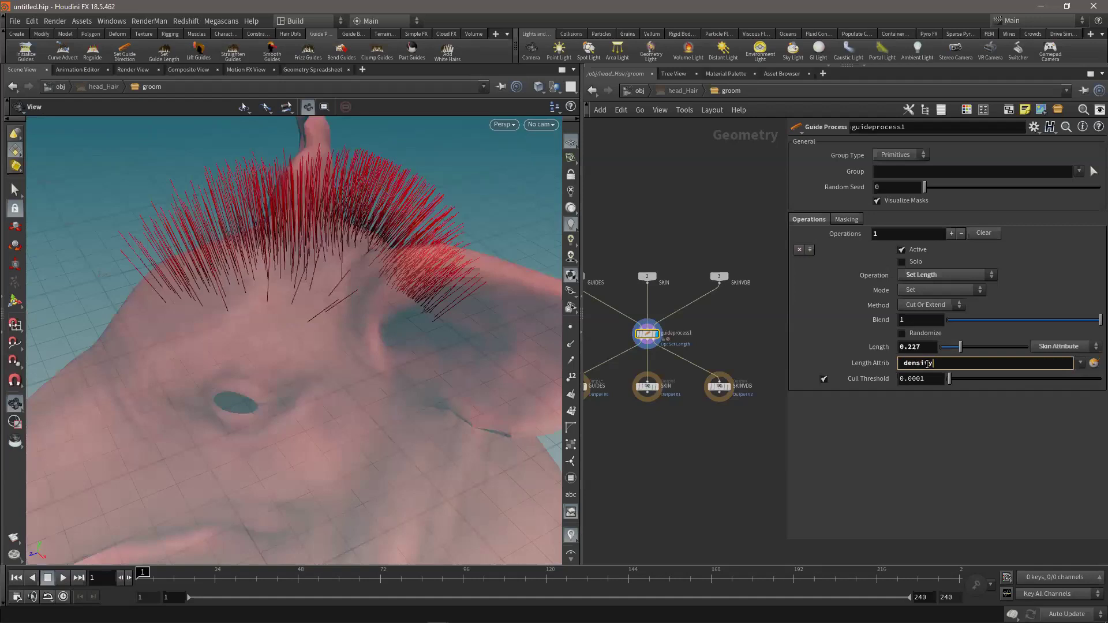
pyautogui.press('Return')
pyautogui.moveTo(258, 227); pyautogui.dragTo(175, 271)
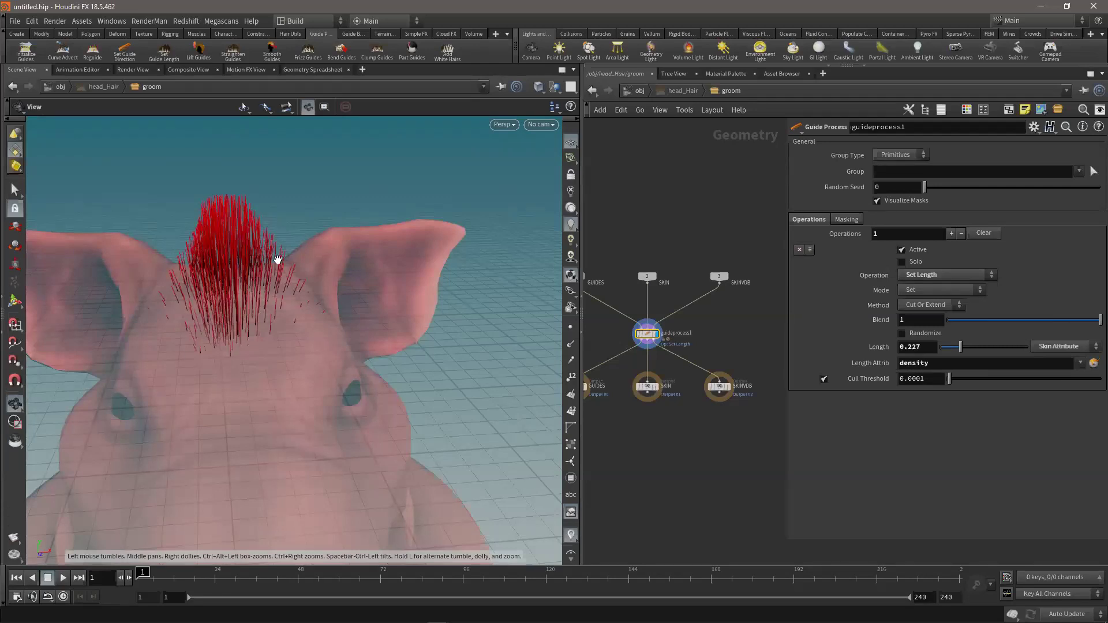
pyautogui.moveTo(278, 259)
pyautogui.mouseDown()
pyautogui.moveTo(289, 289)
pyautogui.moveTo(271, 279)
pyautogui.moveTo(304, 296)
pyautogui.moveTo(269, 247)
pyautogui.mouseUp()
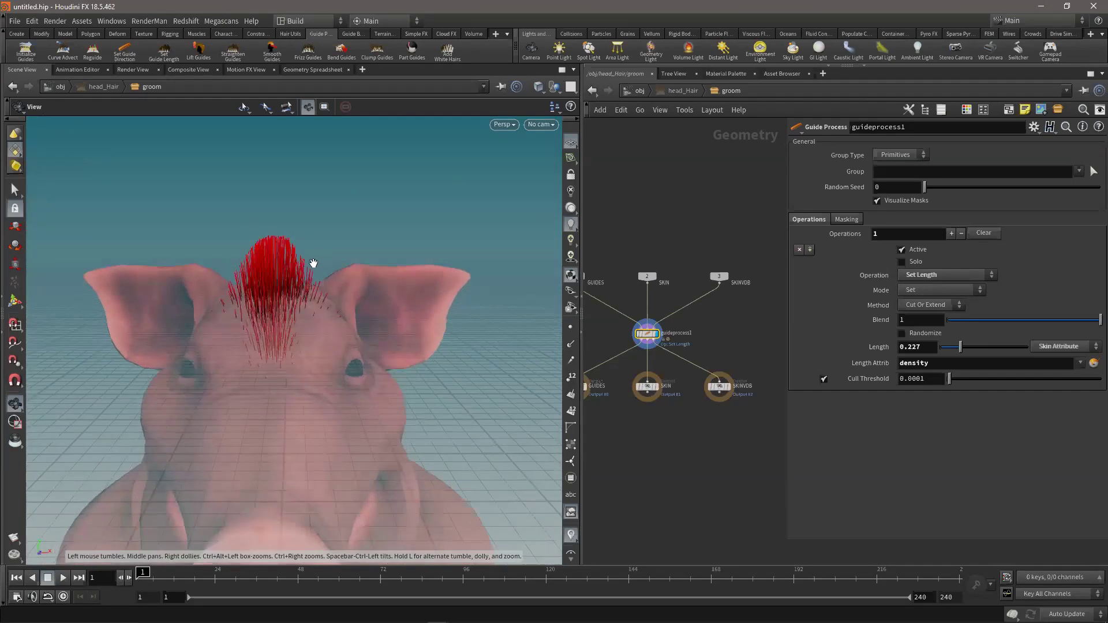
pyautogui.moveTo(344, 313); pyautogui.dragTo(257, 301)
# - Adjust the guide length to 0.307 while checking the guides along the head
pyautogui.moveTo(933, 363); pyautogui.dragTo(879, 362)
pyautogui.moveTo(960, 347)
pyautogui.mouseDown()
pyautogui.moveTo(972, 349)
pyautogui.moveTo(959, 348)
pyautogui.mouseUp()
pyautogui.moveTo(289, 292); pyautogui.dragTo(242, 279)
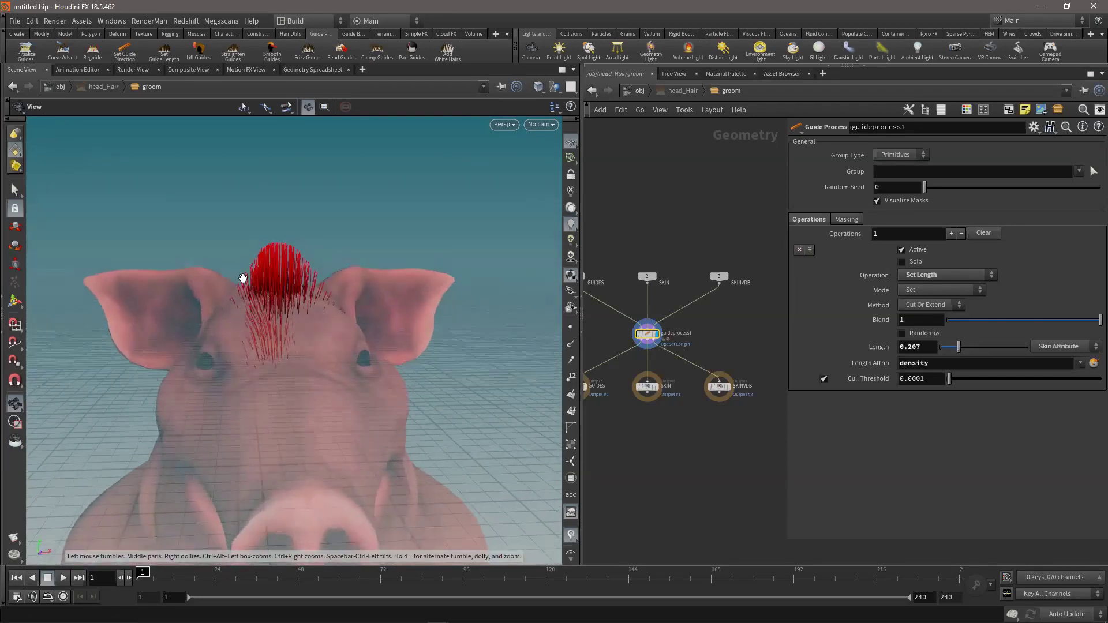
pyautogui.moveTo(969, 353)
pyautogui.mouseDown()
pyautogui.moveTo(959, 354)
pyautogui.moveTo(968, 352)
pyautogui.mouseUp()
pyautogui.moveTo(381, 323); pyautogui.dragTo(339, 303)
# - Save the scene on the Desktop as groom.hip
pyautogui.hotkey('ctrl', 'shift', 's')
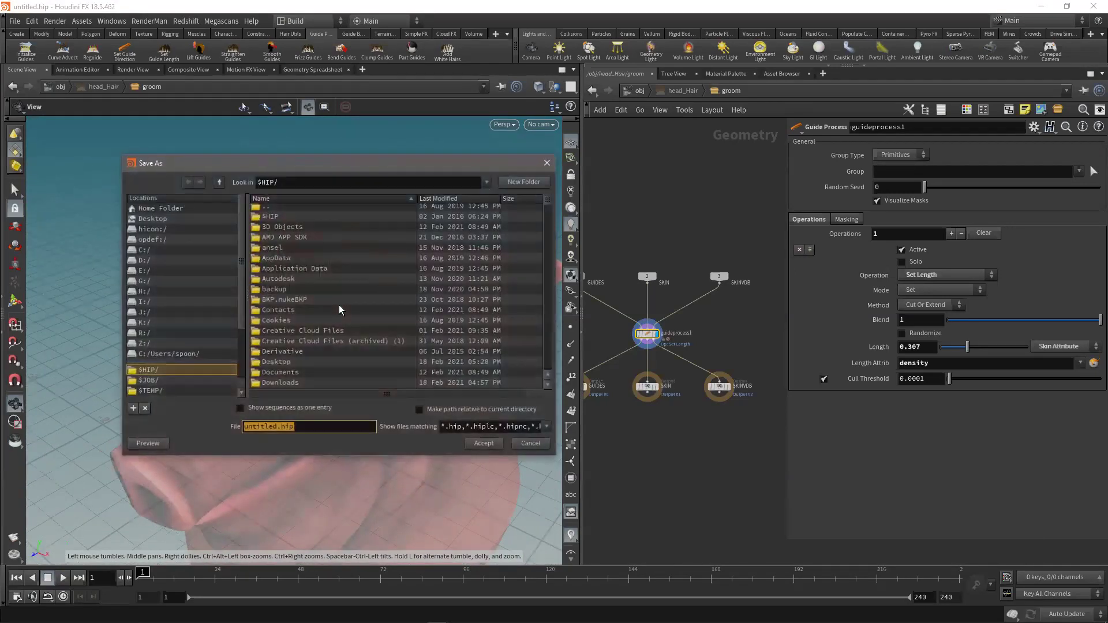
pyautogui.scroll(-2, 181, 353)
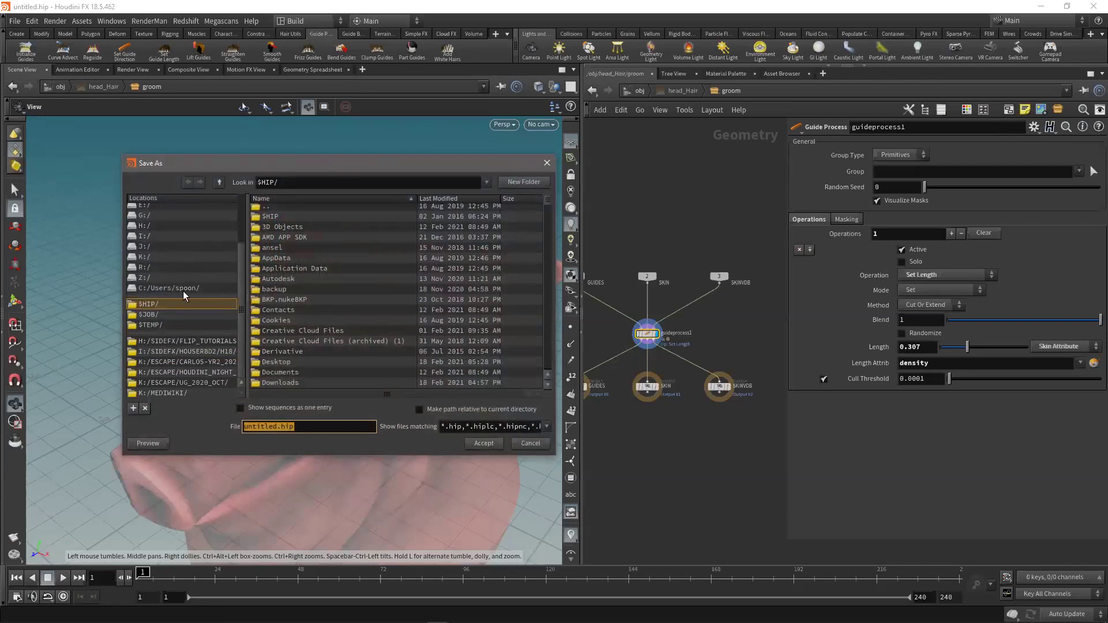
pyautogui.scroll(2, 182, 291)
pyautogui.click(157, 219)
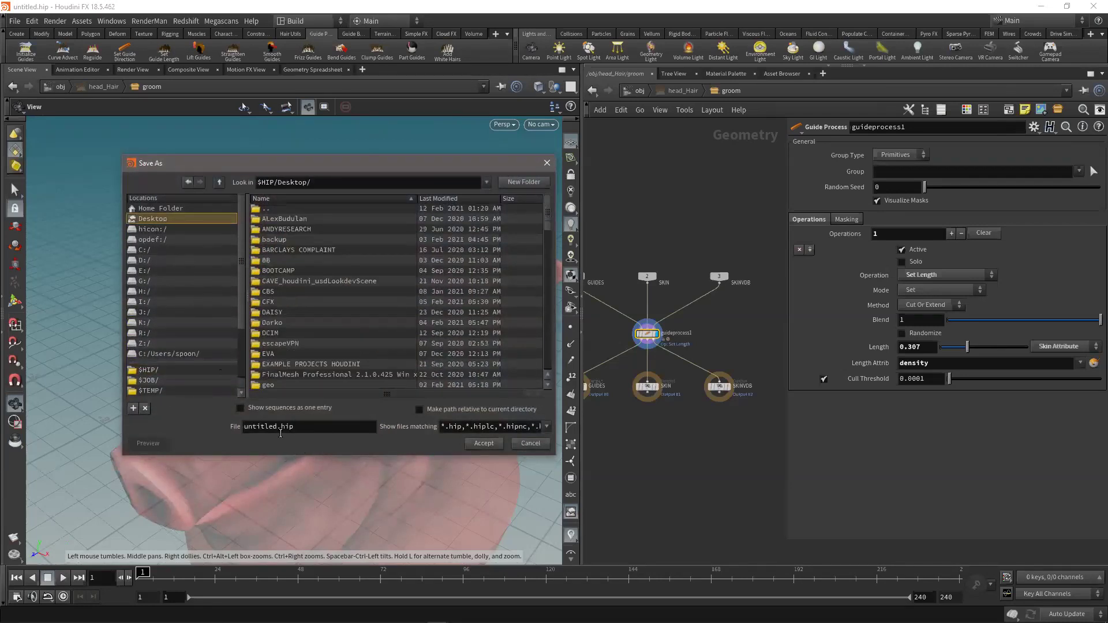
pyautogui.moveTo(219, 419); pyautogui.dragTo(162, 410)
pyautogui.write('groom.')
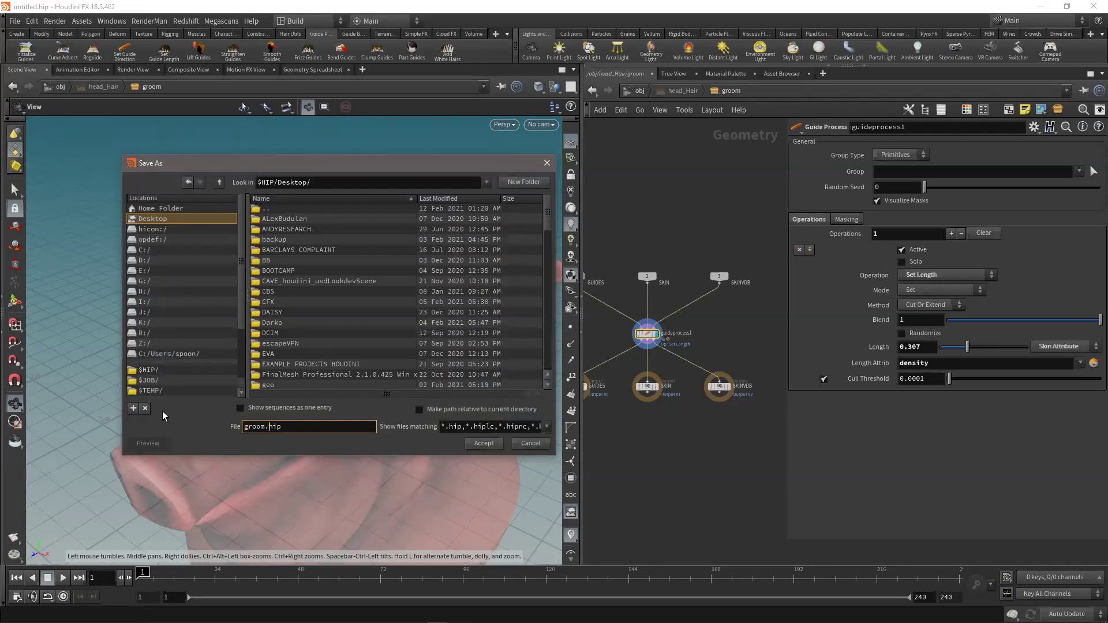
pyautogui.press('Return')
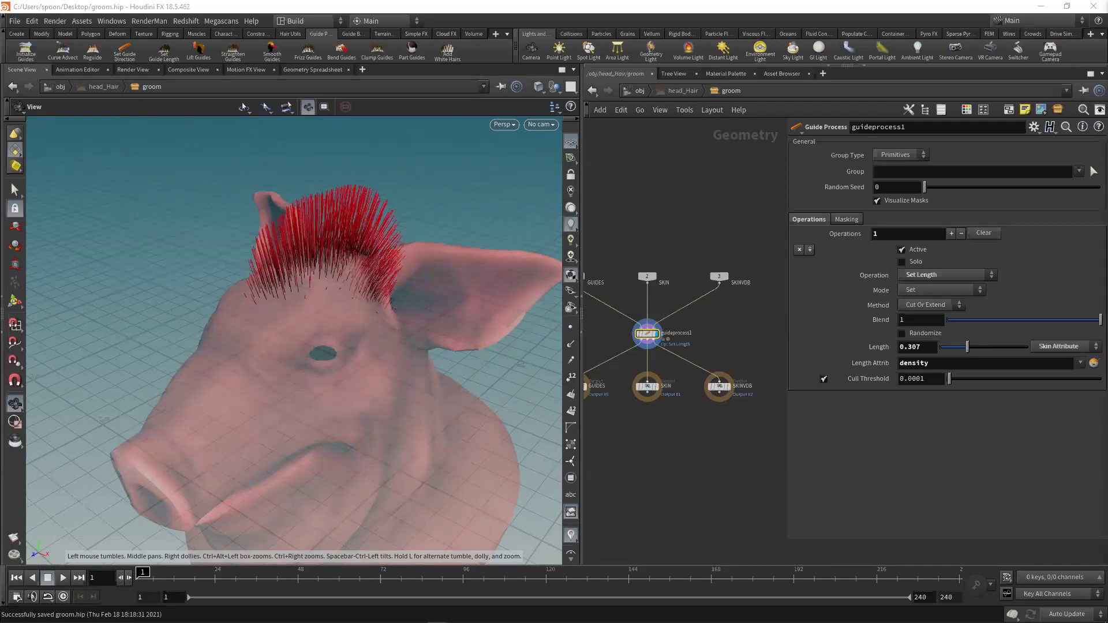
# - Add a Guide Initialize node after guideprocess1 to give the mohawk guides an initial direction
pyautogui.moveTo(371, 289); pyautogui.dragTo(305, 315)
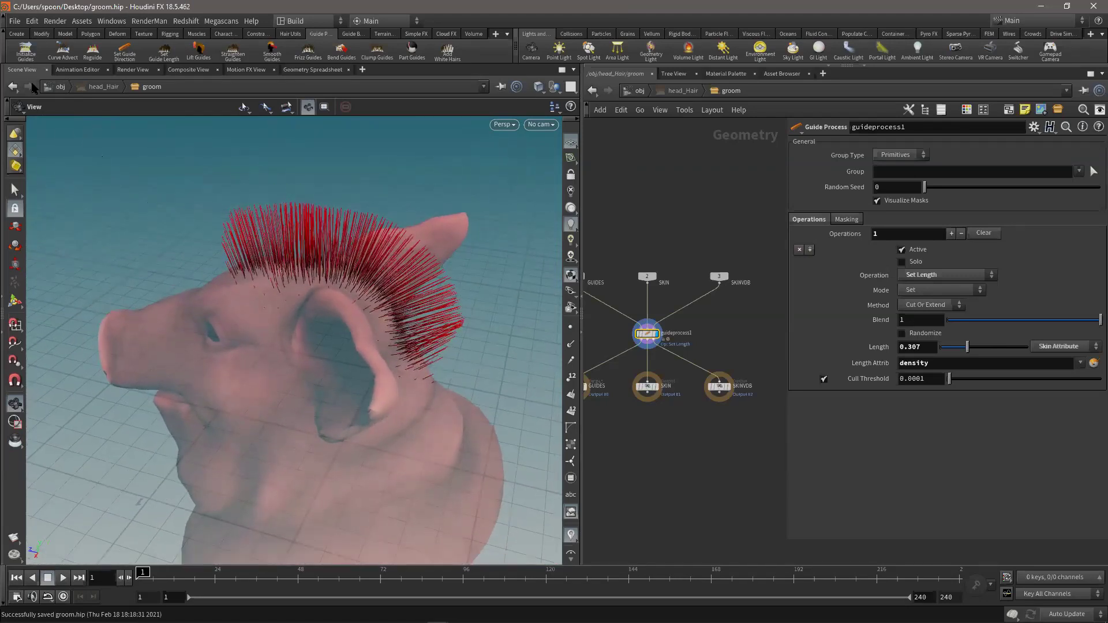
pyautogui.click(26, 56)
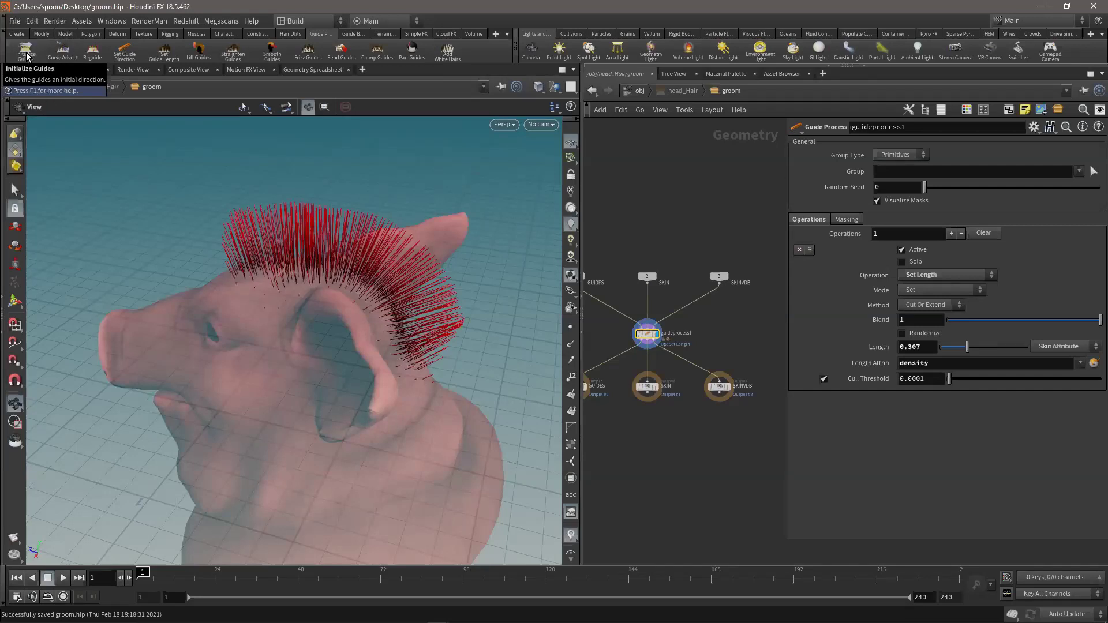
pyautogui.click(26, 53)
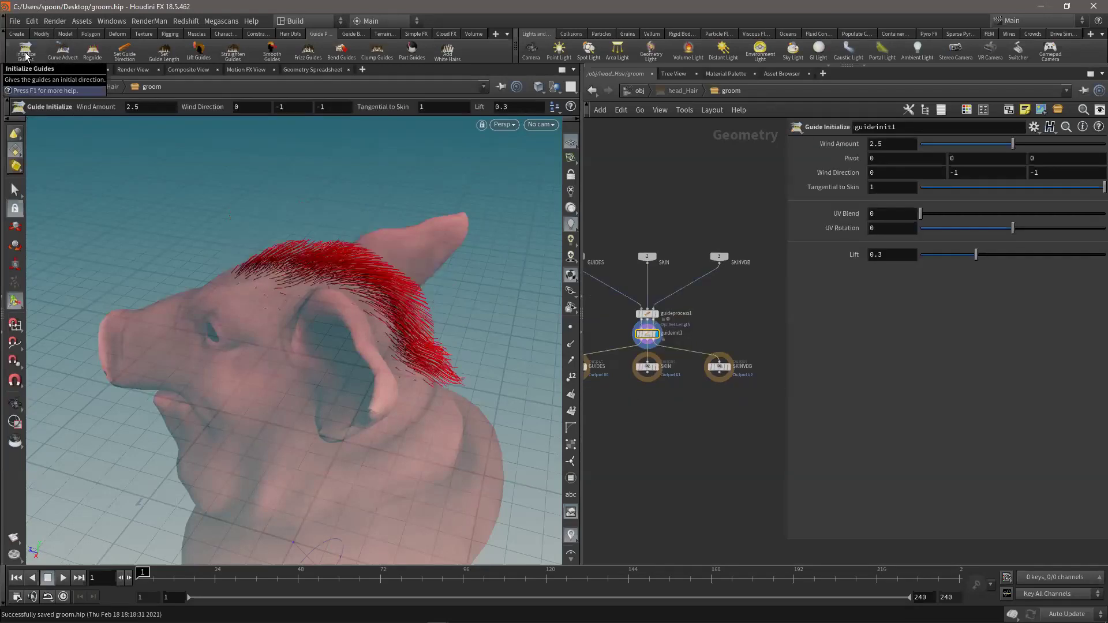
pyautogui.scroll(3, 666, 352)
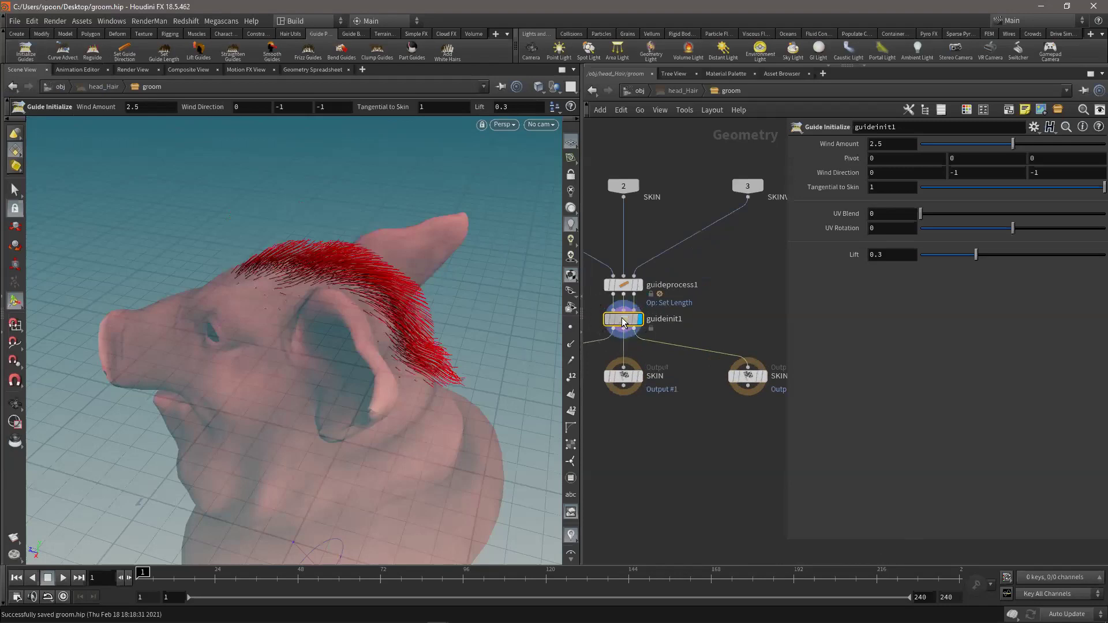
# - Rotate the wind direction of guideinit1 to 0, -0.246271, -0.969201 so the guides sweep back over the head
pyautogui.press('Escape')
pyautogui.moveTo(448, 304); pyautogui.dragTo(318, 291)
pyautogui.moveTo(318, 292); pyautogui.dragTo(383, 324, button='right')
pyautogui.moveTo(383, 324); pyautogui.dragTo(409, 477)
pyautogui.press('Return')
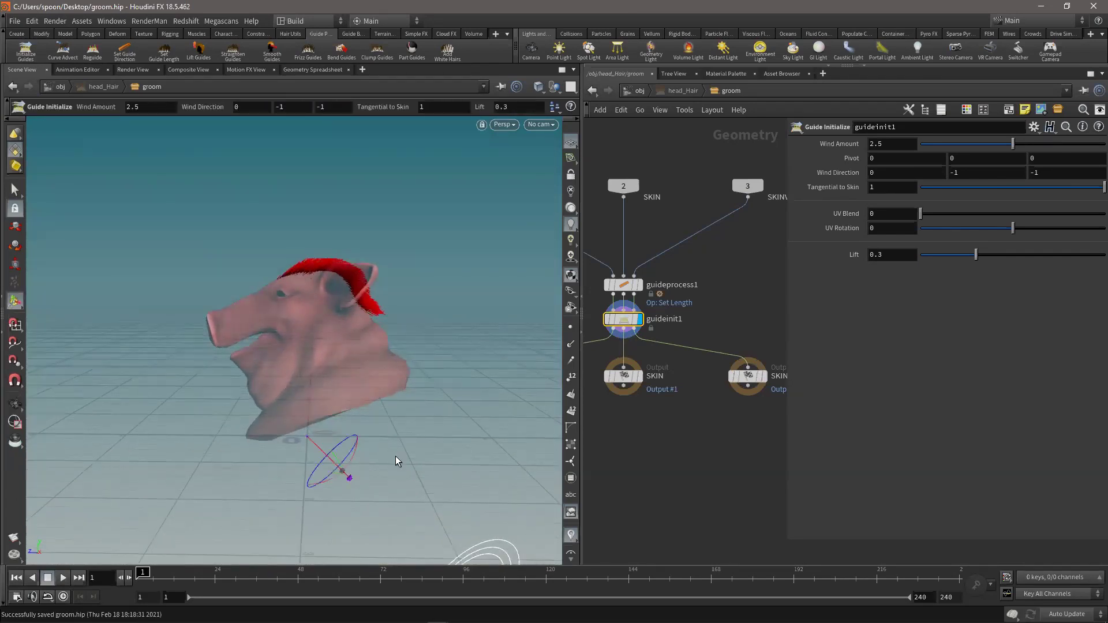
pyautogui.moveTo(352, 457); pyautogui.dragTo(317, 316)
pyautogui.press('Escape')
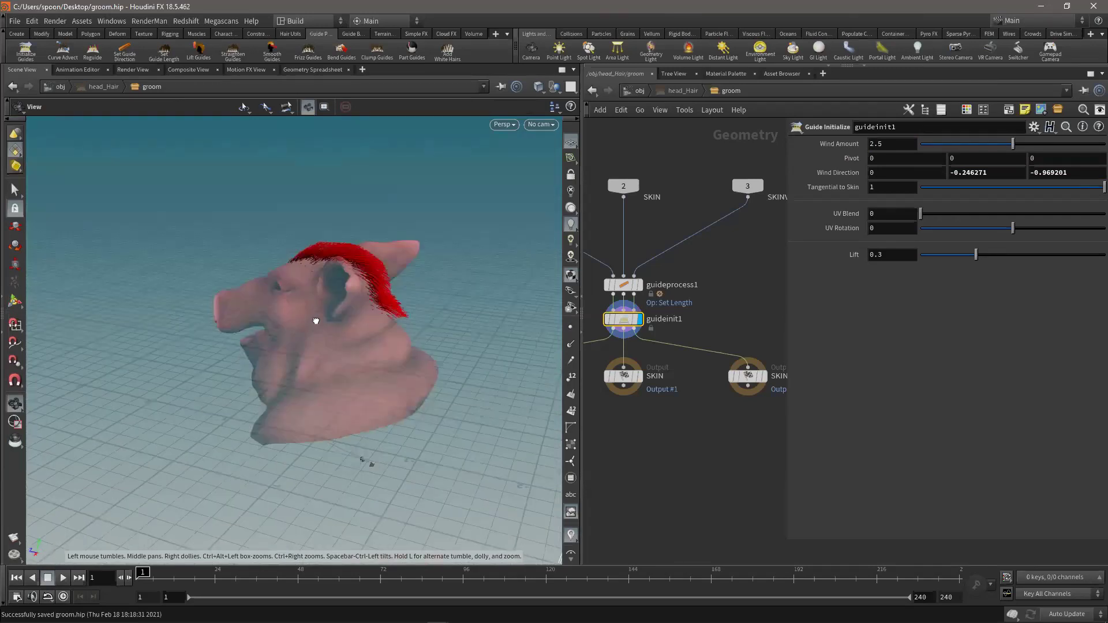
pyautogui.press('Return')
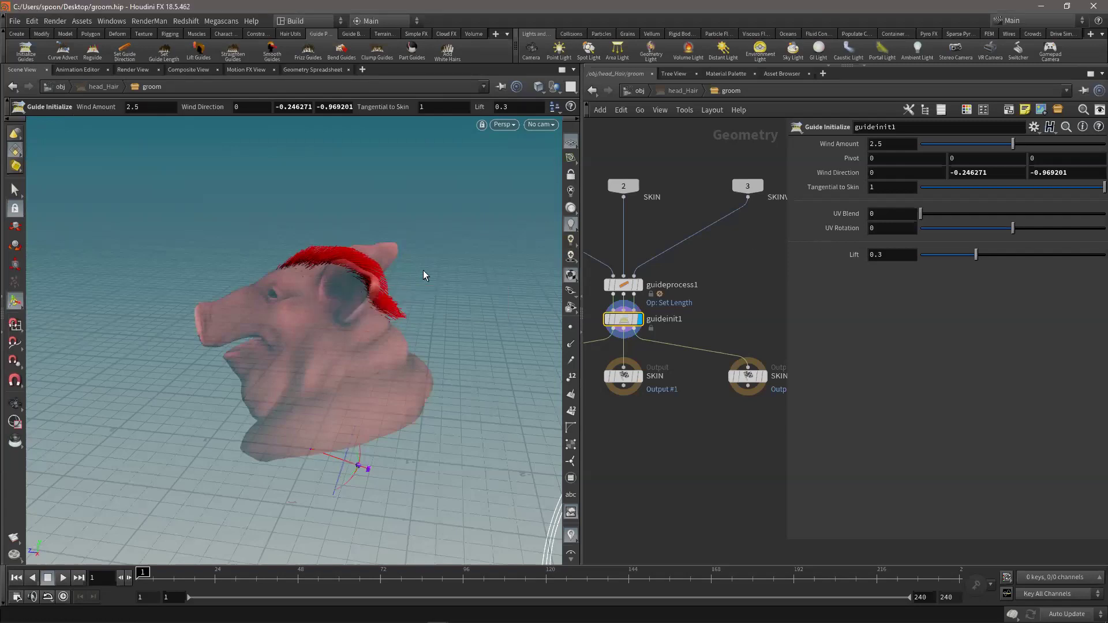
# - Save the scene and inspect the swept guides from behind the head
pyautogui.press('Escape')
pyautogui.moveTo(360, 270); pyautogui.dragTo(432, 348)
pyautogui.hotkey('ctrl', 's')
pyautogui.moveTo(433, 348); pyautogui.dragTo(445, 332, button='right')
pyautogui.moveTo(445, 332); pyautogui.dragTo(401, 312)
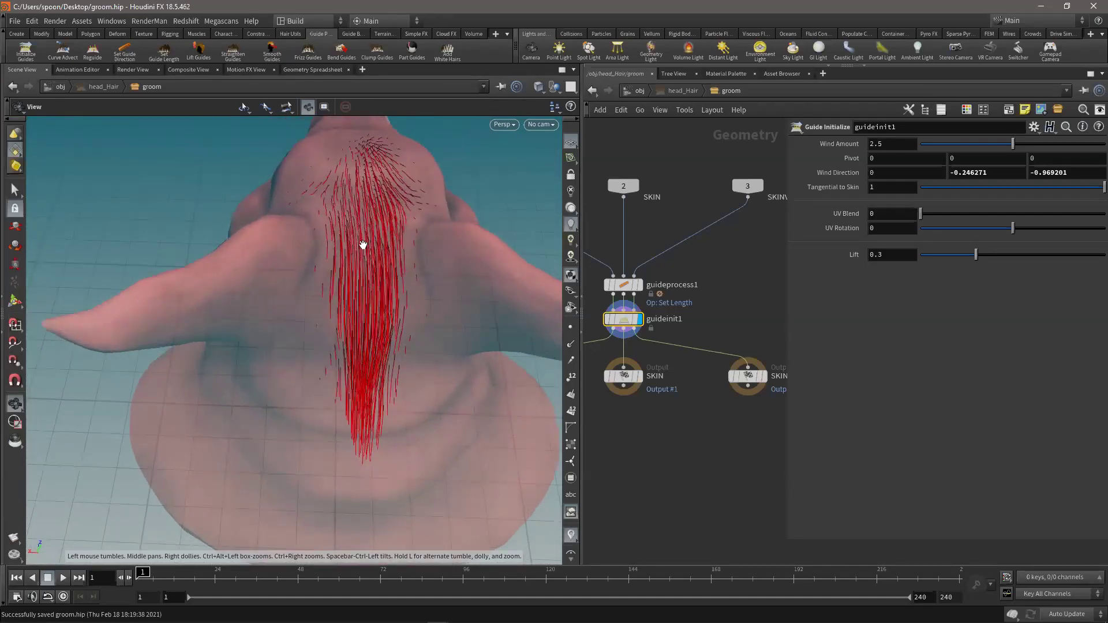
# - Increase the guide length of guideprocess1 to 0.467
pyautogui.moveTo(307, 222); pyautogui.dragTo(427, 251)
pyautogui.click(624, 285)
pyautogui.moveTo(969, 349); pyautogui.dragTo(978, 351)
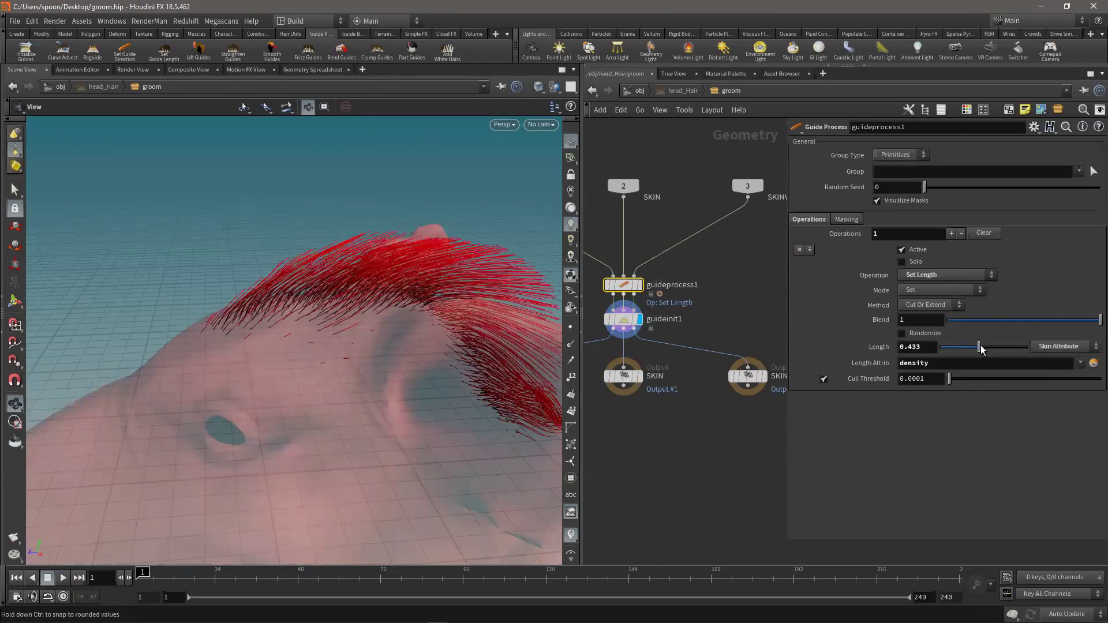
pyautogui.moveTo(354, 247); pyautogui.dragTo(323, 247)
# - Try randomizing the guide length with a minimum of 0.567 and a maximum of 0.68
pyautogui.click(922, 334)
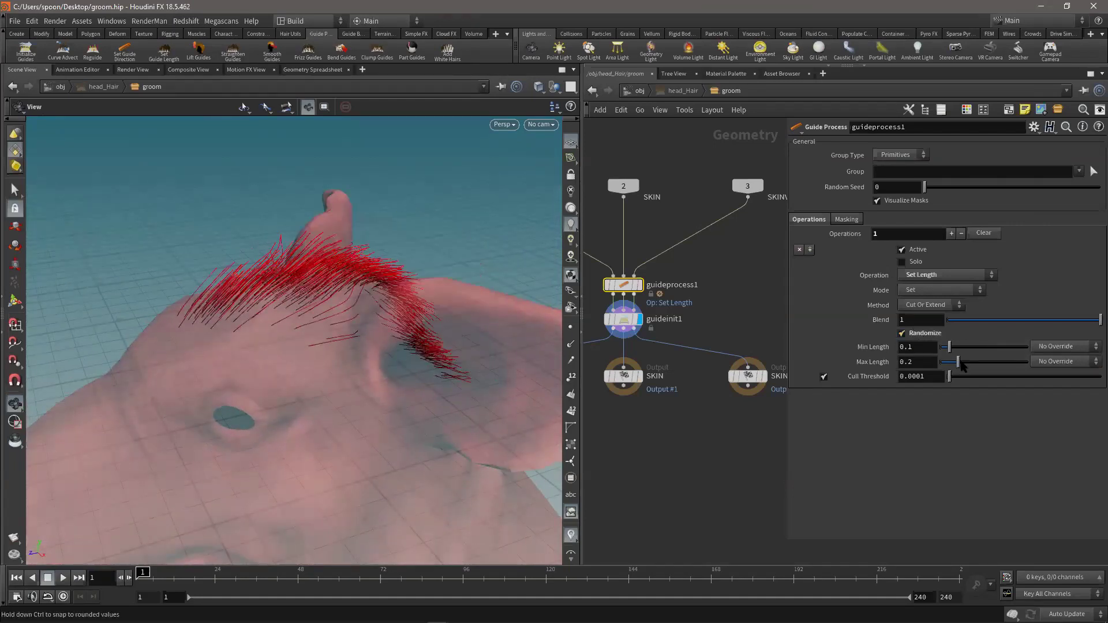
pyautogui.moveTo(979, 360)
pyautogui.mouseDown()
pyautogui.moveTo(998, 362)
pyautogui.moveTo(984, 346)
pyautogui.mouseUp()
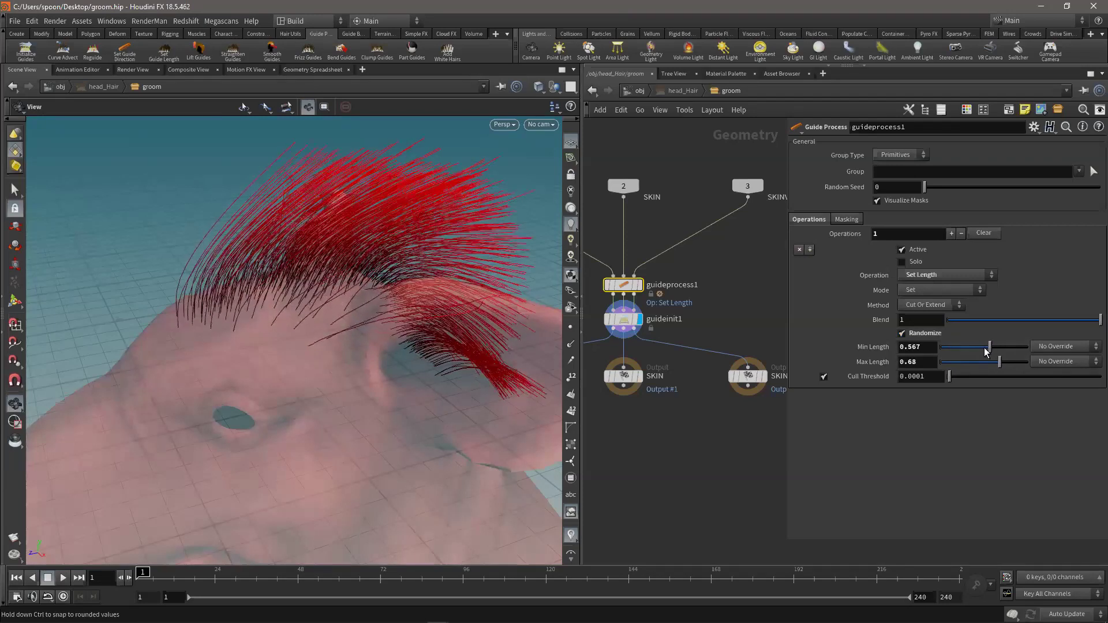
pyautogui.moveTo(284, 202); pyautogui.dragTo(294, 228)
pyautogui.click(918, 334)
# - Add a Curve Advect setup after guideinit1 and view the guides from behind the head
pyautogui.moveTo(710, 406); pyautogui.dragTo(719, 387, button='middle')
pyautogui.scroll(-1, 716, 389)
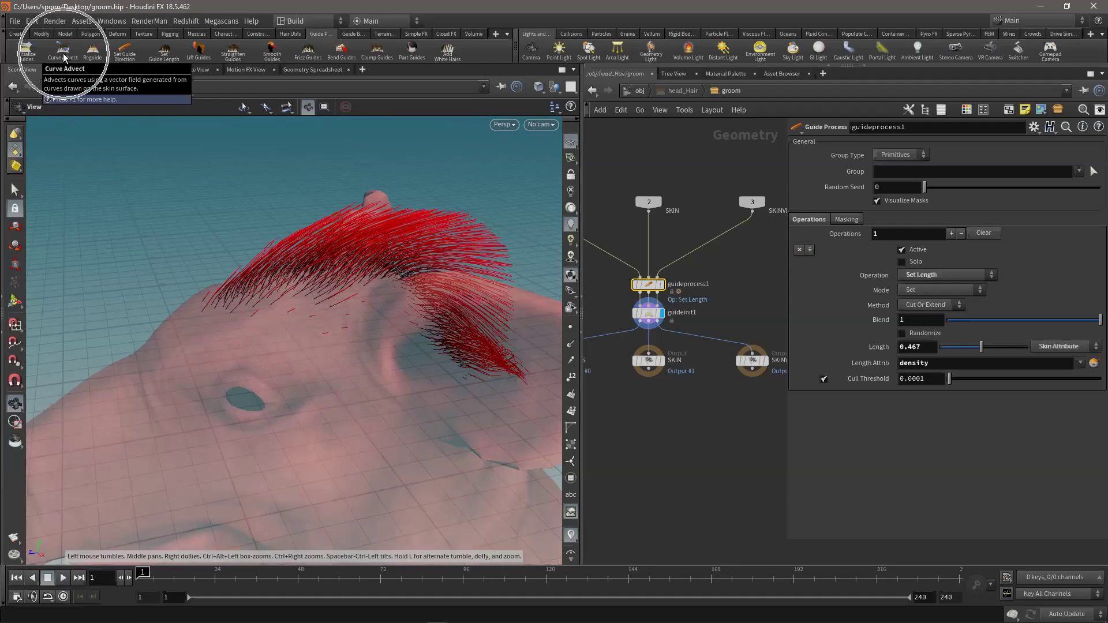
pyautogui.moveTo(276, 266); pyautogui.dragTo(246, 309)
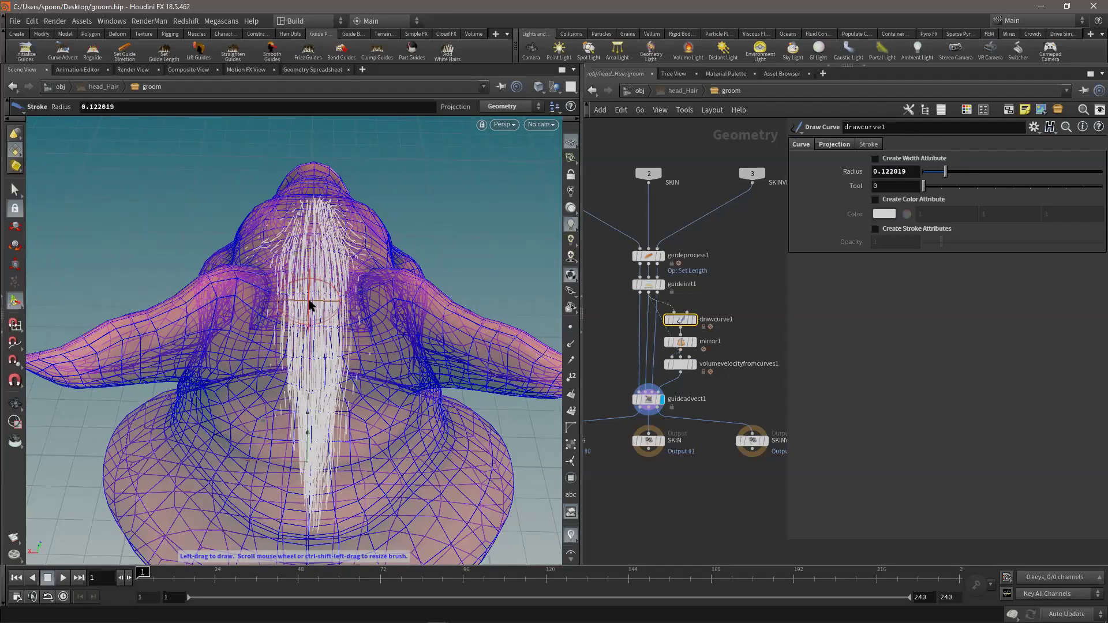
# - Draw advection curves on the skin beside the guides with a brush radius of 0.110462
pyautogui.press('Escape')
pyautogui.moveTo(354, 285)
pyautogui.mouseDown()
pyautogui.moveTo(417, 203)
pyautogui.moveTo(349, 198)
pyautogui.moveTo(310, 227)
pyautogui.moveTo(324, 248)
pyautogui.moveTo(325, 298)
pyautogui.moveTo(316, 285)
pyautogui.moveTo(314, 355)
pyautogui.moveTo(279, 416)
pyautogui.mouseUp()
pyautogui.press('Return')
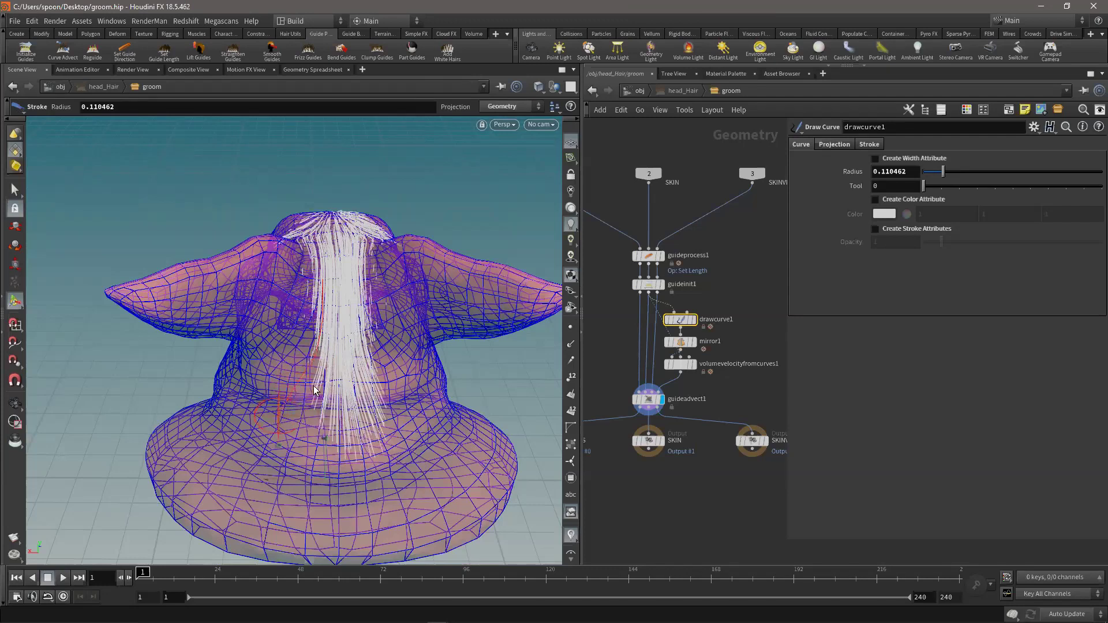
pyautogui.moveTo(365, 323)
pyautogui.mouseDown()
pyautogui.moveTo(382, 373)
pyautogui.moveTo(416, 398)
pyautogui.mouseUp()
pyautogui.press('Escape')
pyautogui.moveTo(333, 360)
pyautogui.mouseDown()
pyautogui.moveTo(340, 381)
pyautogui.moveTo(378, 404)
pyautogui.moveTo(427, 369)
pyautogui.moveTo(450, 383)
pyautogui.moveTo(361, 323)
pyautogui.moveTo(354, 299)
pyautogui.moveTo(305, 327)
pyautogui.moveTo(267, 295)
pyautogui.moveTo(179, 298)
pyautogui.mouseUp()
pyautogui.press('Return')
pyautogui.moveTo(357, 316)
pyautogui.mouseDown()
pyautogui.moveTo(406, 303)
pyautogui.moveTo(455, 327)
pyautogui.mouseUp()
pyautogui.press('Escape')
pyautogui.moveTo(312, 347)
pyautogui.mouseDown()
pyautogui.moveTo(211, 263)
pyautogui.moveTo(165, 279)
pyautogui.moveTo(264, 262)
pyautogui.moveTo(163, 250)
pyautogui.moveTo(180, 229)
pyautogui.moveTo(235, 339)
pyautogui.moveTo(197, 365)
pyautogui.mouseUp()
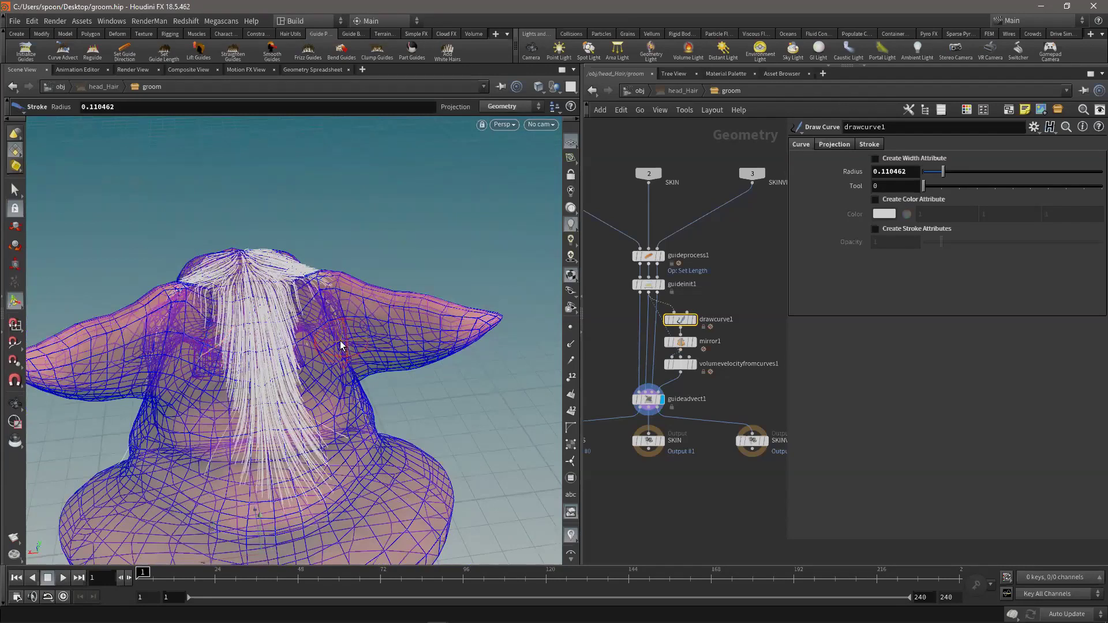
# - Undo the latest advection strokes and enlarge the drawing brush radius to 0.270481
pyautogui.hotkey('ctrl', 'z')
pyautogui.moveTo(239, 335); pyautogui.dragTo(196, 381)
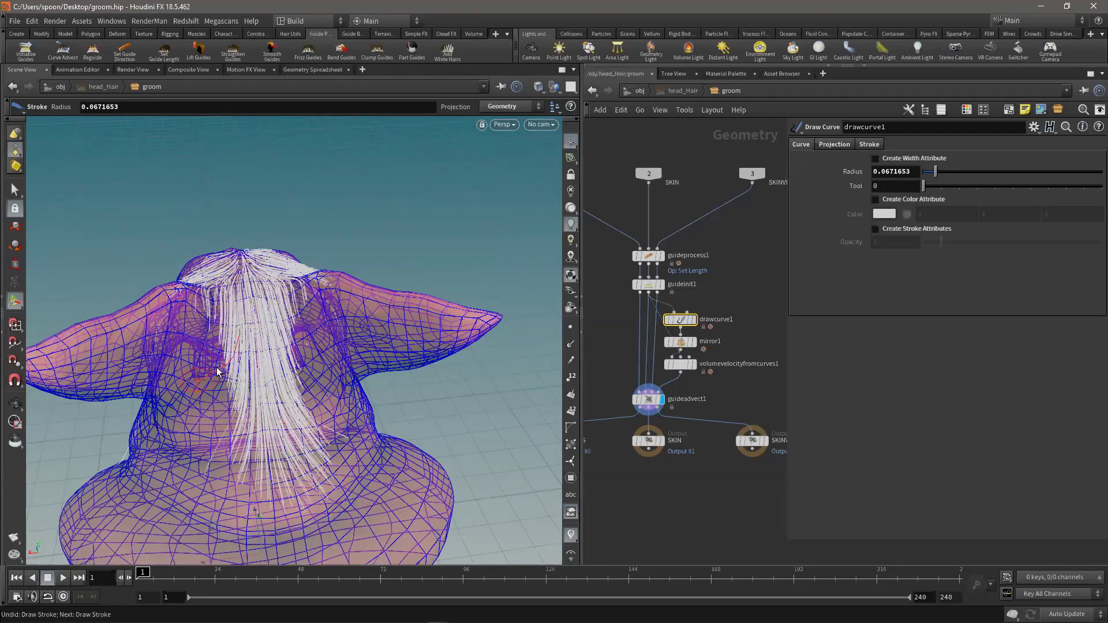
pyautogui.hotkey('ctrl', 'z')
pyautogui.scroll(3, 238, 341)
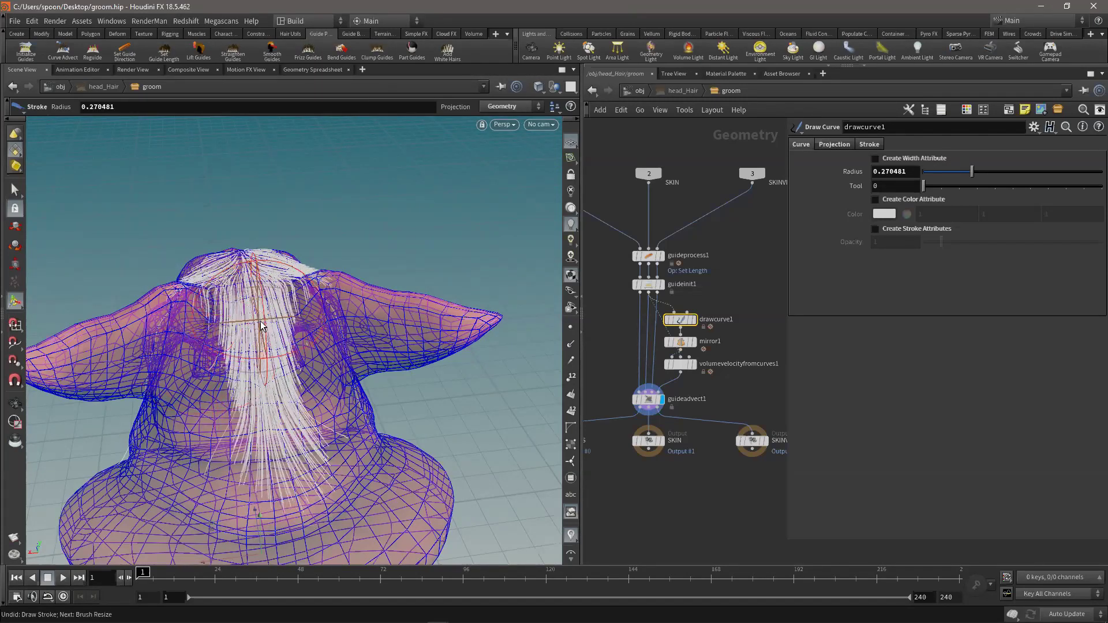
# - Examine the advected guides around the ears, forehead and neck from several angles
pyautogui.press('Escape')
pyautogui.moveTo(297, 343)
pyautogui.mouseDown()
pyautogui.moveTo(425, 267)
pyautogui.moveTo(417, 257)
pyautogui.moveTo(368, 344)
pyautogui.moveTo(457, 356)
pyautogui.mouseUp()
pyautogui.moveTo(458, 356); pyautogui.dragTo(375, 347, button='right')
pyautogui.moveTo(375, 346)
pyautogui.mouseDown()
pyautogui.moveTo(473, 342)
pyautogui.moveTo(334, 357)
pyautogui.moveTo(340, 342)
pyautogui.moveTo(294, 297)
pyautogui.moveTo(258, 337)
pyautogui.moveTo(246, 314)
pyautogui.moveTo(317, 333)
pyautogui.moveTo(308, 346)
pyautogui.mouseUp()
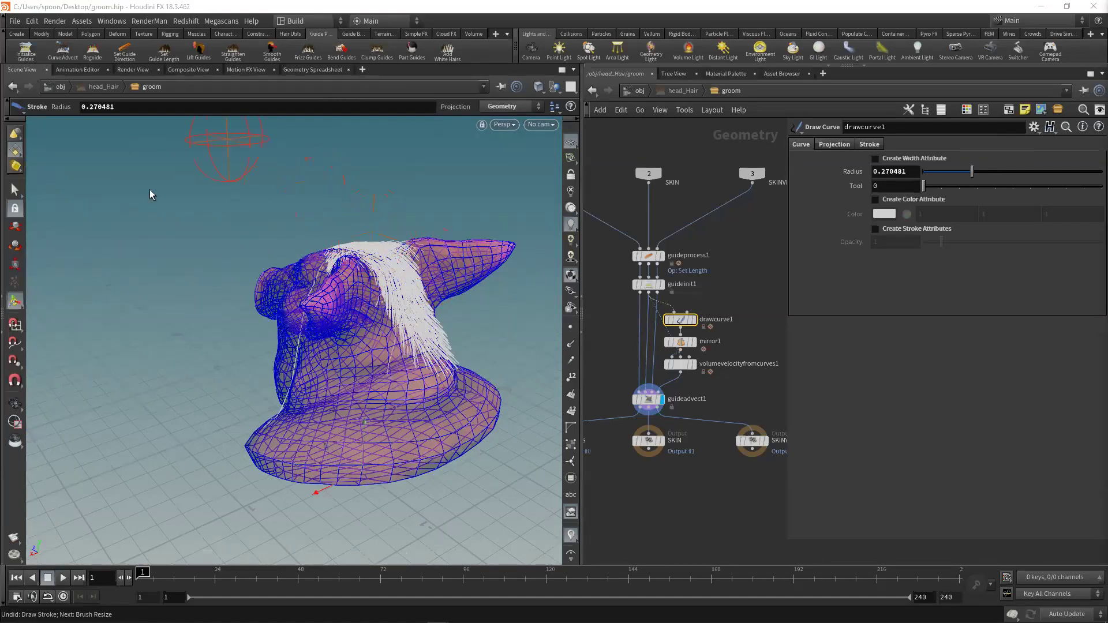
pyautogui.keyDown('alt'); pyautogui.moveTo(351, 272); pyautogui.dragTo(438, 300, button='right'); pyautogui.keyUp('alt')
pyautogui.moveTo(401, 314)
pyautogui.keyDown('alt'); pyautogui.mouseDown()
pyautogui.moveTo(452, 317)
pyautogui.moveTo(410, 277)
pyautogui.mouseUp(); pyautogui.keyUp('alt')
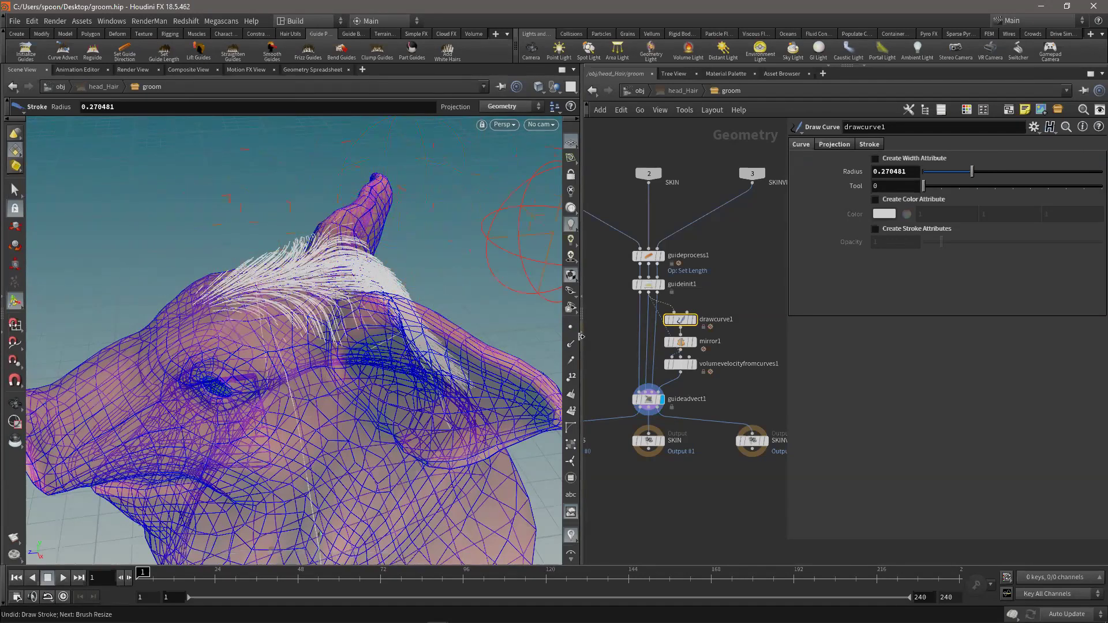
pyautogui.press('Escape')
pyautogui.moveTo(279, 258)
pyautogui.mouseDown()
pyautogui.moveTo(173, 267)
pyautogui.moveTo(404, 326)
pyautogui.moveTo(419, 224)
pyautogui.moveTo(416, 248)
pyautogui.moveTo(331, 242)
pyautogui.moveTo(348, 218)
pyautogui.moveTo(425, 258)
pyautogui.moveTo(517, 240)
pyautogui.moveTo(417, 249)
pyautogui.mouseUp()
pyautogui.press('Return')
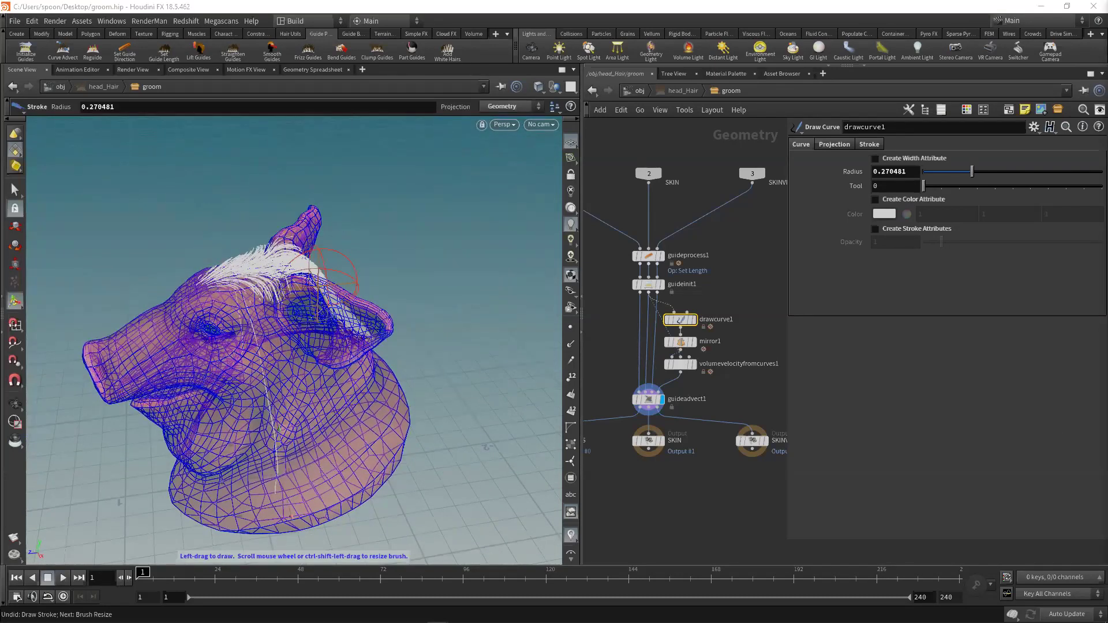
pyautogui.press('Escape')
pyautogui.moveTo(422, 277)
pyautogui.mouseDown()
pyautogui.moveTo(391, 267)
pyautogui.moveTo(354, 292)
pyautogui.moveTo(321, 286)
pyautogui.moveTo(307, 296)
pyautogui.mouseUp()
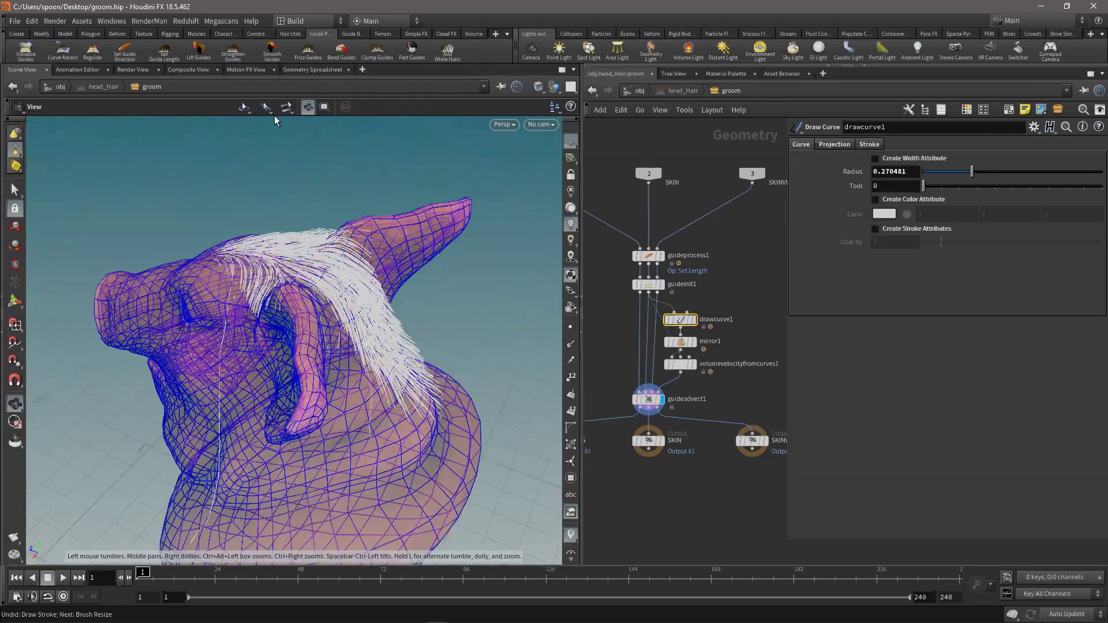
pyautogui.press('Return')
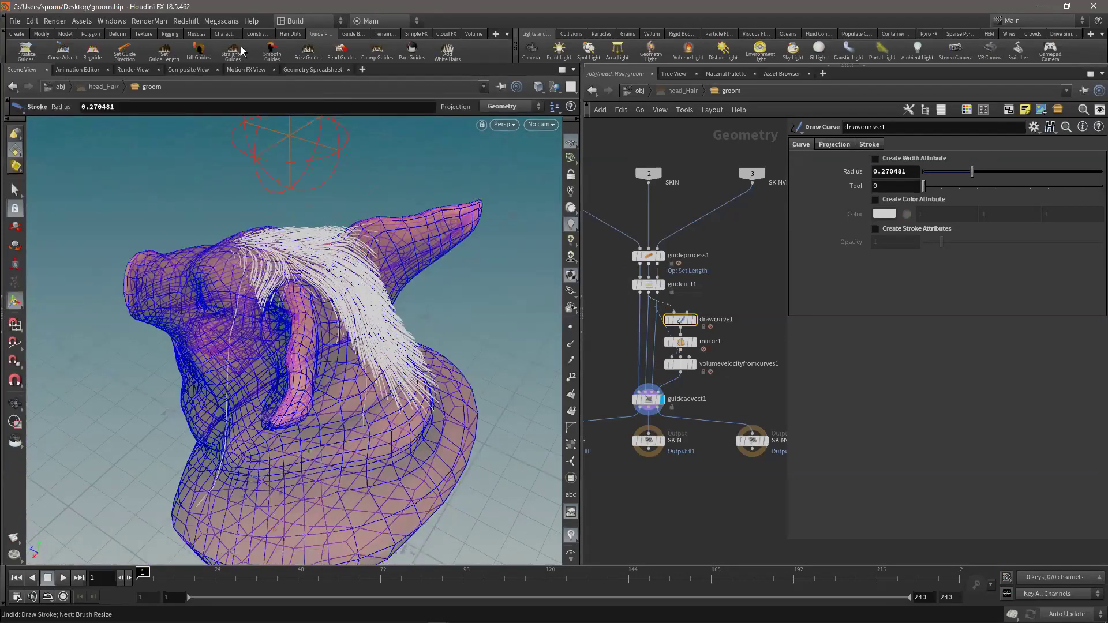
# - Add a Guide Groom node after guideadvect1 using the Screen Brush with a radius of 0.148514
pyautogui.click(351, 36)
pyautogui.keyDown('alt'); pyautogui.moveTo(252, 205); pyautogui.dragTo(316, 246); pyautogui.keyUp('alt')
pyautogui.press('Escape')
pyautogui.moveTo(356, 272)
pyautogui.mouseDown(button='right')
pyautogui.moveTo(313, 267)
pyautogui.moveTo(316, 238)
pyautogui.mouseUp(button='right')
pyautogui.keyDown('alt'); pyautogui.moveTo(223, 143); pyautogui.dragTo(206, 140); pyautogui.keyUp('alt')
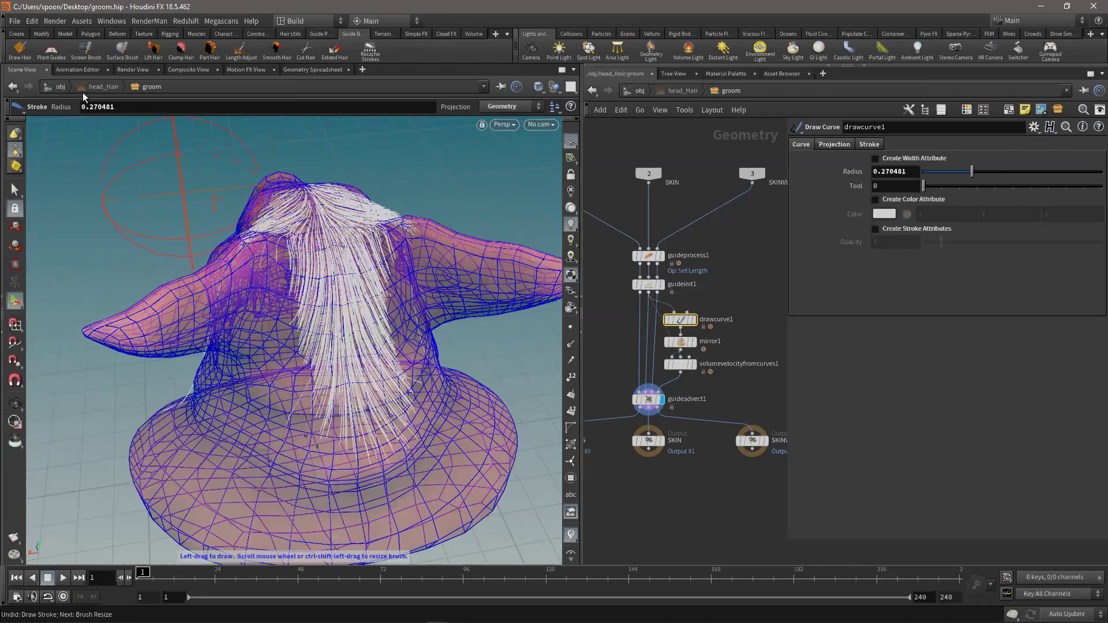
pyautogui.click(87, 56)
pyautogui.scroll(-2, 337, 318)
pyautogui.press('Escape')
pyautogui.moveTo(277, 297)
pyautogui.mouseDown()
pyautogui.moveTo(315, 298)
pyautogui.moveTo(307, 305)
pyautogui.moveTo(324, 327)
pyautogui.moveTo(331, 308)
pyautogui.mouseUp()
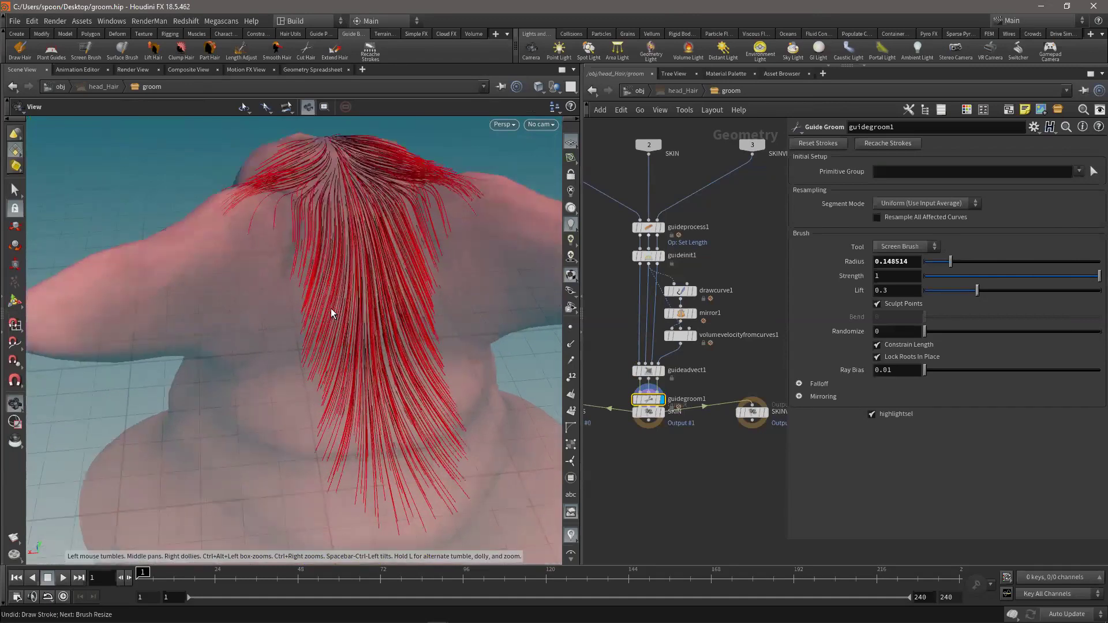
# - Comb the guides around the base of the ear with the Screen Brush
pyautogui.press('Return')
pyautogui.moveTo(297, 329)
pyautogui.mouseDown()
pyautogui.moveTo(346, 329)
pyautogui.moveTo(410, 300)
pyautogui.moveTo(455, 310)
pyautogui.mouseUp()
pyautogui.moveTo(324, 358); pyautogui.dragTo(297, 381)
pyautogui.moveTo(398, 335); pyautogui.dragTo(459, 347)
pyautogui.moveTo(319, 412)
pyautogui.mouseDown()
pyautogui.moveTo(431, 378)
pyautogui.moveTo(450, 321)
pyautogui.moveTo(418, 306)
pyautogui.moveTo(406, 343)
pyautogui.moveTo(250, 254)
pyautogui.moveTo(277, 284)
pyautogui.moveTo(258, 361)
pyautogui.moveTo(265, 350)
pyautogui.mouseUp()
pyautogui.press('Escape')
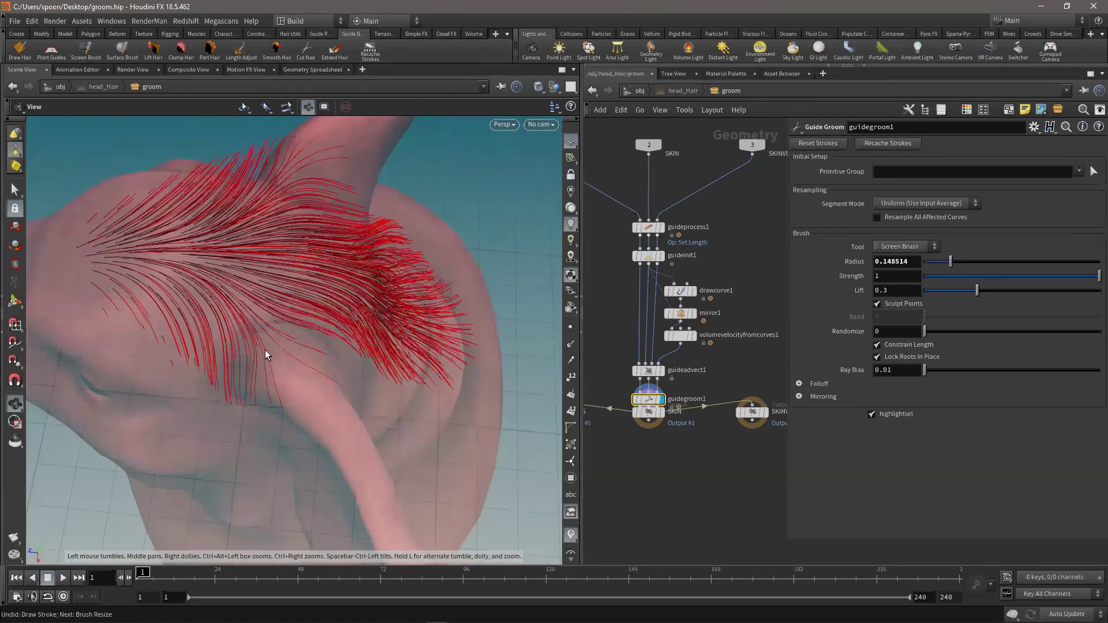
pyautogui.press('Return')
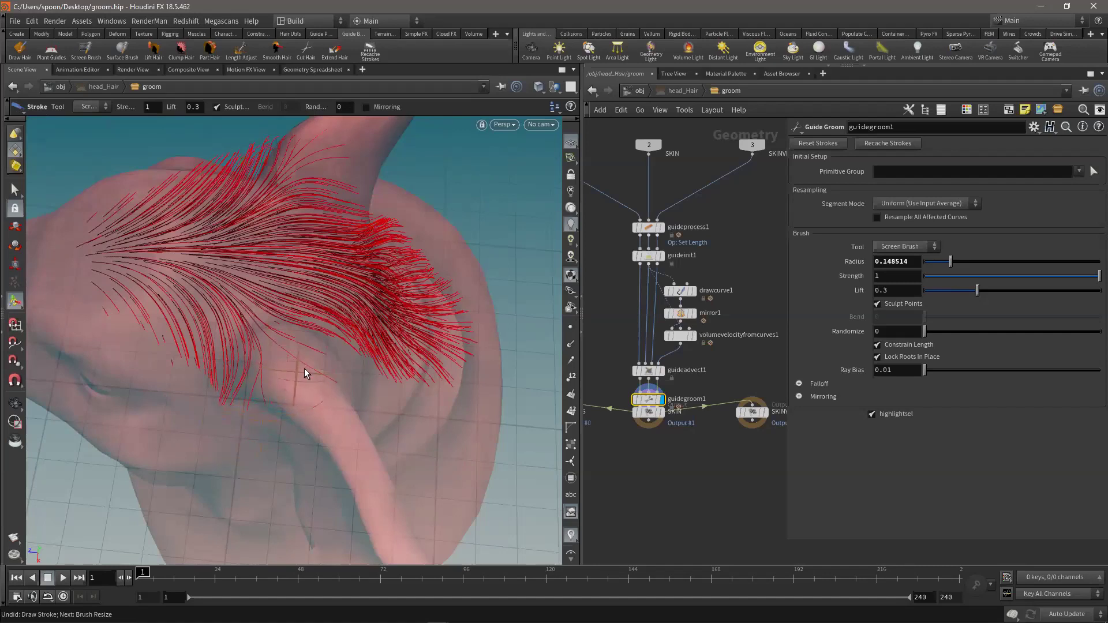
pyautogui.moveTo(325, 369); pyautogui.dragTo(292, 341)
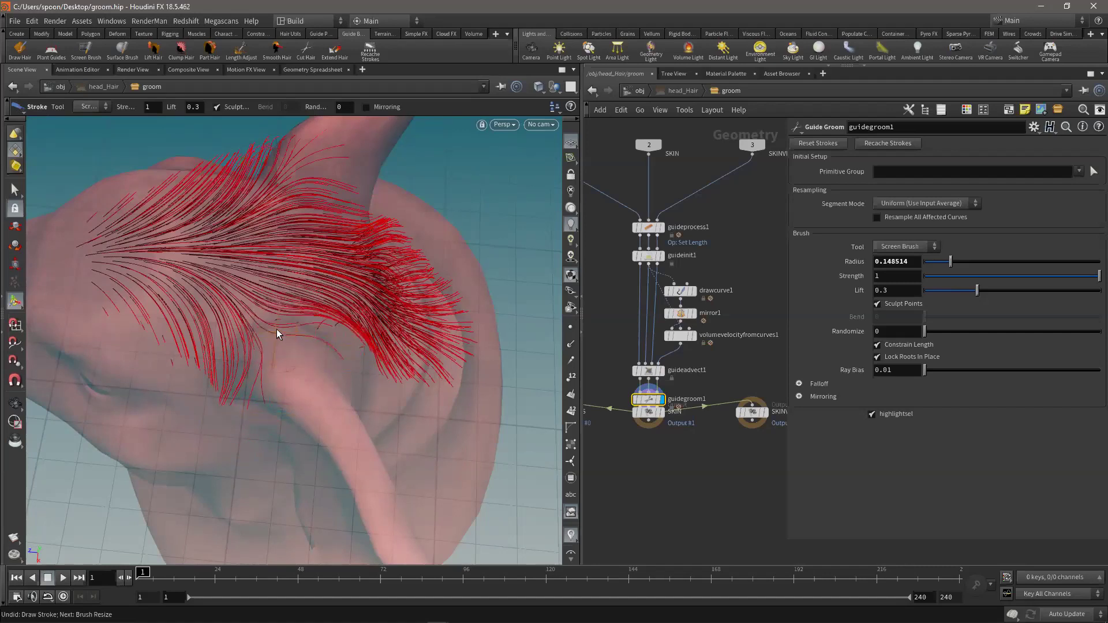
# - Reduce the brush radius to about 0.11 and comb the stray guides beside the ear back toward the neck
pyautogui.press('Escape')
pyautogui.moveTo(329, 309)
pyautogui.mouseDown()
pyautogui.moveTo(361, 284)
pyautogui.moveTo(408, 329)
pyautogui.moveTo(431, 311)
pyautogui.mouseUp()
pyautogui.moveTo(680, 465); pyautogui.dragTo(629, 459, button='middle')
pyautogui.moveTo(331, 297)
pyautogui.keyDown('alt'); pyautogui.mouseDown()
pyautogui.moveTo(279, 346)
pyautogui.moveTo(267, 259)
pyautogui.moveTo(359, 289)
pyautogui.moveTo(391, 335)
pyautogui.moveTo(371, 302)
pyautogui.moveTo(379, 309)
pyautogui.moveTo(393, 294)
pyautogui.moveTo(450, 282)
pyautogui.moveTo(396, 379)
pyautogui.moveTo(266, 323)
pyautogui.moveTo(251, 299)
pyautogui.moveTo(212, 309)
pyautogui.moveTo(218, 290)
pyautogui.moveTo(197, 294)
pyautogui.mouseUp(); pyautogui.keyUp('alt')
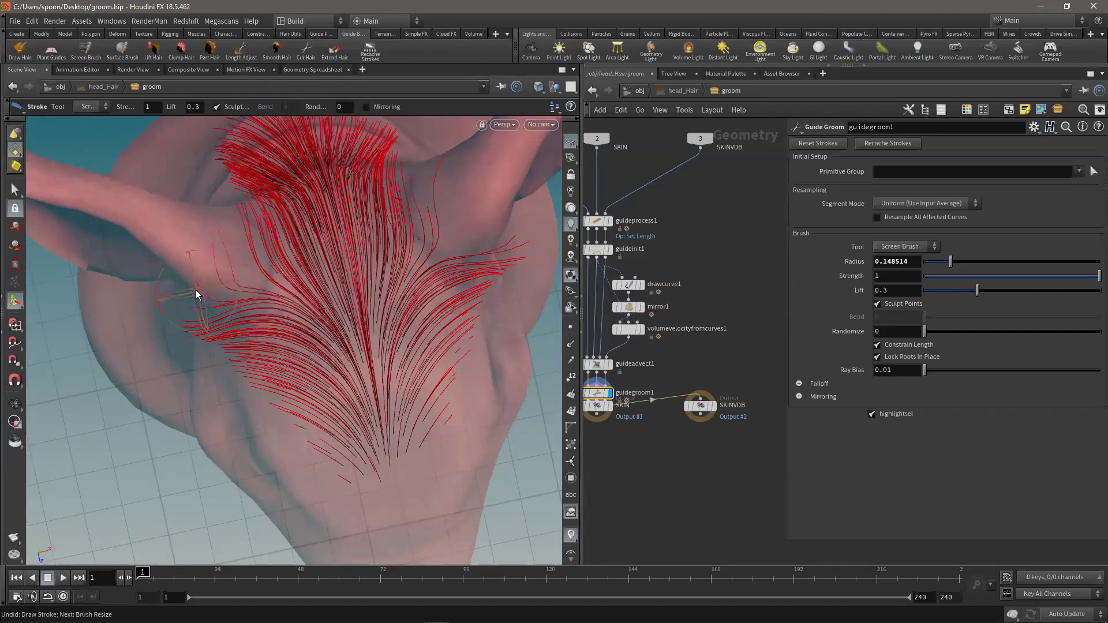
pyautogui.scroll(-5, 194, 302)
pyautogui.scroll(3, 210, 299)
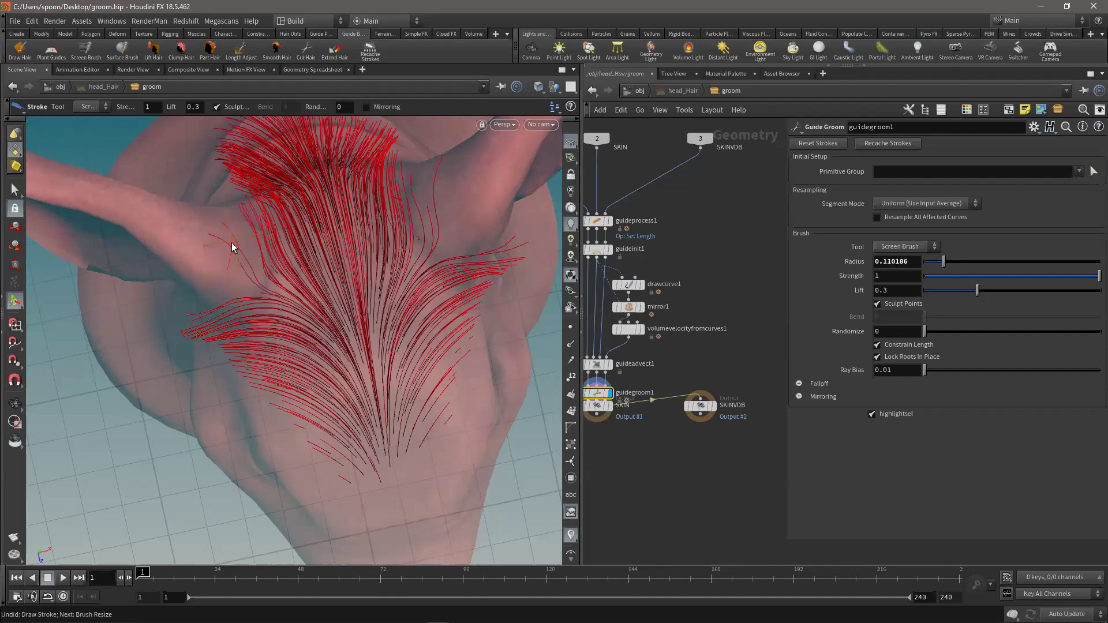
pyautogui.moveTo(238, 231); pyautogui.dragTo(224, 188)
pyautogui.scroll(1, 280, 267)
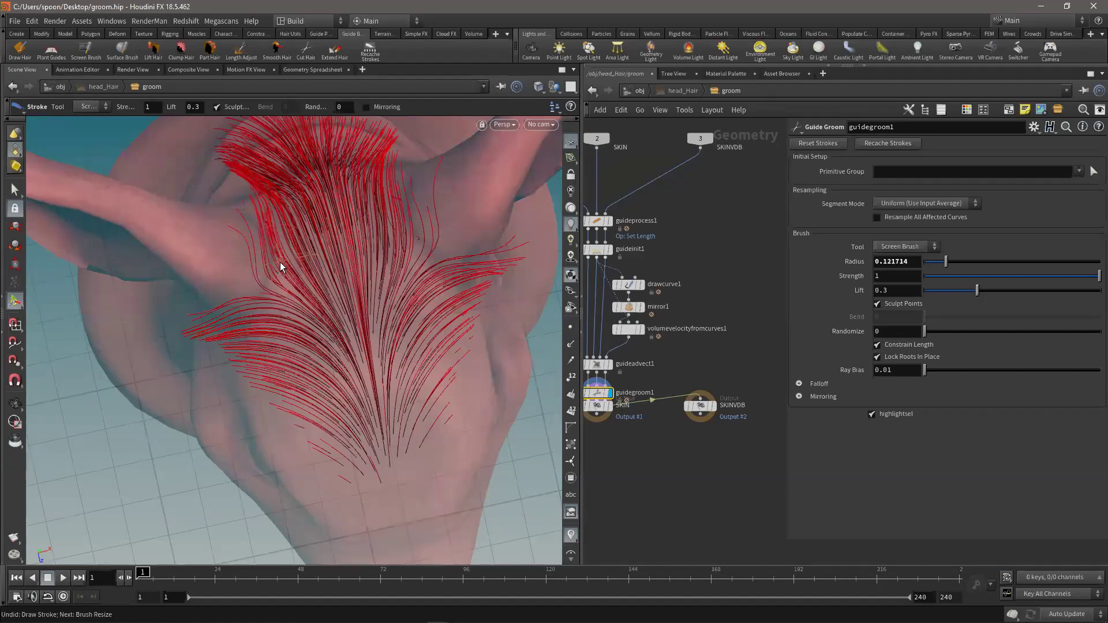
# - Enlarge the brush radius to 0.164052 and comb the loose guides near the opposite ear inward
pyautogui.press('space')
pyautogui.moveTo(339, 250)
pyautogui.mouseDown()
pyautogui.moveTo(339, 289)
pyautogui.moveTo(382, 283)
pyautogui.moveTo(407, 217)
pyautogui.moveTo(393, 243)
pyautogui.mouseUp()
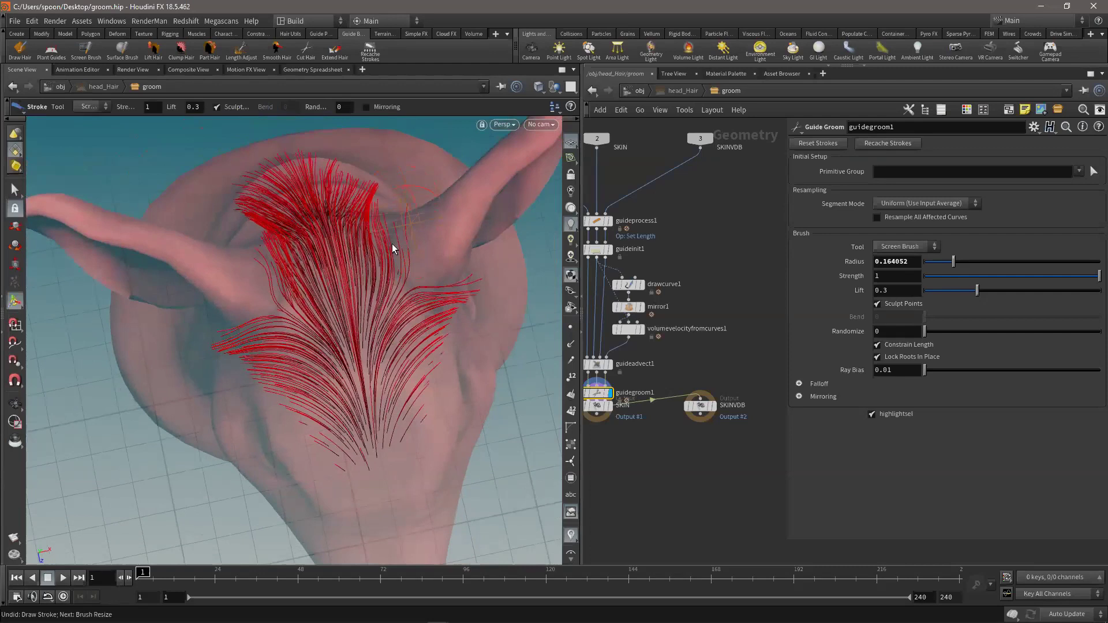
pyautogui.press('space')
pyautogui.moveTo(322, 232)
pyautogui.mouseDown()
pyautogui.moveTo(388, 230)
pyautogui.moveTo(414, 188)
pyautogui.moveTo(403, 265)
pyautogui.moveTo(329, 272)
pyautogui.moveTo(314, 349)
pyautogui.moveTo(305, 311)
pyautogui.moveTo(289, 340)
pyautogui.moveTo(271, 340)
pyautogui.moveTo(324, 343)
pyautogui.moveTo(259, 339)
pyautogui.moveTo(271, 353)
pyautogui.moveTo(249, 353)
pyautogui.moveTo(206, 337)
pyautogui.mouseUp()
pyautogui.press('space')
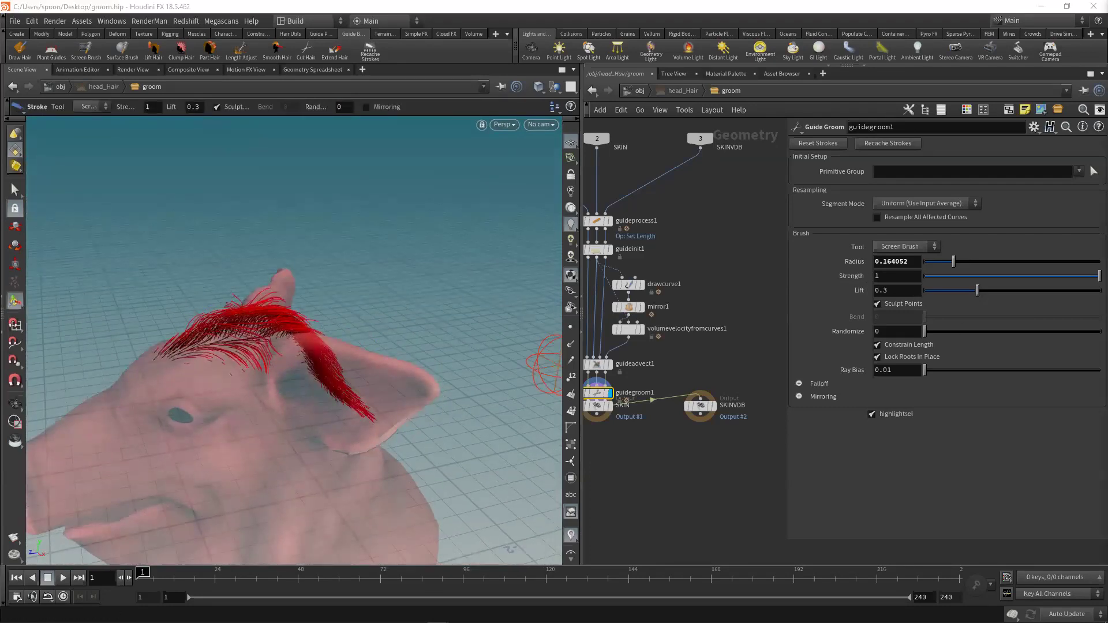
# - Check the combed guides from the side and switch the guidegroom1 brush to the Lift tool
pyautogui.moveTo(314, 279)
pyautogui.mouseDown()
pyautogui.moveTo(279, 302)
pyautogui.moveTo(193, 279)
pyautogui.moveTo(225, 292)
pyautogui.moveTo(363, 244)
pyautogui.moveTo(406, 253)
pyautogui.moveTo(208, 284)
pyautogui.moveTo(225, 287)
pyautogui.moveTo(323, 215)
pyautogui.moveTo(329, 183)
pyautogui.moveTo(283, 290)
pyautogui.moveTo(366, 265)
pyautogui.mouseUp()
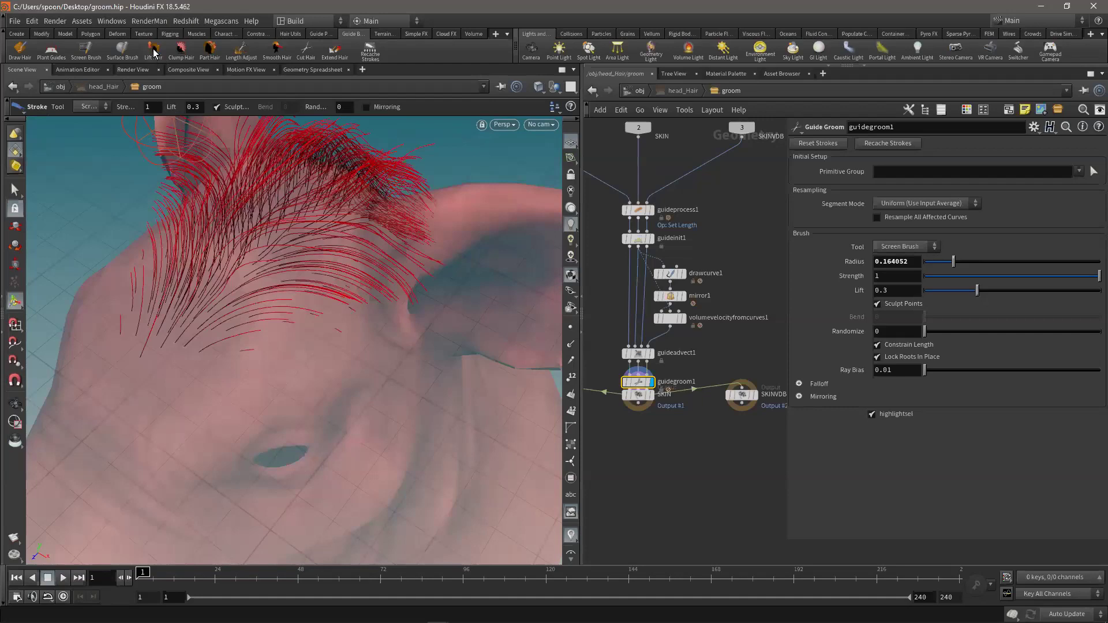
pyautogui.press('Escape')
pyautogui.moveTo(318, 270)
pyautogui.mouseDown()
pyautogui.moveTo(265, 240)
pyautogui.moveTo(218, 285)
pyautogui.moveTo(241, 269)
pyautogui.mouseUp()
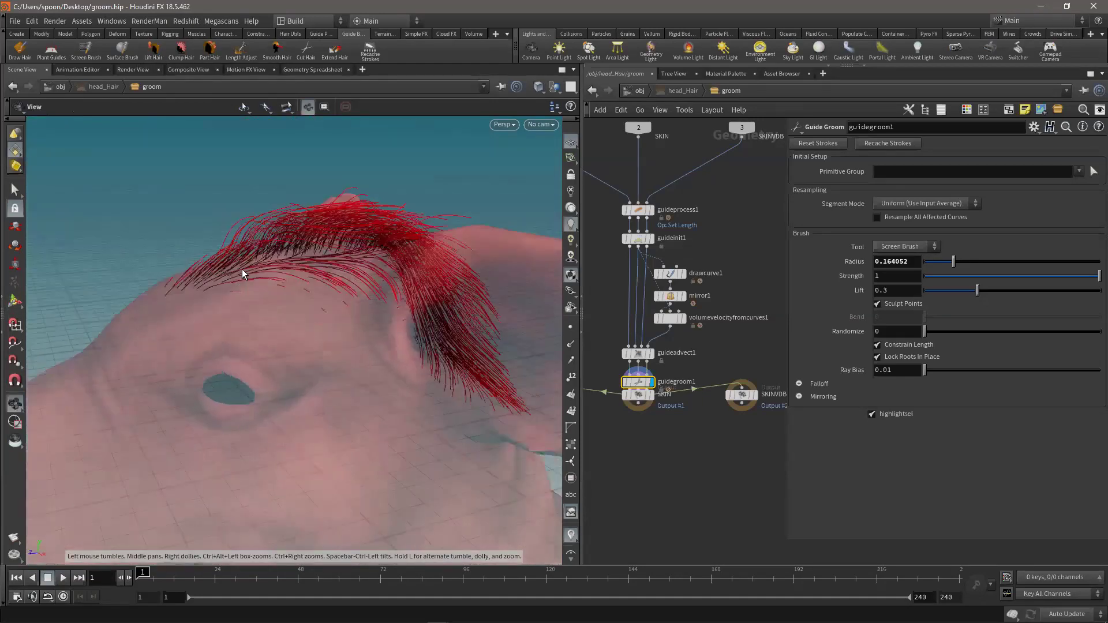
pyautogui.press('Return')
pyautogui.click(152, 53)
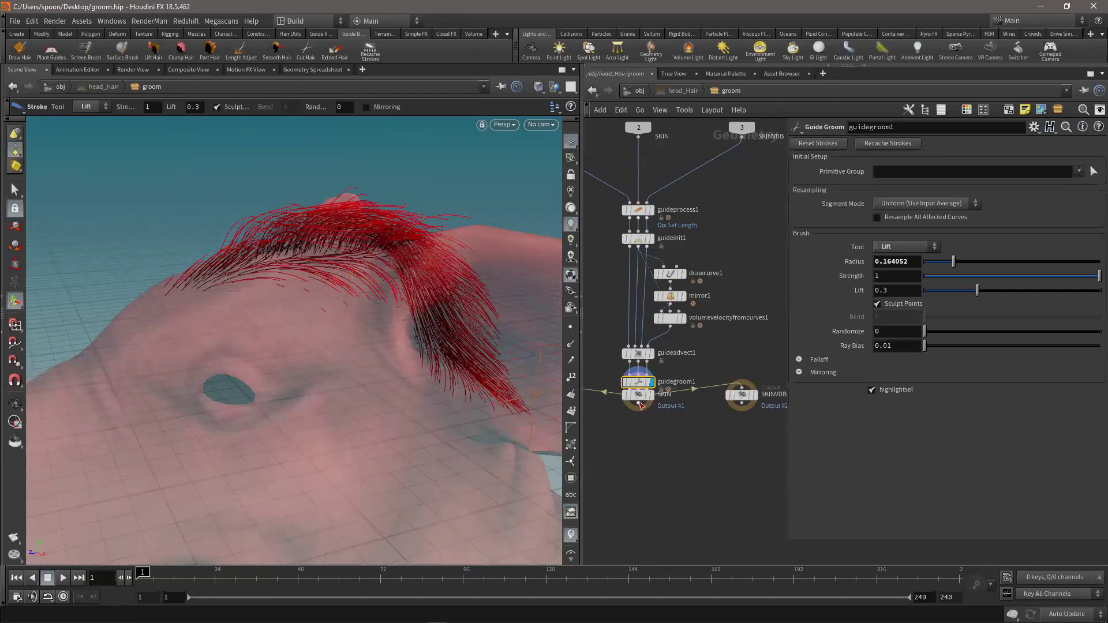
# - Move the SKIN output node down and delete the guidegroom1 node below guideadvect1
pyautogui.moveTo(640, 404); pyautogui.dragTo(635, 441)
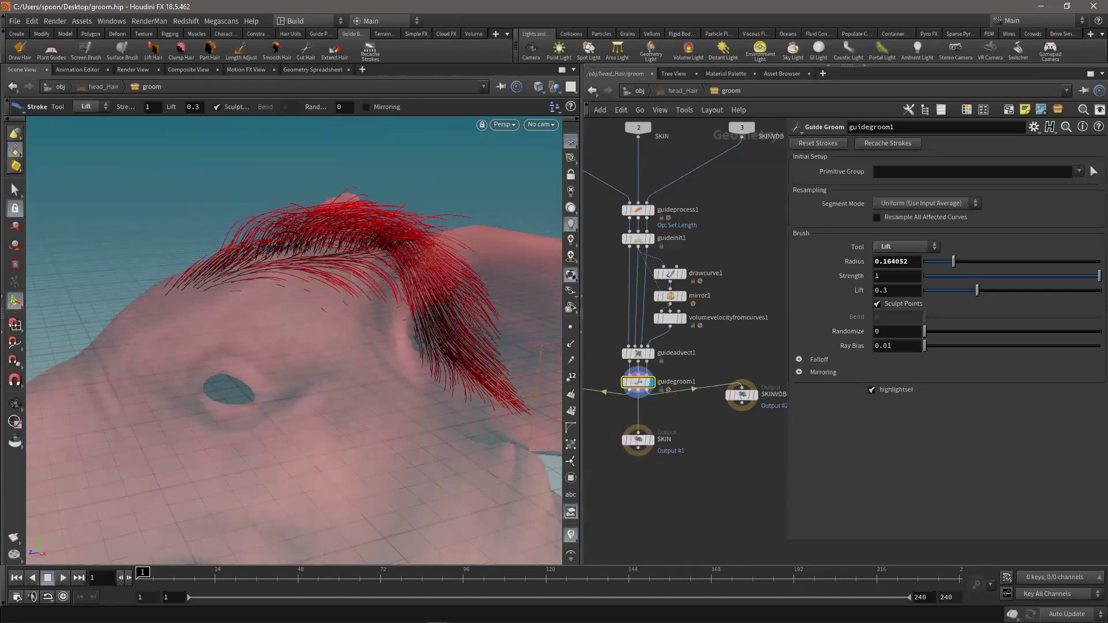
pyautogui.moveTo(635, 381); pyautogui.dragTo(635, 387)
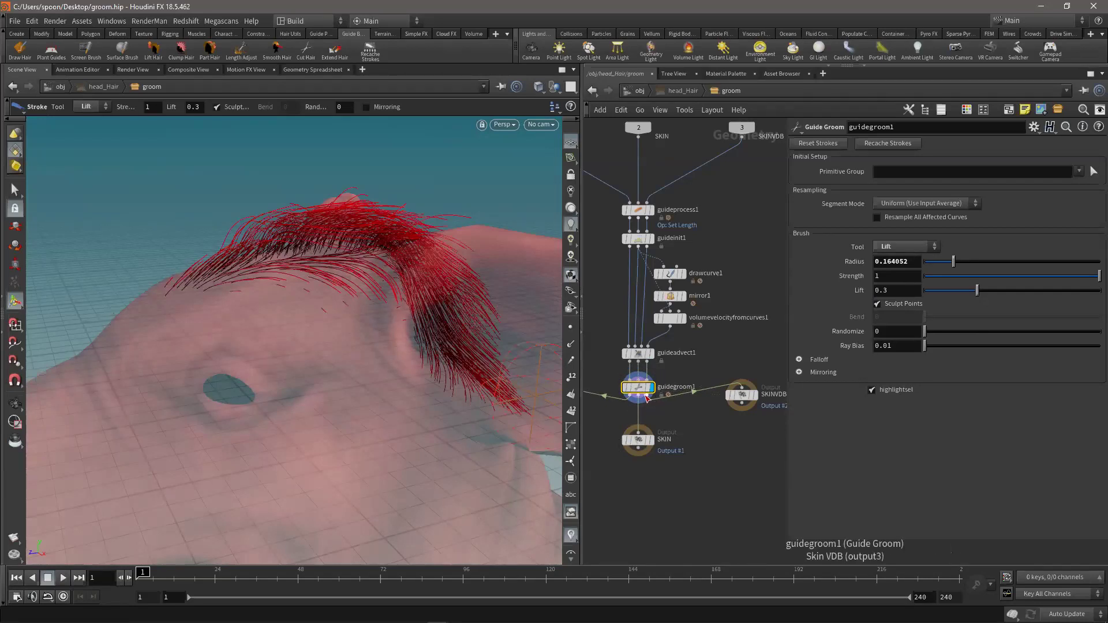
pyautogui.press('Delete')
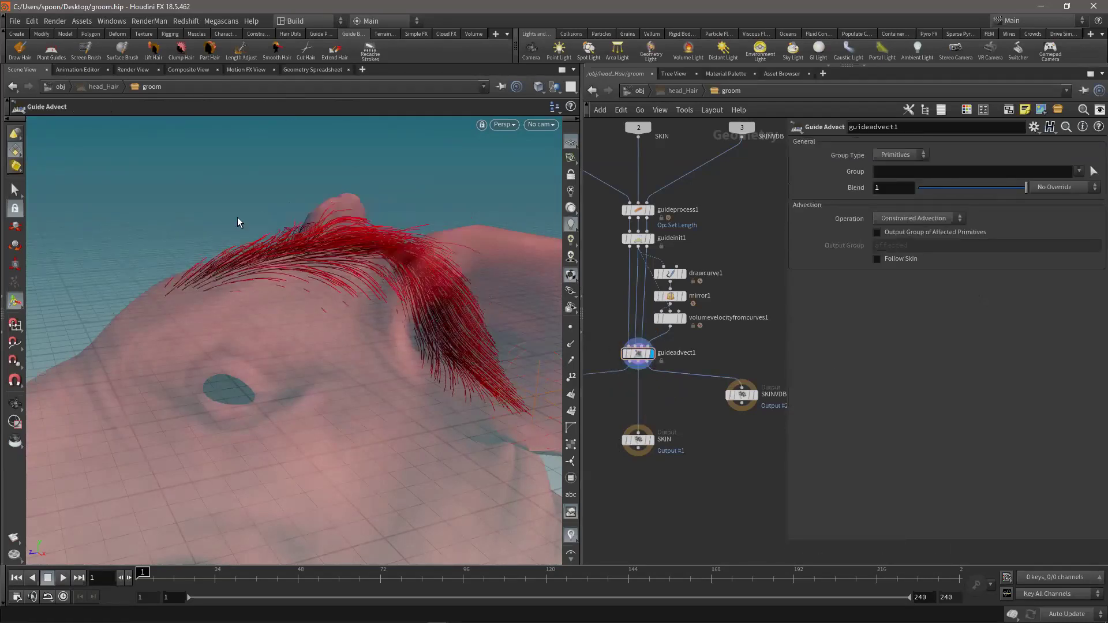
# - Add a Lift Guides process after guideadvect1
pyautogui.click(319, 34)
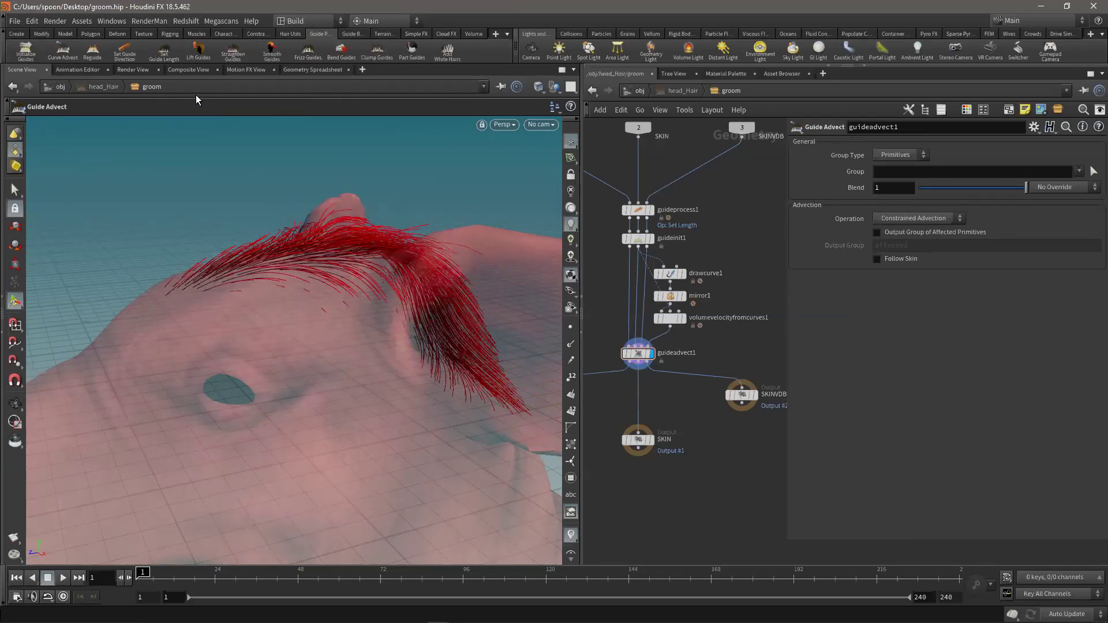
pyautogui.click(353, 34)
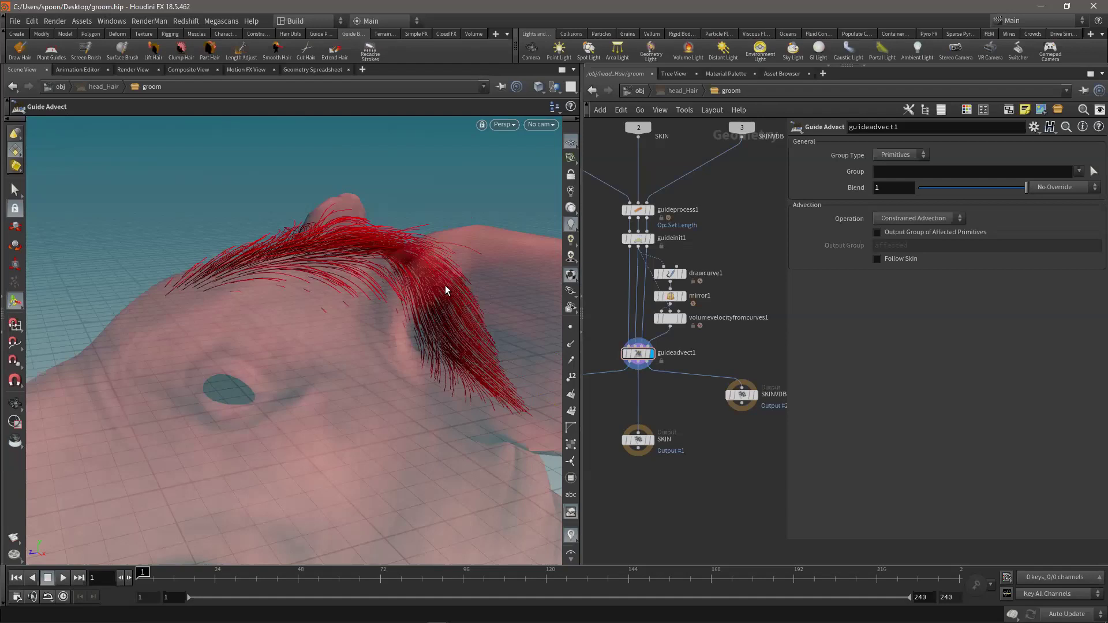
pyautogui.click(319, 34)
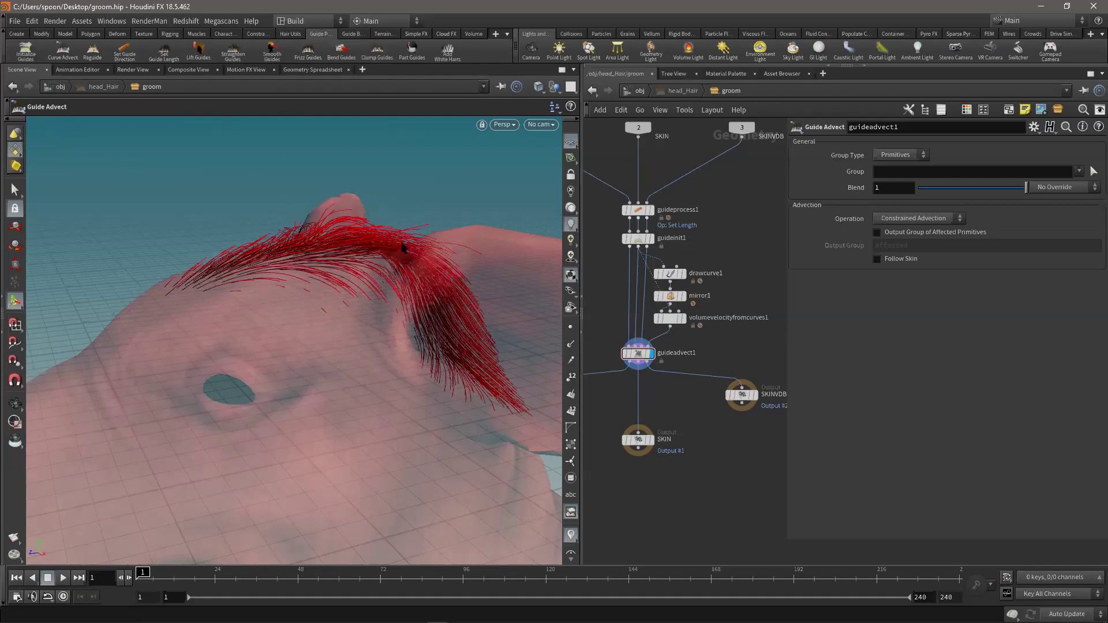
pyautogui.click(198, 52)
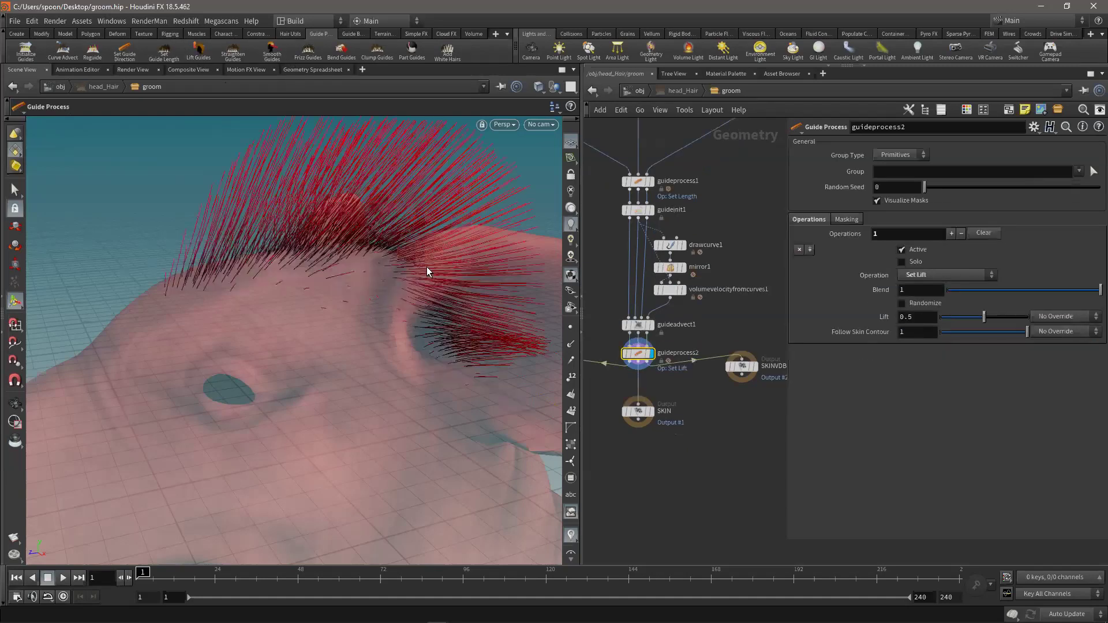
# - Try the Set Lift blend at 0, and raise it to 0.268
pyautogui.moveTo(416, 255); pyautogui.dragTo(439, 317)
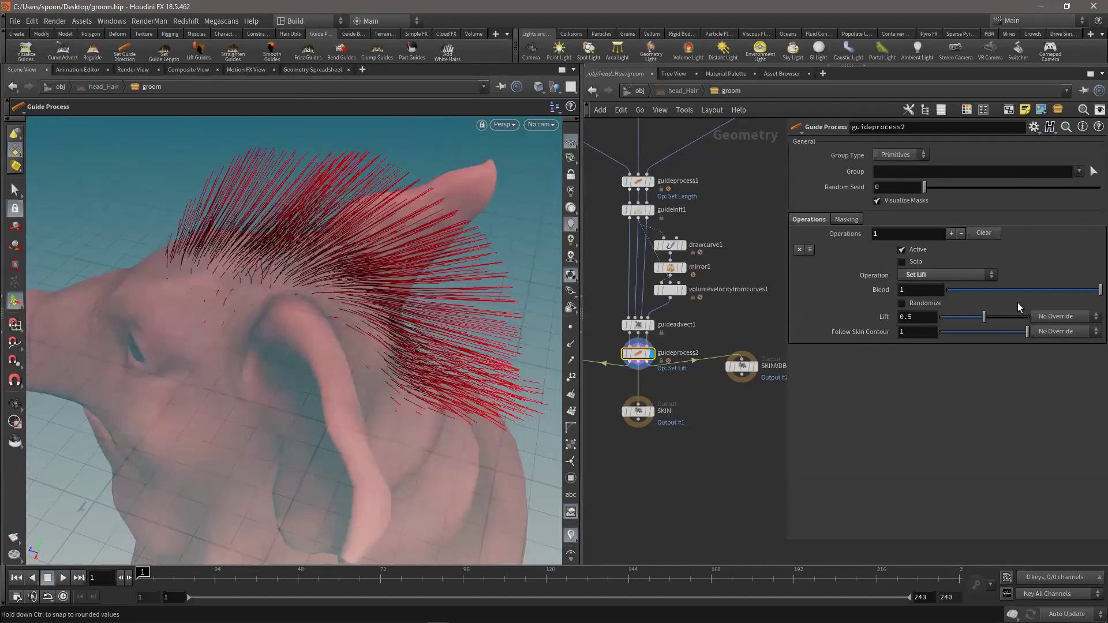
pyautogui.moveTo(1072, 296); pyautogui.dragTo(878, 300)
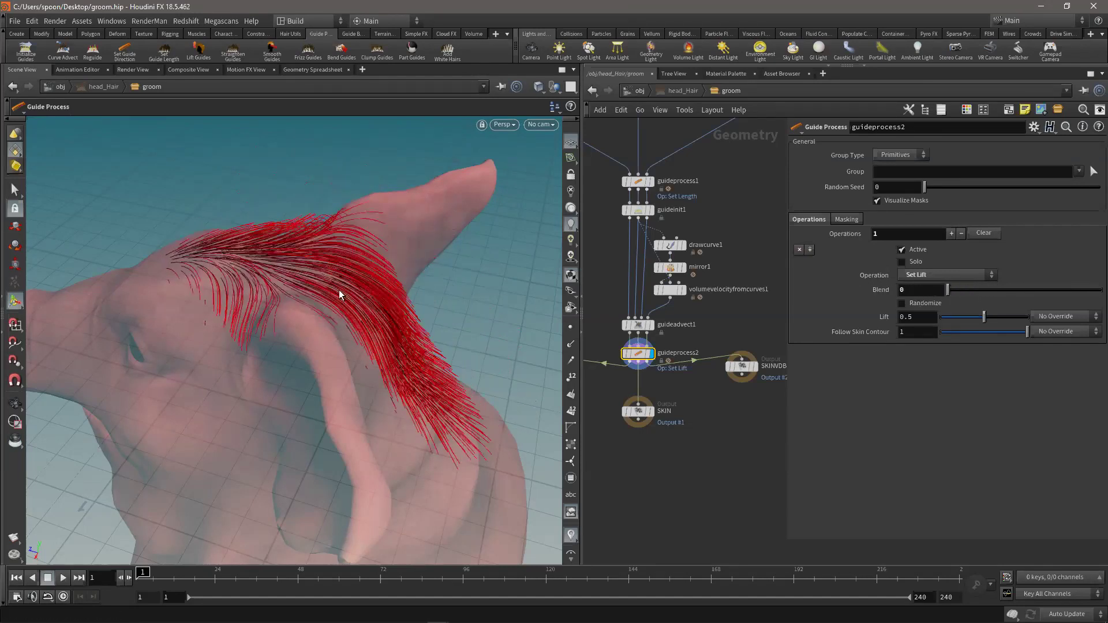
pyautogui.keyDown('alt'); pyautogui.moveTo(341, 273); pyautogui.dragTo(398, 248); pyautogui.keyUp('alt')
pyautogui.moveTo(955, 294); pyautogui.dragTo(989, 299)
pyautogui.press('space')
pyautogui.moveTo(317, 262); pyautogui.dragTo(393, 271)
# - Try the Set Lift operation's Follow Skin Contour at 0 and restore it to 1
pyautogui.moveTo(1026, 334); pyautogui.dragTo(923, 339)
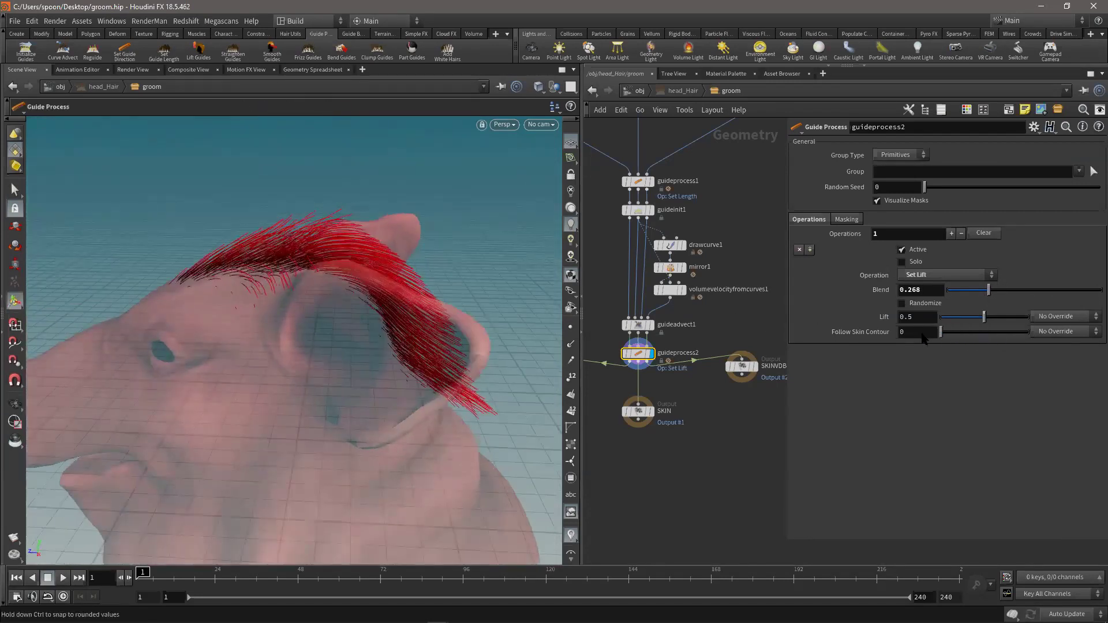
pyautogui.moveTo(1056, 337); pyautogui.dragTo(1088, 337)
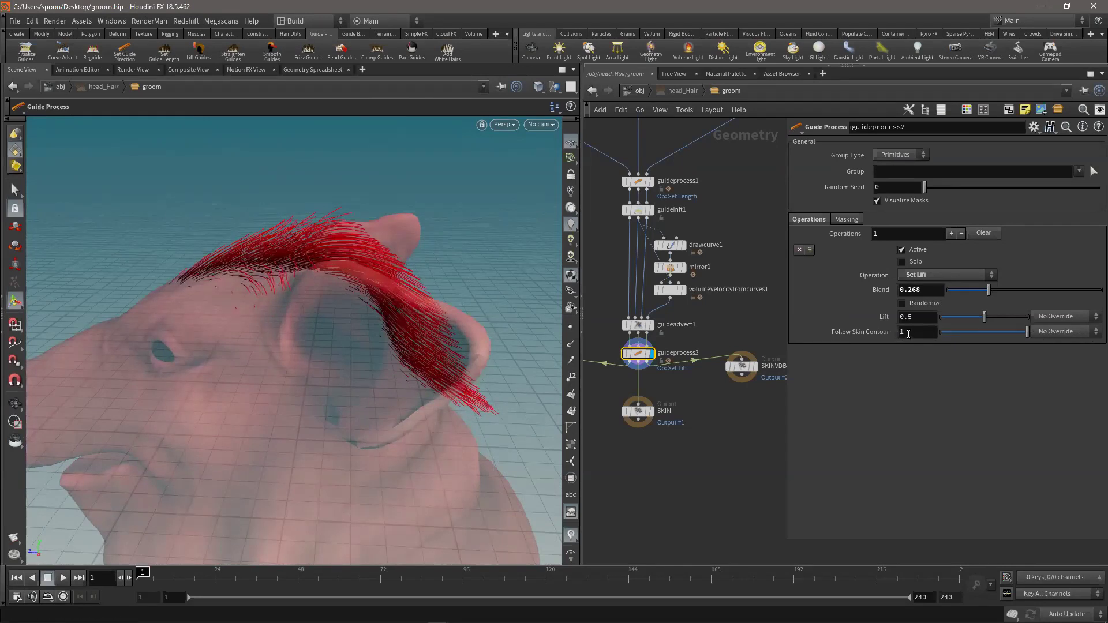
pyautogui.moveTo(988, 336); pyautogui.dragTo(1029, 334)
pyautogui.click(927, 303)
pyautogui.press('Escape')
pyautogui.moveTo(297, 274); pyautogui.dragTo(252, 265)
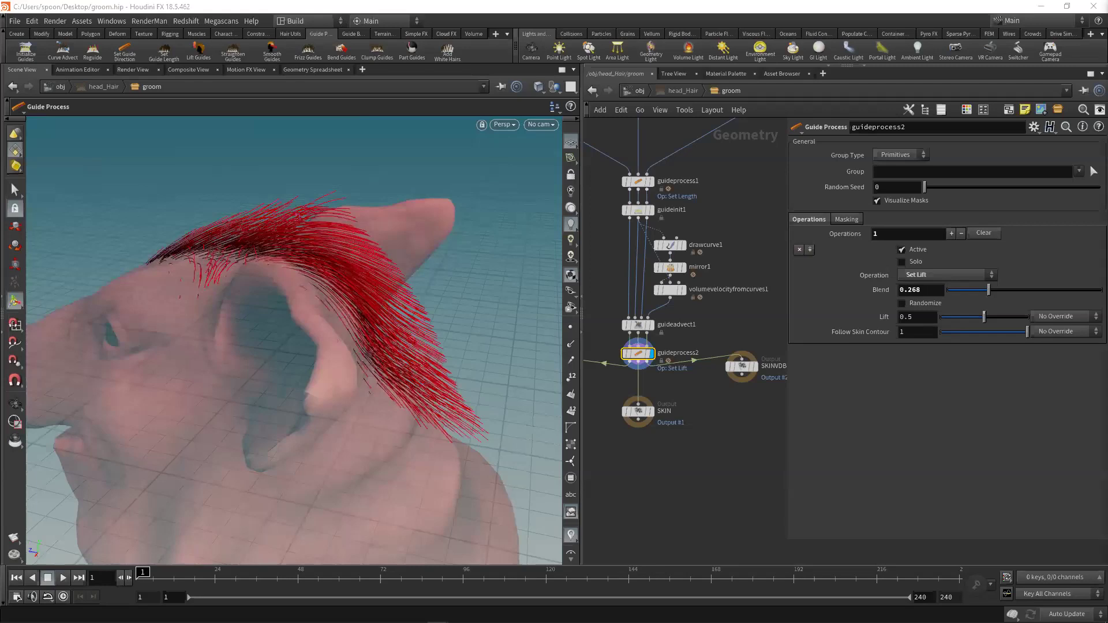
# - Raise the Set Lift blend to 0.604 and compare the guides with guideprocess1
pyautogui.moveTo(988, 290); pyautogui.dragTo(1040, 291)
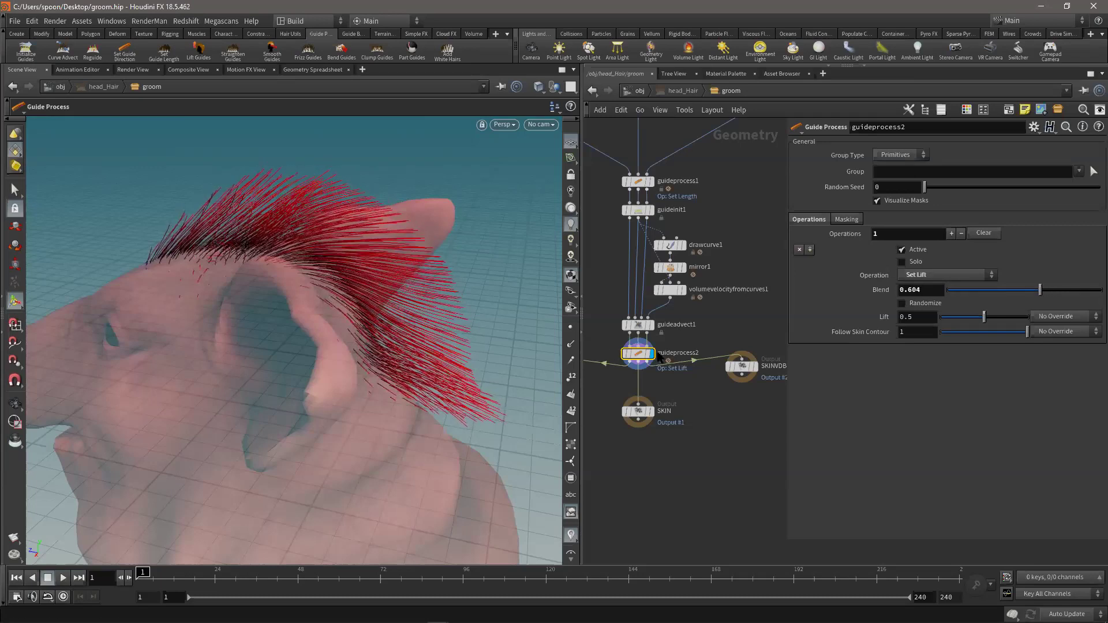
pyautogui.moveTo(722, 325); pyautogui.dragTo(729, 346, button='middle')
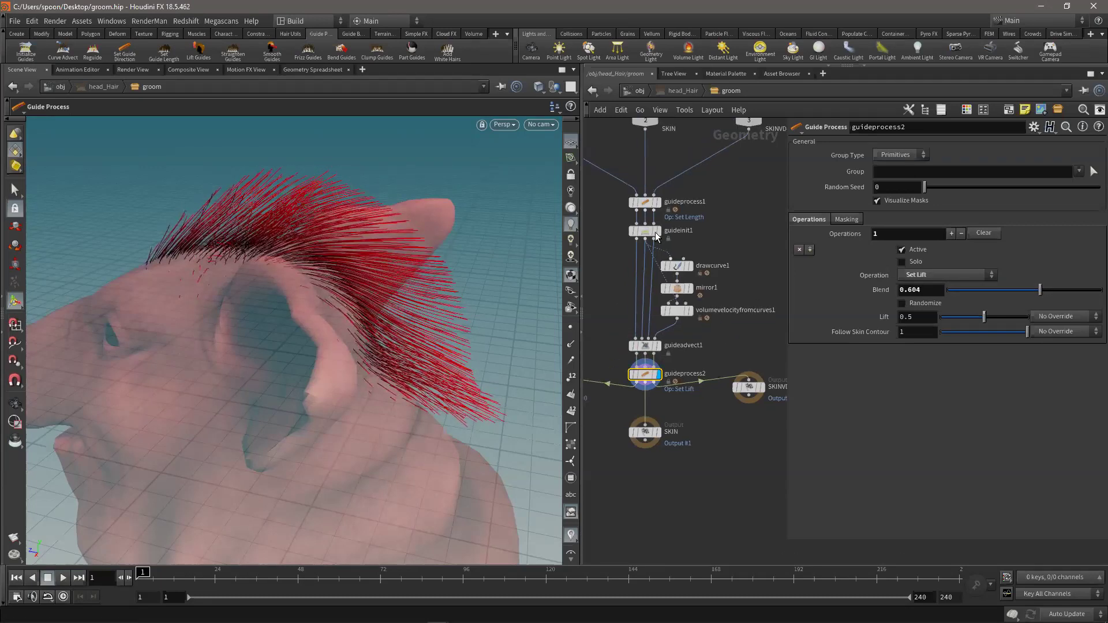
pyautogui.click(643, 202)
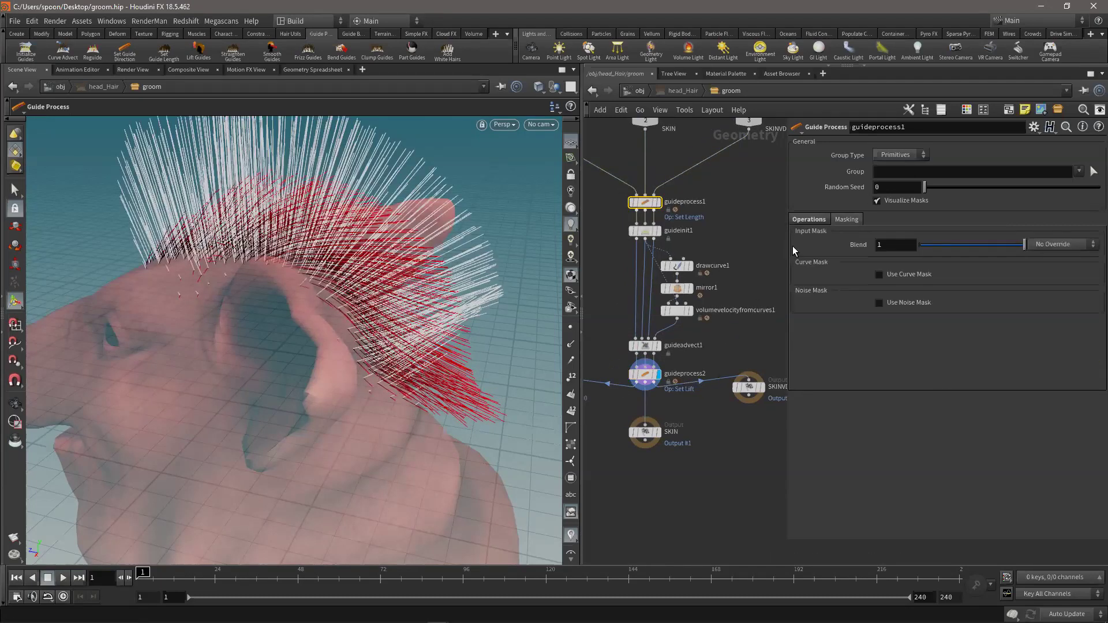
pyautogui.click(656, 377)
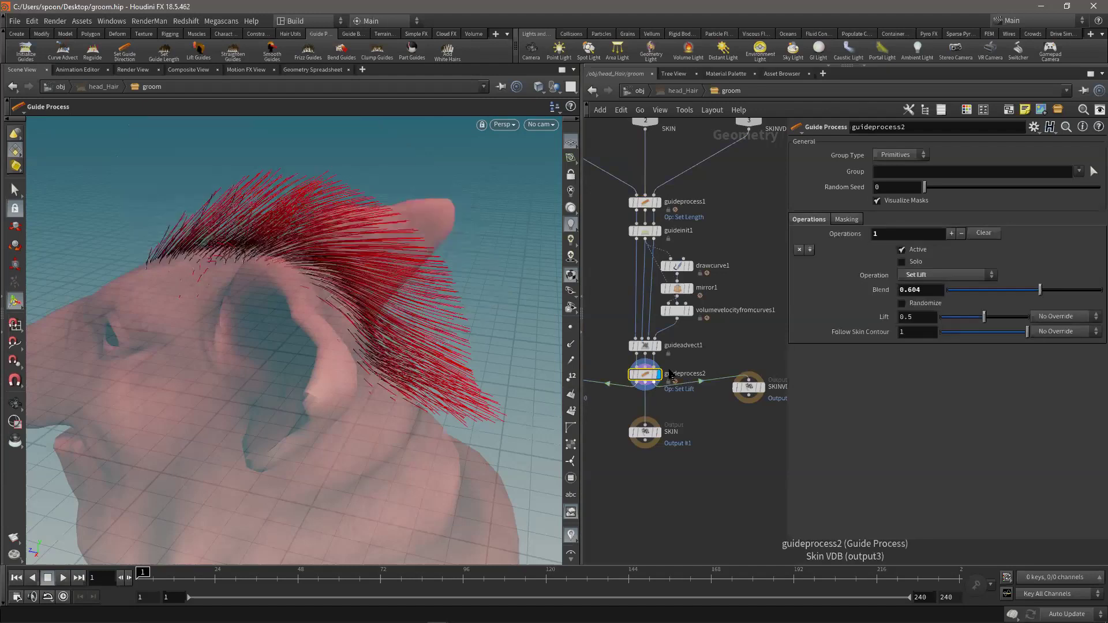
# - Open guideprocess2's masking settings and examine how the guides lift from root to tip along the forehead
pyautogui.click(848, 219)
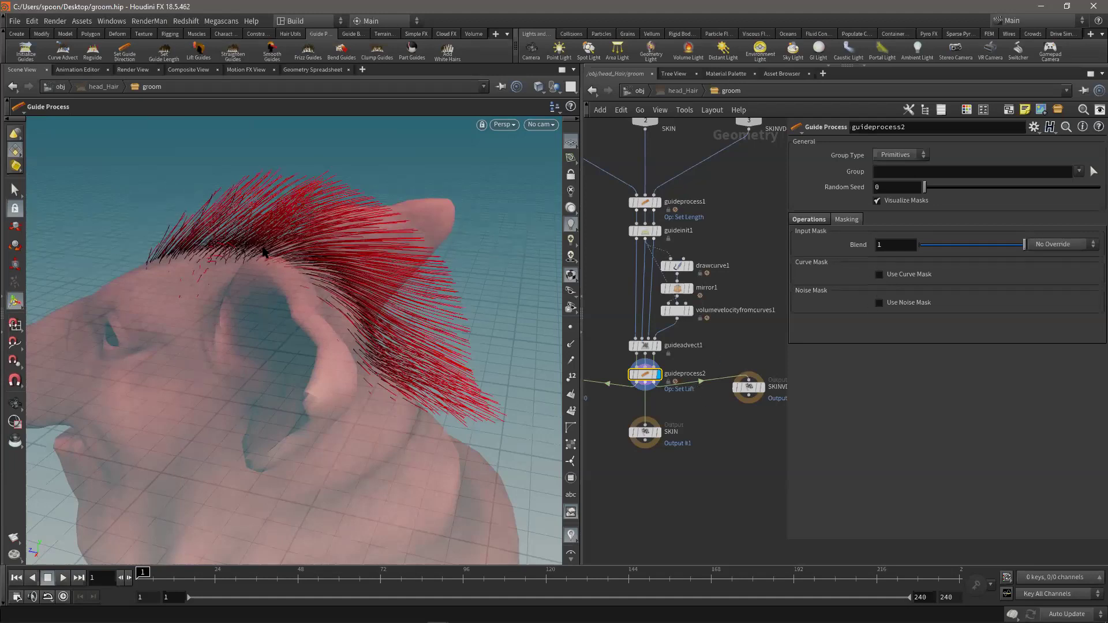
pyautogui.press('Escape')
pyautogui.moveTo(326, 296); pyautogui.dragTo(99, 290)
pyautogui.press('Return')
pyautogui.press('Escape')
pyautogui.moveTo(173, 254); pyautogui.dragTo(195, 263)
pyautogui.press('Return')
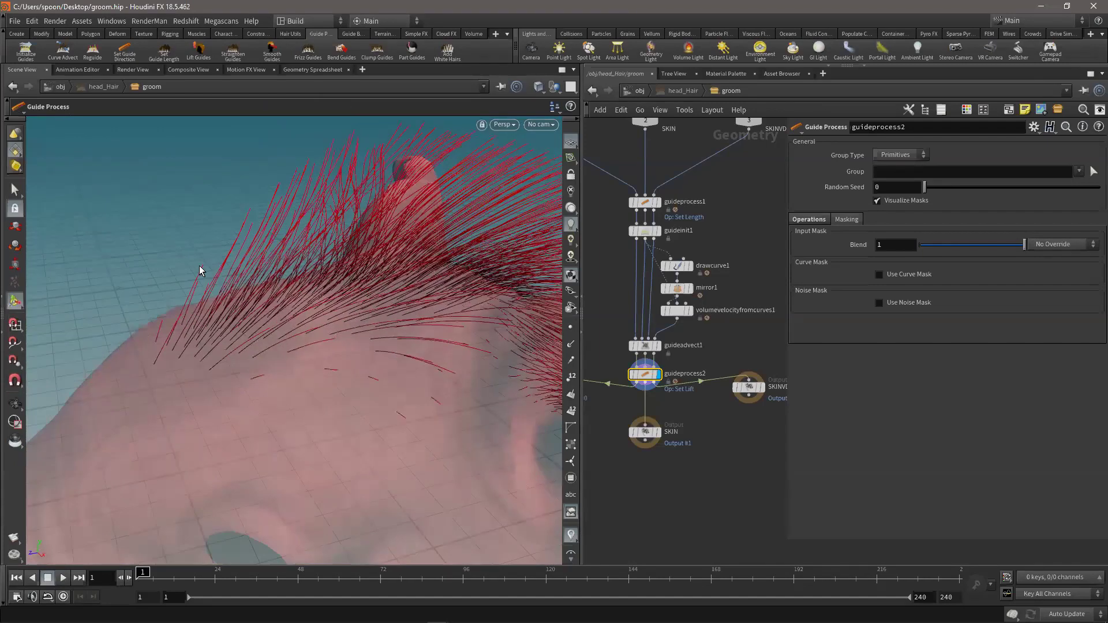
pyautogui.press('Escape')
pyautogui.moveTo(352, 267); pyautogui.dragTo(236, 353)
pyautogui.press('Return')
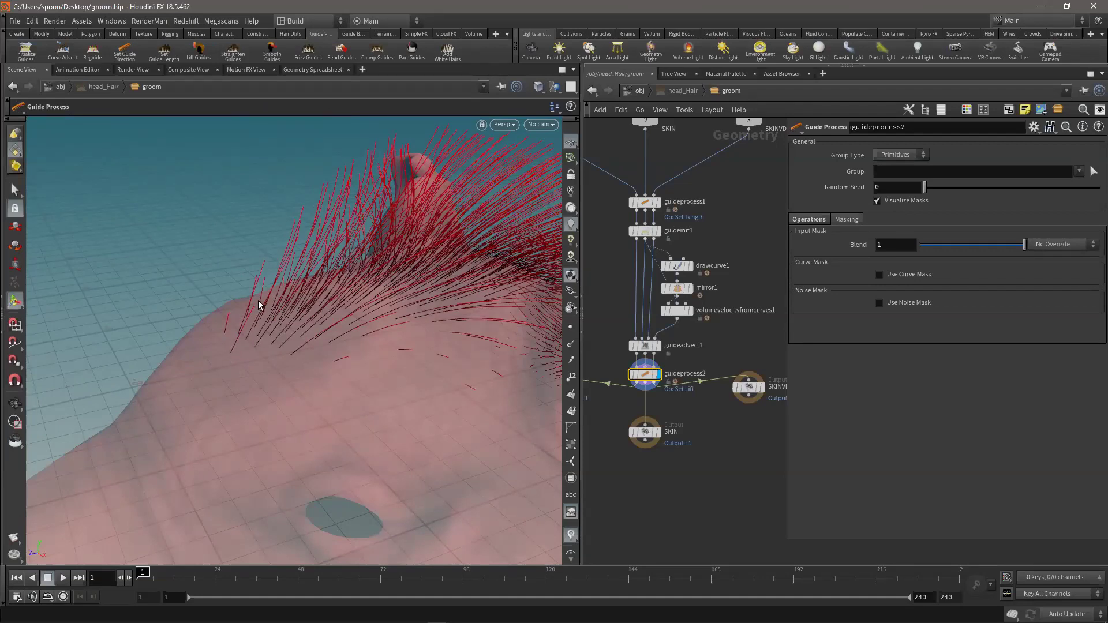
pyautogui.press('Escape')
pyautogui.moveTo(416, 344); pyautogui.dragTo(248, 360)
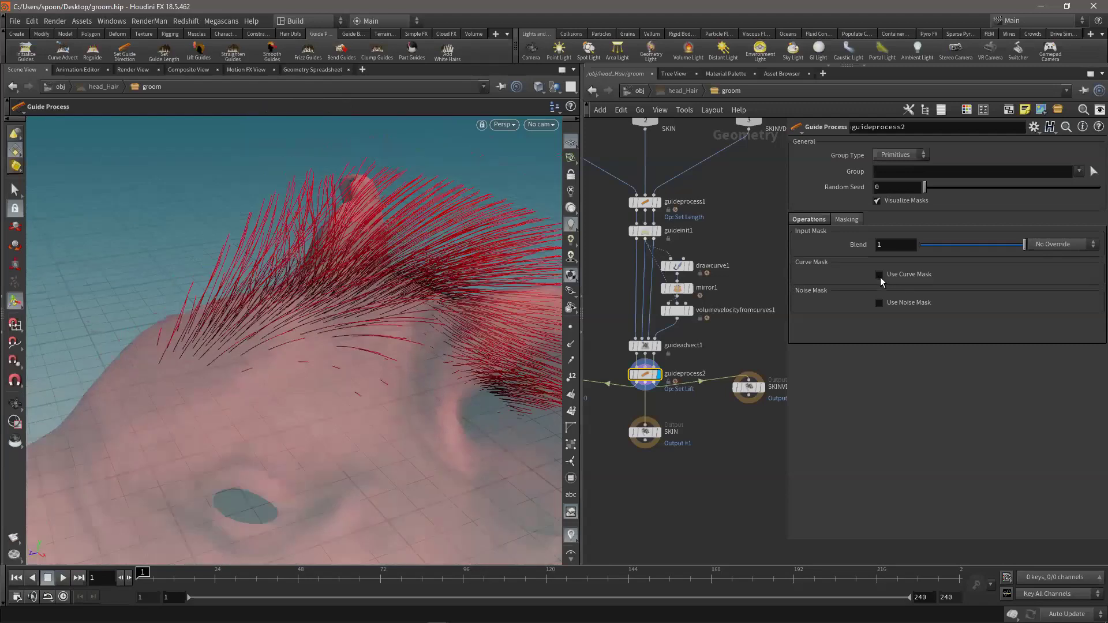
# - Enable the curve mask on guideprocess2 and check its effect on the guides from the front and side
pyautogui.click(877, 274)
pyautogui.press('Escape')
pyautogui.moveTo(346, 299); pyautogui.dragTo(239, 359)
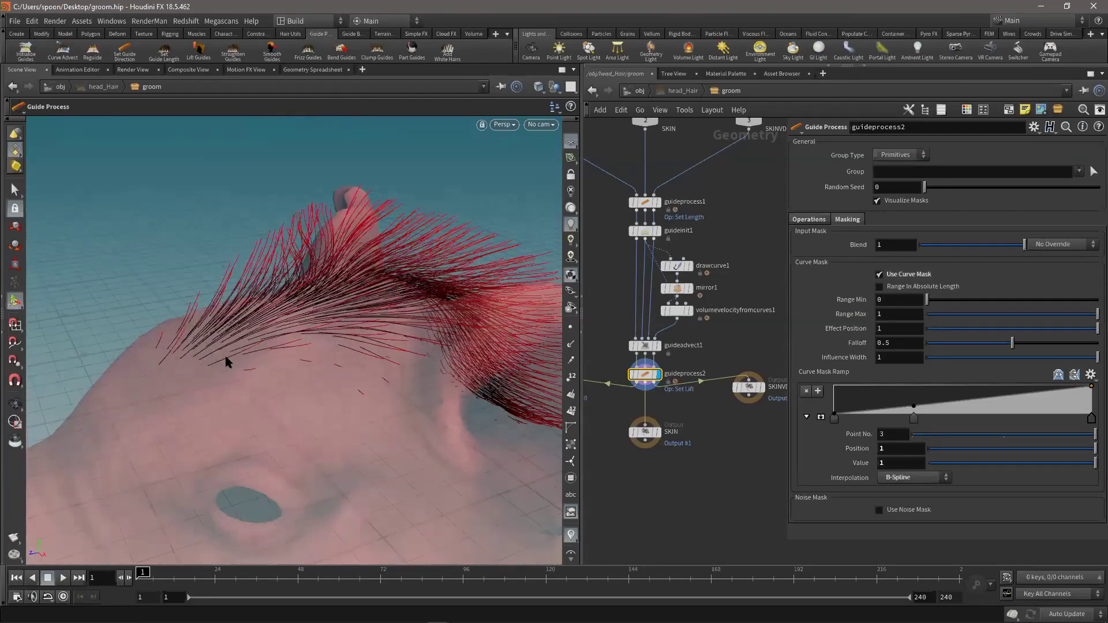
pyautogui.keyDown('alt'); pyautogui.moveTo(420, 312); pyautogui.dragTo(298, 396); pyautogui.keyUp('alt')
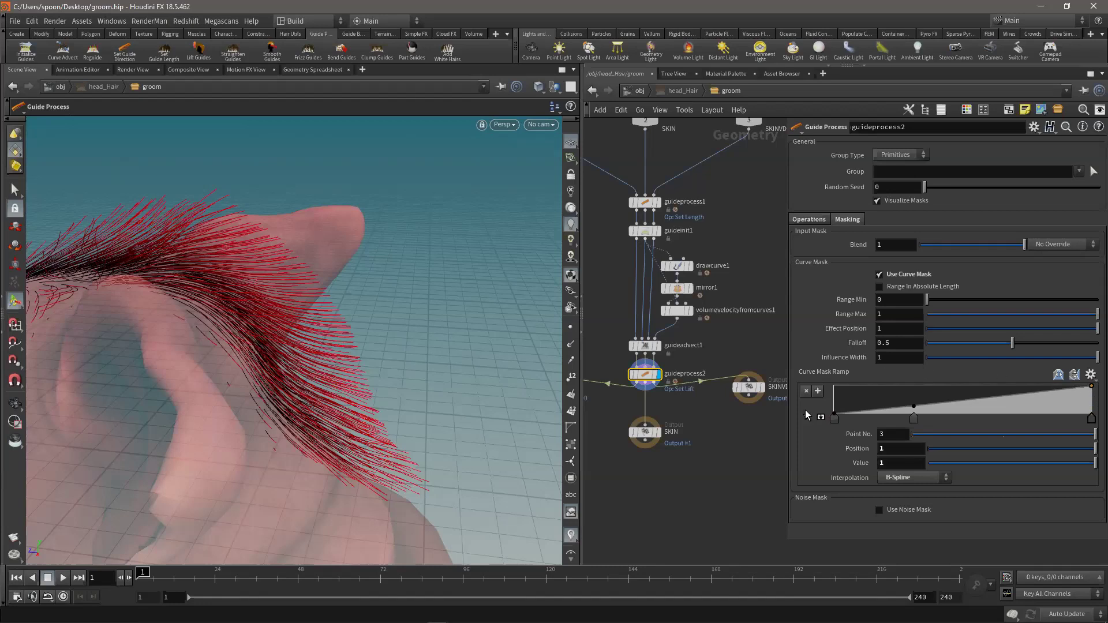
# - Reshape the curve mask ramp with its first point at 1, its last point lowered and its middle point raised
pyautogui.moveTo(833, 412); pyautogui.dragTo(834, 385)
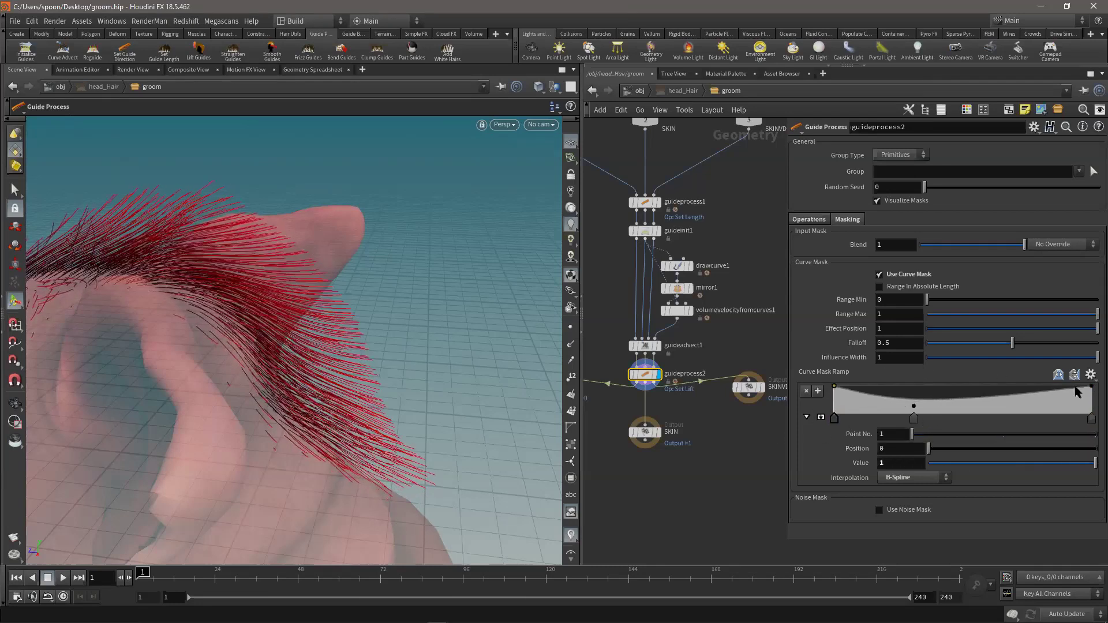
pyautogui.moveTo(1090, 387); pyautogui.dragTo(1094, 422)
pyautogui.press('Escape')
pyautogui.moveTo(272, 358); pyautogui.dragTo(520, 381)
pyautogui.moveTo(916, 407); pyautogui.dragTo(936, 394)
pyautogui.moveTo(925, 388); pyautogui.dragTo(967, 388)
pyautogui.moveTo(392, 304); pyautogui.dragTo(427, 315)
# - Set the Set Lift blend to 0.426 and check the masked lift from around the head
pyautogui.click(808, 220)
pyautogui.moveTo(1044, 296); pyautogui.dragTo(1012, 296)
pyautogui.click(1013, 297)
pyautogui.press('Escape')
pyautogui.moveTo(354, 299); pyautogui.dragTo(167, 288)
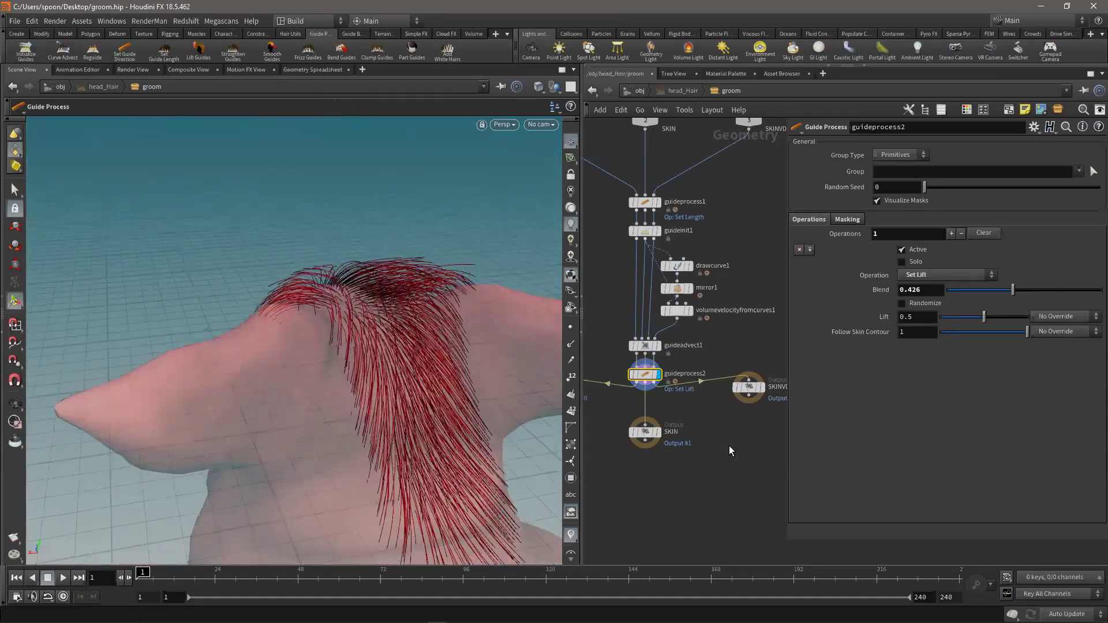
pyautogui.keyDown('alt'); pyautogui.moveTo(307, 327); pyautogui.dragTo(614, 294); pyautogui.keyUp('alt')
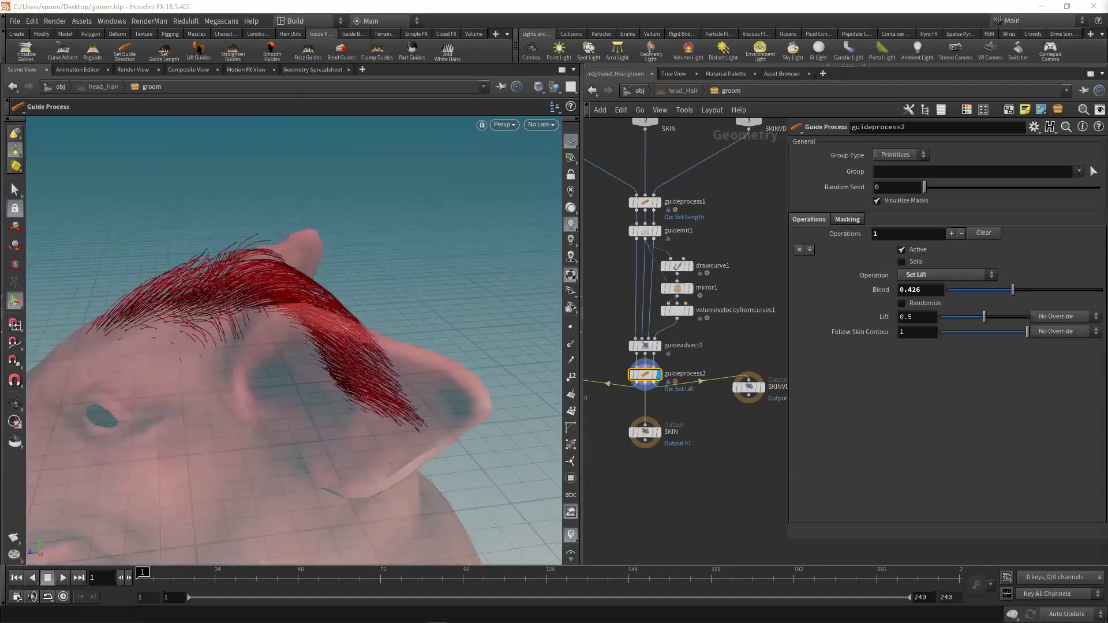
pyautogui.keyDown('alt'); pyautogui.moveTo(246, 268); pyautogui.dragTo(361, 284); pyautogui.keyUp('alt')
pyautogui.keyDown('alt'); pyautogui.moveTo(361, 284); pyautogui.dragTo(379, 350, button='right'); pyautogui.keyUp('alt')
pyautogui.keyDown('alt'); pyautogui.moveTo(336, 344); pyautogui.dragTo(329, 282); pyautogui.keyUp('alt')
# - Add a Guide Groom node with the Screen Brush after guideprocess2 and set the brush radius to 0.203406
pyautogui.click(352, 34)
pyautogui.moveTo(339, 240)
pyautogui.mouseDown()
pyautogui.moveTo(364, 252)
pyautogui.moveTo(275, 146)
pyautogui.moveTo(269, 107)
pyautogui.mouseUp()
pyautogui.press('Return')
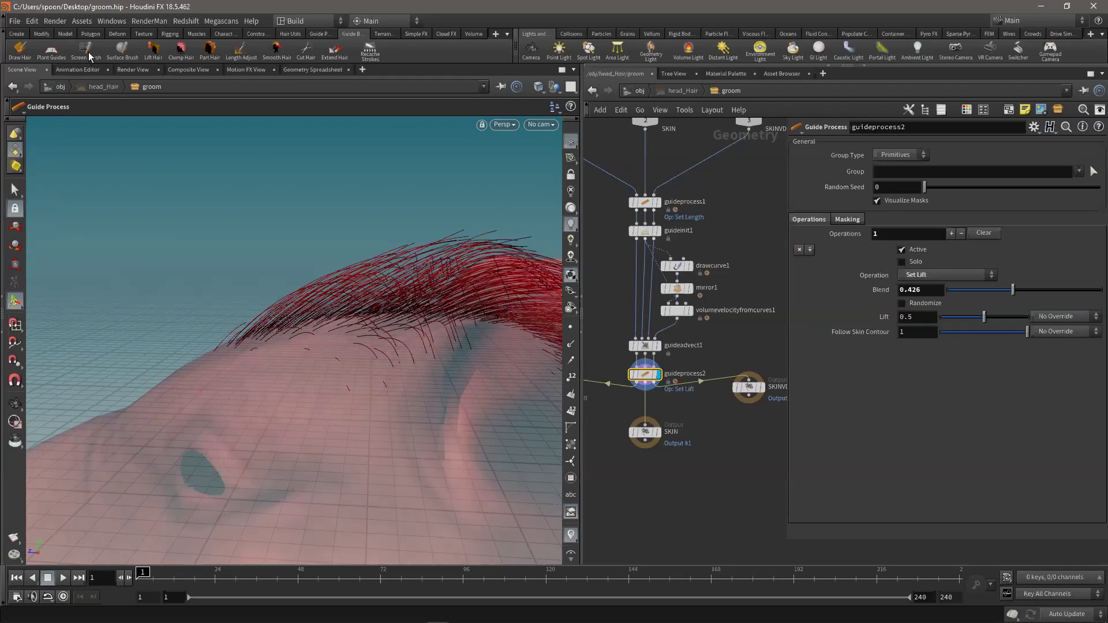
pyautogui.moveTo(308, 303)
pyautogui.keyDown('alt'); pyautogui.mouseDown()
pyautogui.moveTo(322, 299)
pyautogui.moveTo(319, 284)
pyautogui.moveTo(317, 307)
pyautogui.moveTo(299, 308)
pyautogui.moveTo(323, 278)
pyautogui.moveTo(364, 274)
pyautogui.moveTo(368, 245)
pyautogui.mouseUp(); pyautogui.keyUp('alt')
pyautogui.scroll(5, 299, 308)
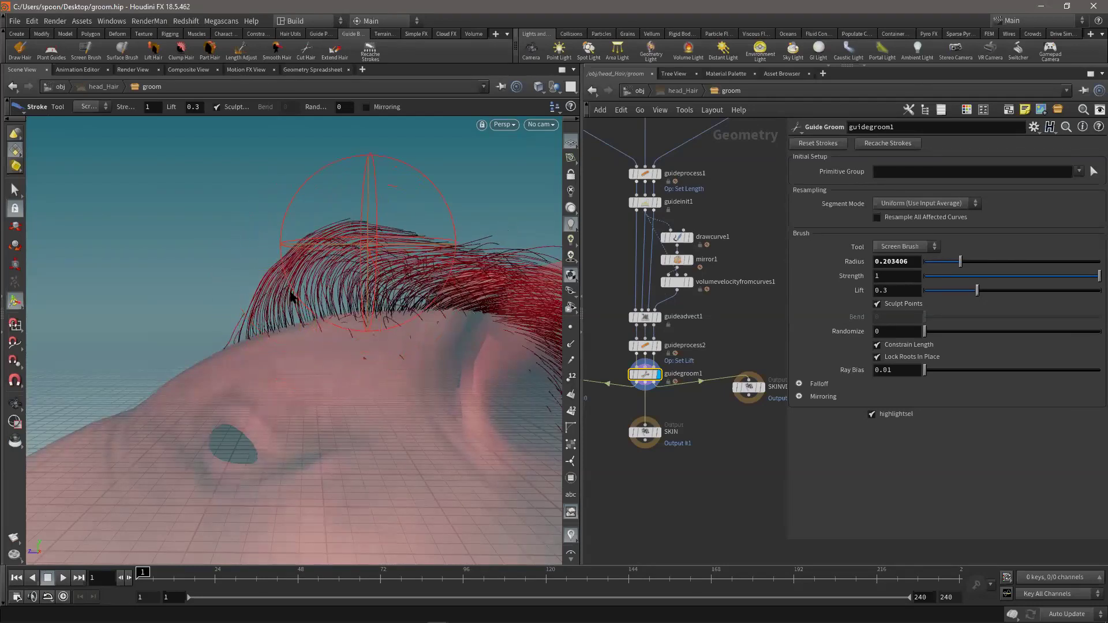
# - Try combing the forehead guides upward with the Screen Brush, and reset the strokes
pyautogui.moveTo(264, 294)
pyautogui.mouseDown()
pyautogui.moveTo(324, 267)
pyautogui.moveTo(403, 263)
pyautogui.moveTo(408, 244)
pyautogui.moveTo(339, 234)
pyautogui.moveTo(333, 214)
pyautogui.moveTo(452, 238)
pyautogui.mouseUp()
pyautogui.moveTo(271, 270)
pyautogui.keyDown('alt'); pyautogui.mouseDown()
pyautogui.moveTo(369, 288)
pyautogui.moveTo(371, 327)
pyautogui.moveTo(358, 311)
pyautogui.moveTo(432, 316)
pyautogui.moveTo(421, 297)
pyautogui.moveTo(303, 273)
pyautogui.moveTo(338, 278)
pyautogui.mouseUp(); pyautogui.keyUp('alt')
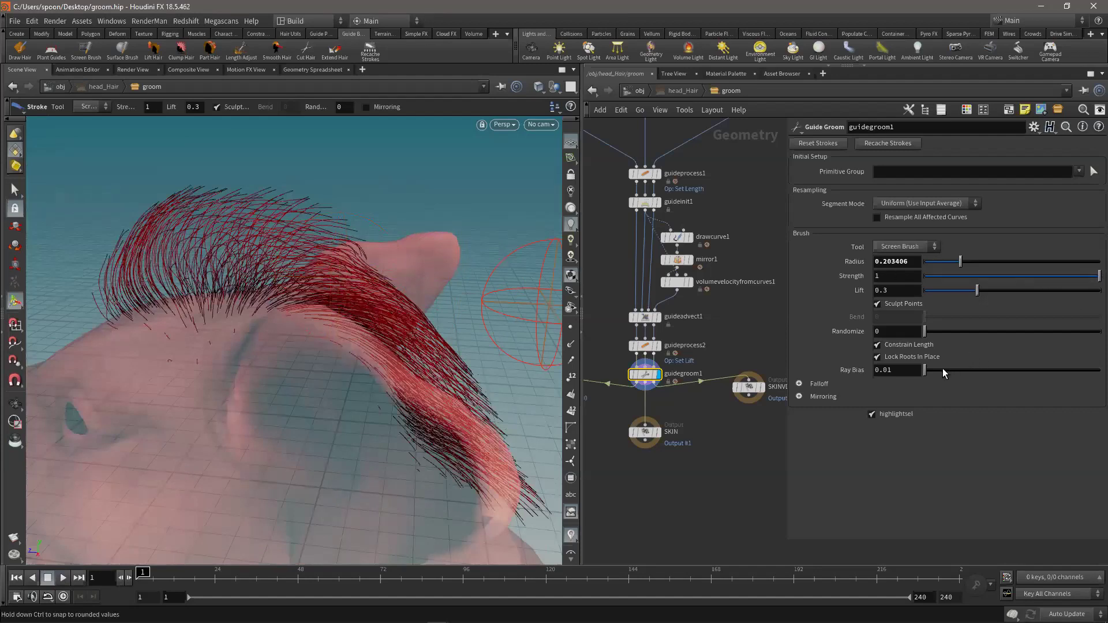
pyautogui.moveTo(321, 259)
pyautogui.keyDown('alt'); pyautogui.mouseDown()
pyautogui.moveTo(350, 260)
pyautogui.moveTo(292, 267)
pyautogui.moveTo(598, 378)
pyautogui.moveTo(309, 248)
pyautogui.moveTo(272, 247)
pyautogui.moveTo(299, 245)
pyautogui.moveTo(415, 281)
pyautogui.moveTo(415, 255)
pyautogui.moveTo(351, 228)
pyautogui.moveTo(363, 254)
pyautogui.mouseUp(); pyautogui.keyUp('alt')
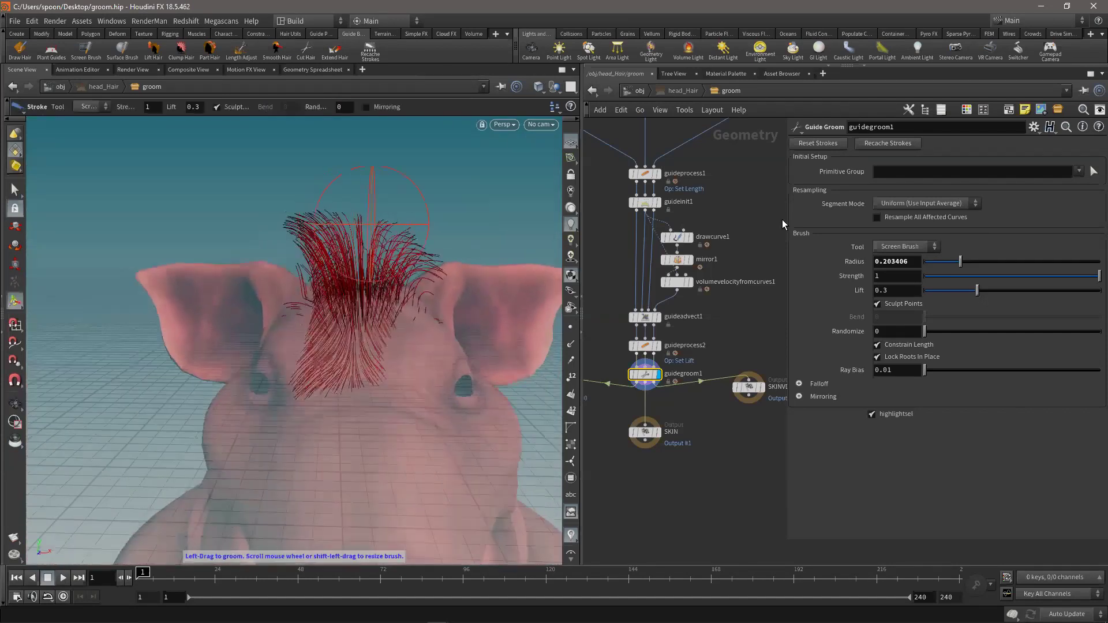
pyautogui.click(824, 144)
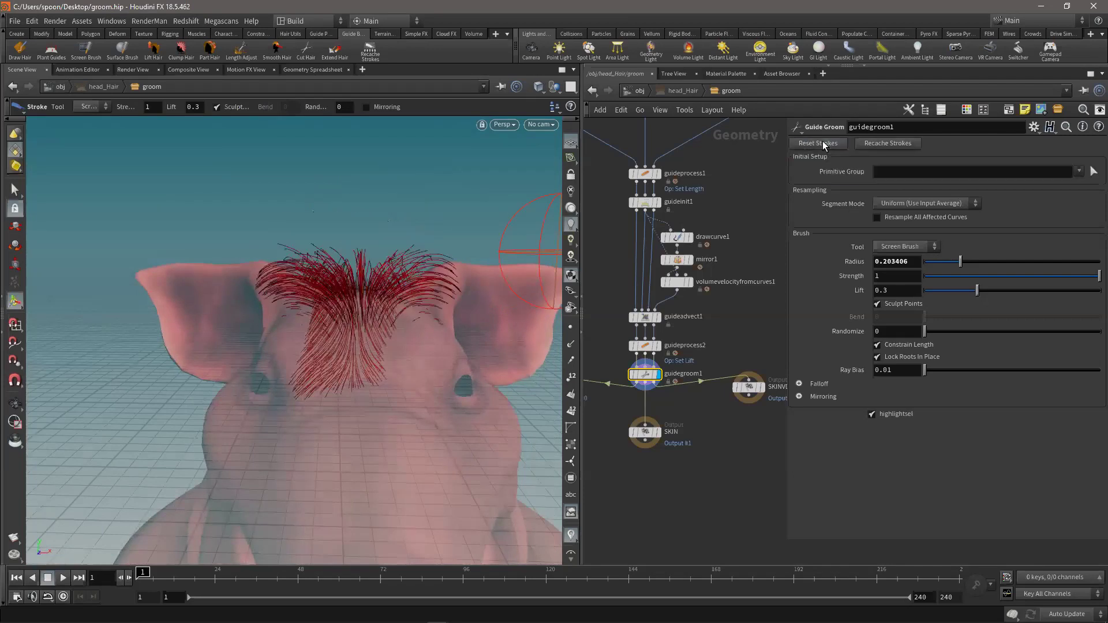
# - Set the Screen Brush radius to 0.184141 and comb the forehead guides upward from the front
pyautogui.moveTo(406, 305)
pyautogui.keyDown('alt'); pyautogui.mouseDown()
pyautogui.moveTo(413, 292)
pyautogui.moveTo(398, 295)
pyautogui.moveTo(395, 277)
pyautogui.moveTo(360, 275)
pyautogui.mouseUp(); pyautogui.keyUp('alt')
pyautogui.scroll(5, 359, 291)
pyautogui.scroll(-8, 306, 294)
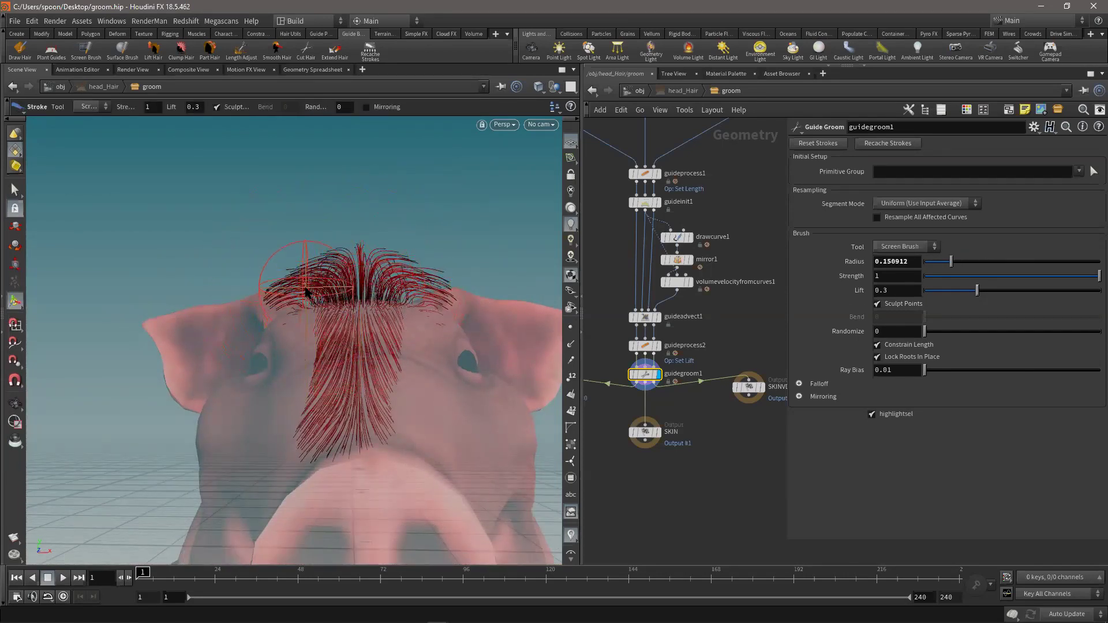
pyautogui.press('space')
pyautogui.moveTo(414, 277)
pyautogui.mouseDown()
pyautogui.moveTo(215, 296)
pyautogui.moveTo(288, 313)
pyautogui.moveTo(313, 309)
pyautogui.moveTo(310, 298)
pyautogui.mouseUp()
pyautogui.scroll(2, 324, 291)
pyautogui.moveTo(370, 289); pyautogui.dragTo(425, 224)
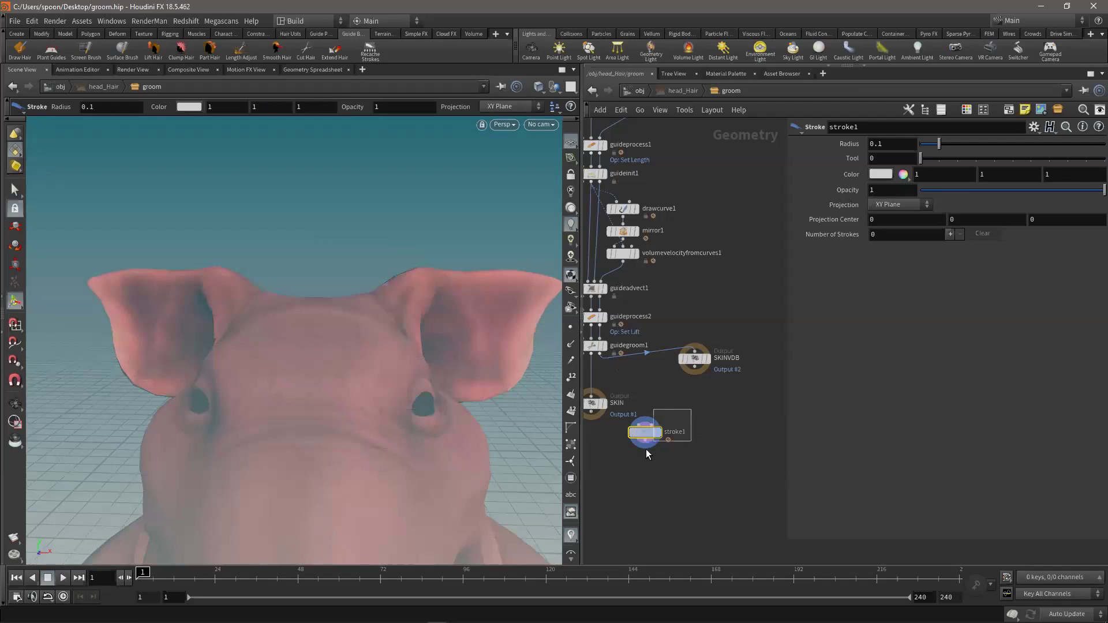
# - Delete the stray stroke1 node, inspect the combed guides from the side and reactivate the guidegroom1 Screen Brush
pyautogui.press('Delete')
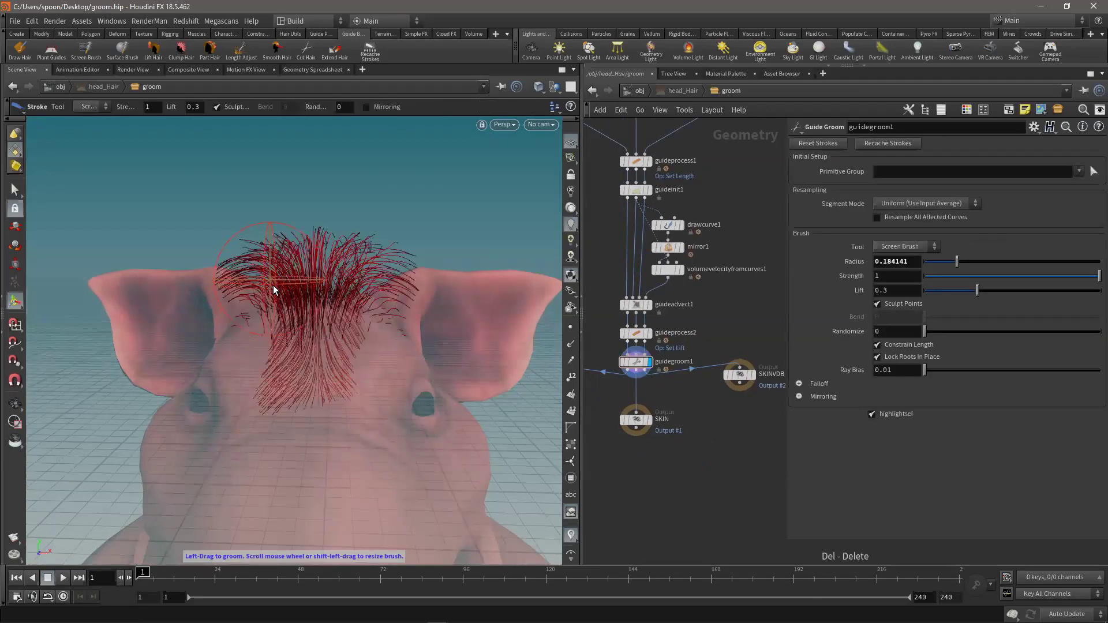
pyautogui.press('space')
pyautogui.moveTo(354, 267); pyautogui.dragTo(300, 270)
pyautogui.moveTo(405, 258); pyautogui.dragTo(396, 323, button='right')
pyautogui.moveTo(396, 324); pyautogui.dragTo(343, 316)
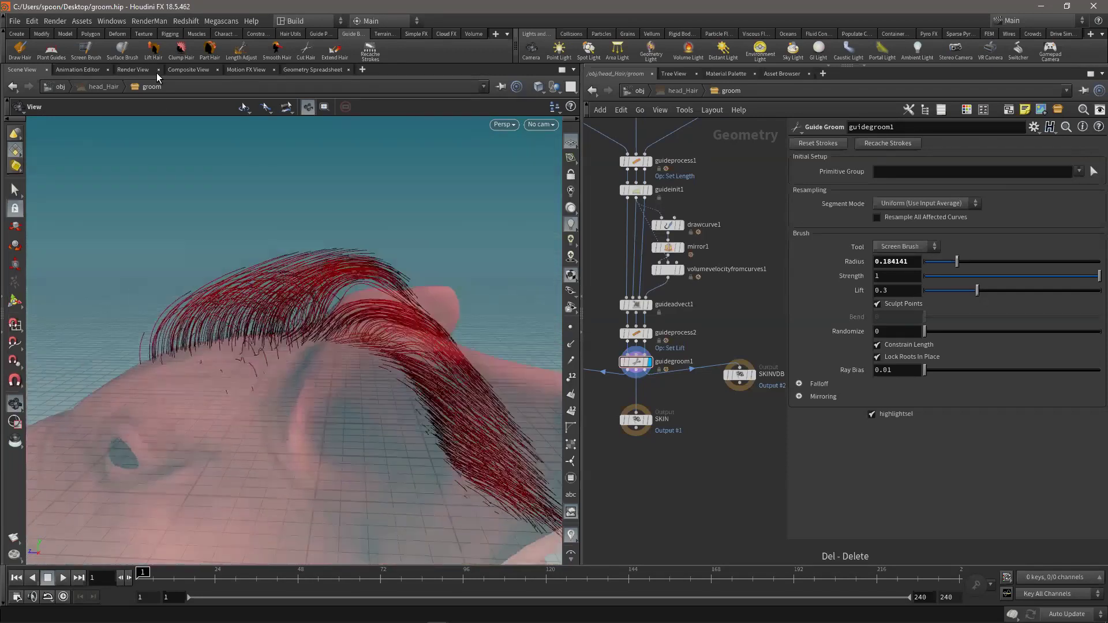
pyautogui.moveTo(634, 367); pyautogui.dragTo(633, 375)
pyautogui.press('Return')
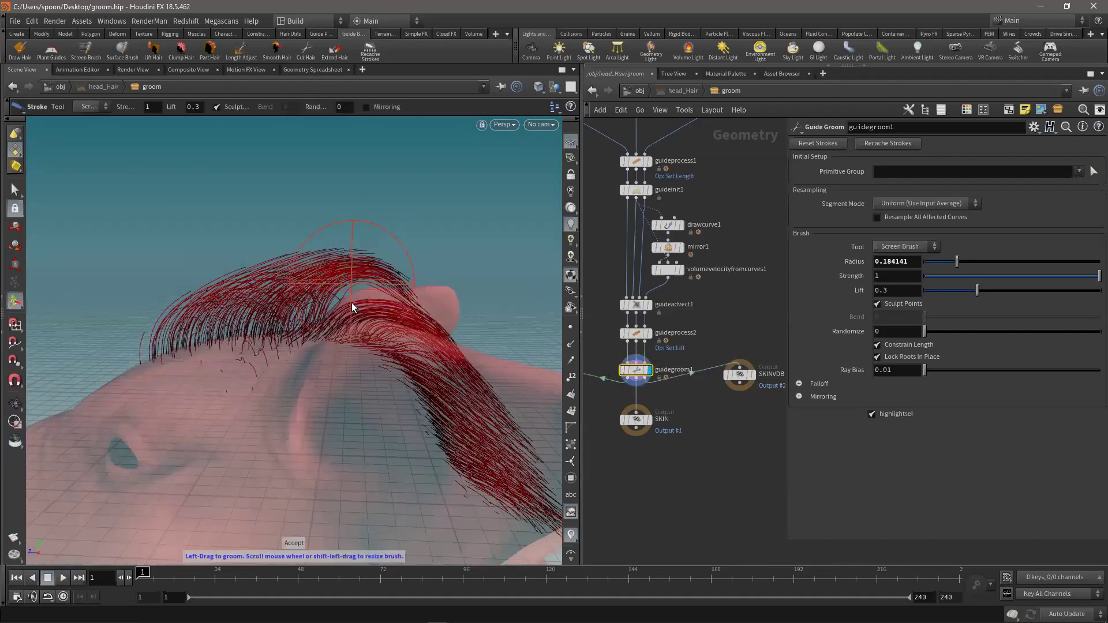
# - Reduce the Screen Brush radius to 0.0830693, comb the raised guides in front of the ear, and leave the brush to inspect them
pyautogui.scroll(-3, 354, 301)
pyautogui.scroll(-2, 359, 314)
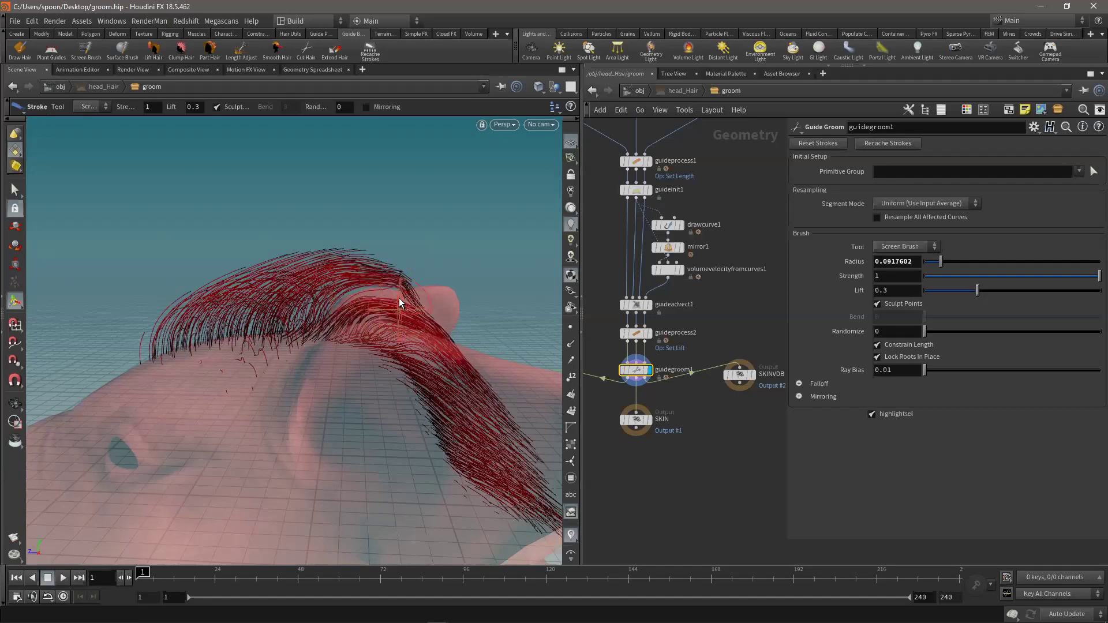
pyautogui.moveTo(389, 281)
pyautogui.mouseDown()
pyautogui.moveTo(333, 306)
pyautogui.moveTo(382, 304)
pyautogui.moveTo(366, 295)
pyautogui.moveTo(404, 289)
pyautogui.moveTo(426, 303)
pyautogui.mouseUp()
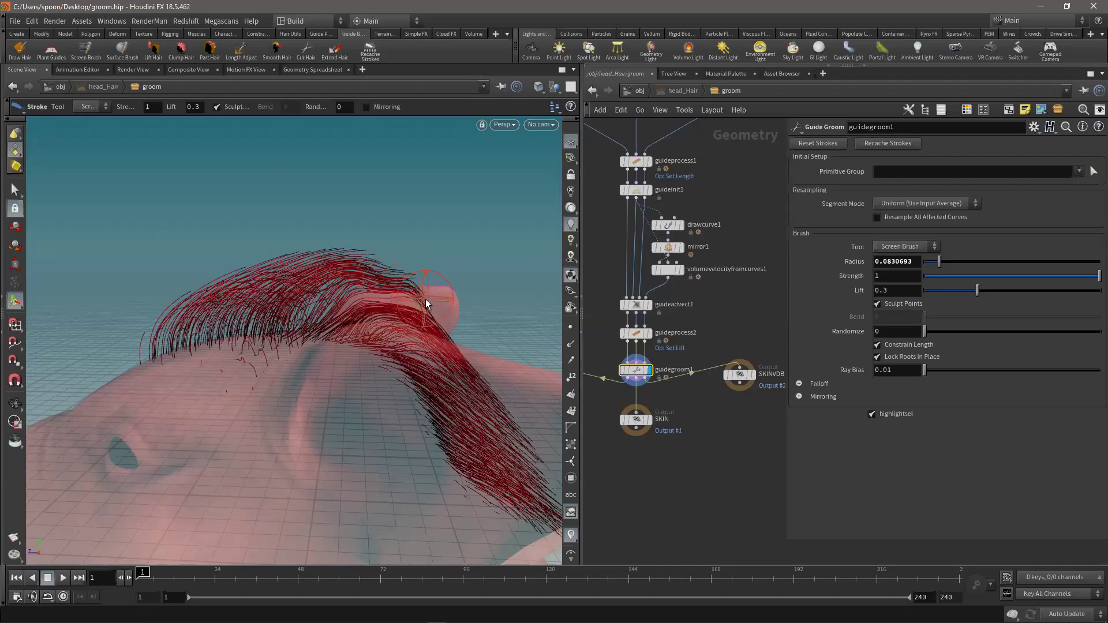
pyautogui.press('Escape')
pyautogui.moveTo(351, 284)
pyautogui.mouseDown()
pyautogui.moveTo(432, 296)
pyautogui.moveTo(375, 299)
pyautogui.moveTo(421, 292)
pyautogui.moveTo(329, 277)
pyautogui.moveTo(231, 284)
pyautogui.moveTo(298, 260)
pyautogui.mouseUp()
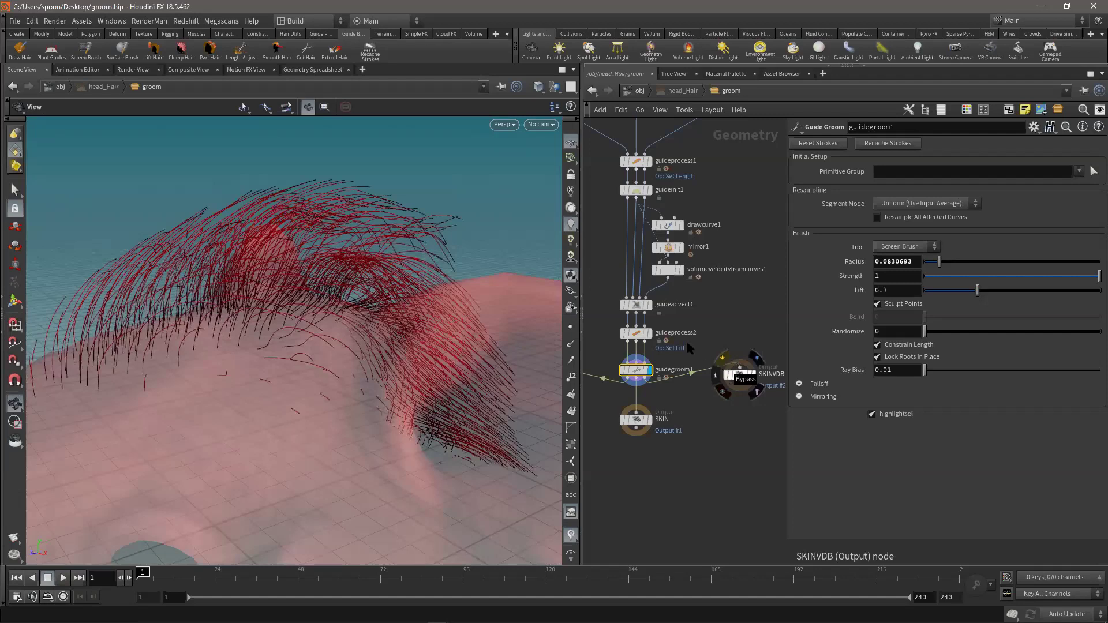
pyautogui.click(314, 34)
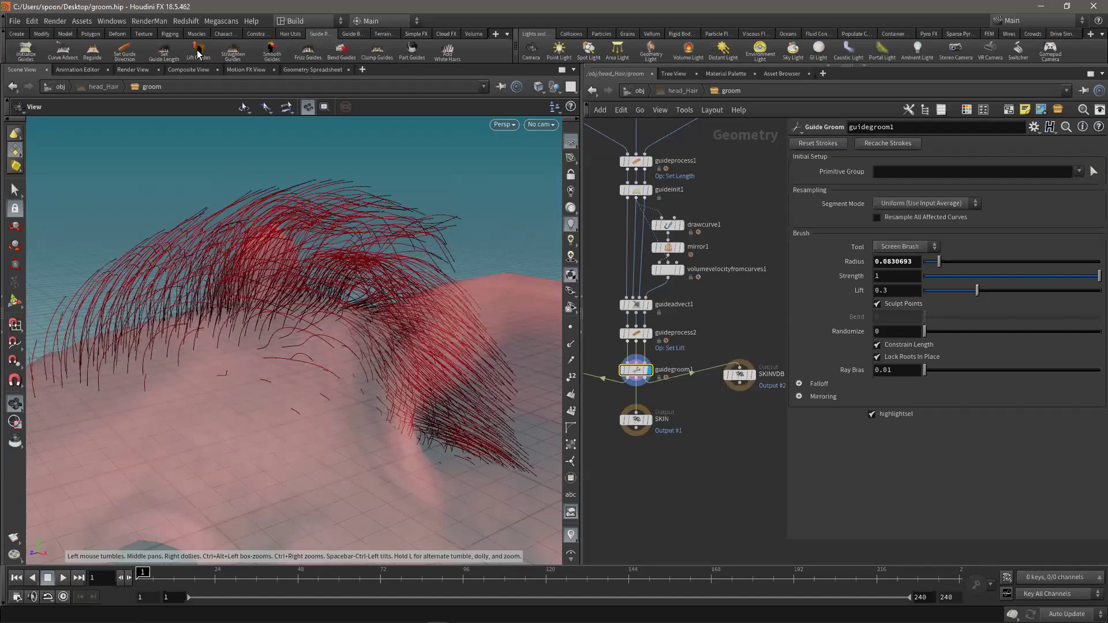
pyautogui.moveTo(715, 495); pyautogui.dragTo(729, 457, button='middle')
pyautogui.scroll(1, 730, 457)
pyautogui.moveTo(700, 412); pyautogui.dragTo(761, 408, button='middle')
pyautogui.scroll(1, 701, 400)
pyautogui.scroll(-1, 701, 400)
pyautogui.moveTo(688, 321); pyautogui.dragTo(673, 343, button='middle')
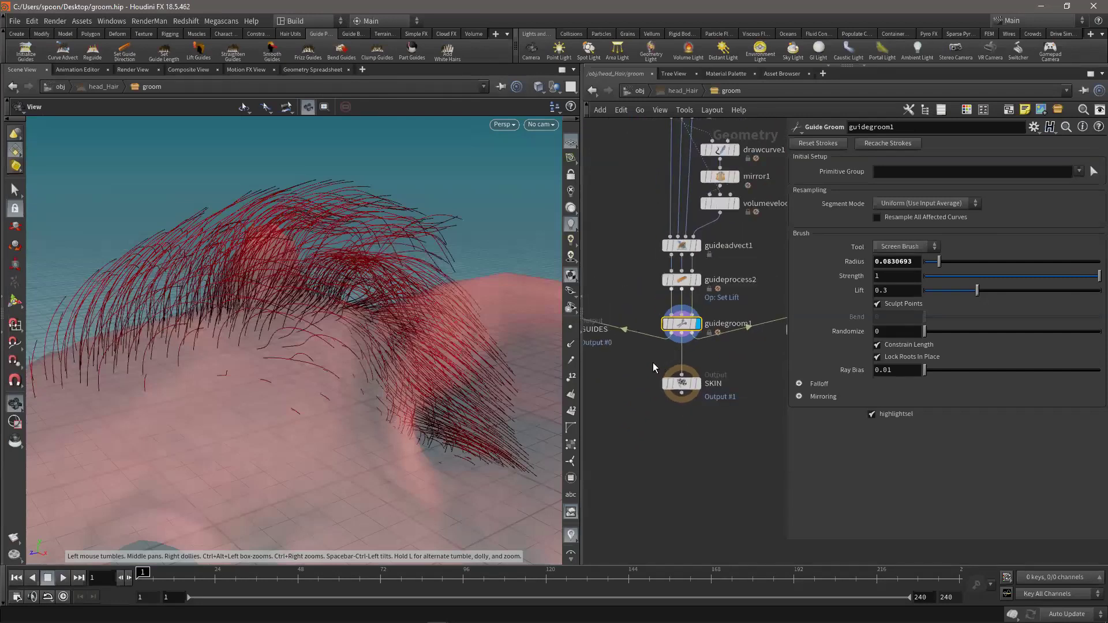
pyautogui.press('Tab')
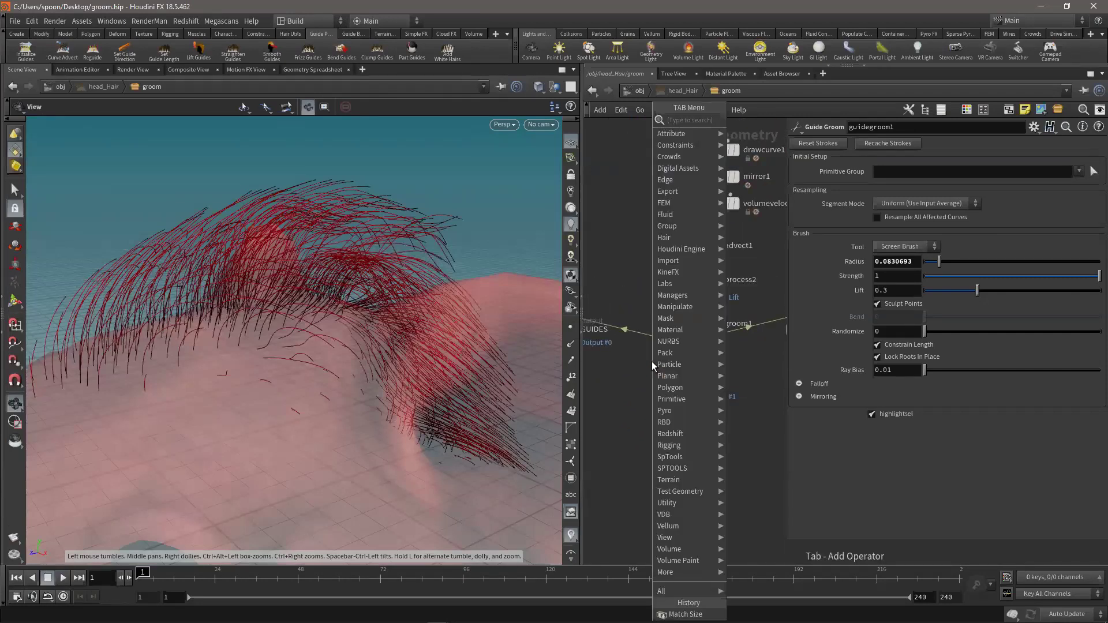
pyautogui.write('gep')
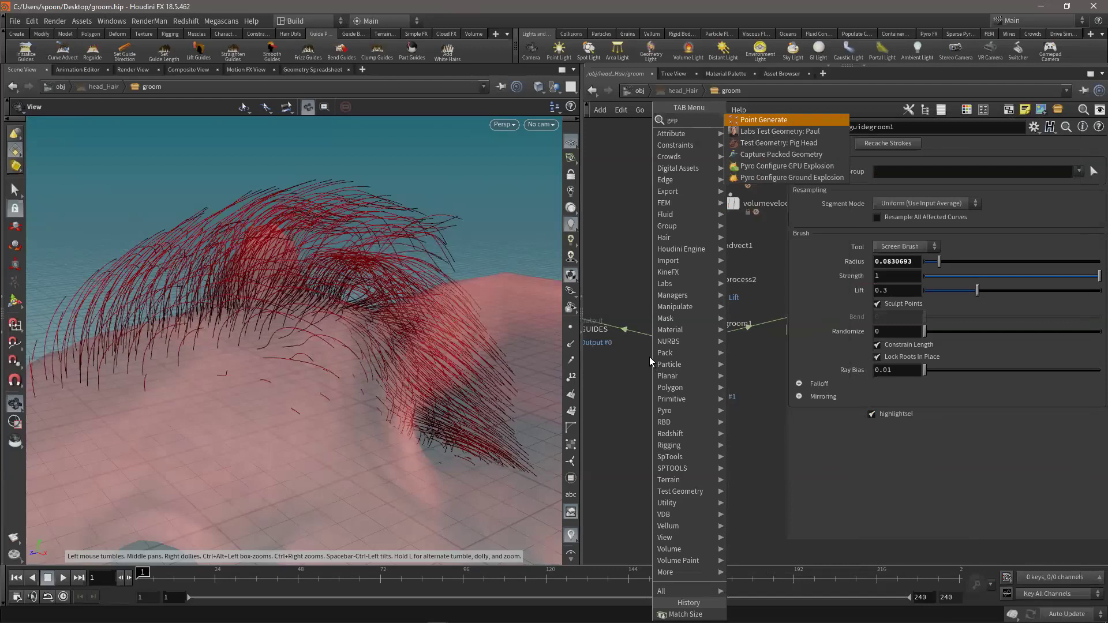
pyautogui.press('Escape')
# - Insert a Guide Process (Frizz) node between guidegroom1 and the SKIN output and display its result
pyautogui.press('Tab')
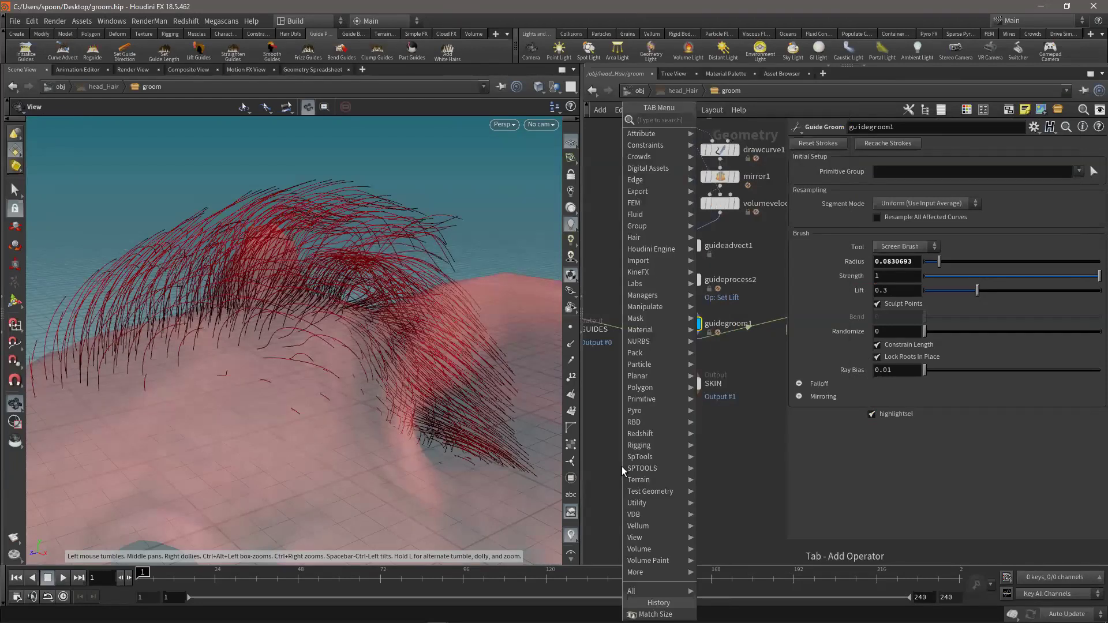
pyautogui.write('guip')
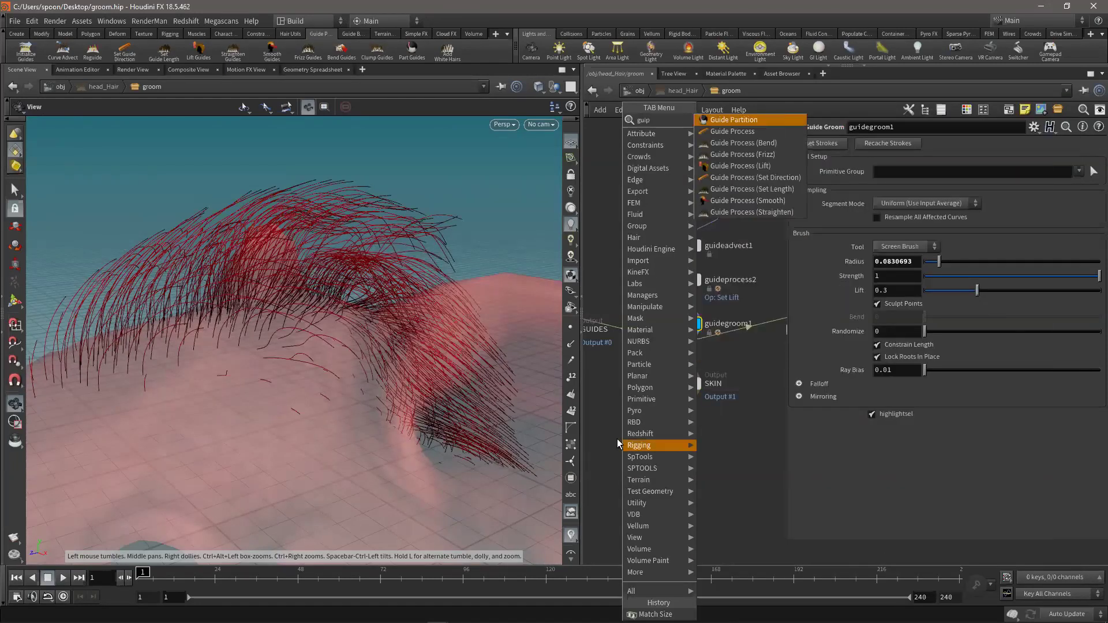
pyautogui.click(757, 154)
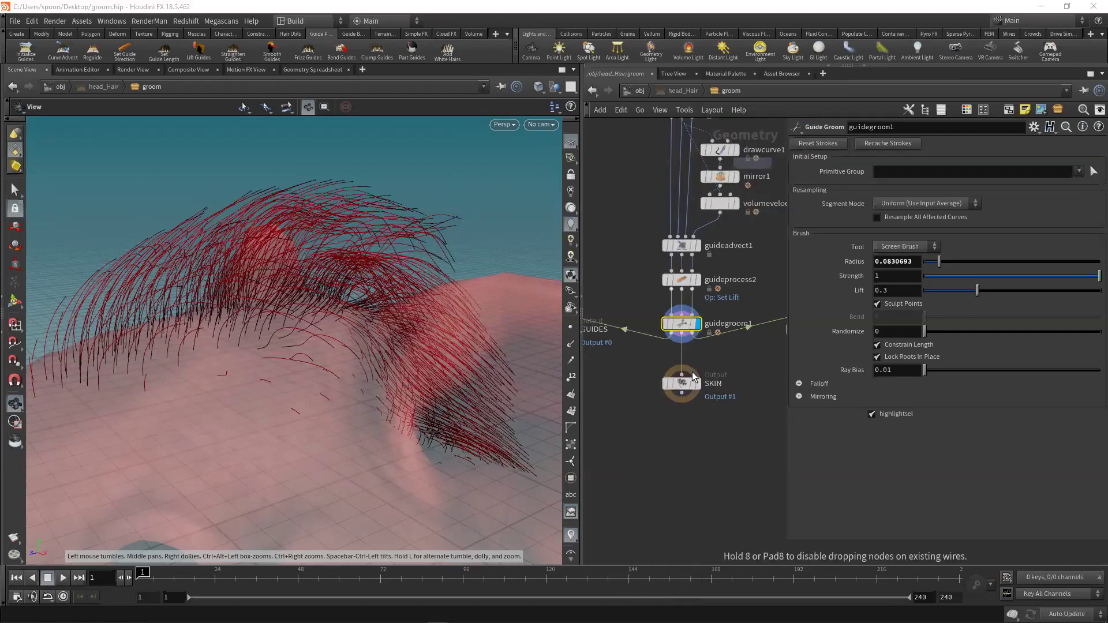
pyautogui.click(684, 366)
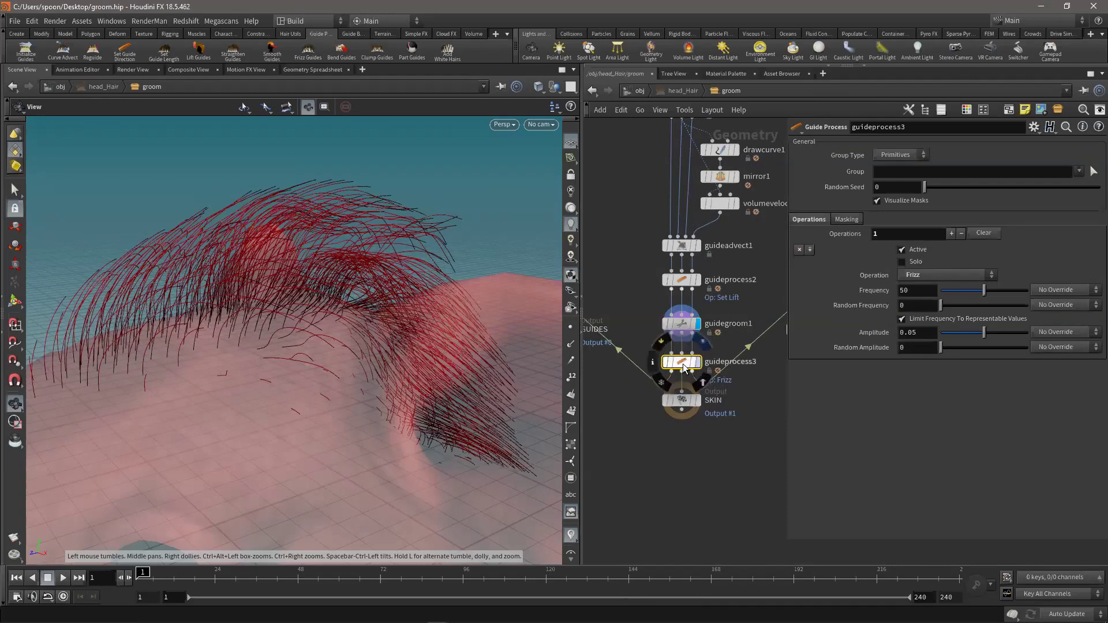
pyautogui.click(697, 362)
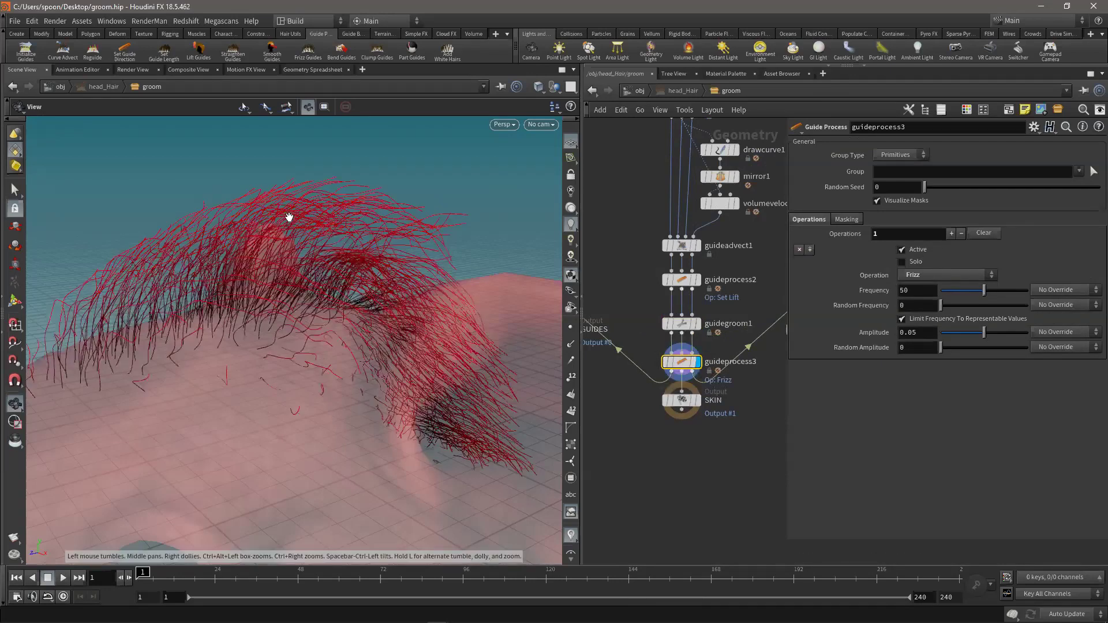
# - Set the frizz Frequency of guideprocess3 to 100 while viewing individual guides up close
pyautogui.moveTo(306, 221); pyautogui.dragTo(232, 354)
pyautogui.moveTo(235, 314); pyautogui.dragTo(214, 359)
pyautogui.moveTo(982, 295)
pyautogui.mouseDown()
pyautogui.moveTo(965, 296)
pyautogui.moveTo(1002, 297)
pyautogui.mouseUp()
pyautogui.moveTo(910, 291); pyautogui.dragTo(925, 290, button='middle')
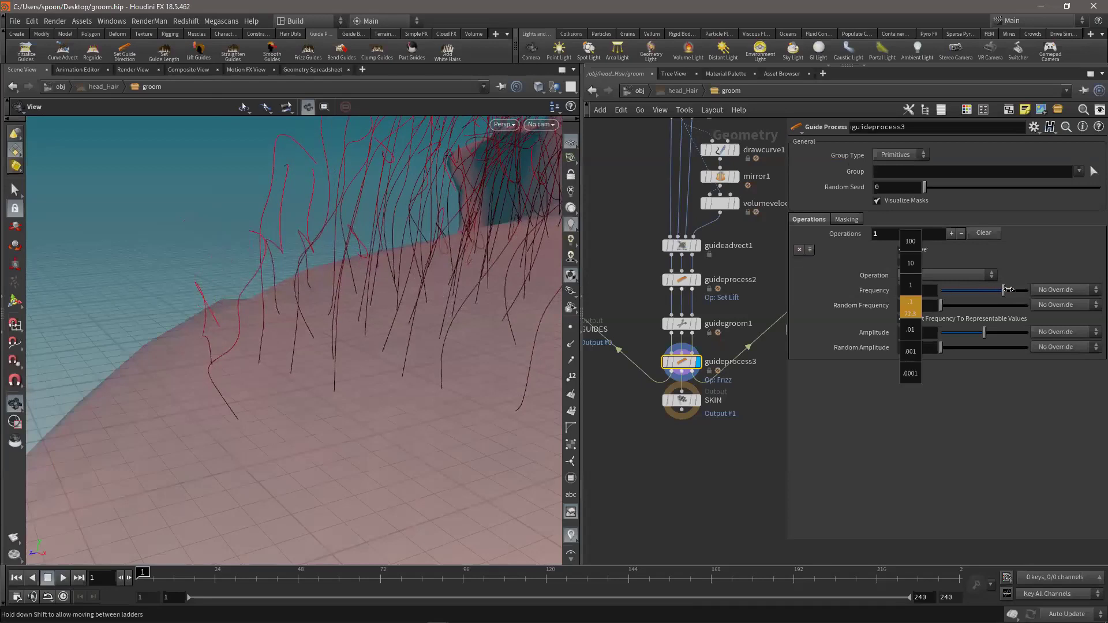
pyautogui.moveTo(1008, 290); pyautogui.dragTo(1015, 290, button='middle')
pyautogui.click(930, 293)
pyautogui.write('100')
pyautogui.press('Return')
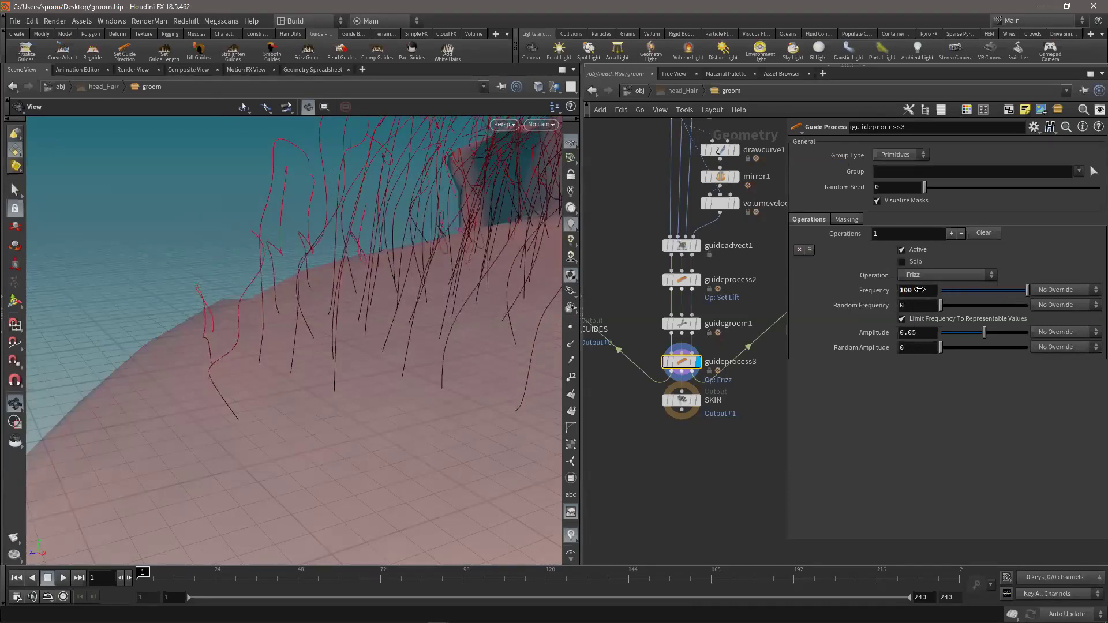
# - Show the guide points in the viewport and set the frizz Frequency of guideprocess3 to 90.7
pyautogui.click(575, 332)
pyautogui.moveTo(227, 292); pyautogui.dragTo(205, 353)
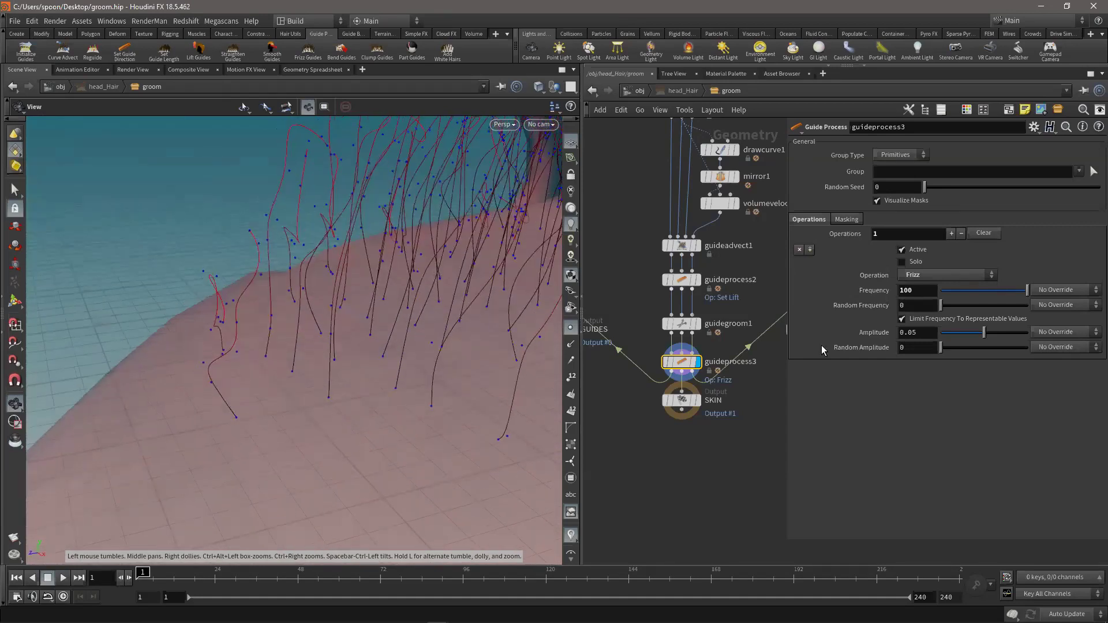
pyautogui.moveTo(1027, 290)
pyautogui.mouseDown()
pyautogui.moveTo(1001, 299)
pyautogui.moveTo(1013, 295)
pyautogui.mouseUp()
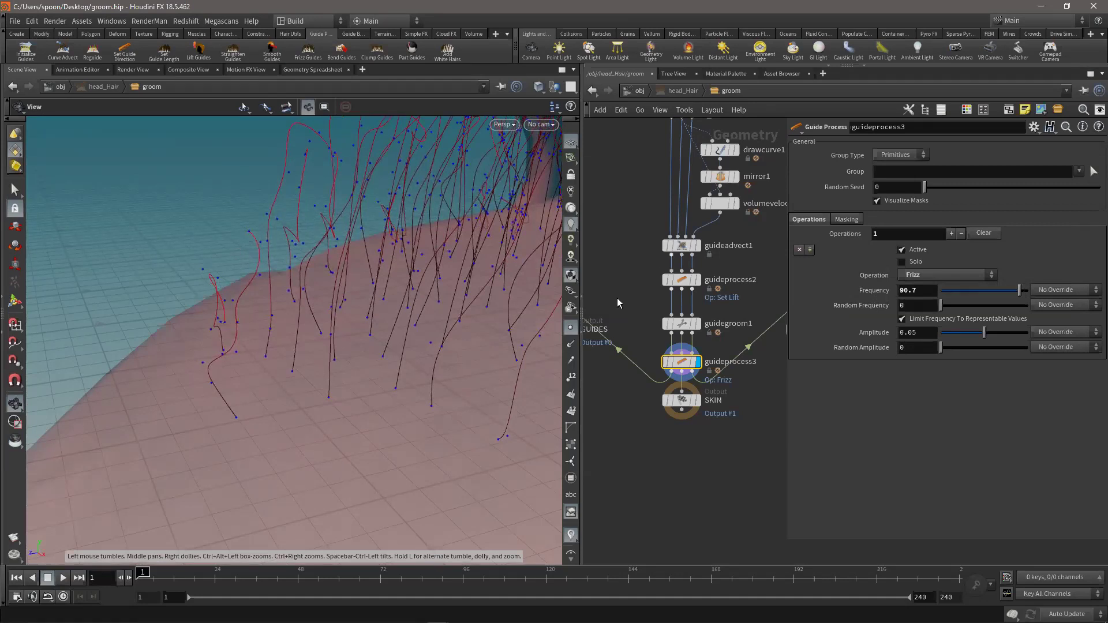
# - Return to the object level, show the points there, and set the head_Hair guide Segments to 16
pyautogui.click(639, 92)
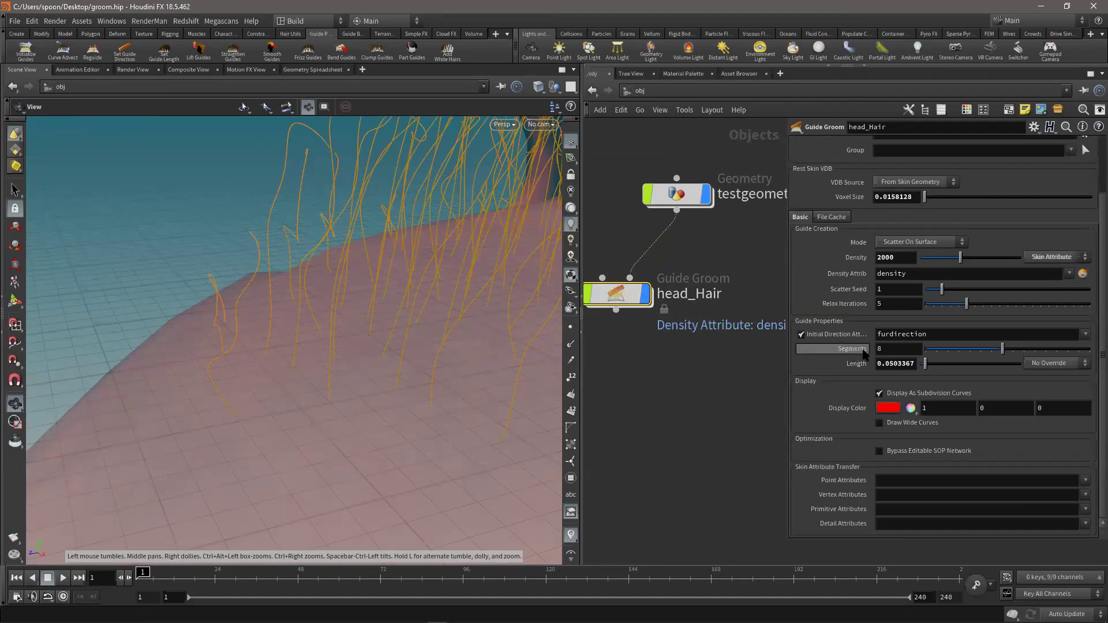
pyautogui.click(570, 327)
pyautogui.moveTo(247, 304); pyautogui.dragTo(316, 292)
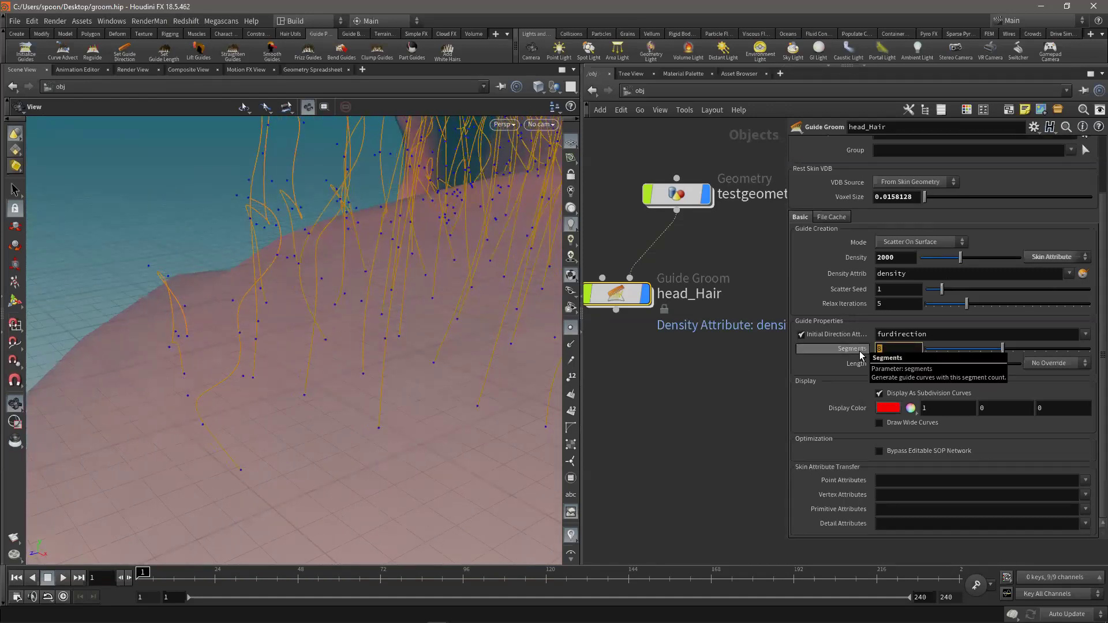
pyautogui.press('Return')
pyautogui.scroll(-3, 675, 398)
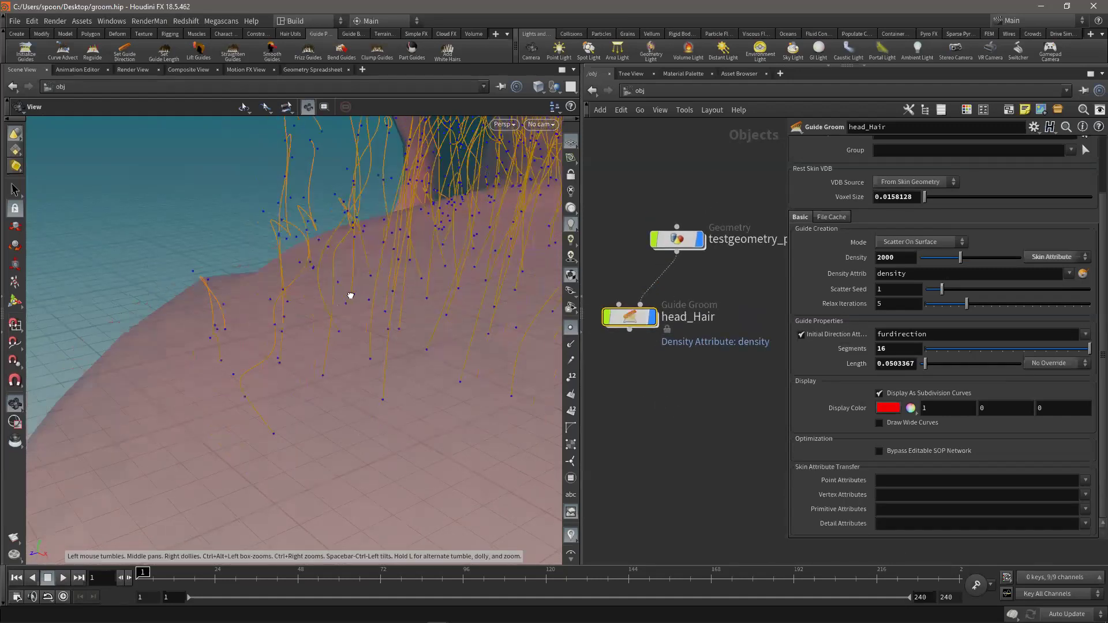
# - Review the node chain inside the head_Hair groom network and check the guide properties at object level
pyautogui.doubleClick(629, 317)
pyautogui.moveTo(620, 278)
pyautogui.mouseDown(button='middle')
pyautogui.moveTo(616, 450)
pyautogui.moveTo(638, 341)
pyautogui.mouseUp(button='middle')
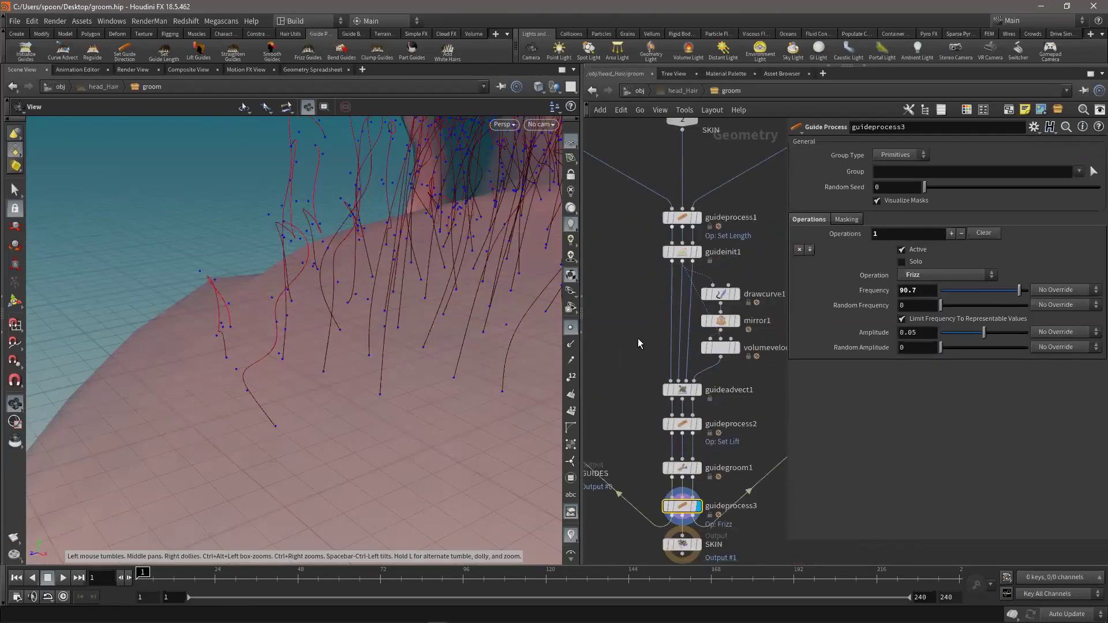
pyautogui.moveTo(659, 560); pyautogui.dragTo(659, 468, button='middle')
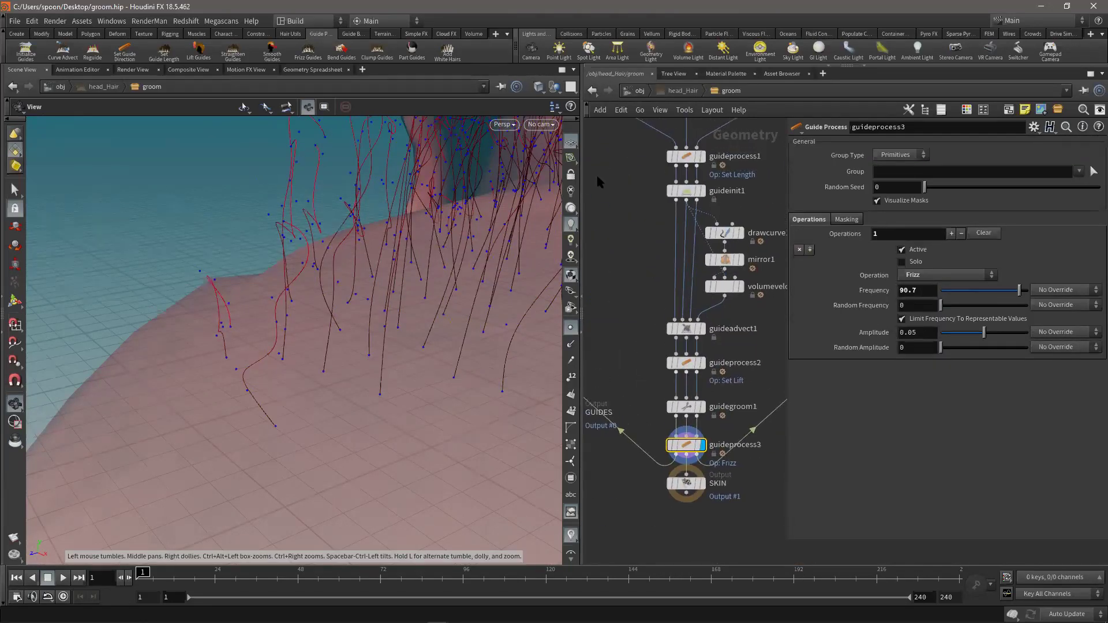
pyautogui.press('u')
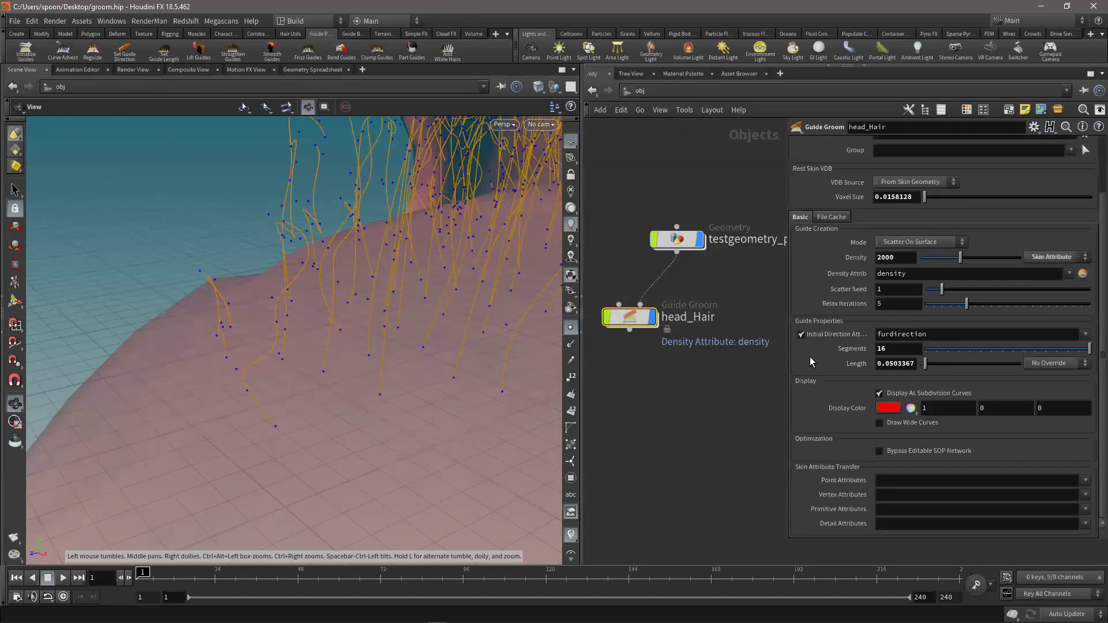
pyautogui.doubleClick(629, 317)
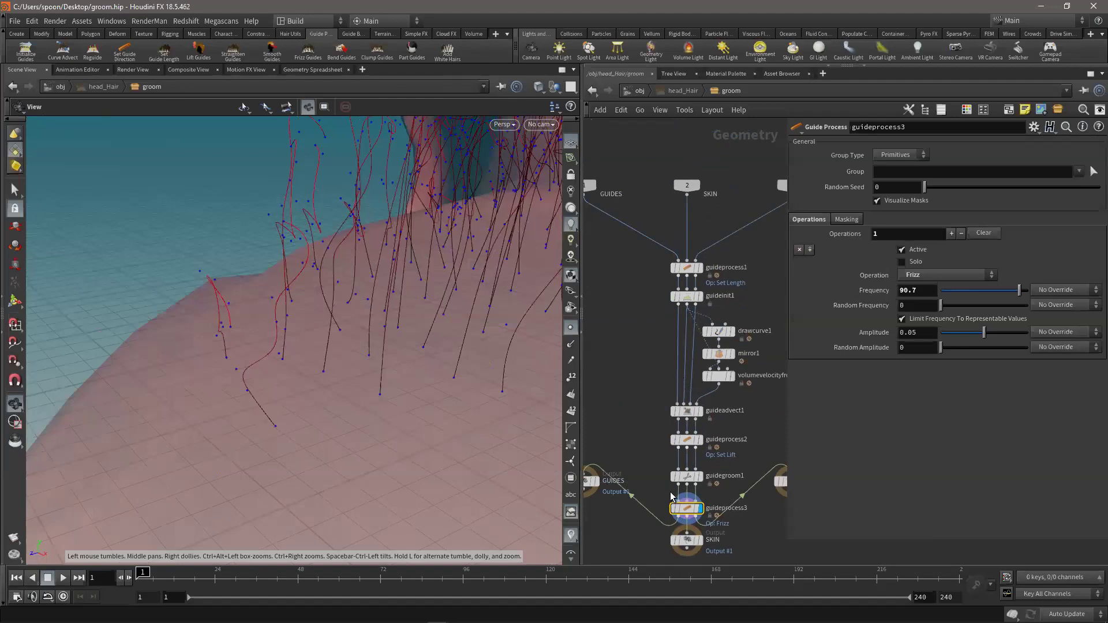
pyautogui.moveTo(641, 297)
pyautogui.mouseDown(button='middle')
pyautogui.moveTo(648, 260)
pyautogui.moveTo(630, 293)
pyautogui.mouseUp(button='middle')
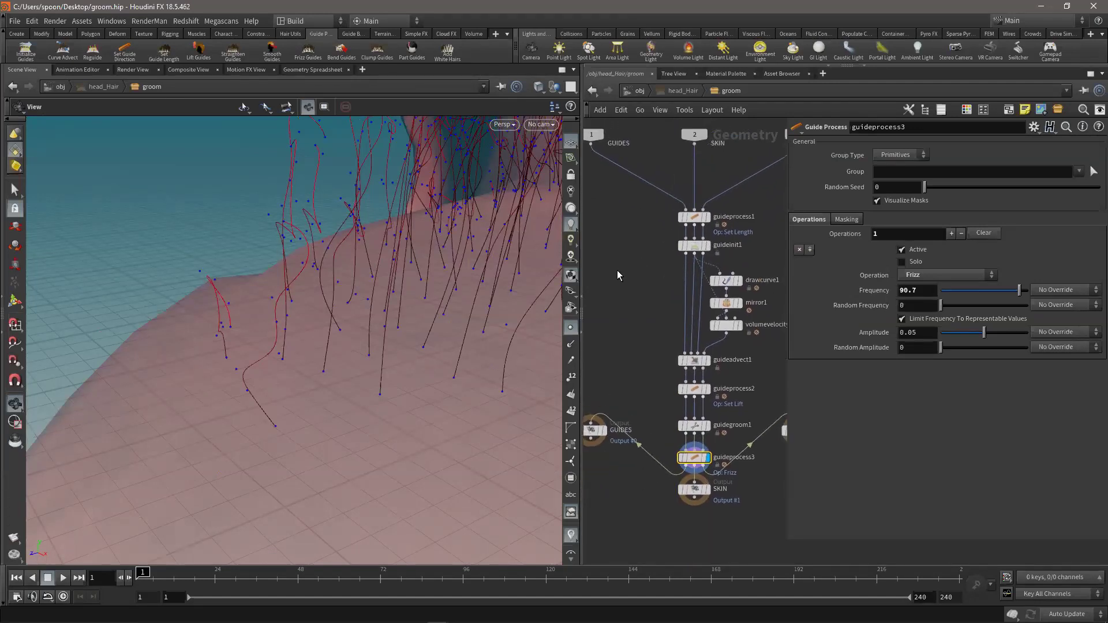
# - Locate the guide brush tools and examine the settings of guideadvect1, guideprocess2 and the drawcurve1 strokes
pyautogui.click(289, 34)
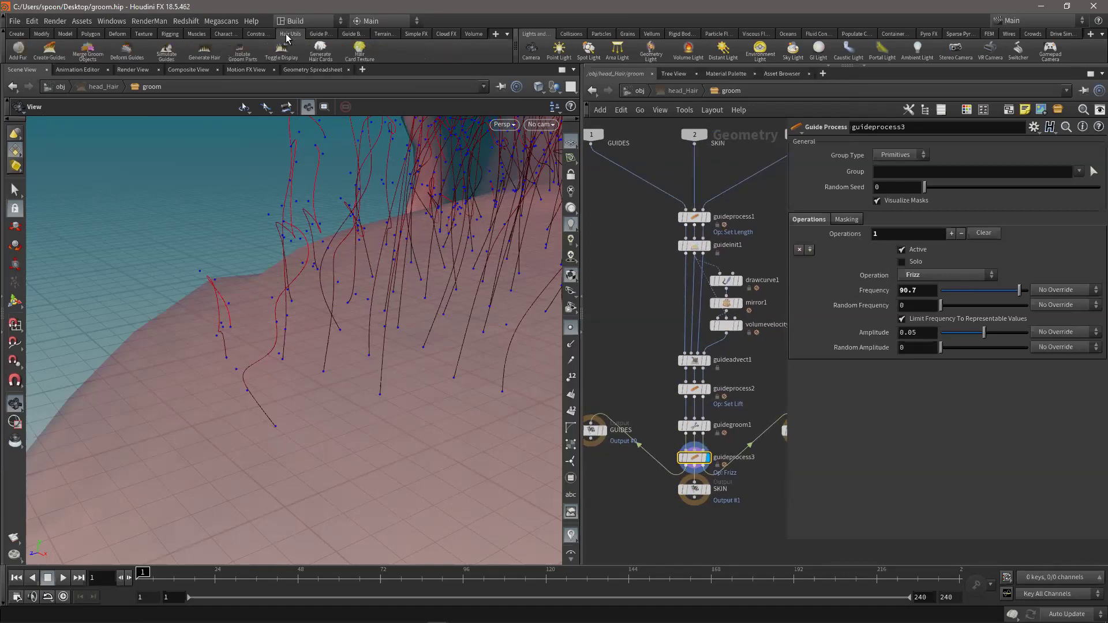
pyautogui.click(350, 34)
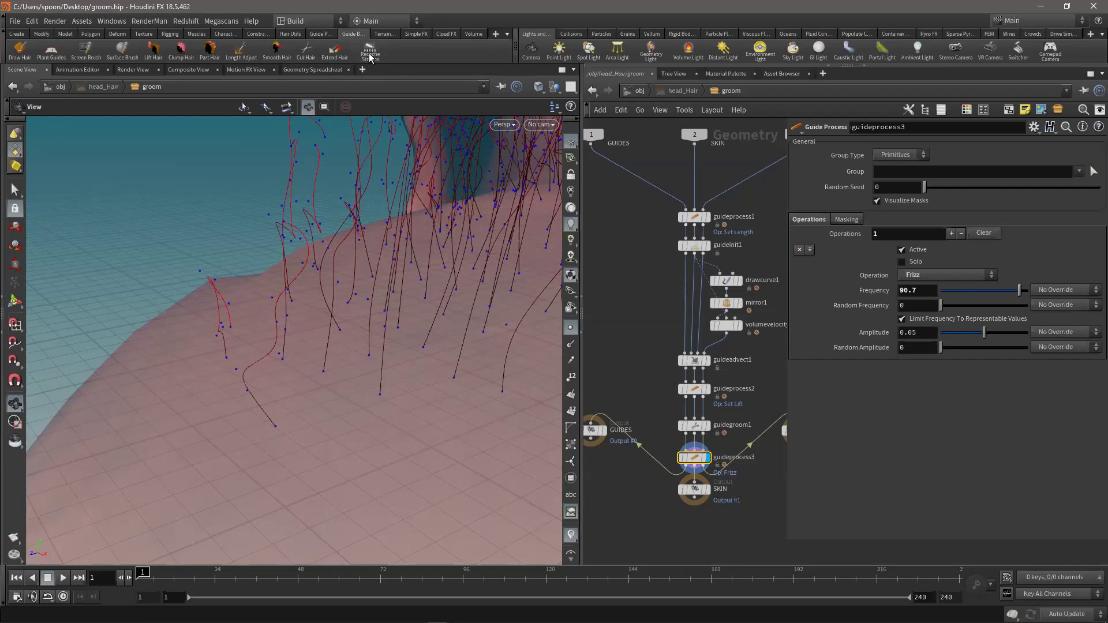
pyautogui.click(694, 361)
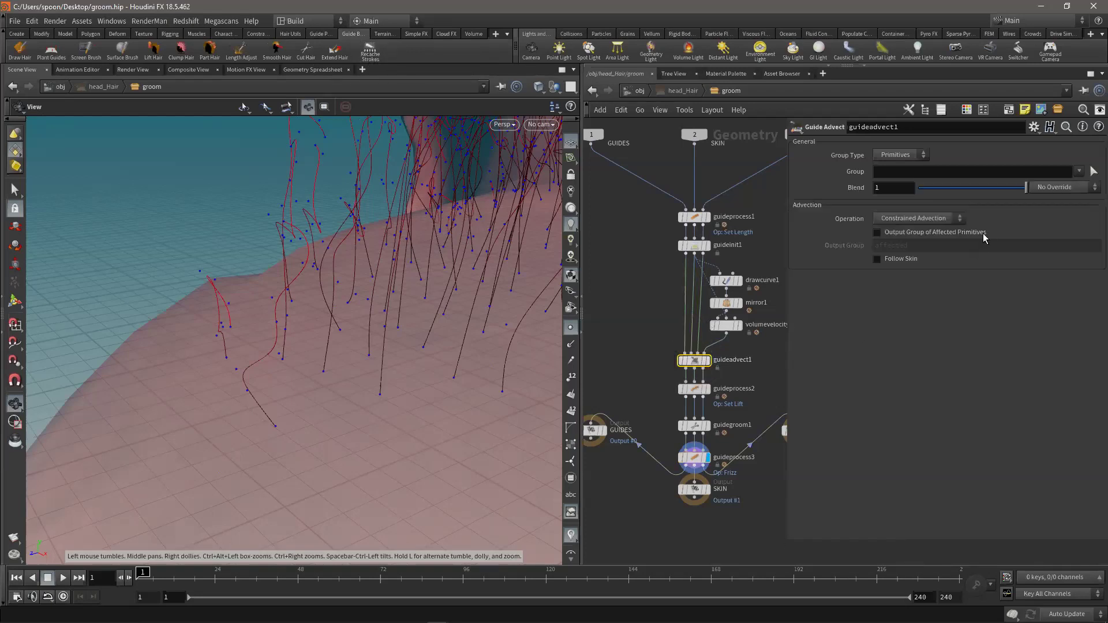
pyautogui.click(713, 397)
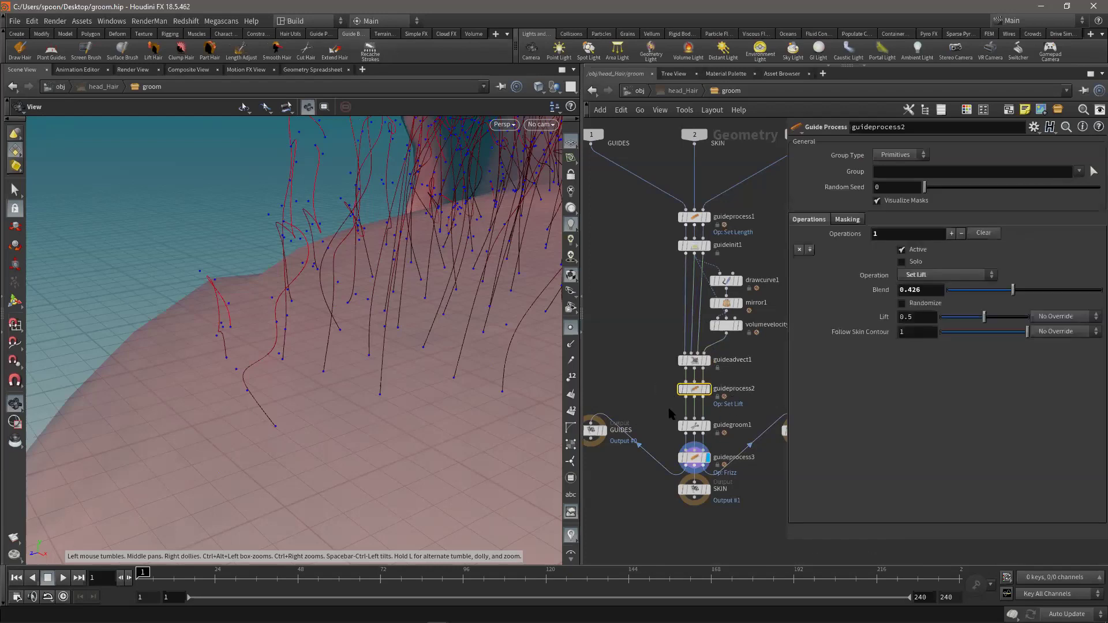
pyautogui.click(726, 281)
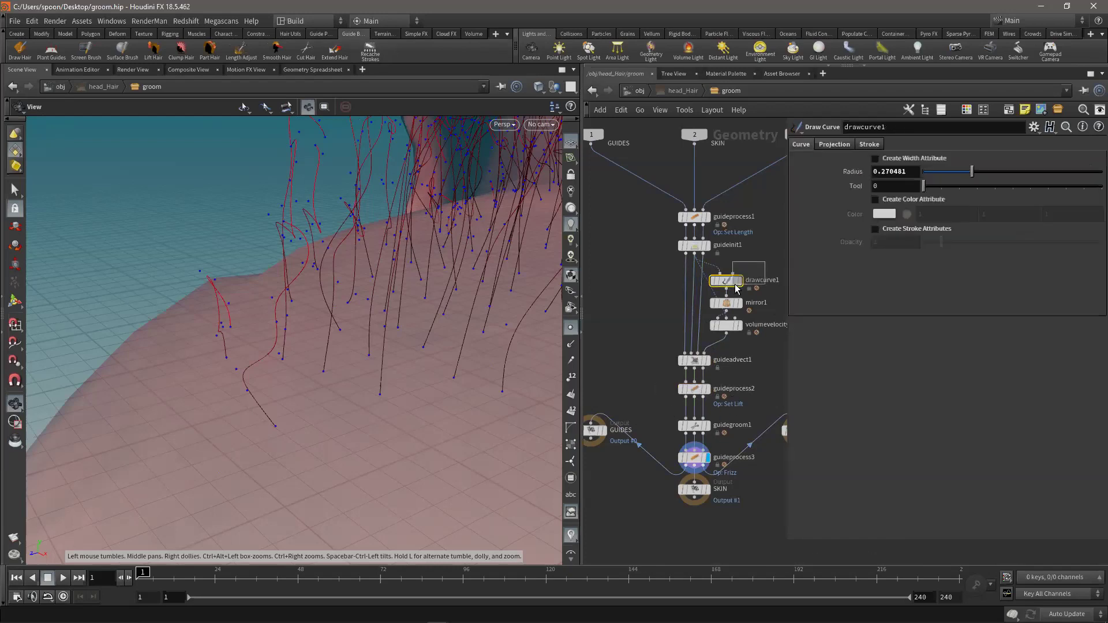
pyautogui.click(869, 145)
pyautogui.click(618, 309)
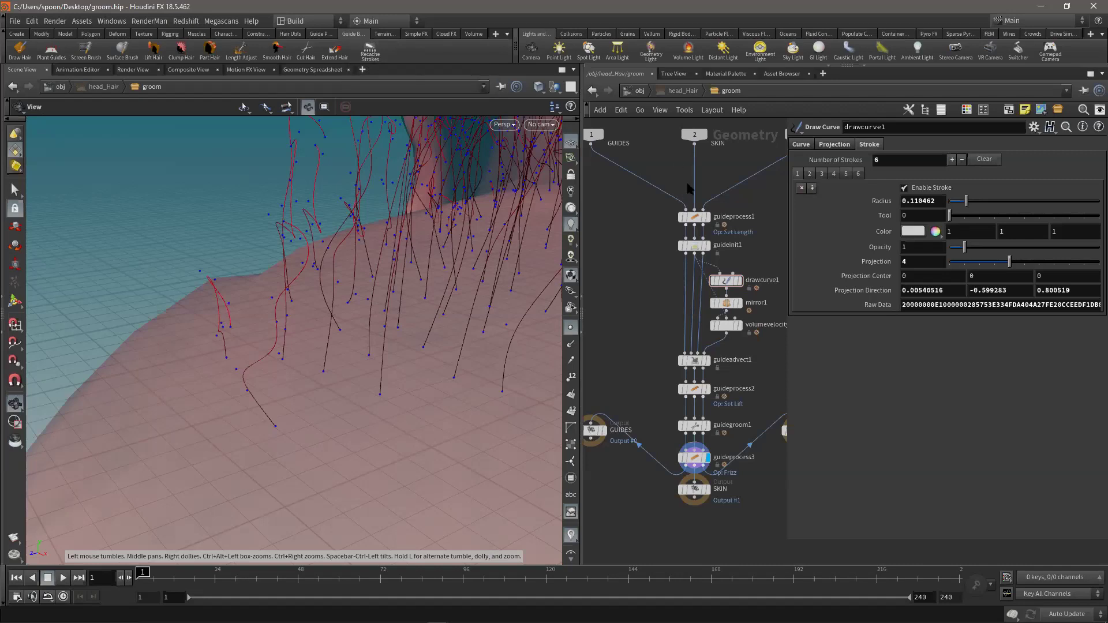
# - Recache the groom strokes, hide the guide points and view the frizzed guides on the whole forehead
pyautogui.click(367, 56)
pyautogui.moveTo(294, 293); pyautogui.dragTo(554, 326)
pyautogui.click(570, 328)
pyautogui.moveTo(341, 250); pyautogui.dragTo(344, 282)
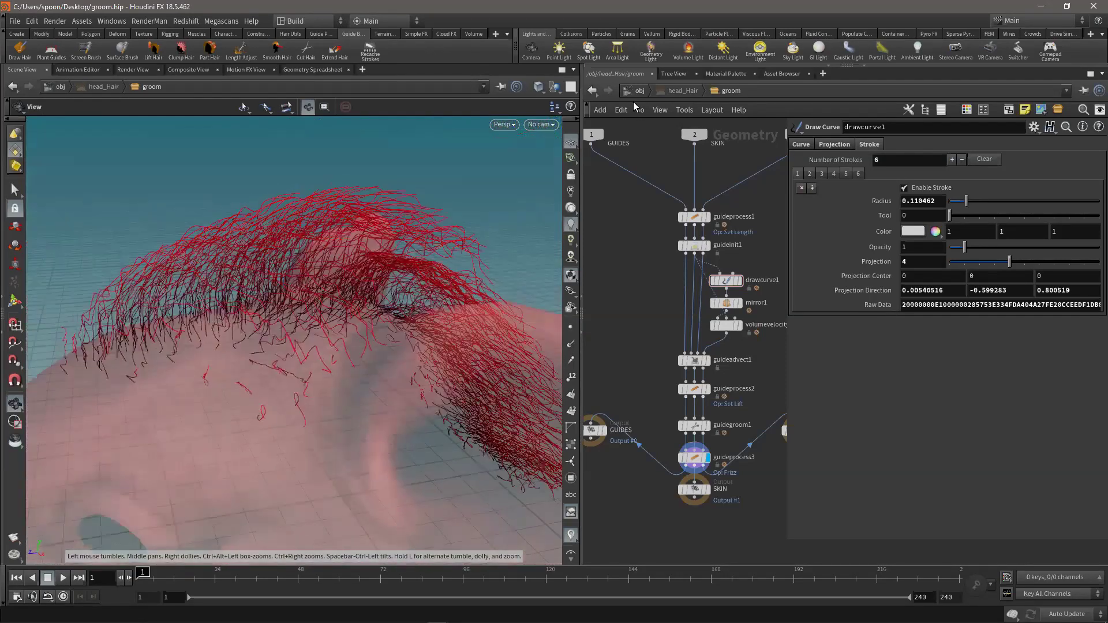
# - Set the head_Hair guide Segments to 6 at object level and recache the strokes
pyautogui.click(639, 91)
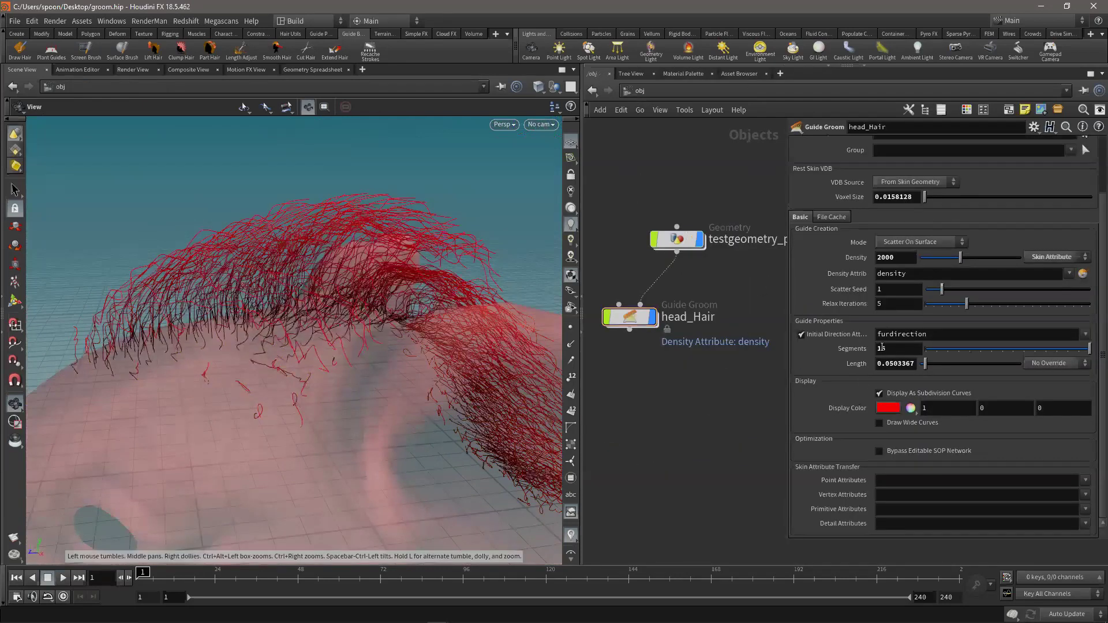
pyautogui.write('6')
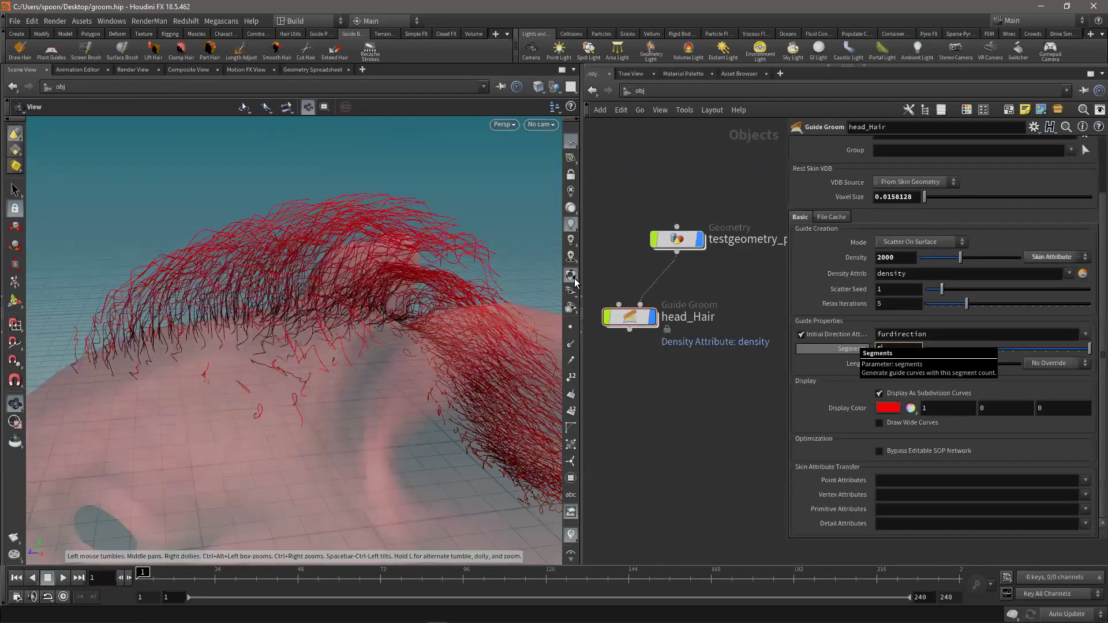
pyautogui.press('Return')
pyautogui.click(369, 56)
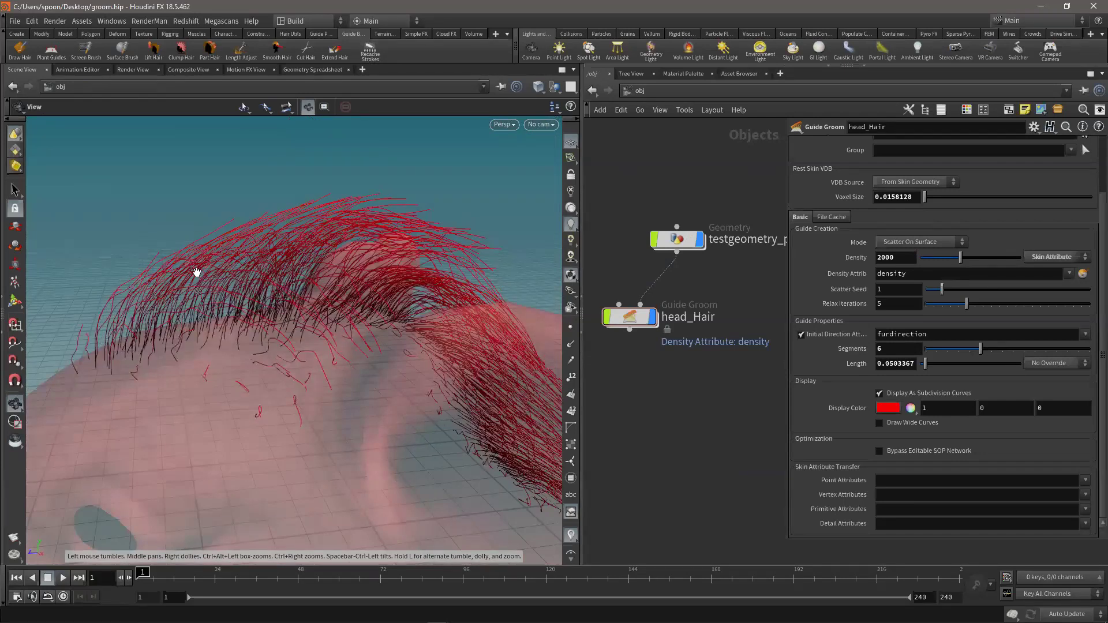
# - Set the head_Hair guide Segments to 16, recache the groom strokes and view the frizzed guides on the forehead
pyautogui.click(897, 351)
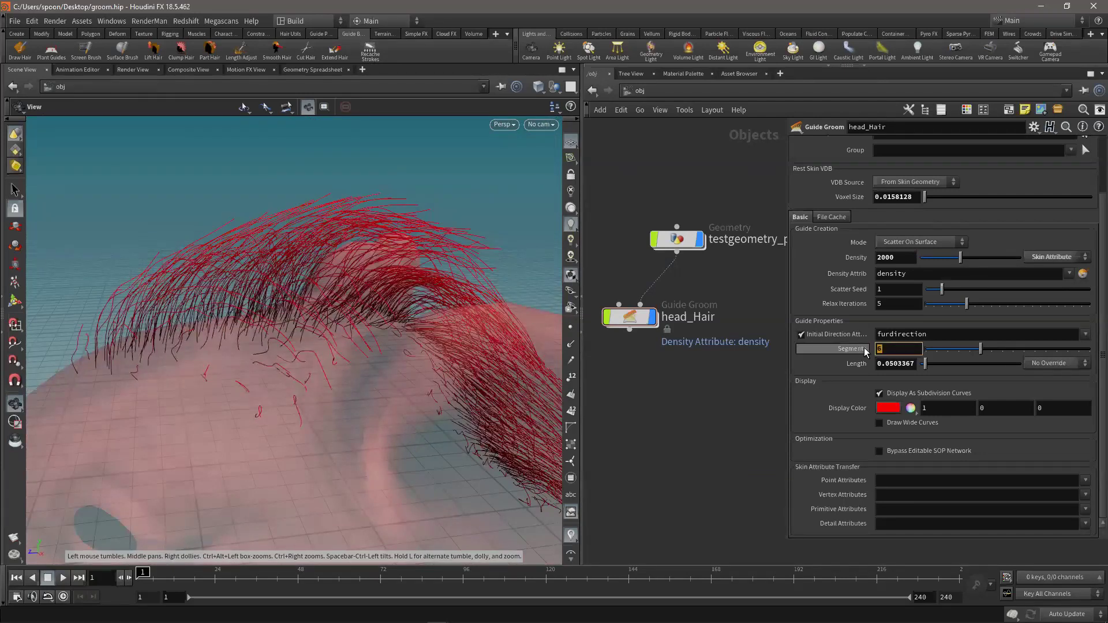
pyautogui.write('16')
pyautogui.press('Return')
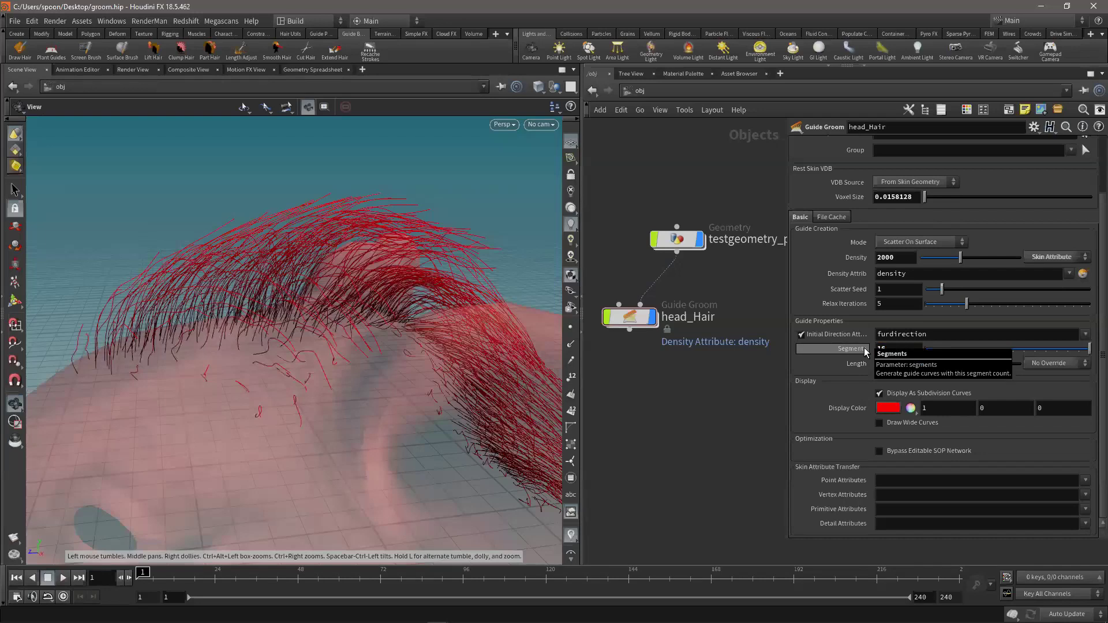
pyautogui.click(372, 55)
pyautogui.moveTo(213, 246); pyautogui.dragTo(279, 234, button='right')
pyautogui.moveTo(324, 252); pyautogui.dragTo(461, 256)
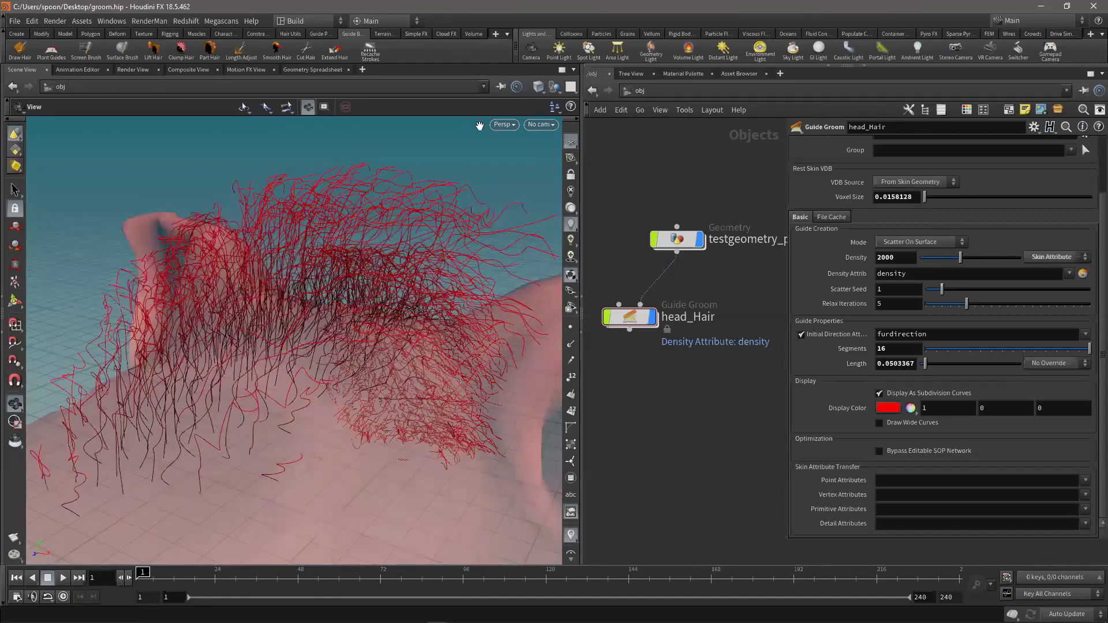
pyautogui.moveTo(345, 258); pyautogui.dragTo(321, 275)
# - Open the head_Hair groom network and move the SKIN and SKINVDB output nodes further below guideprocess3
pyautogui.doubleClick(629, 318)
pyautogui.moveTo(619, 345); pyautogui.dragTo(600, 252, button='middle')
pyautogui.scroll(1, 650, 387)
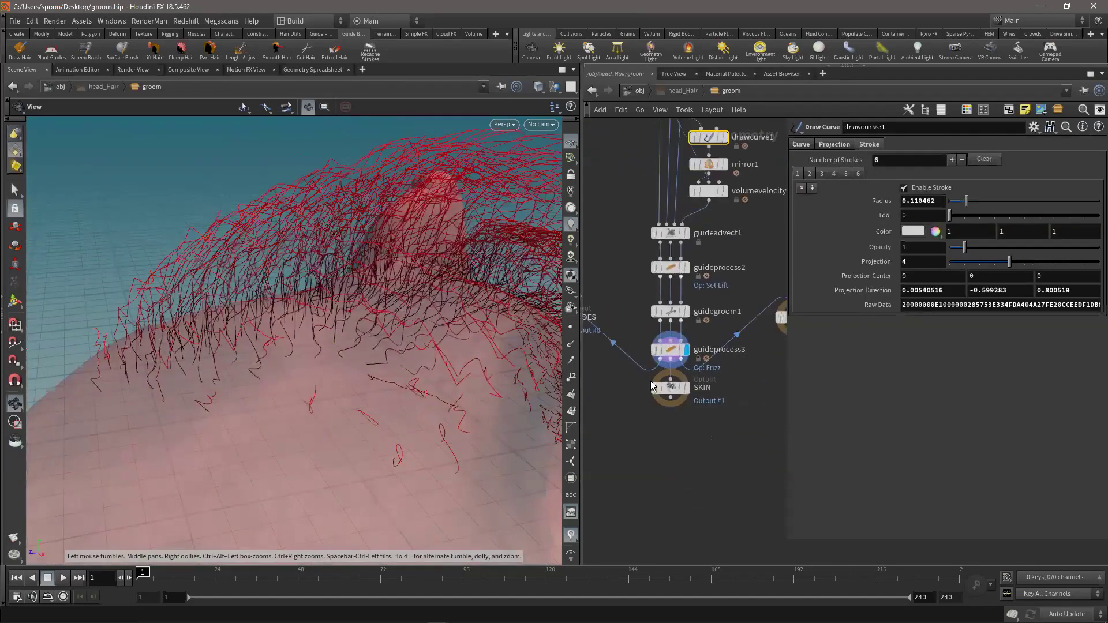
pyautogui.scroll(-2, 628, 282)
pyautogui.moveTo(565, 293); pyautogui.dragTo(656, 302, button='middle')
pyautogui.moveTo(656, 302); pyautogui.dragTo(644, 377)
pyautogui.moveTo(648, 302); pyautogui.dragTo(552, 306, button='middle')
pyautogui.moveTo(735, 306); pyautogui.dragTo(748, 374)
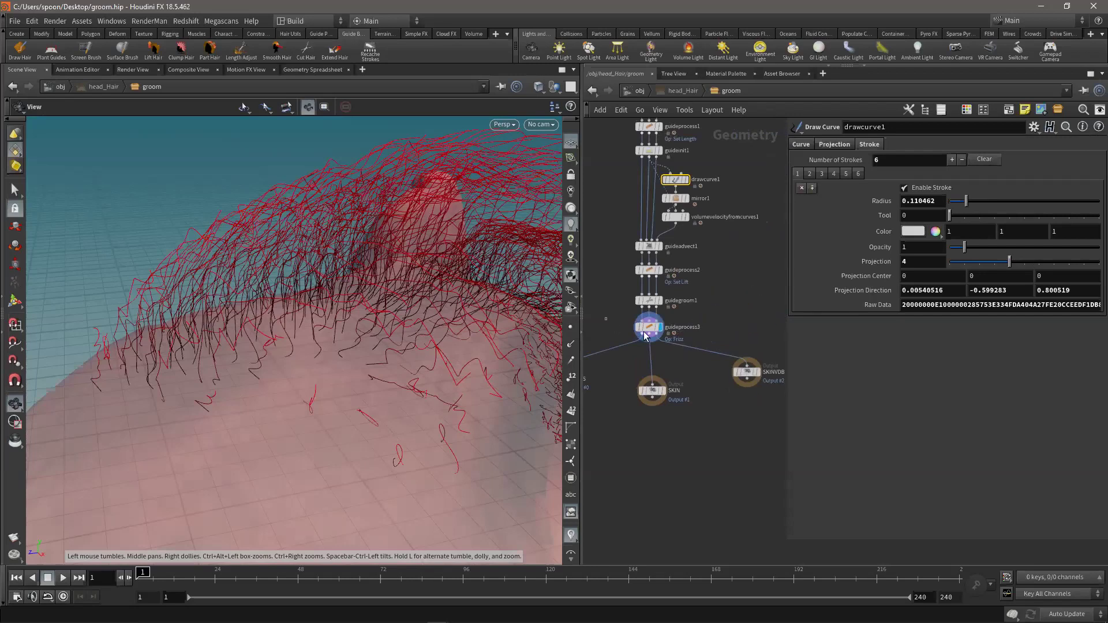
# - Enable the curve mask on the guideprocess3 frizz and add a ramp point at position 0.309749 with value 0.27643
pyautogui.click(646, 329)
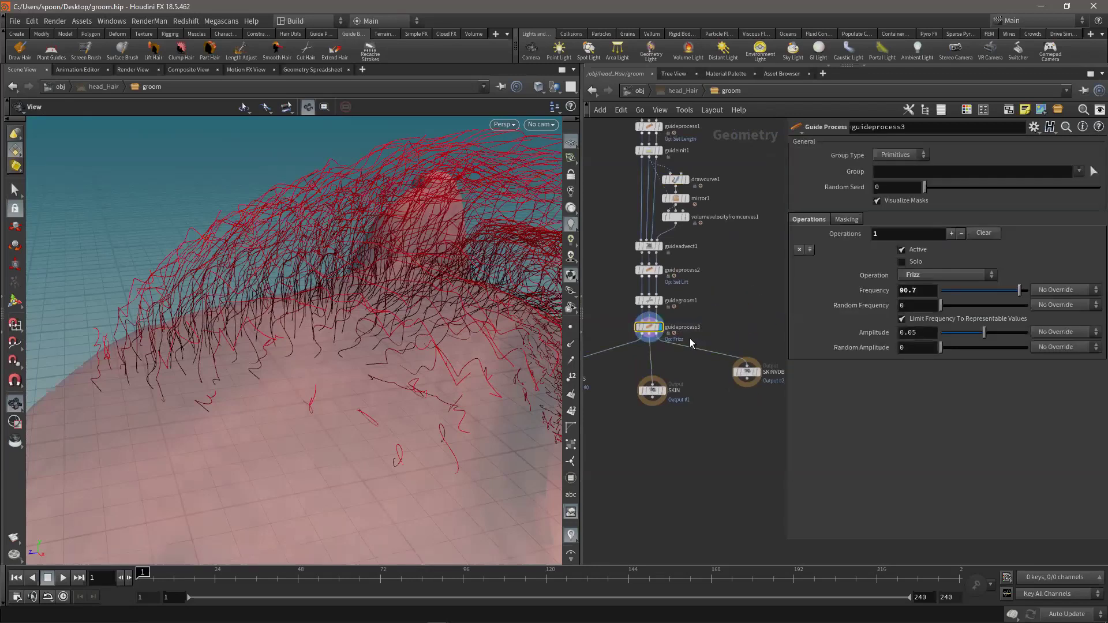
pyautogui.click(858, 221)
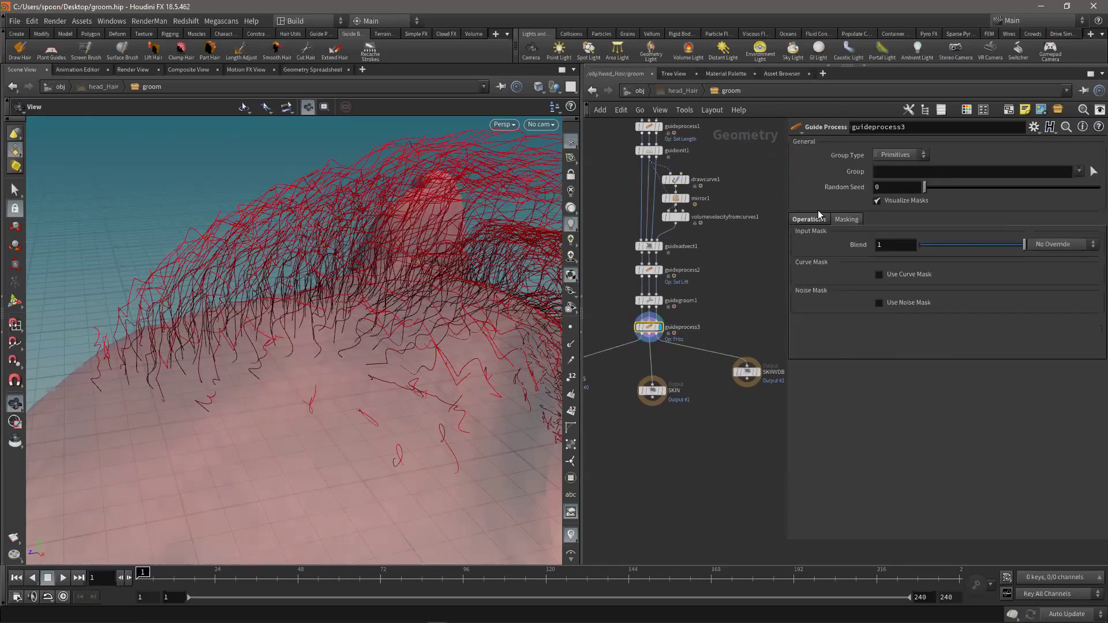
pyautogui.click(900, 276)
pyautogui.moveTo(183, 292); pyautogui.dragTo(161, 344)
pyautogui.moveTo(247, 341); pyautogui.dragTo(332, 299)
pyautogui.moveTo(332, 299); pyautogui.dragTo(902, 327, button='right')
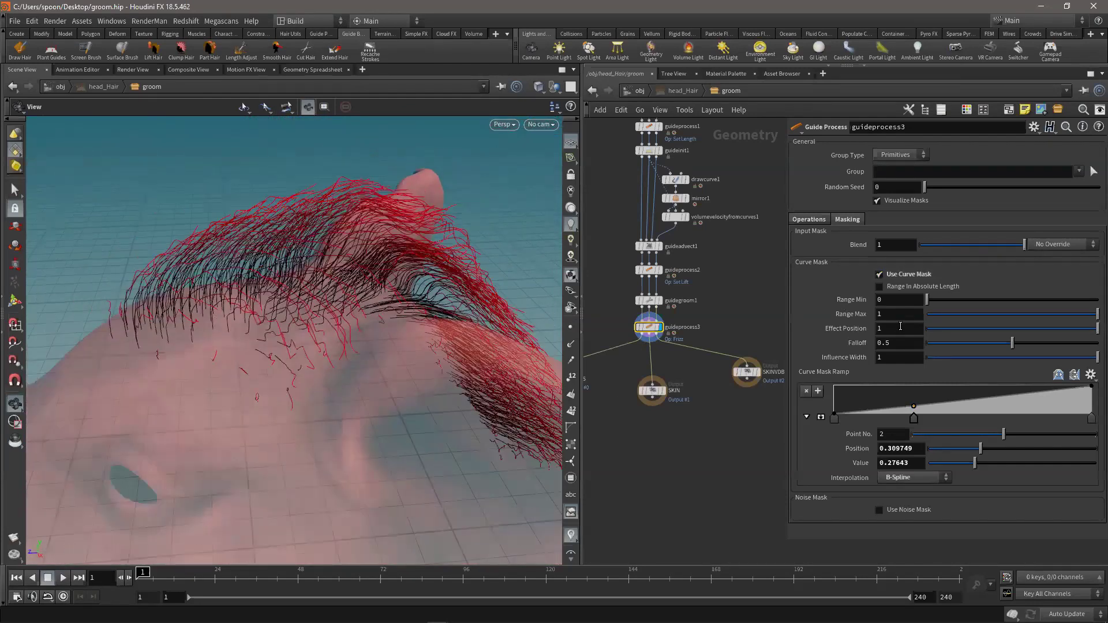
# - Try Range Min values of 0.507 and 0.845 on the guideprocess3 curve mask and return Range Min to 0
pyautogui.moveTo(384, 359); pyautogui.dragTo(406, 303)
pyautogui.click(899, 300)
pyautogui.click(900, 316)
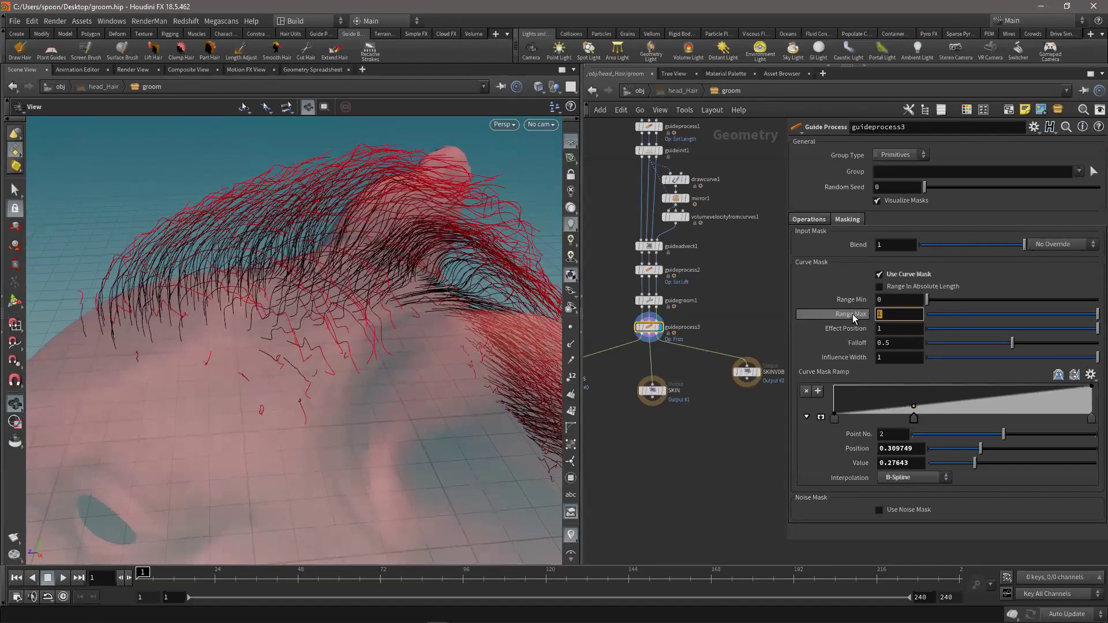
pyautogui.click(900, 299)
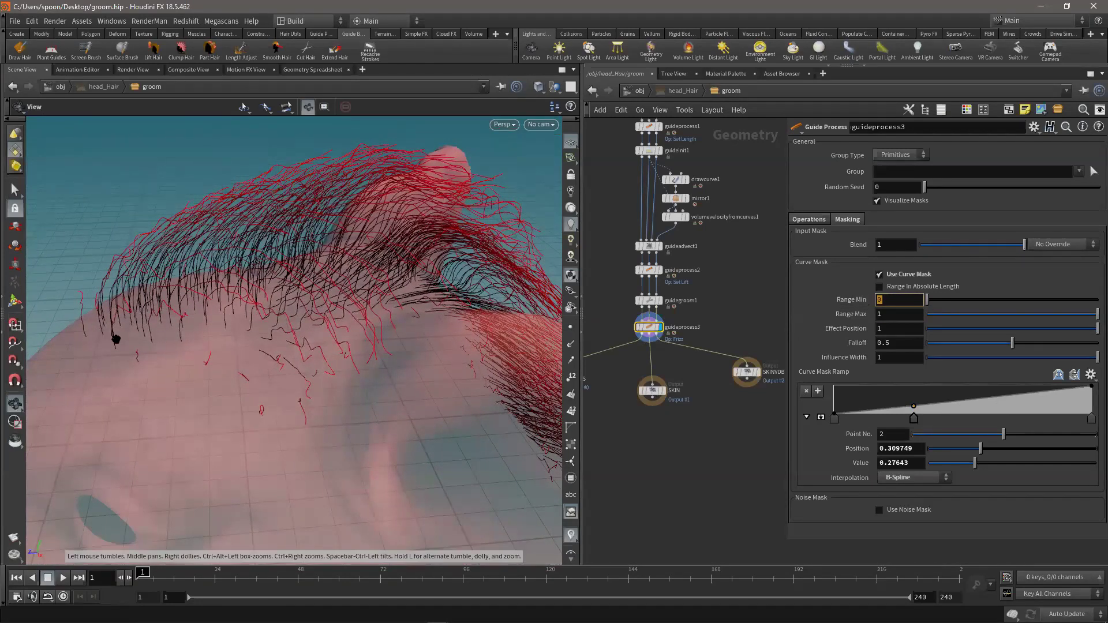
pyautogui.moveTo(962, 303); pyautogui.dragTo(1004, 311)
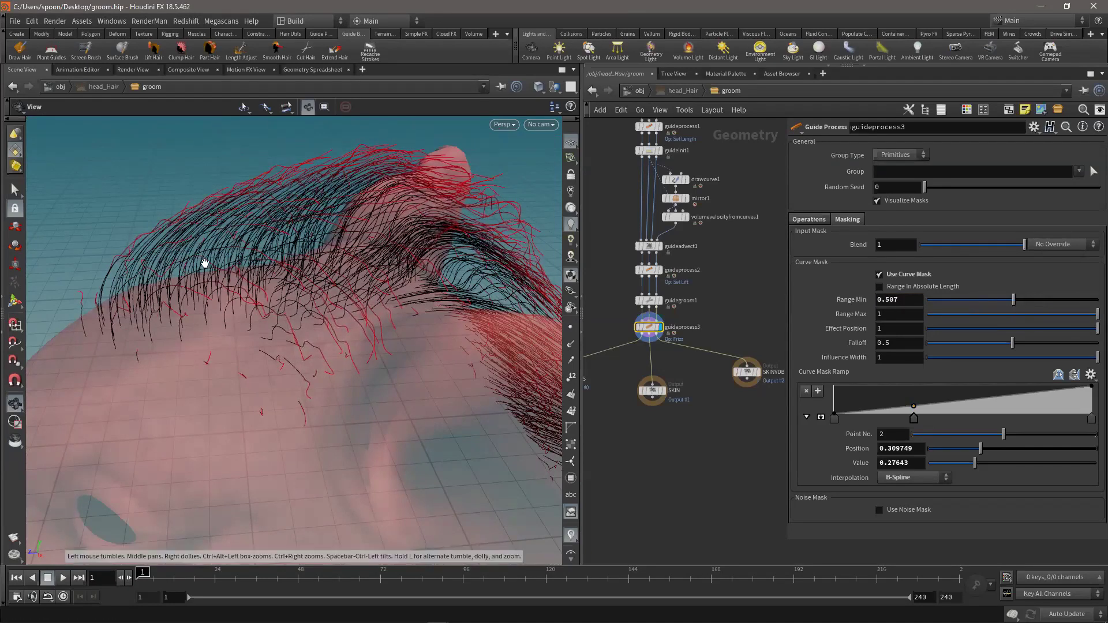
pyautogui.moveTo(201, 252); pyautogui.dragTo(156, 333)
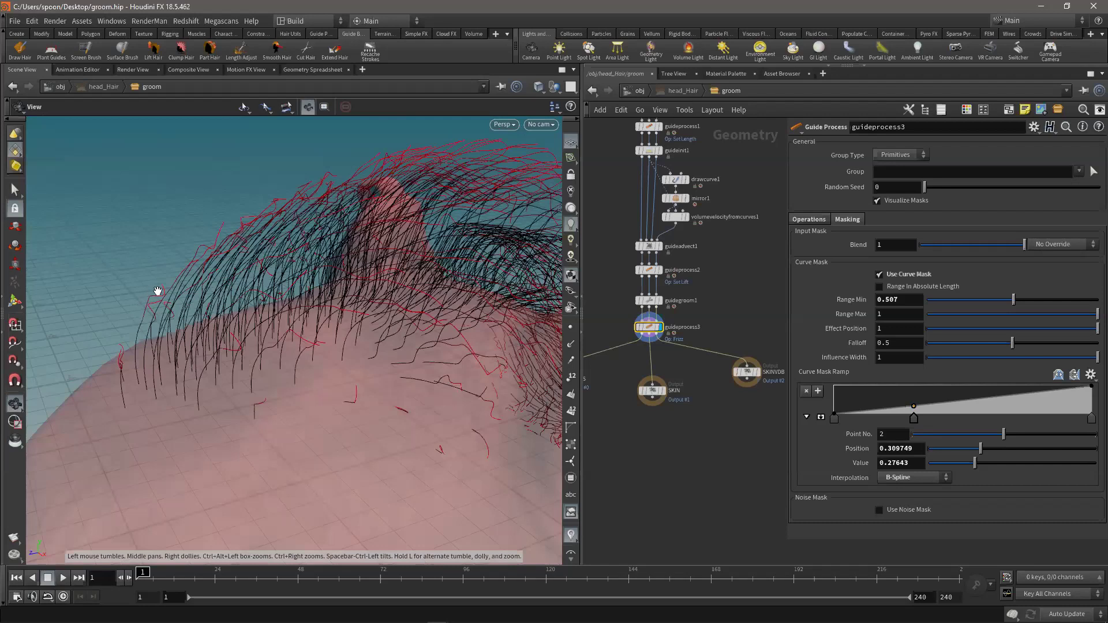
pyautogui.moveTo(1044, 301); pyautogui.dragTo(1077, 307)
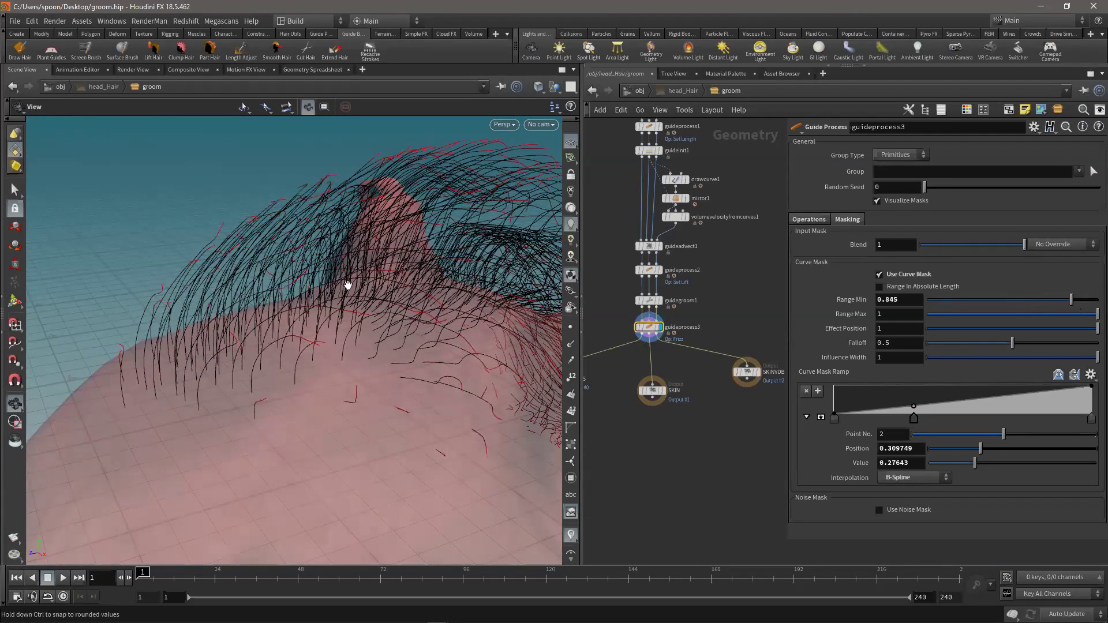
pyautogui.moveTo(146, 295); pyautogui.dragTo(107, 301, button='right')
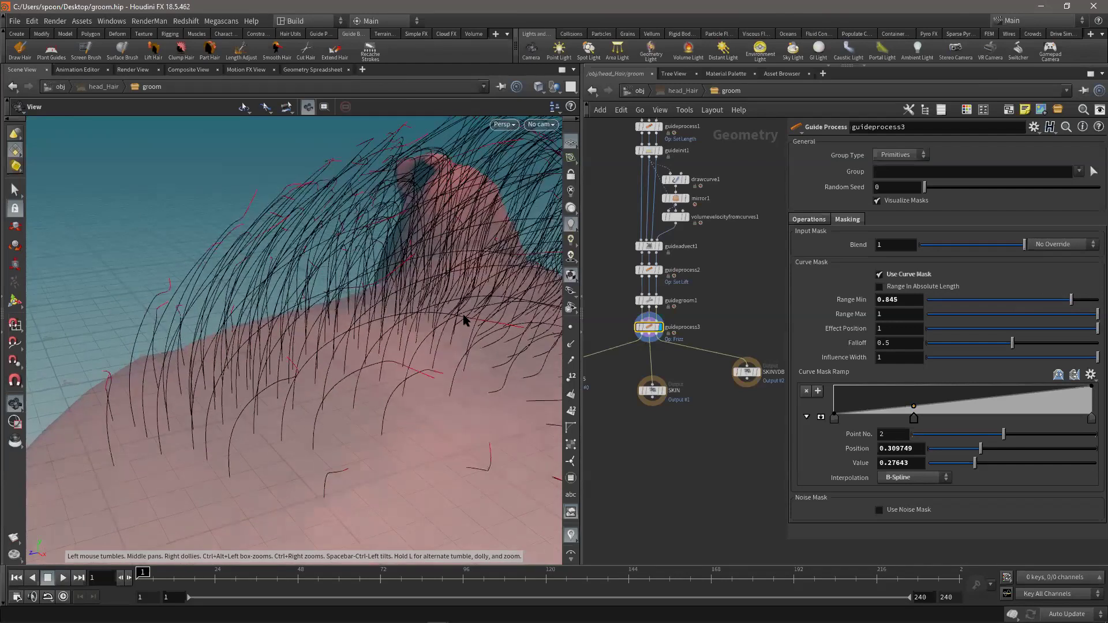
pyautogui.moveTo(1049, 303); pyautogui.dragTo(910, 311)
pyautogui.moveTo(1083, 316)
pyautogui.mouseDown()
pyautogui.moveTo(946, 321)
pyautogui.moveTo(1097, 314)
pyautogui.mouseUp()
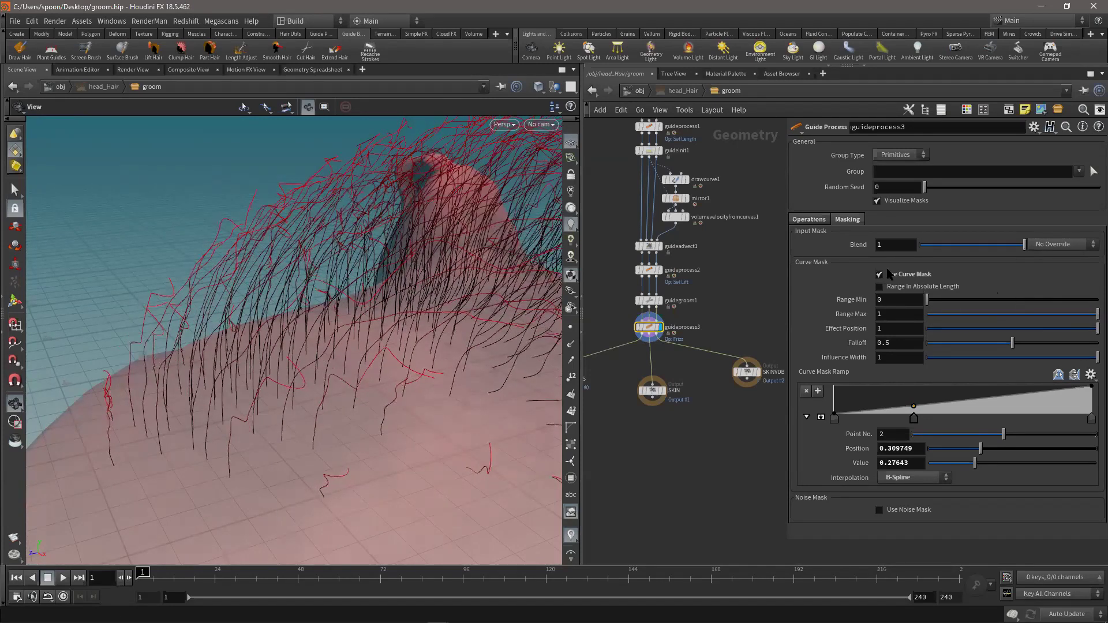
# - Reduce the frizz strength of guideprocess3 by setting its input mask Blend to 0.337
pyautogui.click(810, 220)
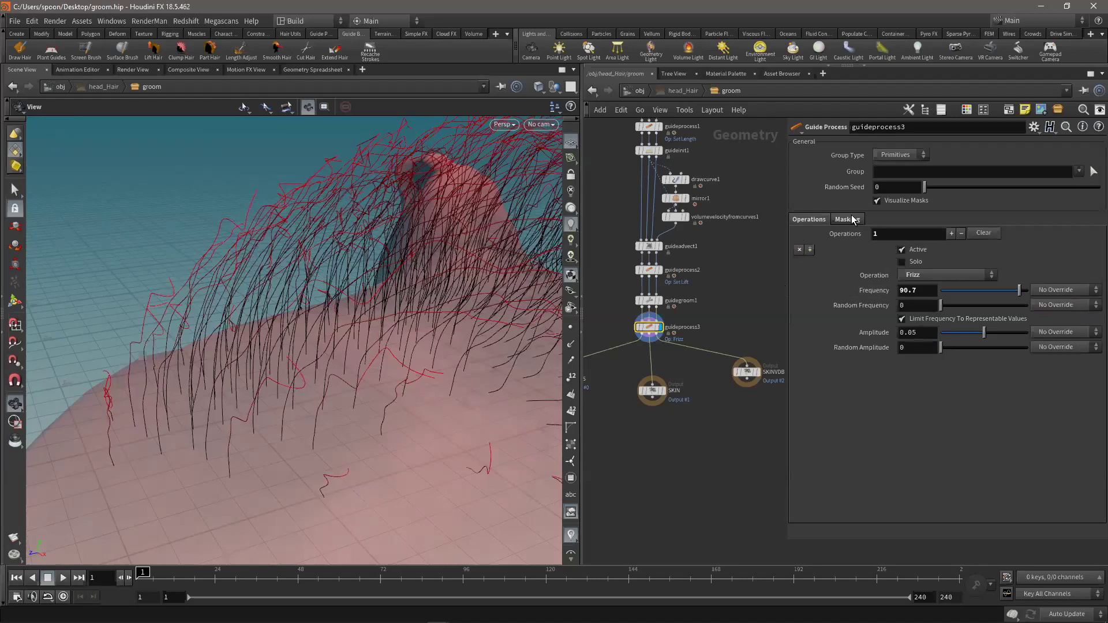
pyautogui.click(853, 219)
pyautogui.moveTo(1024, 244); pyautogui.dragTo(967, 251)
pyautogui.moveTo(247, 231); pyautogui.dragTo(299, 329)
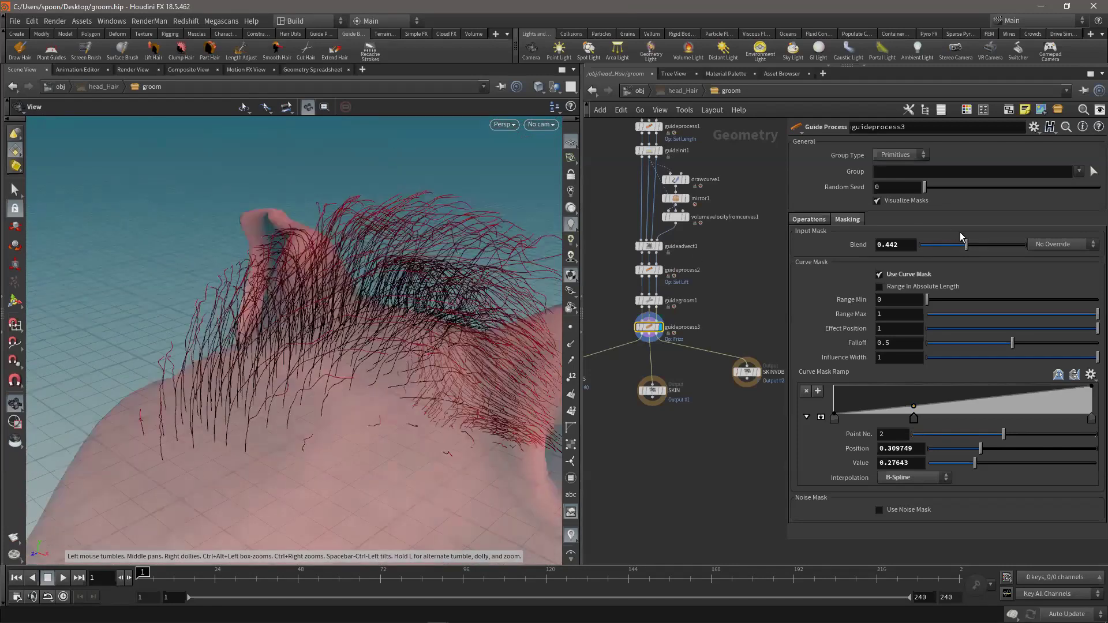
pyautogui.moveTo(966, 244); pyautogui.dragTo(944, 249)
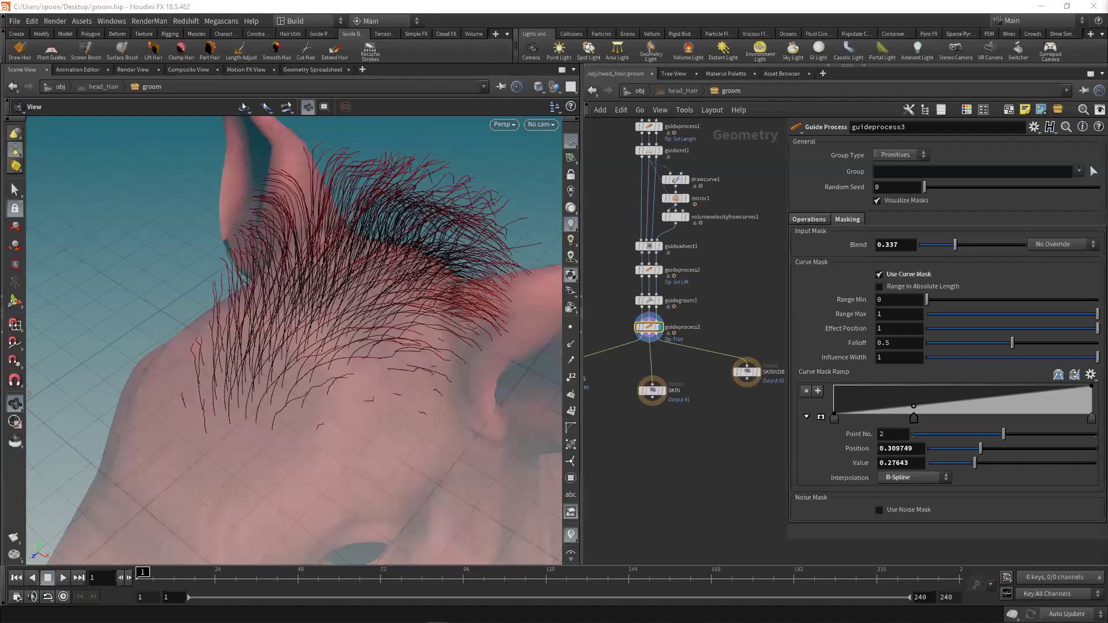
pyautogui.moveTo(380, 275); pyautogui.dragTo(404, 265)
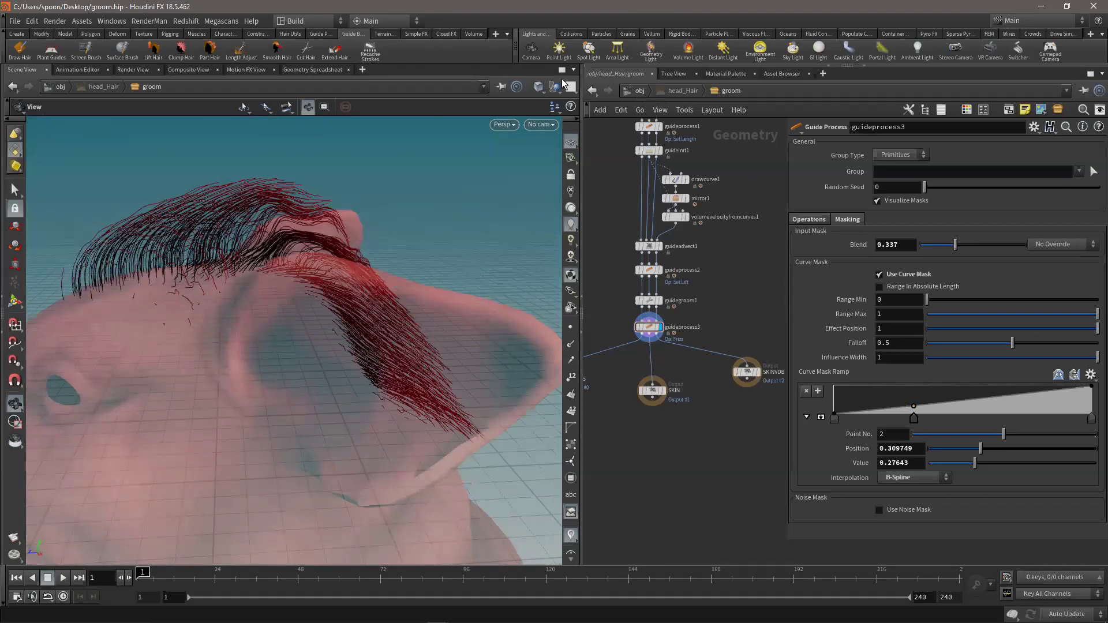
# - Return to object level, display the pig head fully shaded instead of ghosted and examine the groomed guides around it
pyautogui.click(639, 91)
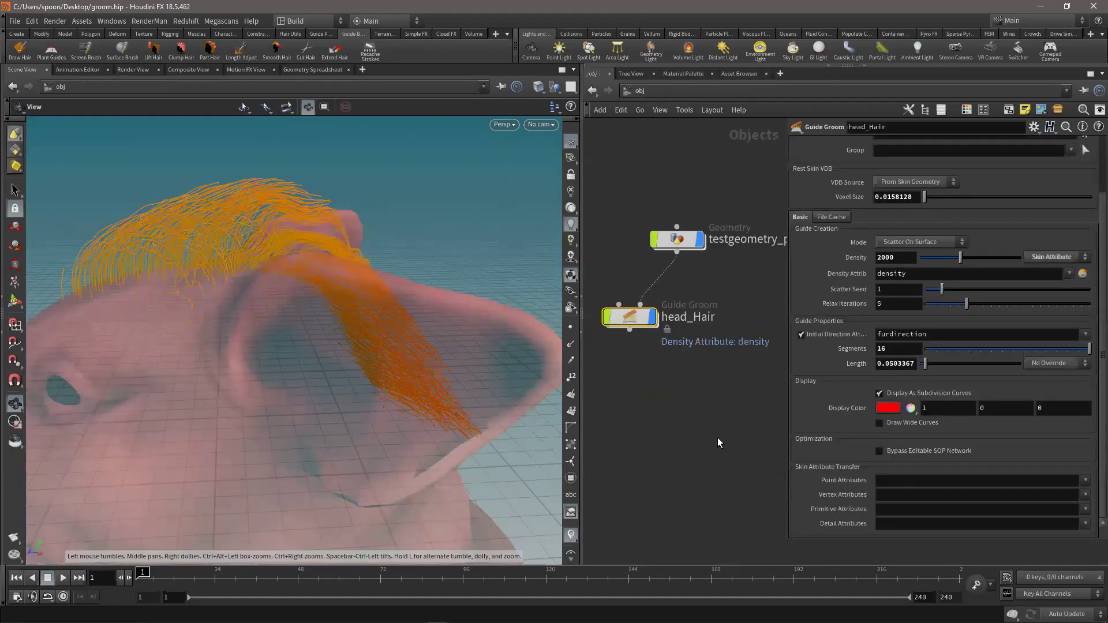
pyautogui.moveTo(311, 304); pyautogui.dragTo(398, 335)
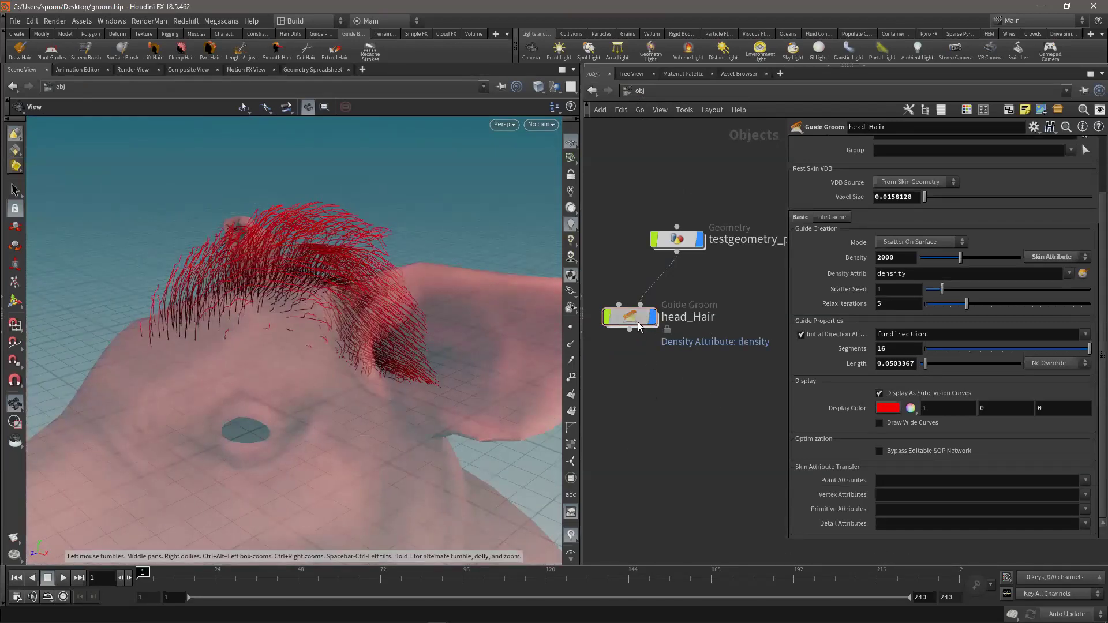
pyautogui.moveTo(401, 292); pyautogui.dragTo(294, 283, button='right')
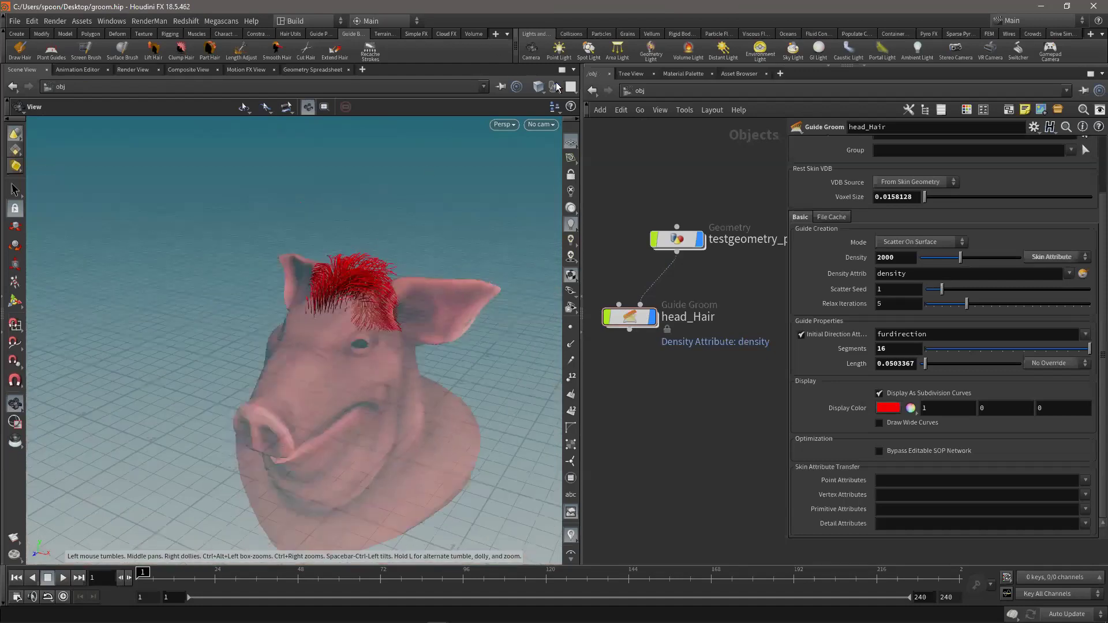
pyautogui.click(556, 89)
pyautogui.click(568, 112)
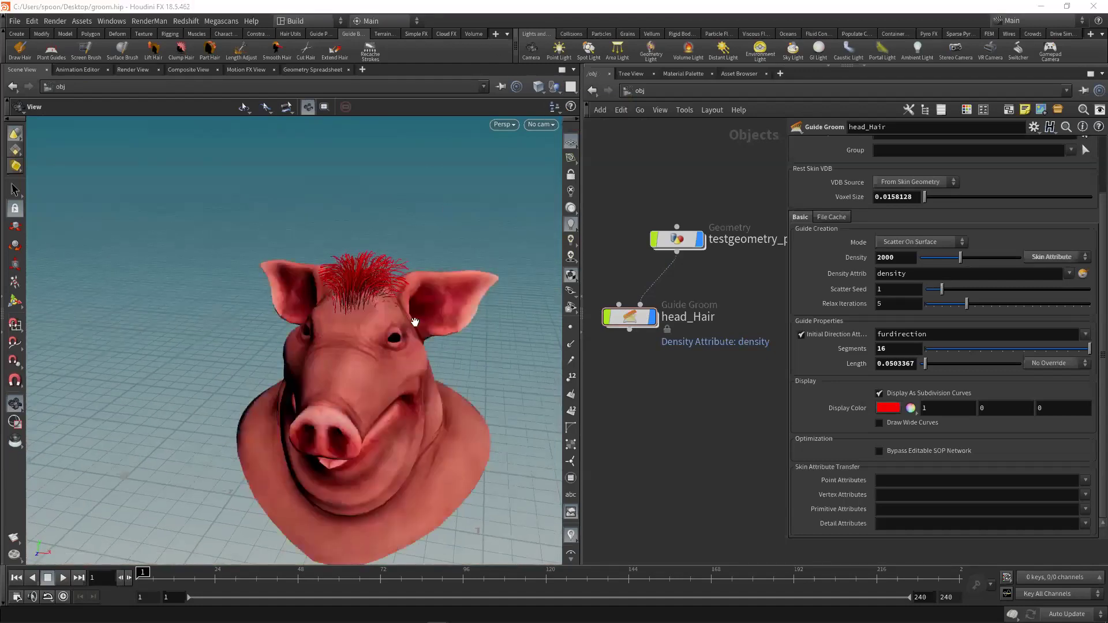
pyautogui.moveTo(398, 339); pyautogui.dragTo(462, 335, button='right')
pyautogui.moveTo(461, 335); pyautogui.dragTo(447, 256)
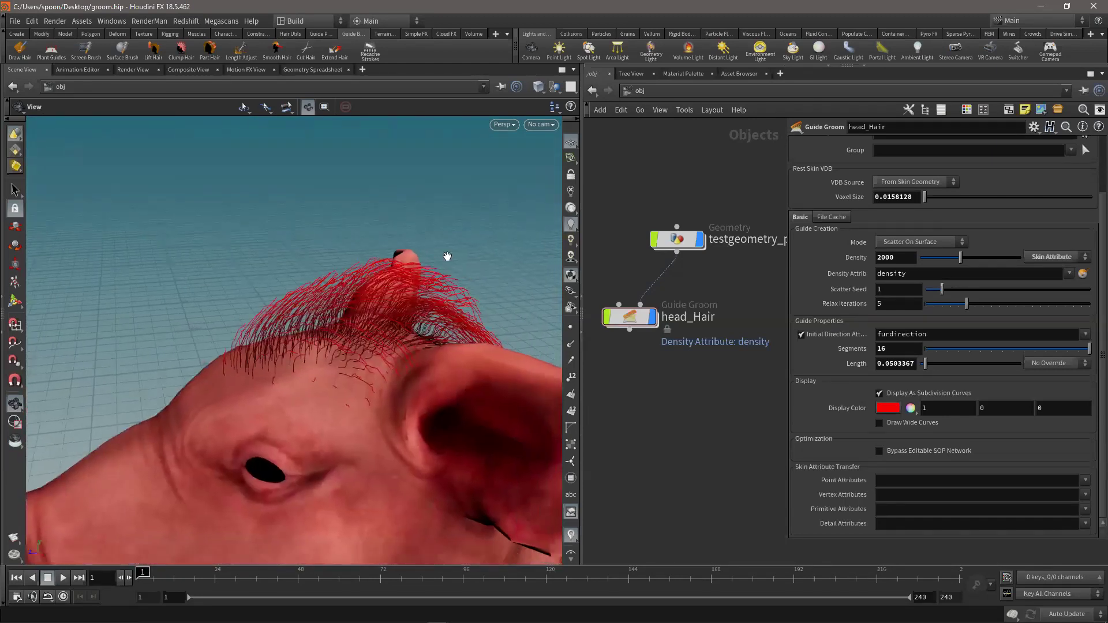
pyautogui.moveTo(321, 252); pyautogui.dragTo(483, 201)
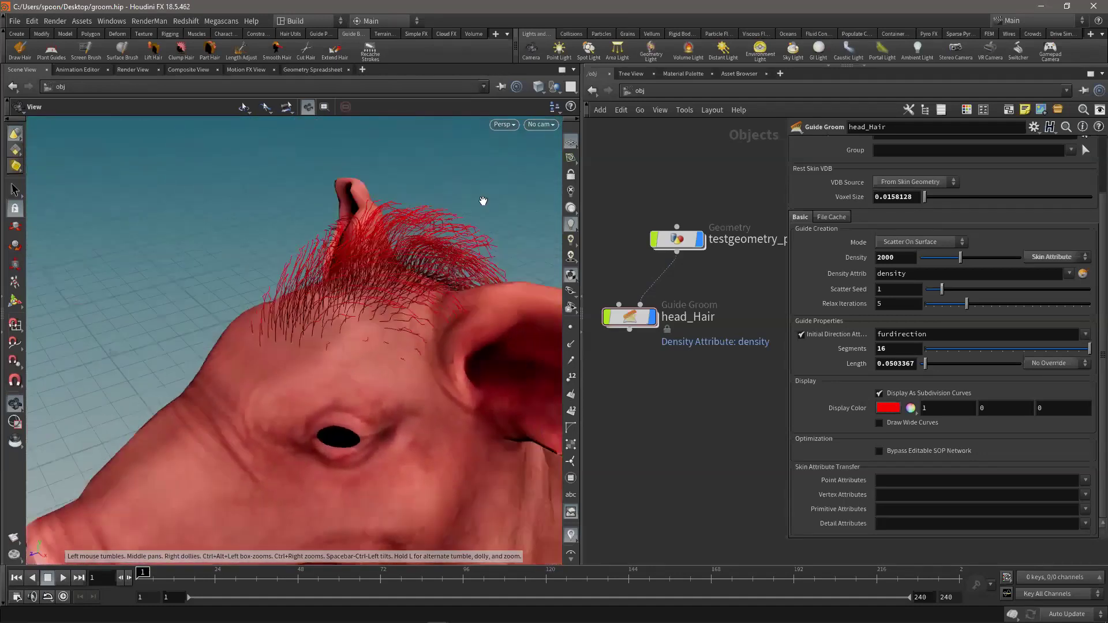
# - Generate hair from the head_Hair guide groom and place the new Hair Generate node further below it
pyautogui.click(290, 34)
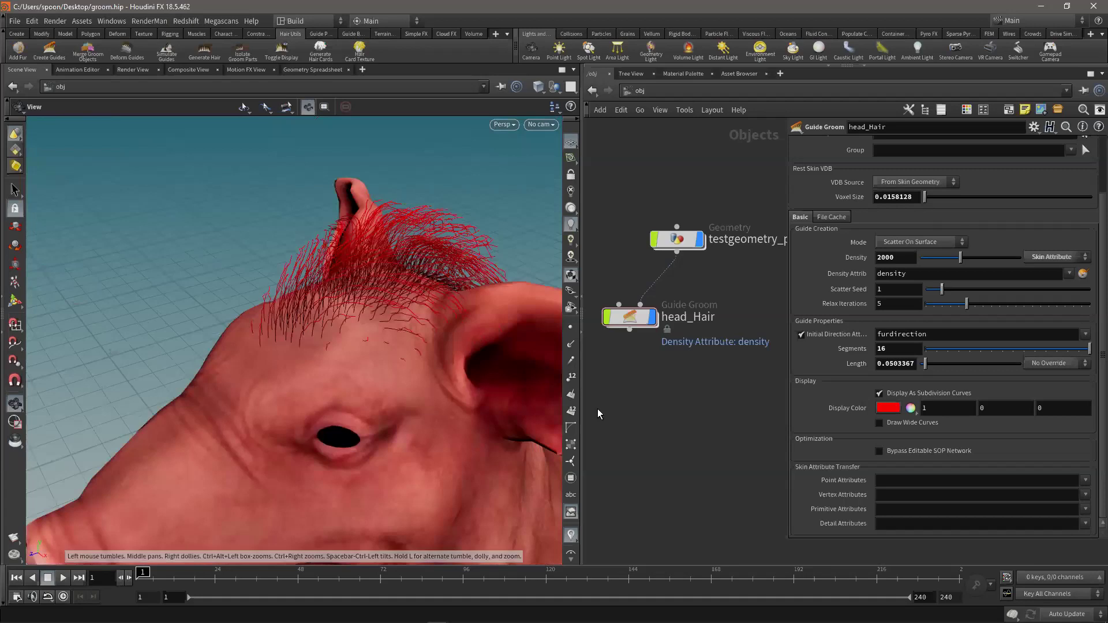
pyautogui.click(202, 49)
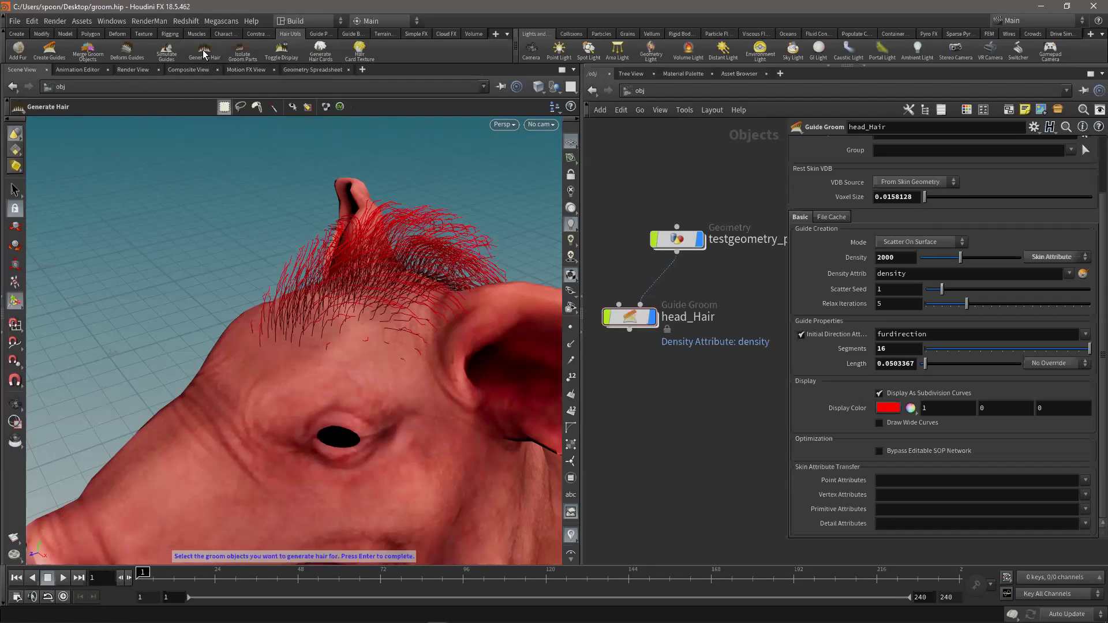
pyautogui.click(280, 258)
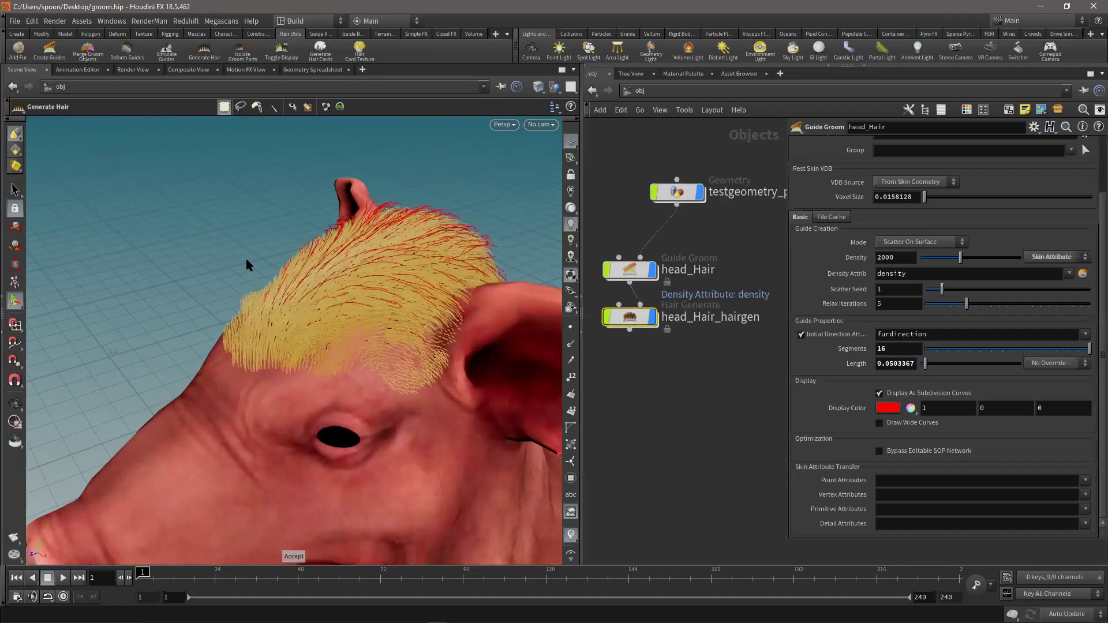
pyautogui.moveTo(627, 319); pyautogui.dragTo(614, 353)
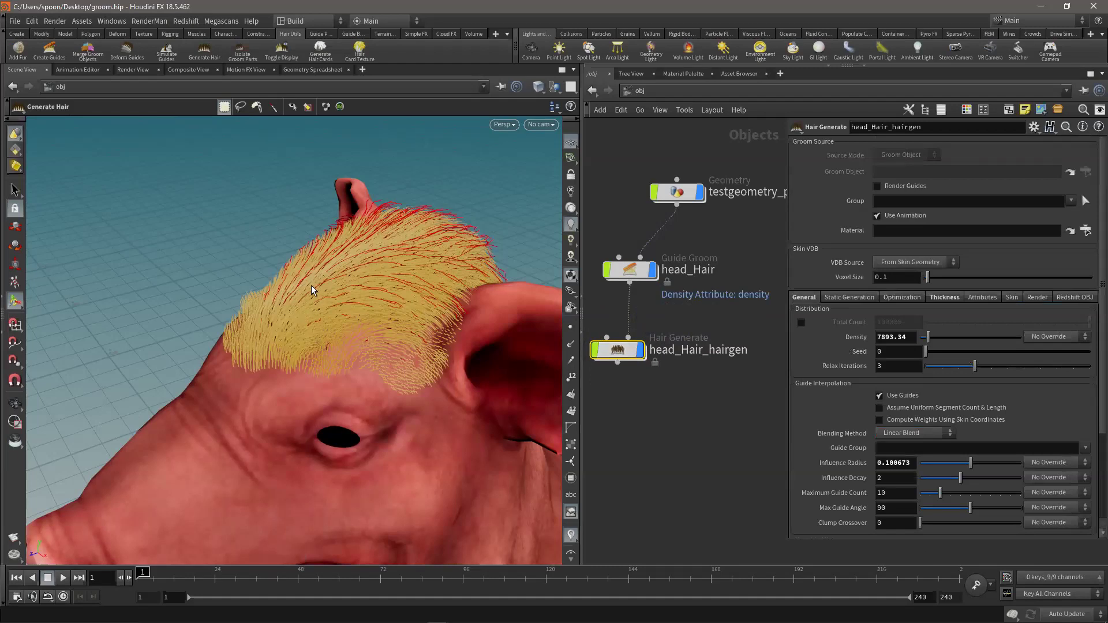
# - Add the Hair material from the Character materials gallery to the /mat network
pyautogui.press('Escape')
pyautogui.moveTo(406, 289); pyautogui.dragTo(321, 358)
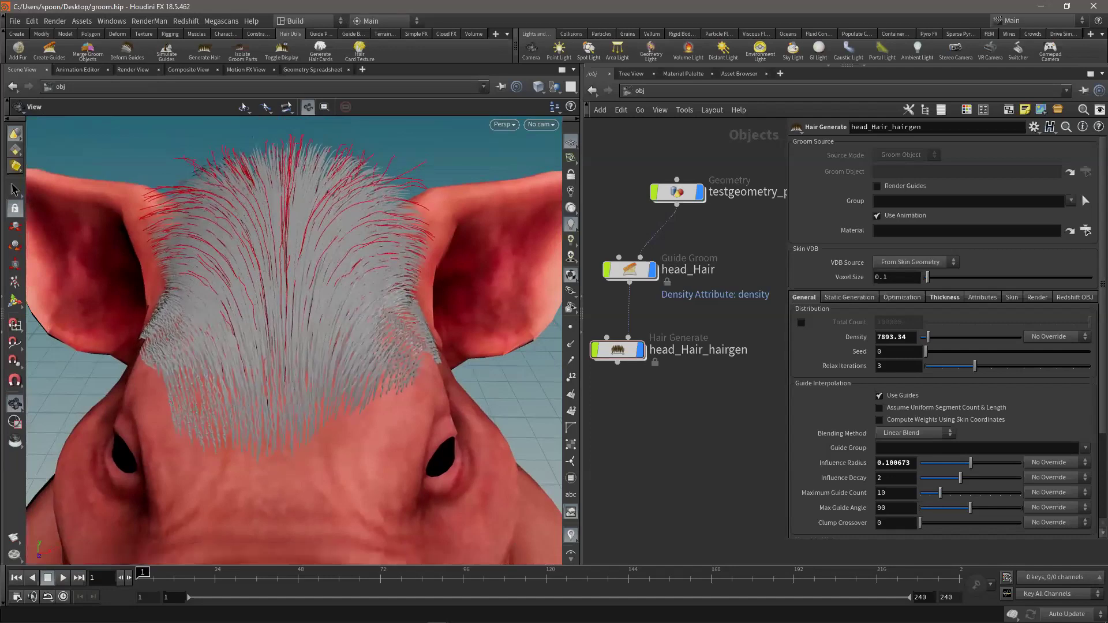
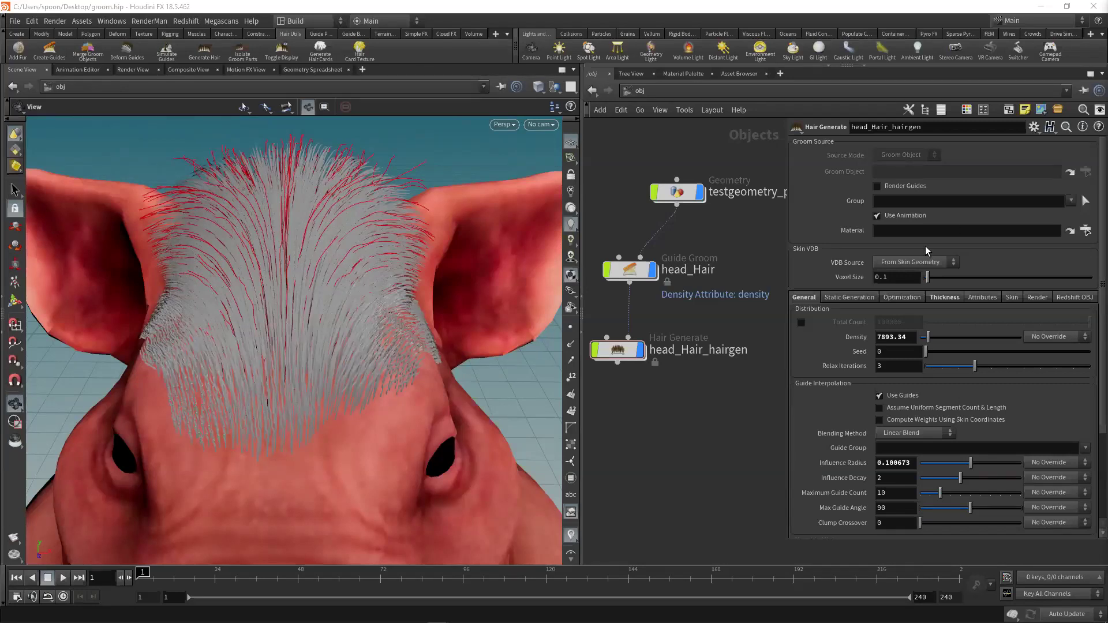
pyautogui.moveTo(285, 286); pyautogui.dragTo(340, 259)
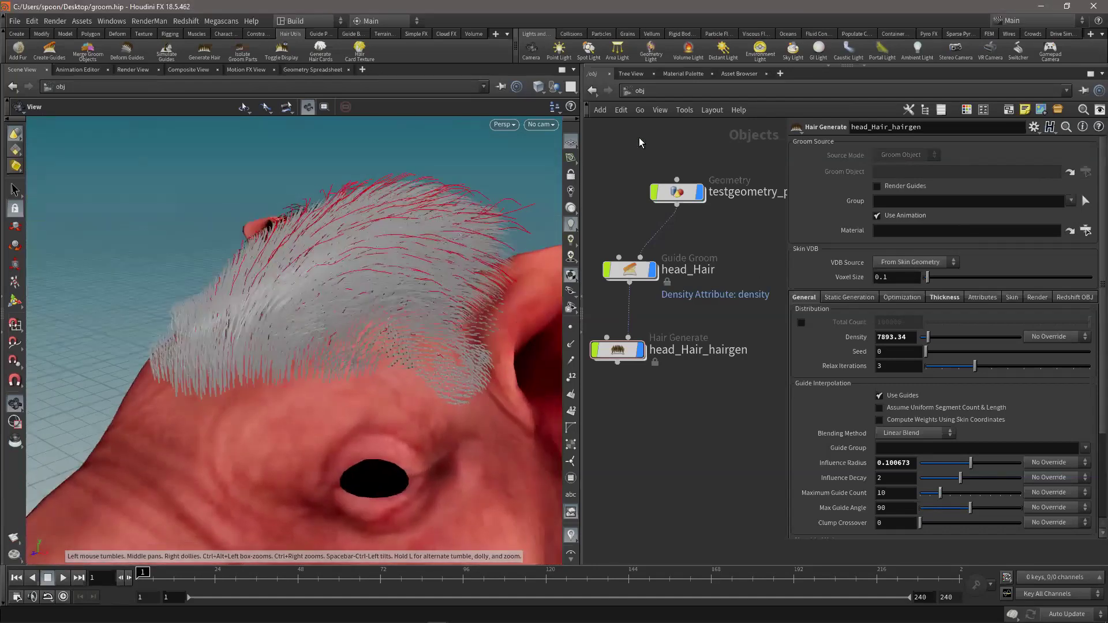
pyautogui.click(681, 74)
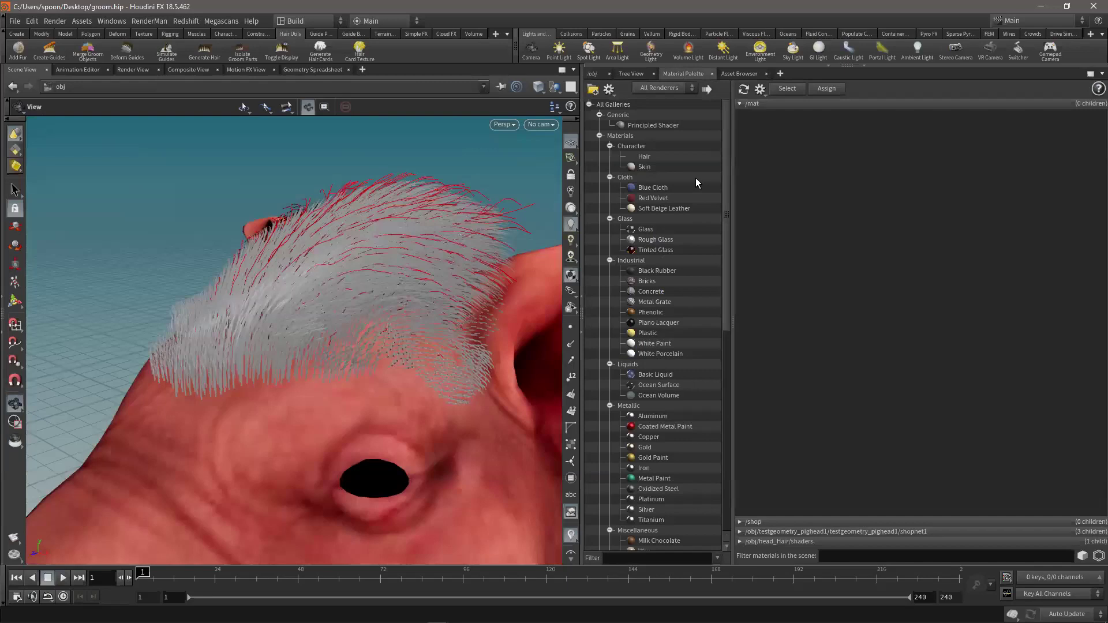
pyautogui.moveTo(633, 154); pyautogui.dragTo(833, 150)
pyautogui.click(754, 133)
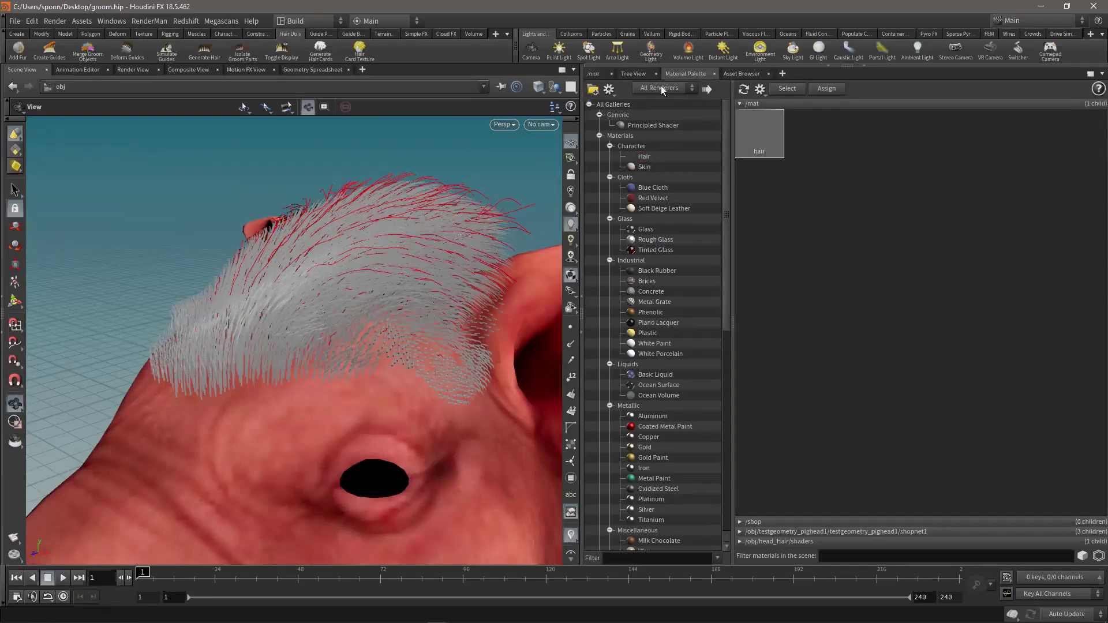
# - Return to the obj network and assign /mat/hair as the material of the head_Hair_hairgen node
pyautogui.click(594, 74)
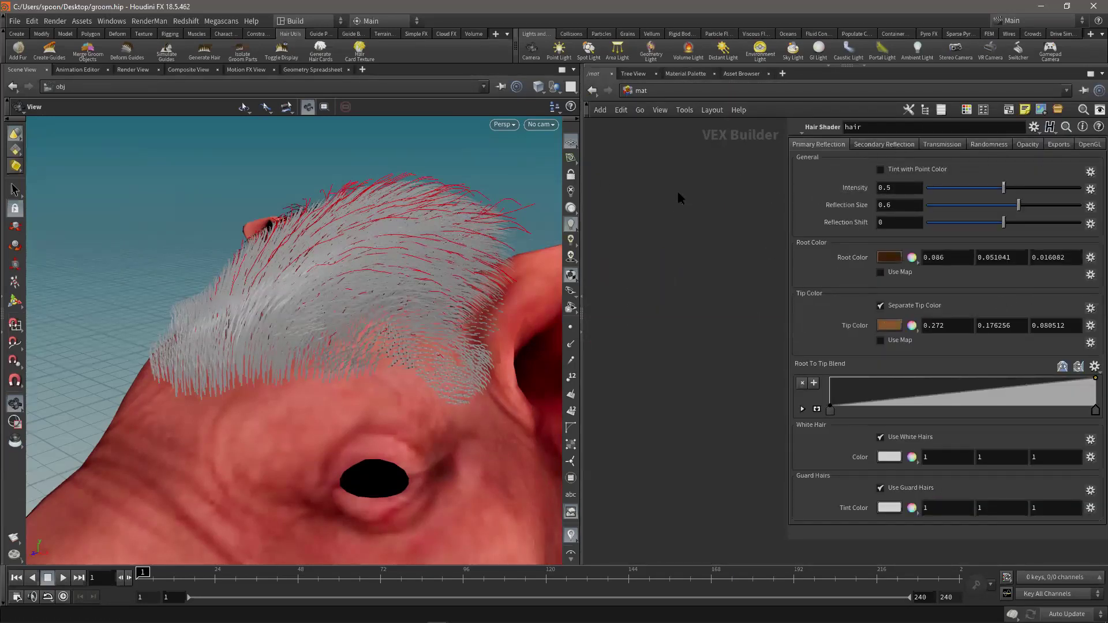
pyautogui.click(669, 97)
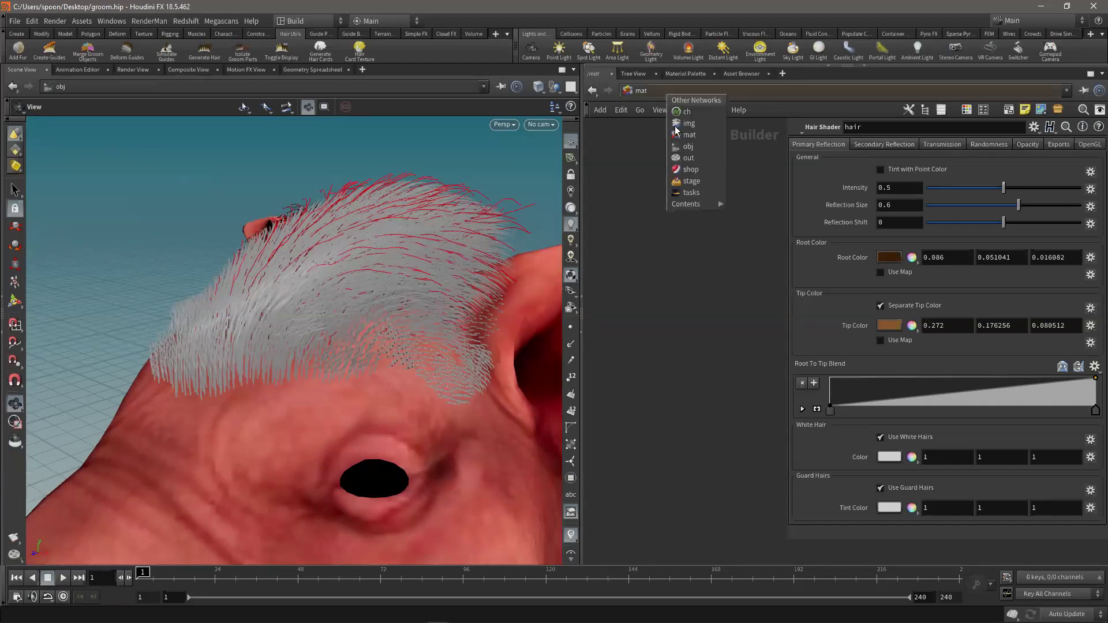
pyautogui.click(687, 148)
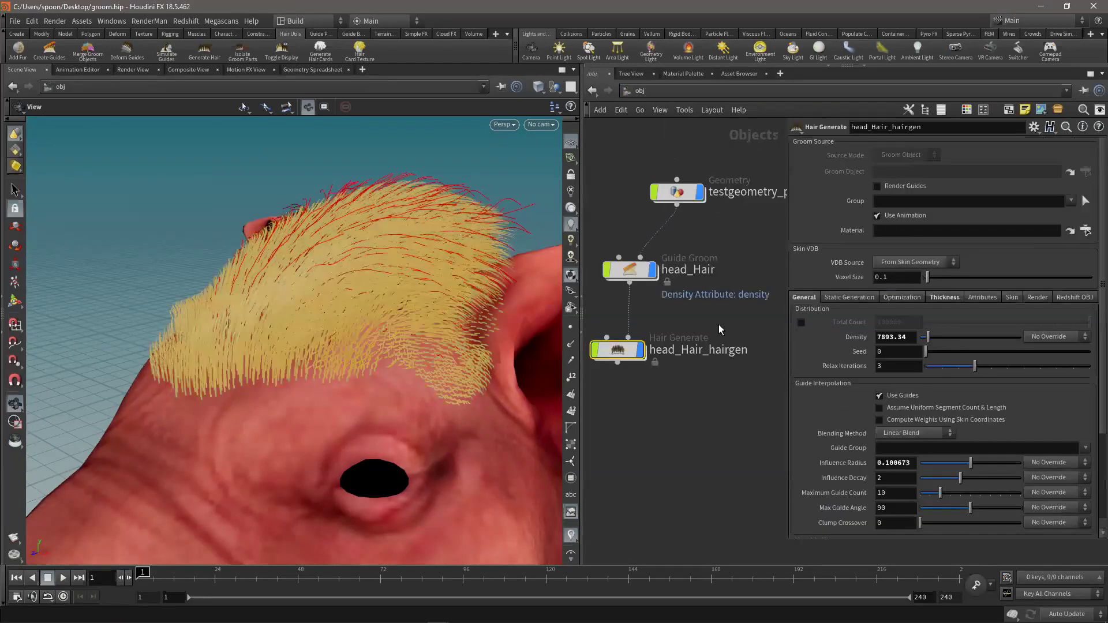
pyautogui.moveTo(617, 350); pyautogui.dragTo(619, 352)
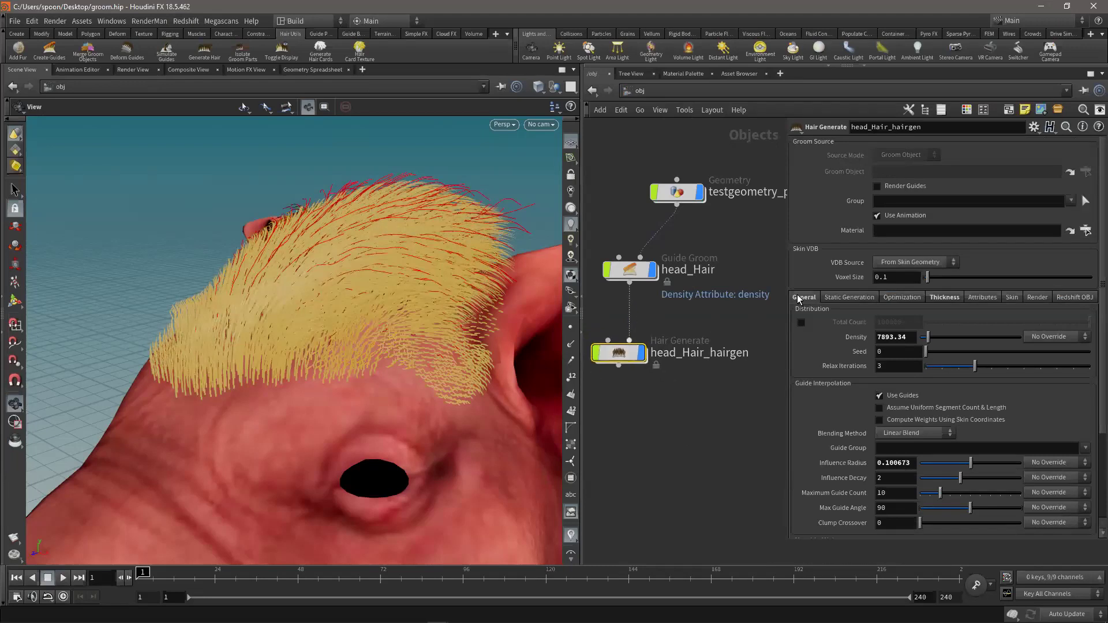
pyautogui.click(889, 232)
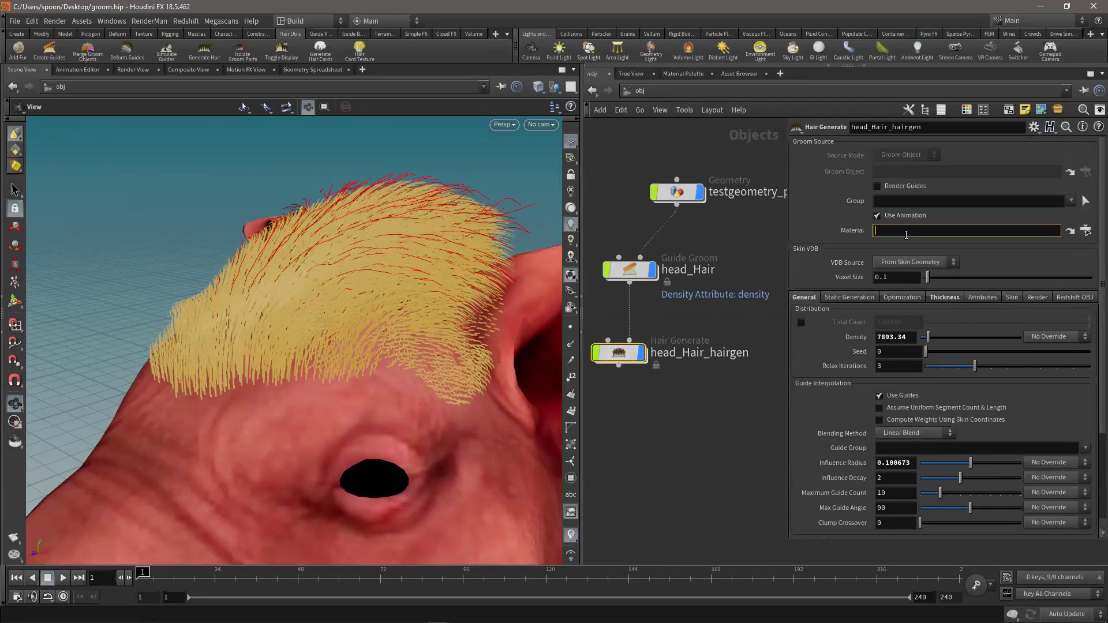
pyautogui.click(1086, 230)
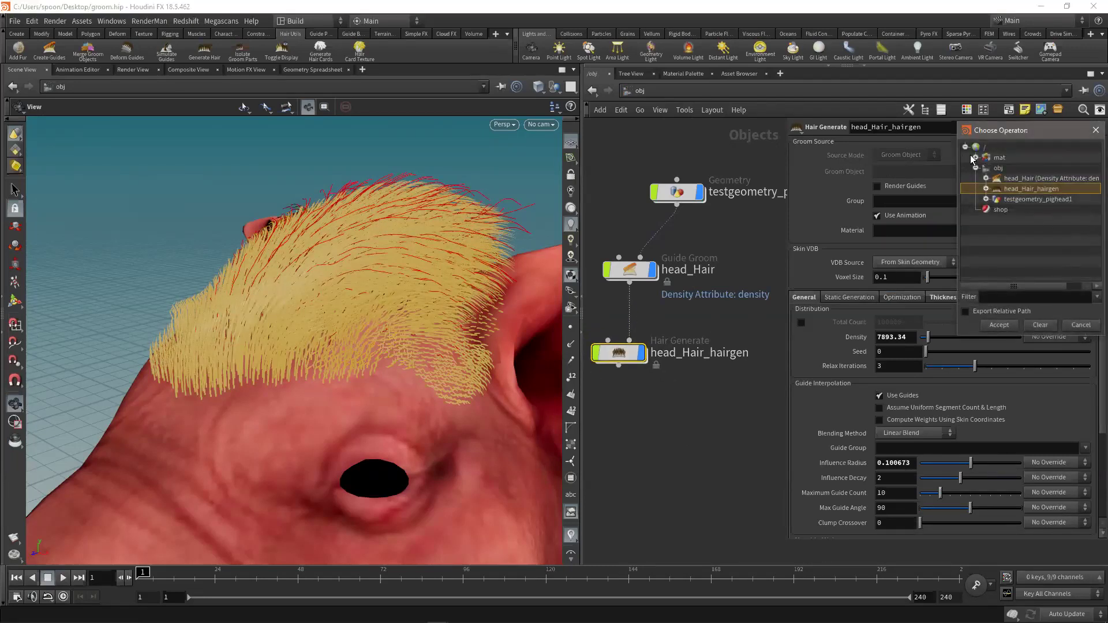
pyautogui.click(974, 158)
pyautogui.click(1008, 168)
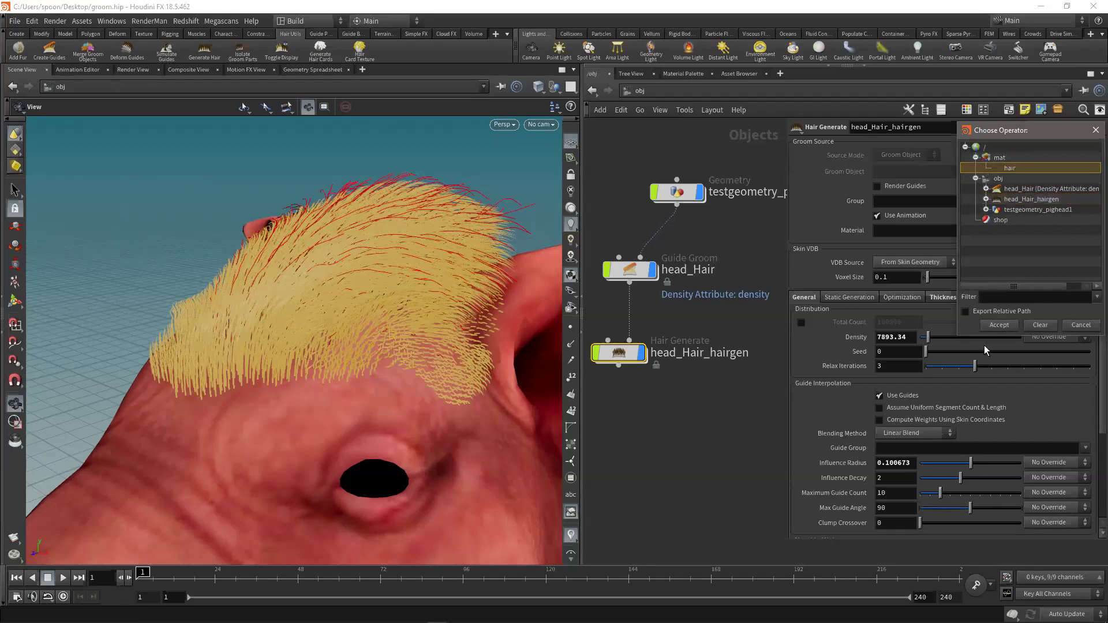
pyautogui.click(999, 325)
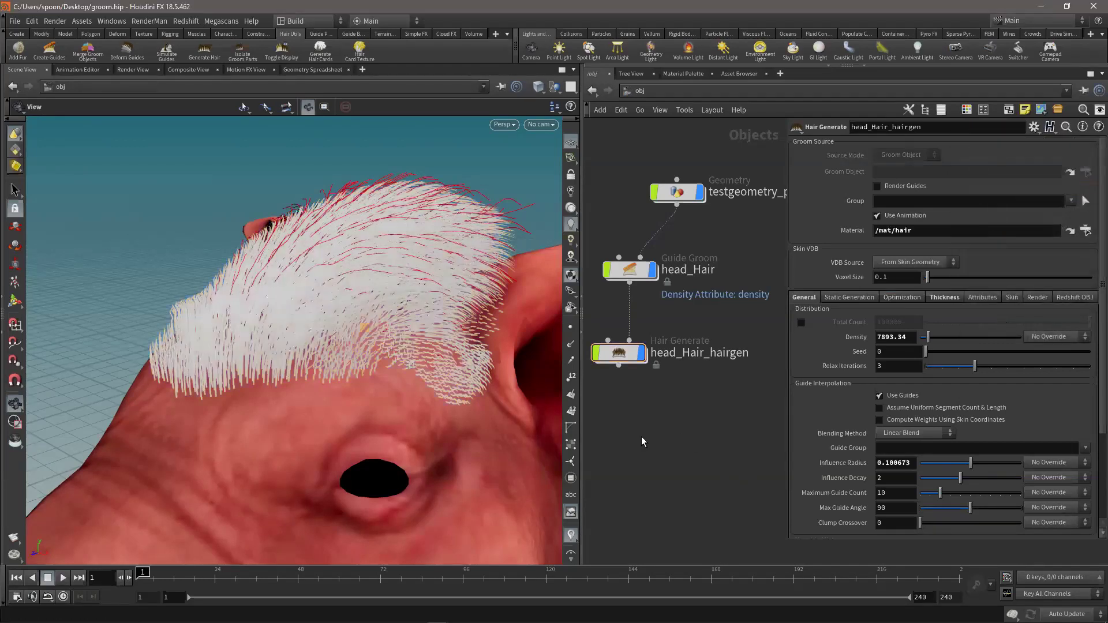
# - Disconnect head_Hair_hairgen from the guide groom node and set its groom object to ../head_Hair
pyautogui.moveTo(345, 313)
pyautogui.mouseDown()
pyautogui.moveTo(383, 329)
pyautogui.moveTo(335, 328)
pyautogui.moveTo(317, 314)
pyautogui.moveTo(342, 305)
pyautogui.mouseUp()
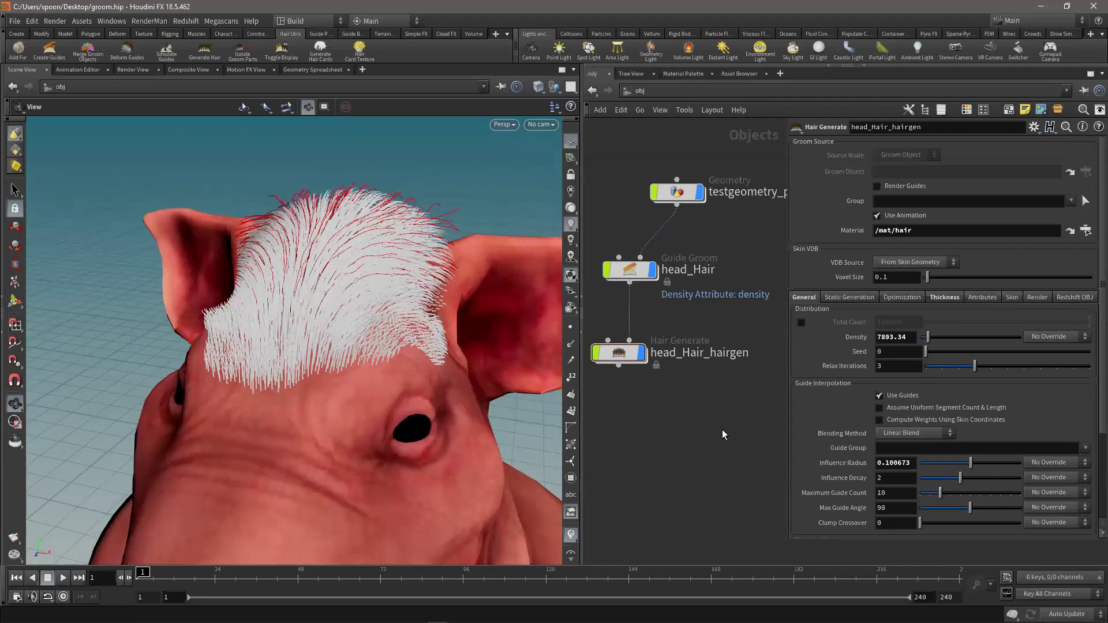
pyautogui.moveTo(653, 308)
pyautogui.mouseDown()
pyautogui.moveTo(618, 320)
pyautogui.moveTo(615, 368)
pyautogui.mouseUp()
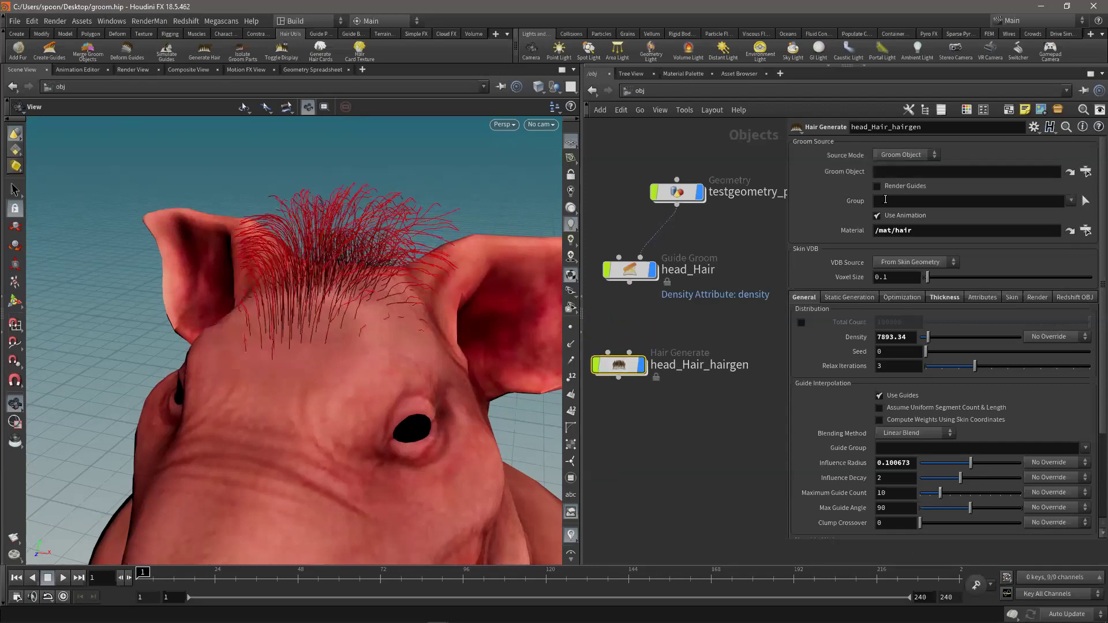
pyautogui.click(915, 170)
pyautogui.moveTo(629, 270); pyautogui.dragTo(881, 170)
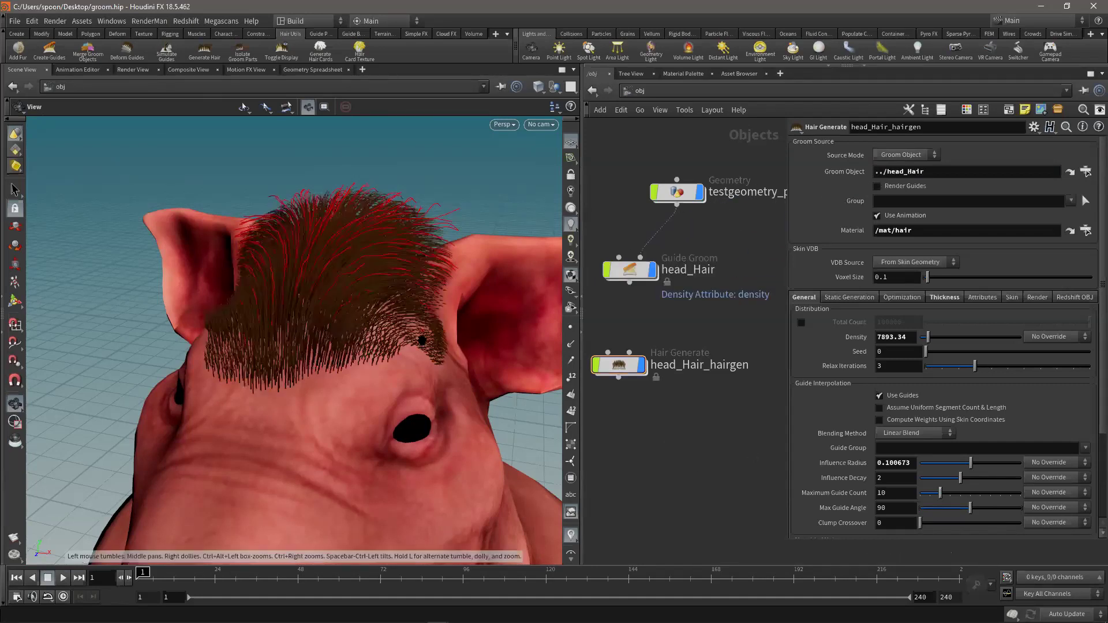
pyautogui.scroll(10, 334, 314)
pyautogui.moveTo(362, 288); pyautogui.dragTo(346, 312)
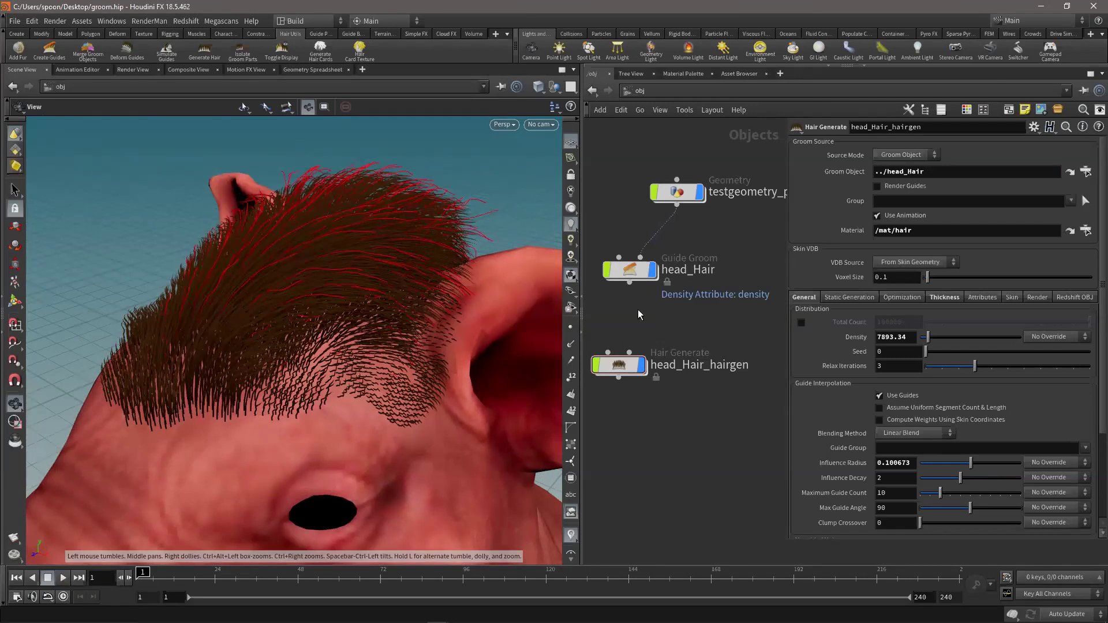
pyautogui.moveTo(921, 174); pyautogui.dragTo(867, 180)
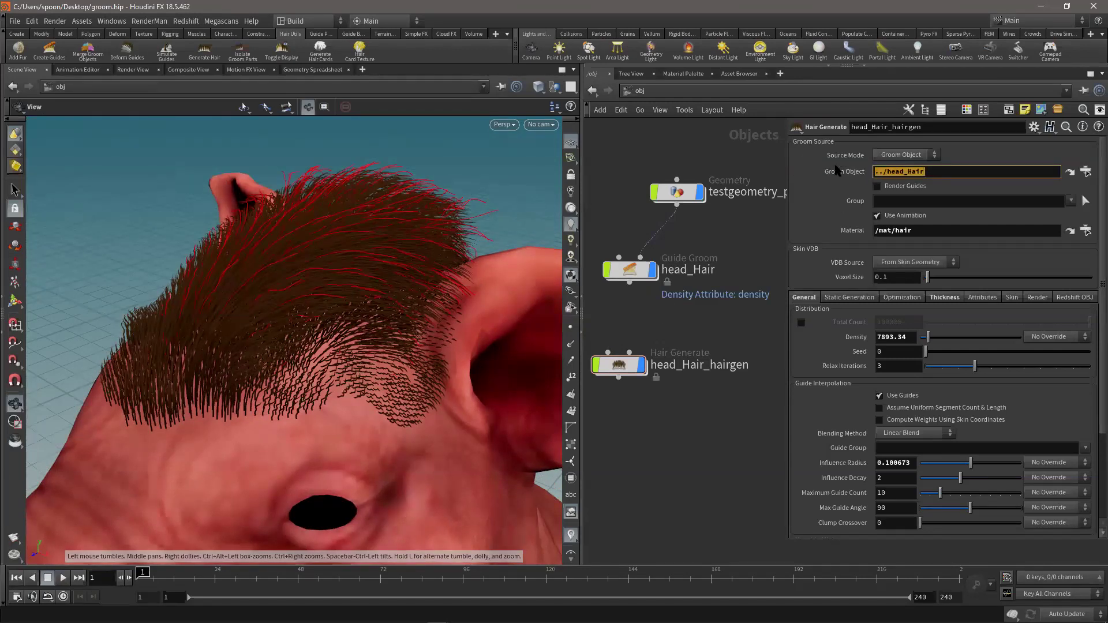
pyautogui.moveTo(632, 274); pyautogui.dragTo(628, 264)
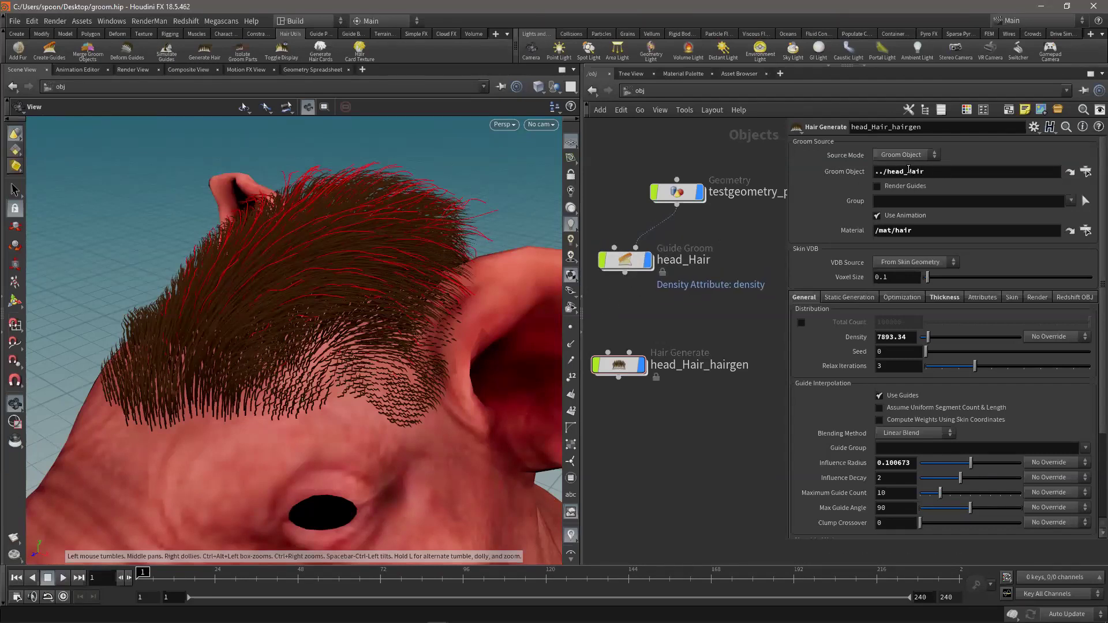
# - Try different root colors on the hair shader, including green with values 0, 0.5, 0.25
pyautogui.moveTo(311, 313); pyautogui.dragTo(683, 84)
pyautogui.click(682, 74)
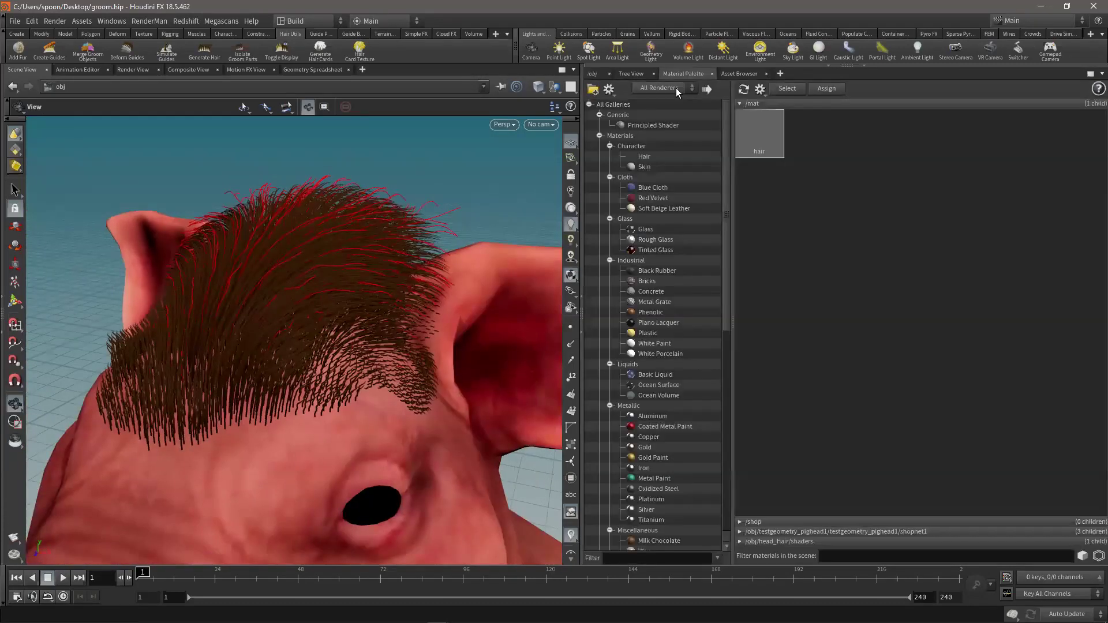
pyautogui.click(595, 74)
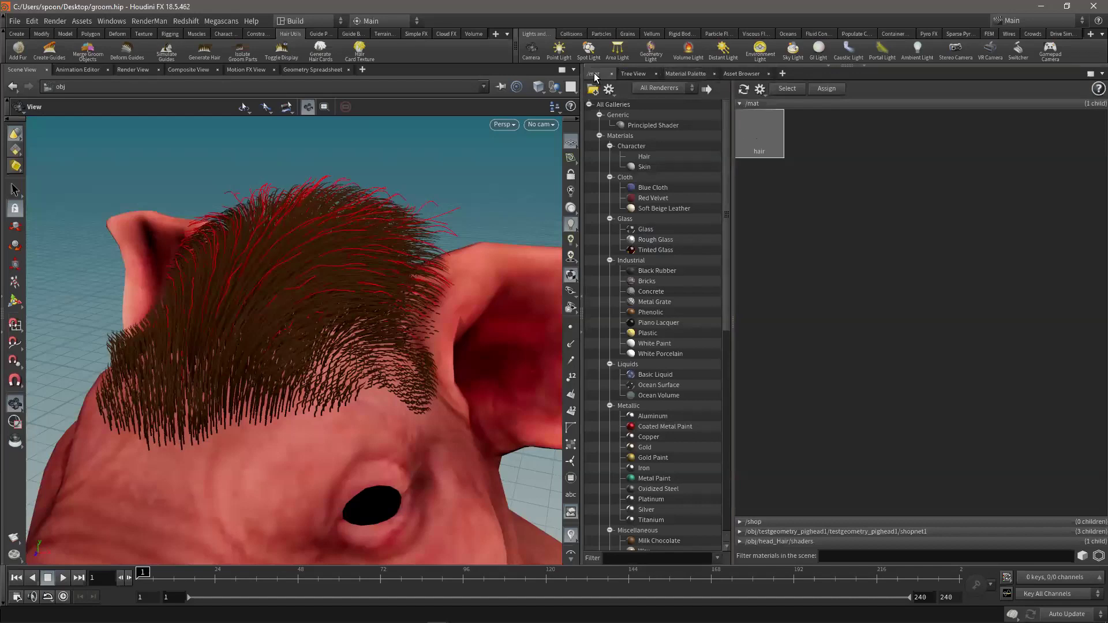
pyautogui.click(895, 257)
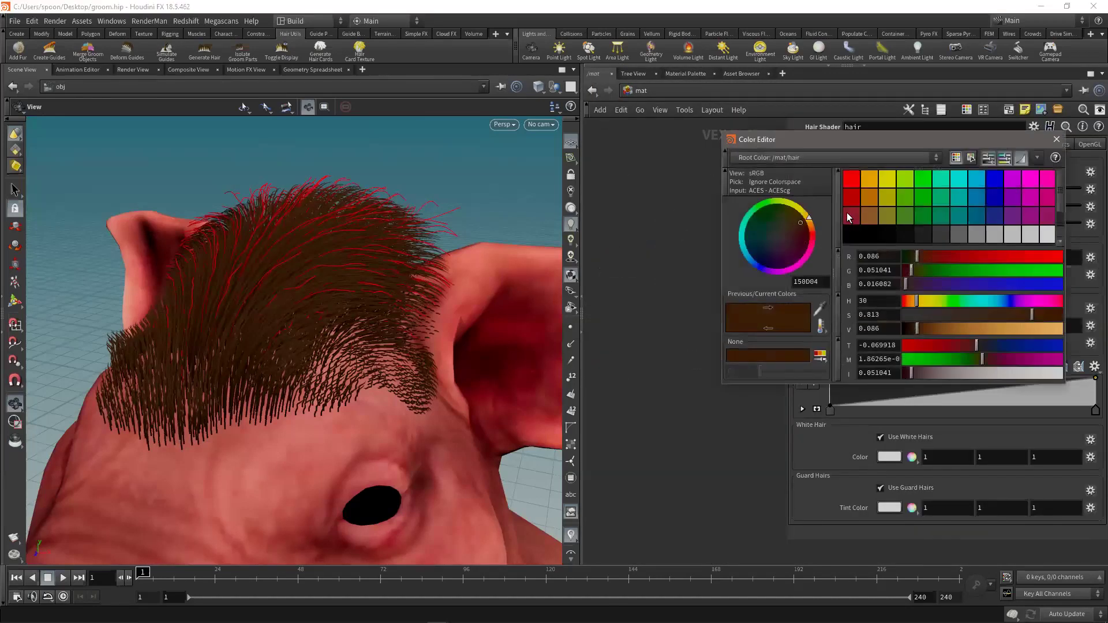
pyautogui.click(849, 213)
pyautogui.moveTo(884, 192); pyautogui.dragTo(870, 215)
pyautogui.click(1057, 140)
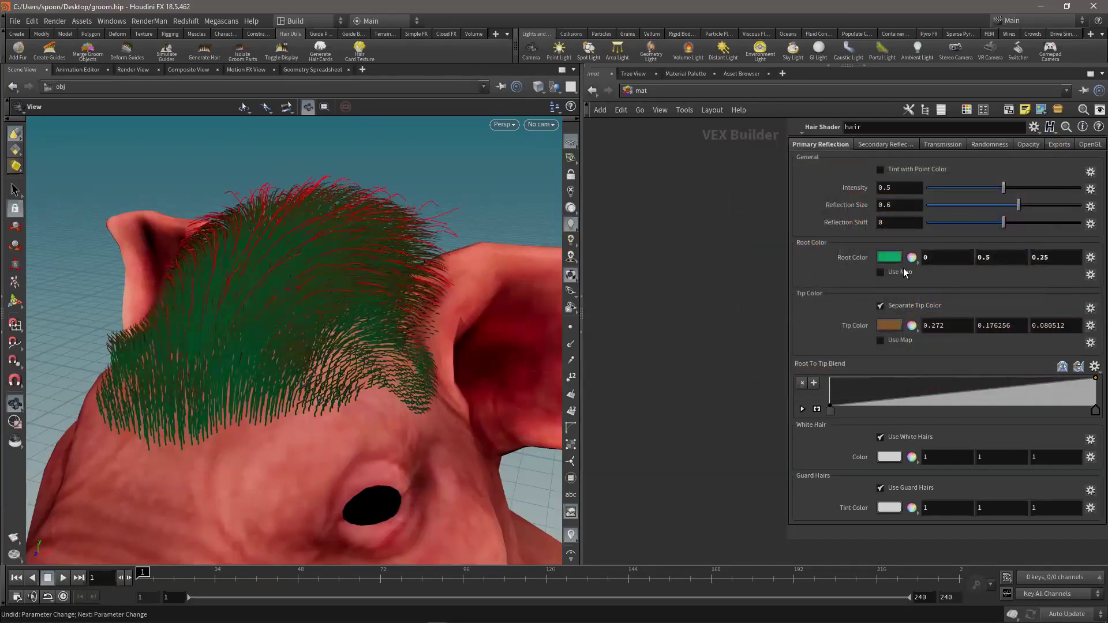
# - Undo the last root color changes and revert the hair shader's root color to its defaults
pyautogui.hotkey('ctrl', 'z')
pyautogui.hotkey('ctrl', 'z')
pyautogui.rightClick(851, 257)
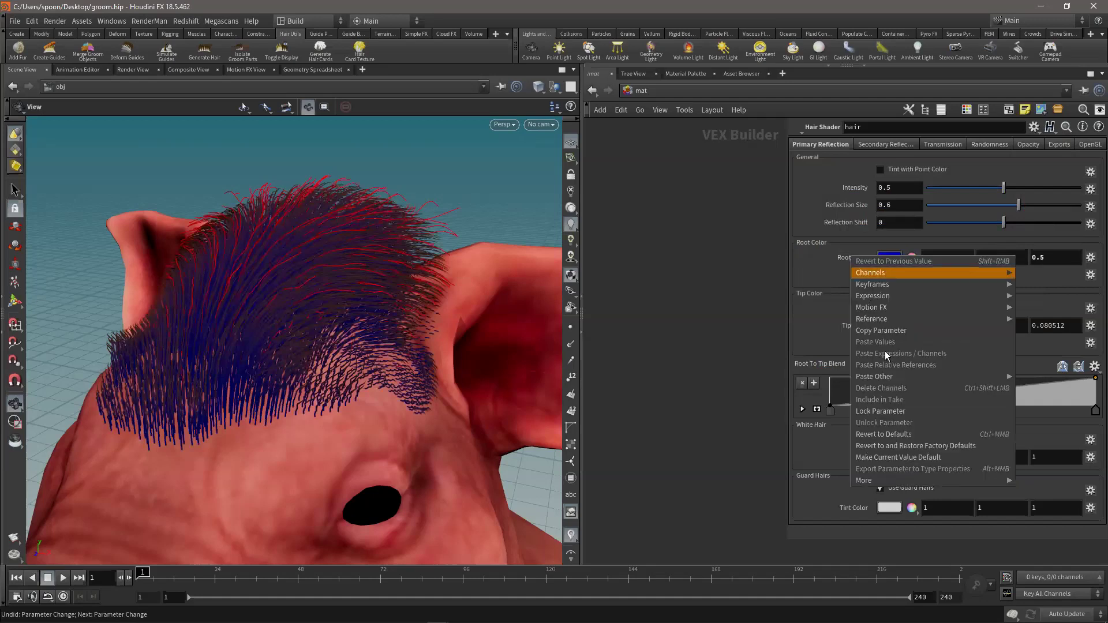
pyautogui.click(911, 432)
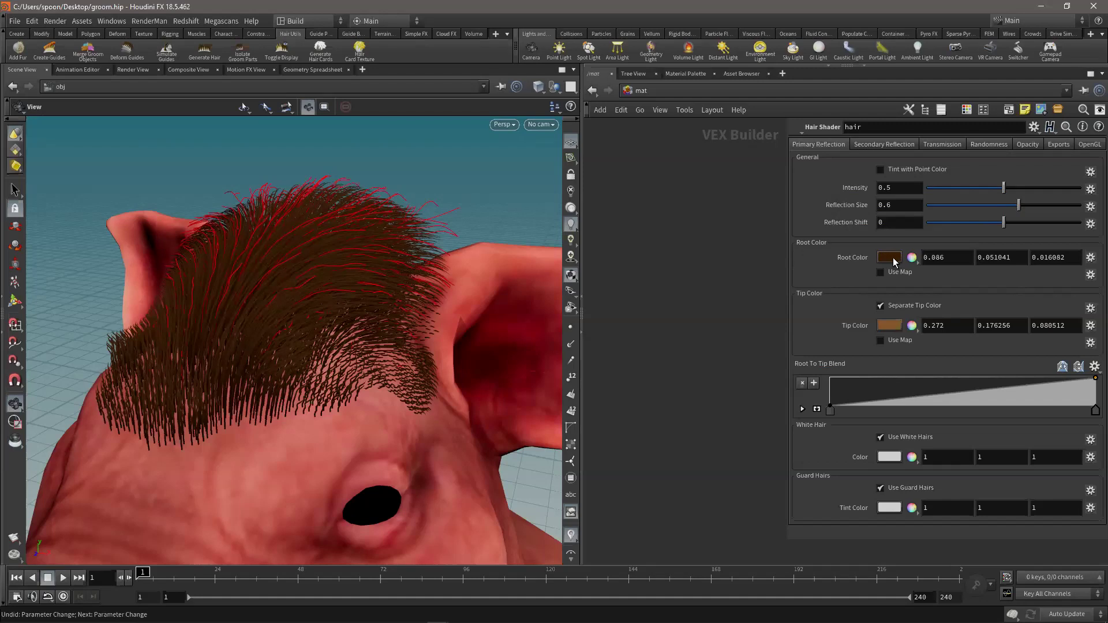
# - Return from the mat network to the obj network and select the head_Hair_hairgen node
pyautogui.moveTo(250, 341); pyautogui.dragTo(381, 346)
pyautogui.scroll(3, 339, 301)
pyautogui.scroll(-5, 691, 270)
pyautogui.moveTo(707, 274); pyautogui.dragTo(637, 295, button='middle')
pyautogui.click(647, 91)
pyautogui.click(678, 107)
pyautogui.click(675, 92)
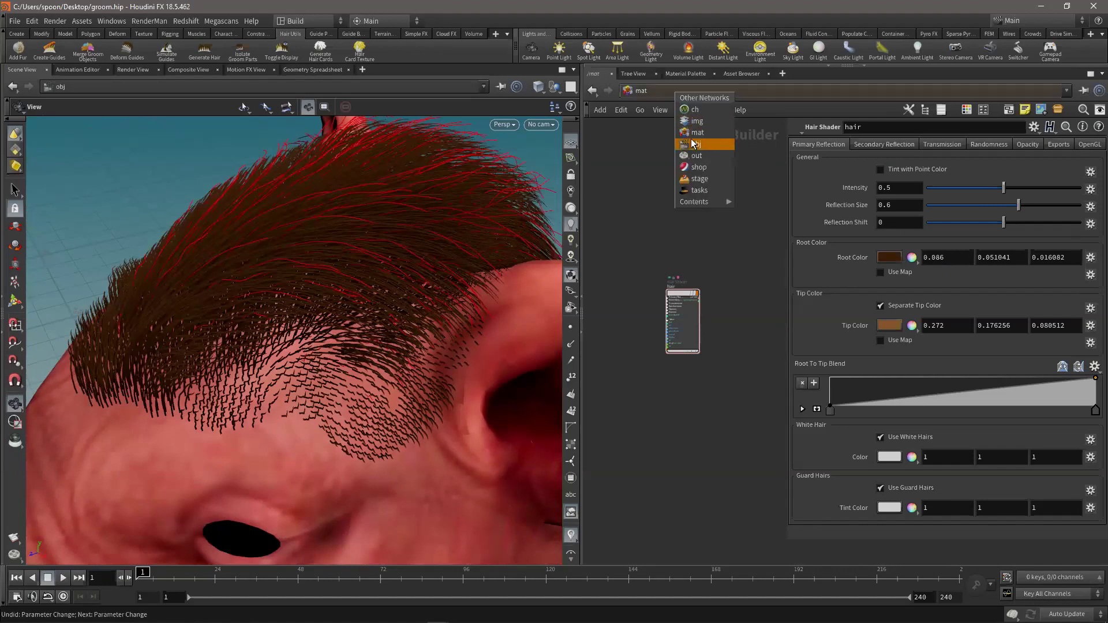
pyautogui.click(686, 142)
pyautogui.moveTo(697, 328); pyautogui.dragTo(713, 341, button='middle')
pyautogui.click(626, 410)
pyautogui.moveTo(716, 342); pyautogui.dragTo(630, 402)
pyautogui.moveTo(686, 342); pyautogui.dragTo(684, 324, button='middle')
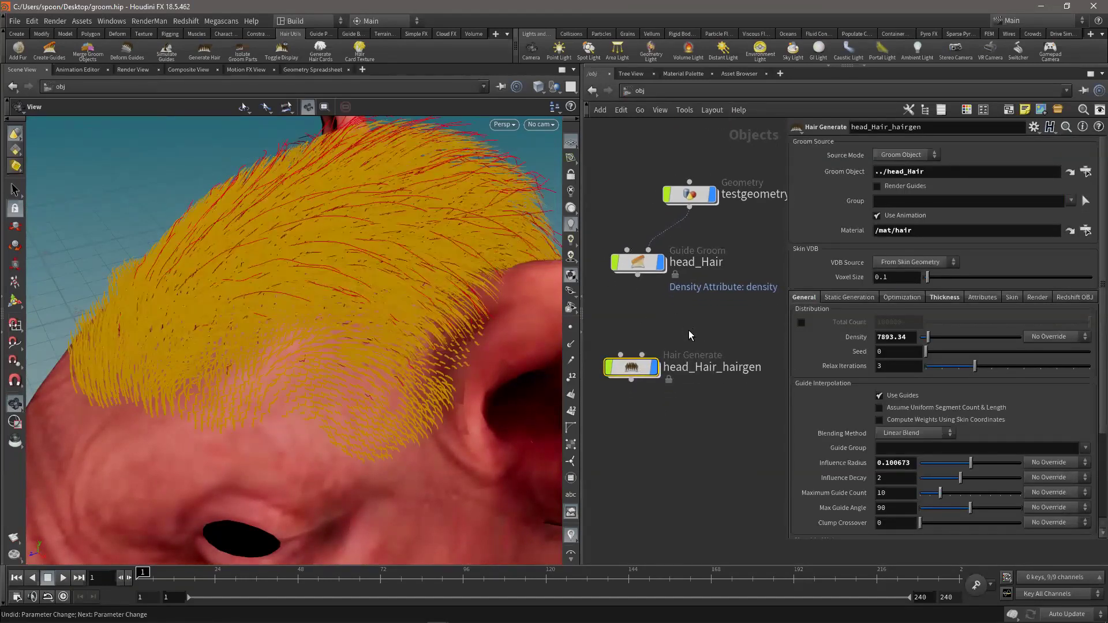
# - Review the groom object and density settings of head_Hair_hairgen and inspect the hair around the forehead and ear
pyautogui.scroll(-3, 693, 341)
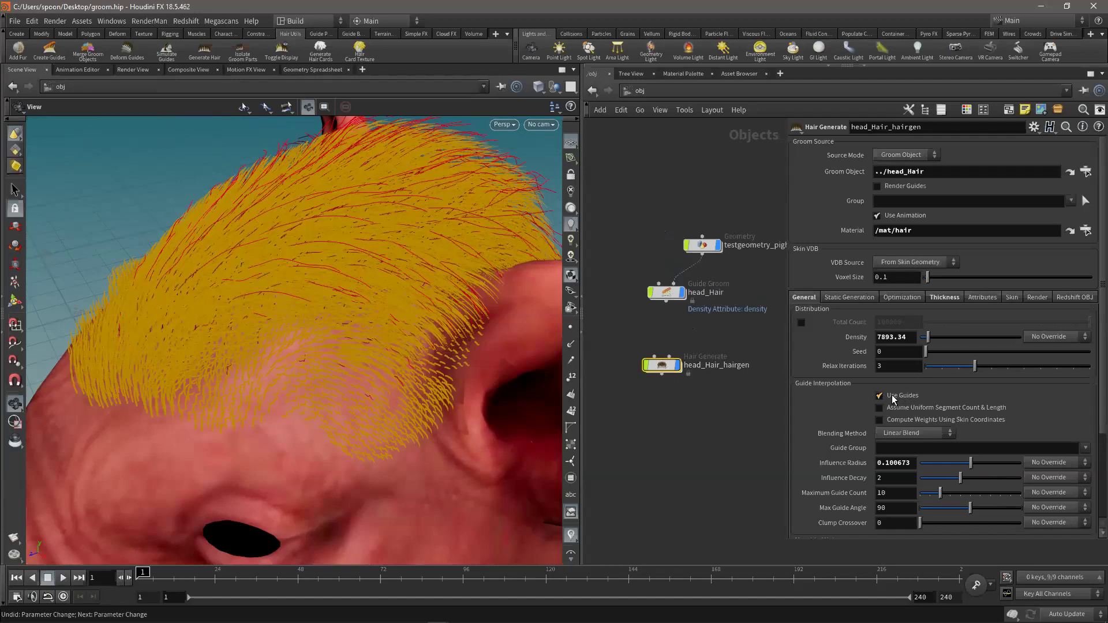
pyautogui.moveTo(933, 174); pyautogui.dragTo(814, 172)
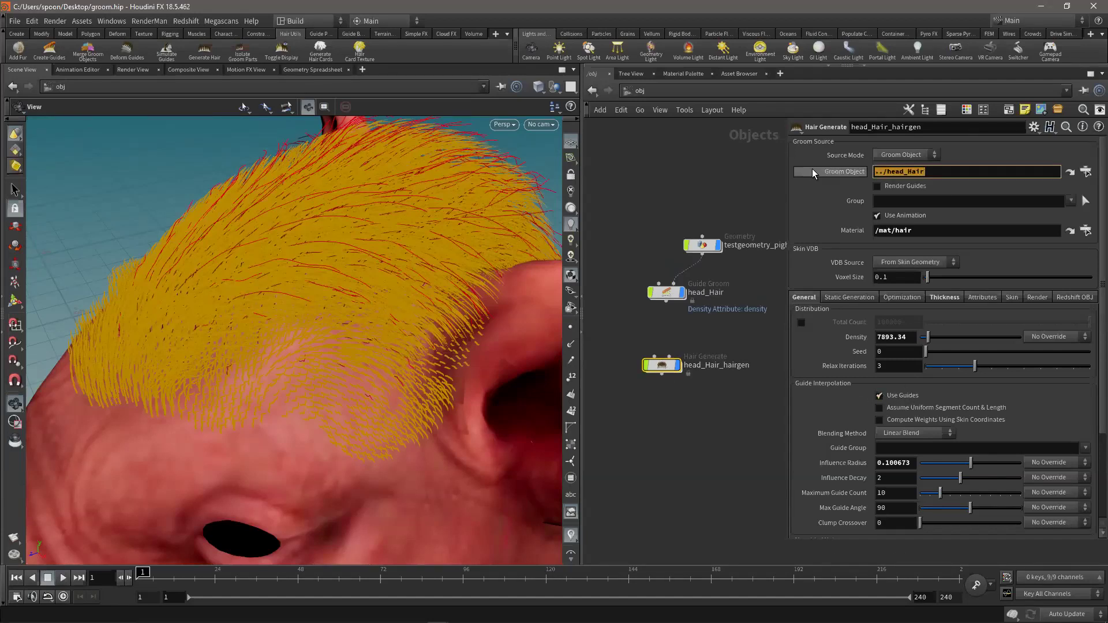
pyautogui.click(709, 442)
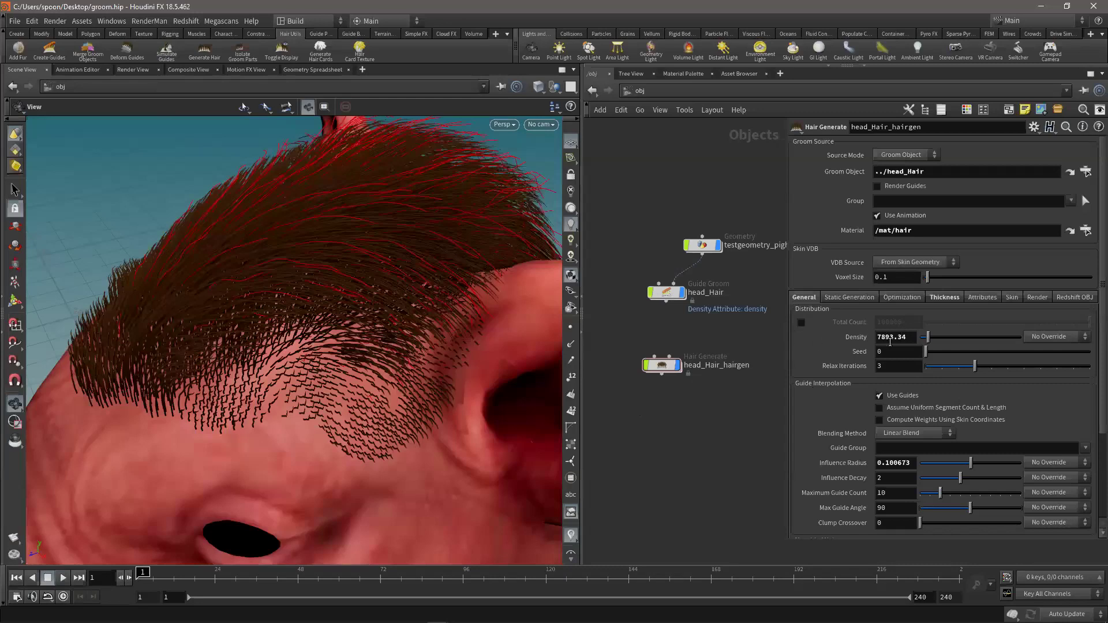
pyautogui.moveTo(892, 338); pyautogui.dragTo(840, 339)
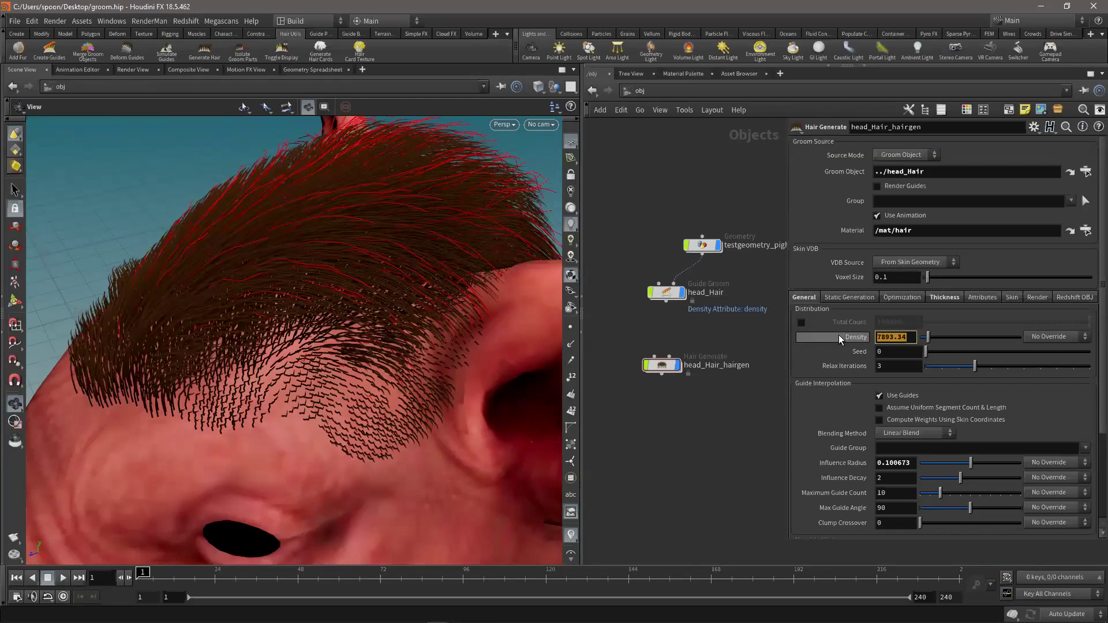
pyautogui.moveTo(293, 379); pyautogui.dragTo(372, 374, button='right')
pyautogui.moveTo(372, 374); pyautogui.dragTo(344, 410)
pyautogui.moveTo(344, 410); pyautogui.dragTo(371, 361, button='right')
pyautogui.moveTo(371, 361); pyautogui.dragTo(333, 324)
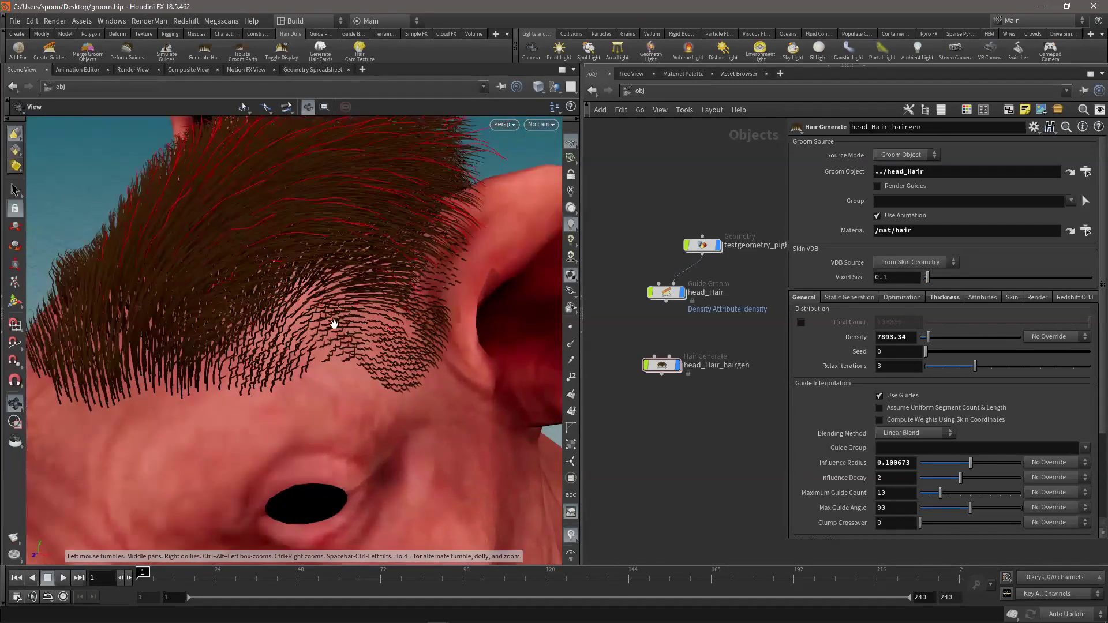
# - Select head_Hair_hairgen, examine the hairs between guides up close near the ear, and open its influence radius value
pyautogui.moveTo(685, 411); pyautogui.dragTo(646, 353)
pyautogui.moveTo(417, 332); pyautogui.dragTo(404, 358, button='right')
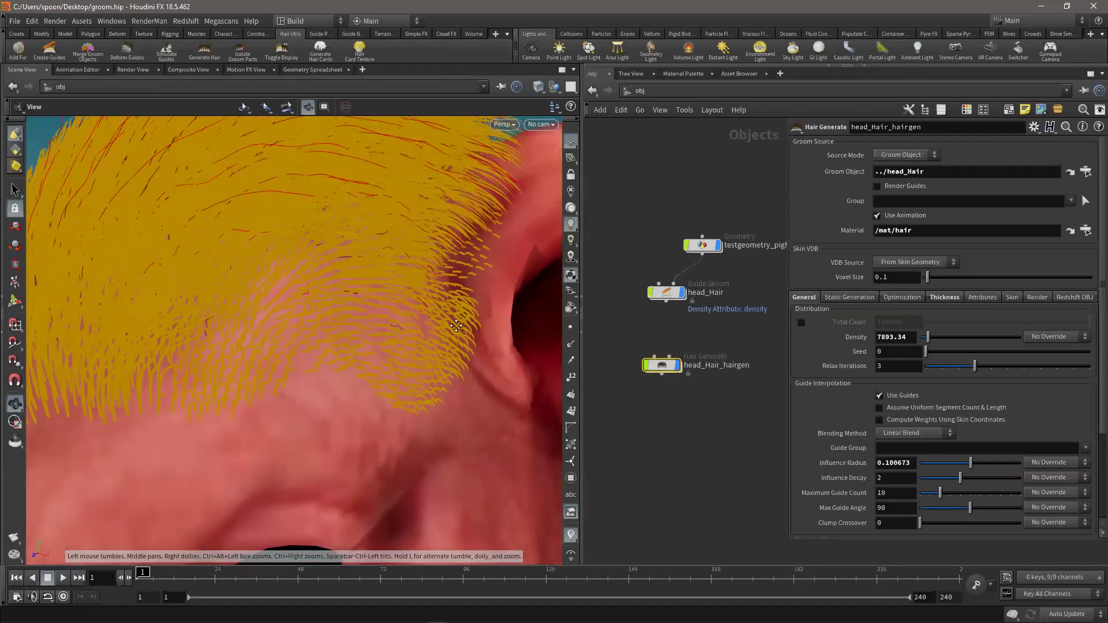
pyautogui.moveTo(311, 361); pyautogui.dragTo(304, 378)
pyautogui.moveTo(304, 378); pyautogui.dragTo(306, 342, button='right')
pyautogui.moveTo(306, 342); pyautogui.dragTo(281, 342)
pyautogui.moveTo(280, 342); pyautogui.dragTo(285, 346, button='right')
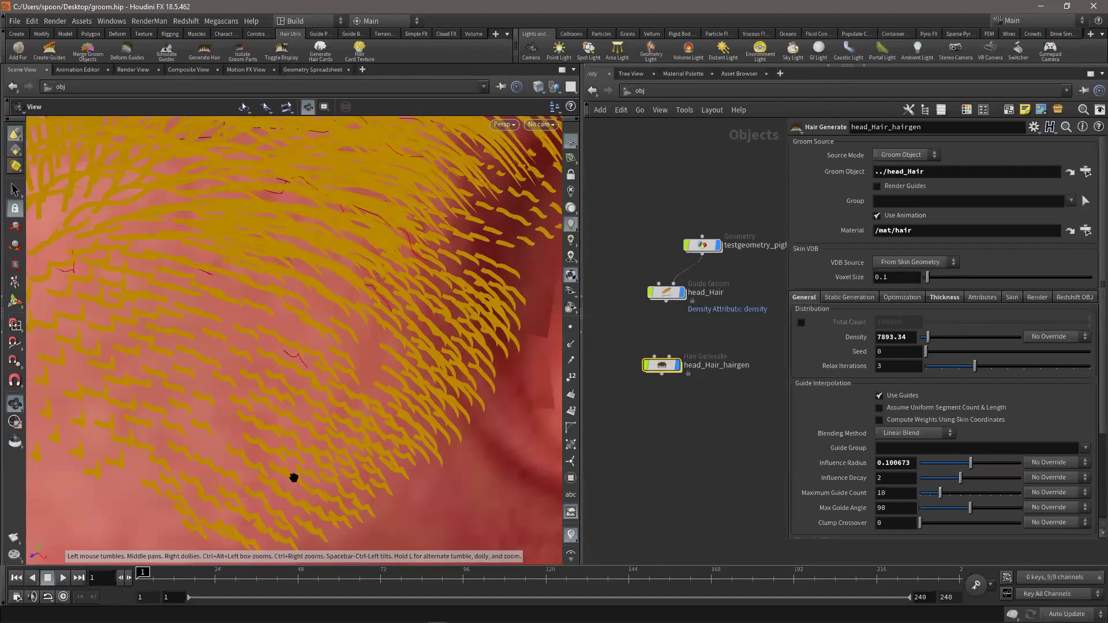
pyautogui.click(904, 463)
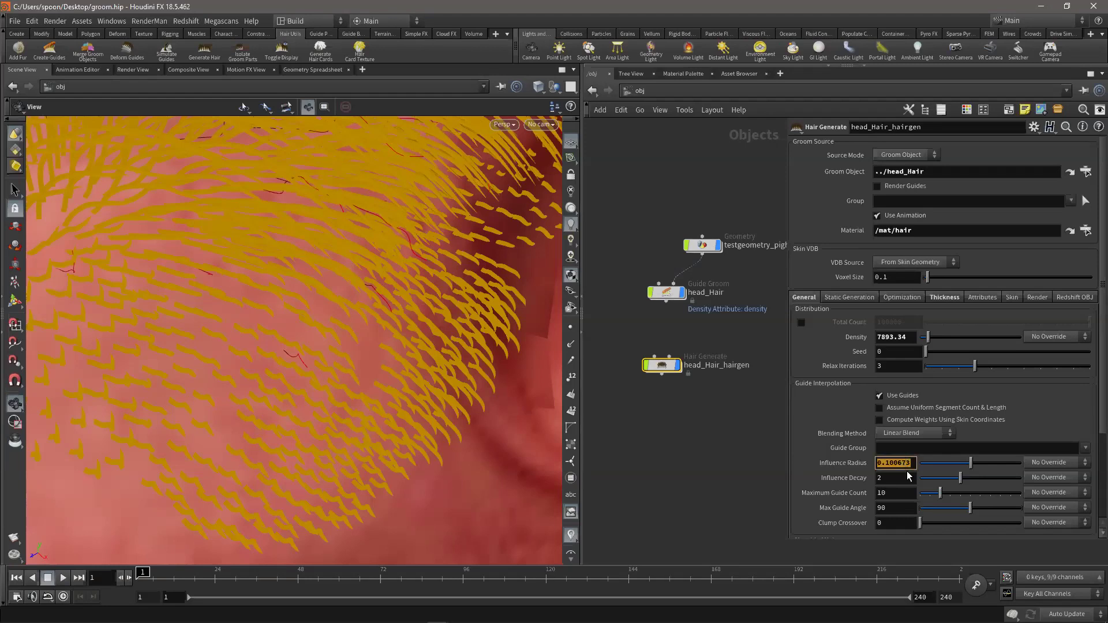
# - Lower the influence radius of head_Hair_hairgen to 0.024 and inspect the hair from the ear to the forehead
pyautogui.moveTo(965, 464); pyautogui.dragTo(930, 471)
pyautogui.moveTo(368, 338); pyautogui.dragTo(139, 332, button='right')
pyautogui.moveTo(364, 403); pyautogui.dragTo(286, 347)
pyautogui.moveTo(286, 346); pyautogui.dragTo(231, 341, button='right')
pyautogui.moveTo(295, 346); pyautogui.dragTo(364, 368)
pyautogui.moveTo(288, 352); pyautogui.dragTo(361, 294, button='right')
pyautogui.moveTo(361, 294); pyautogui.dragTo(225, 352)
pyautogui.moveTo(932, 465); pyautogui.dragTo(934, 466)
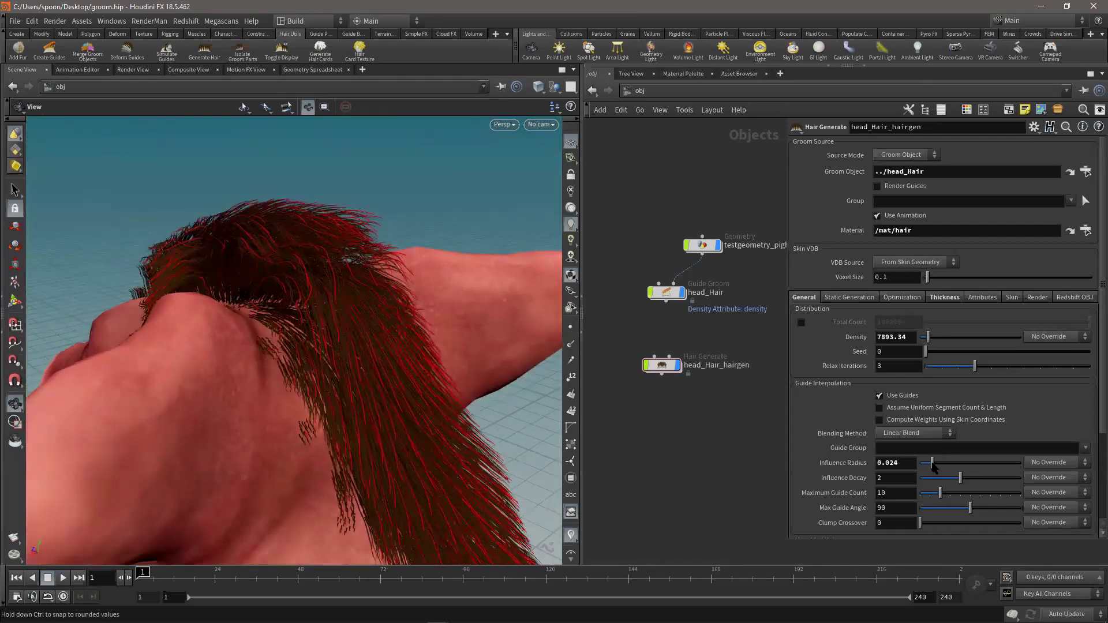
pyautogui.moveTo(221, 335); pyautogui.dragTo(225, 399)
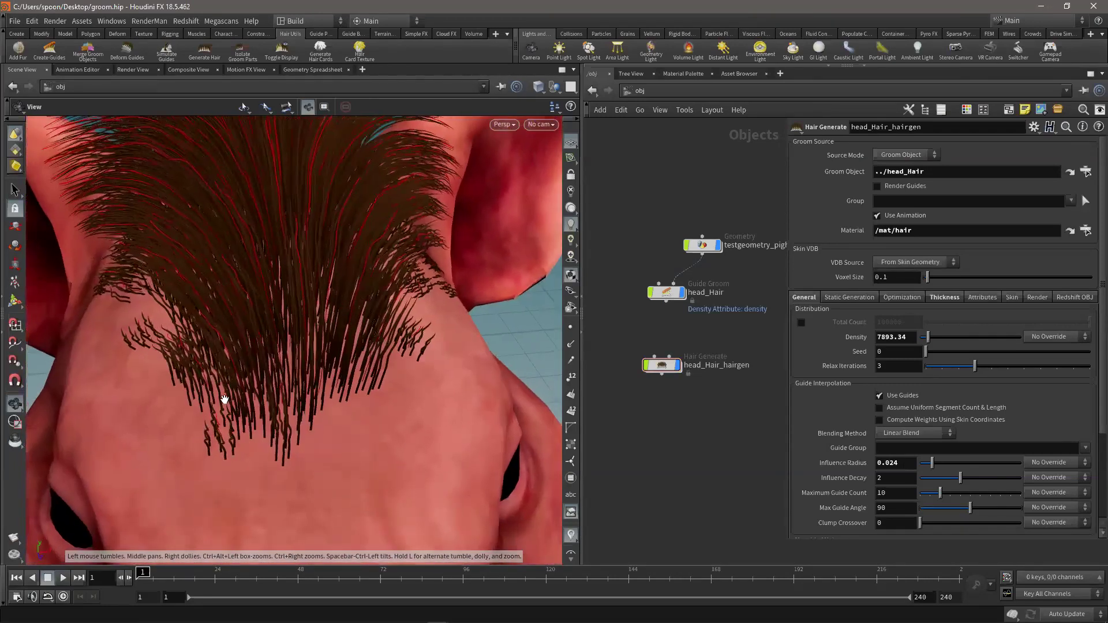
# - Open the groom network inside head_Hair and set the viewport selection mode to primitives
pyautogui.doubleClick(667, 297)
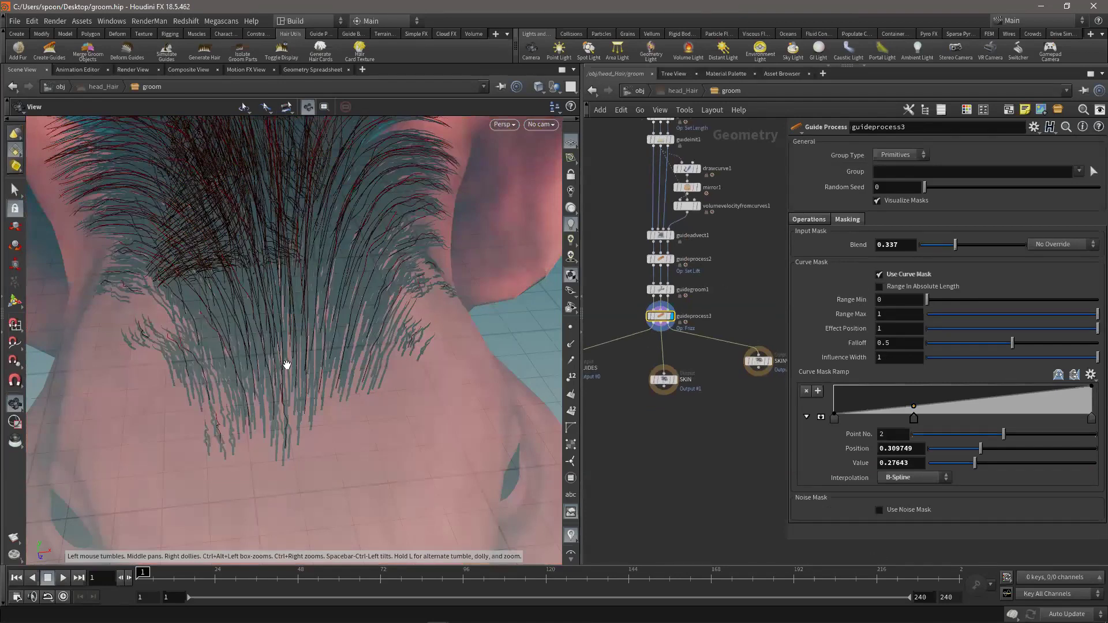
pyautogui.click(15, 195)
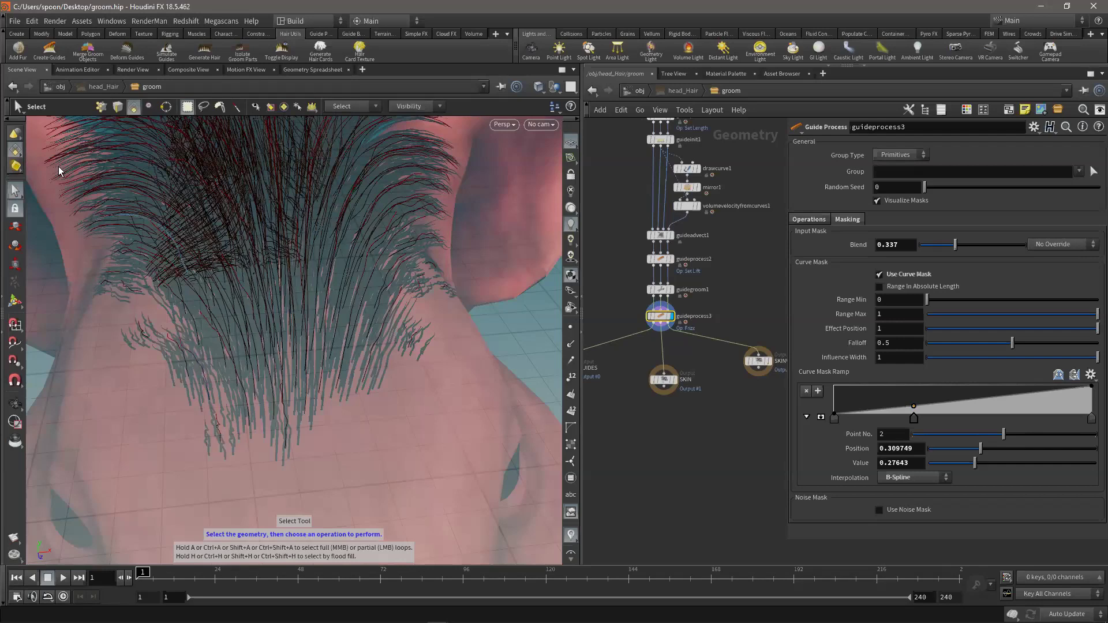
pyautogui.rightClick(15, 151)
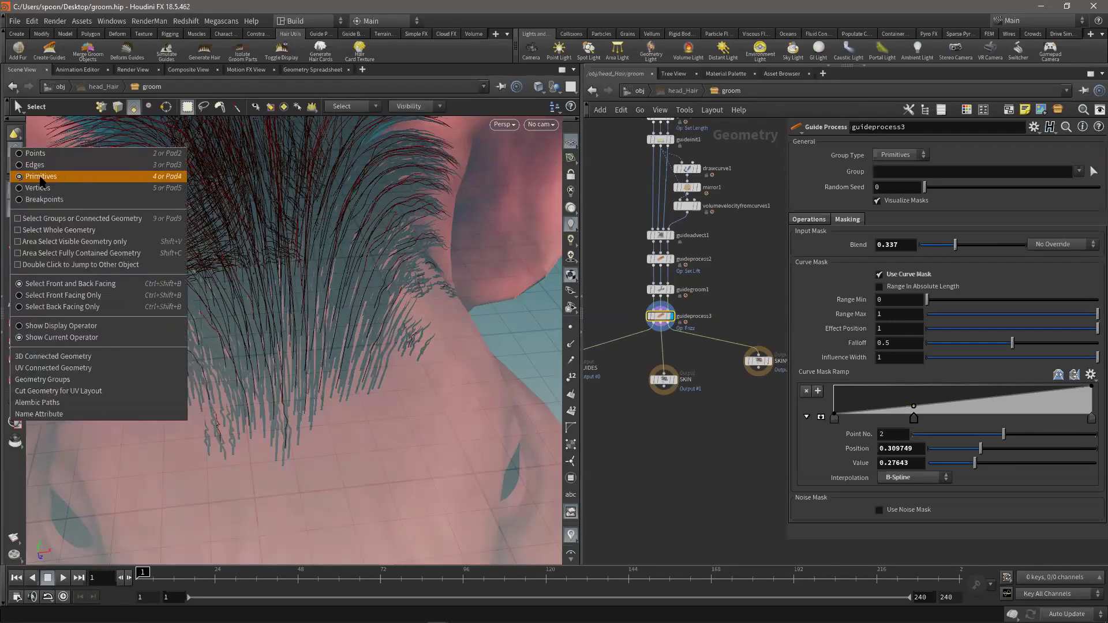
pyautogui.click(40, 177)
# - Switch the viewport's object display from ghosting to hiding other objects
pyautogui.click(555, 88)
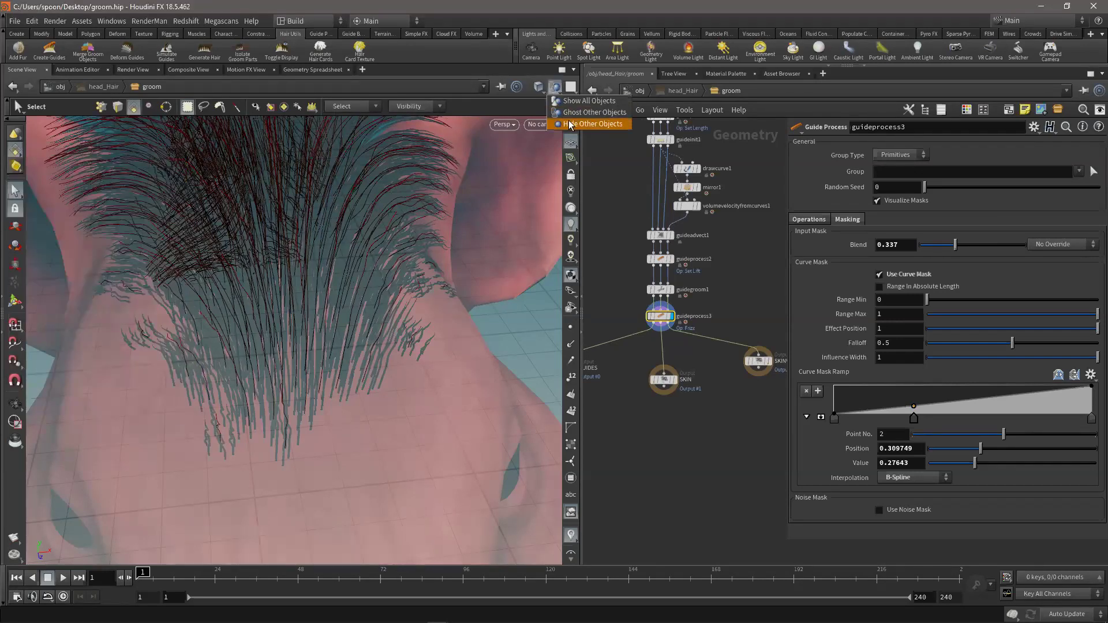
pyautogui.click(573, 115)
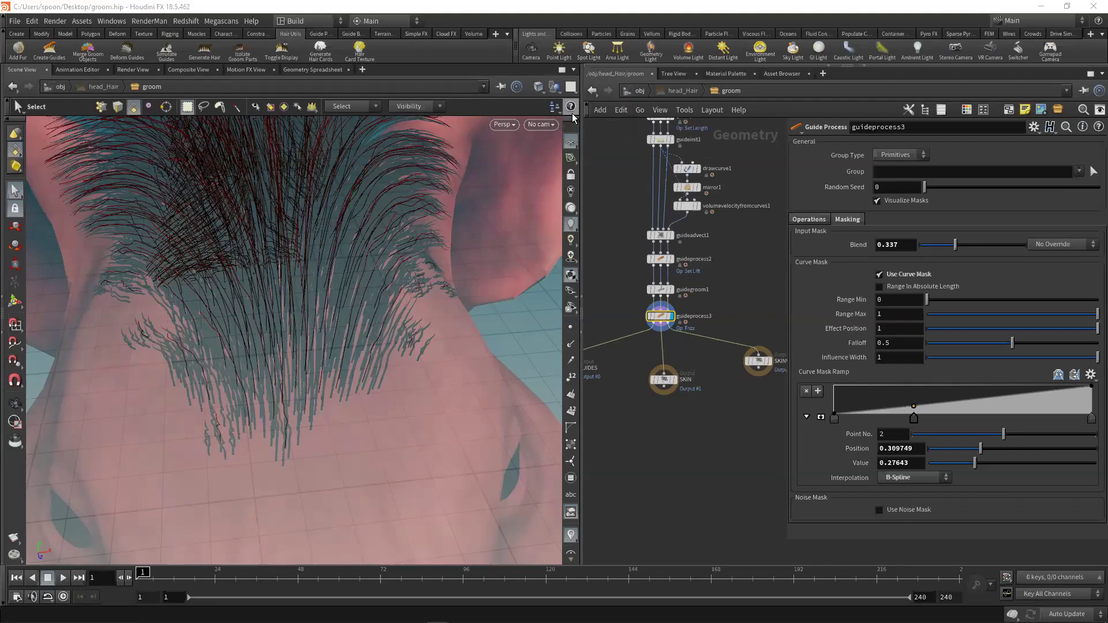
pyautogui.click(553, 91)
pyautogui.click(568, 127)
pyautogui.press('Escape')
# - Select the stray short guide curves along the front and side edges of the groom and delete them with a Blast node
pyautogui.moveTo(484, 335); pyautogui.dragTo(255, 394)
pyautogui.press('s')
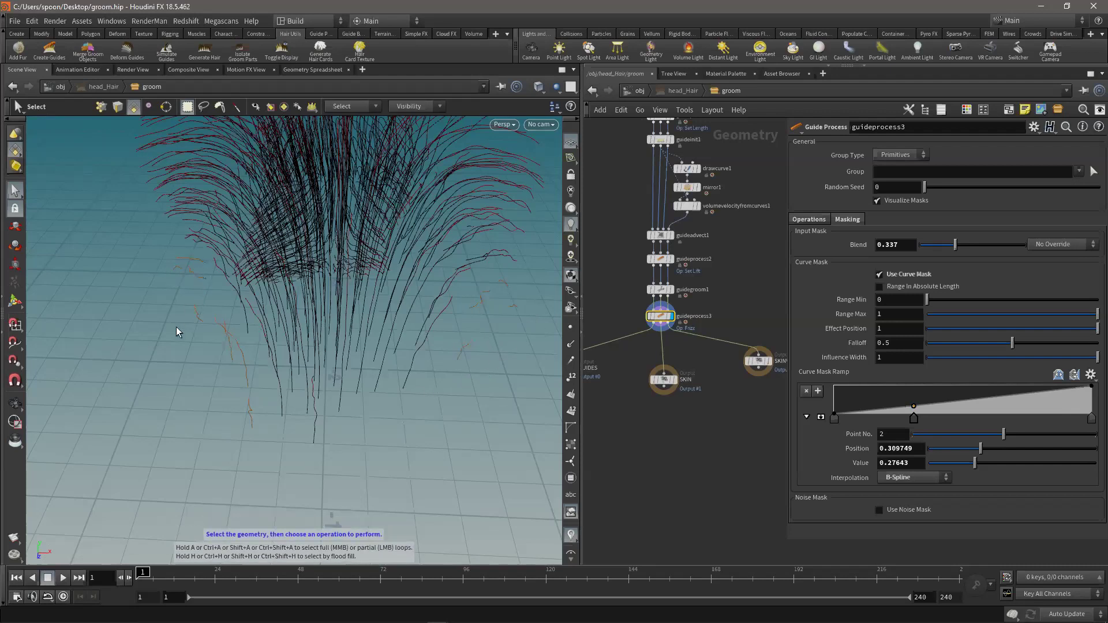
pyautogui.press('Escape')
pyautogui.moveTo(404, 284); pyautogui.dragTo(299, 319)
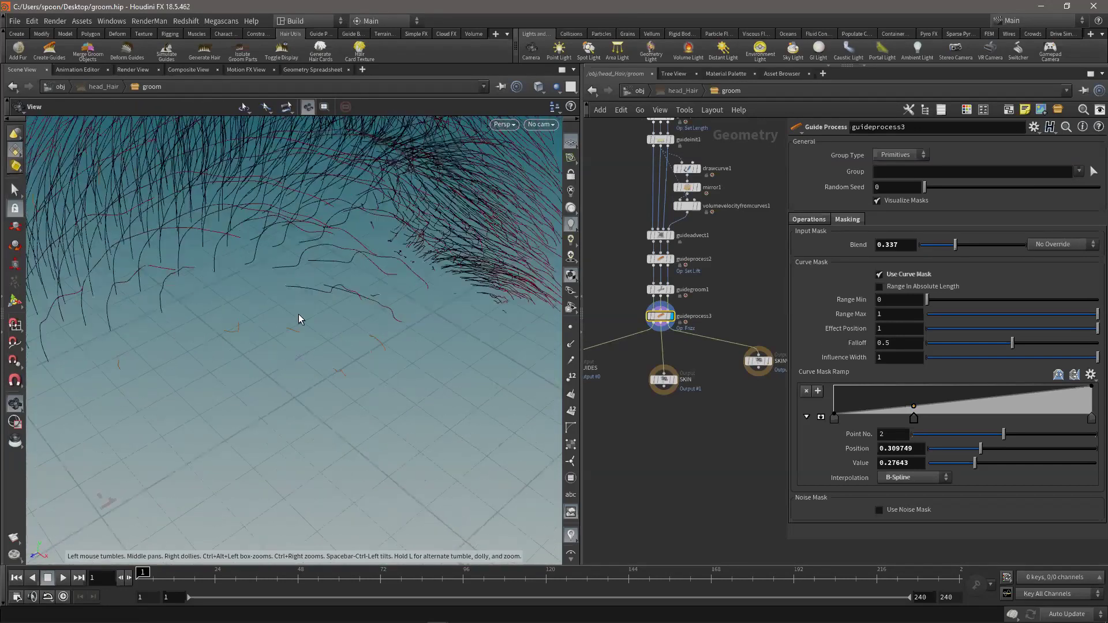
pyautogui.moveTo(364, 302); pyautogui.dragTo(427, 453)
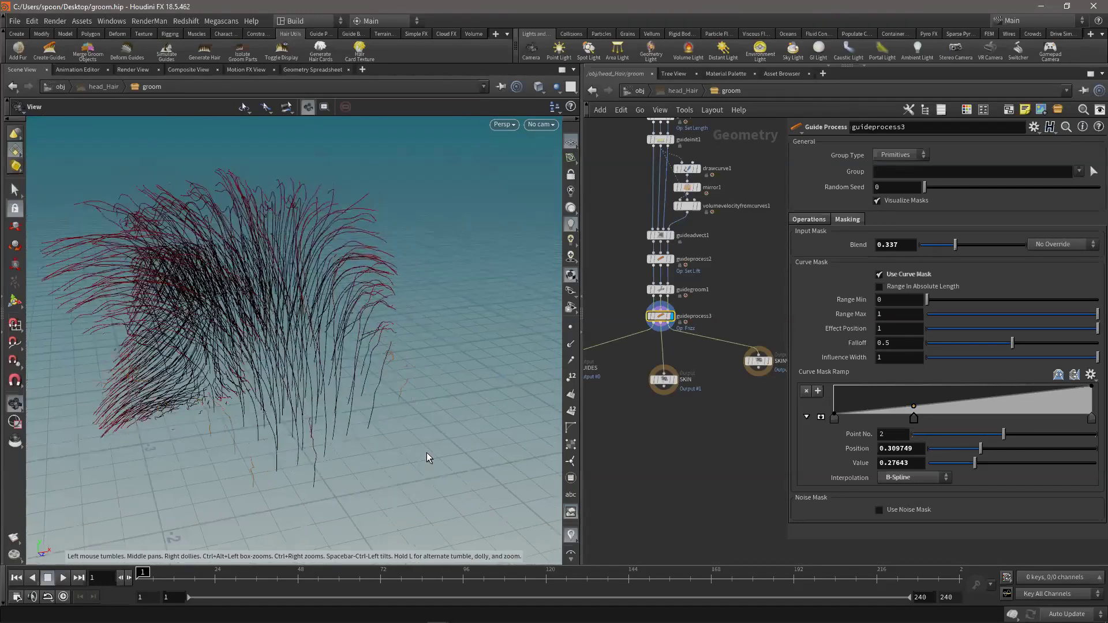
pyautogui.press('s')
pyautogui.press('Delete')
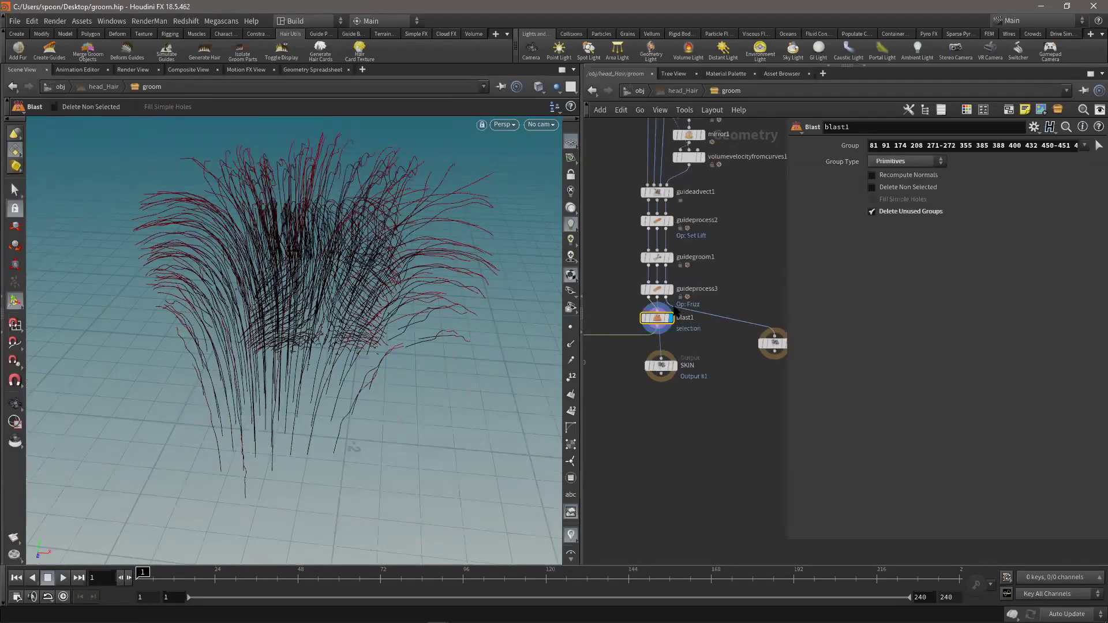
pyautogui.scroll(3, 633, 361)
pyautogui.click(633, 339)
# - Return to the obj level and inspect the hair edges around the forehead and the ear
pyautogui.moveTo(327, 356); pyautogui.dragTo(421, 375)
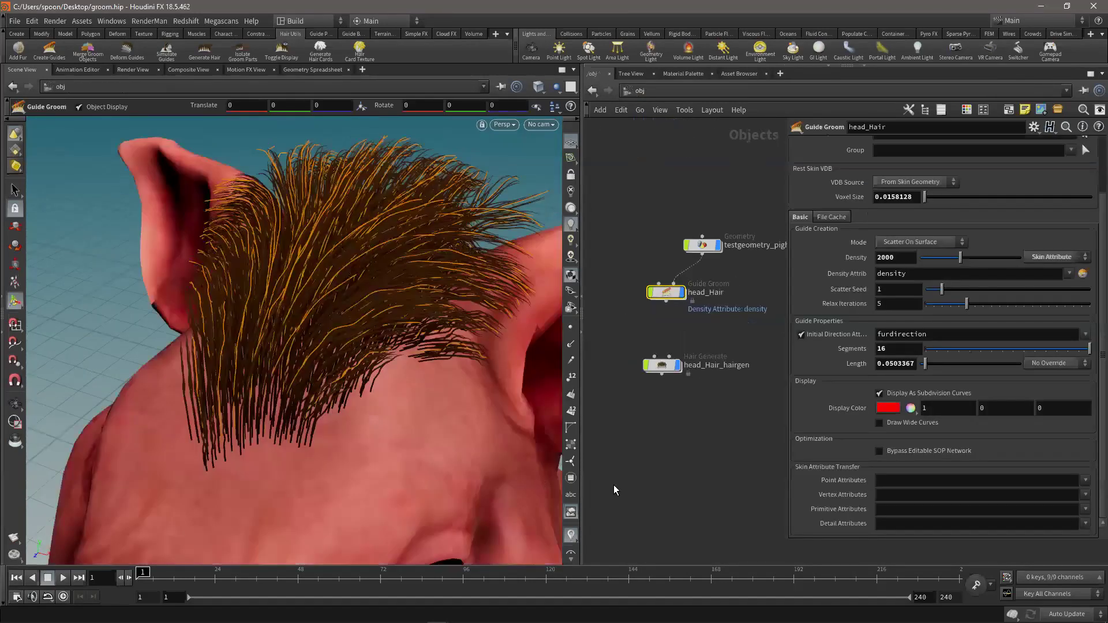
pyautogui.click(614, 486)
pyautogui.press('Escape')
pyautogui.moveTo(260, 421); pyautogui.dragTo(312, 388)
pyautogui.moveTo(392, 347); pyautogui.dragTo(279, 369, button='middle')
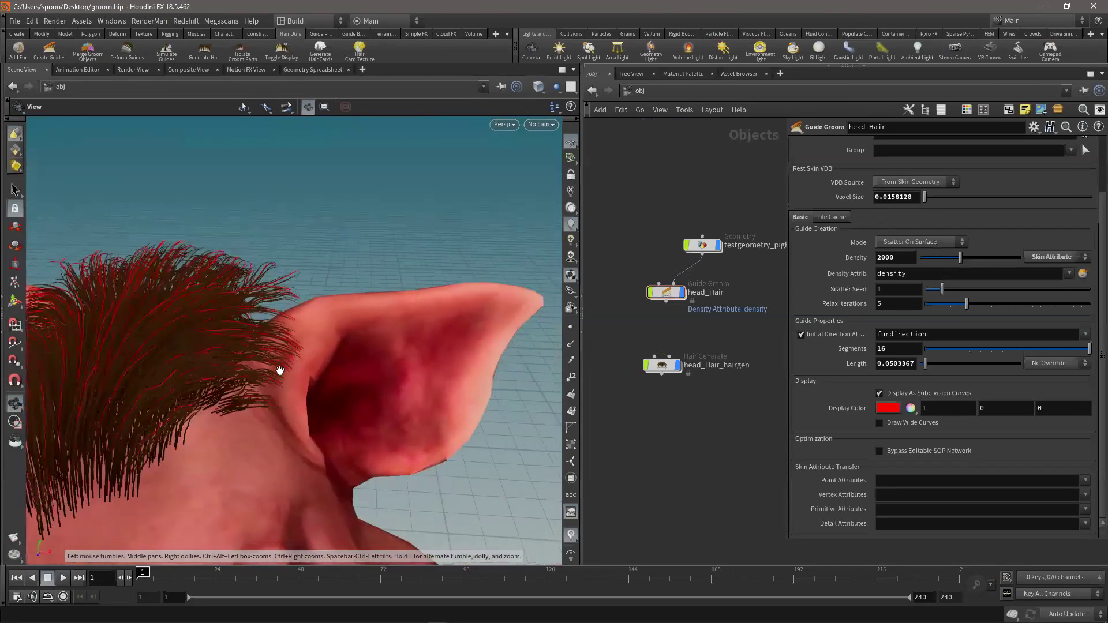
pyautogui.moveTo(280, 369); pyautogui.dragTo(296, 384, button='right')
pyautogui.moveTo(153, 375); pyautogui.dragTo(271, 385, button='middle')
# - Reopen the head_Hair groom network, select the remaining stray guides along the side edges, and delete them with a second Blast node
pyautogui.press('s')
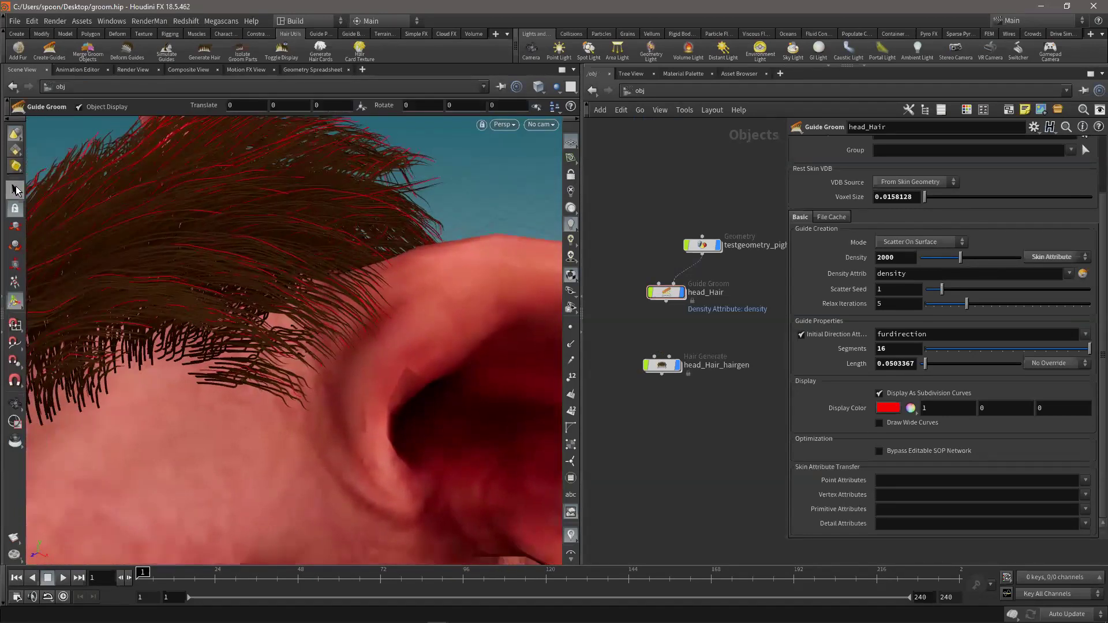
pyautogui.click(248, 375)
pyautogui.click(673, 286)
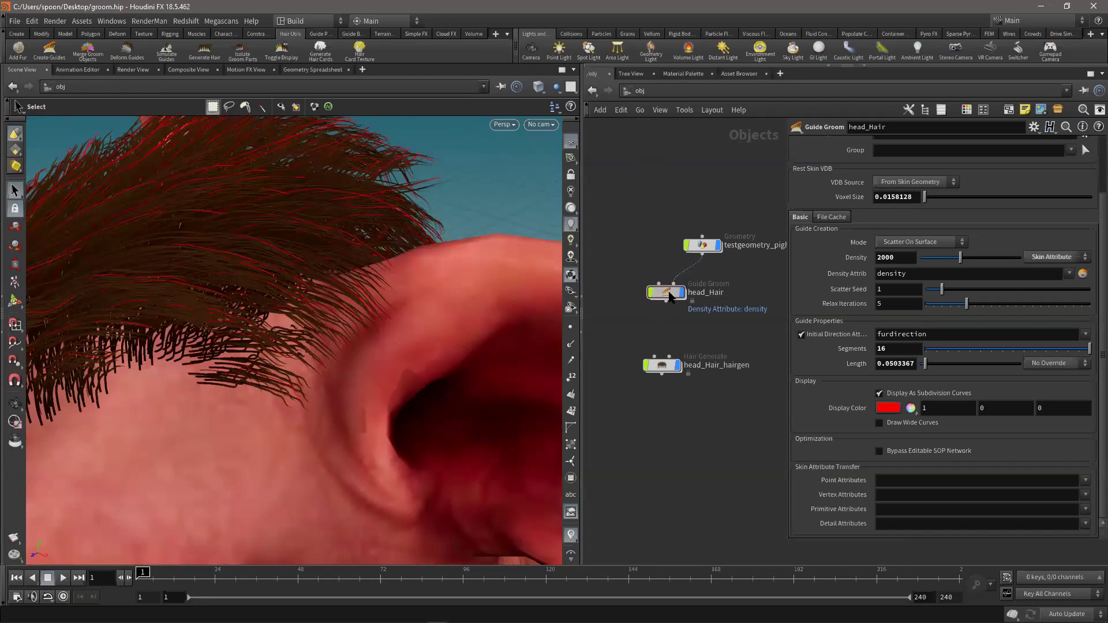
pyautogui.doubleClick(670, 295)
pyautogui.moveTo(364, 377); pyautogui.dragTo(94, 348)
pyautogui.press('s')
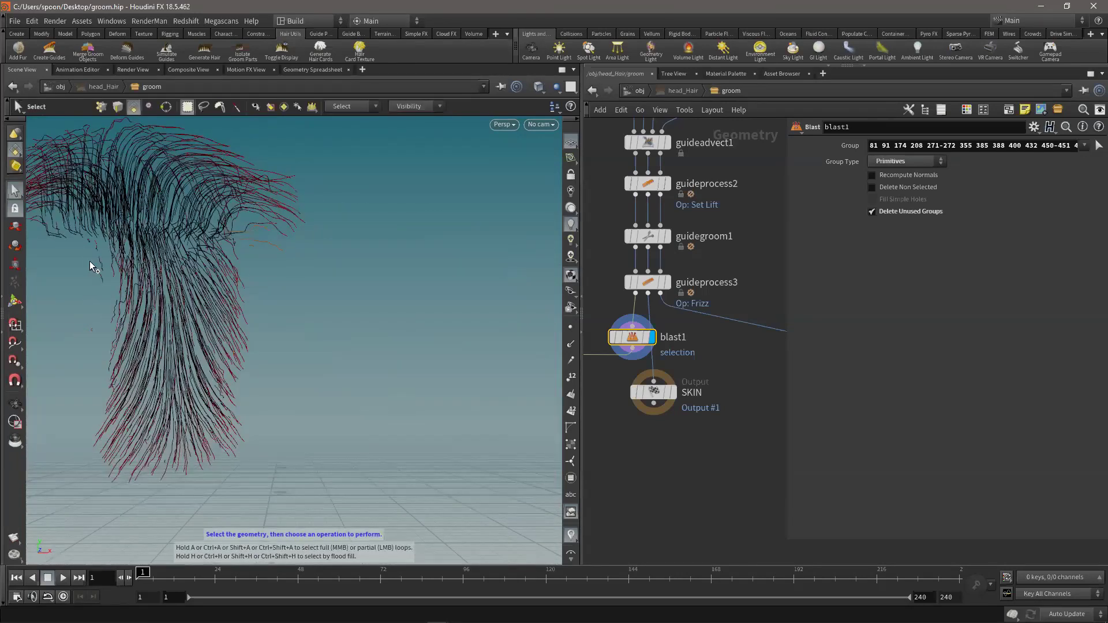
pyautogui.keyDown('shift'); pyautogui.moveTo(82, 241); pyautogui.dragTo(105, 282); pyautogui.keyUp('shift')
pyautogui.press('Escape')
pyautogui.moveTo(335, 328); pyautogui.dragTo(317, 249)
pyautogui.press('s')
pyautogui.press('Delete')
# - Select stray guide primitives 135 and 366 beside the hair edge and delete them with a third Blast node
pyautogui.press('Escape')
pyautogui.scroll(3, 317, 249)
pyautogui.click(19, 194)
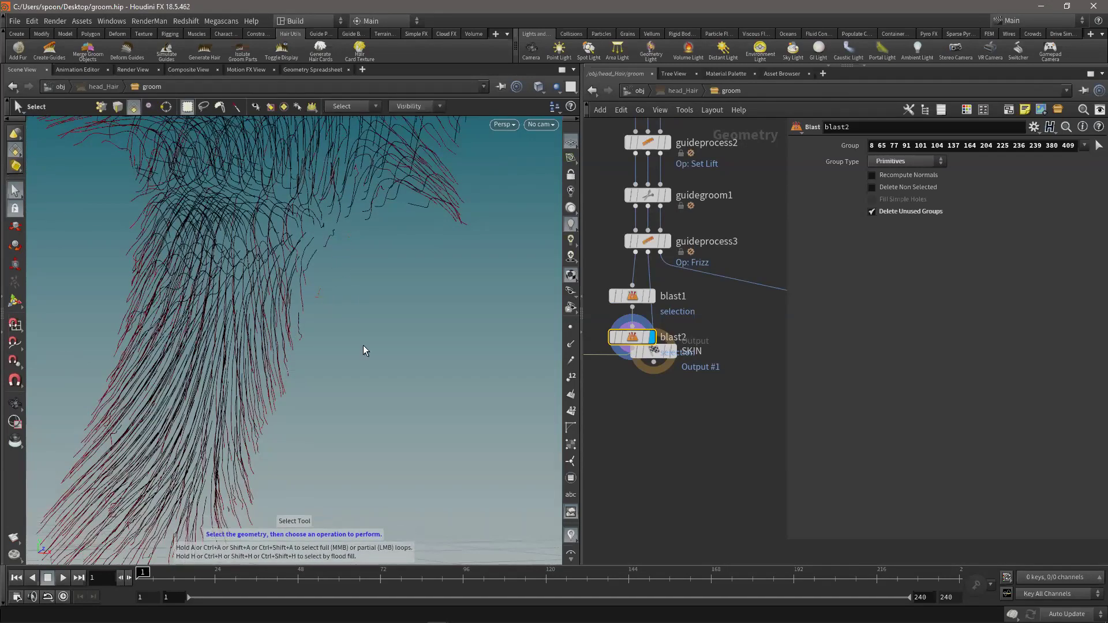
pyautogui.press('Delete')
# - Return to the obj level and inspect the hair beside the ear and down the forehead
pyautogui.moveTo(325, 267); pyautogui.dragTo(371, 317)
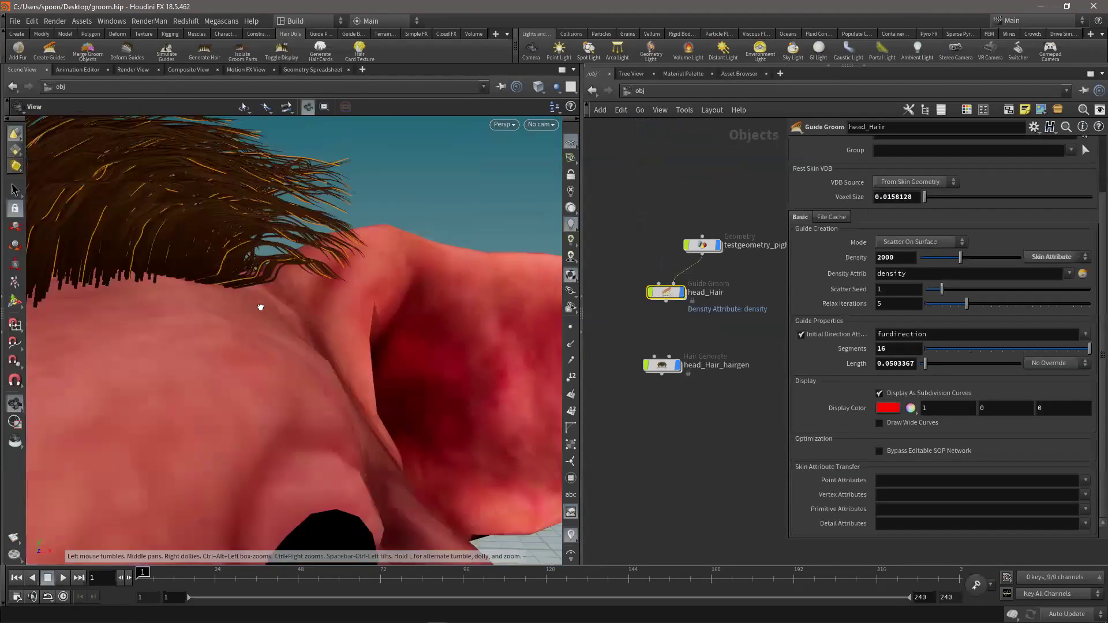
pyautogui.moveTo(260, 304); pyautogui.dragTo(363, 336)
pyautogui.moveTo(259, 326); pyautogui.dragTo(306, 398)
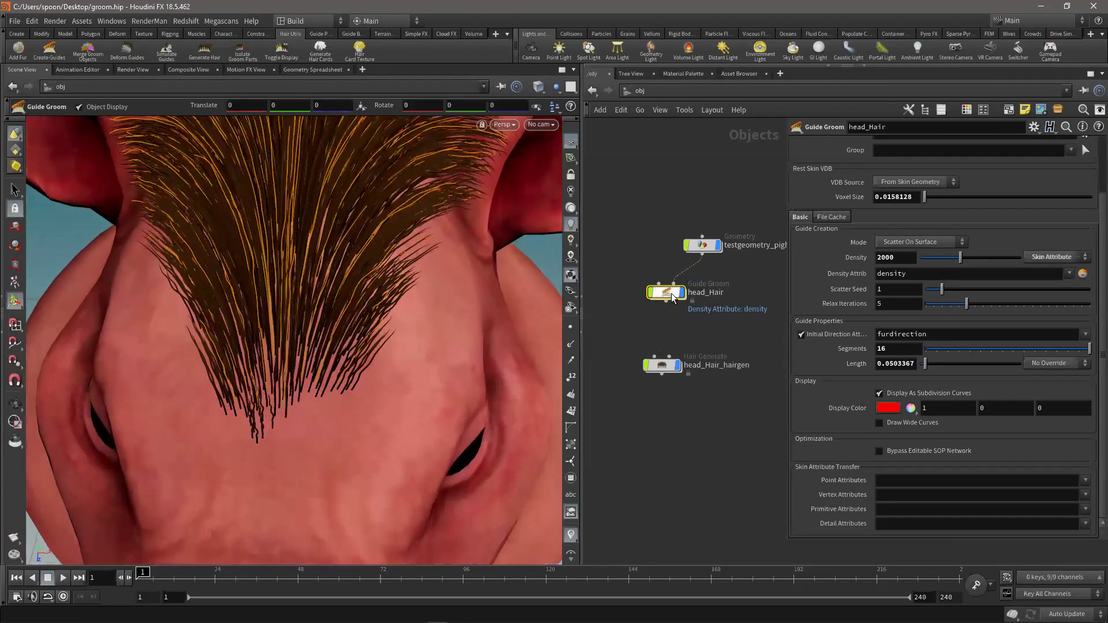
# - Reopen the head_Hair groom network and delete stray guide primitives 180 and 277 at the forehead tip with a fourth Blast node
pyautogui.doubleClick(662, 292)
pyautogui.click(14, 191)
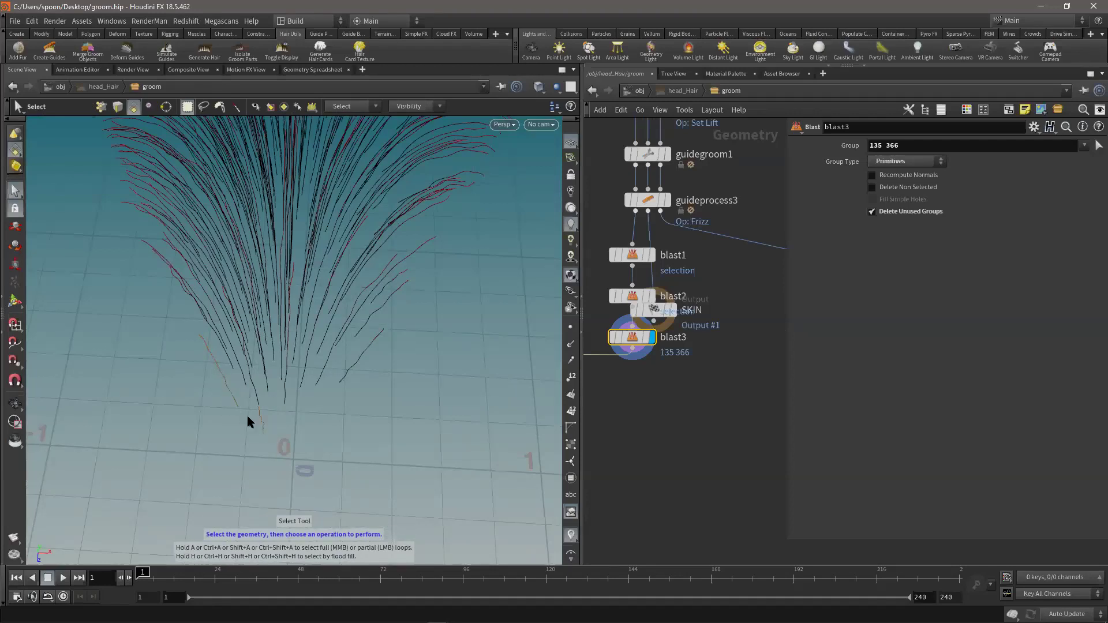
pyautogui.click(247, 415)
pyautogui.press('Delete')
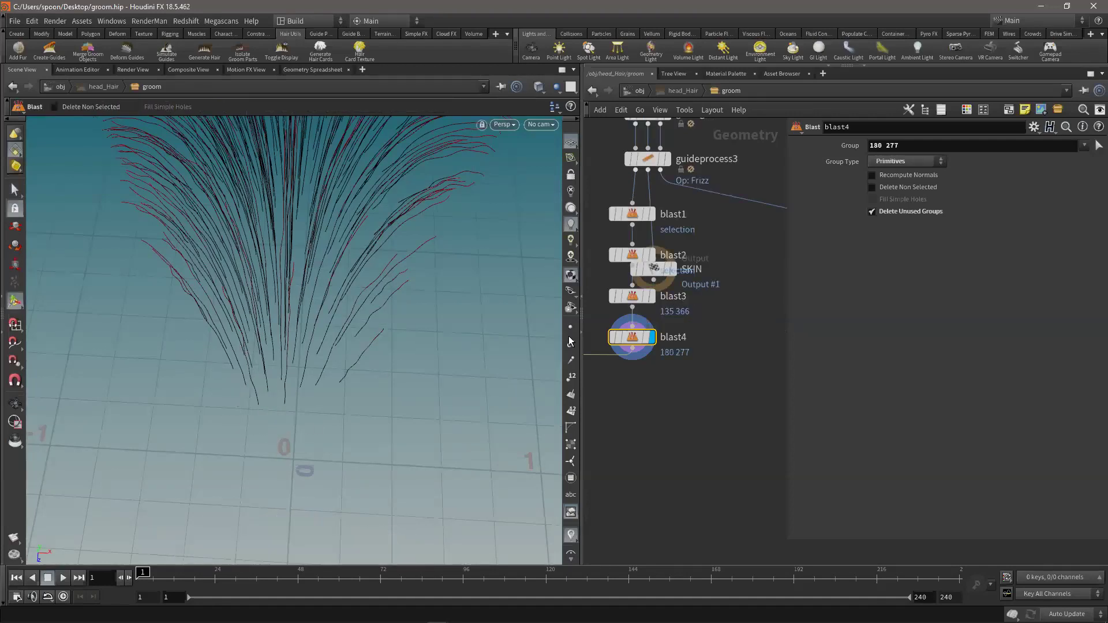
# - Compare the guides with blast4 bypassed and active, and auto-arrange the nodes of the groom network
pyautogui.moveTo(607, 344)
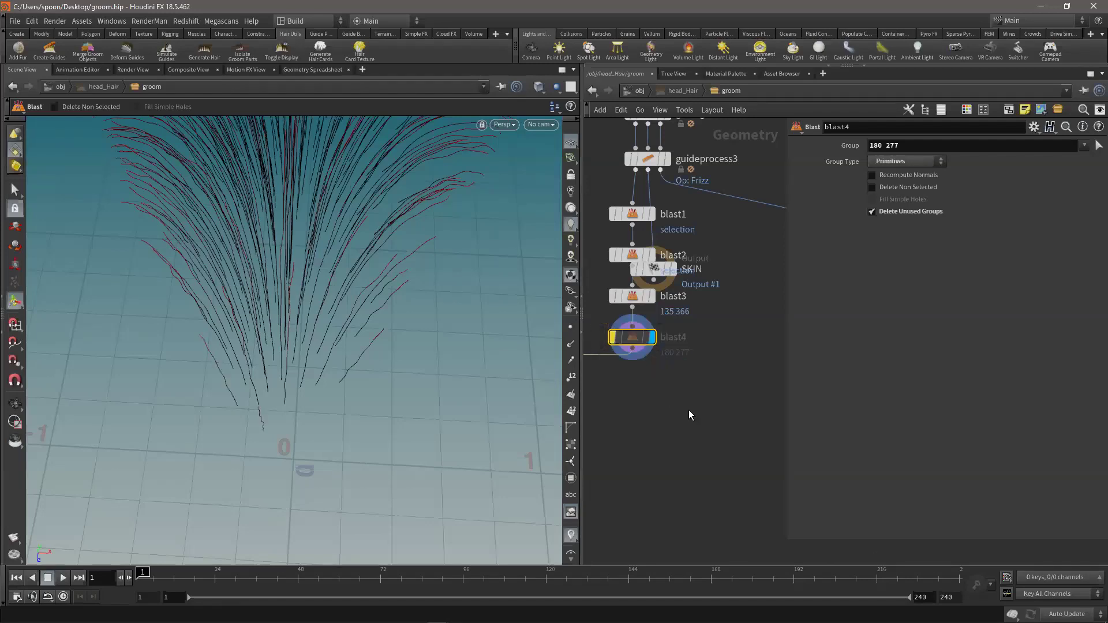
pyautogui.press('l')
pyautogui.scroll(-5, 682, 403)
pyautogui.moveTo(647, 372); pyautogui.dragTo(585, 311, button='middle')
pyautogui.scroll(2, 607, 313)
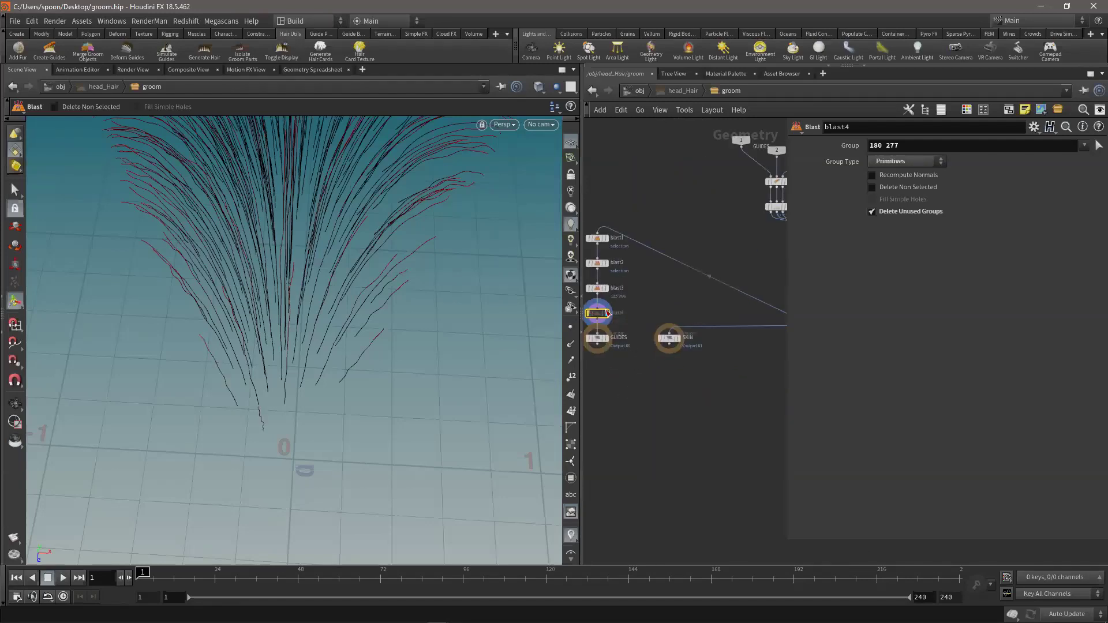
pyautogui.moveTo(652, 302); pyautogui.dragTo(713, 289, button='middle')
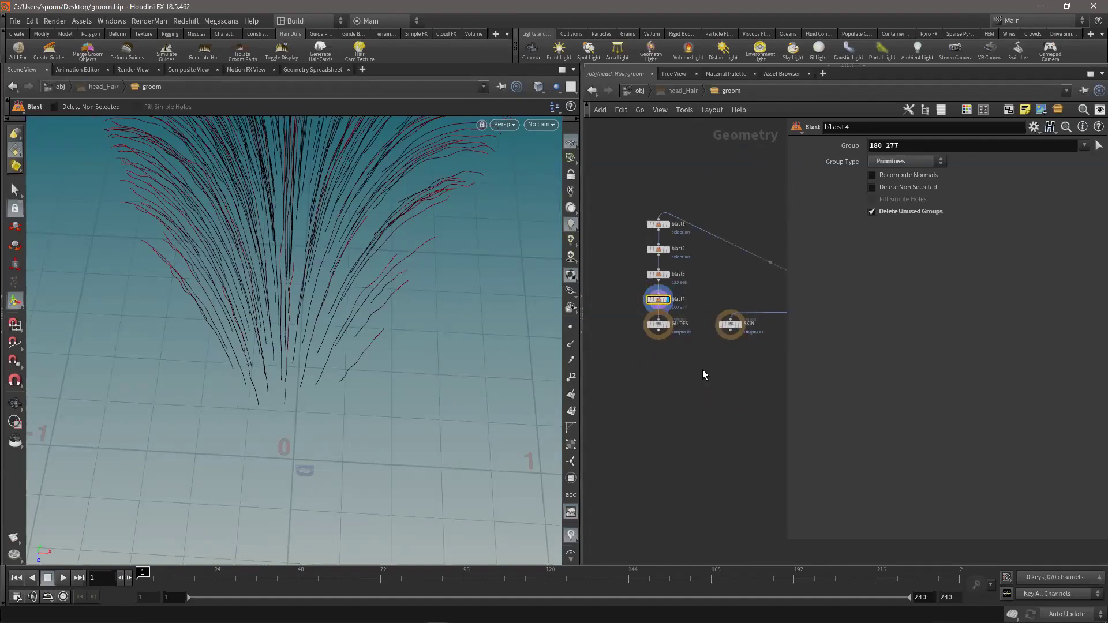
# - Move the four Blast nodes and the GUIDES output below guideprocess3 in the groom network
pyautogui.scroll(-4, 702, 370)
pyautogui.moveTo(714, 381); pyautogui.dragTo(618, 334, button='middle')
pyautogui.moveTo(626, 253); pyautogui.dragTo(671, 262, button='middle')
pyautogui.moveTo(626, 250); pyautogui.dragTo(765, 331)
pyautogui.moveTo(765, 331); pyautogui.dragTo(726, 340, button='middle')
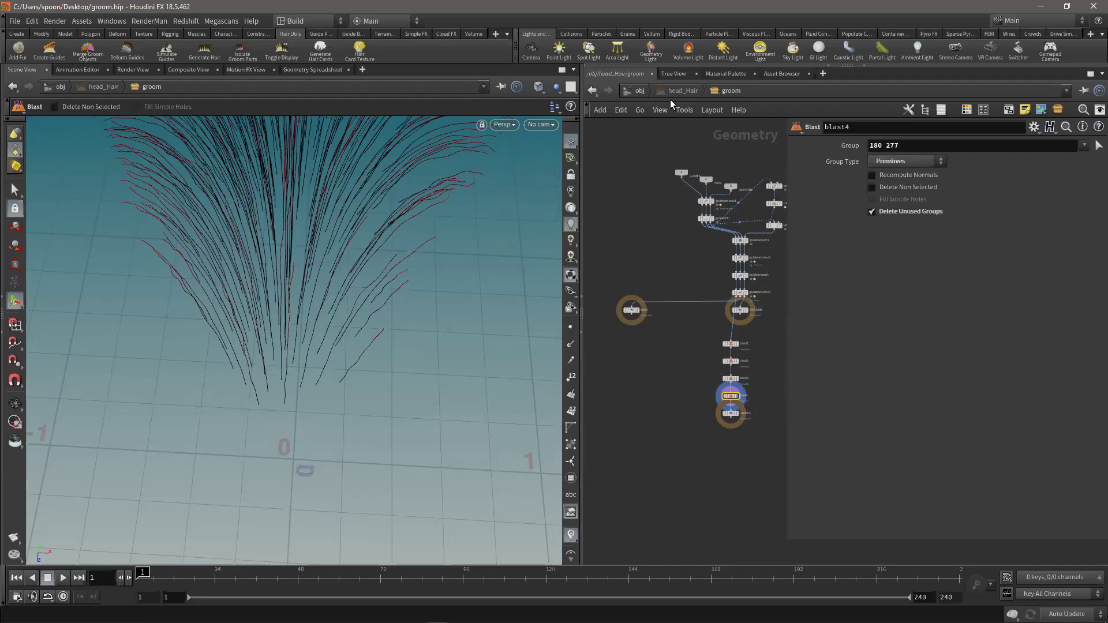
# - Return to the obj level and turn off the display of the head_Hair guides to inspect only the generated hair
pyautogui.click(639, 93)
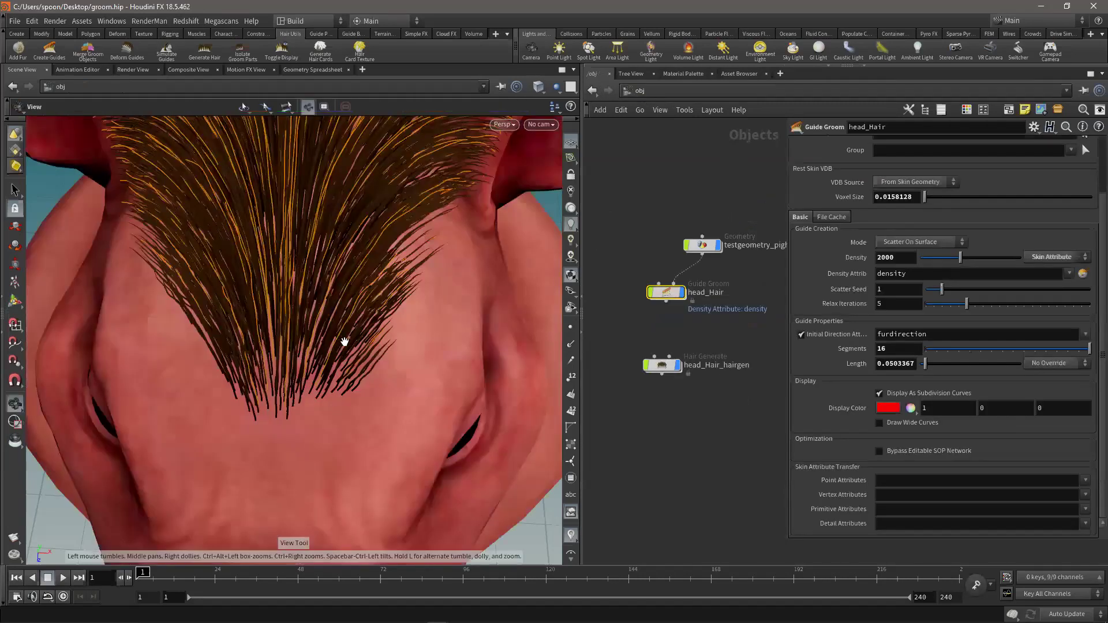
pyautogui.moveTo(326, 314); pyautogui.dragTo(300, 329)
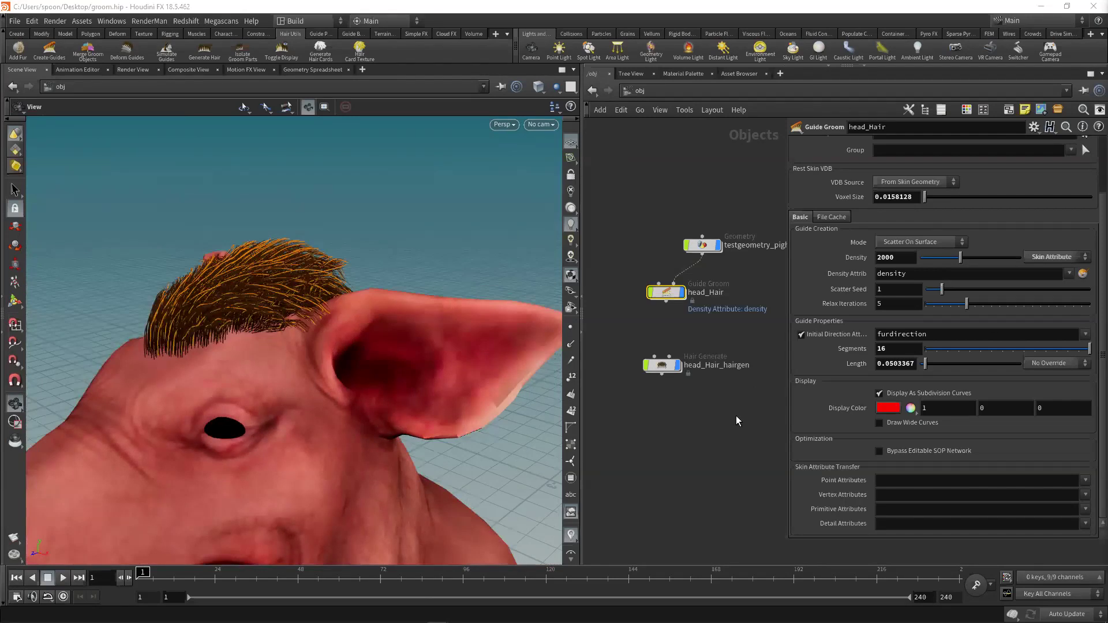
pyautogui.moveTo(736, 417); pyautogui.dragTo(727, 400, button='middle')
pyautogui.moveTo(283, 305); pyautogui.dragTo(285, 314)
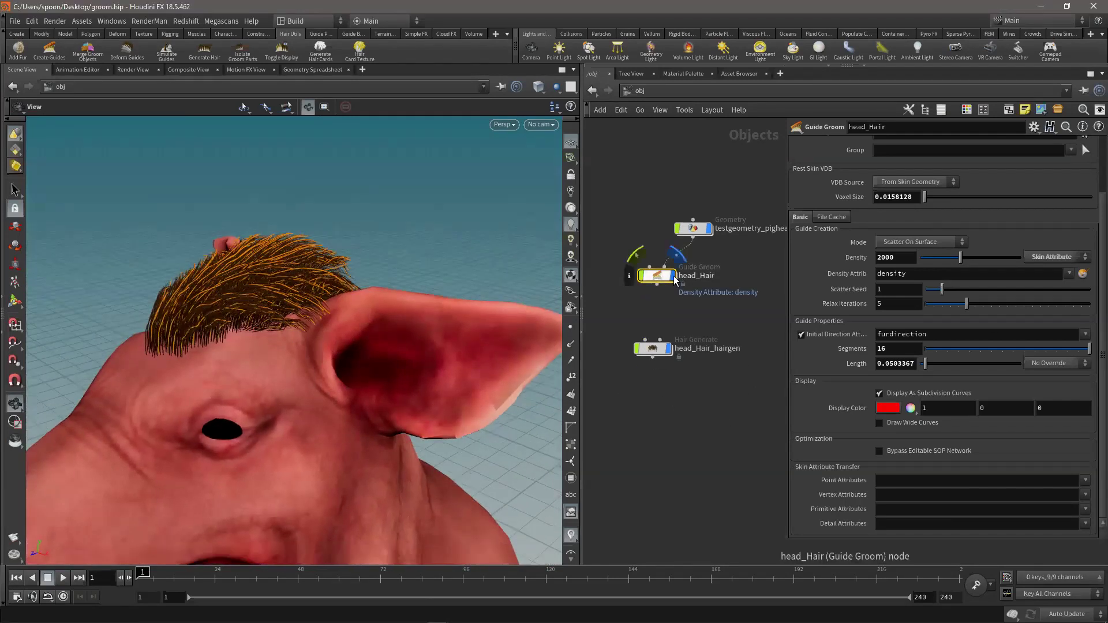
pyautogui.click(674, 277)
pyautogui.moveTo(299, 275); pyautogui.dragTo(548, 369)
# - Select head_Hair_hairgen, raise its density to 15893.34 and further to 25893.34, and inspect the hair coverage on the head
pyautogui.moveTo(701, 384); pyautogui.dragTo(652, 351)
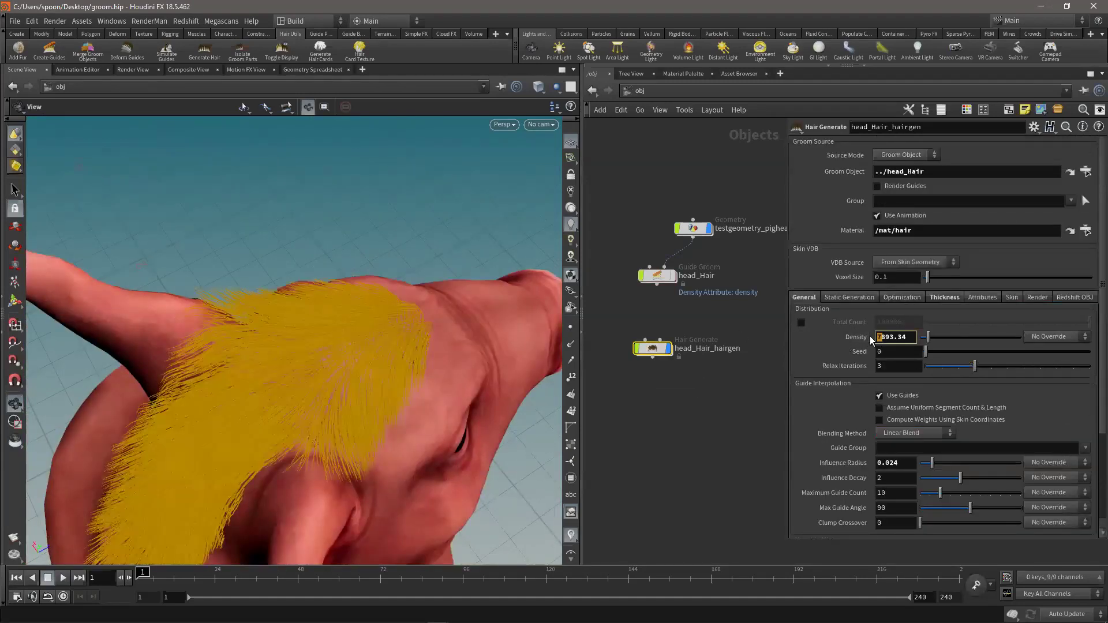
pyautogui.write('5')
pyautogui.press('Return')
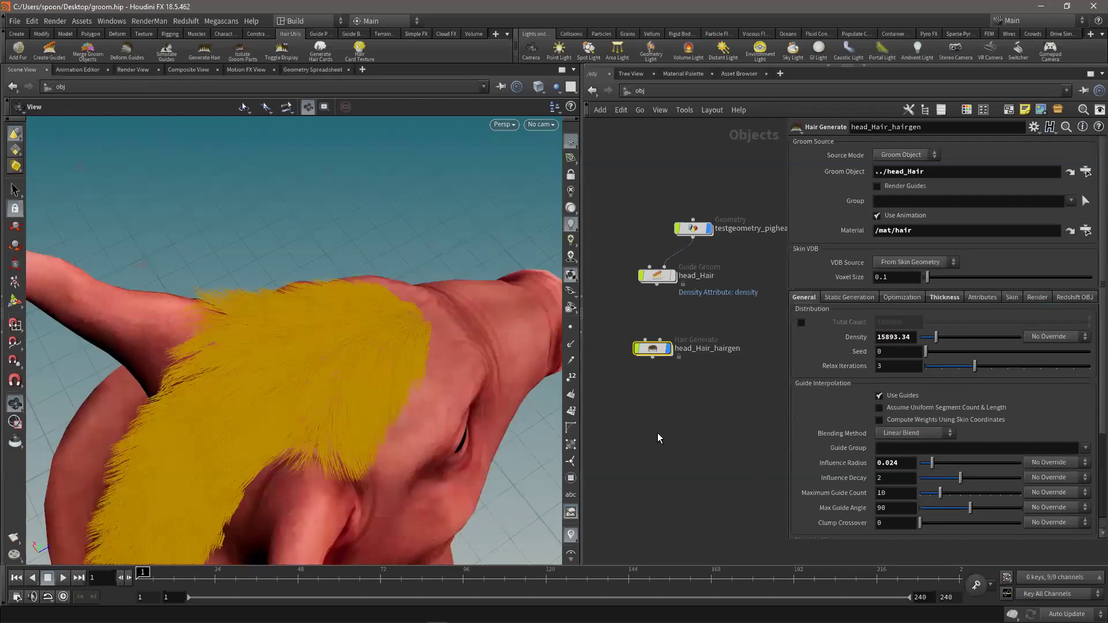
pyautogui.click(656, 433)
pyautogui.moveTo(381, 369)
pyautogui.mouseDown()
pyautogui.moveTo(371, 358)
pyautogui.moveTo(385, 365)
pyautogui.mouseUp()
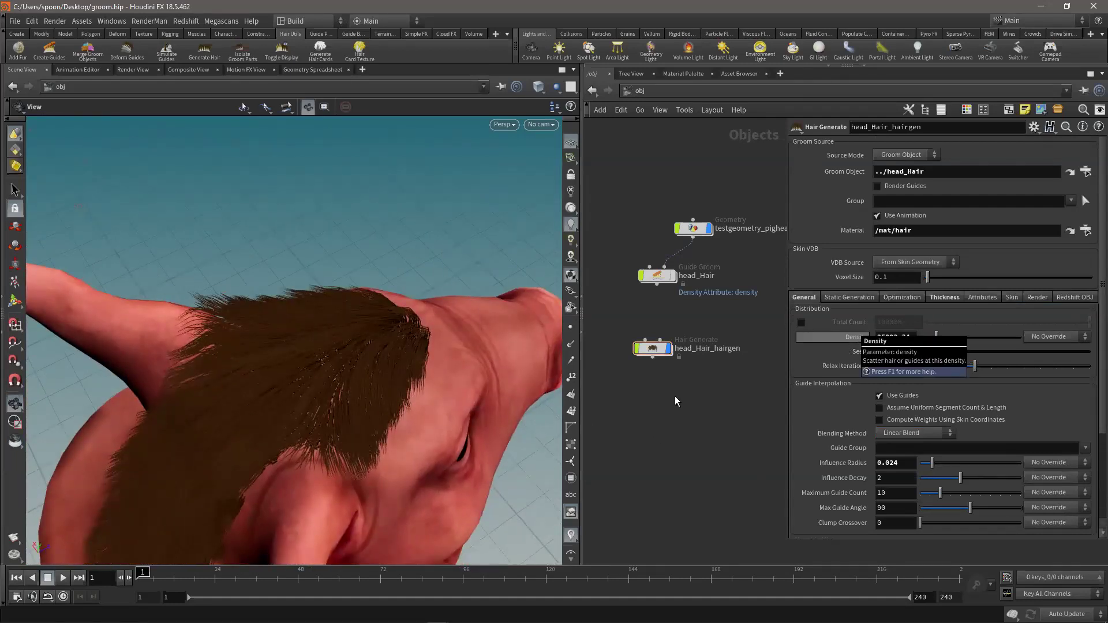
pyautogui.moveTo(304, 367); pyautogui.dragTo(297, 420)
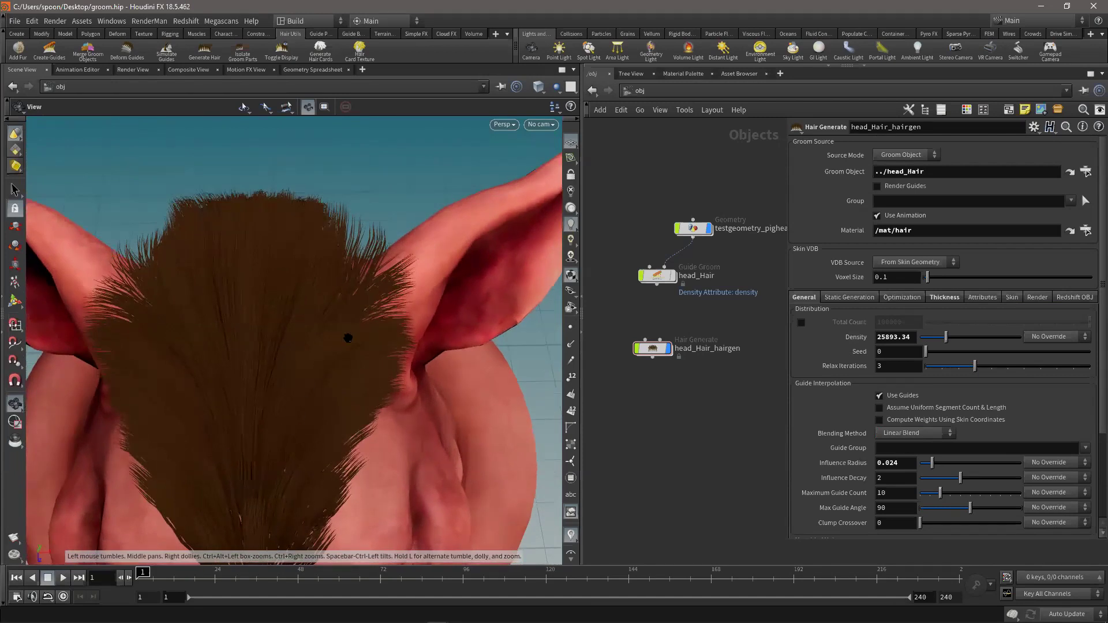
pyautogui.moveTo(183, 386); pyautogui.dragTo(346, 399)
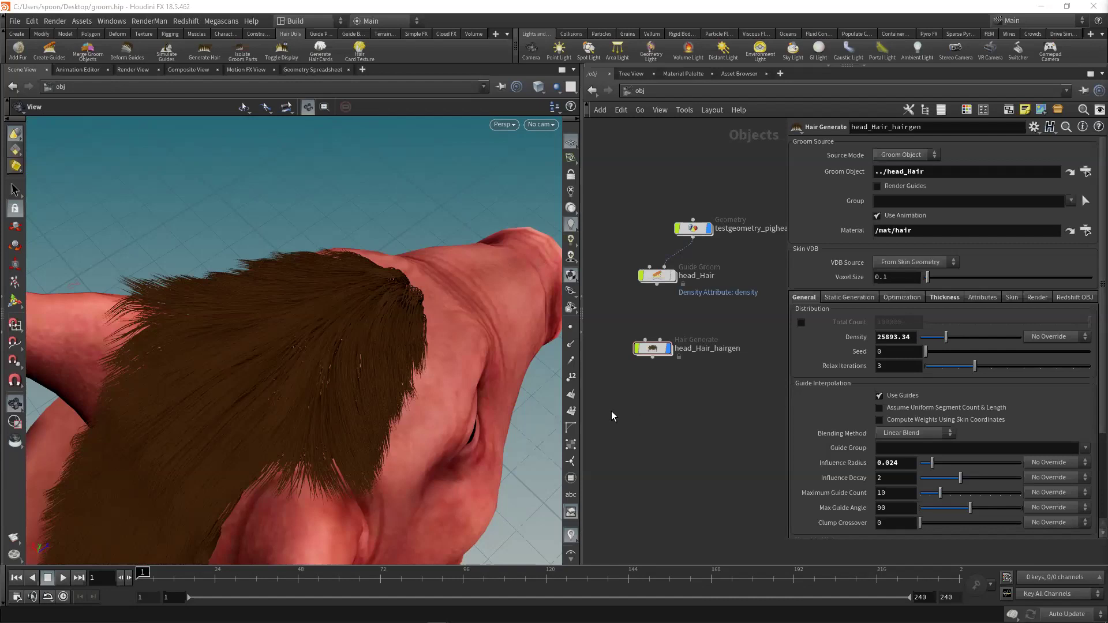
# - Shift the head_Hair_hairgen node slightly in the obj network and select the head_Hair guide groom node
pyautogui.scroll(2, 653, 359)
pyautogui.moveTo(655, 357); pyautogui.dragTo(649, 364)
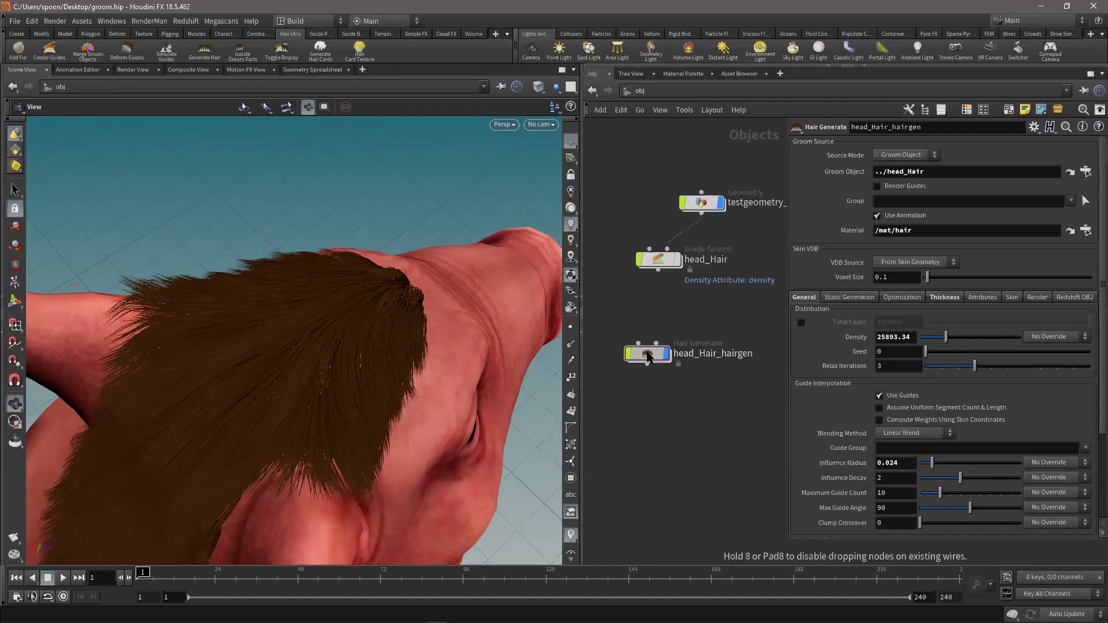
pyautogui.click(661, 262)
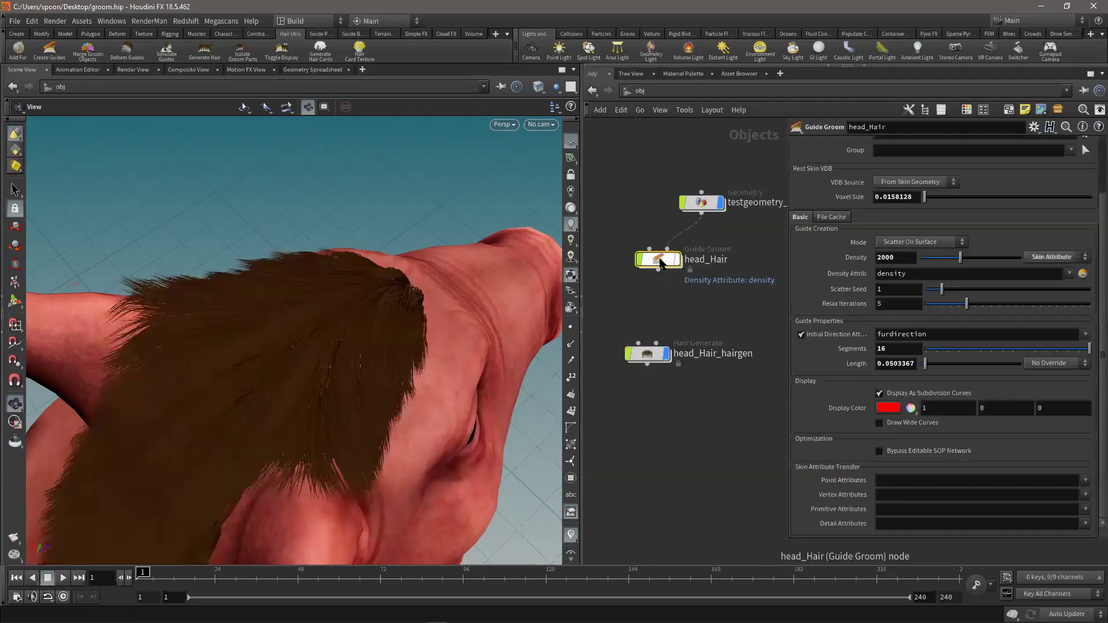
# - Enter the modify network of head_Hair_hairgen and move the HAIRS output further below the HAIRS input
pyautogui.click(646, 354)
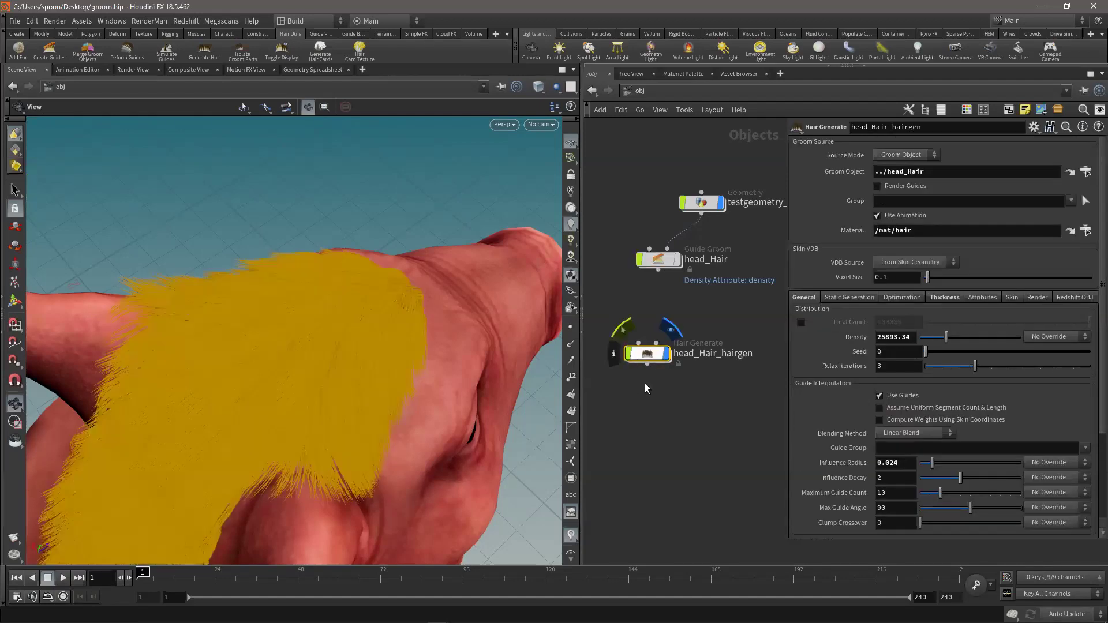
pyautogui.click(595, 341)
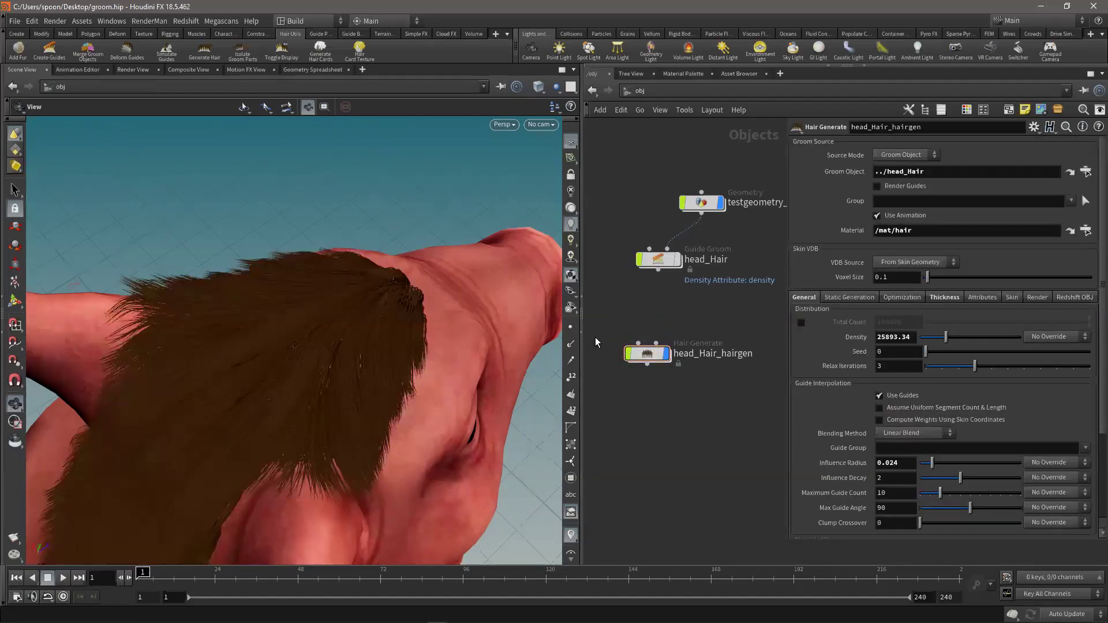
pyautogui.doubleClick(647, 354)
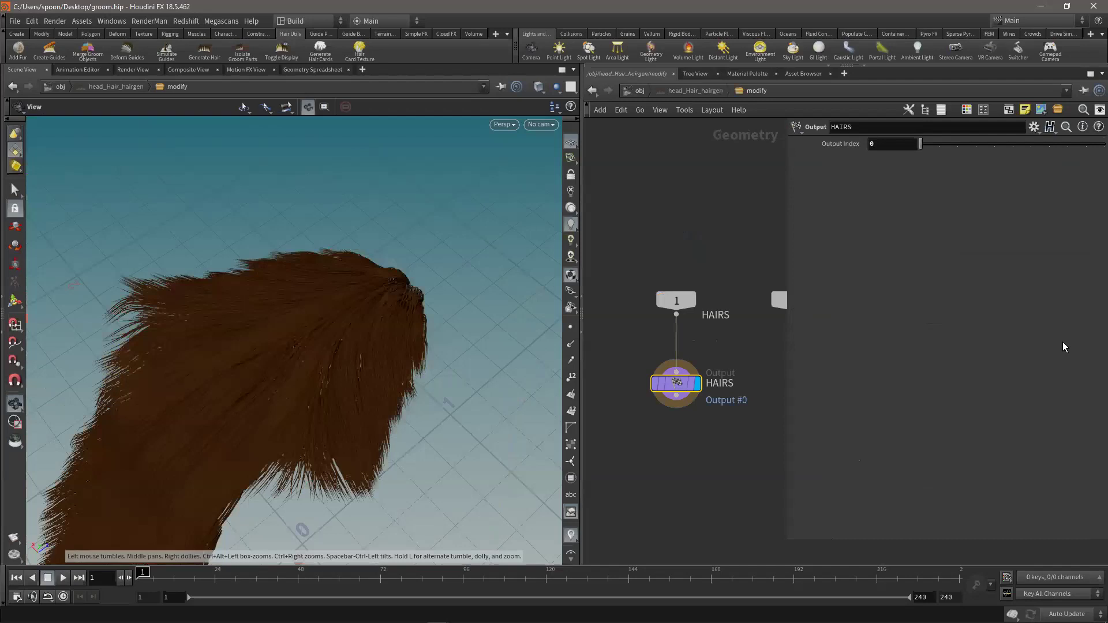
pyautogui.moveTo(655, 449); pyautogui.dragTo(638, 441, button='middle')
pyautogui.moveTo(660, 376); pyautogui.dragTo(662, 402)
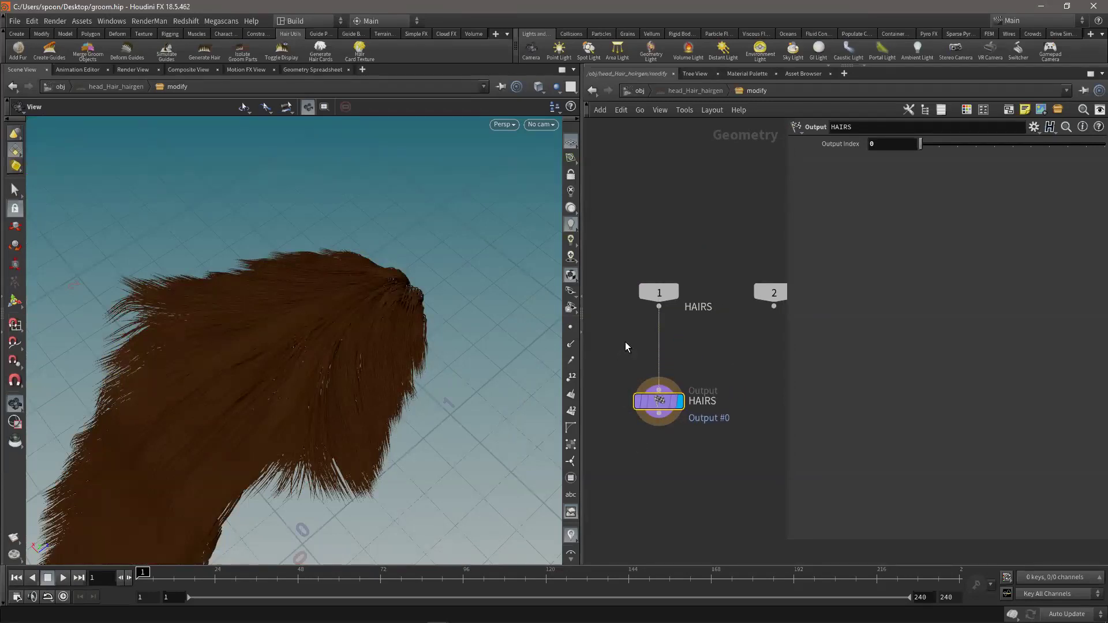
# - Add a Hair Clump node and insert it between the HAIRS input and the HAIRS output
pyautogui.press('Tab')
pyautogui.write('hai')
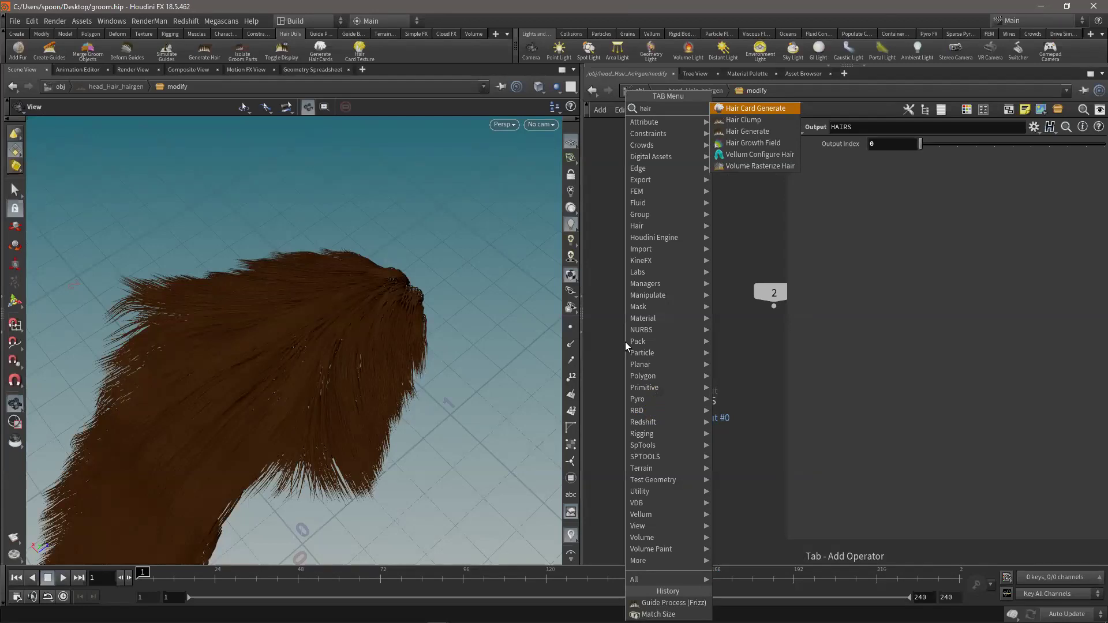
pyautogui.click(754, 125)
pyautogui.click(682, 352)
pyautogui.moveTo(680, 353); pyautogui.dragTo(669, 358)
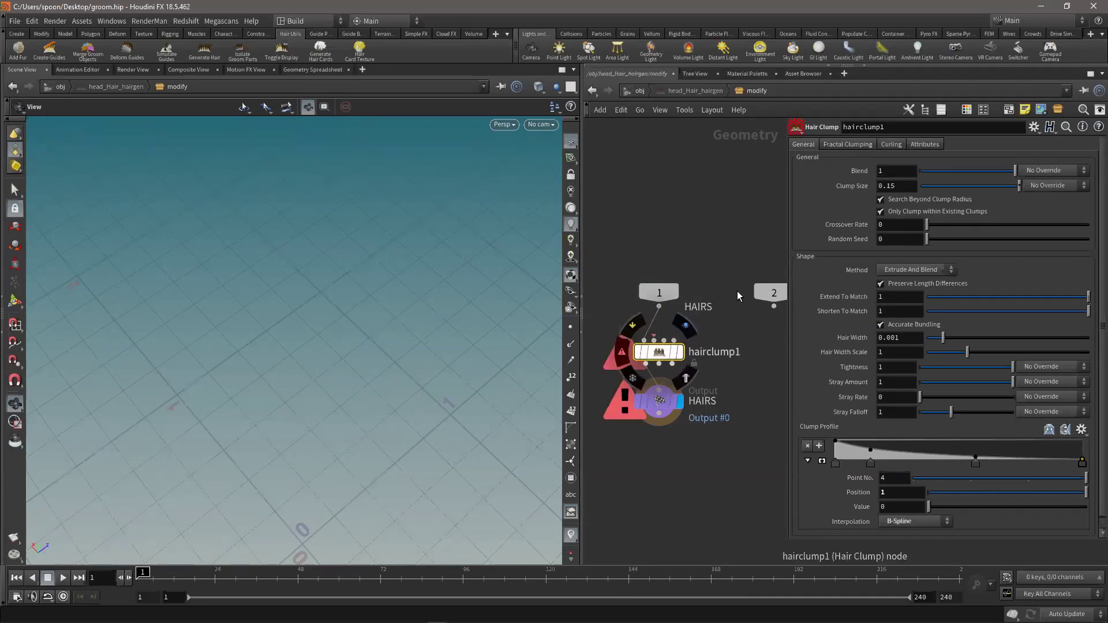
# - Move hairclump1 slightly aside and wire the SKIN input into its second input
pyautogui.moveTo(730, 254); pyautogui.dragTo(688, 233, button='middle')
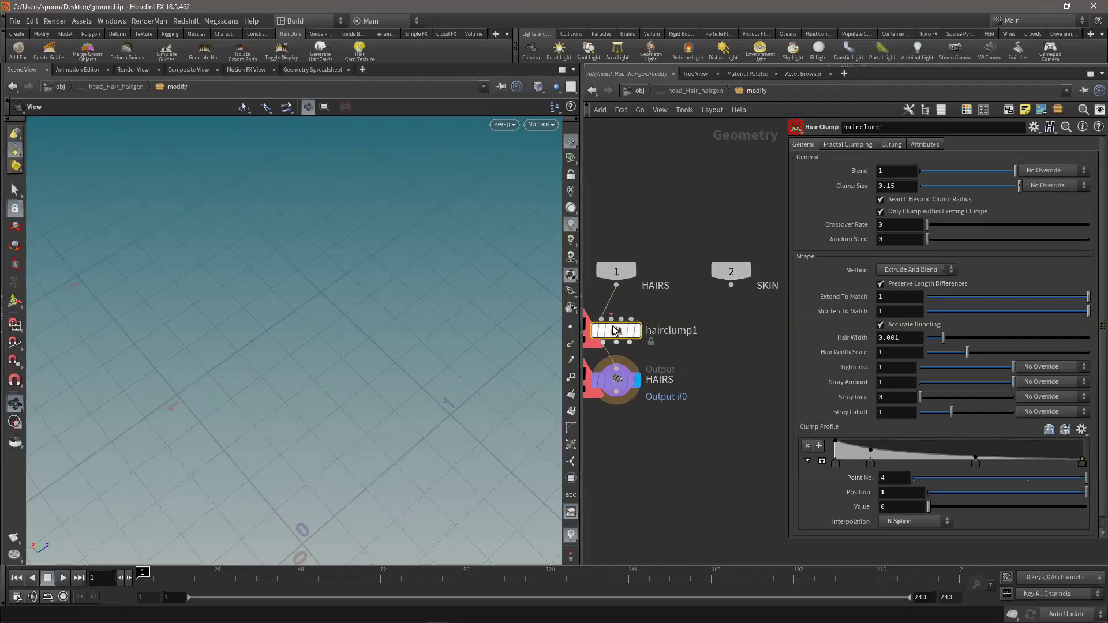
pyautogui.moveTo(615, 331); pyautogui.dragTo(643, 333)
pyautogui.click(639, 319)
pyautogui.click(731, 284)
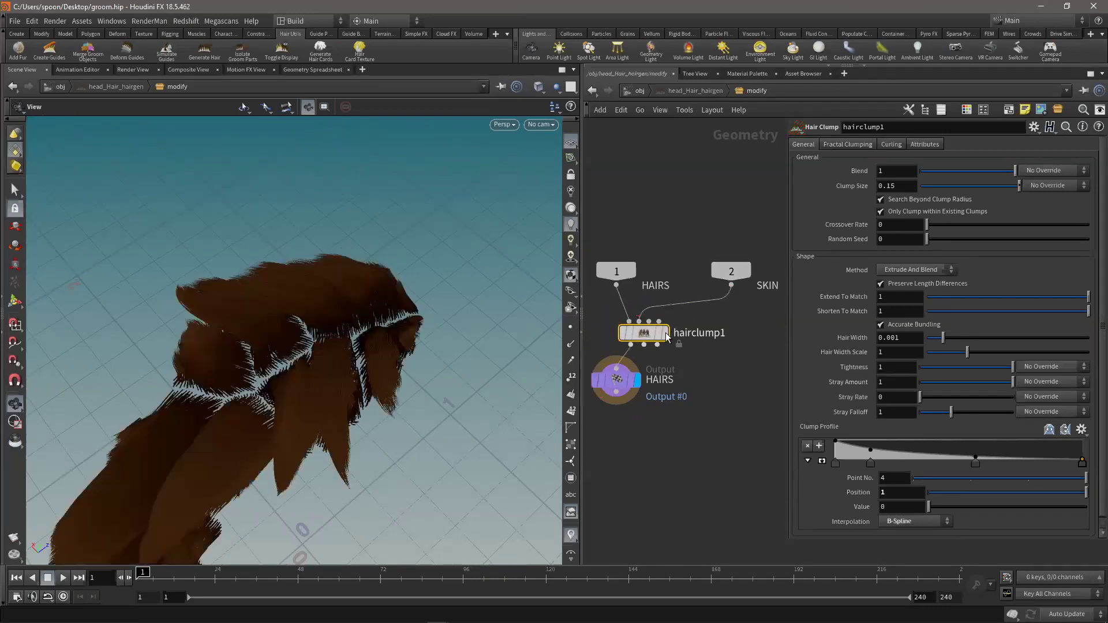
# - Wire the SKINVDB input into the third input of hairclump1 and move the SKIN input node up
pyautogui.moveTo(710, 336); pyautogui.dragTo(686, 352, button='middle')
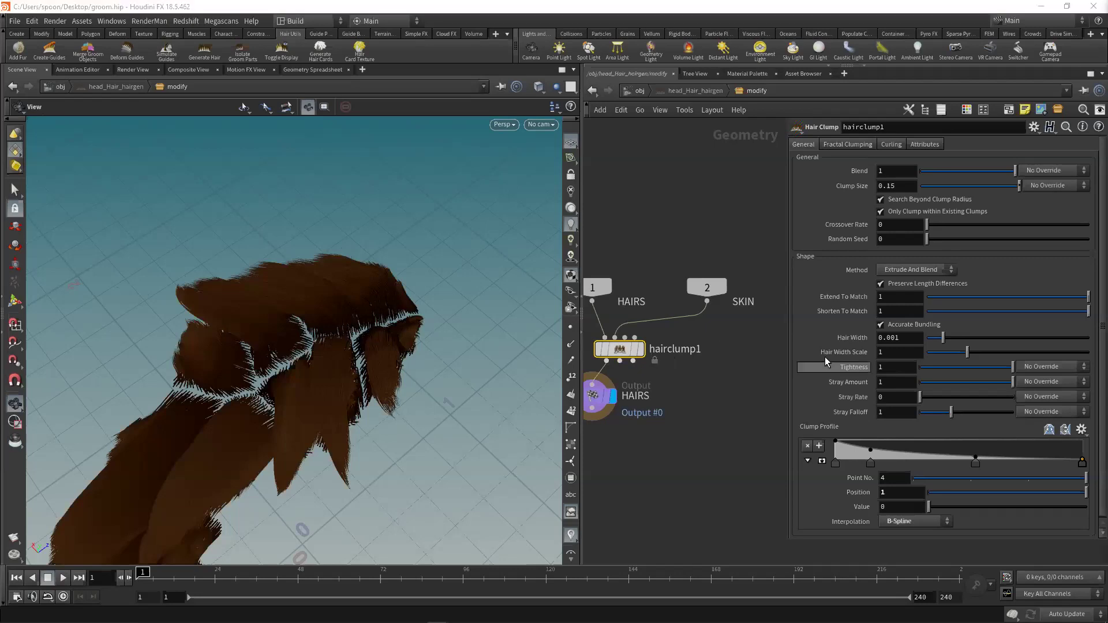
pyautogui.scroll(-4, 727, 352)
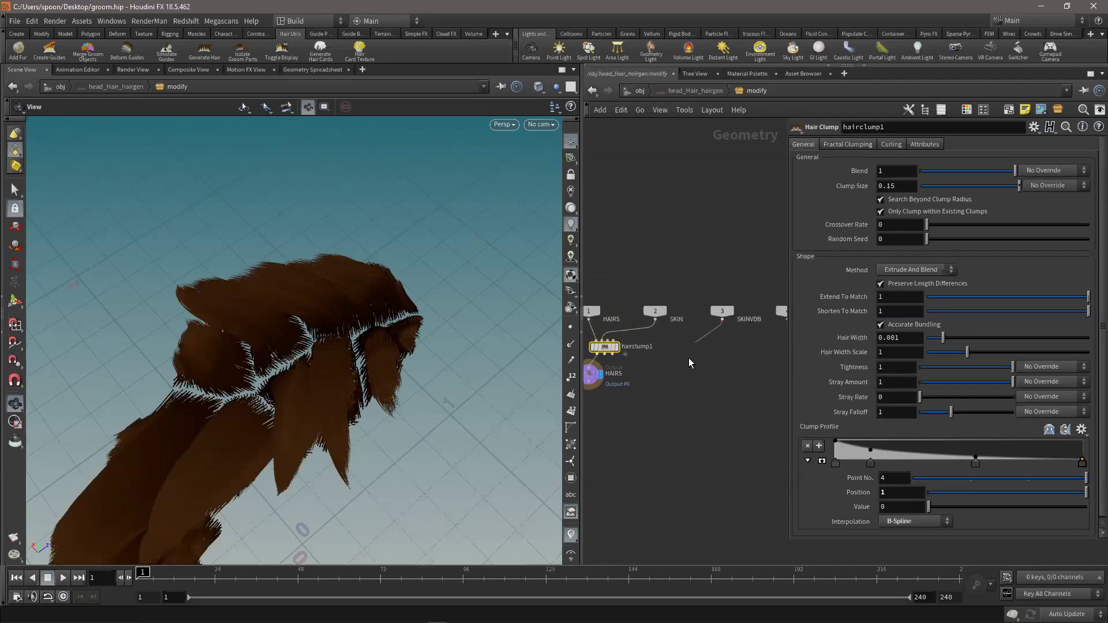
pyautogui.scroll(2, 664, 352)
pyautogui.click(637, 341)
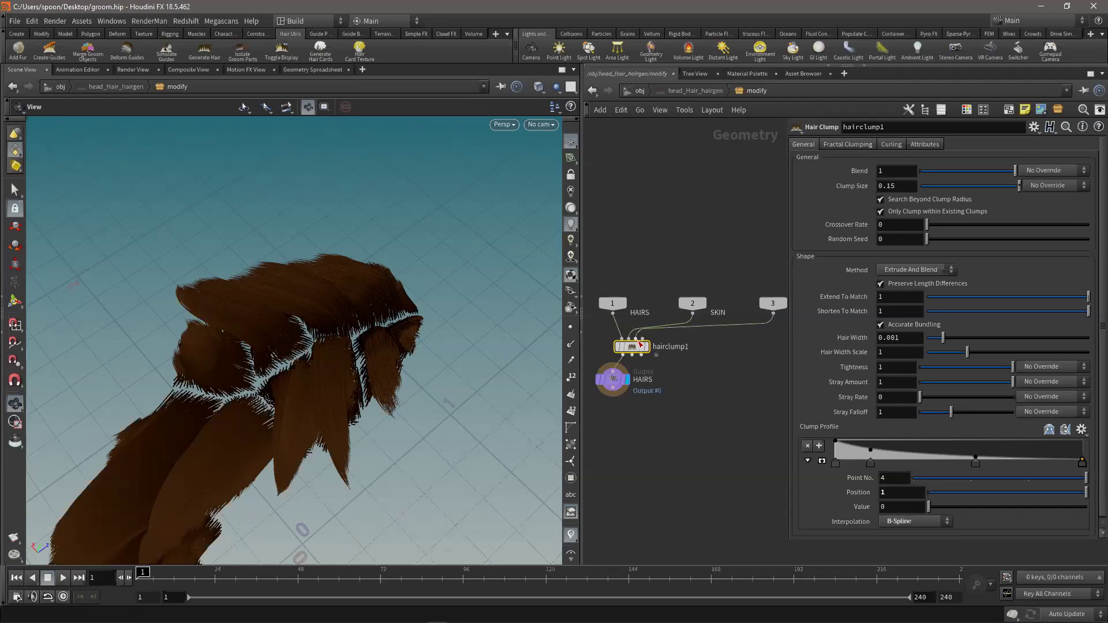
pyautogui.scroll(2, 637, 340)
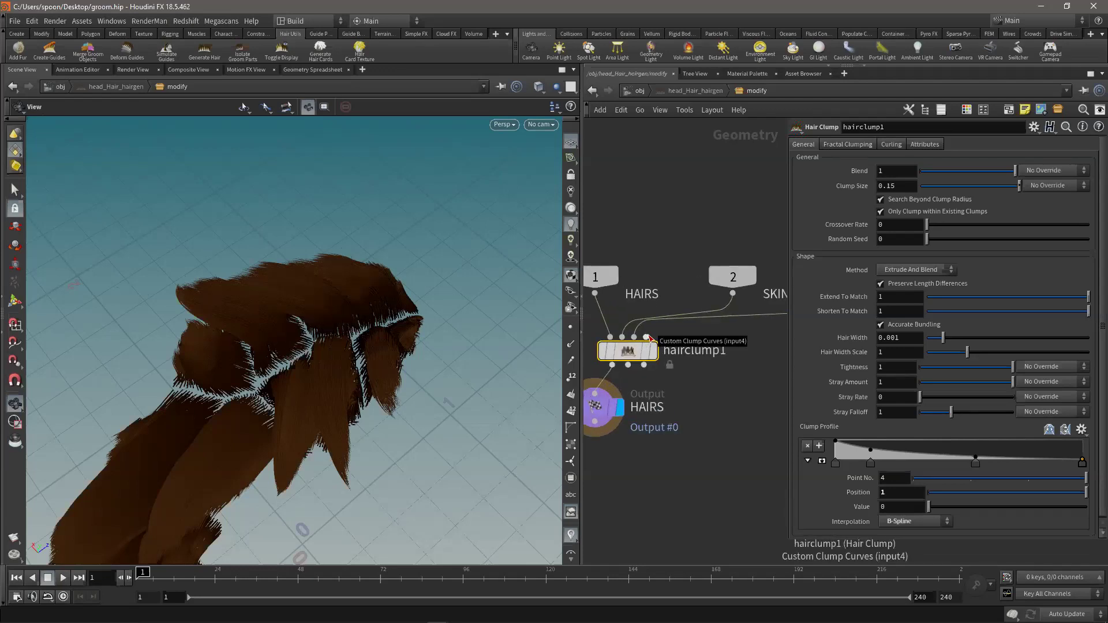
pyautogui.moveTo(730, 278); pyautogui.dragTo(702, 239)
pyautogui.scroll(-1, 701, 392)
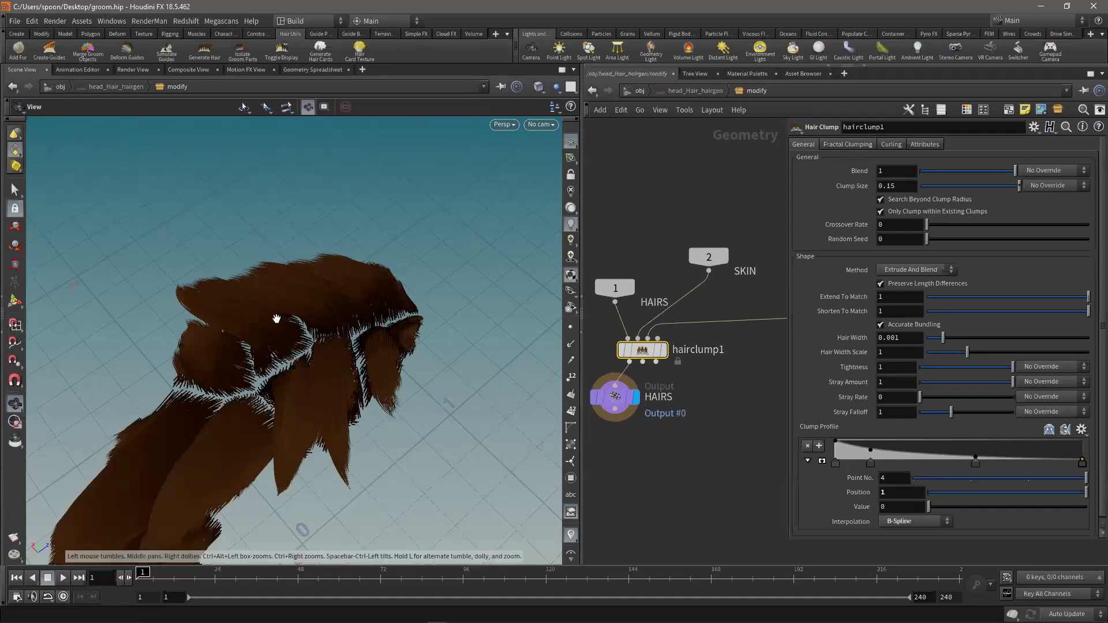
# - Inspect the large hair clumps from several angles and reduce the Clump Size of hairclump1 to 0.0193
pyautogui.moveTo(340, 326); pyautogui.dragTo(330, 290)
pyautogui.moveTo(407, 423); pyautogui.dragTo(347, 451)
pyautogui.moveTo(316, 256); pyautogui.dragTo(285, 280)
pyautogui.moveTo(450, 436); pyautogui.dragTo(498, 426)
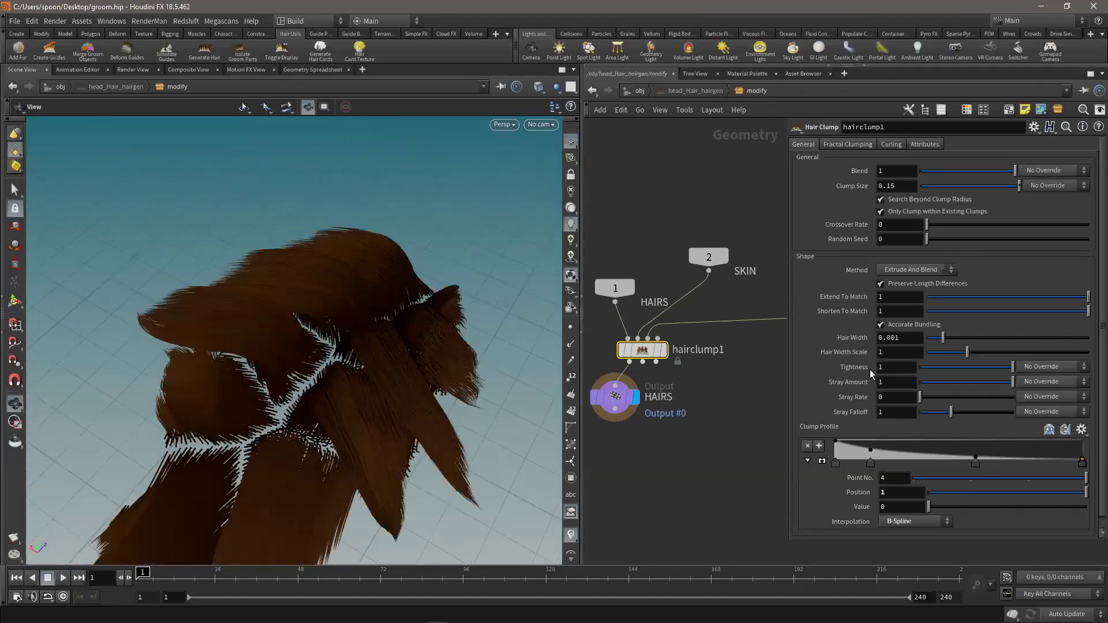
pyautogui.moveTo(718, 401); pyautogui.dragTo(719, 393, button='middle')
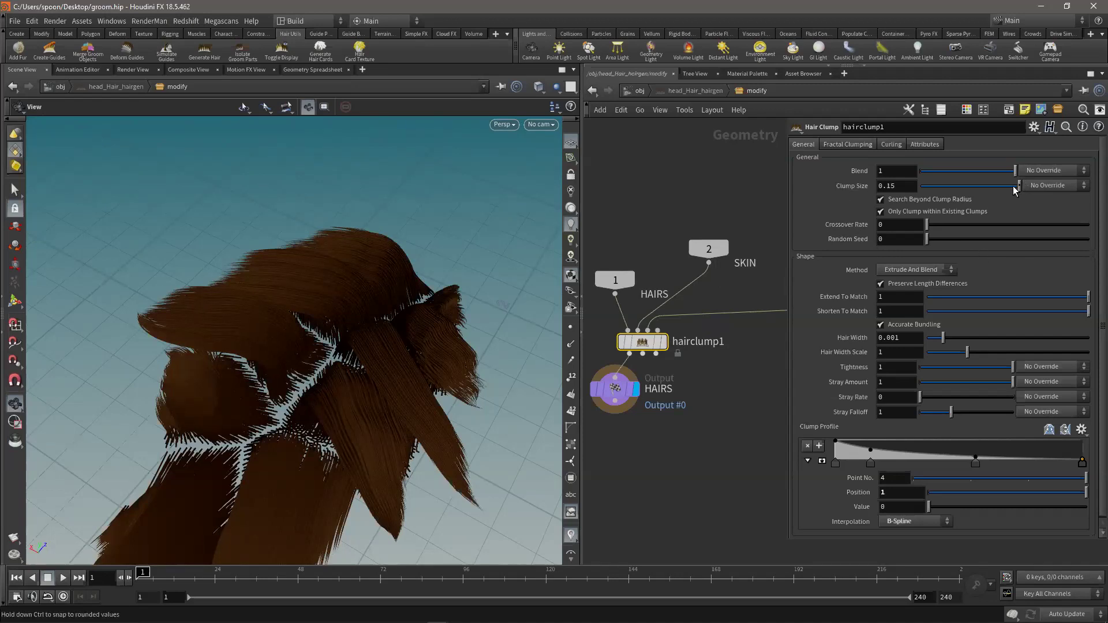
pyautogui.moveTo(1014, 186); pyautogui.dragTo(940, 186)
pyautogui.moveTo(343, 315); pyautogui.dragTo(399, 334)
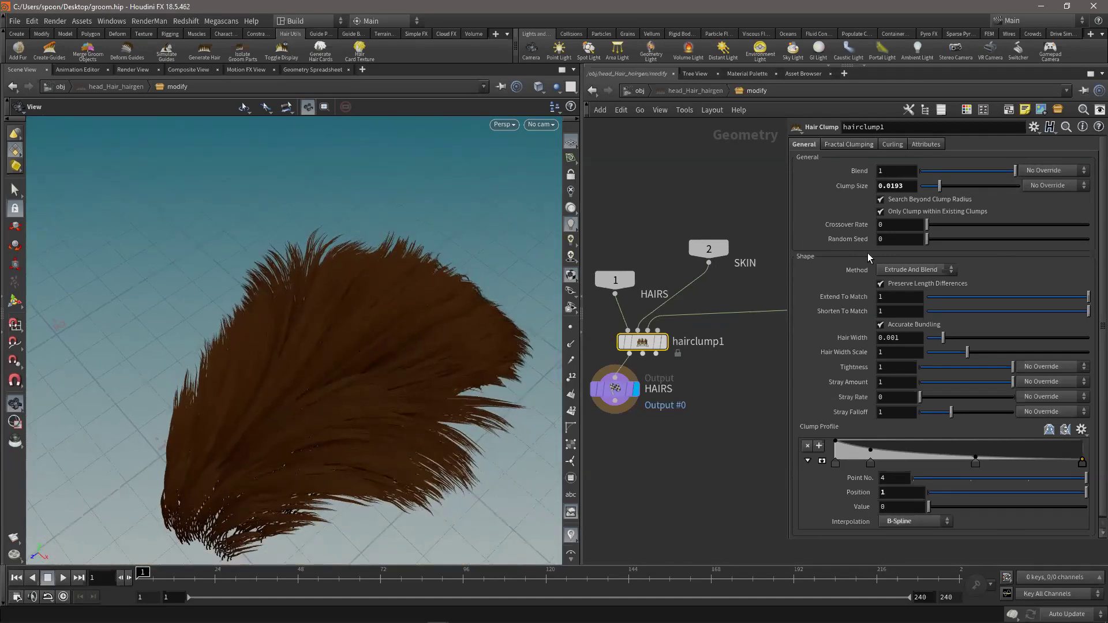
# - Try a Crossover Rate of 0.229 on hairclump1, then lower it to 0.146
pyautogui.moveTo(972, 231)
pyautogui.mouseDown()
pyautogui.moveTo(1036, 229)
pyautogui.moveTo(966, 230)
pyautogui.mouseUp()
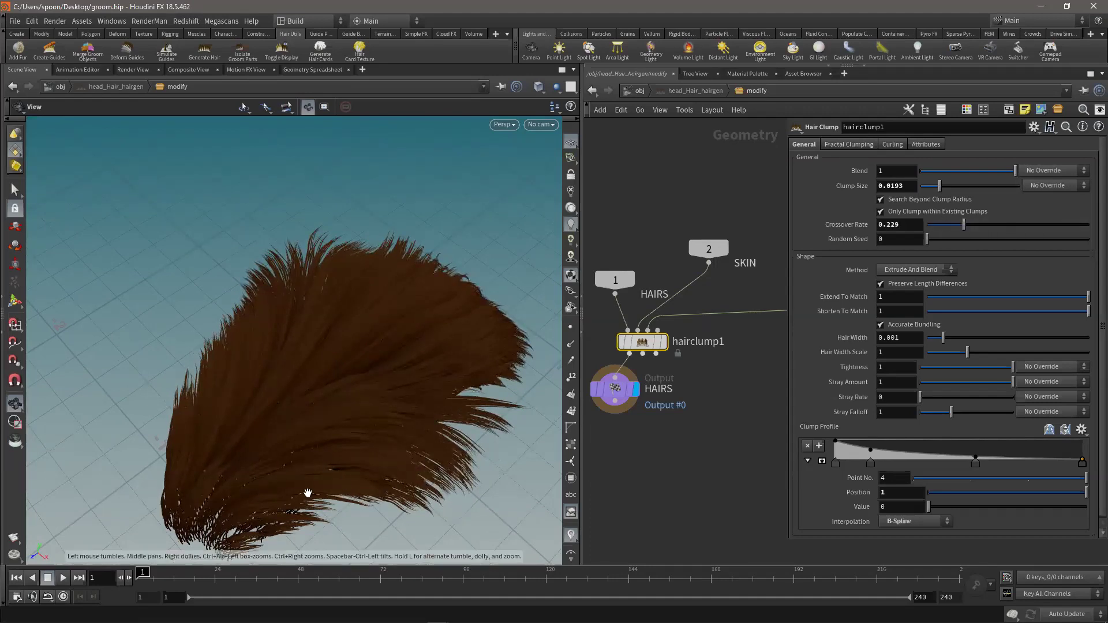
pyautogui.moveTo(334, 369); pyautogui.dragTo(403, 354)
pyautogui.moveTo(967, 227)
pyautogui.mouseDown()
pyautogui.moveTo(992, 228)
pyautogui.moveTo(952, 230)
pyautogui.mouseUp()
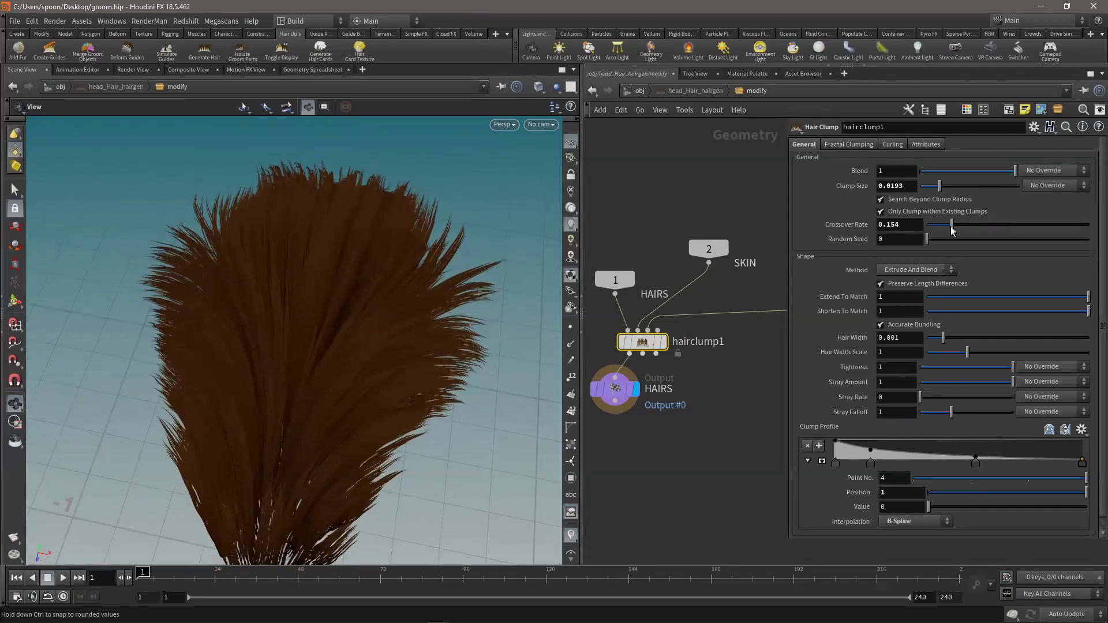
pyautogui.click(569, 272)
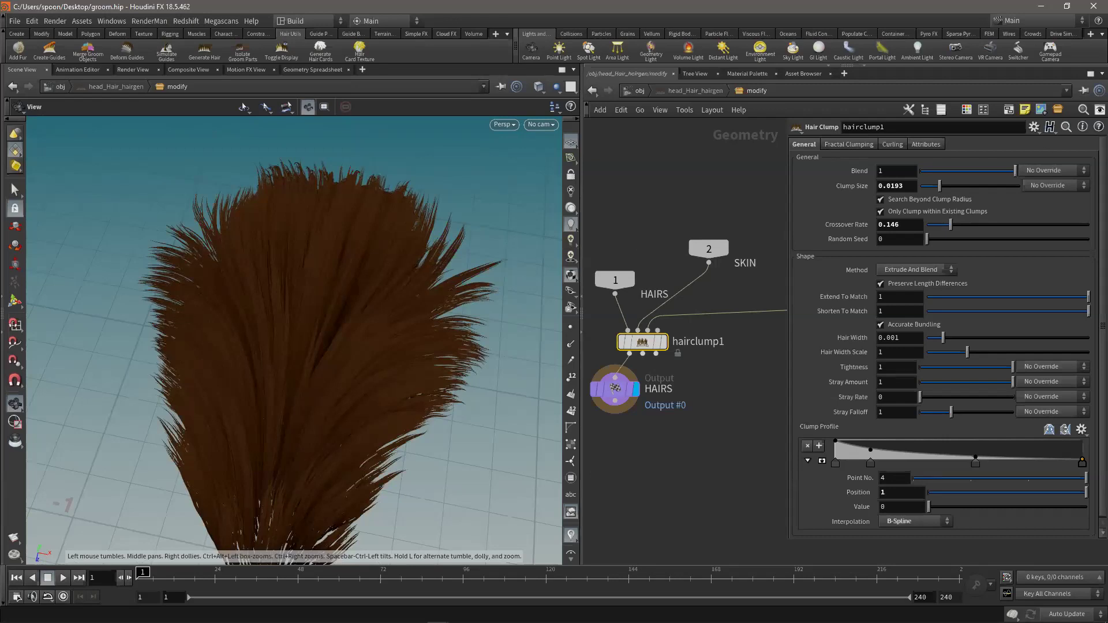
# - Set hairclump1's fractal clumping to Iterations 2.78, Size Reduction 0.38, Goal Feedback 0.38 and Tightness Reduction 0.354, and review the Iterations override options
pyautogui.click(846, 143)
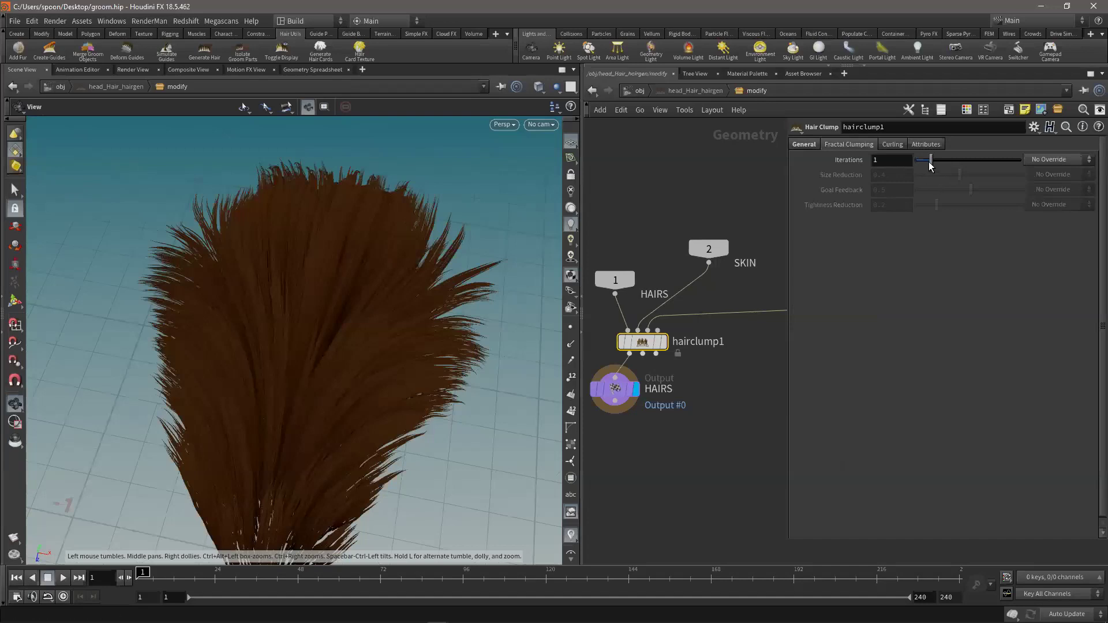
pyautogui.moveTo(937, 161); pyautogui.dragTo(958, 189)
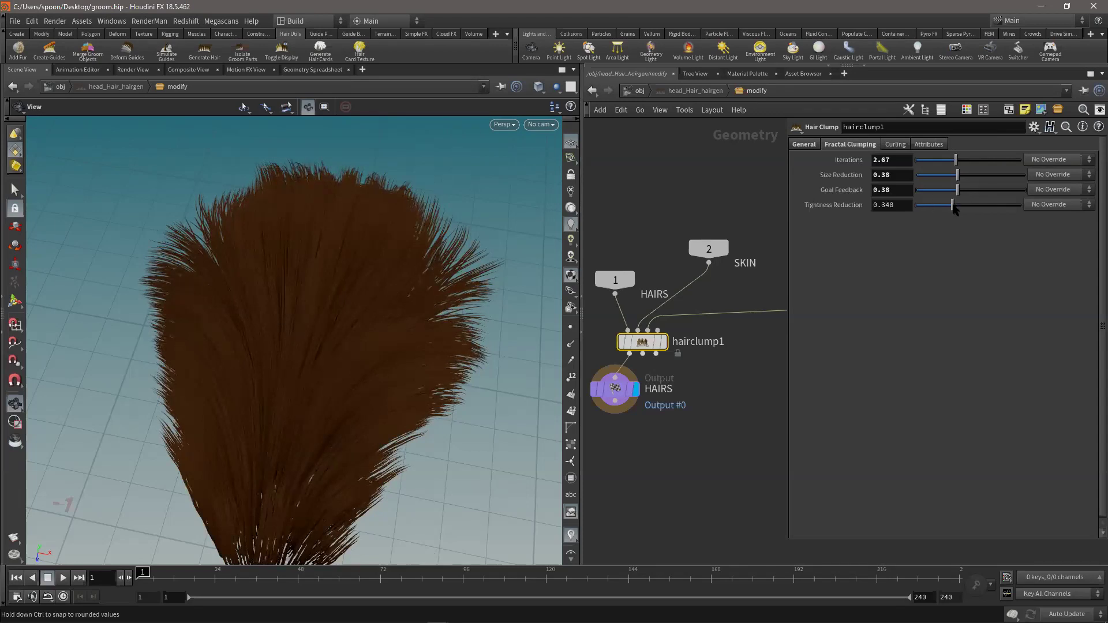
pyautogui.click(1046, 165)
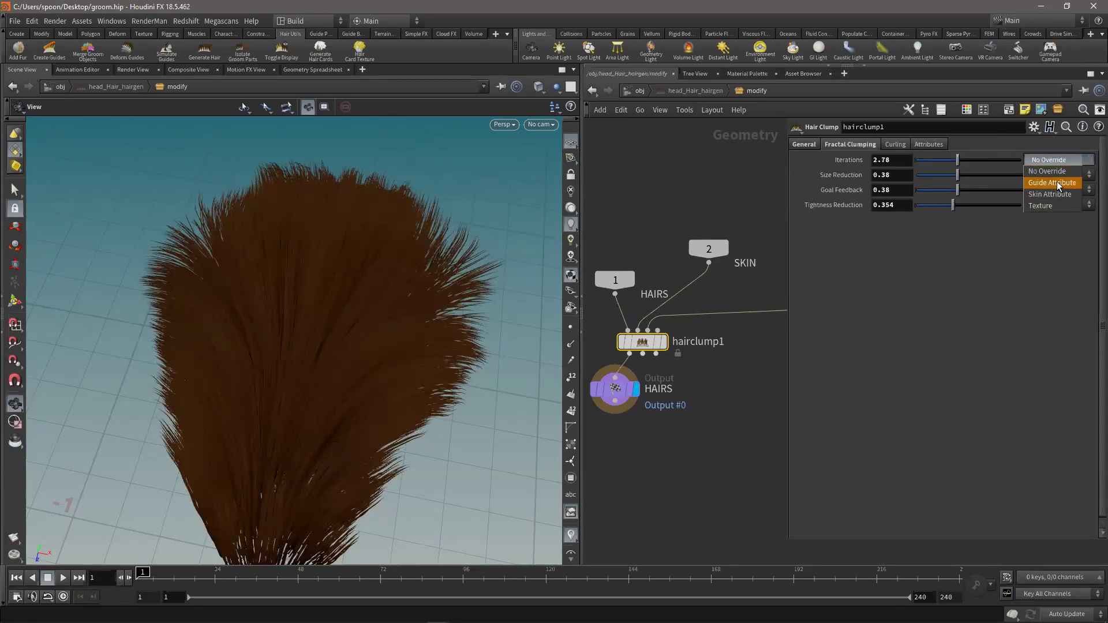
pyautogui.click(967, 282)
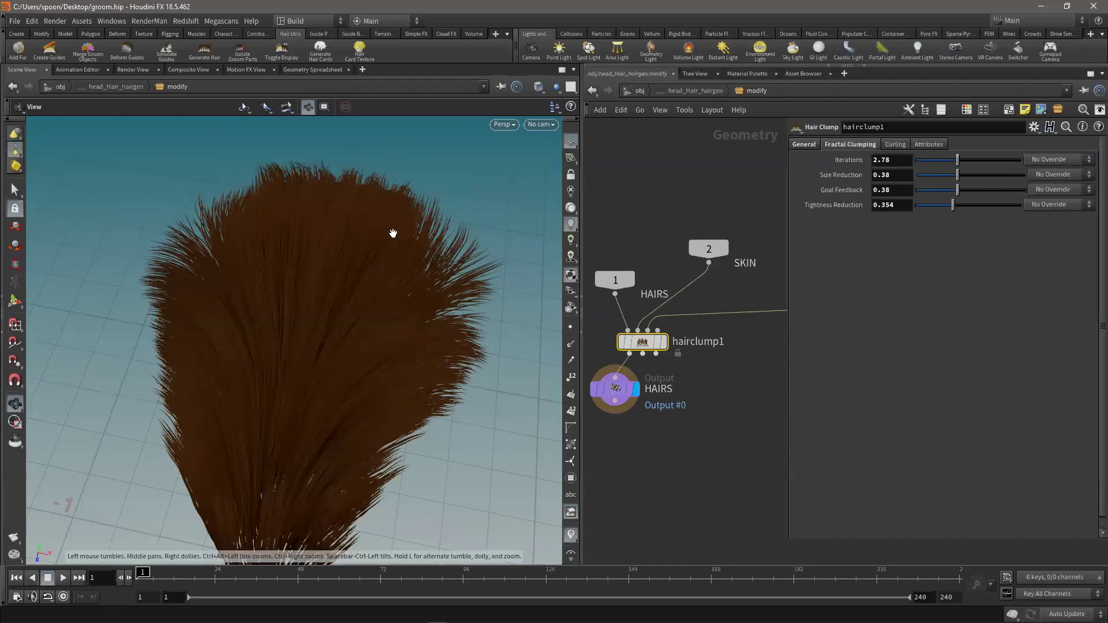
pyautogui.click(1075, 159)
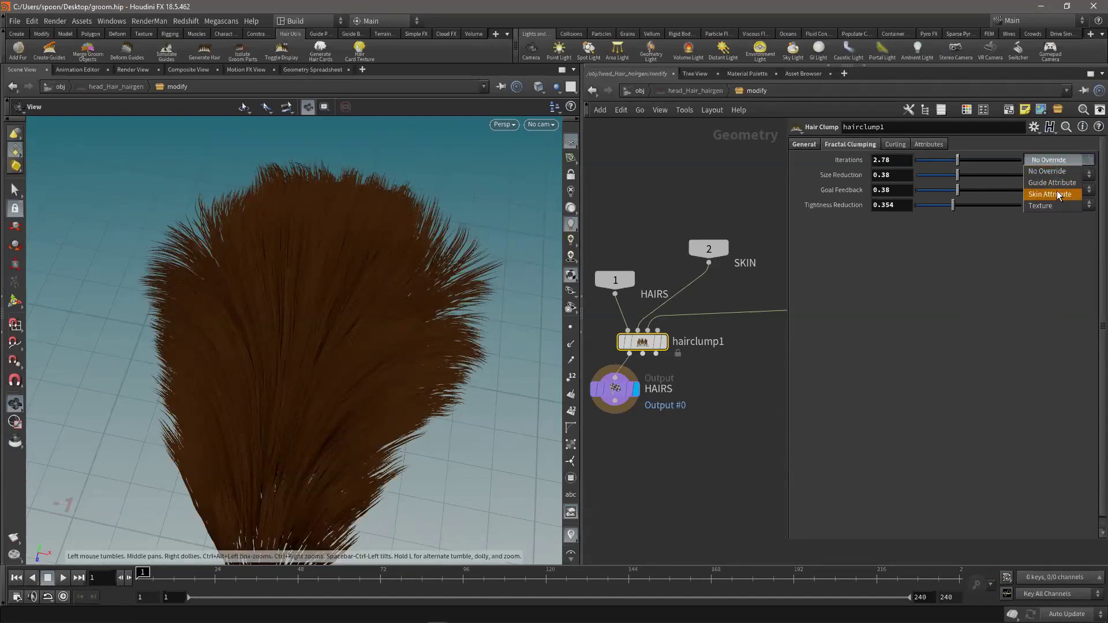
pyautogui.click(1011, 259)
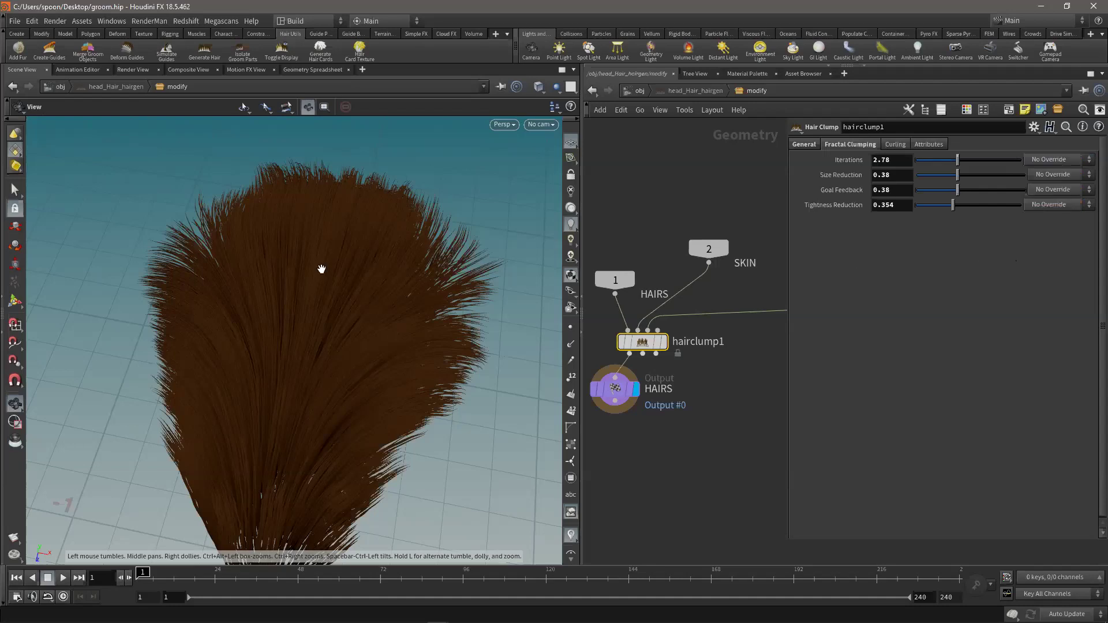
# - Examine the clumped hair, return to the obj level and inspect how it sits on the pig head from several sides
pyautogui.moveTo(346, 305); pyautogui.dragTo(270, 315)
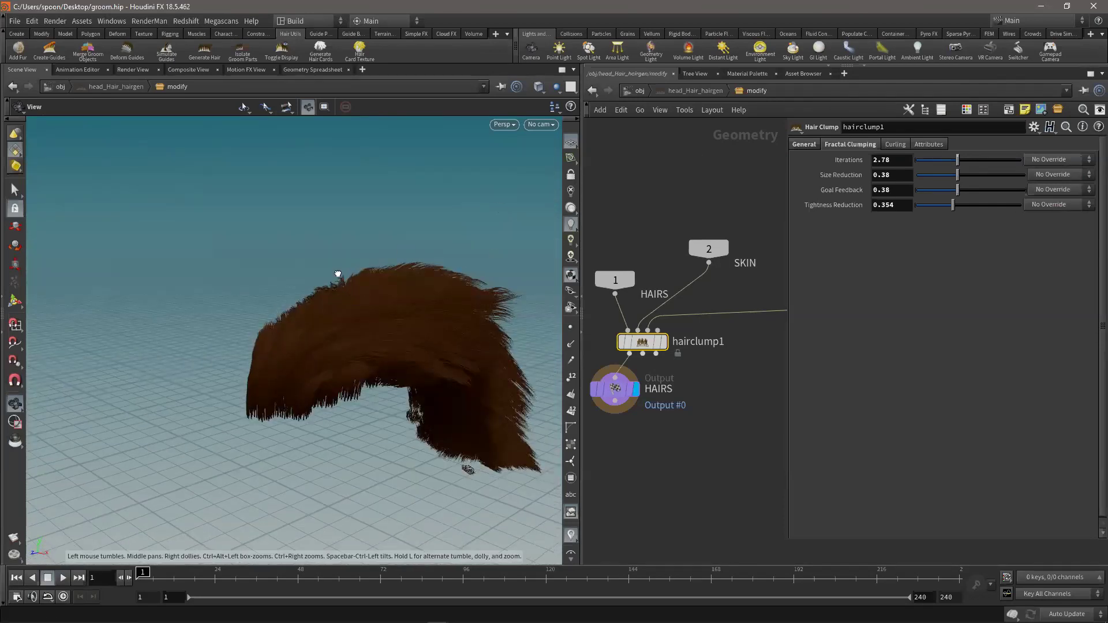
pyautogui.moveTo(338, 274); pyautogui.dragTo(302, 270)
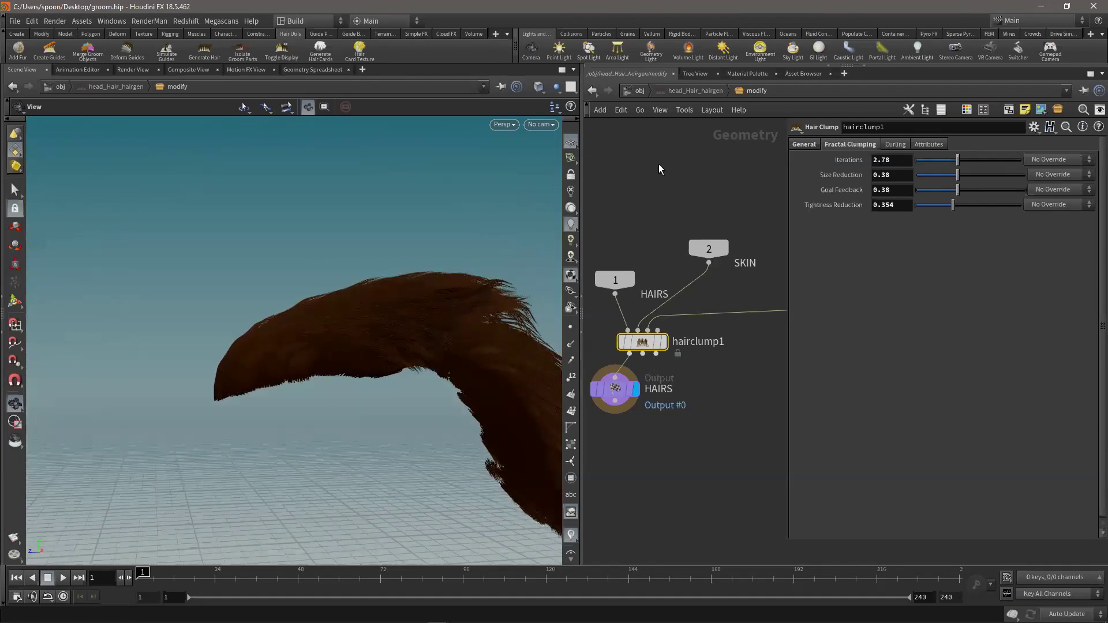
pyautogui.click(640, 90)
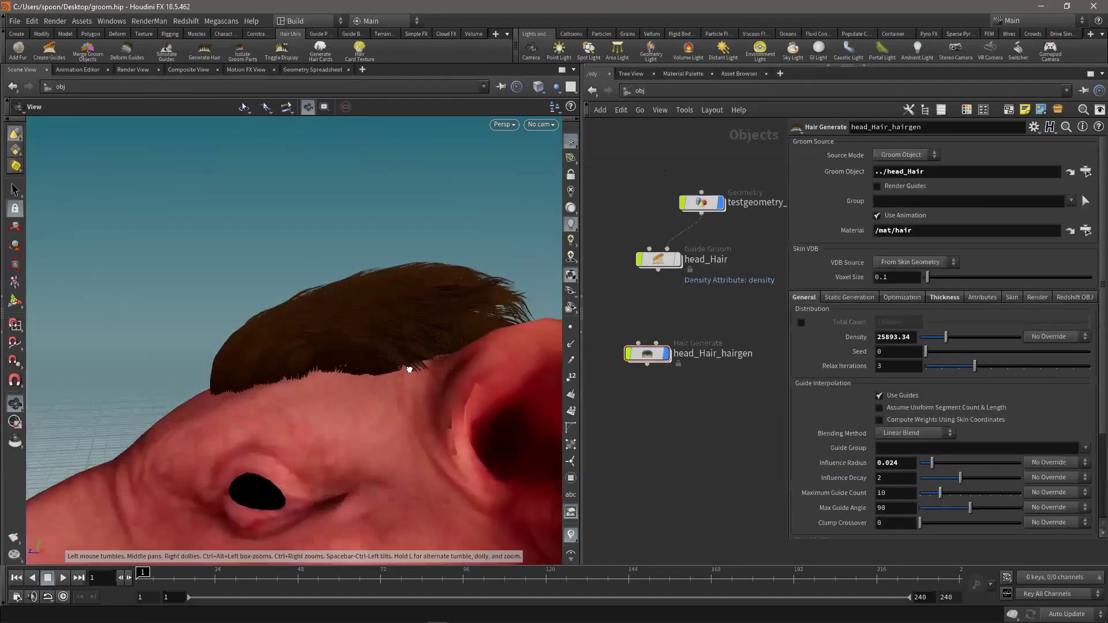
pyautogui.moveTo(409, 369); pyautogui.dragTo(416, 378)
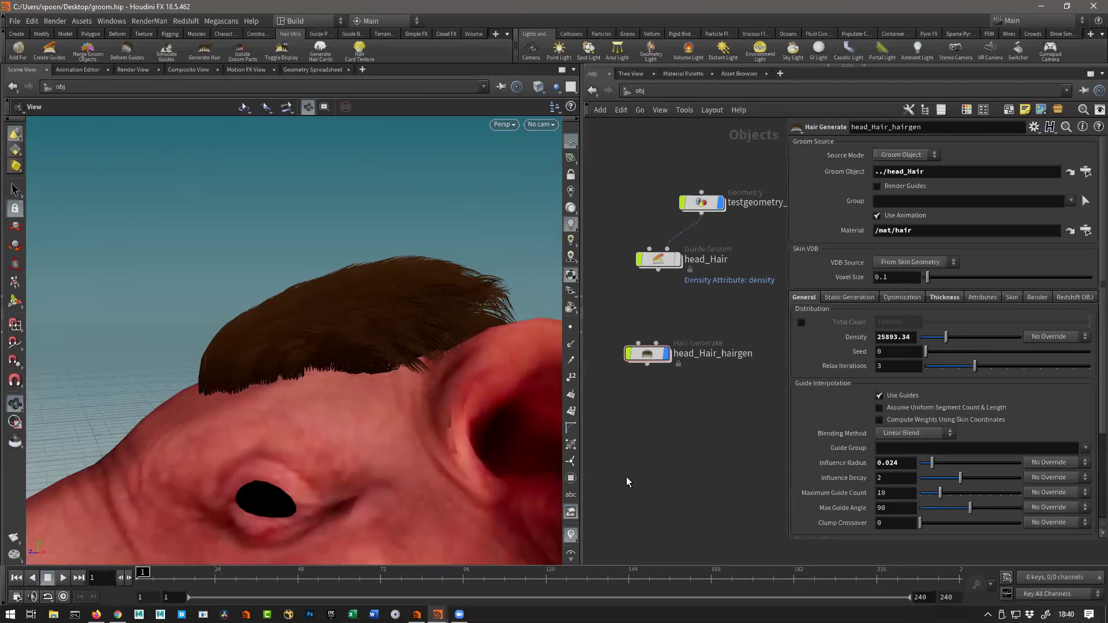
pyautogui.moveTo(366, 355); pyautogui.dragTo(368, 262)
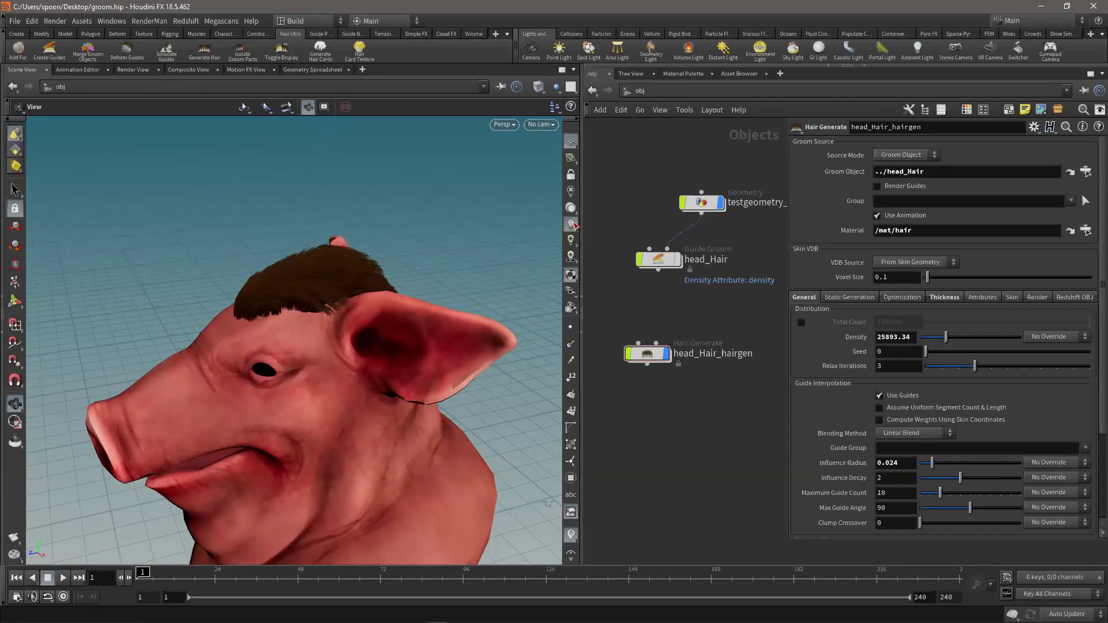
pyautogui.moveTo(337, 287); pyautogui.dragTo(497, 237)
pyautogui.moveTo(294, 325); pyautogui.dragTo(357, 335)
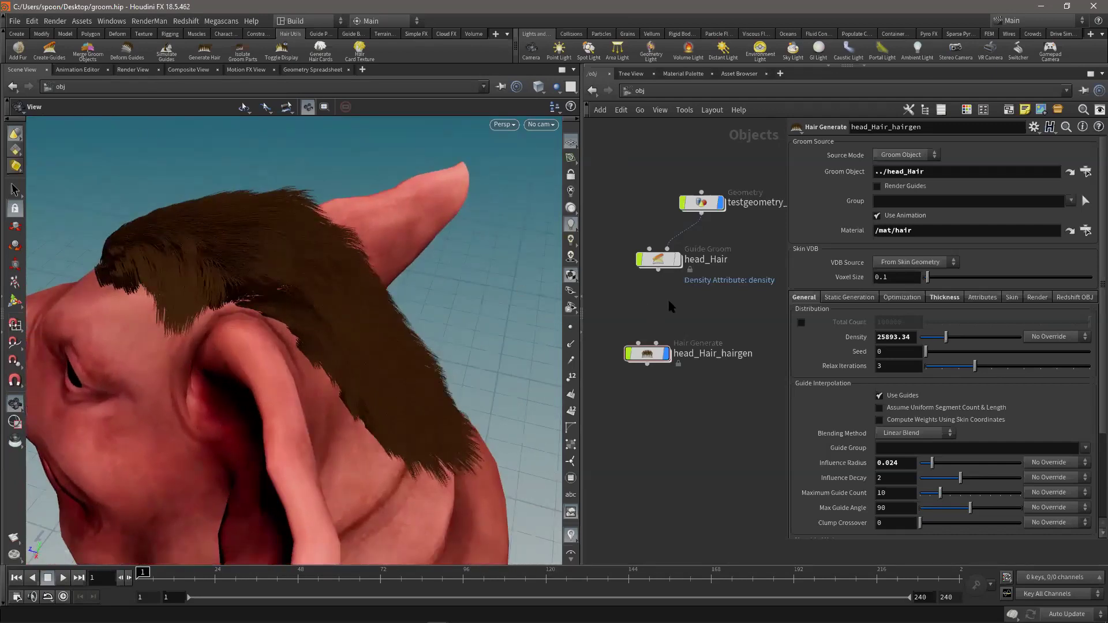
# - Show the head_Hair guides, switch back to the generated hair, and examine it all around the pig head
pyautogui.click(677, 265)
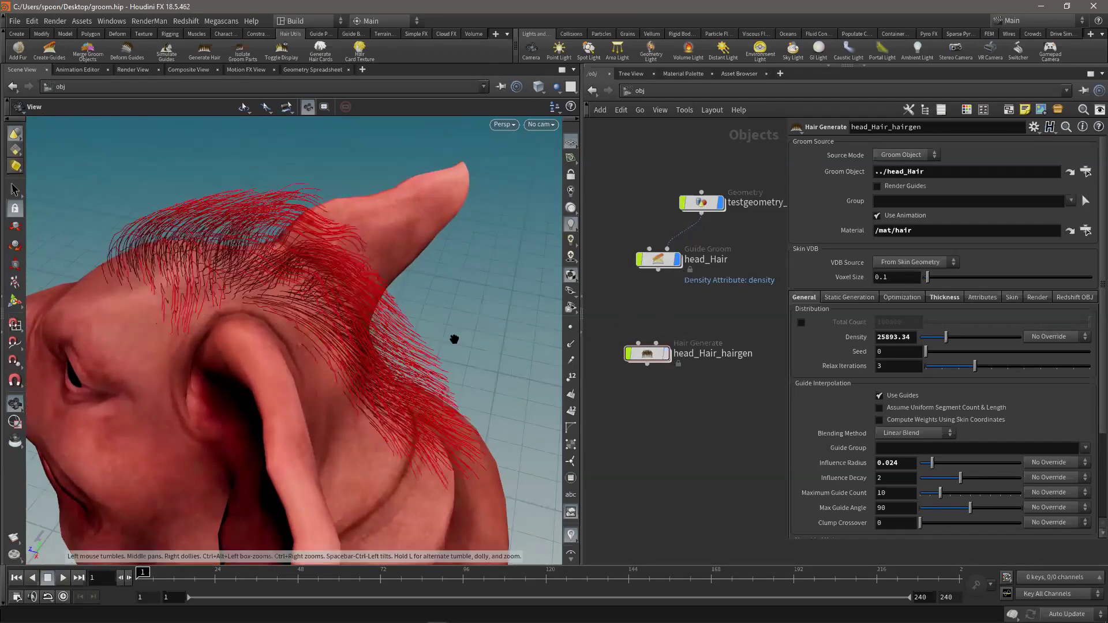
pyautogui.click(667, 353)
pyautogui.moveTo(254, 279); pyautogui.dragTo(334, 263)
pyautogui.moveTo(357, 271); pyautogui.dragTo(303, 277, button='middle')
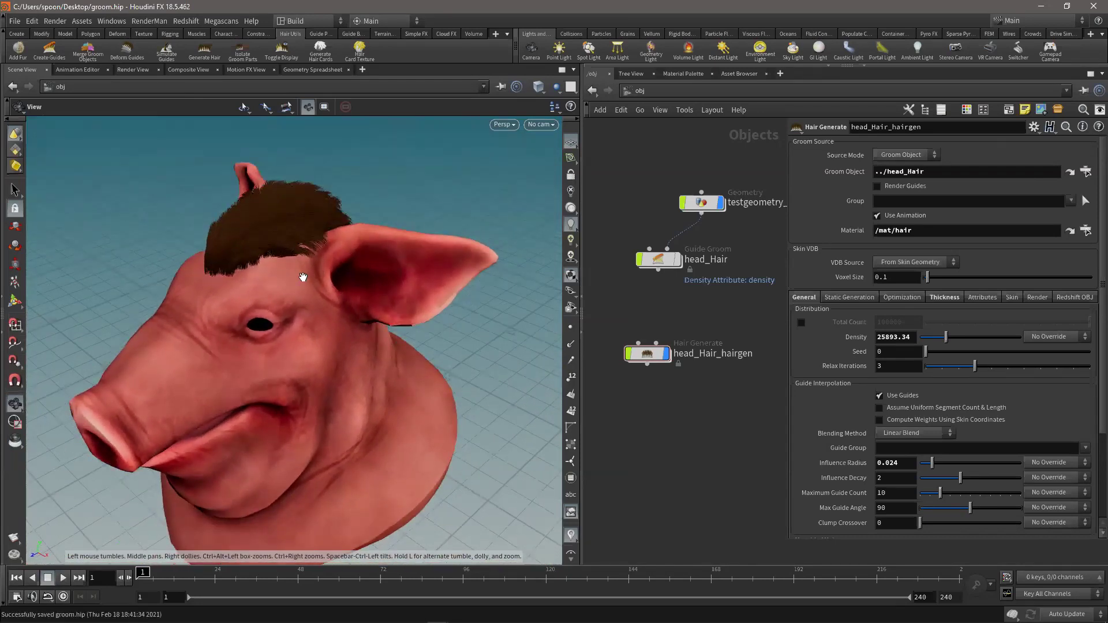
pyautogui.moveTo(311, 254); pyautogui.dragTo(383, 203)
pyautogui.moveTo(328, 254); pyautogui.dragTo(254, 241)
pyautogui.click(661, 353)
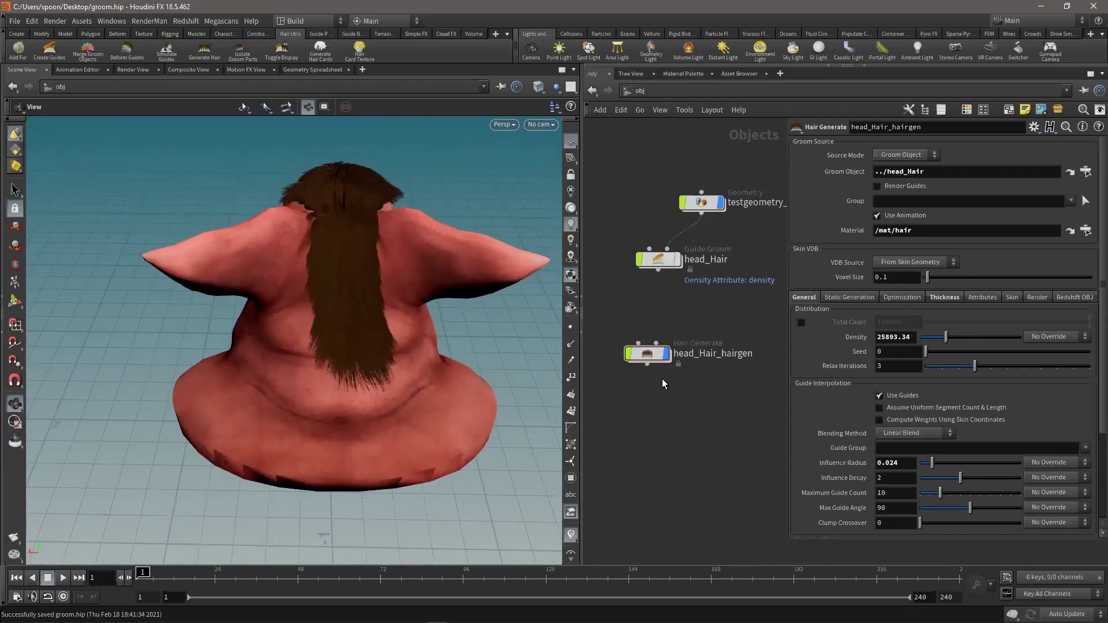
pyautogui.moveTo(262, 303); pyautogui.dragTo(323, 225)
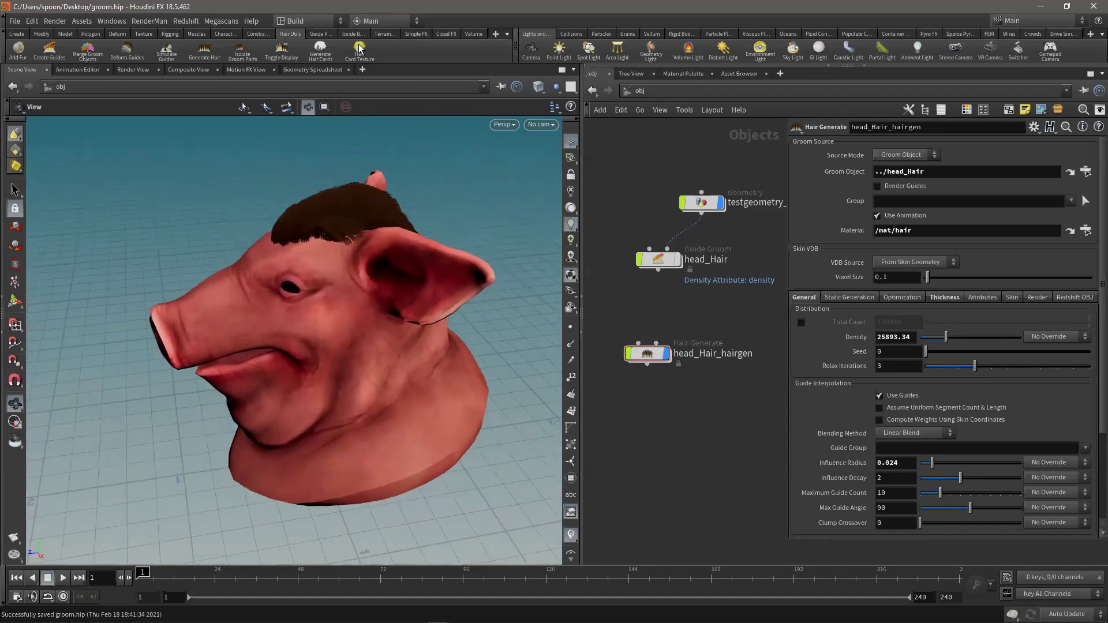
# - Start a Cut Hair brush on the generated hair and enlarge its radius to 0.335889 over the tips behind the head
pyautogui.click(319, 34)
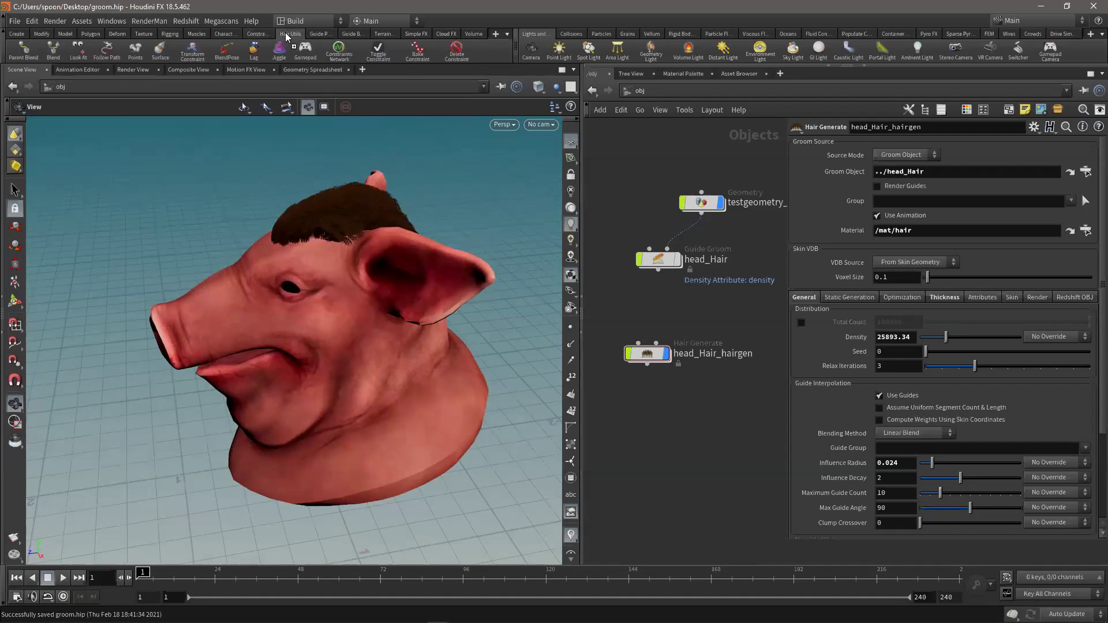
pyautogui.click(352, 34)
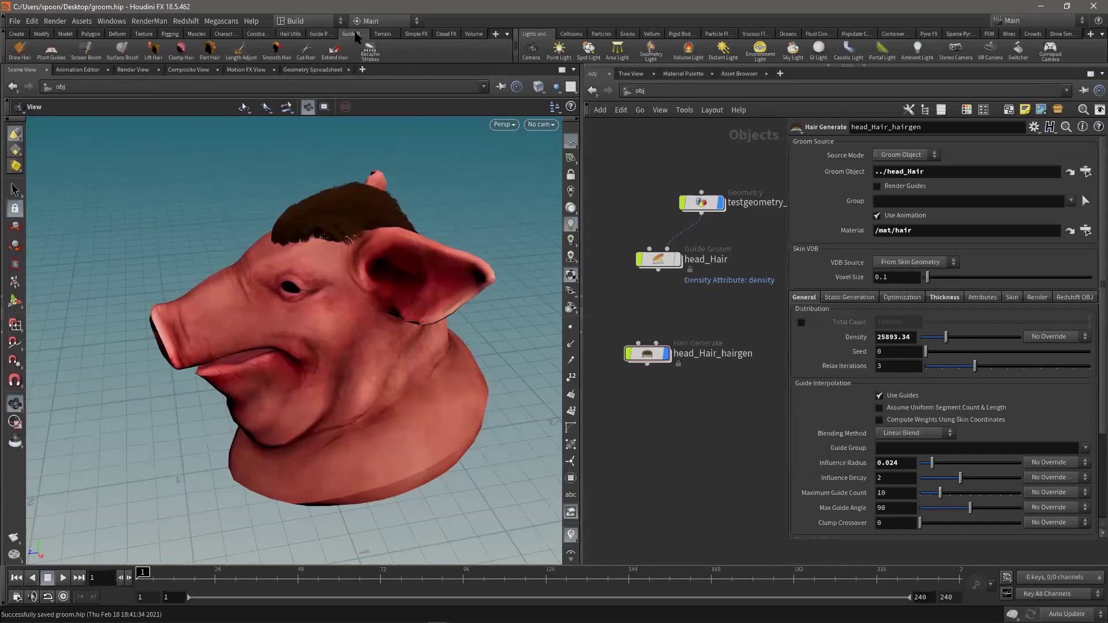
pyautogui.click(306, 49)
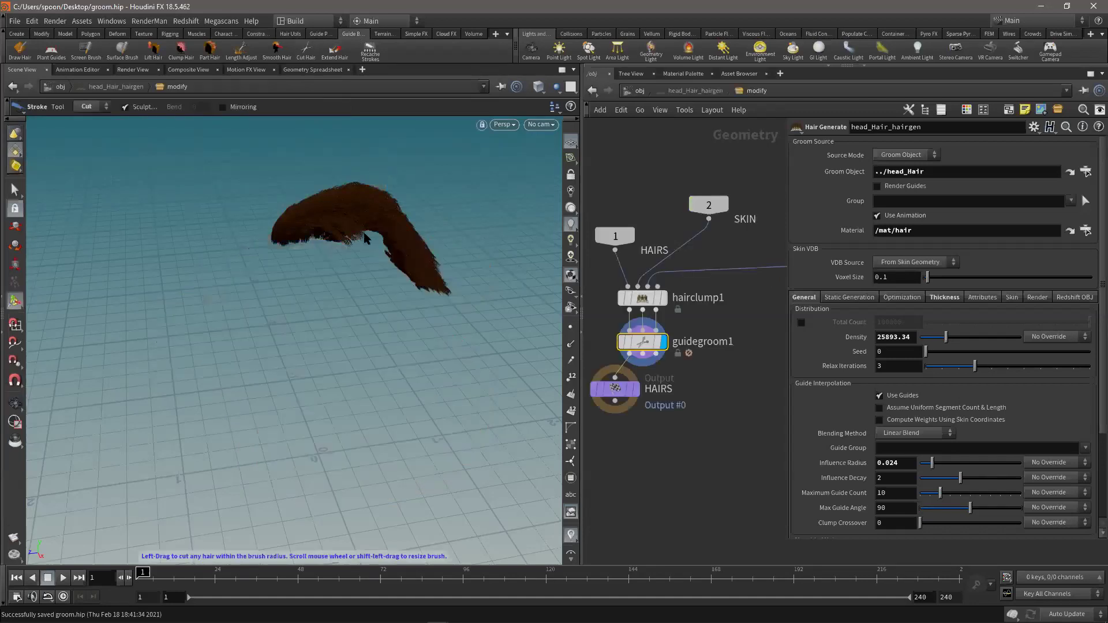
pyautogui.press('v')
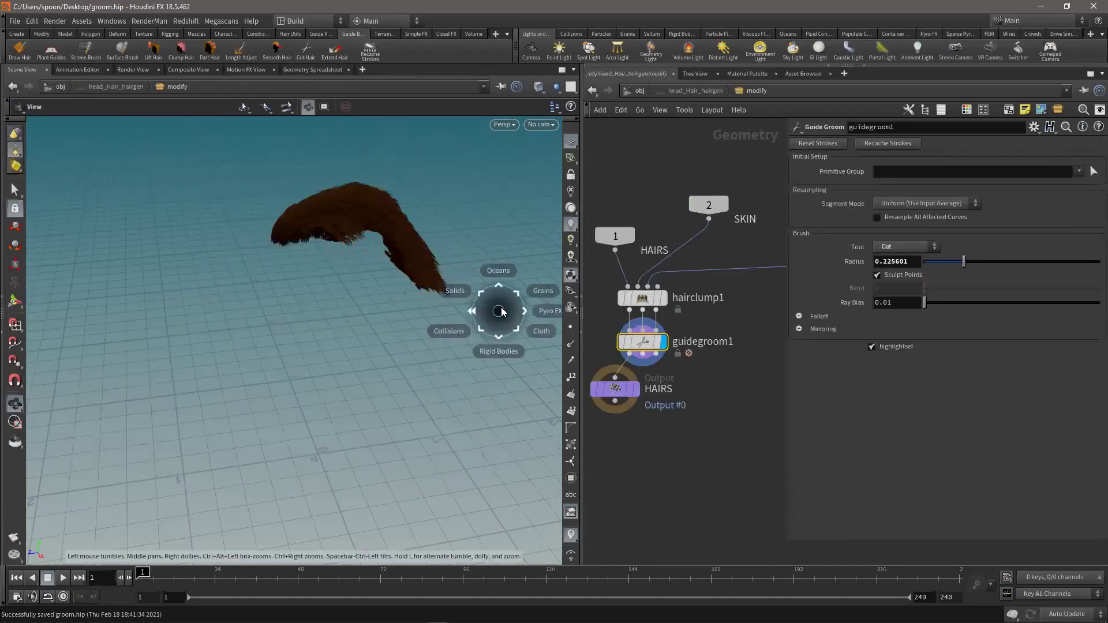
pyautogui.press('Escape')
pyautogui.moveTo(424, 303)
pyautogui.mouseDown()
pyautogui.moveTo(448, 257)
pyautogui.moveTo(270, 284)
pyautogui.moveTo(250, 304)
pyautogui.moveTo(327, 285)
pyautogui.moveTo(385, 321)
pyautogui.moveTo(375, 404)
pyautogui.moveTo(306, 370)
pyautogui.mouseUp()
pyautogui.scroll(4, 349, 398)
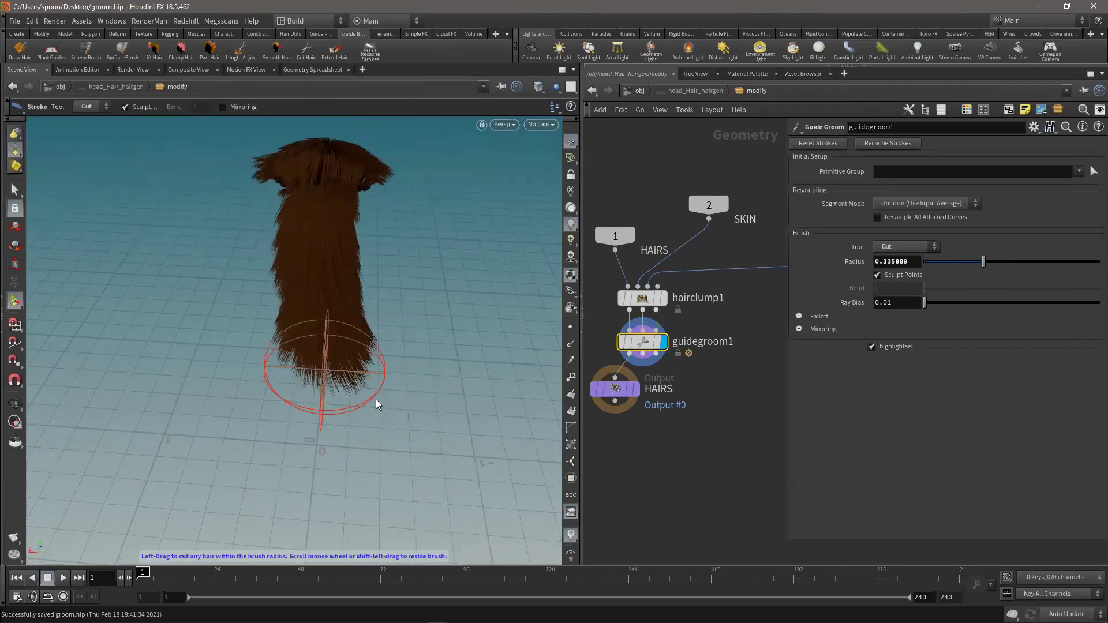
# - Try cutting across the hair tips at the back with the large brush, inspect the cut, and undo it
pyautogui.moveTo(376, 399)
pyautogui.mouseDown()
pyautogui.moveTo(393, 354)
pyautogui.moveTo(379, 366)
pyautogui.moveTo(428, 409)
pyautogui.mouseUp()
pyautogui.keyDown('alt'); pyautogui.moveTo(292, 406); pyautogui.dragTo(353, 397, button='right'); pyautogui.keyUp('alt')
pyautogui.moveTo(353, 397); pyautogui.dragTo(407, 362)
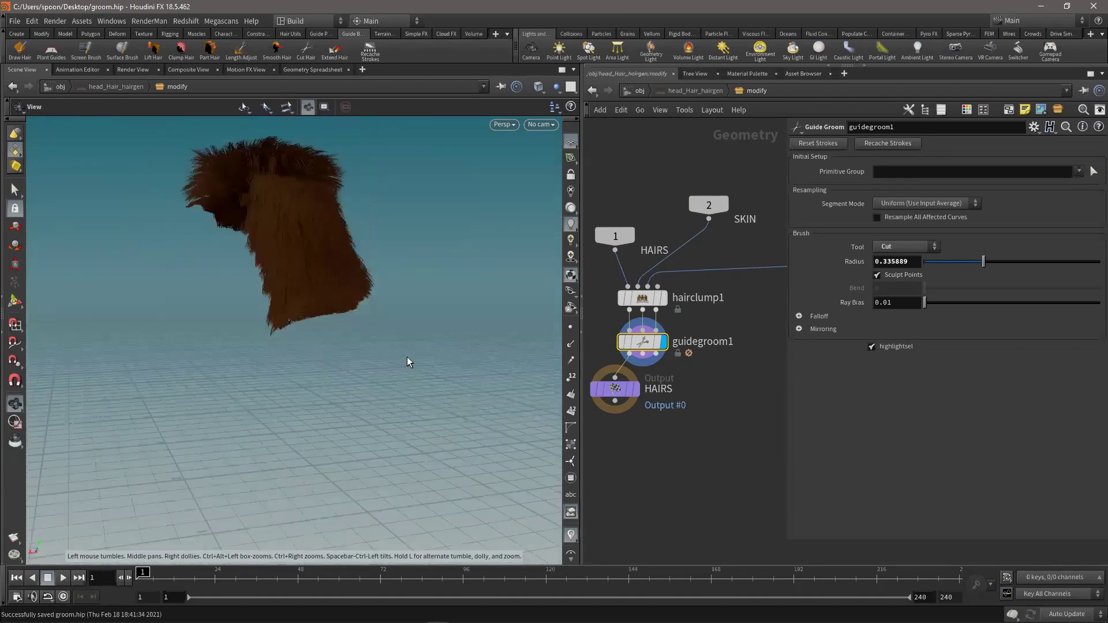
pyautogui.hotkey('ctrl', 'z')
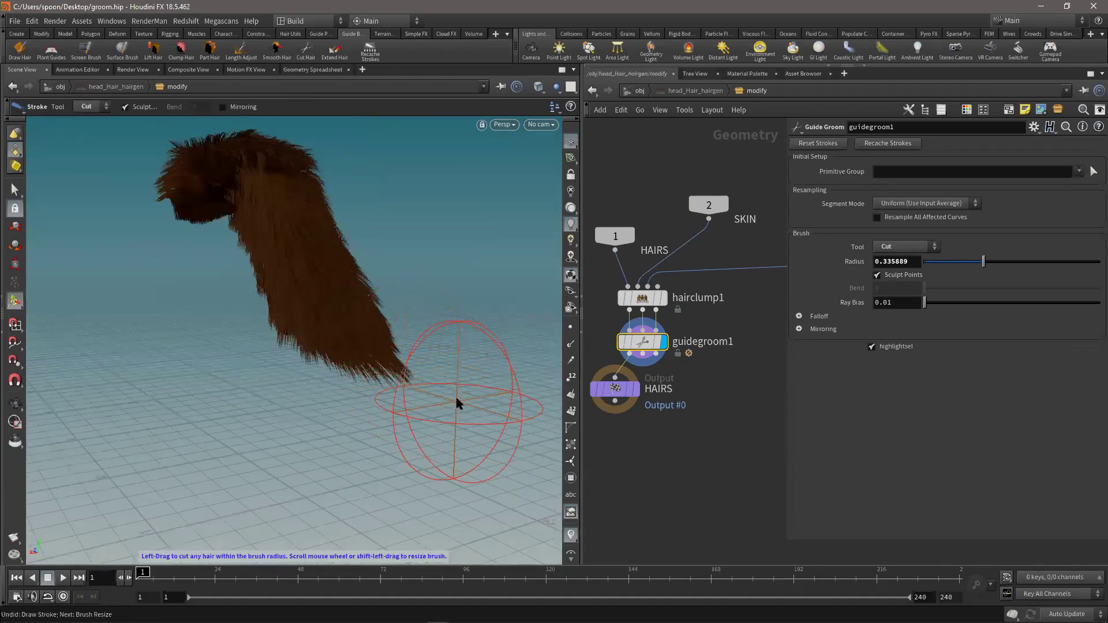
# - Try a small notch cut in the back hair tips with the brush radius at 0.151525, and undo it
pyautogui.press('Escape')
pyautogui.moveTo(388, 388)
pyautogui.mouseDown()
pyautogui.moveTo(347, 426)
pyautogui.moveTo(350, 350)
pyautogui.mouseUp()
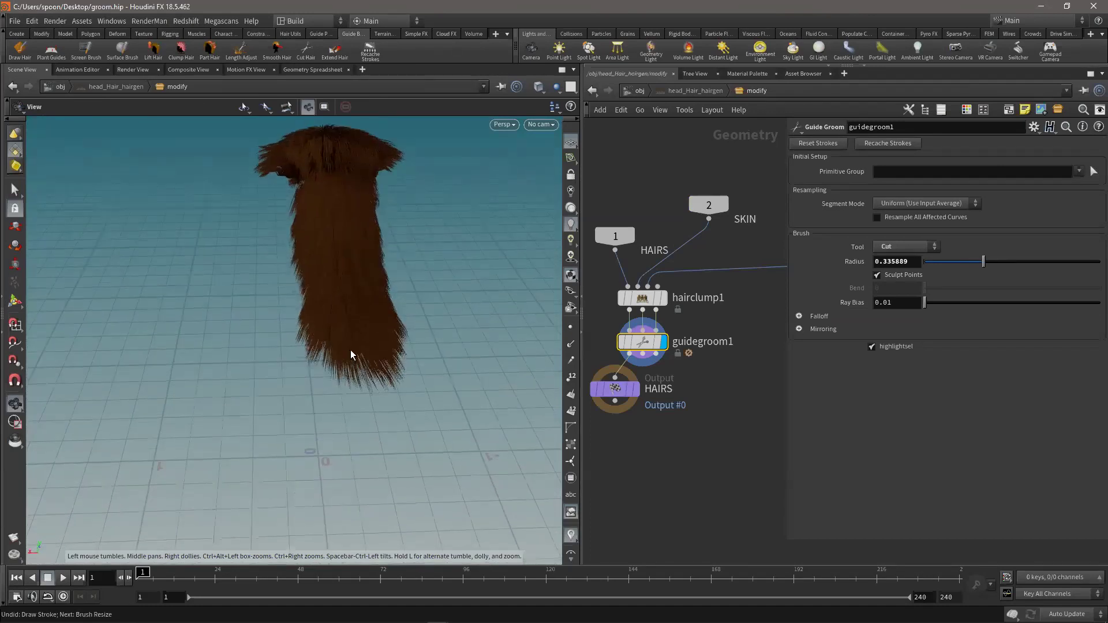
pyautogui.scroll(-8, 355, 345)
pyautogui.click(370, 373)
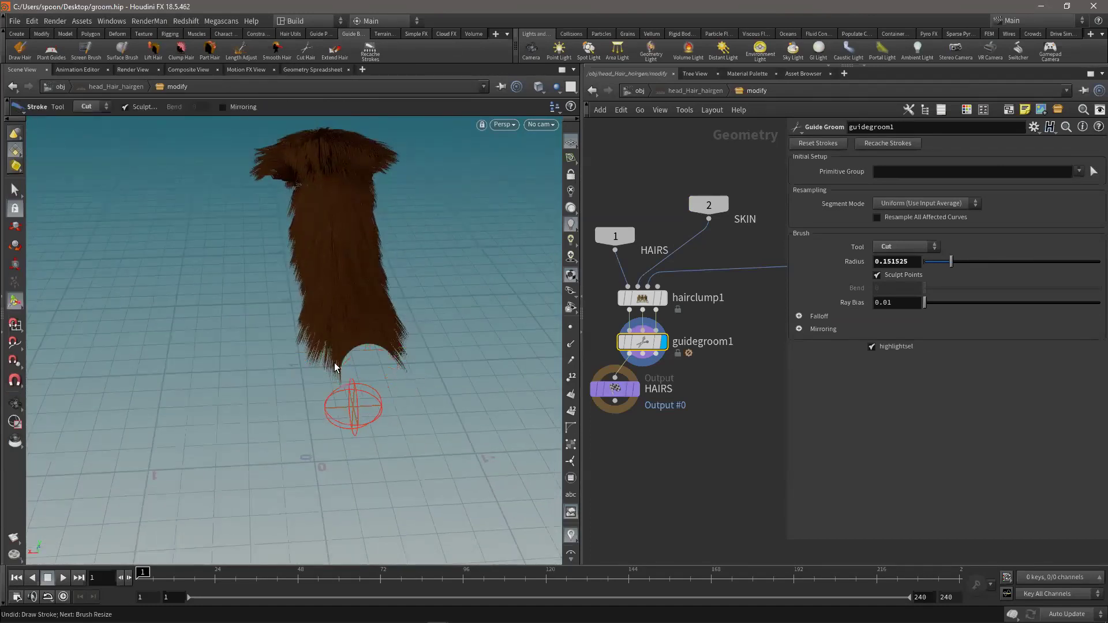
pyautogui.moveTo(406, 457)
pyautogui.keyDown('alt'); pyautogui.mouseDown()
pyautogui.moveTo(334, 391)
pyautogui.moveTo(390, 421)
pyautogui.moveTo(378, 445)
pyautogui.moveTo(314, 391)
pyautogui.moveTo(556, 397)
pyautogui.mouseUp(); pyautogui.keyUp('alt')
pyautogui.hotkey('ctrl', 'z')
# - Try a straight cut across the back hair tips with the brush radius at 0.335889, and undo it
pyautogui.scroll(5, 374, 420)
pyautogui.scroll(3, 313, 391)
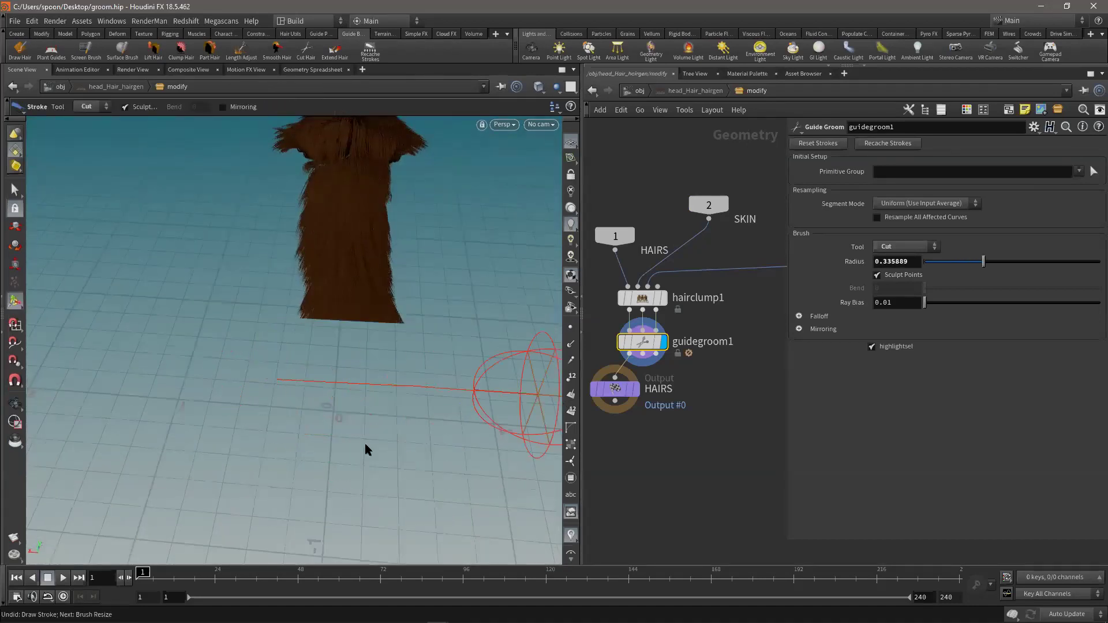
pyautogui.press('Escape')
pyautogui.moveTo(349, 386)
pyautogui.mouseDown()
pyautogui.moveTo(445, 352)
pyautogui.moveTo(457, 383)
pyautogui.moveTo(433, 389)
pyautogui.mouseUp()
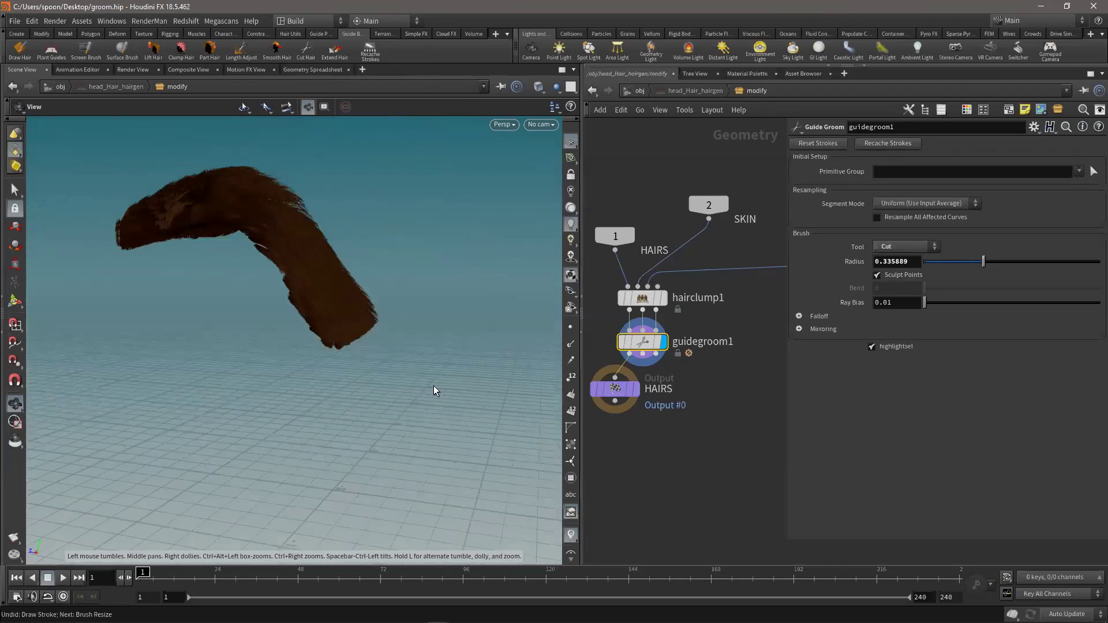
pyautogui.press('Return')
pyautogui.hotkey('ctrl', 'z')
pyautogui.keyDown('alt'); pyautogui.moveTo(351, 362); pyautogui.dragTo(450, 372); pyautogui.keyUp('alt')
# - Select the guidegroom1 node and return from the hair generator's network to the obj level
pyautogui.click(642, 342)
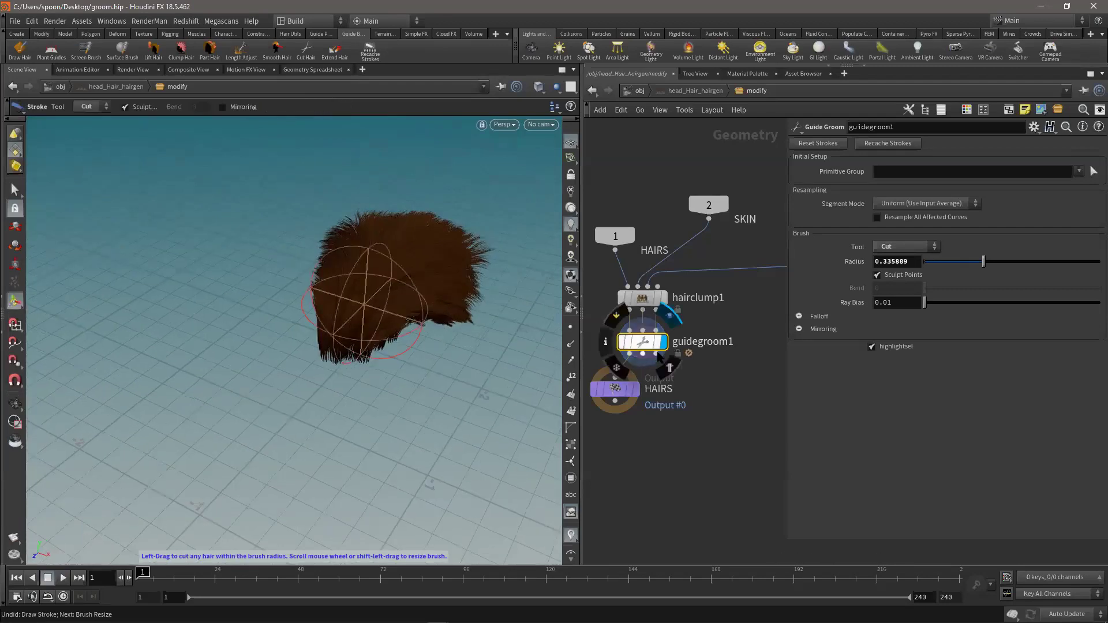
pyautogui.click(626, 92)
pyautogui.click(645, 467)
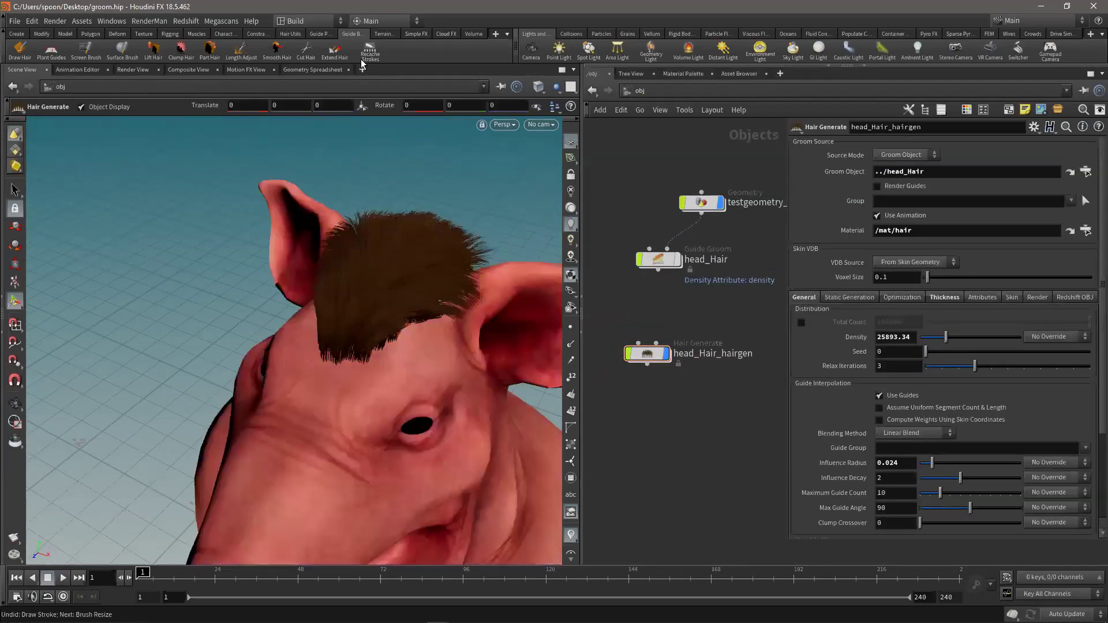
# - Look over the available guide brush, hair utility and guide process tools for further grooming
pyautogui.click(276, 55)
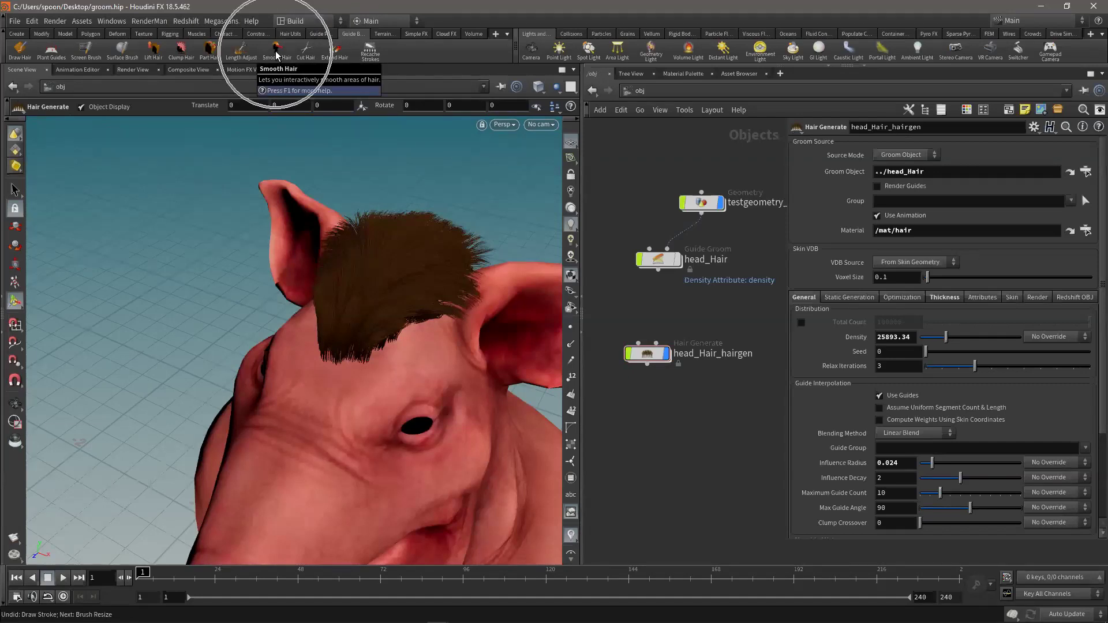
pyautogui.click(210, 55)
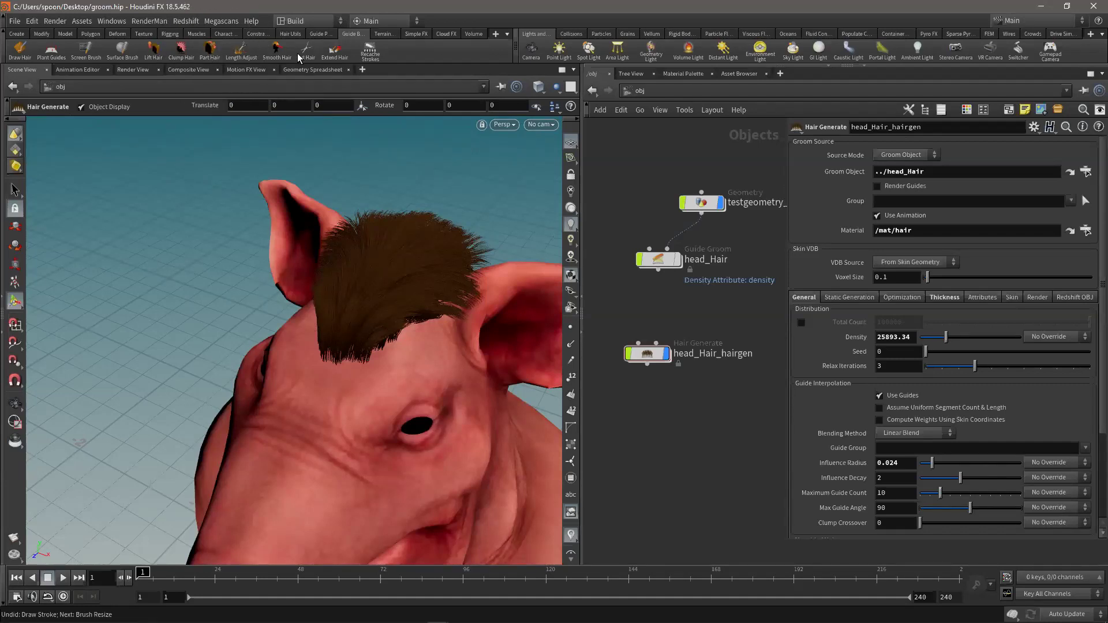
pyautogui.click(14, 406)
pyautogui.moveTo(364, 297); pyautogui.dragTo(275, 37)
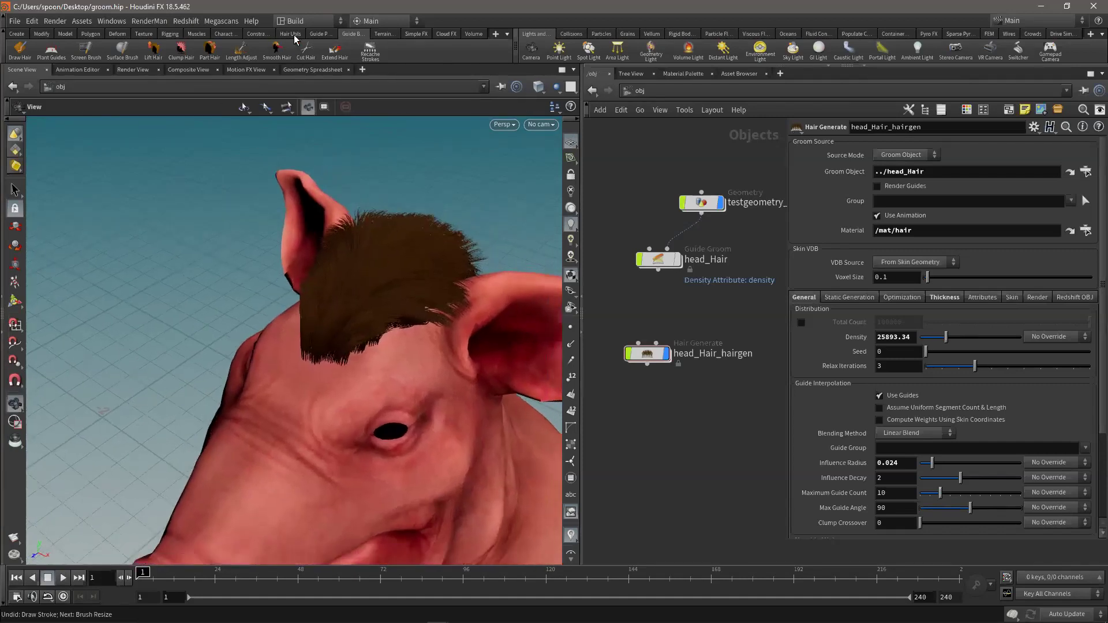
pyautogui.click(292, 35)
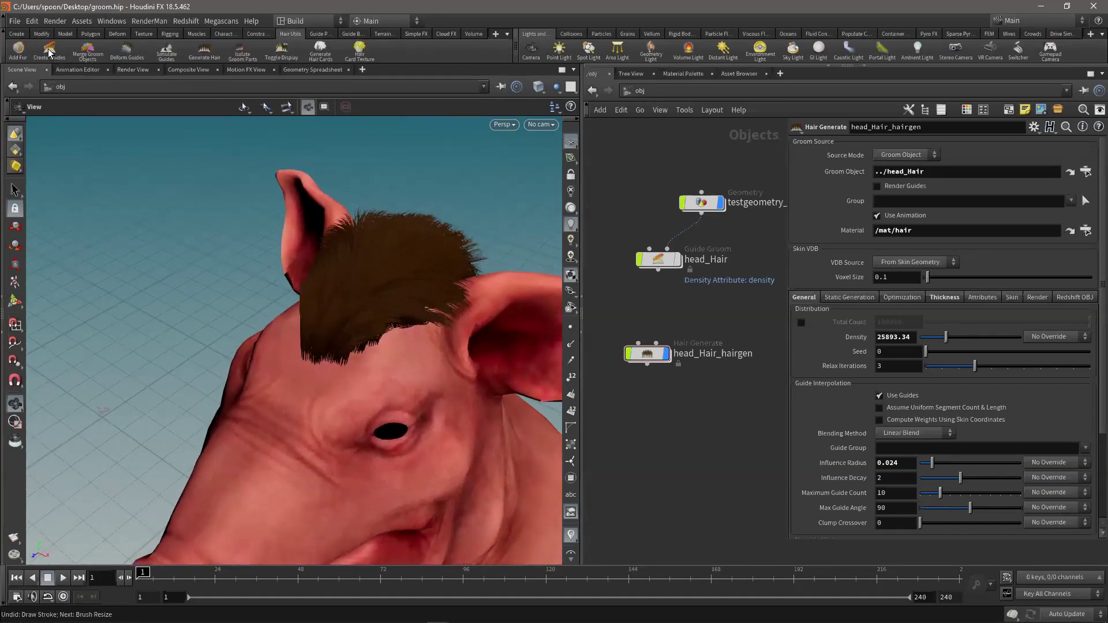
pyautogui.click(259, 35)
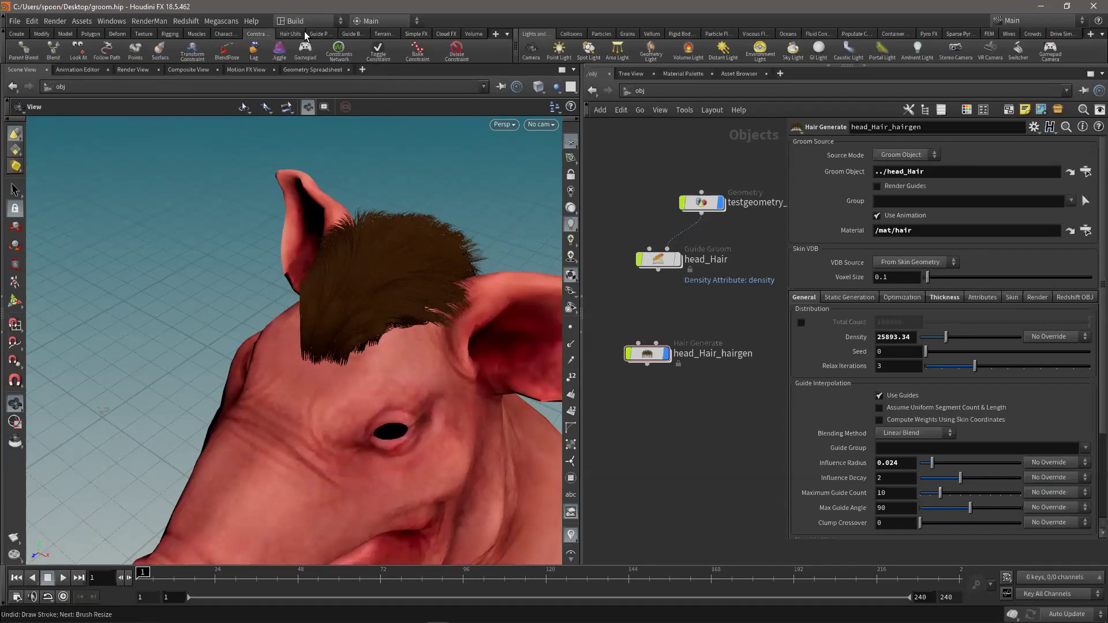
pyautogui.click(315, 34)
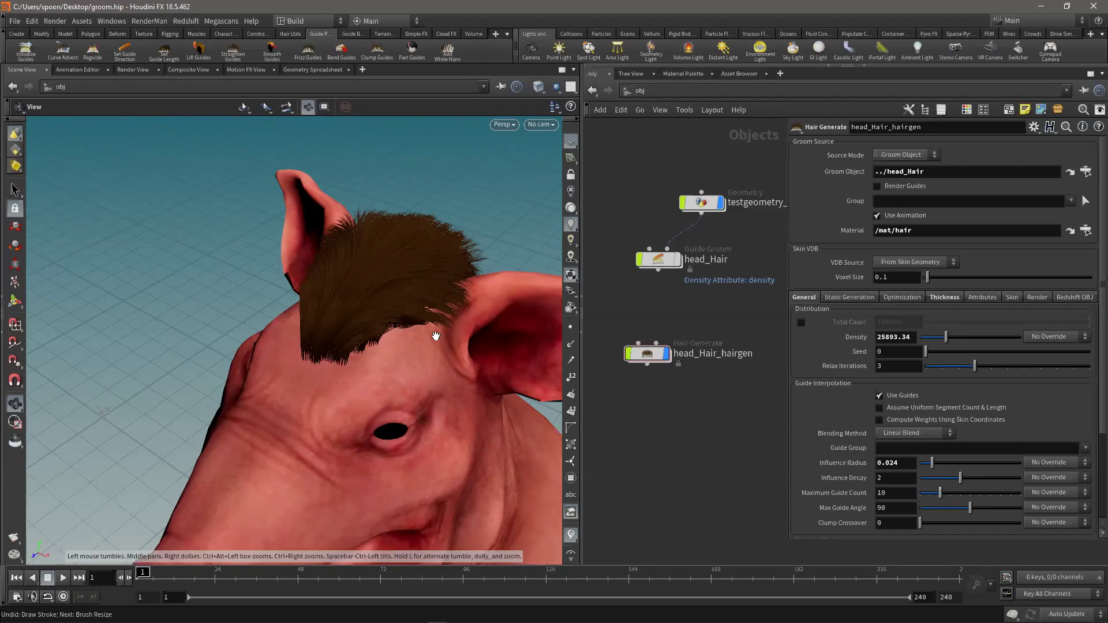
# - Create a camera from a front three-quarter view of the whole pig head and shift it to frame the head lower
pyautogui.moveTo(462, 354); pyautogui.dragTo(391, 270)
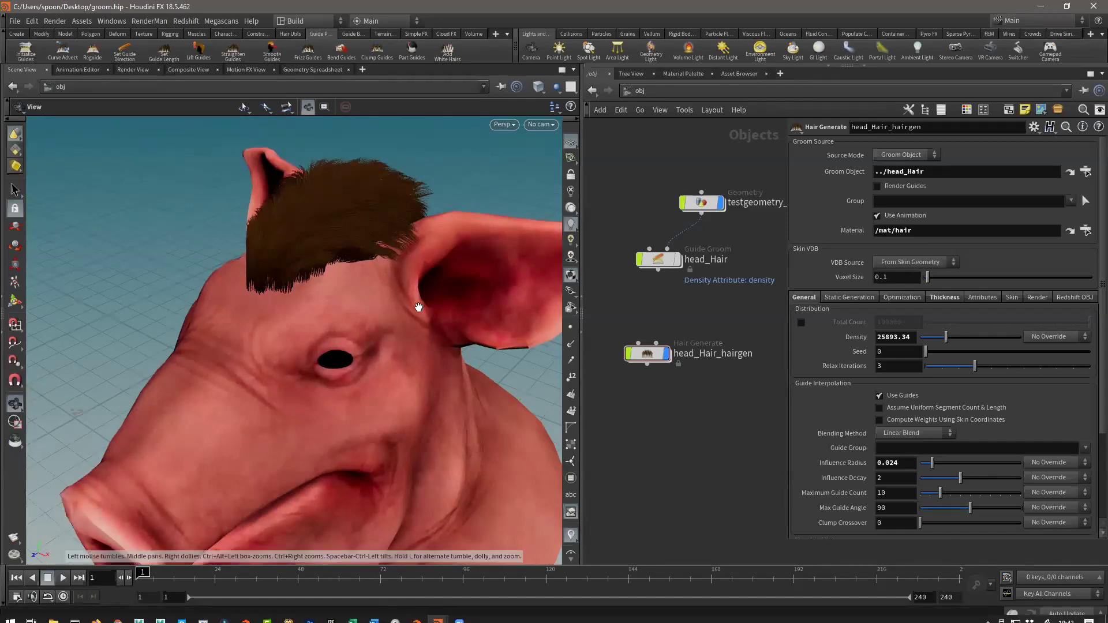
pyautogui.moveTo(399, 287); pyautogui.dragTo(422, 279)
pyautogui.moveTo(238, 276); pyautogui.dragTo(297, 252, button='right')
pyautogui.moveTo(297, 252); pyautogui.dragTo(328, 258)
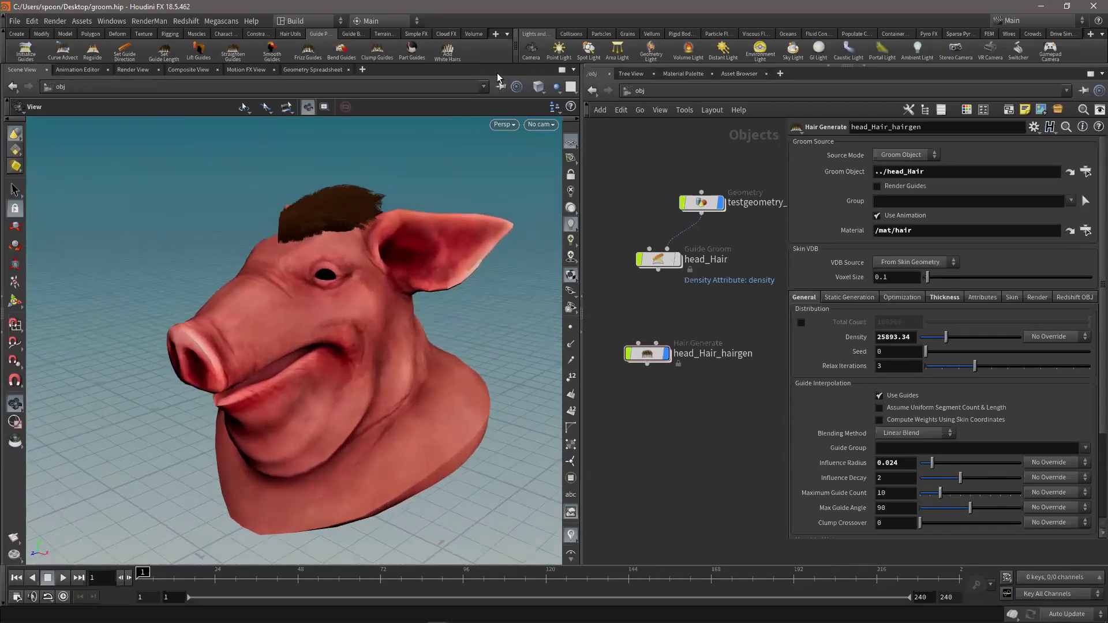
pyautogui.keyDown('ctrl'); pyautogui.click(531, 50); pyautogui.keyUp('ctrl')
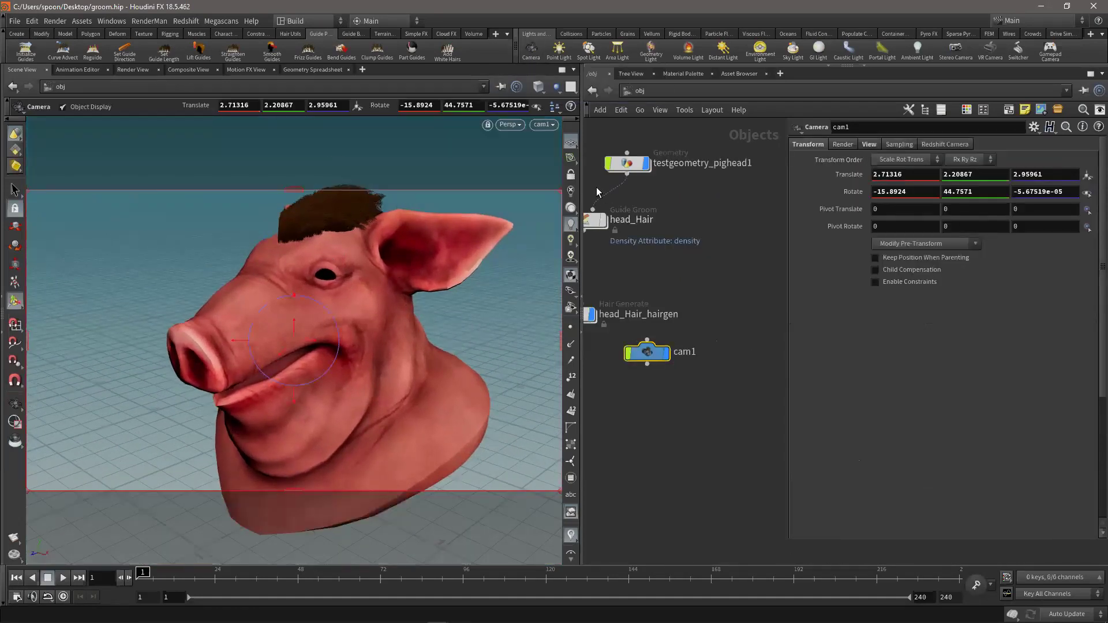
pyautogui.moveTo(411, 323); pyautogui.dragTo(374, 349, button='middle')
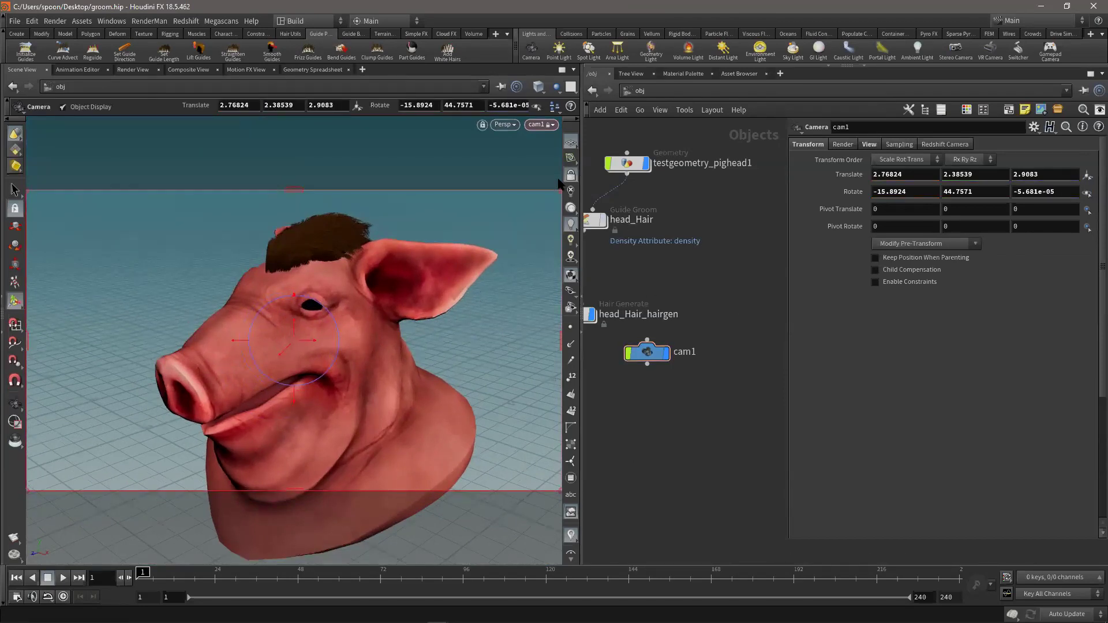
# - Create a spotlight from a pulled-back view of the pig head's side and adjust its position with the view locked to it
pyautogui.press('Escape')
pyautogui.moveTo(396, 277)
pyautogui.mouseDown()
pyautogui.moveTo(445, 290)
pyautogui.moveTo(454, 280)
pyautogui.moveTo(285, 292)
pyautogui.moveTo(389, 279)
pyautogui.moveTo(385, 293)
pyautogui.mouseUp()
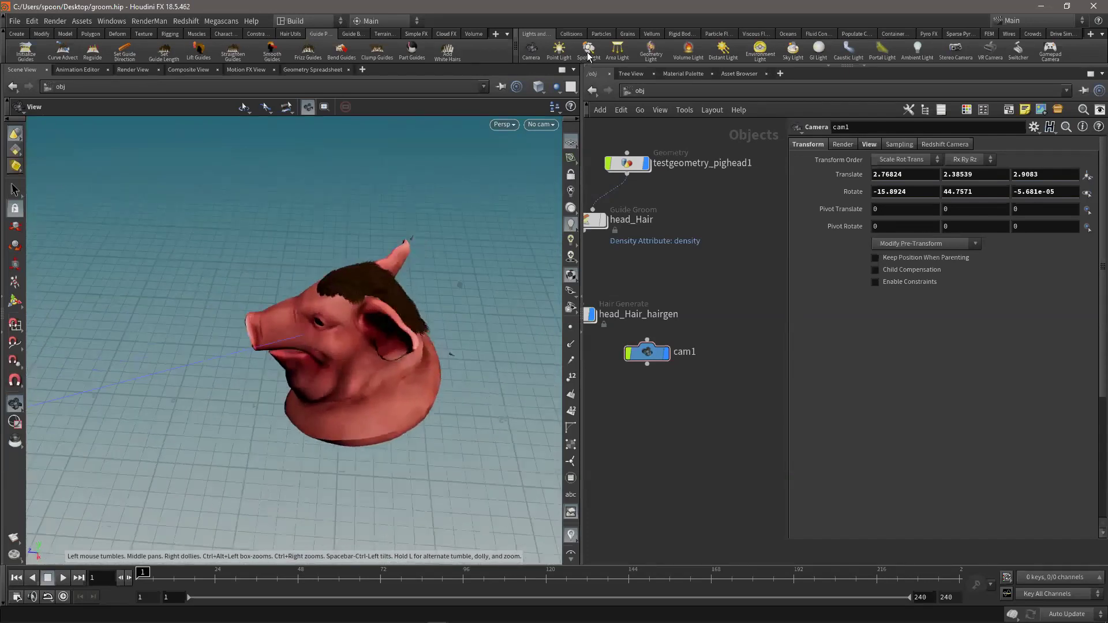
pyautogui.keyDown('ctrl'); pyautogui.click(589, 51); pyautogui.keyUp('ctrl')
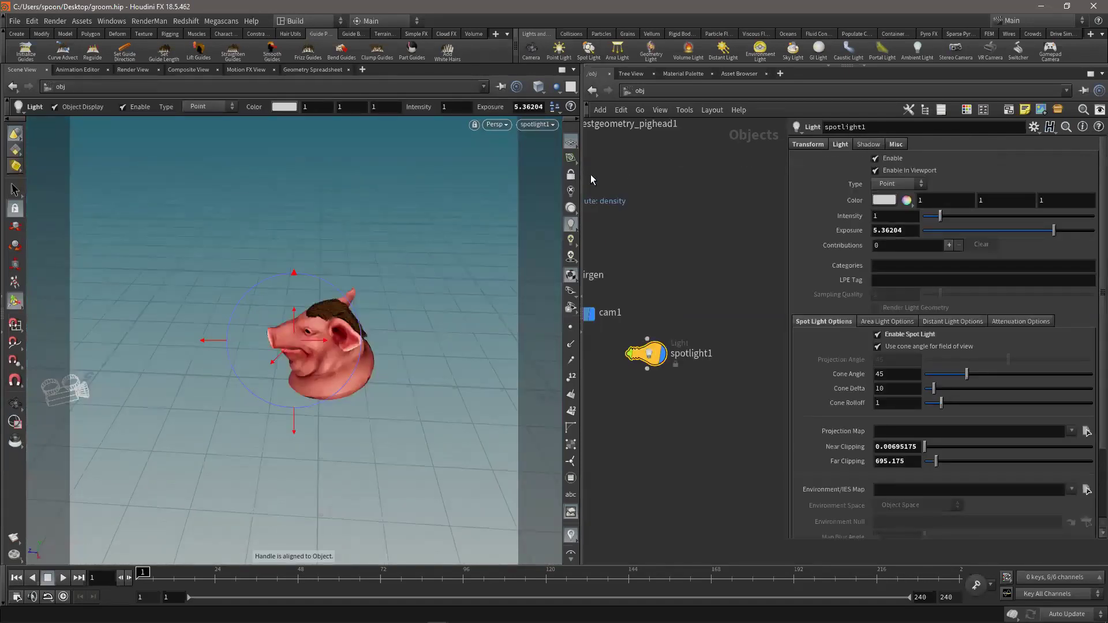
pyautogui.click(566, 180)
pyautogui.keyDown('alt'); pyautogui.moveTo(413, 300); pyautogui.dragTo(393, 301, button='middle'); pyautogui.keyUp('alt')
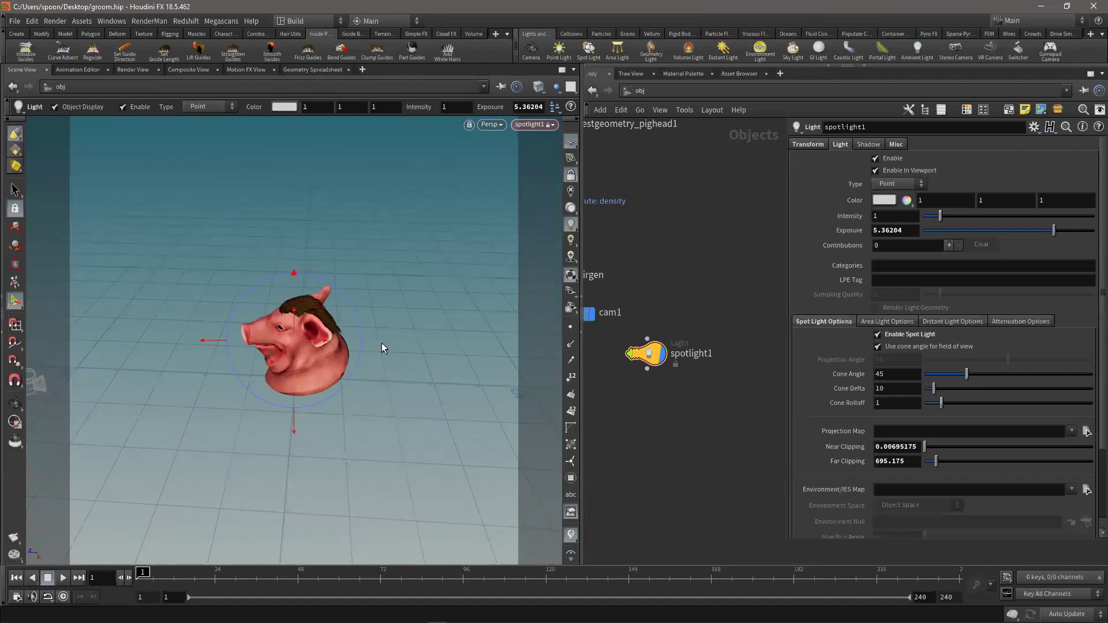
# - Create a second spotlight aimed at the opposite, unlit side of the pig head
pyautogui.keyDown('alt'); pyautogui.moveTo(370, 300); pyautogui.dragTo(421, 334); pyautogui.keyUp('alt')
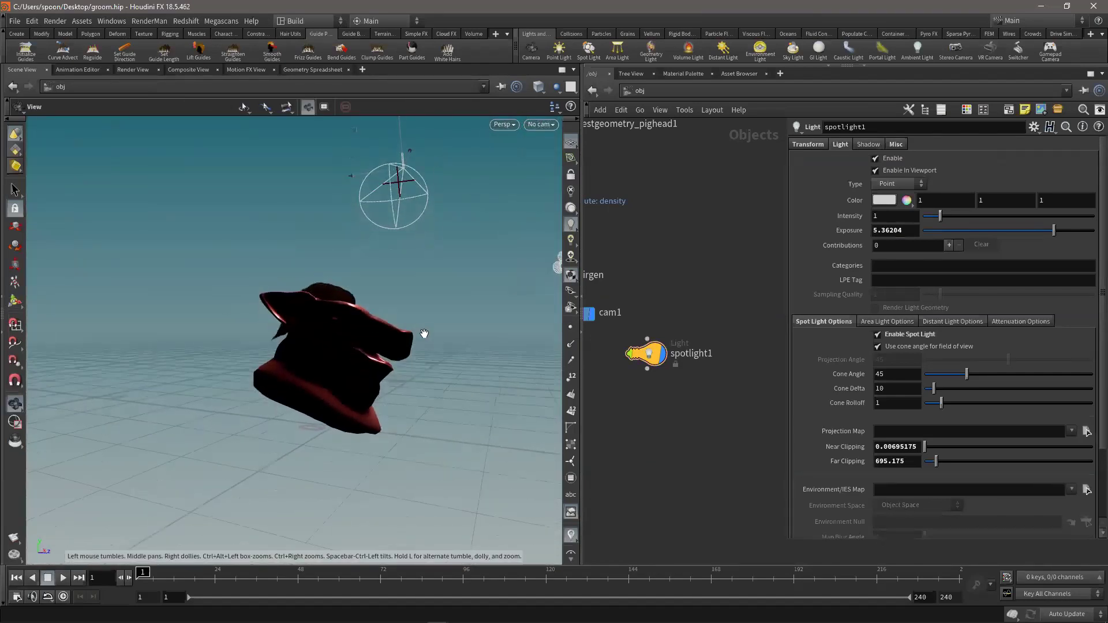
pyautogui.press('Return')
pyautogui.keyDown('ctrl'); pyautogui.click(590, 56); pyautogui.keyUp('ctrl')
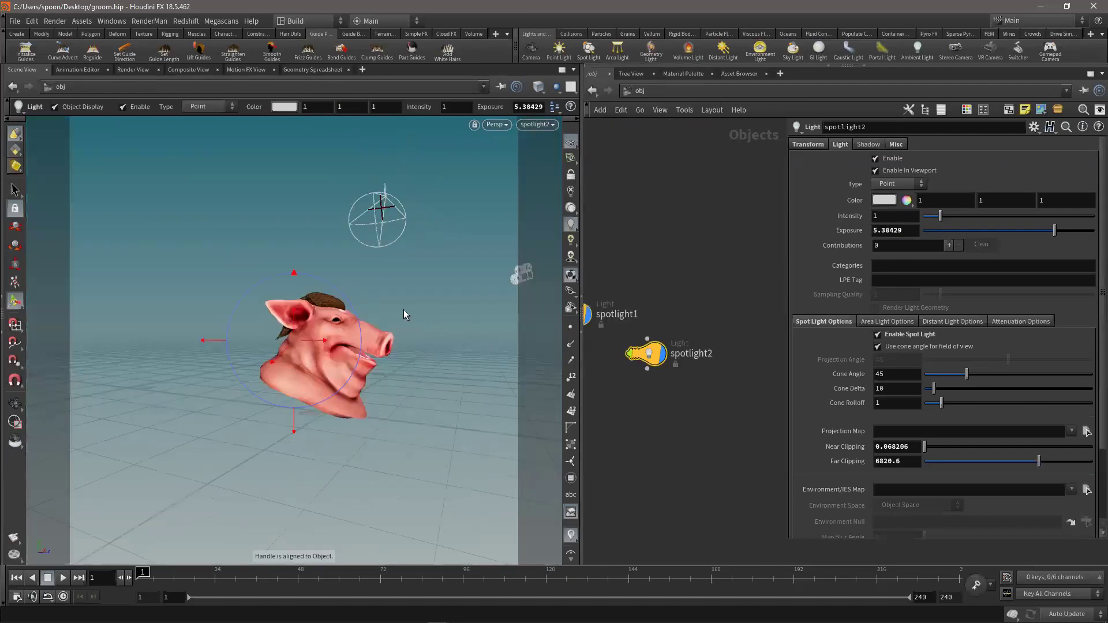
# - Set the second spotlight's Exposure to 3.99 and check the lighting around the pig head
pyautogui.keyDown('alt'); pyautogui.moveTo(397, 307); pyautogui.dragTo(414, 280); pyautogui.keyUp('alt')
pyautogui.keyDown('alt'); pyautogui.moveTo(414, 280); pyautogui.dragTo(334, 292, button='right'); pyautogui.keyUp('alt')
pyautogui.keyDown('alt'); pyautogui.moveTo(333, 292); pyautogui.dragTo(230, 282); pyautogui.keyUp('alt')
pyautogui.keyDown('alt'); pyautogui.moveTo(230, 282); pyautogui.dragTo(122, 305, button='middle'); pyautogui.keyUp('alt')
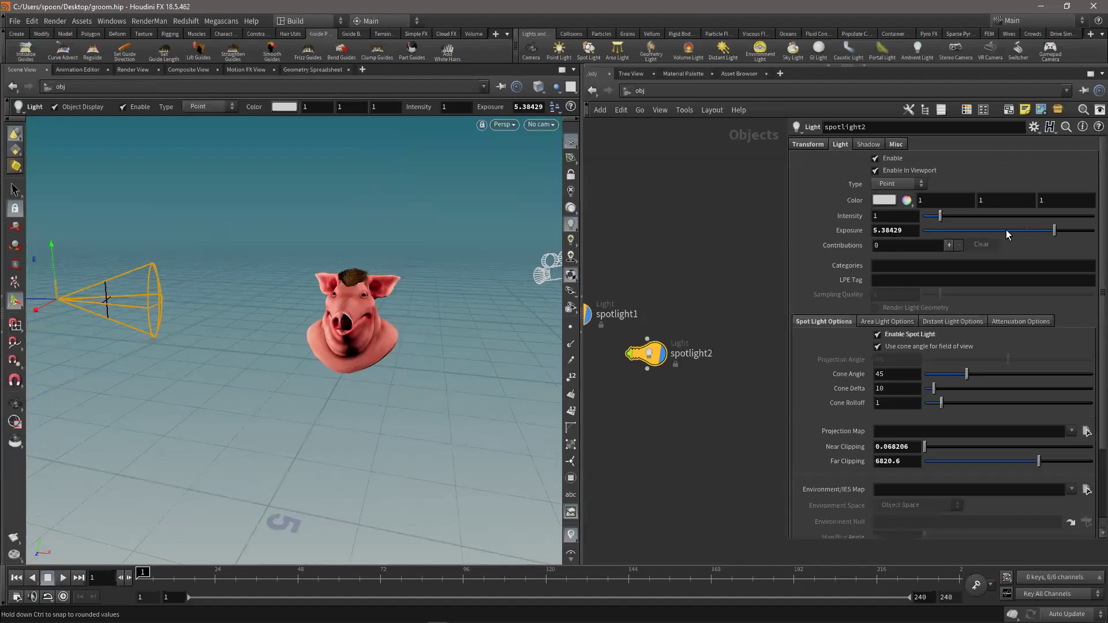
pyautogui.moveTo(1045, 235); pyautogui.dragTo(1045, 239)
pyautogui.keyDown('alt'); pyautogui.moveTo(310, 302); pyautogui.dragTo(406, 289); pyautogui.keyUp('alt')
pyautogui.keyDown('alt'); pyautogui.moveTo(406, 289); pyautogui.dragTo(398, 302, button='middle'); pyautogui.keyUp('alt')
pyautogui.keyDown('alt'); pyautogui.moveTo(398, 302); pyautogui.dragTo(387, 290); pyautogui.keyUp('alt')
pyautogui.press('Return')
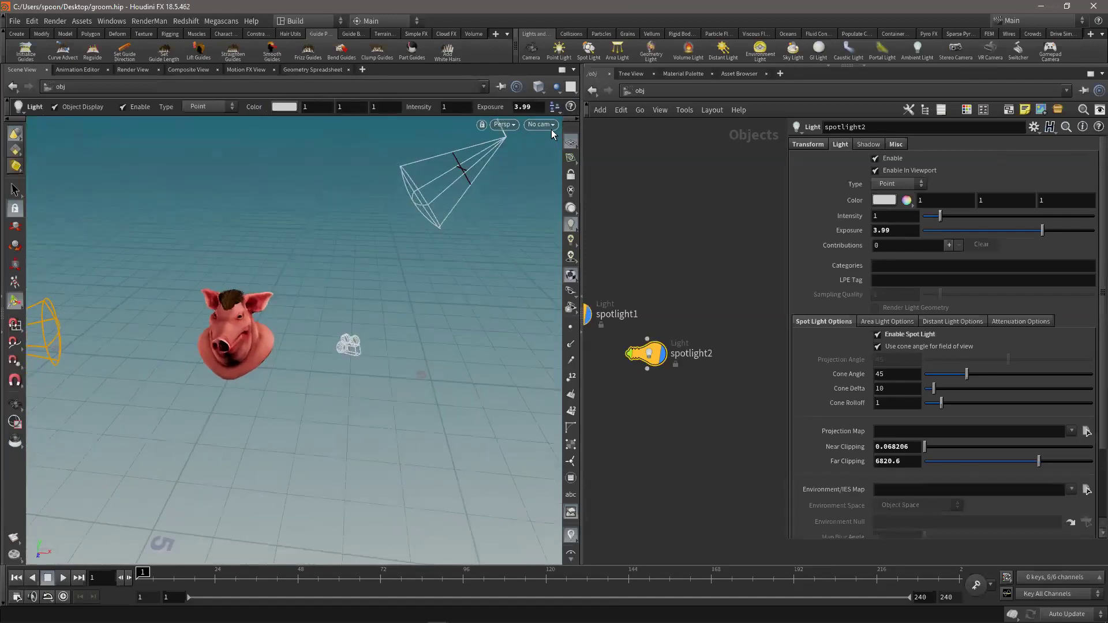
# - Look through spotlight1, tie the view to it and re-aim the light at the pig head
pyautogui.moveTo(701, 305); pyautogui.dragTo(757, 312, button='middle')
pyautogui.click(627, 321)
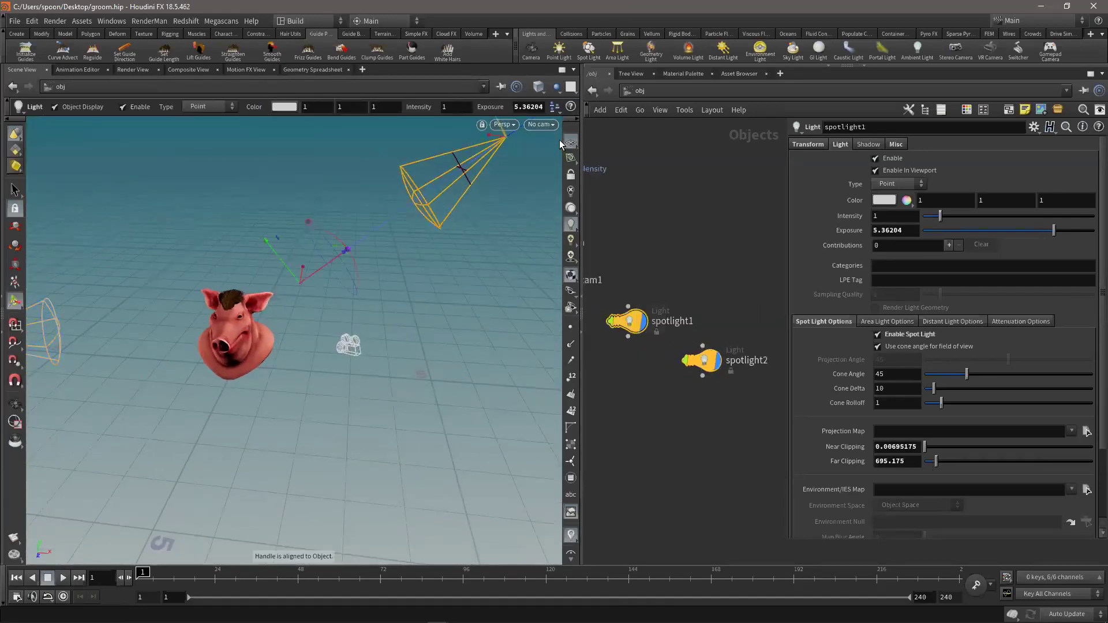
pyautogui.click(541, 124)
pyautogui.moveTo(571, 198)
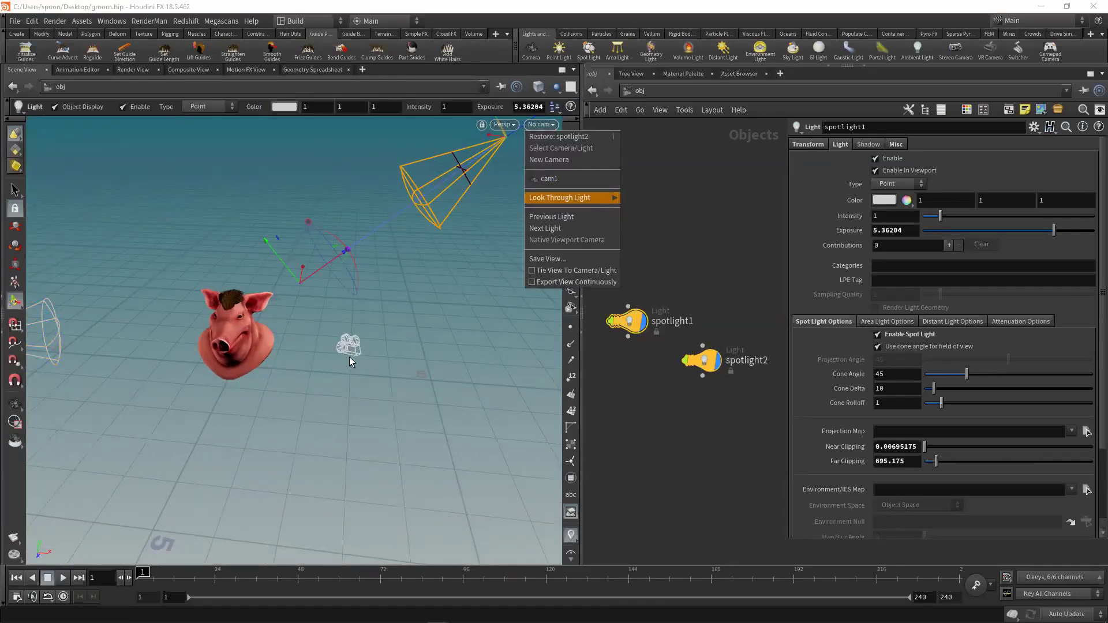
pyautogui.click(651, 210)
pyautogui.click(545, 124)
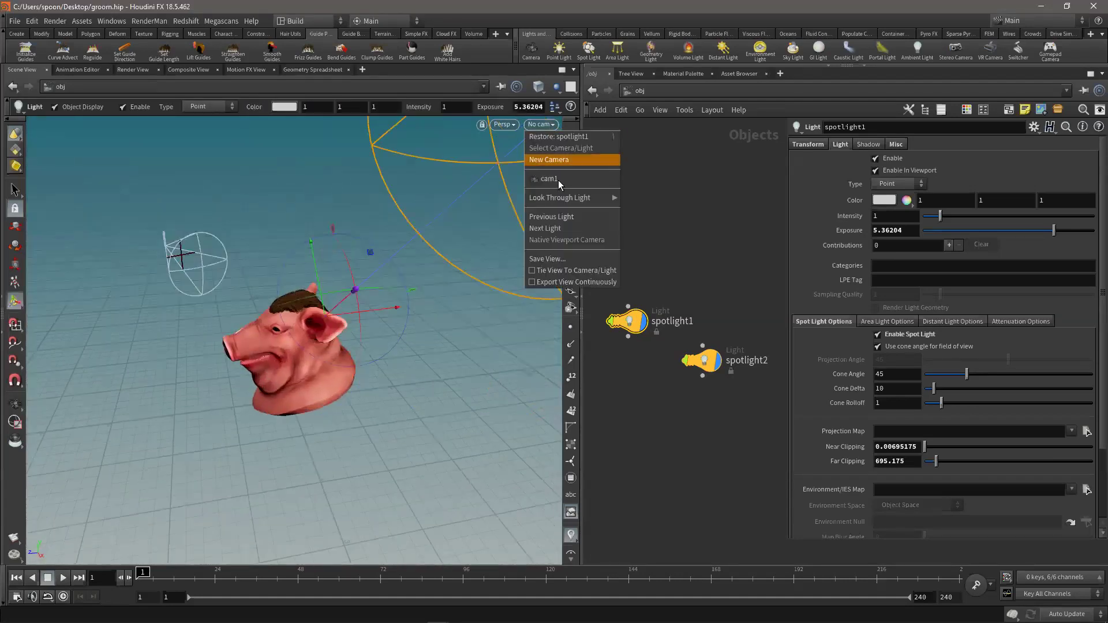
pyautogui.moveTo(571, 197)
pyautogui.click(672, 211)
pyautogui.click(570, 178)
pyautogui.keyDown('alt'); pyautogui.moveTo(343, 334); pyautogui.dragTo(356, 331); pyautogui.keyUp('alt')
# - Switch the viewport to look through cam1 at the lit pig head
pyautogui.click(547, 125)
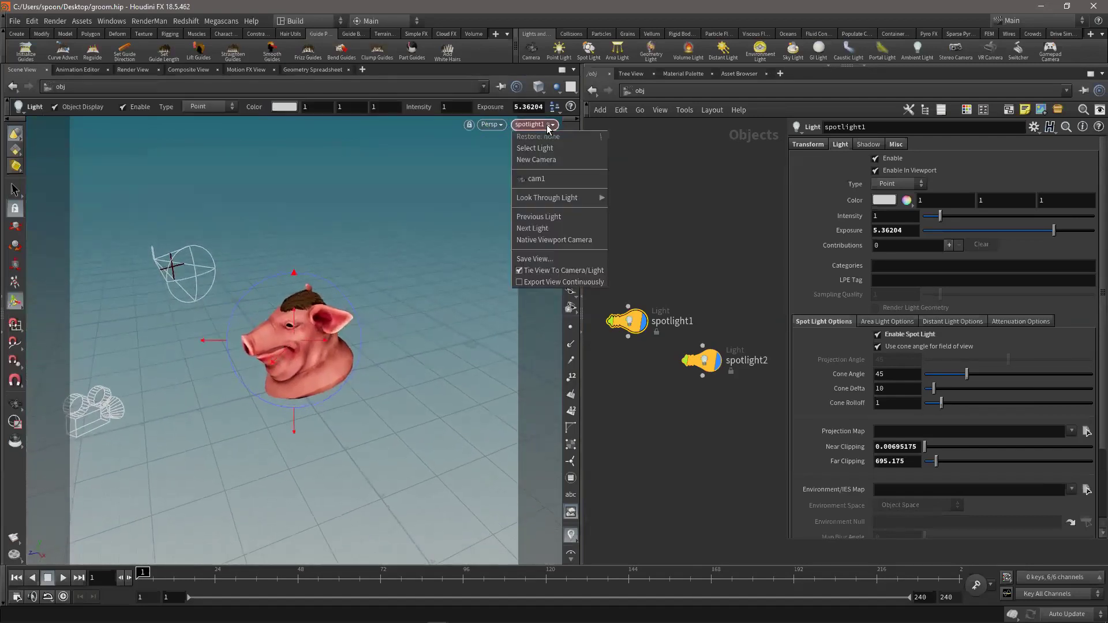
pyautogui.click(546, 178)
pyautogui.press('Escape')
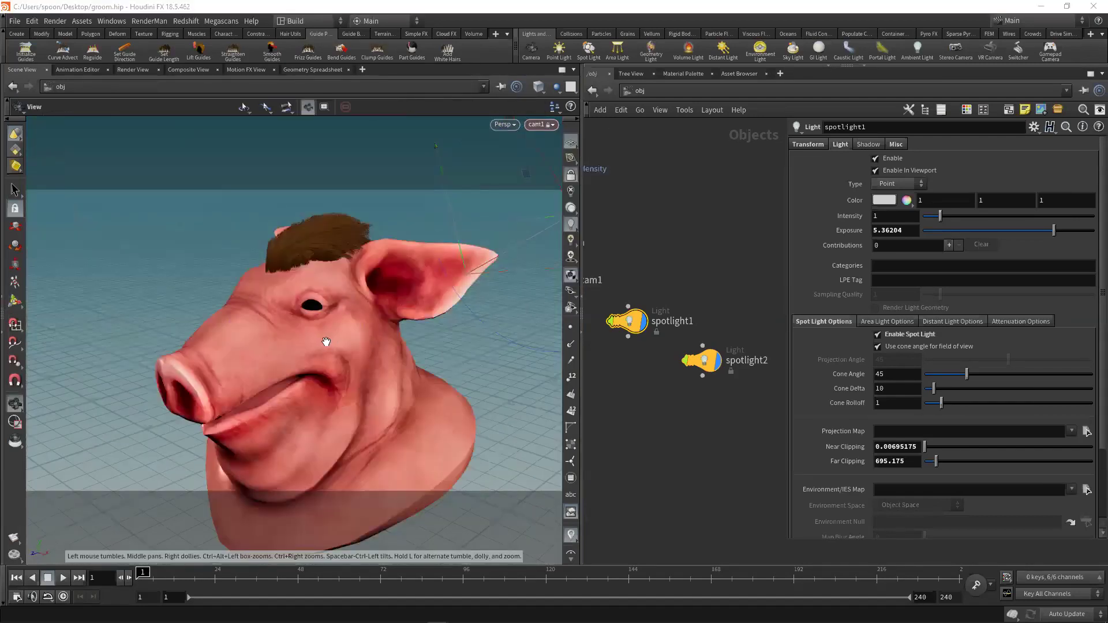
# - Reframe cam1 so the pig head's face and hair fill the shot more closely
pyautogui.moveTo(304, 326); pyautogui.dragTo(358, 314)
pyautogui.moveTo(358, 315); pyautogui.dragTo(370, 318, button='right')
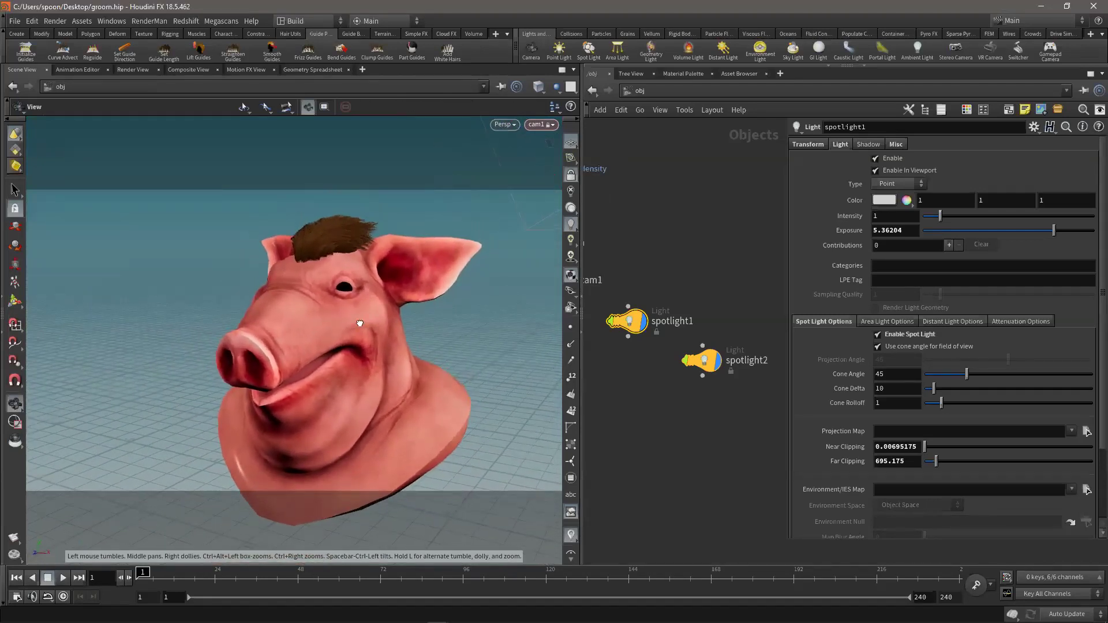
pyautogui.moveTo(358, 322); pyautogui.dragTo(344, 344)
pyautogui.moveTo(344, 344); pyautogui.dragTo(412, 315, button='right')
pyautogui.moveTo(412, 315); pyautogui.dragTo(397, 348, button='middle')
pyautogui.press('Return')
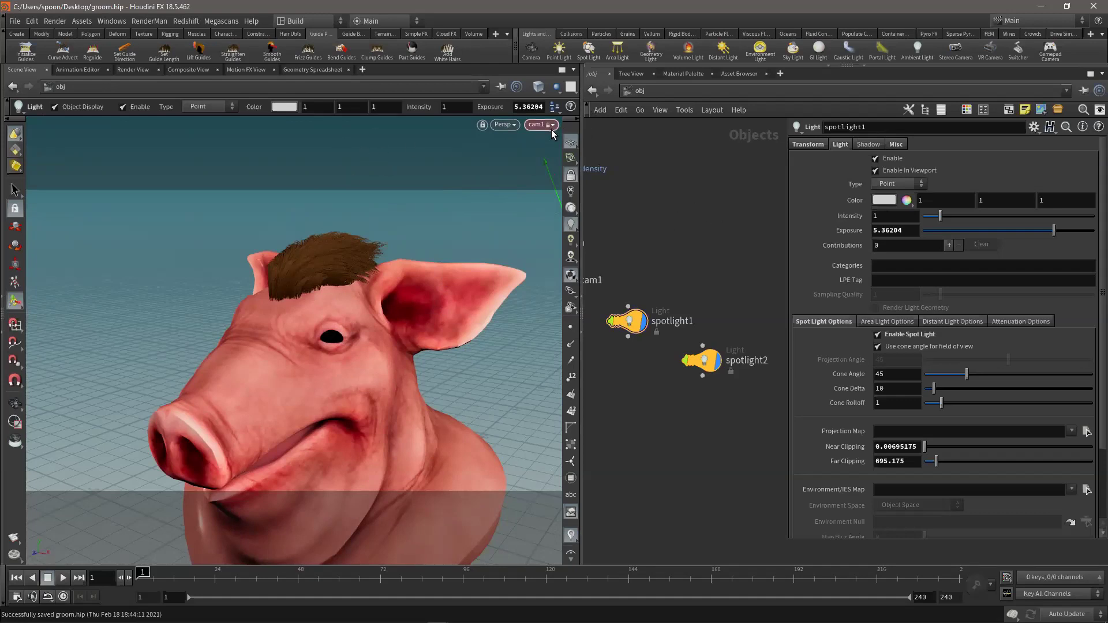
# - Unlock the view from cam1, look at the pig head from behind and create a third spotlight there
pyautogui.click(570, 176)
pyautogui.scroll(-3, 262, 235)
pyautogui.keyDown('alt'); pyautogui.moveTo(262, 235); pyautogui.dragTo(410, 260); pyautogui.keyUp('alt')
pyautogui.press('Return')
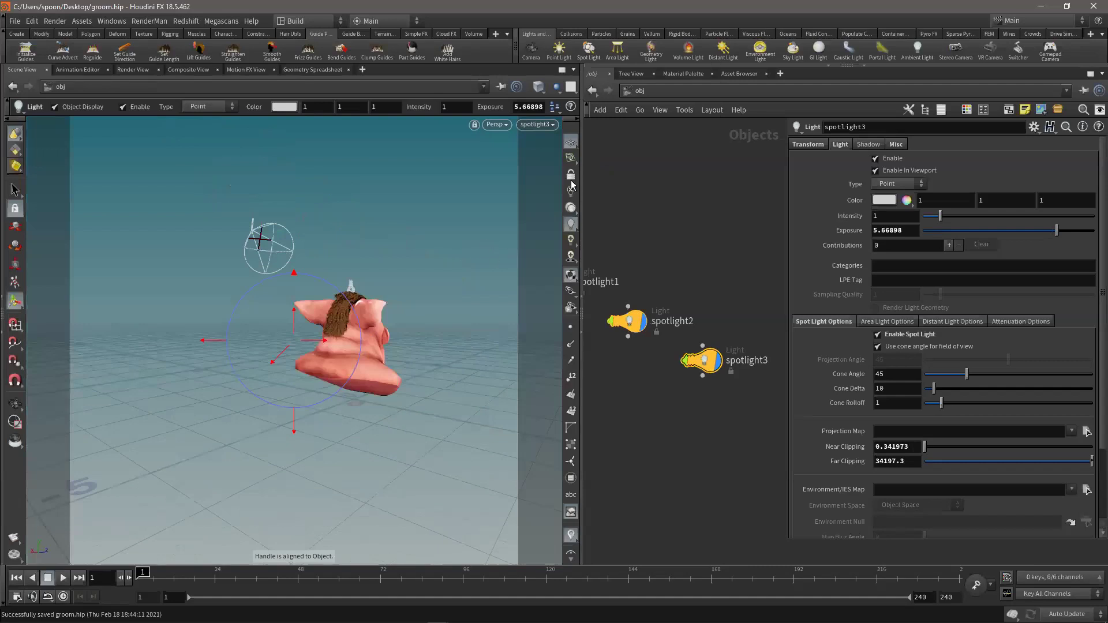
# - Tie the view to spotlight3 and re-aim the light at the back of the pig head from closer in
pyautogui.press('Escape')
pyautogui.moveTo(447, 239); pyautogui.dragTo(415, 292)
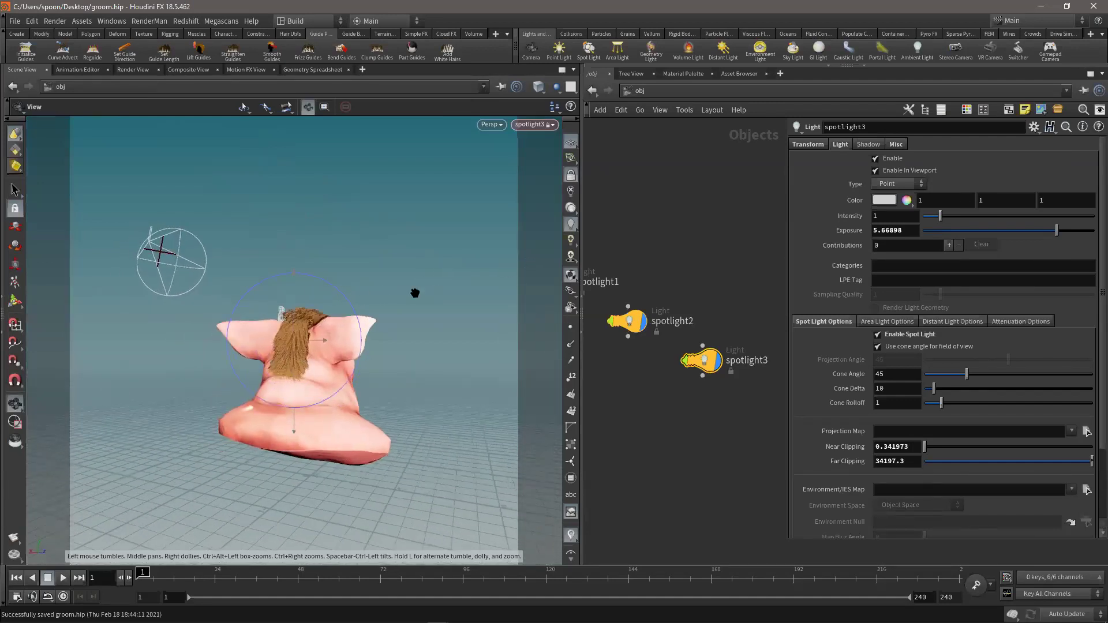
pyautogui.keyDown('alt'); pyautogui.moveTo(415, 292); pyautogui.dragTo(426, 293, button='right'); pyautogui.keyUp('alt')
pyautogui.keyDown('alt'); pyautogui.moveTo(454, 277); pyautogui.dragTo(510, 266, button='middle'); pyautogui.keyUp('alt')
# - Set spotlight3's Exposure to 4.39 and return the viewport to cam1
pyautogui.moveTo(1032, 228)
pyautogui.mouseDown()
pyautogui.moveTo(1023, 236)
pyautogui.moveTo(1046, 242)
pyautogui.mouseUp()
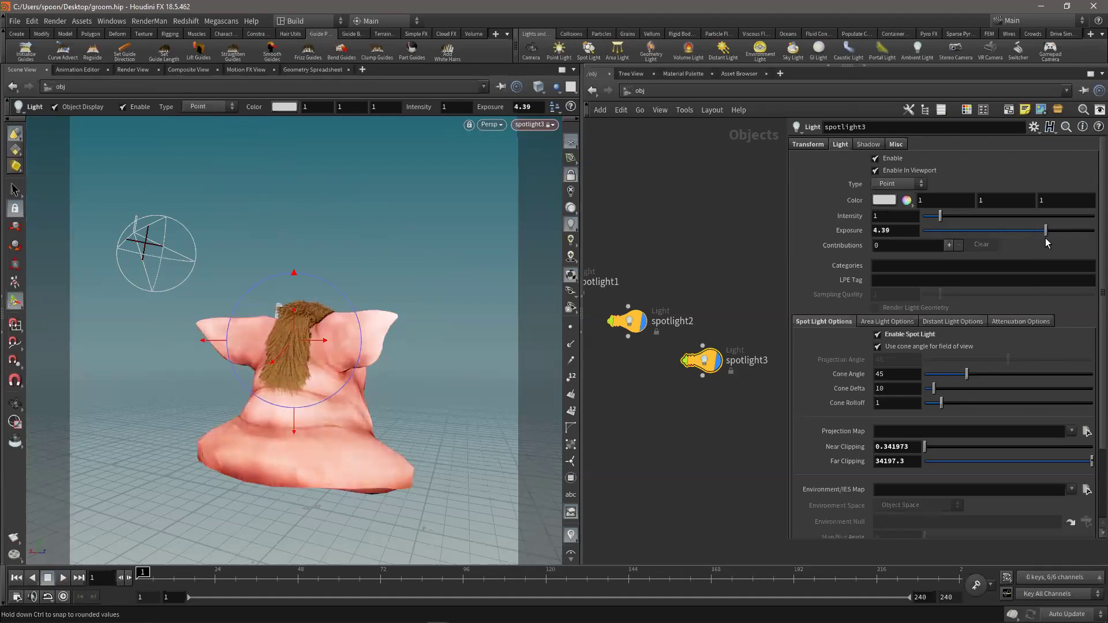
pyautogui.click(526, 126)
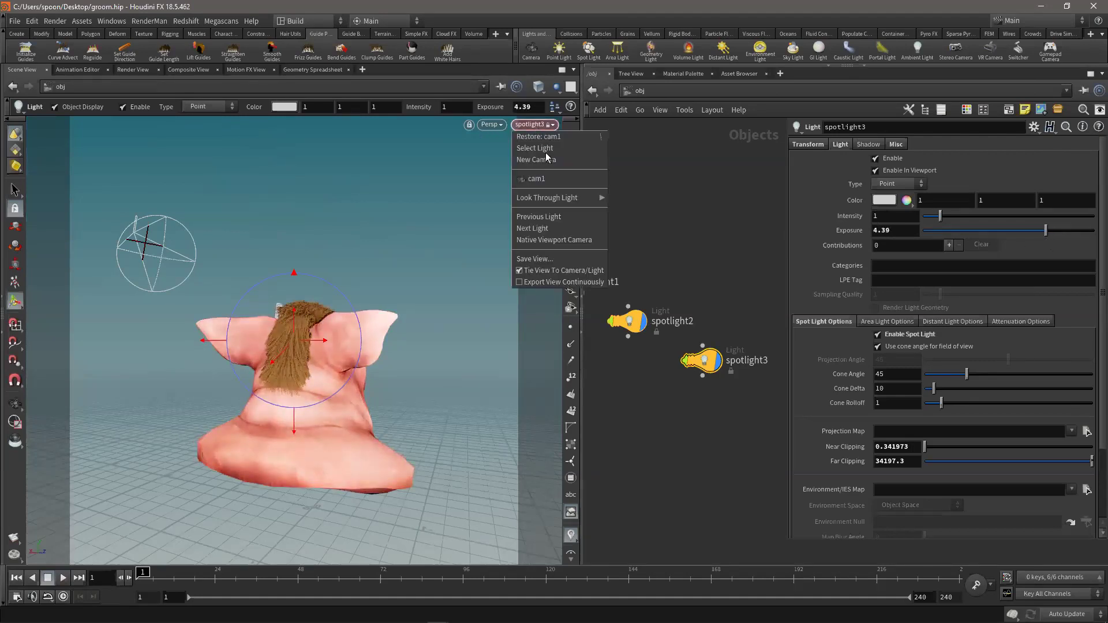
pyautogui.click(557, 180)
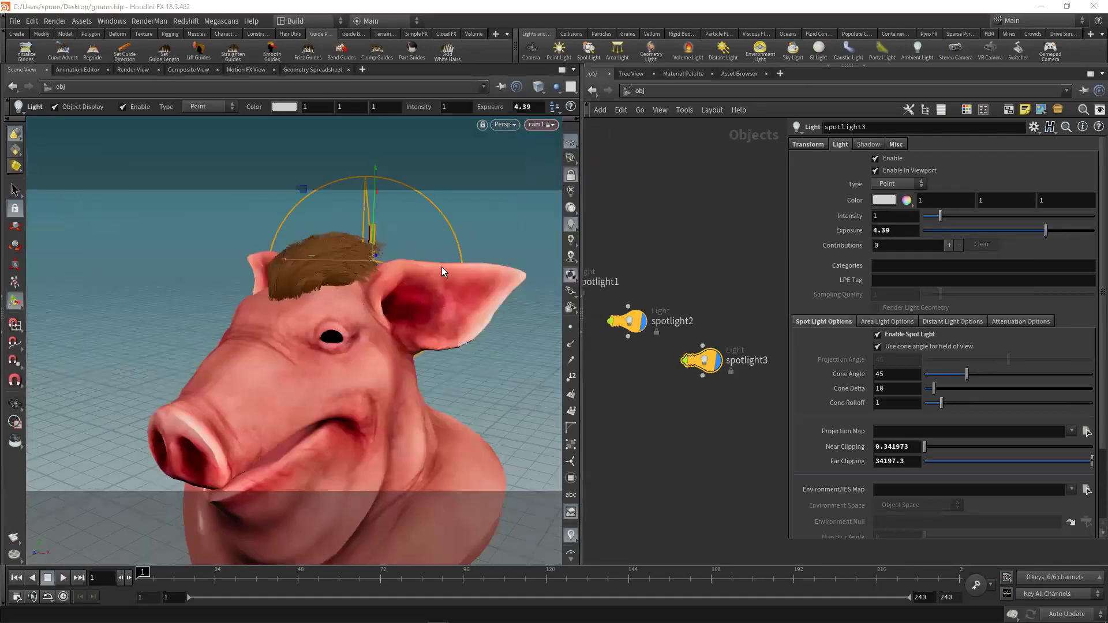
# - Enable high-quality lighting with shadows in the viewport and set spotlight1's Exposure to 6.01
pyautogui.click(567, 258)
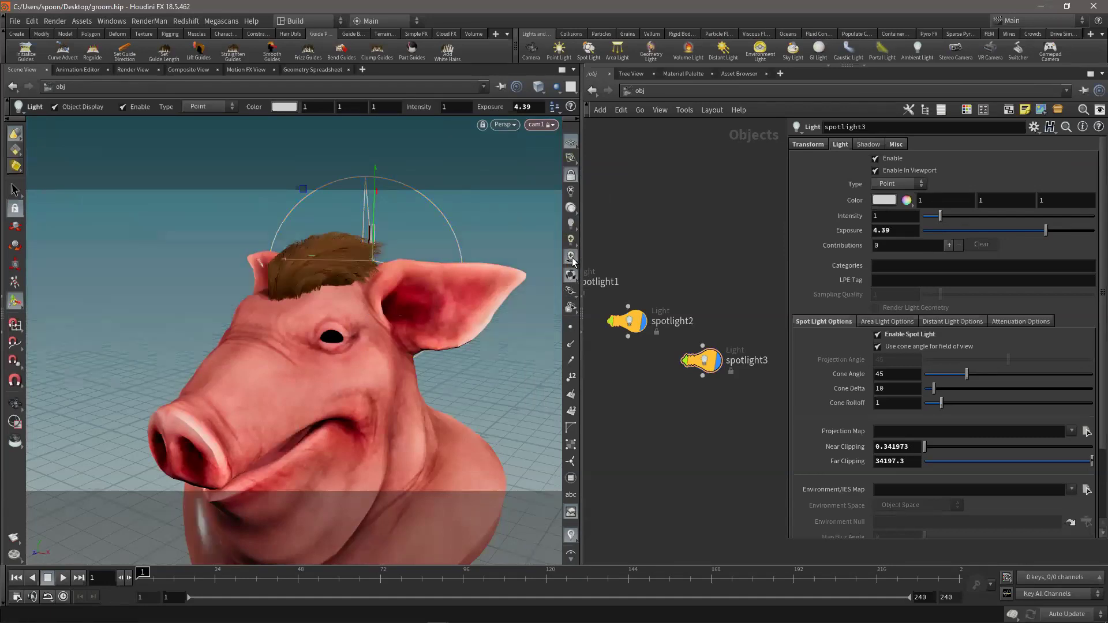
pyautogui.moveTo(706, 282); pyautogui.dragTo(742, 288, button='middle')
pyautogui.click(598, 288)
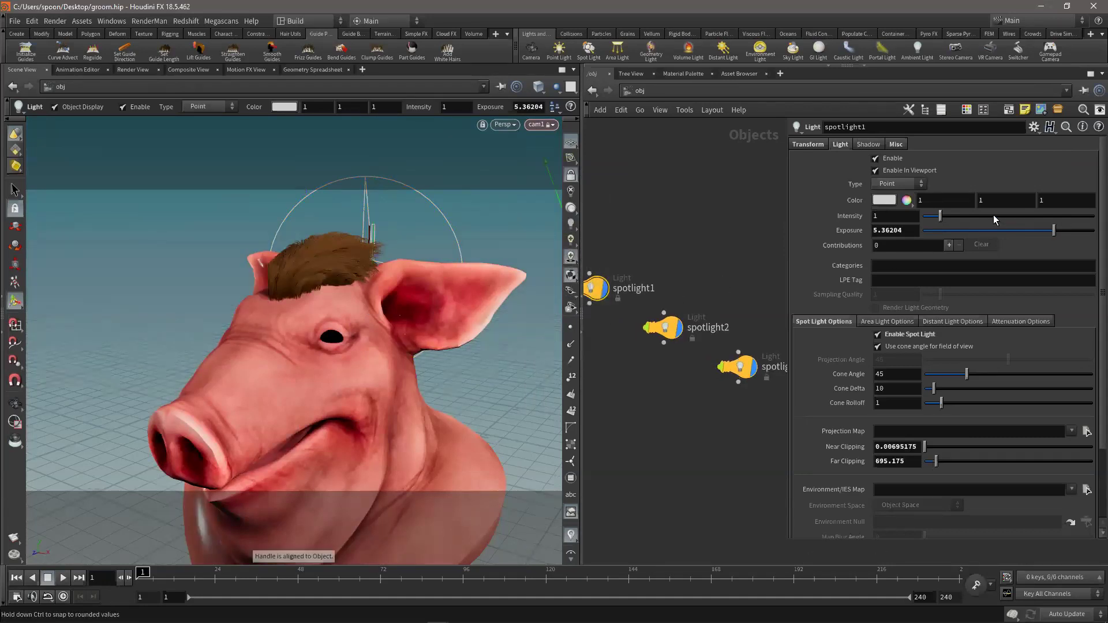
pyautogui.moveTo(1053, 235)
pyautogui.mouseDown()
pyautogui.moveTo(994, 236)
pyautogui.moveTo(1068, 239)
pyautogui.moveTo(1060, 241)
pyautogui.mouseUp()
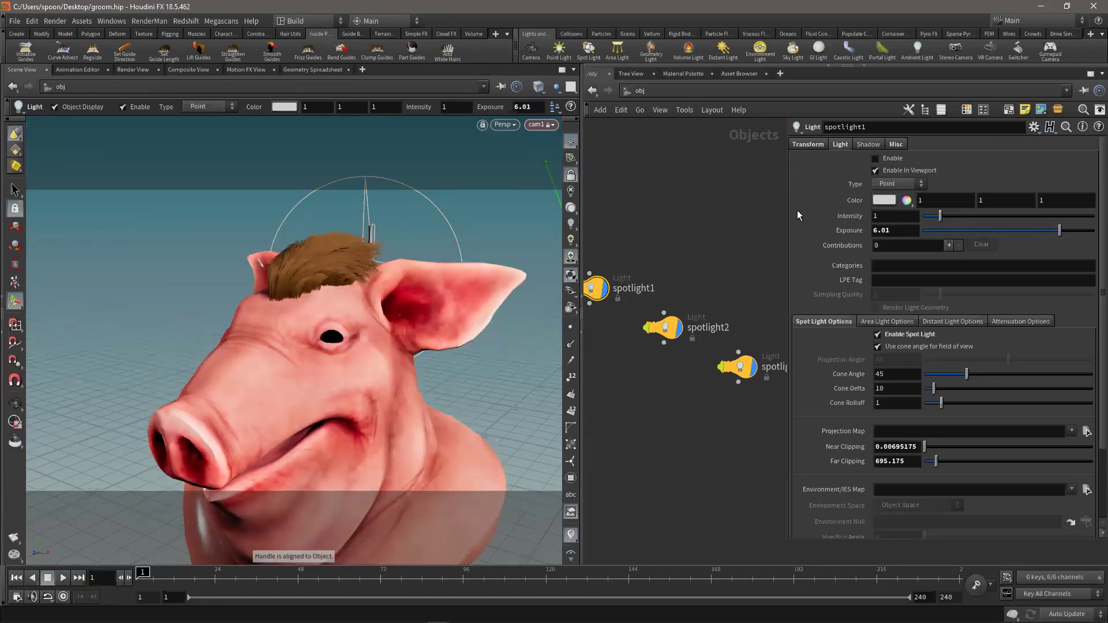
# - Disable spotlight1 and spotlight2 to isolate spotlight3, and set spotlight3's Exposure to 7.23
pyautogui.click(664, 327)
pyautogui.click(876, 158)
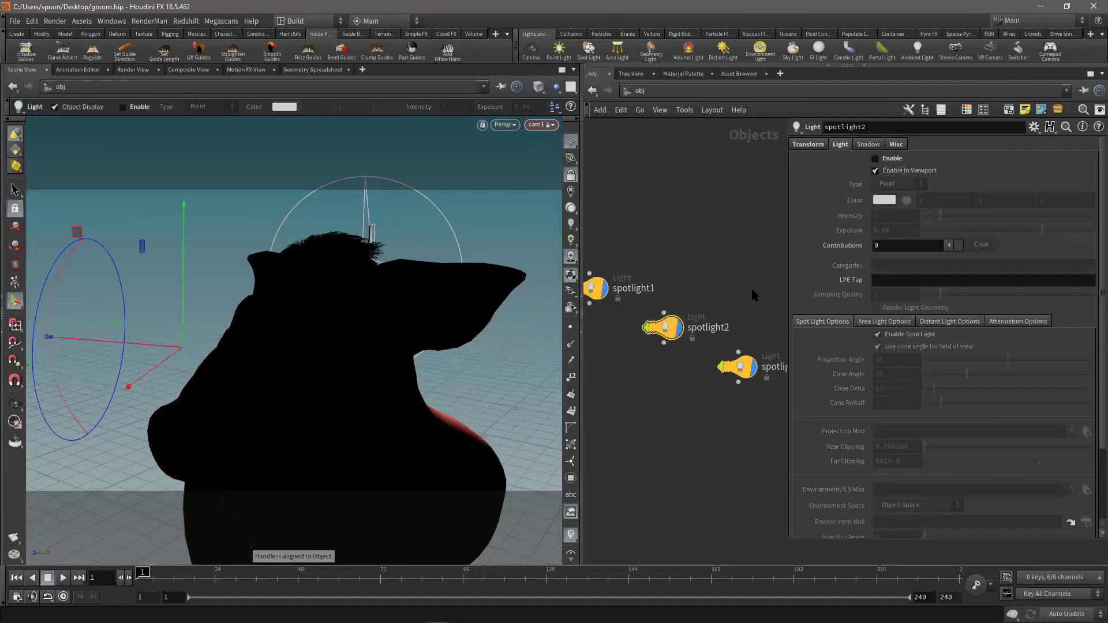
pyautogui.moveTo(745, 402); pyautogui.dragTo(744, 402)
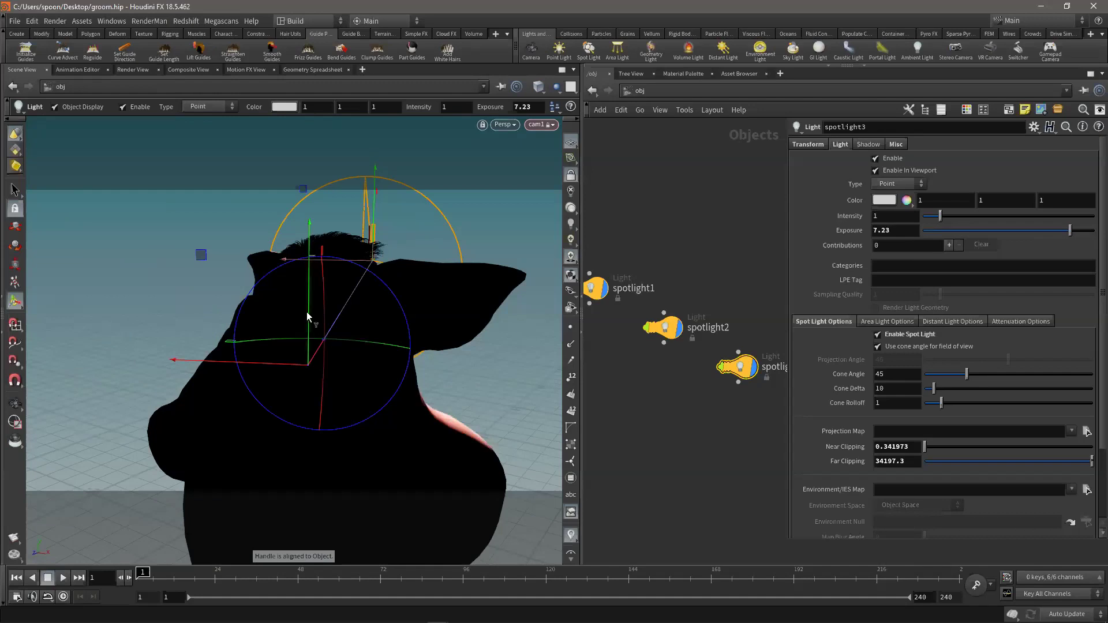
# - Raise spotlight3 above the pig head, adjust its aim and set its Cone Angle to 51.5
pyautogui.moveTo(309, 294); pyautogui.dragTo(316, 260)
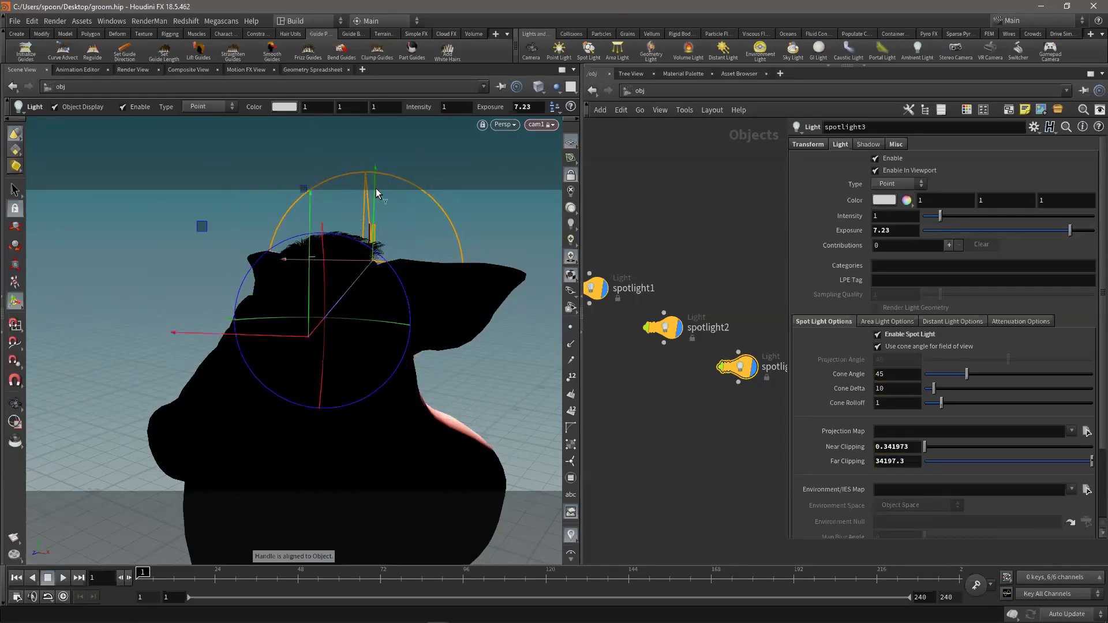
pyautogui.moveTo(375, 185)
pyautogui.mouseDown()
pyautogui.moveTo(356, 59)
pyautogui.moveTo(352, 89)
pyautogui.mouseUp()
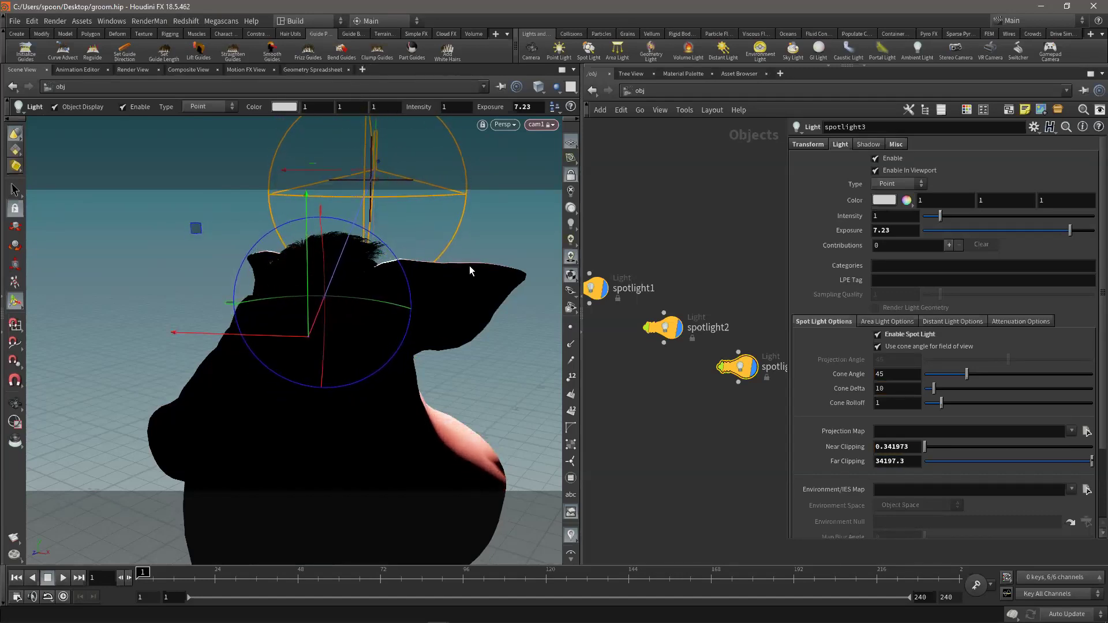
pyautogui.moveTo(288, 337)
pyautogui.mouseDown()
pyautogui.moveTo(323, 287)
pyautogui.moveTo(283, 337)
pyautogui.moveTo(307, 346)
pyautogui.mouseUp()
pyautogui.moveTo(968, 374)
pyautogui.mouseDown()
pyautogui.moveTo(992, 379)
pyautogui.moveTo(973, 380)
pyautogui.mouseUp()
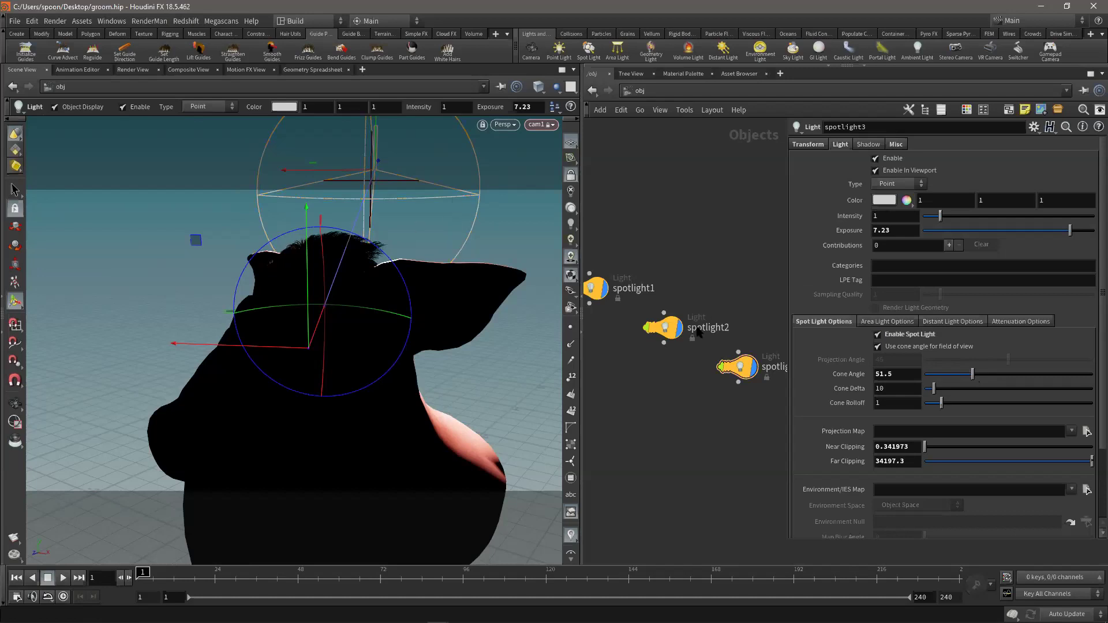
# - Re-enable spotlight1 and spotlight2
pyautogui.moveTo(589, 346); pyautogui.dragTo(589, 347)
pyautogui.click(875, 159)
pyautogui.moveTo(711, 281); pyautogui.dragTo(658, 347)
pyautogui.click(875, 158)
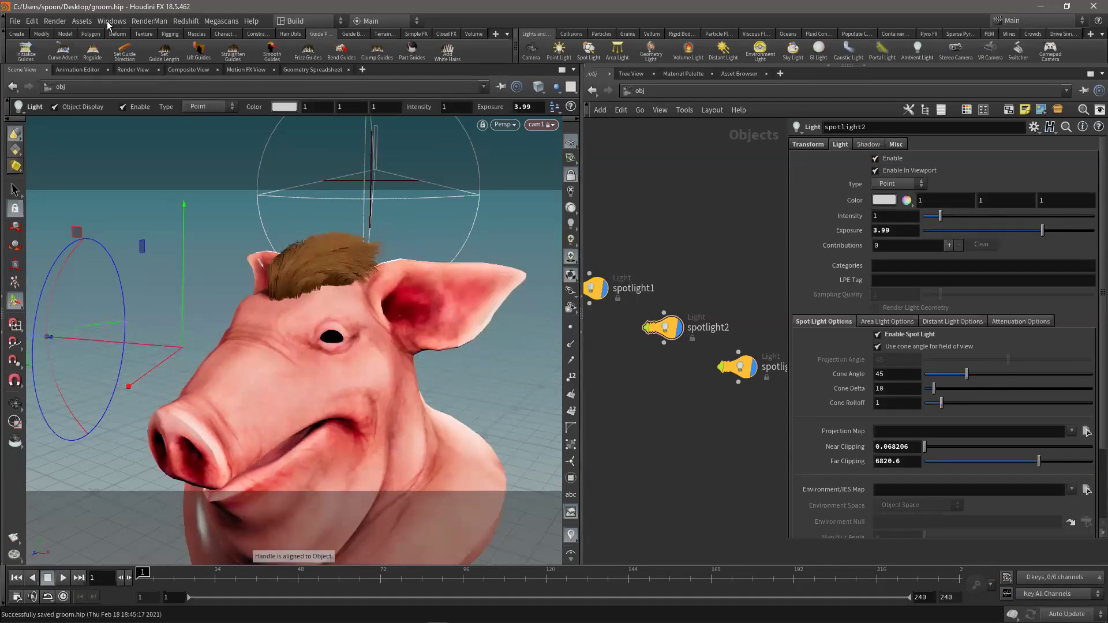
# - Create a Mantra - PBR render node and override its camera resolution at 1/2 (Half Resolution)
pyautogui.click(56, 22)
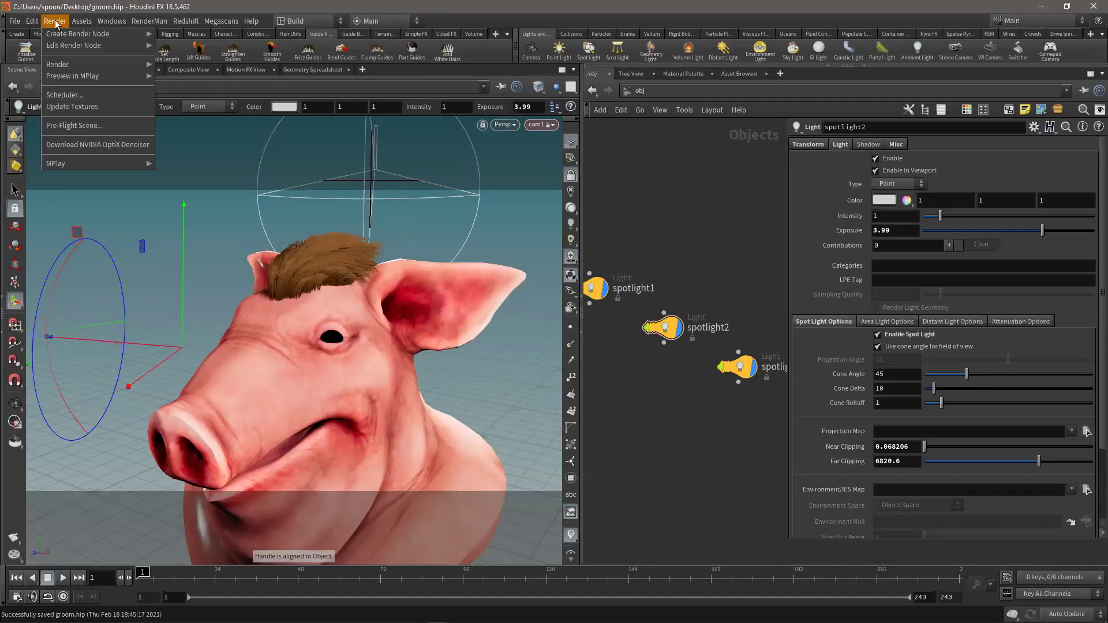
pyautogui.moveTo(60, 37)
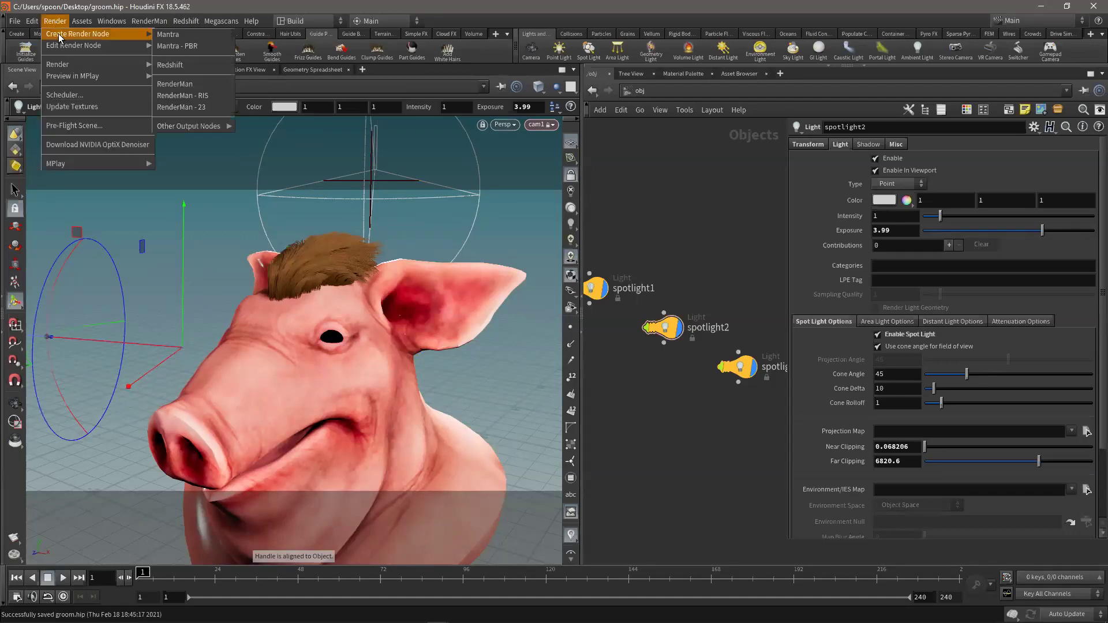
pyautogui.click(174, 46)
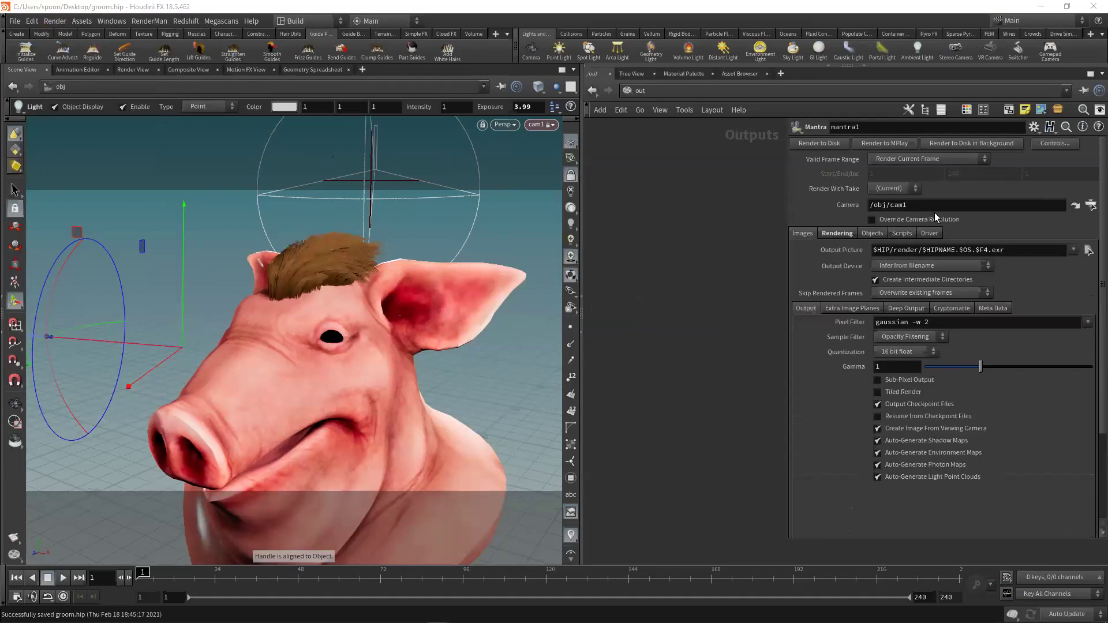
pyautogui.click(903, 220)
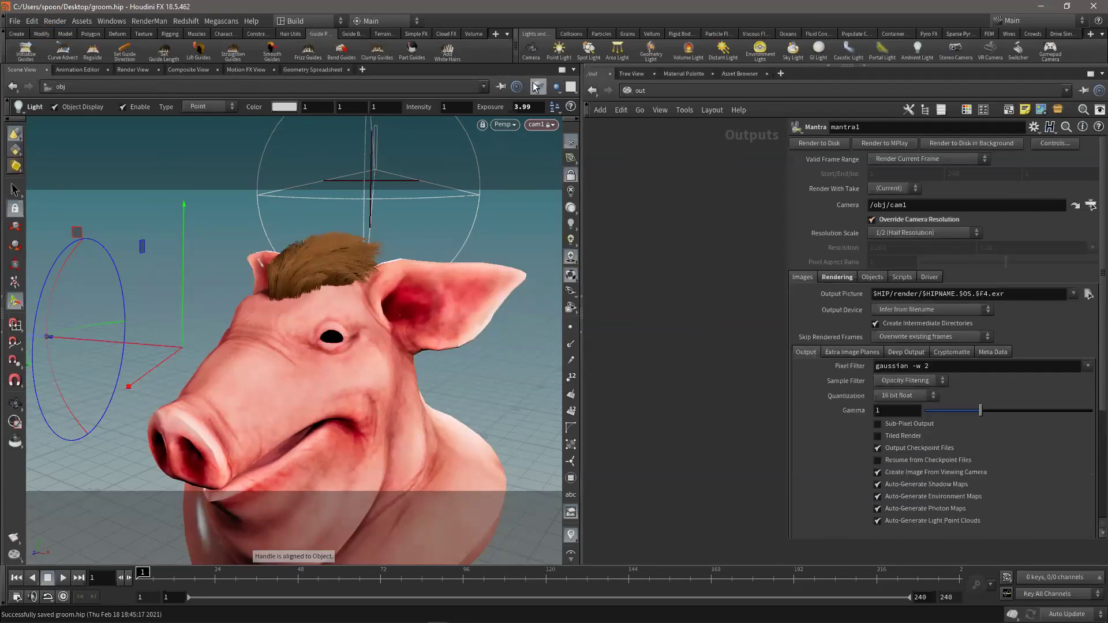
# - Return to the object network, start rendering mantra1 in the Render View and fit the whole frame in it
pyautogui.click(592, 91)
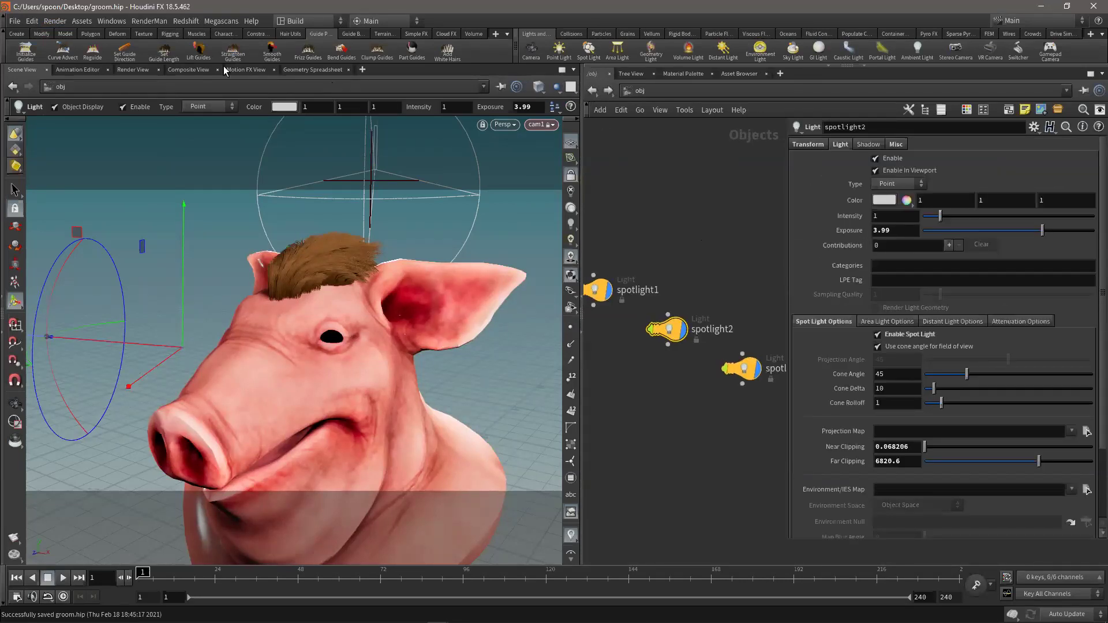
pyautogui.click(131, 70)
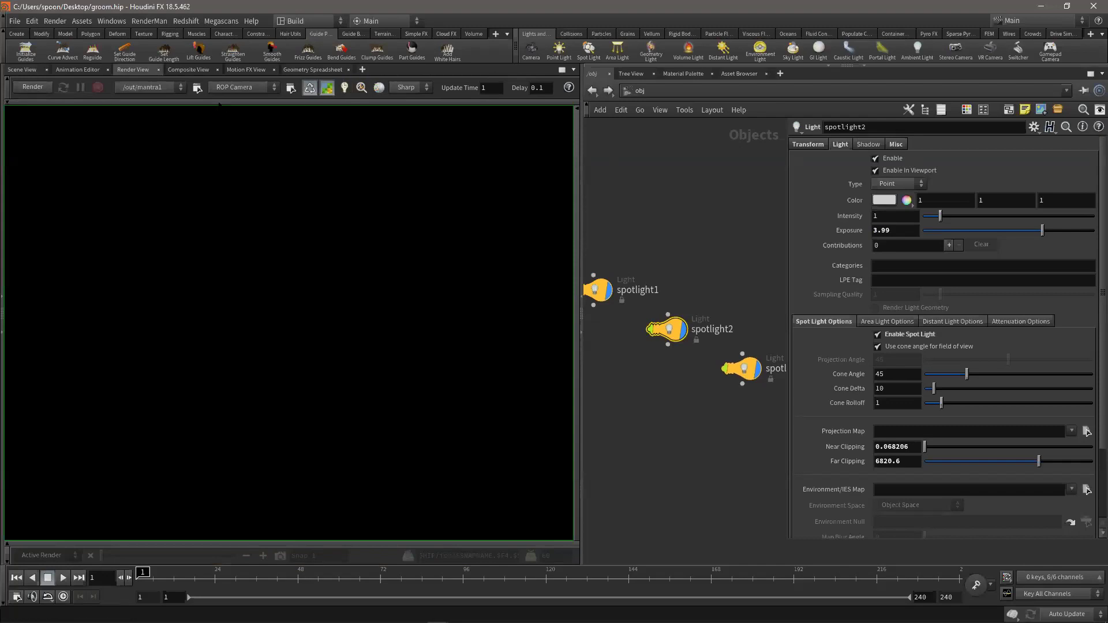
pyautogui.click(219, 104)
pyautogui.click(351, 543)
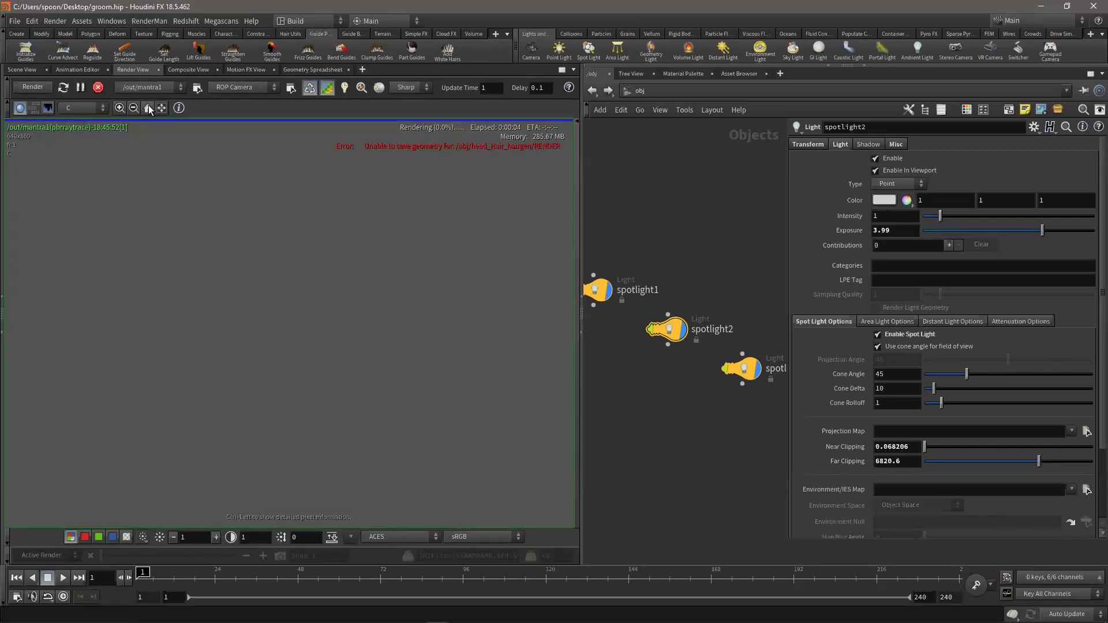
pyautogui.click(147, 107)
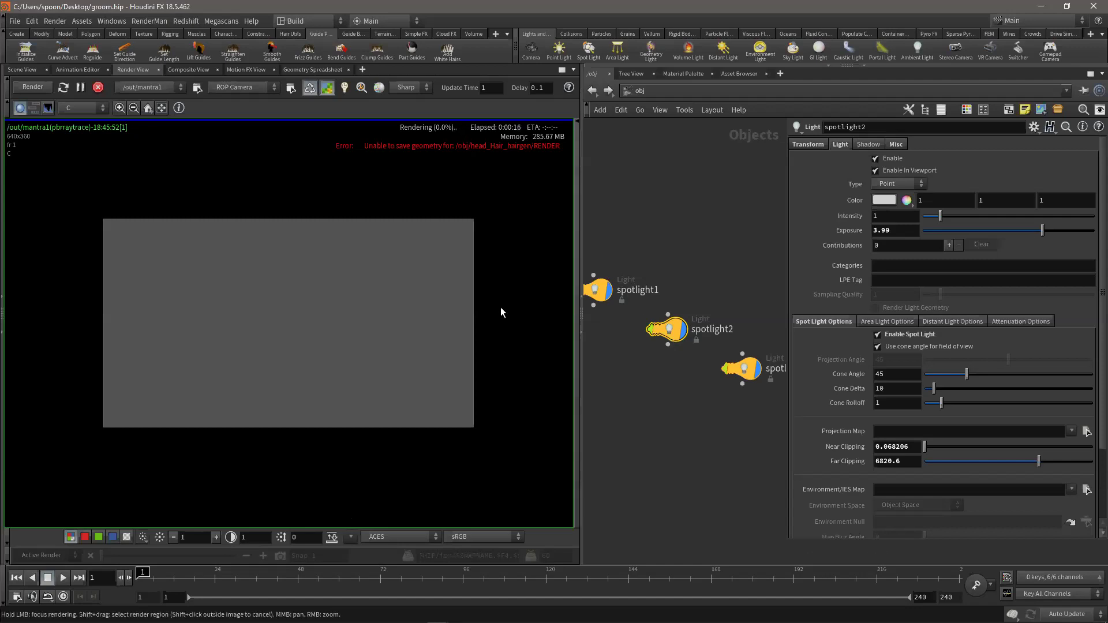
# - Stop the render and set Hair Generation on the head_Hair_hairgen node to Use SOP Geometry
pyautogui.click(98, 87)
pyautogui.scroll(-5, 725, 222)
pyautogui.moveTo(587, 174); pyautogui.dragTo(632, 290, button='middle')
pyautogui.scroll(3, 634, 291)
pyautogui.moveTo(641, 346); pyautogui.dragTo(622, 316, button='middle')
pyautogui.click(658, 335)
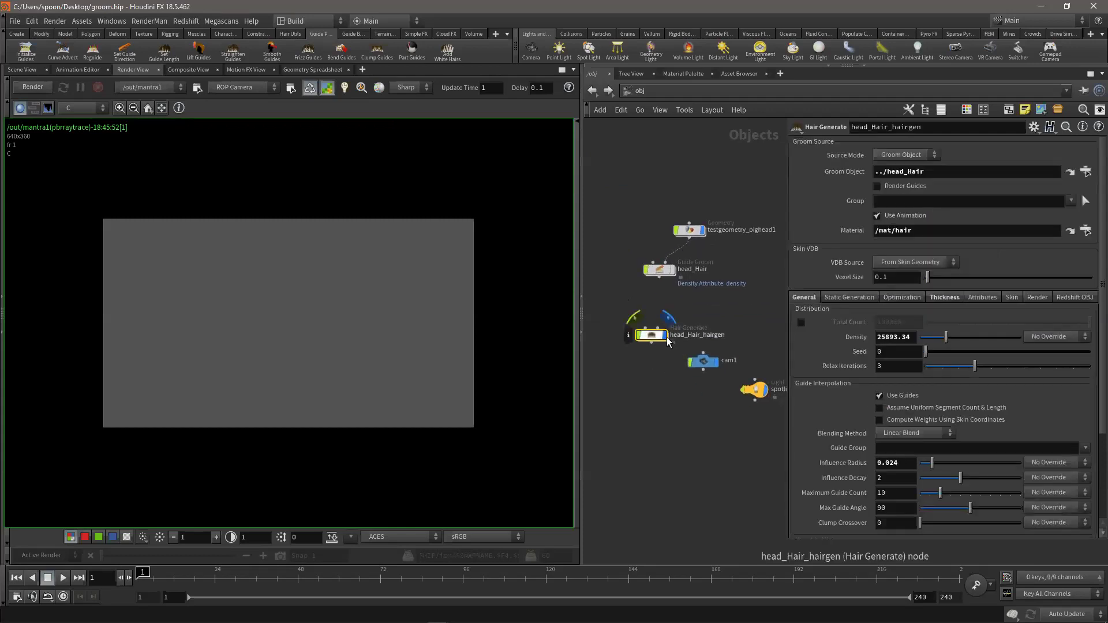
pyautogui.scroll(2, 656, 332)
pyautogui.moveTo(658, 334)
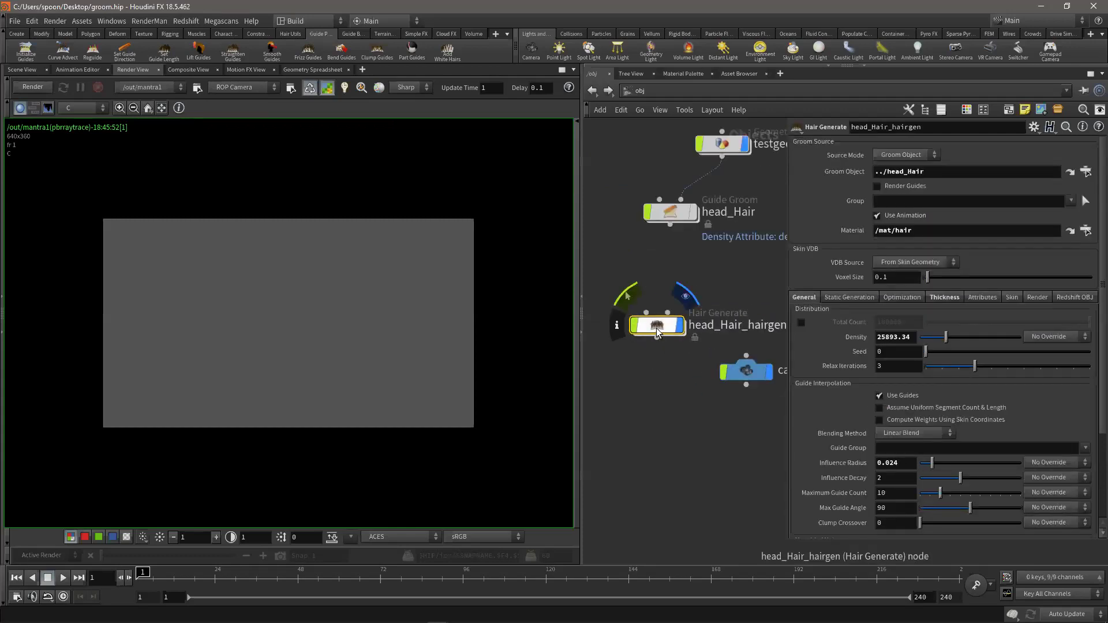
pyautogui.click(1039, 297)
pyautogui.click(951, 312)
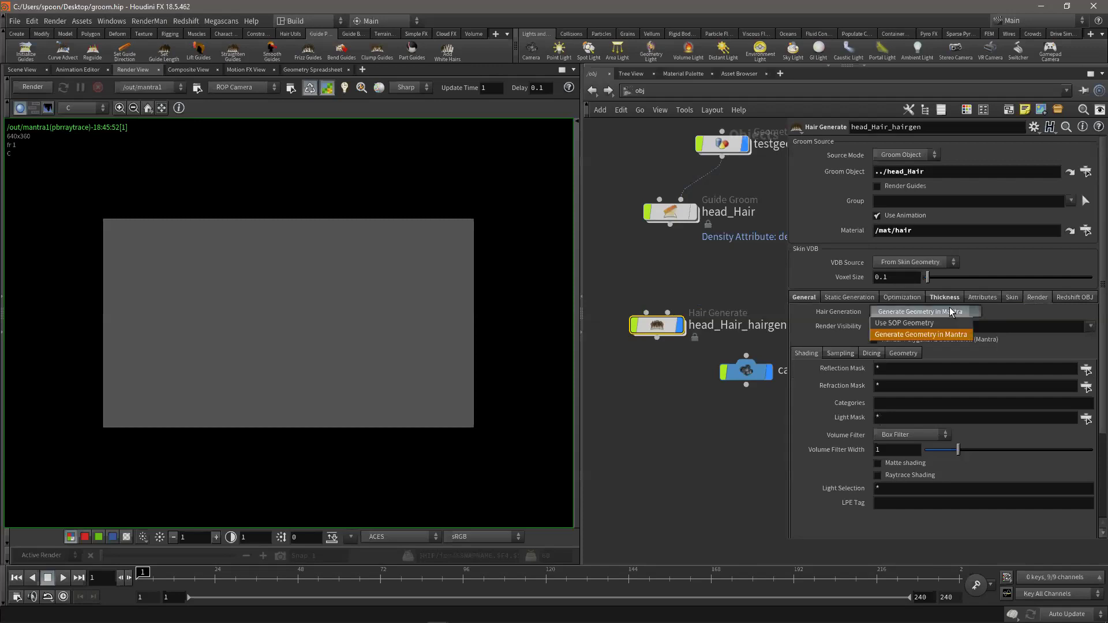
pyautogui.click(895, 323)
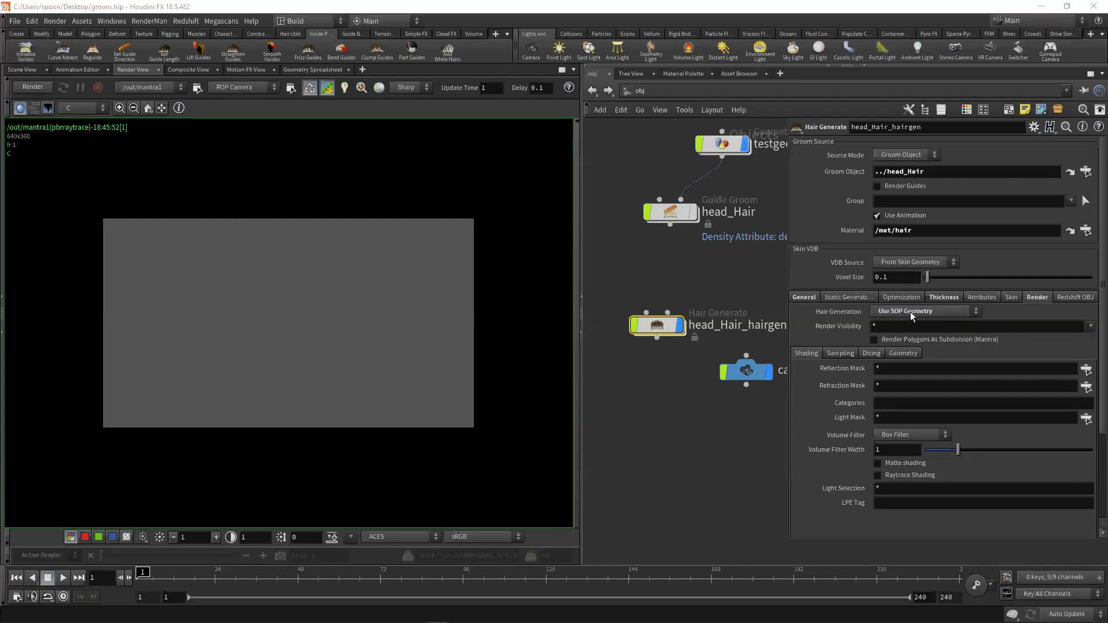
# - Restart the Mantra render and review head_Hair_hairgen's thickness and general settings while it renders
pyautogui.click(30, 87)
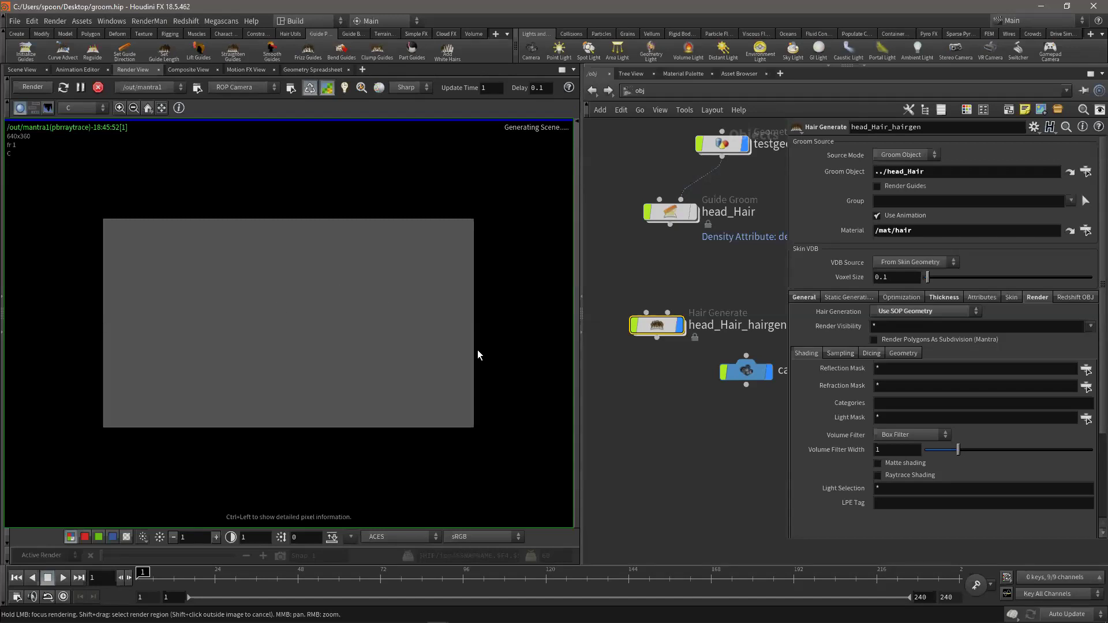
pyautogui.moveTo(661, 337); pyautogui.dragTo(656, 336)
pyautogui.click(945, 298)
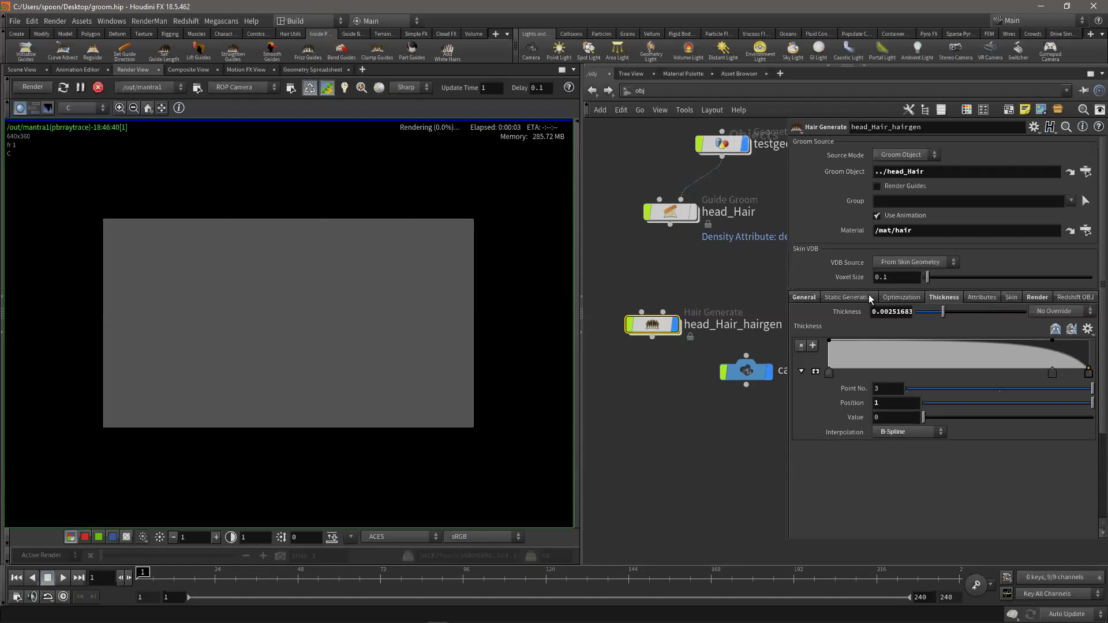
pyautogui.click(803, 297)
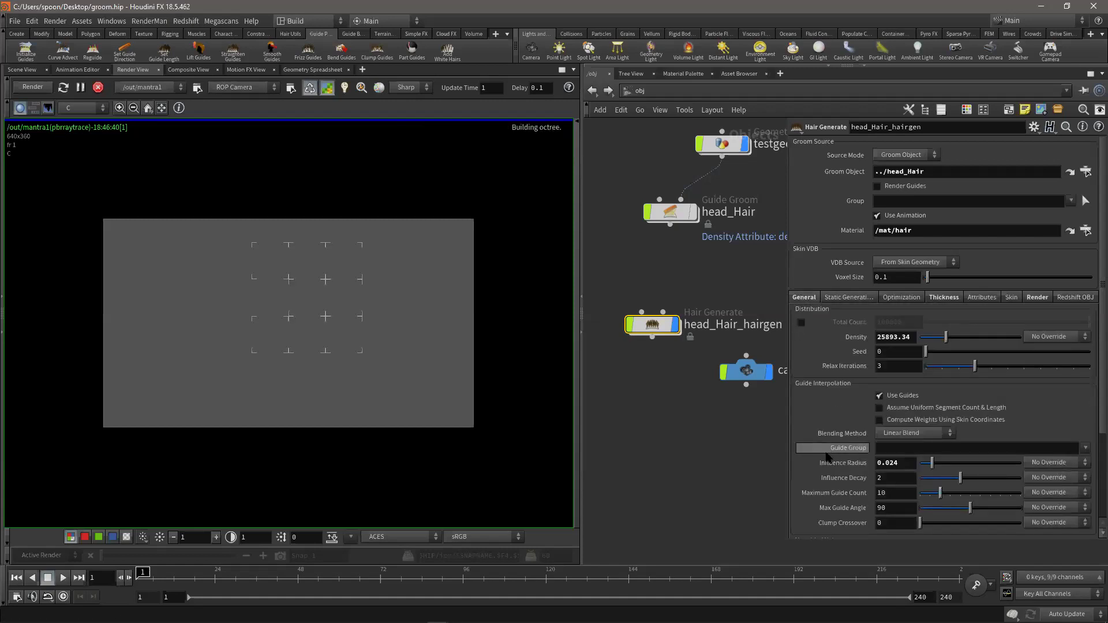
pyautogui.scroll(-2, 803, 449)
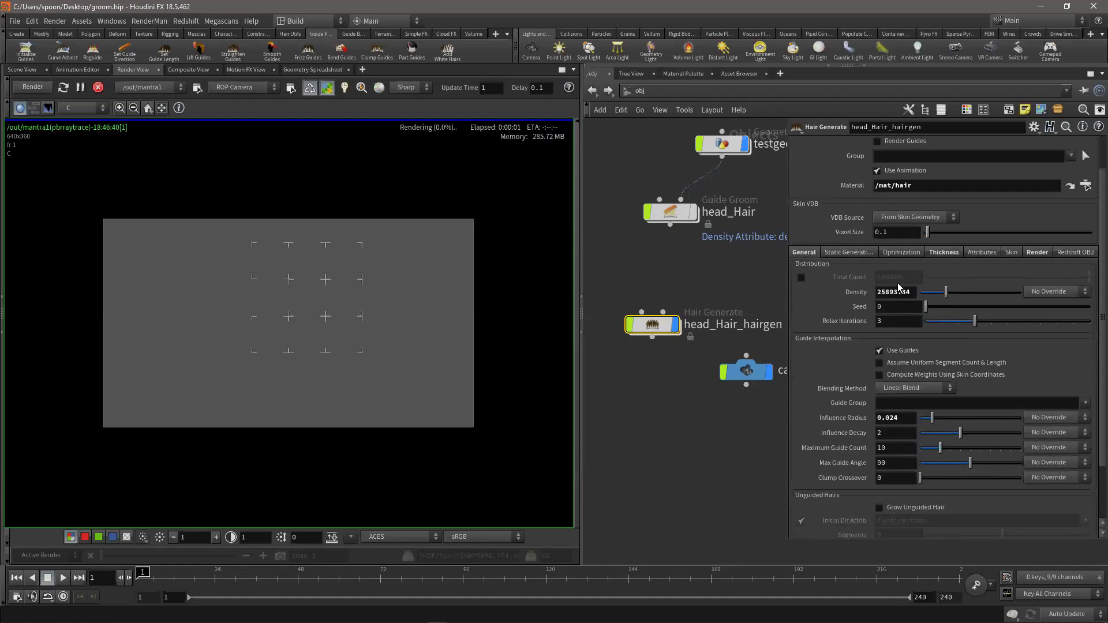
pyautogui.scroll(-3, 800, 399)
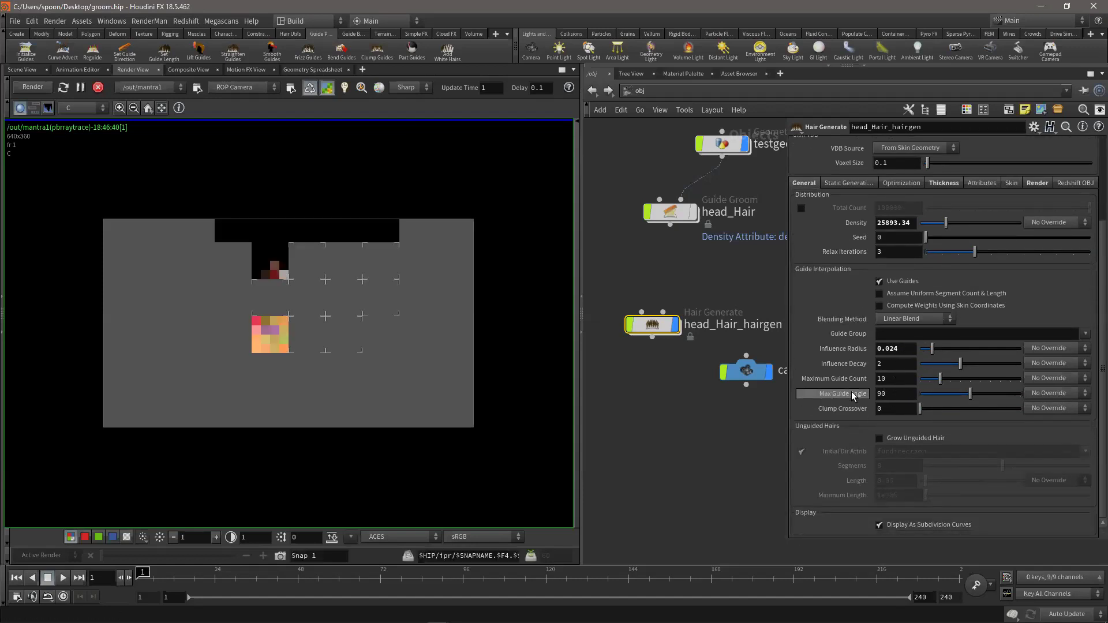
pyautogui.scroll(4, 825, 362)
pyautogui.scroll(1, 815, 356)
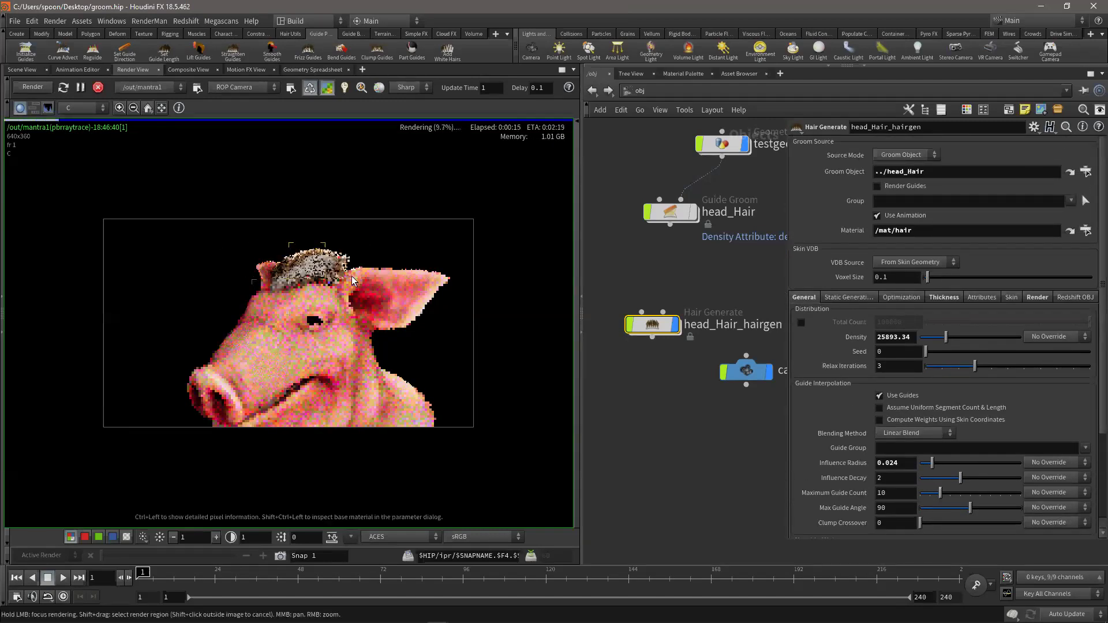
# - Lower spotlight1's Exposure to 3.78 for the Mantra render
pyautogui.scroll(-3, 678, 289)
pyautogui.moveTo(678, 289); pyautogui.dragTo(580, 257, button='middle')
pyautogui.moveTo(701, 302); pyautogui.dragTo(676, 333)
pyautogui.moveTo(1027, 230)
pyautogui.mouseDown()
pyautogui.moveTo(1003, 234)
pyautogui.moveTo(1042, 231)
pyautogui.mouseUp()
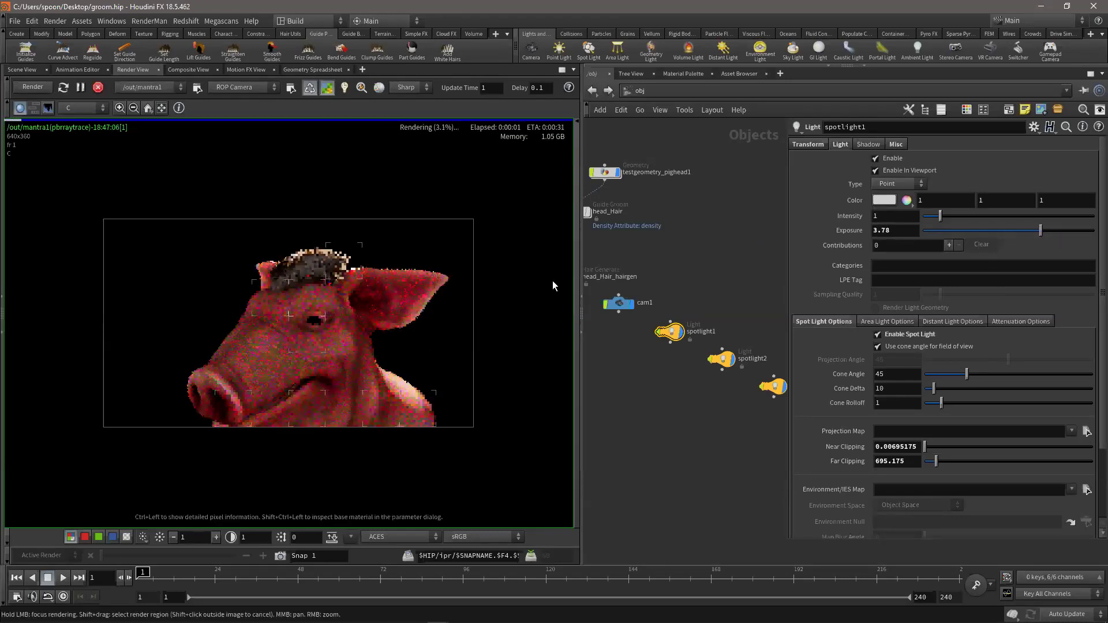
# - Readjust spotlight1's Exposure to 3.99 while the Mantra render updates
pyautogui.moveTo(1040, 231); pyautogui.dragTo(1058, 232)
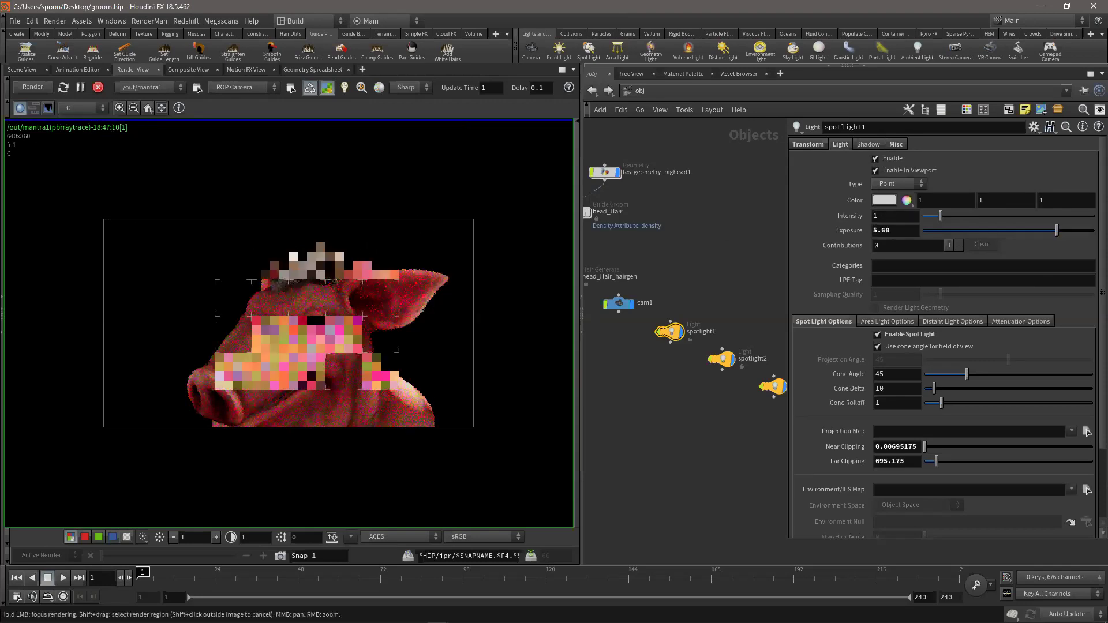
pyautogui.click(1042, 231)
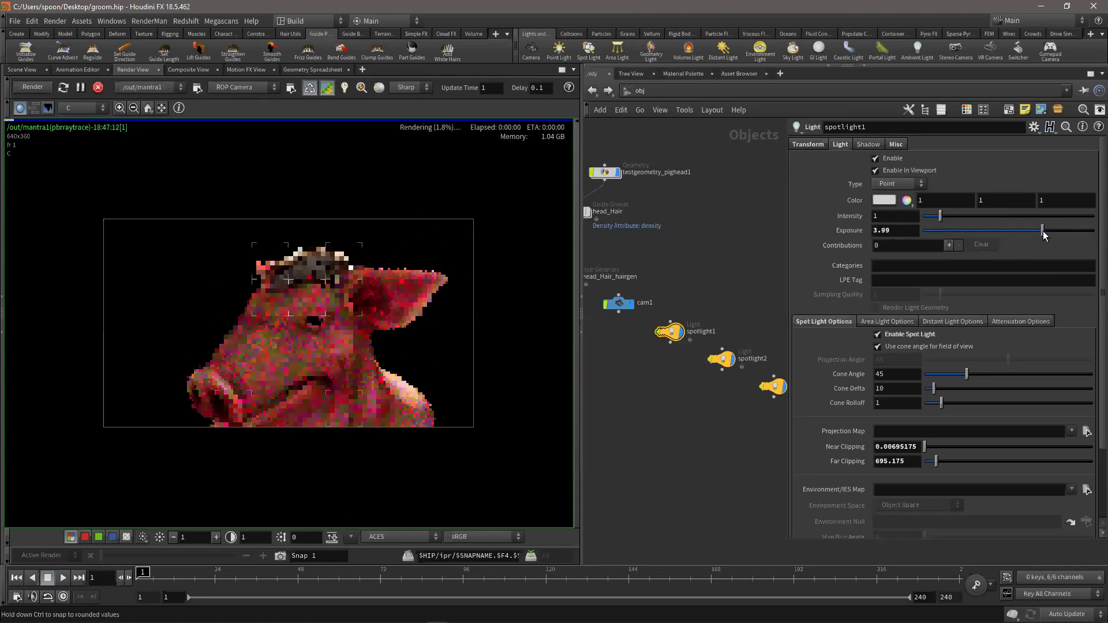
# - Restrict the Mantra render to a region enclosing the hair on top of the pig's head
pyautogui.scroll(2, 300, 328)
pyautogui.moveTo(394, 321); pyautogui.dragTo(412, 301, button='right')
pyautogui.moveTo(411, 303); pyautogui.dragTo(416, 356, button='middle')
pyautogui.keyDown('shift'); pyautogui.moveTo(193, 203); pyautogui.dragTo(430, 327); pyautogui.keyUp('shift')
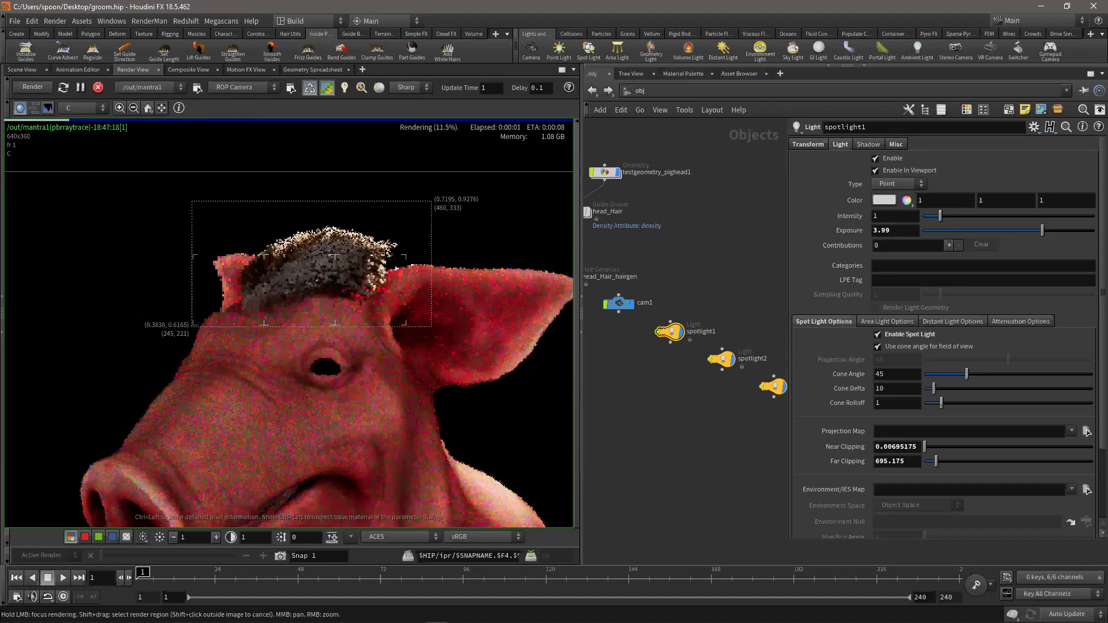
pyautogui.scroll(1, 351, 260)
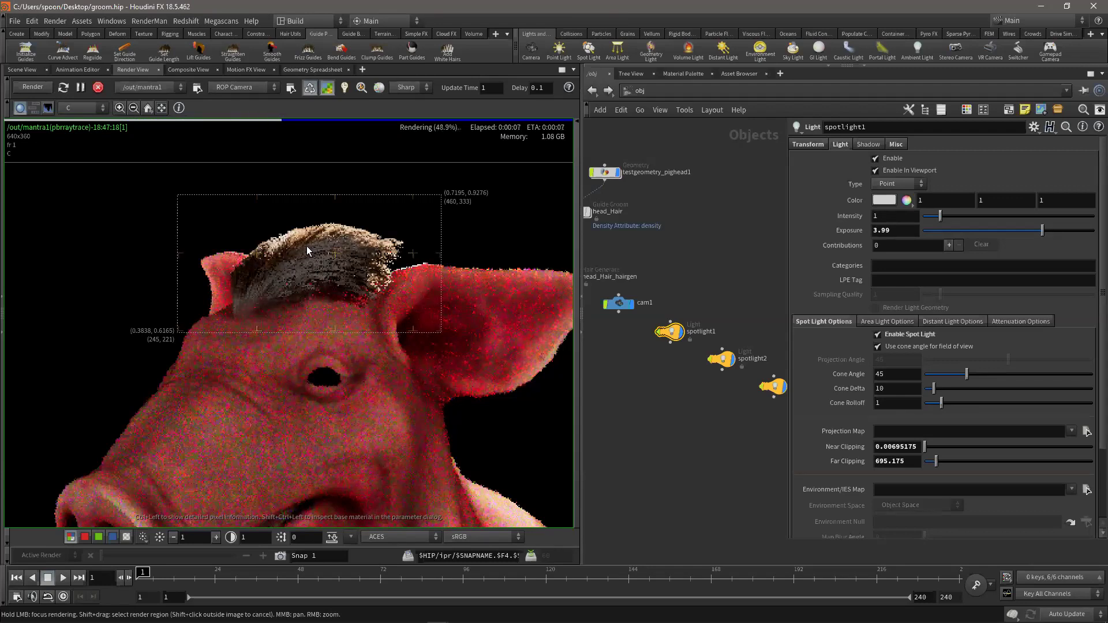
# - Set the hair Thickness on the head_Hair_hairgen node to 0.001
pyautogui.moveTo(654, 277); pyautogui.dragTo(761, 295, button='middle')
pyautogui.click(671, 296)
pyautogui.moveTo(683, 391); pyautogui.dragTo(630, 395, button='middle')
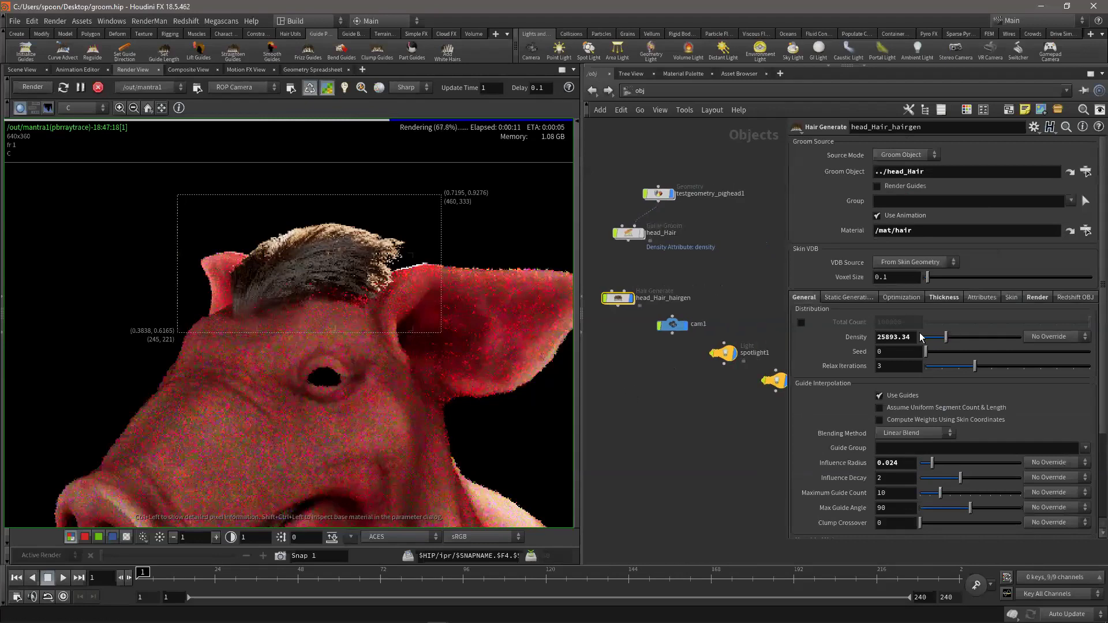
pyautogui.click(944, 297)
pyautogui.moveTo(887, 310); pyautogui.dragTo(952, 316)
pyautogui.press('Return')
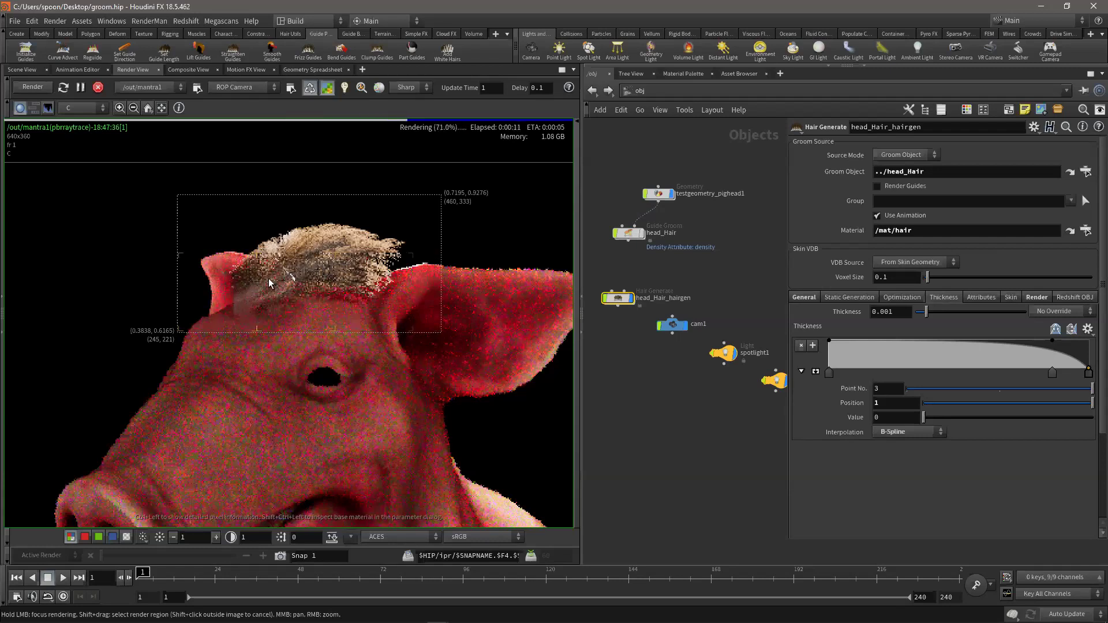
# - Raise head_Hair_hairgen's hair Density to 45893.34
pyautogui.click(805, 299)
pyautogui.click(876, 339)
pyautogui.write('4')
pyautogui.press('Return')
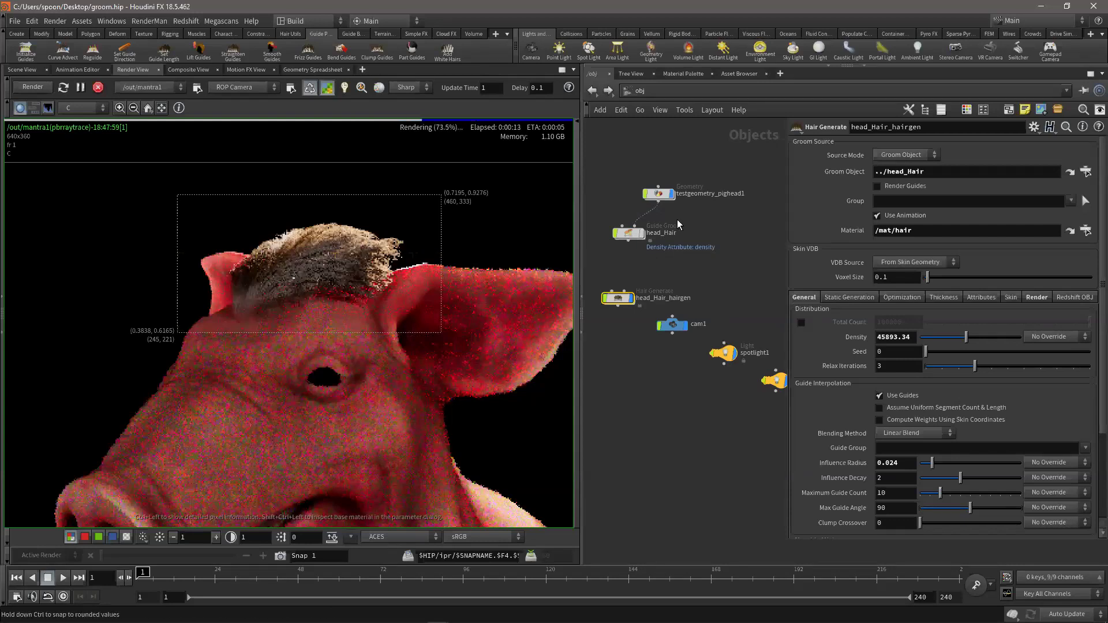
# - Check the head_Hair guide groom's settings and open the hair material assigned to head_Hair_hairgen, with more room for its parameters
pyautogui.click(1071, 173)
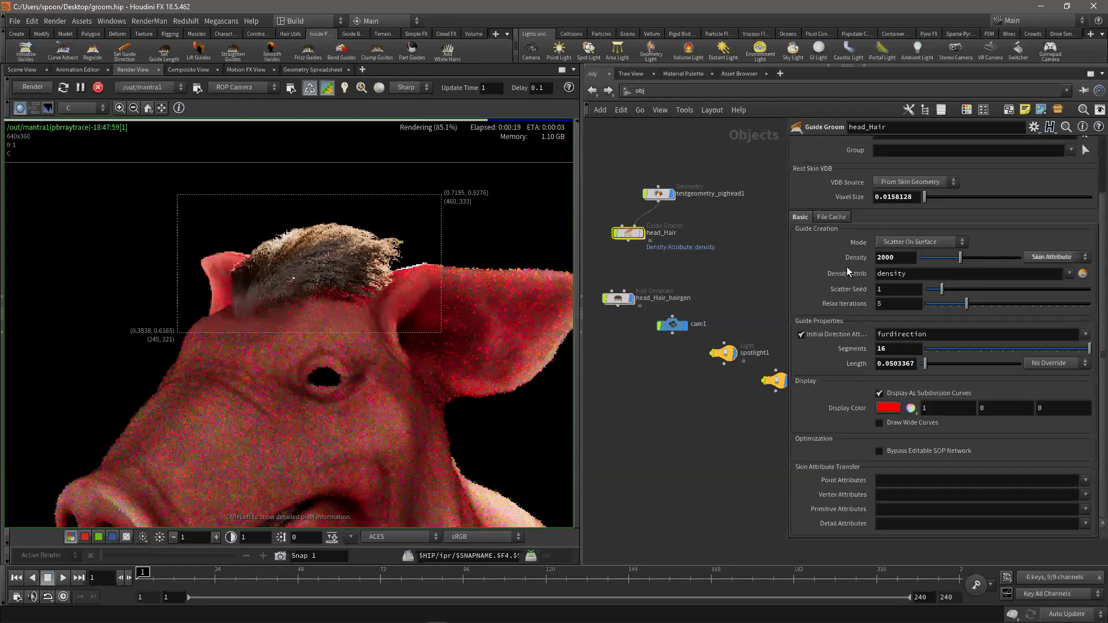
pyautogui.scroll(3, 847, 266)
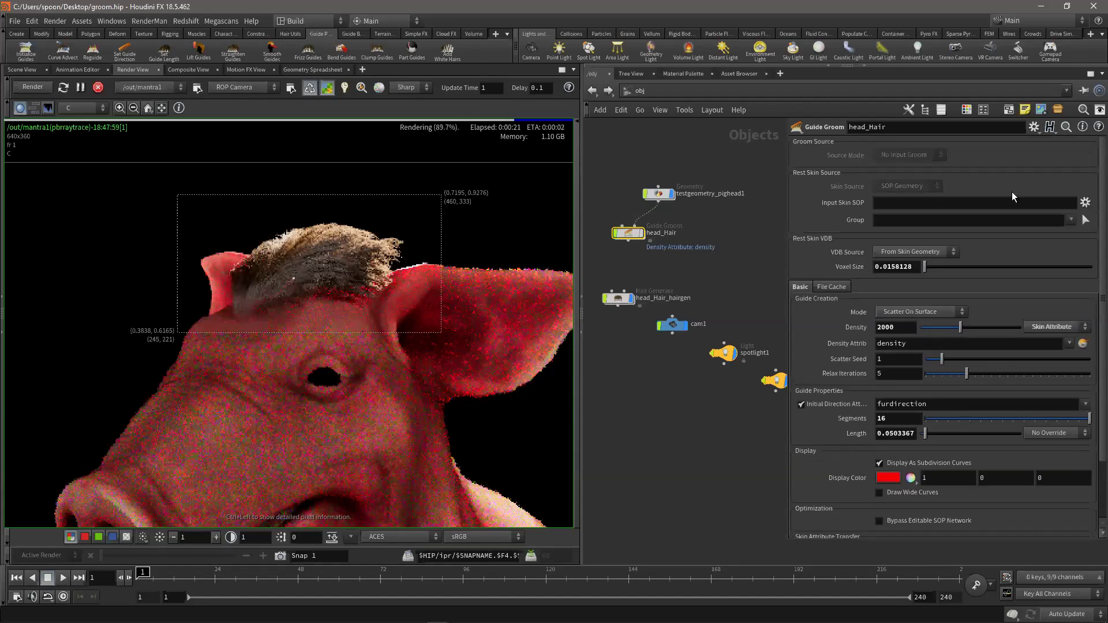
pyautogui.click(618, 299)
pyautogui.click(1068, 232)
pyautogui.click(1070, 232)
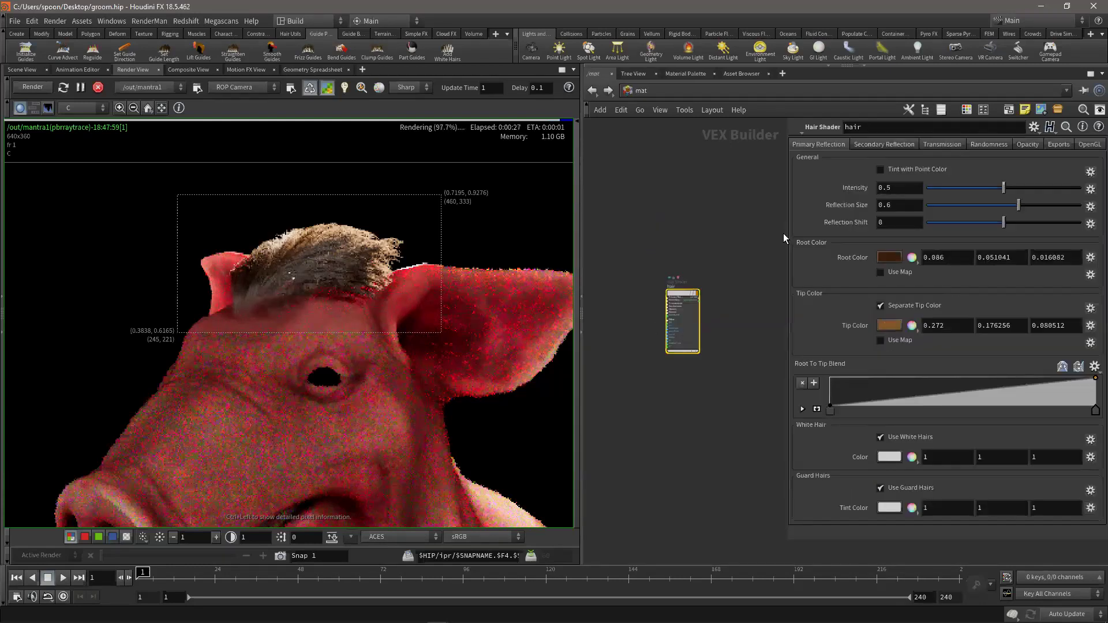
pyautogui.moveTo(787, 225); pyautogui.dragTo(748, 215)
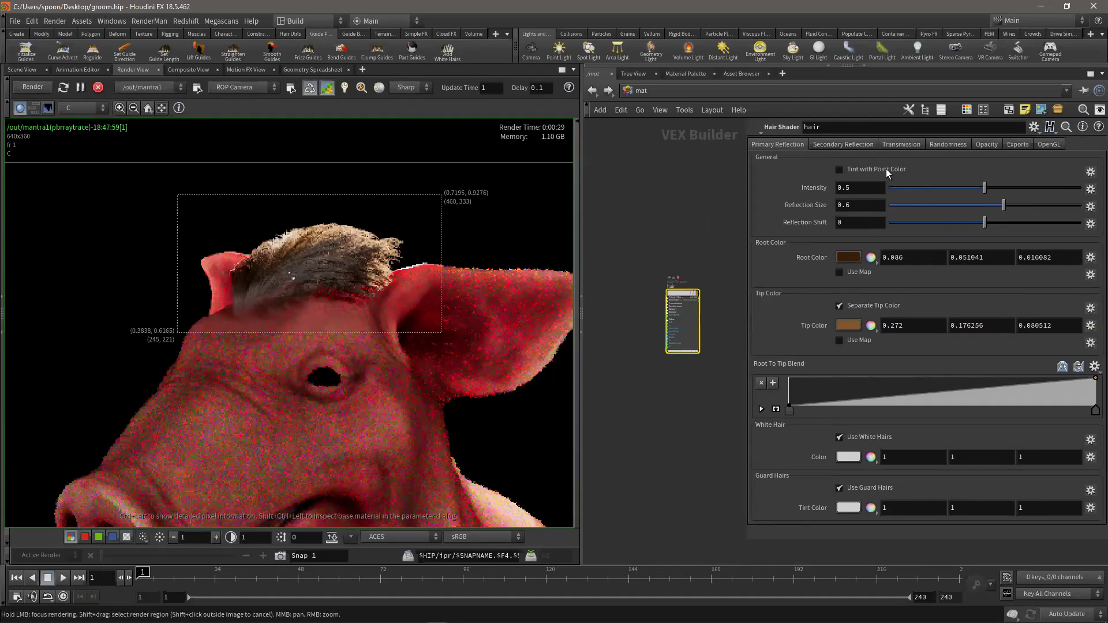
# - Compare the hair render with Secondary Reflection off and on, and set the secondary reflection Intensity to 0.1
pyautogui.click(850, 144)
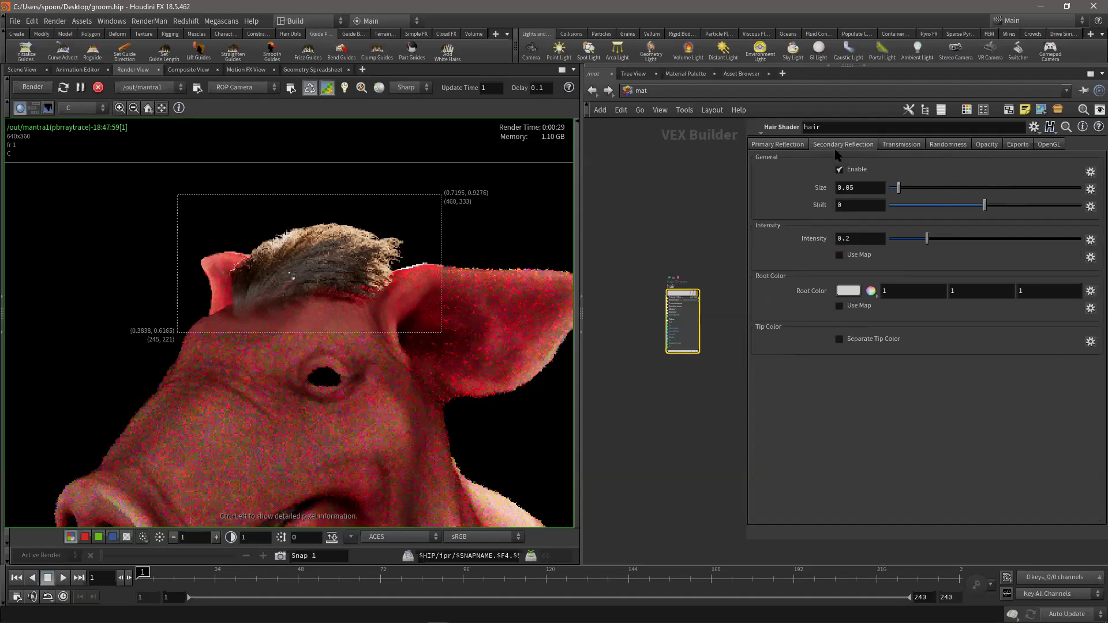
pyautogui.click(854, 168)
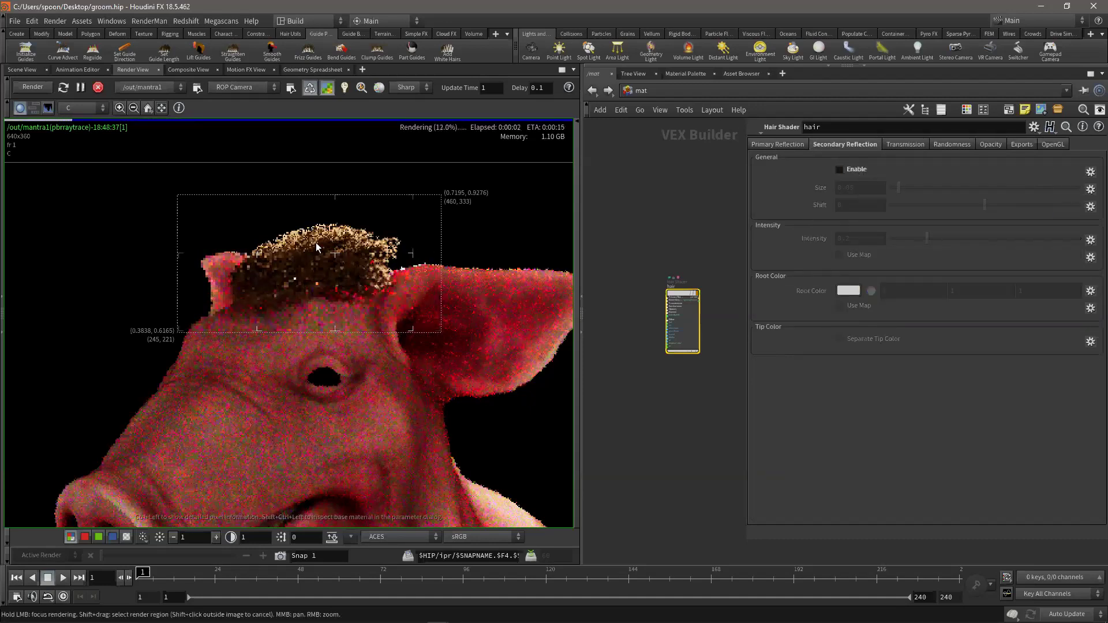
pyautogui.click(854, 167)
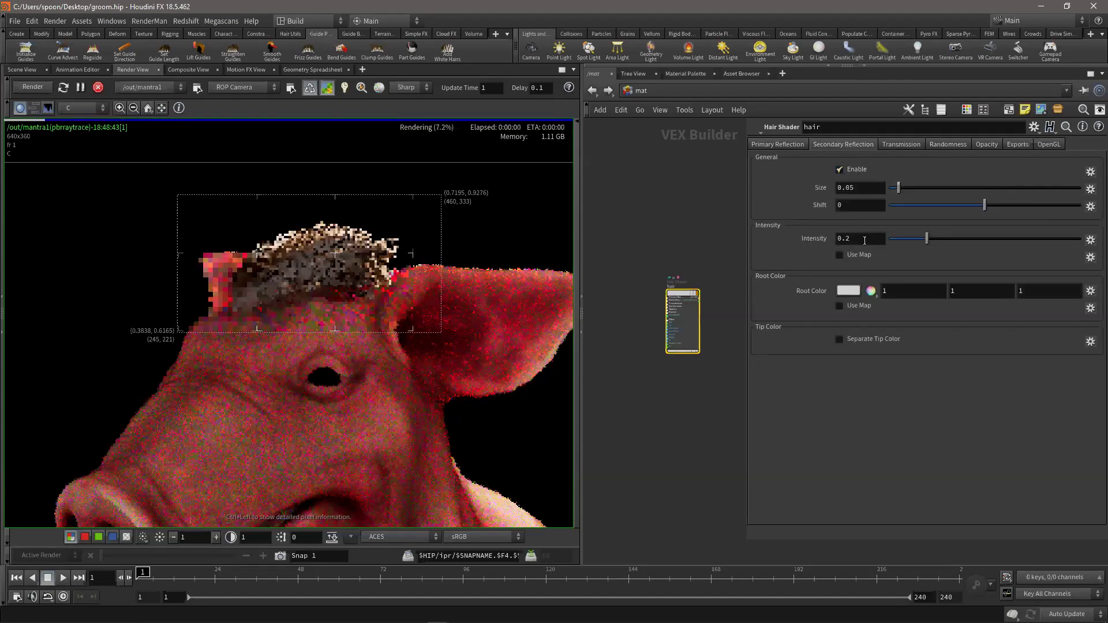
pyautogui.doubleClick(845, 238)
pyautogui.write('0.1')
pyautogui.press('Return')
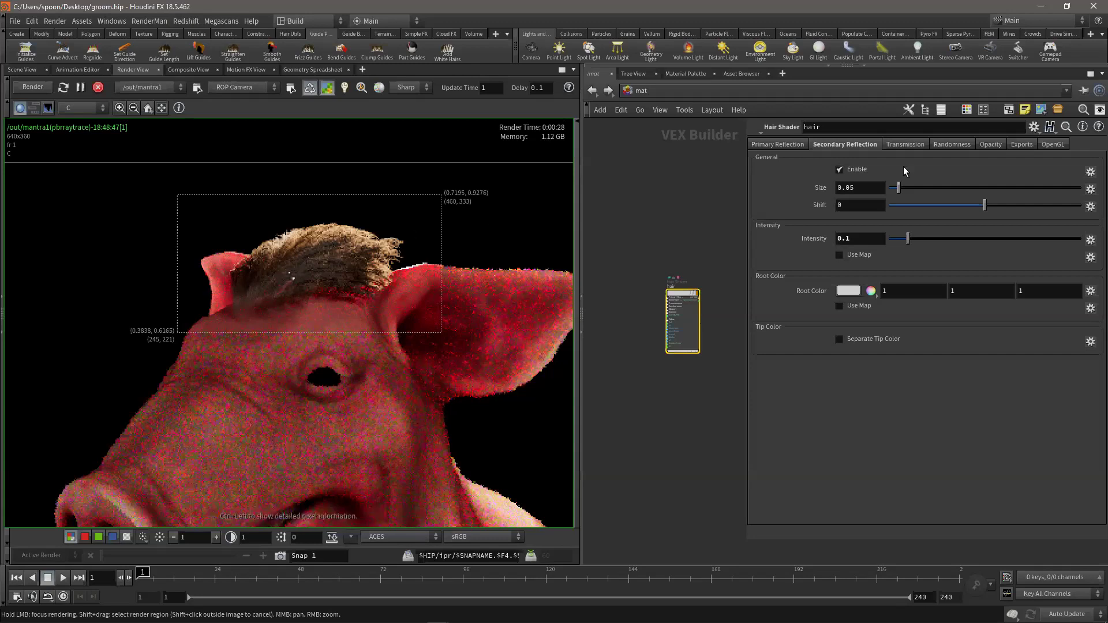
# - Set the hair shader's Primary Reflection Intensity to 0.2 and its Reflection Shift to 0.247
pyautogui.click(778, 145)
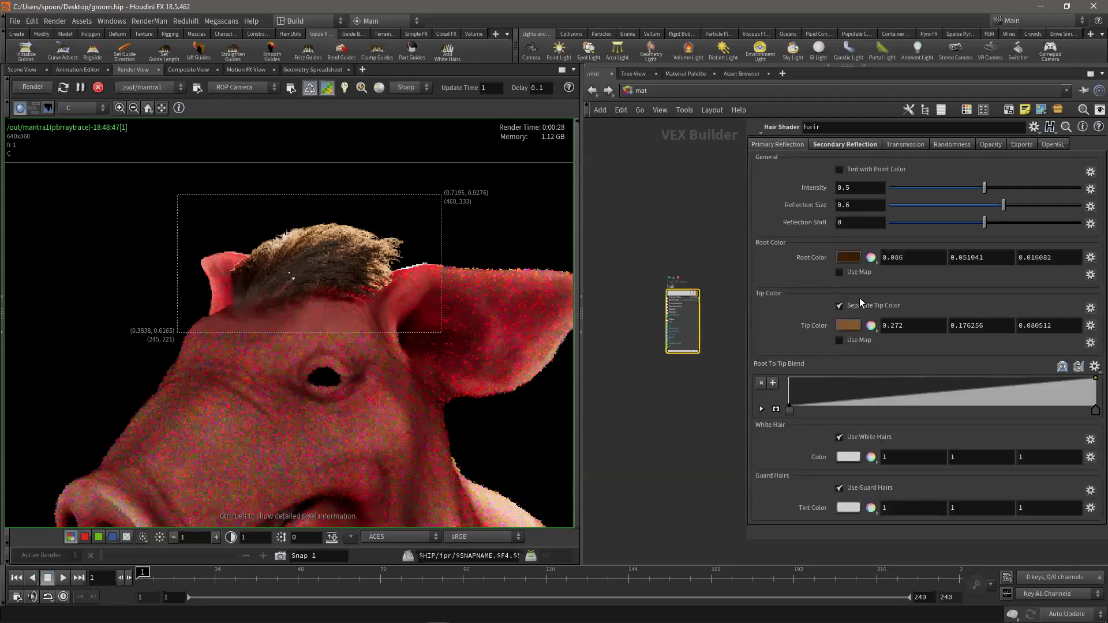
pyautogui.click(871, 190)
pyautogui.write('.2')
pyautogui.press('Return')
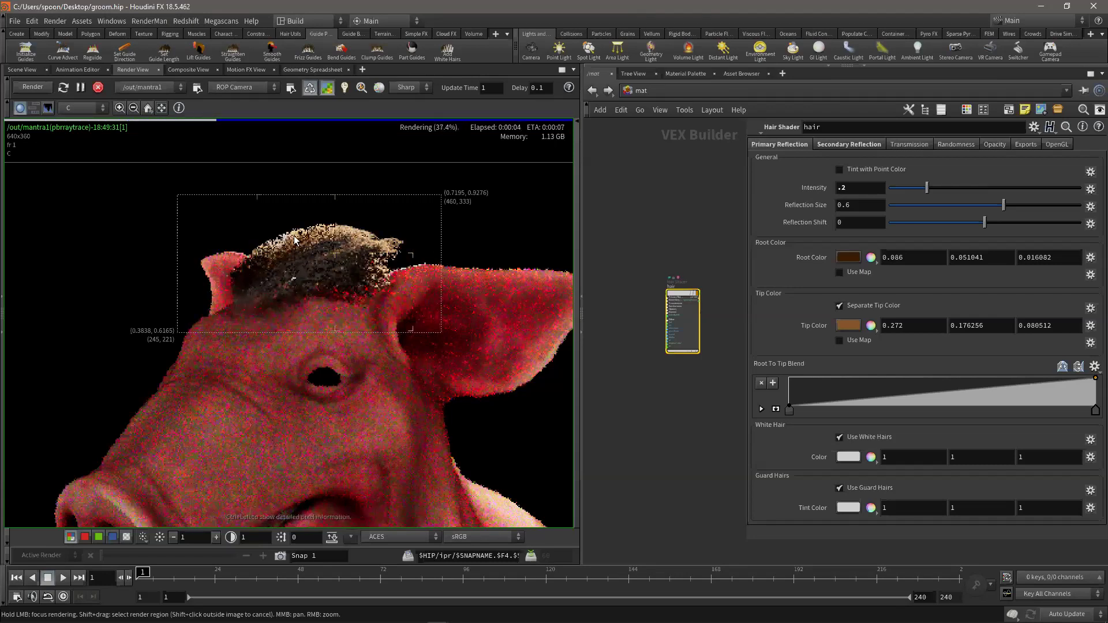
pyautogui.moveTo(998, 225); pyautogui.dragTo(1009, 225)
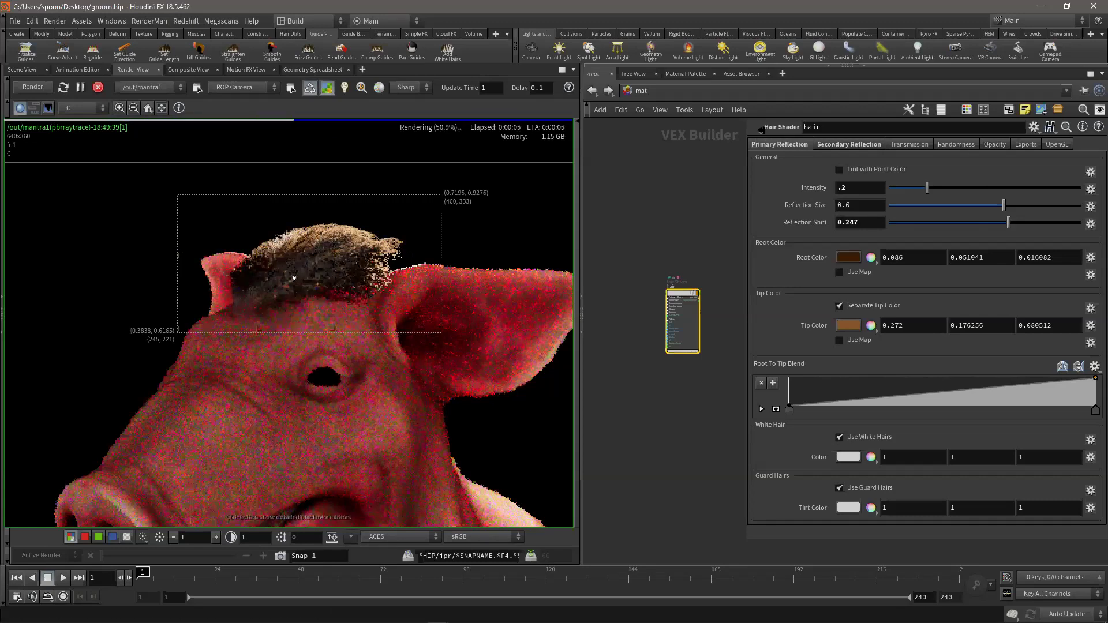
# - Enable Diffuse Hue randomization on the hair shader with an Output Range from -0.1 to 0.1
pyautogui.click(957, 144)
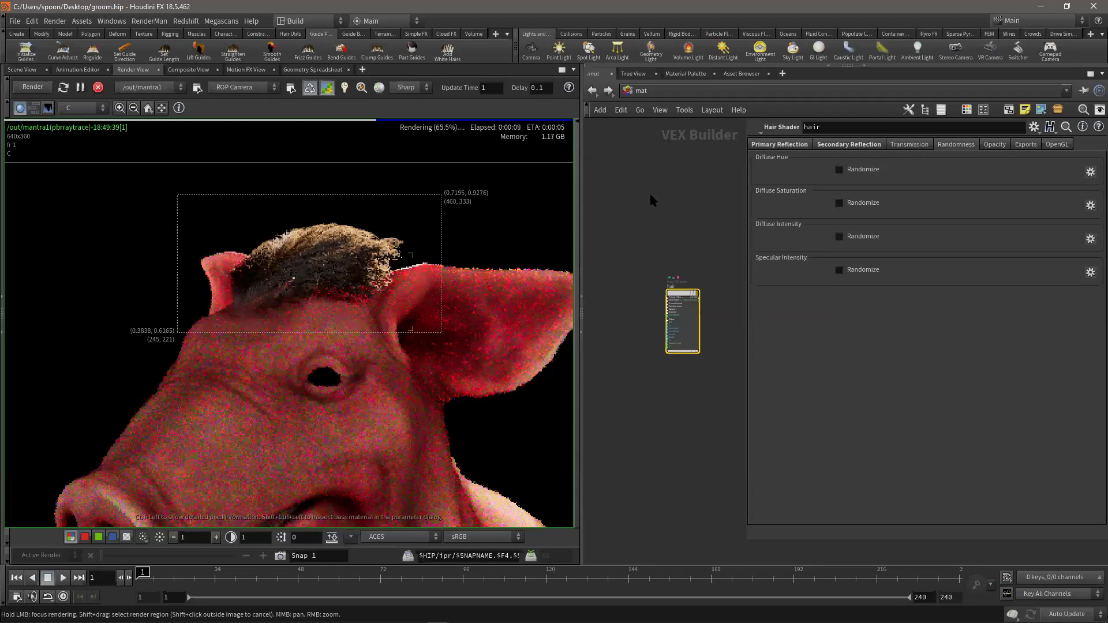
pyautogui.click(854, 168)
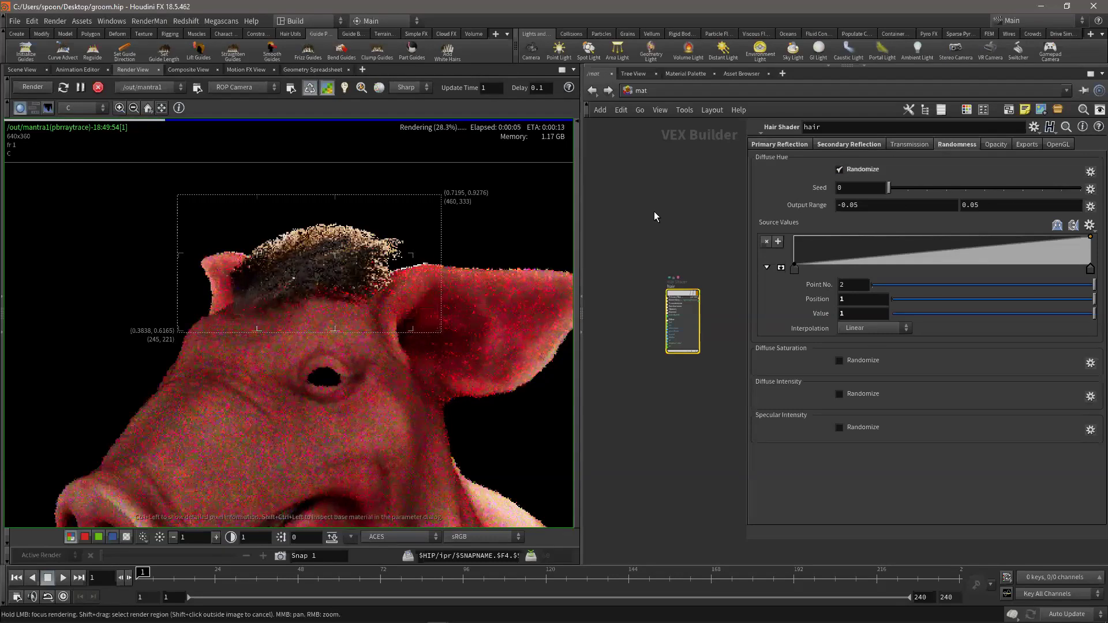
pyautogui.moveTo(837, 206); pyautogui.dragTo(961, 205)
pyautogui.click(1002, 209)
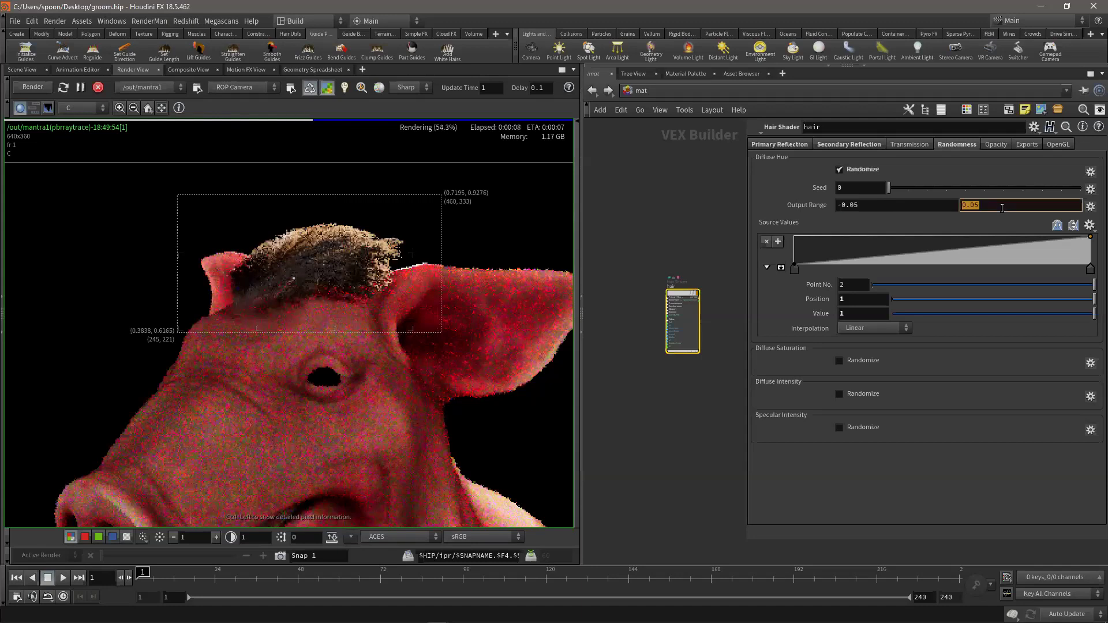
pyautogui.write('.1')
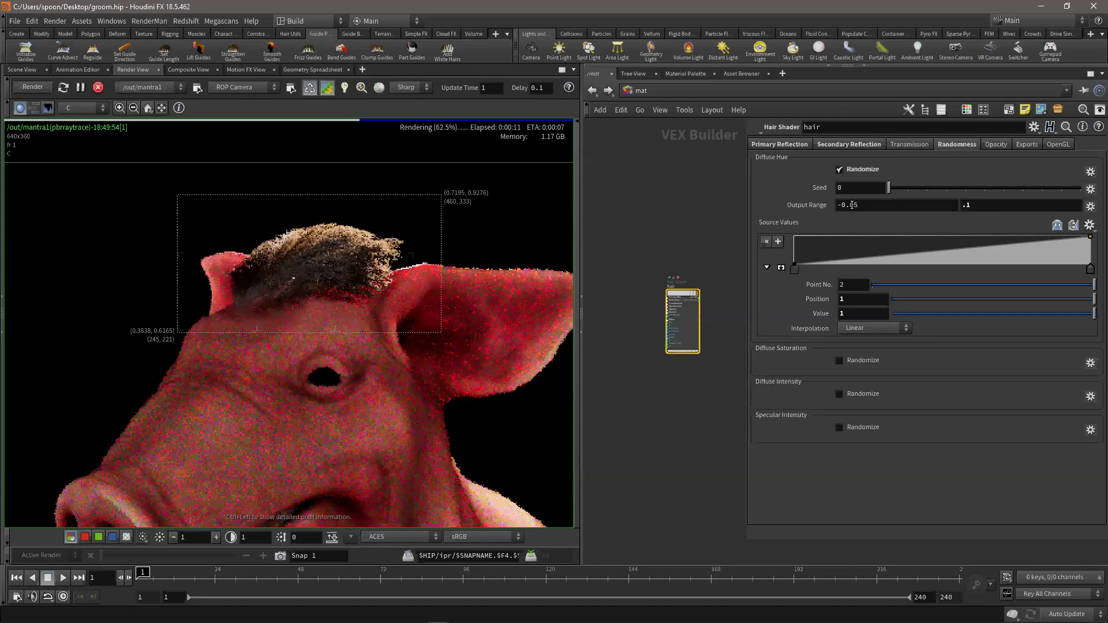
pyautogui.doubleClick(888, 207)
pyautogui.write('-0.1')
pyautogui.press('Return')
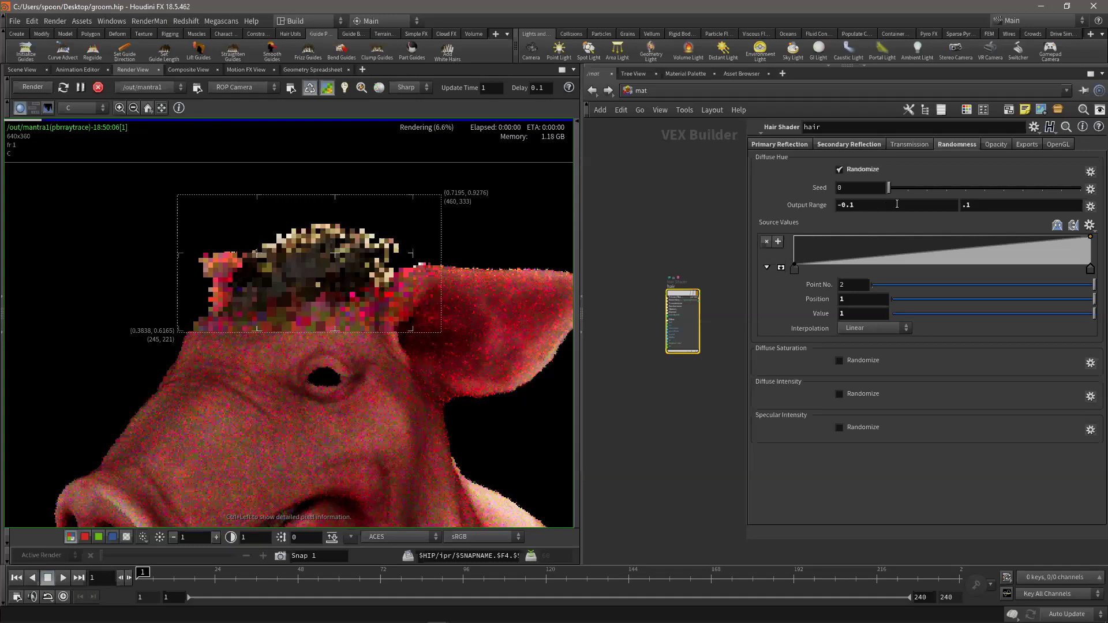
# - Try a Diffuse Hue Output Range from -1 to 1 on the hair shader
pyautogui.doubleClick(898, 204)
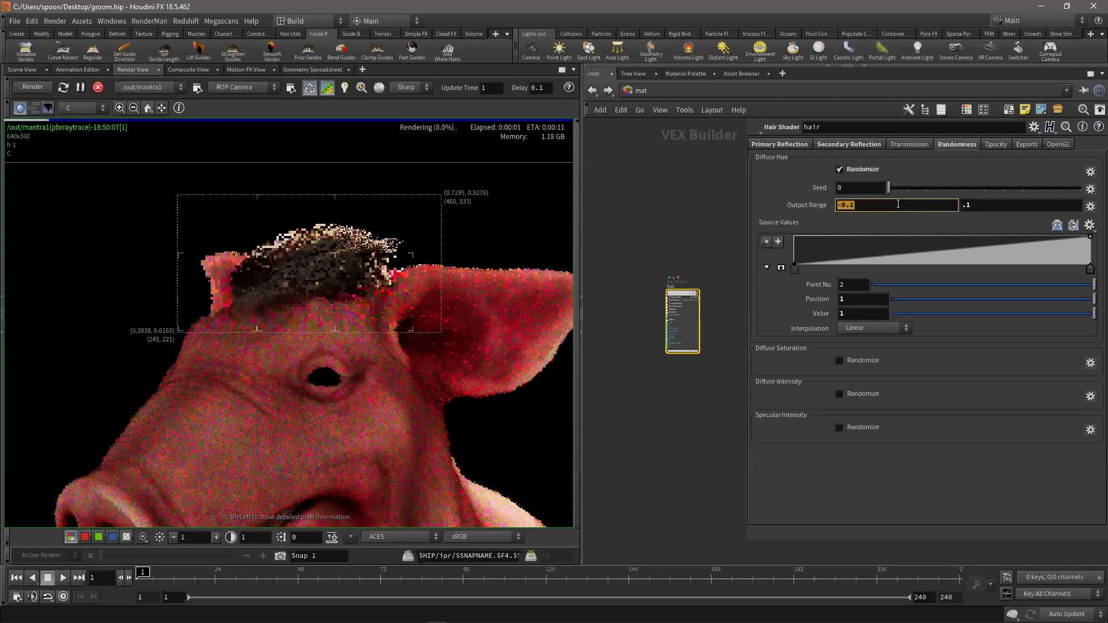
pyautogui.click(866, 204)
pyautogui.press('BackSpace')
pyautogui.press('BackSpace')
pyautogui.press('BackSpace')
pyautogui.write('1')
pyautogui.click(978, 207)
pyautogui.press('BackSpace')
pyautogui.press('BackSpace')
pyautogui.write('1')
pyautogui.press('Return')
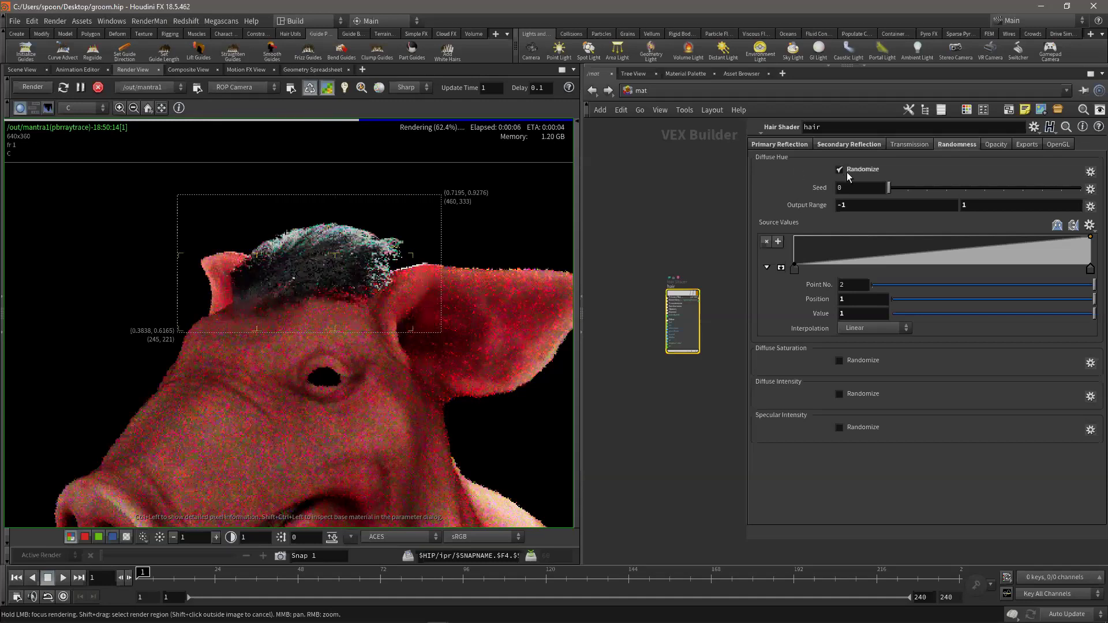
# - Set the Diffuse Hue Output Range to -0.05 and 0.05
pyautogui.doubleClick(866, 204)
pyautogui.write('.05')
pyautogui.doubleClick(1011, 205)
pyautogui.write('0')
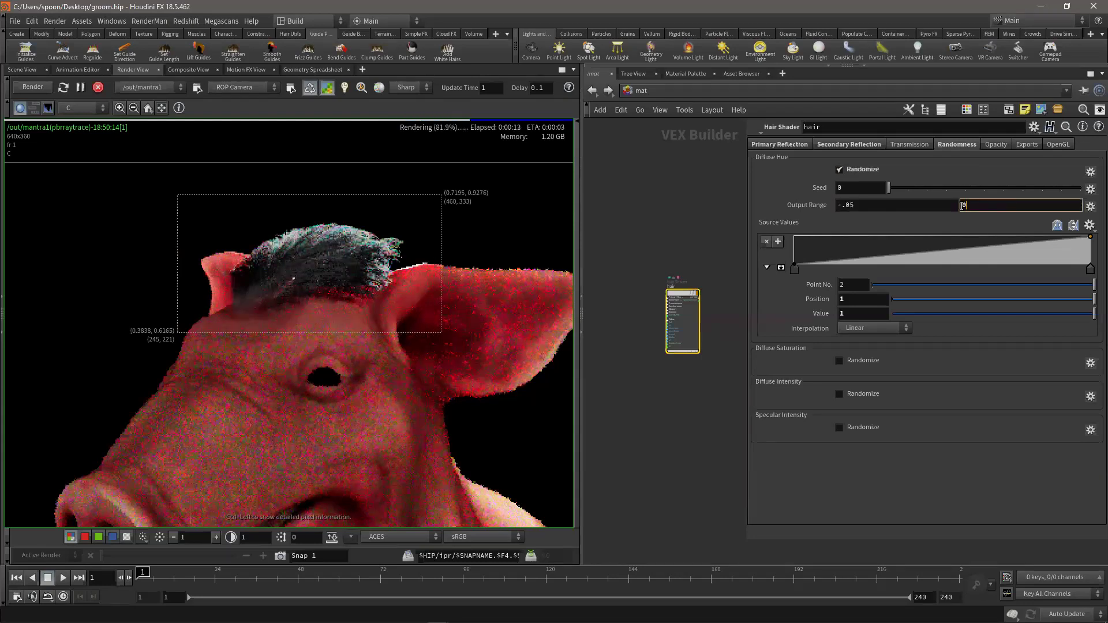
pyautogui.write('0.5')
pyautogui.press('Return')
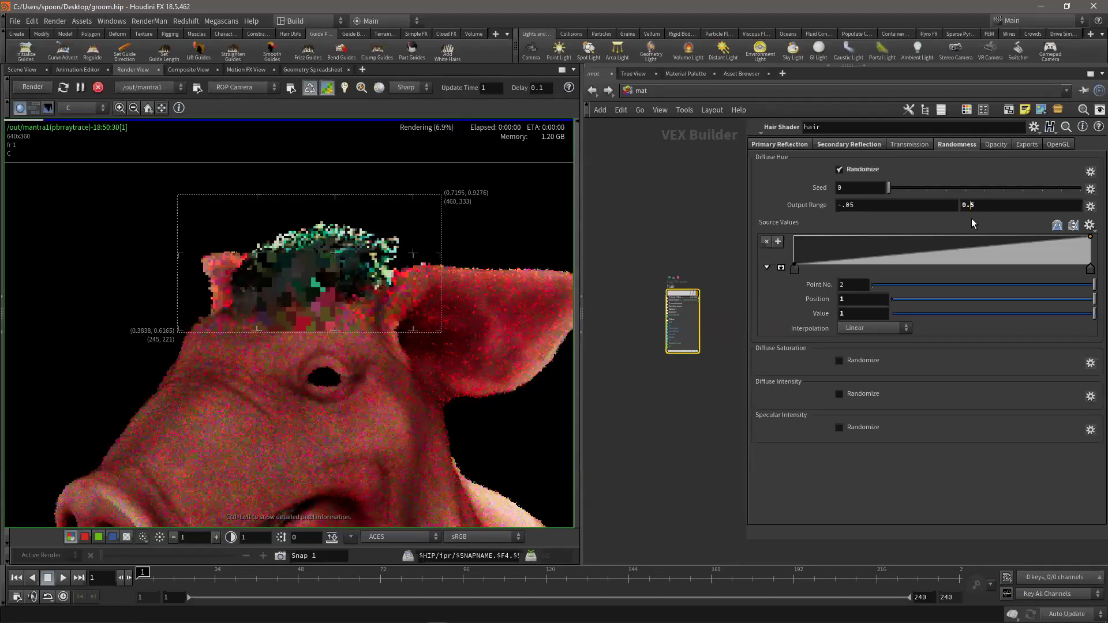
pyautogui.write('0')
pyautogui.press('Return')
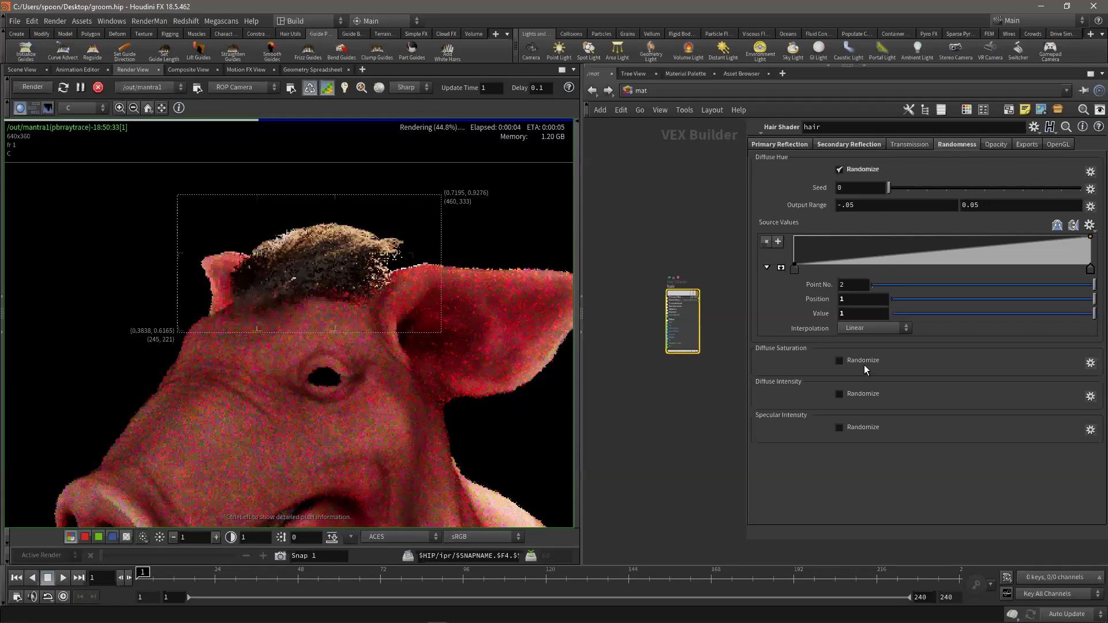
# - Enable Diffuse Saturation randomization on the hair shader and review the remaining randomness settings
pyautogui.click(839, 360)
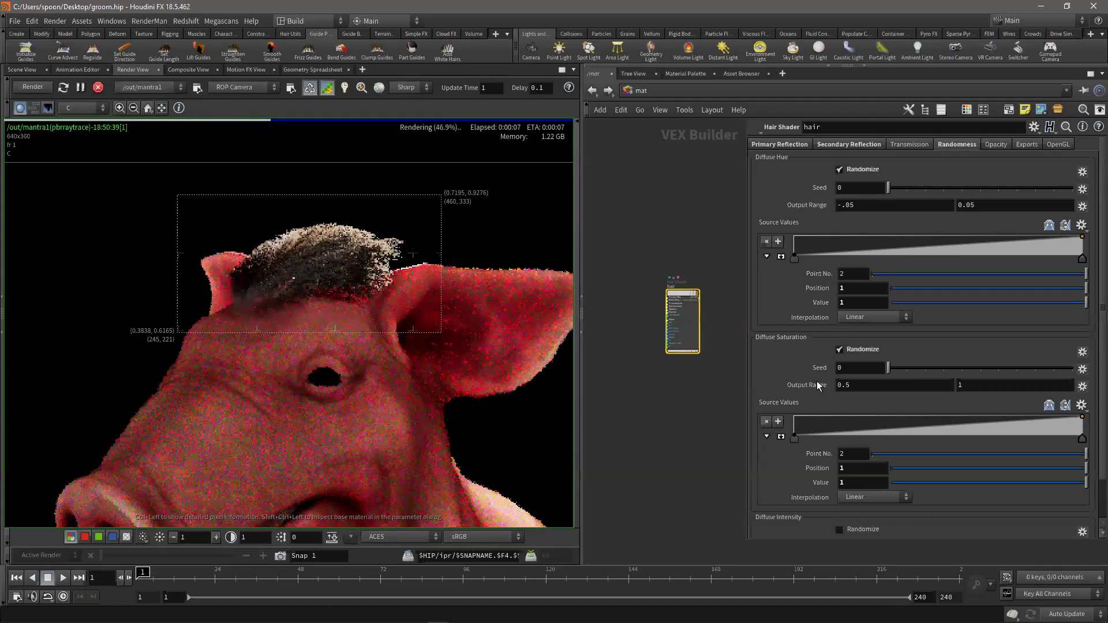
pyautogui.scroll(-2, 851, 506)
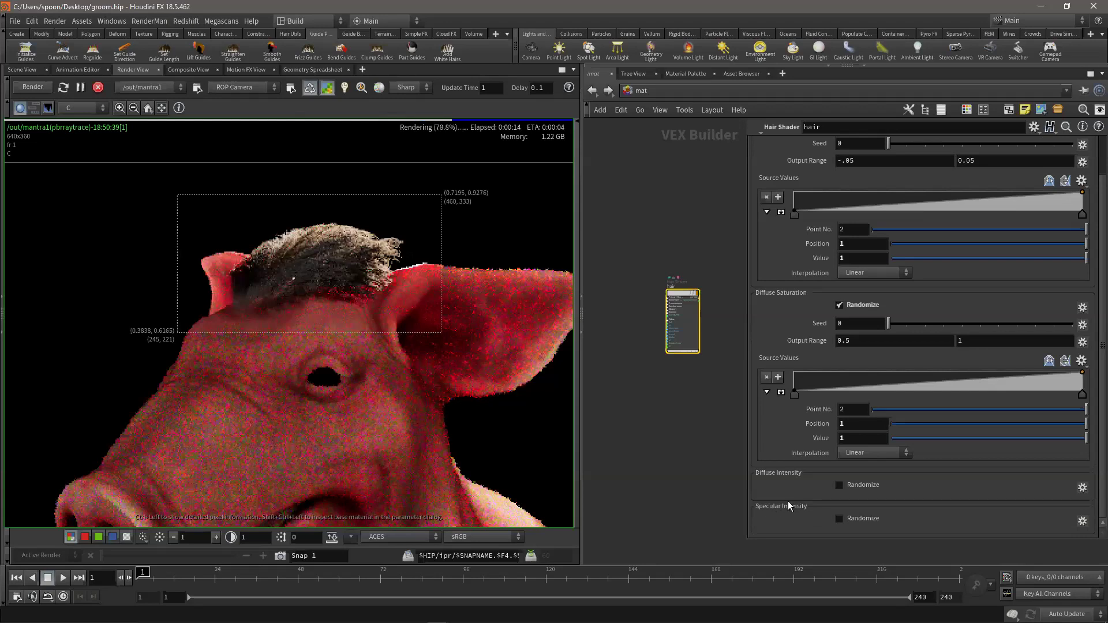
pyautogui.scroll(2, 795, 496)
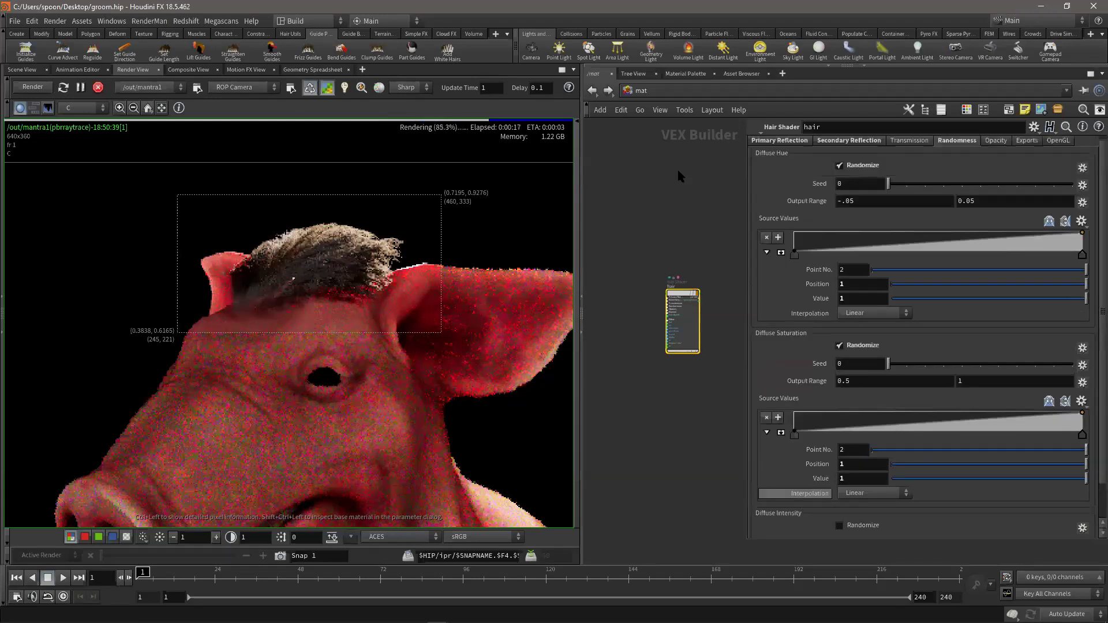
# - Turn off Use White Hairs in the hair shader's primary reflection settings to compare the render, and turn it back on
pyautogui.click(915, 143)
pyautogui.click(798, 145)
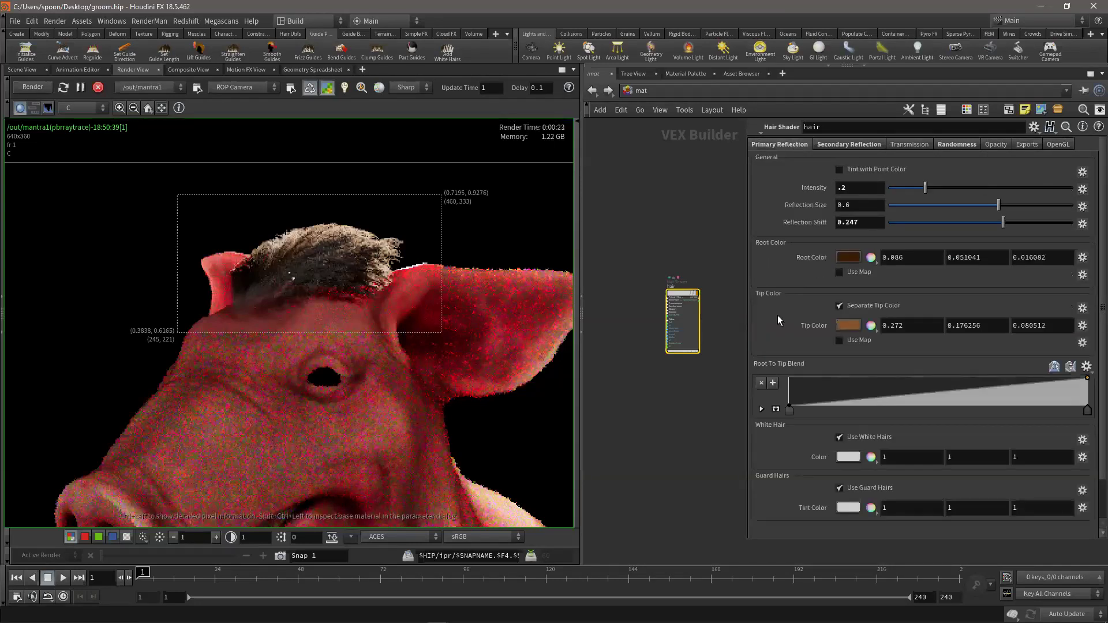
pyautogui.scroll(-1, 777, 316)
pyautogui.scroll(-1, 777, 315)
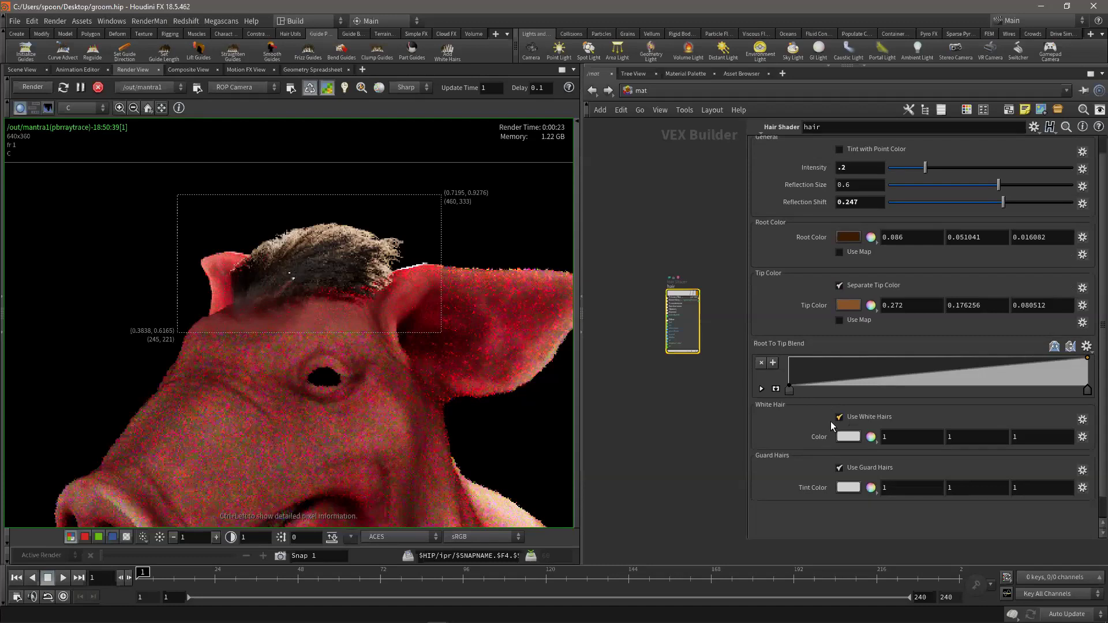
pyautogui.click(860, 415)
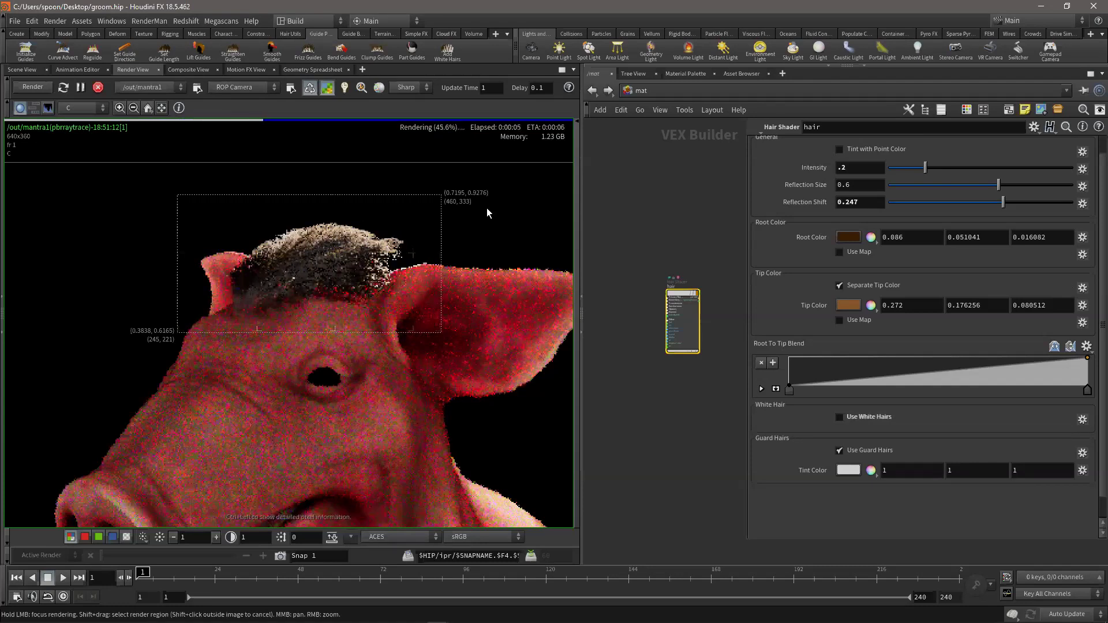
pyautogui.click(857, 416)
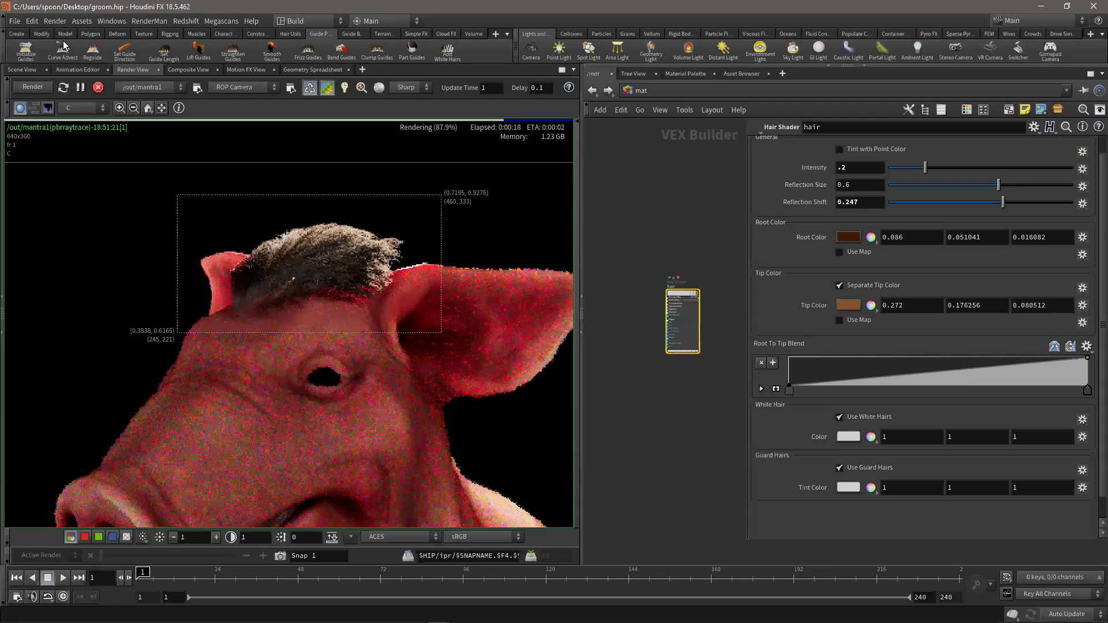
# - Set the Resolution Scale of the mantra1 render node to 2/3 (Two Thirds Resolution)
pyautogui.click(55, 20)
pyautogui.moveTo(115, 45)
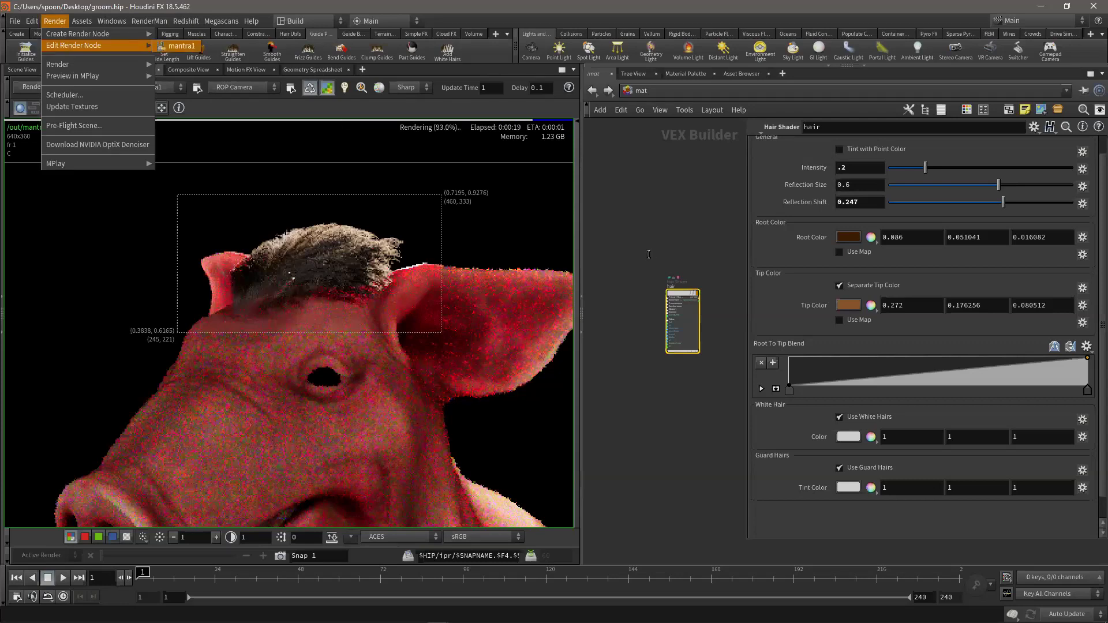
pyautogui.click(191, 46)
pyautogui.moveTo(203, 23); pyautogui.dragTo(884, 131)
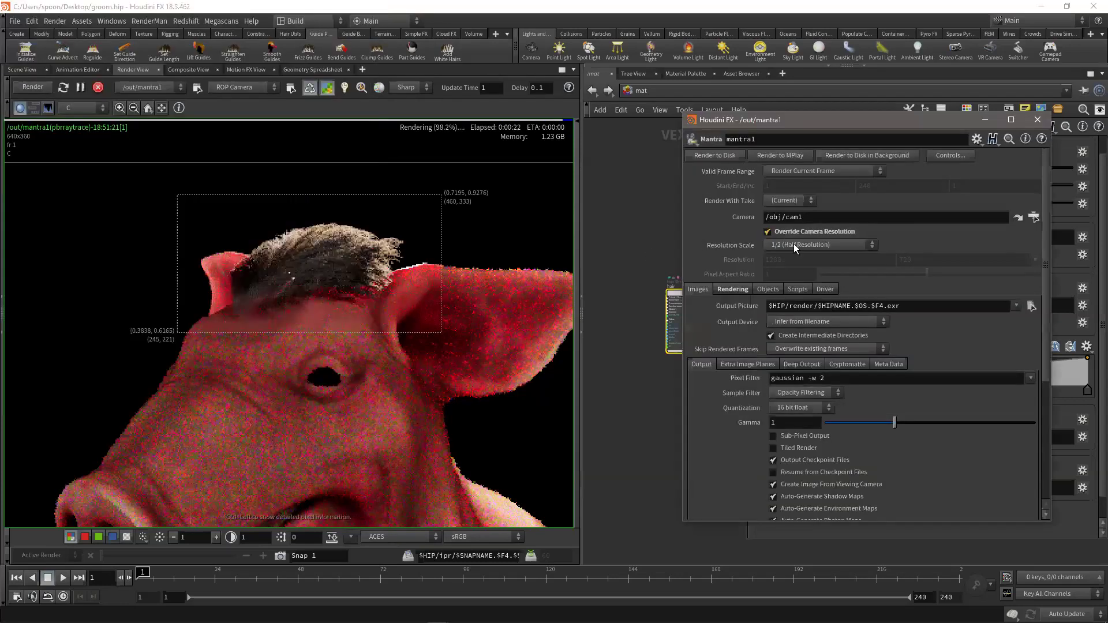
pyautogui.click(794, 244)
pyautogui.click(807, 314)
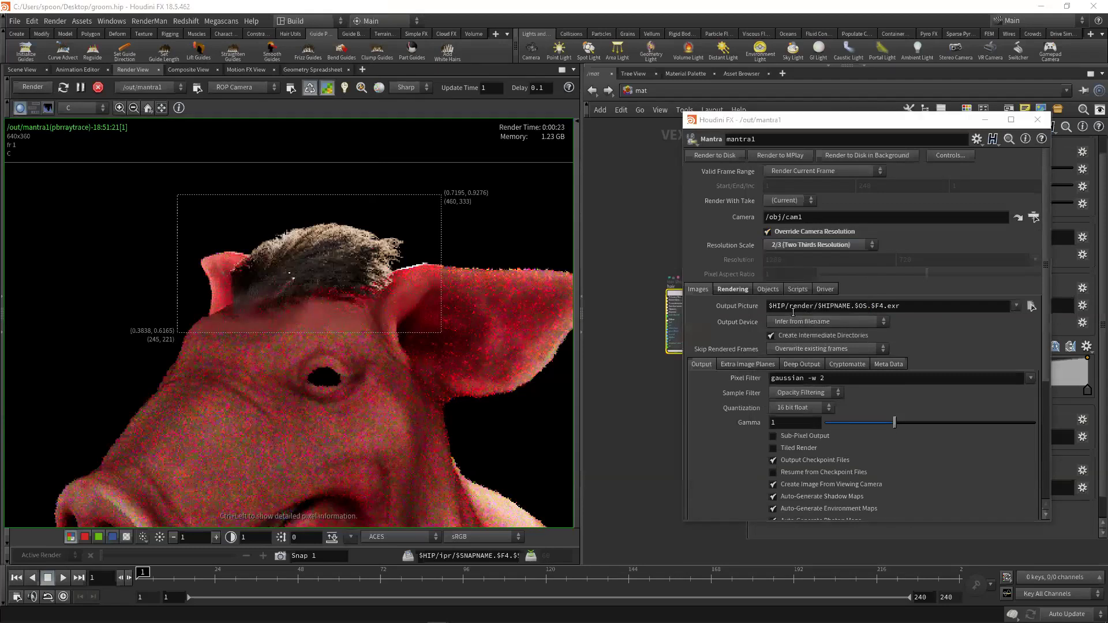
pyautogui.click(146, 108)
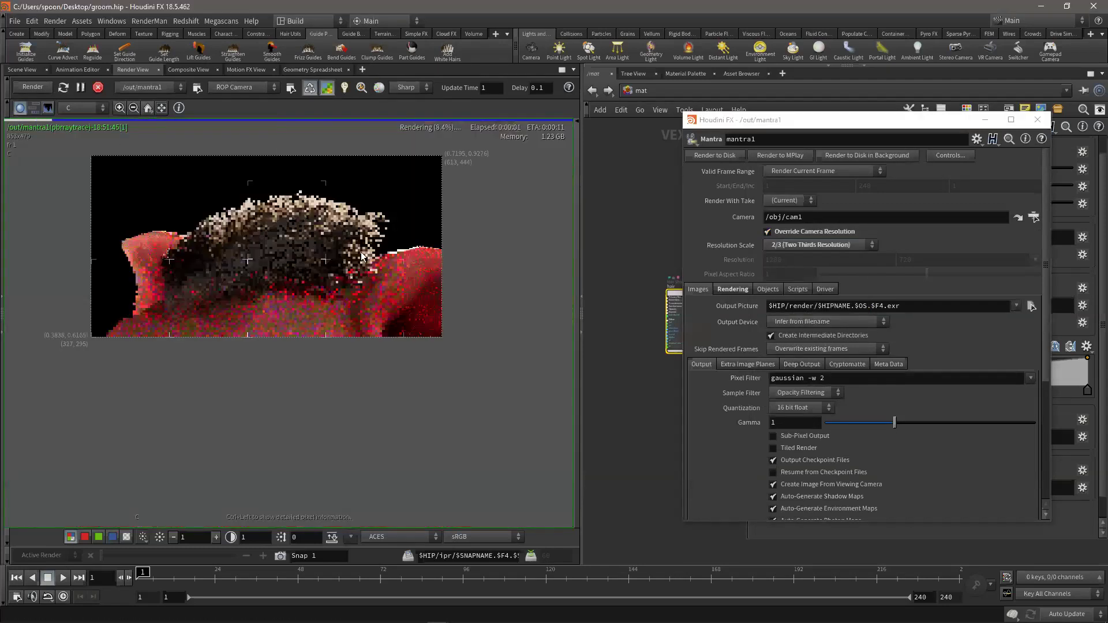
pyautogui.press('h')
# - Turn off Override Camera Resolution on mantra1, review the hair in the render, and close the node's settings
pyautogui.click(795, 232)
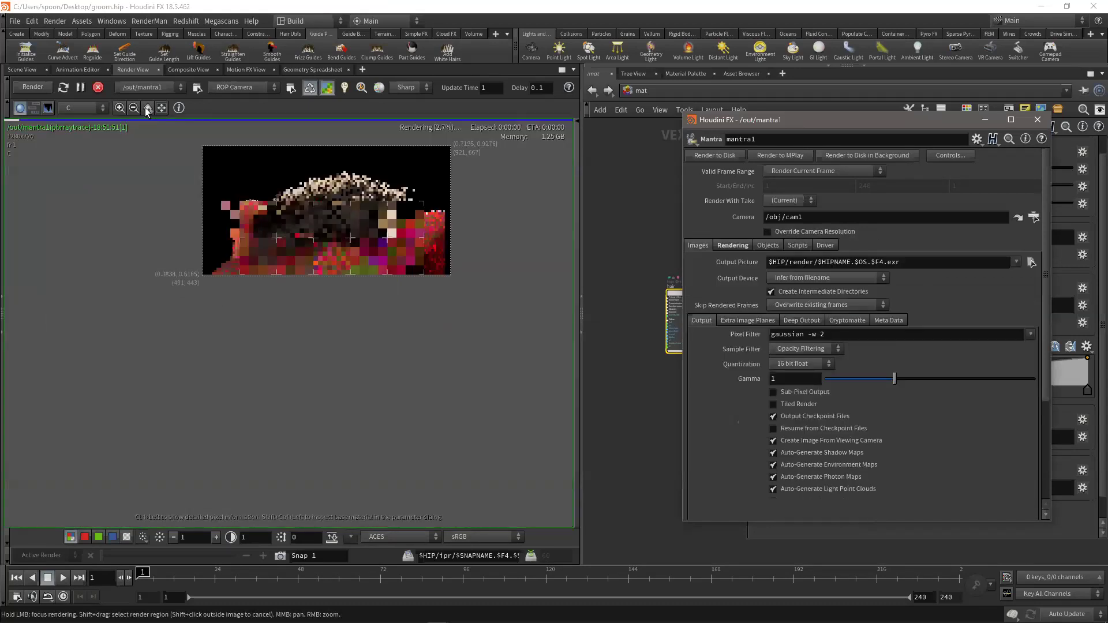
pyautogui.scroll(6, 375, 183)
pyautogui.moveTo(375, 184); pyautogui.dragTo(356, 263, button='middle')
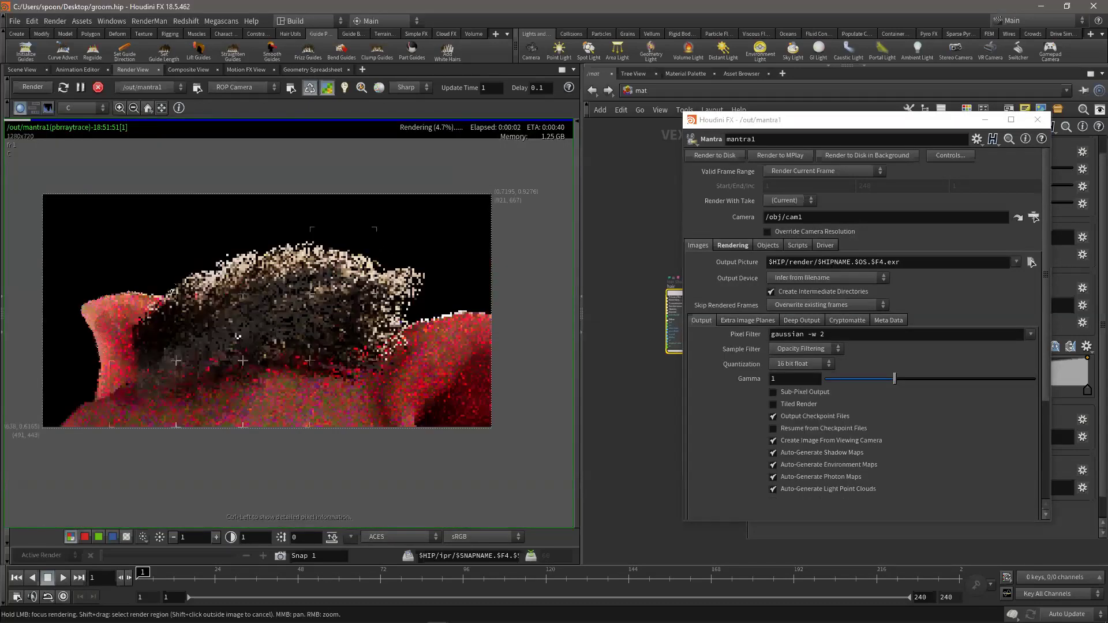
pyautogui.scroll(-1, 312, 269)
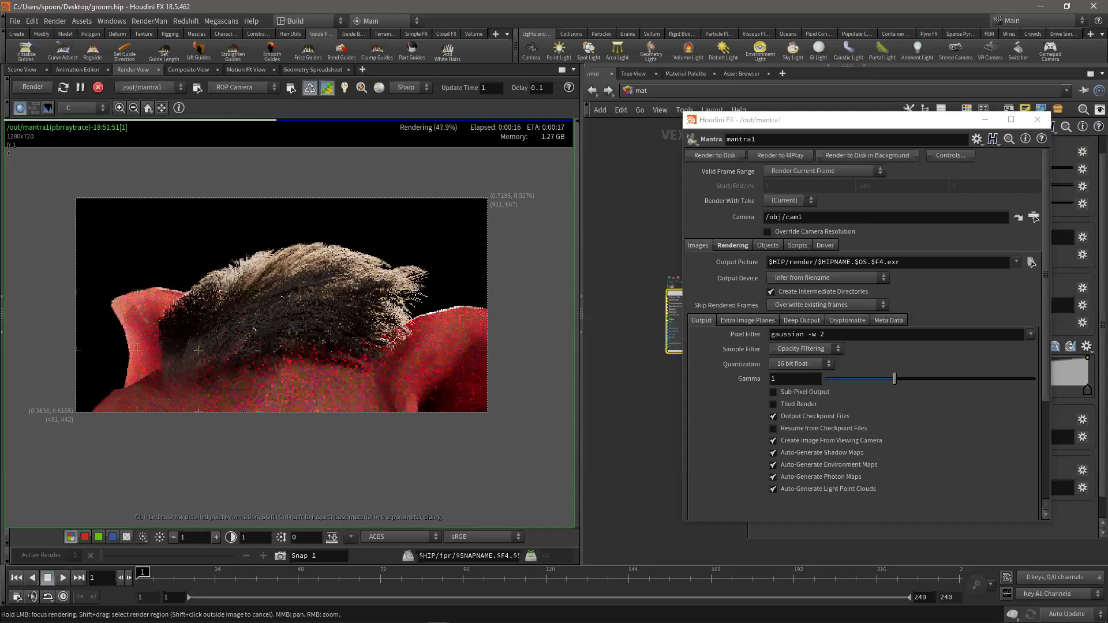
pyautogui.click(1037, 119)
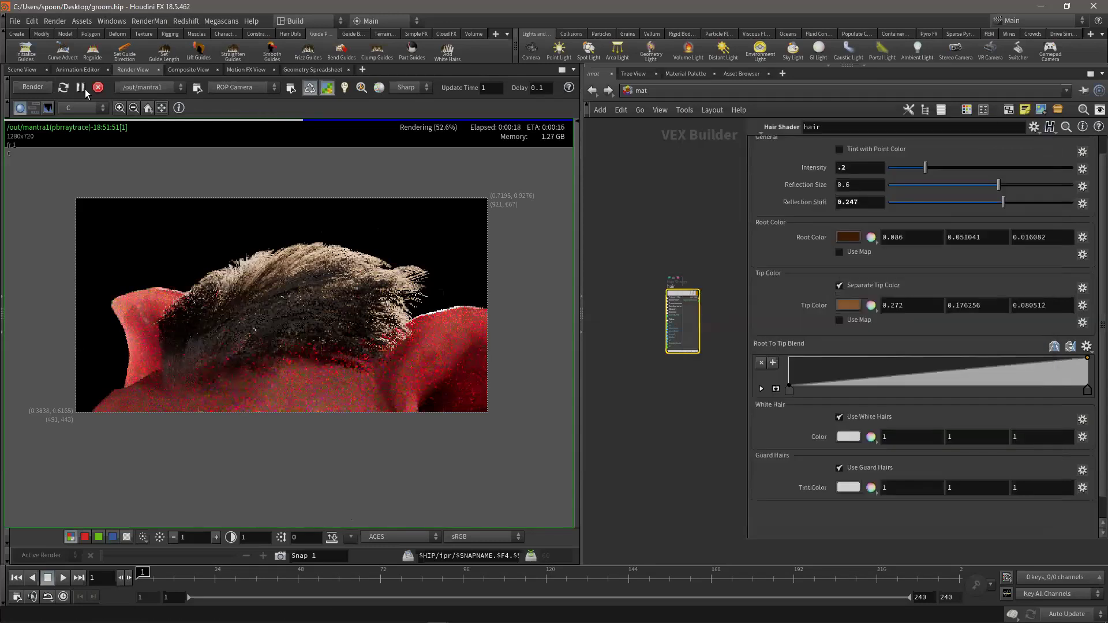
# - Return to the scene view, leave the camera, and inspect the generated hair from the side and back of the head
pyautogui.click(34, 69)
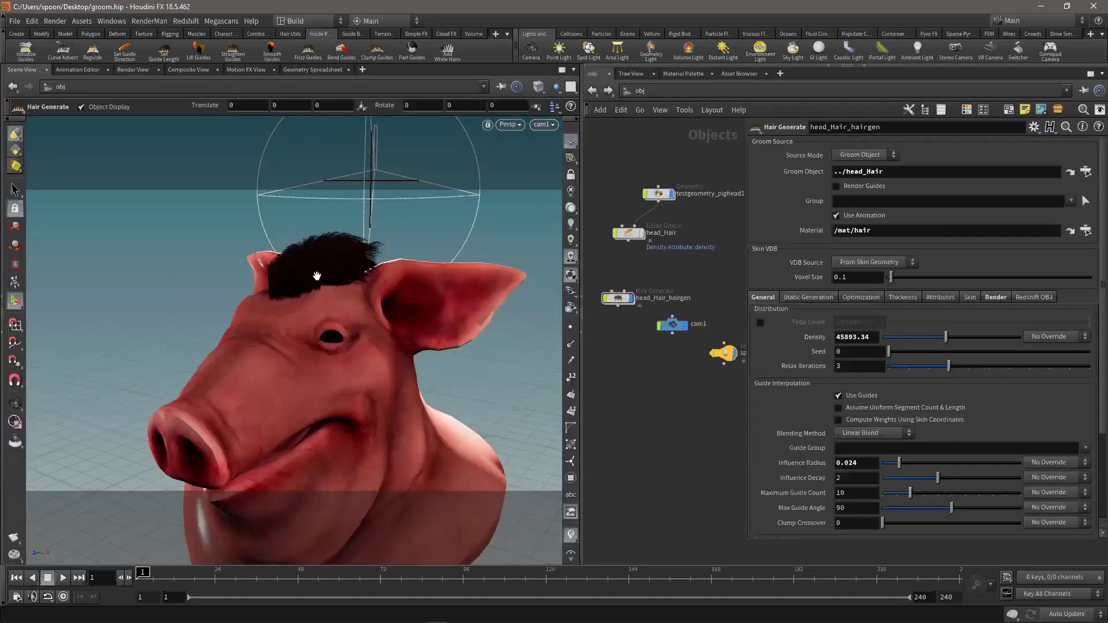
pyautogui.press('Escape')
pyautogui.moveTo(162, 328); pyautogui.dragTo(133, 314)
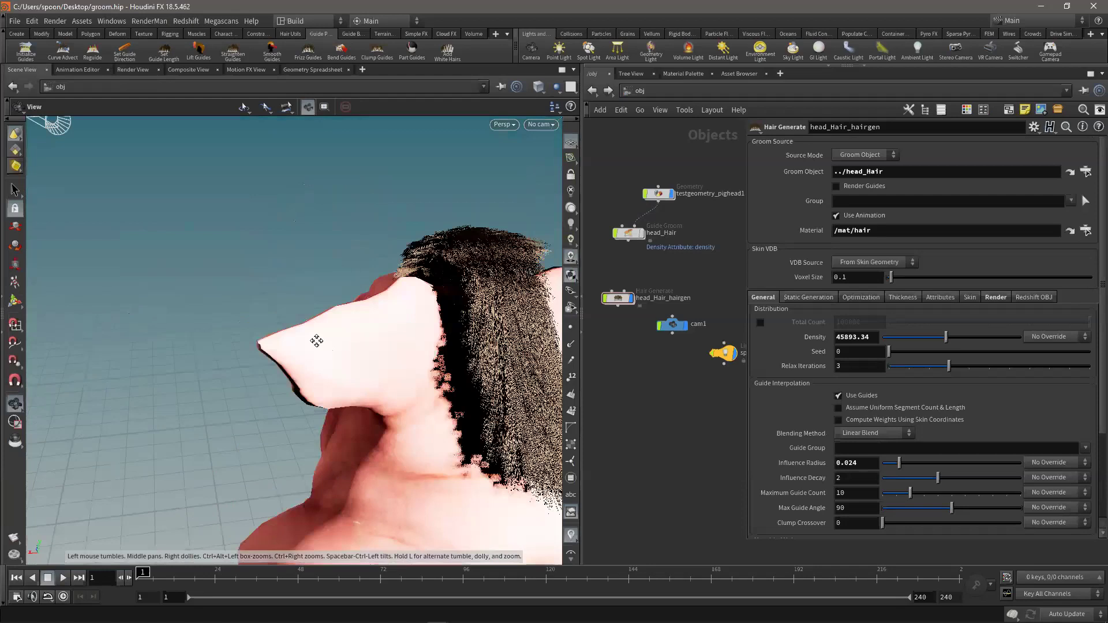
pyautogui.moveTo(206, 371); pyautogui.dragTo(365, 375)
pyautogui.moveTo(287, 396); pyautogui.dragTo(215, 367)
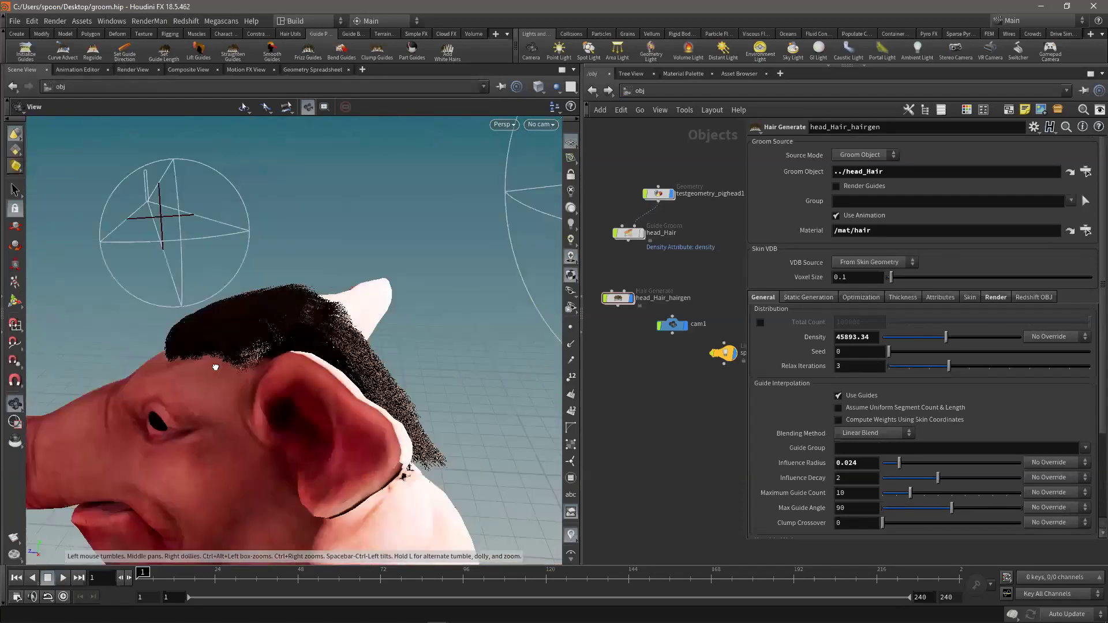
pyautogui.moveTo(302, 345); pyautogui.dragTo(286, 284)
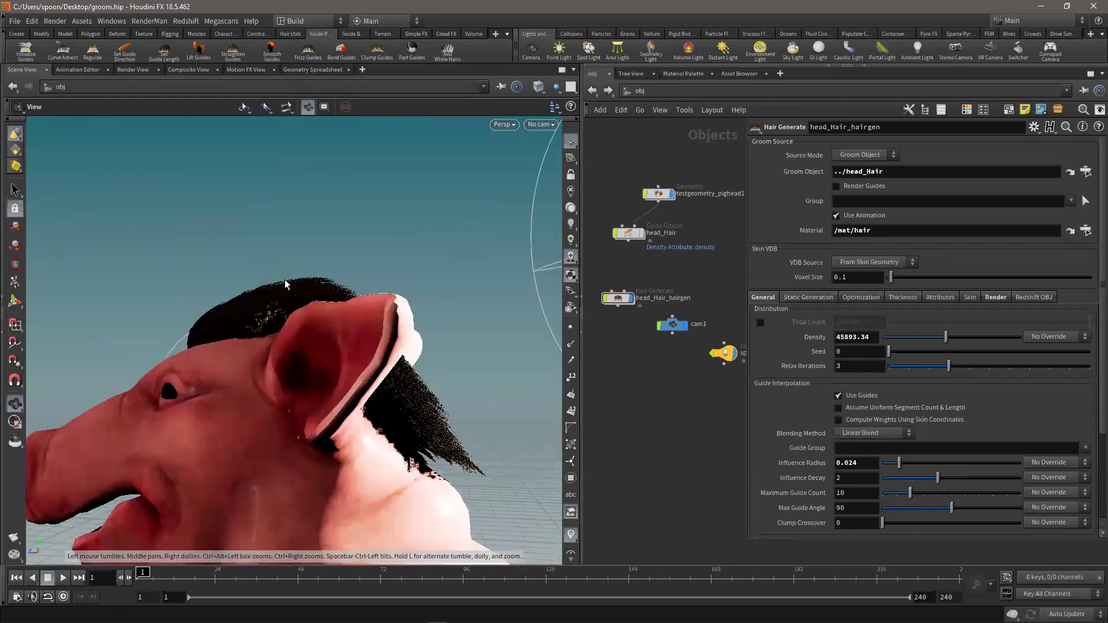
pyautogui.moveTo(376, 321); pyautogui.dragTo(381, 294)
# - Hide the head_Hair_hairgen object and display the head_Hair guides instead
pyautogui.moveTo(617, 339); pyautogui.dragTo(618, 343)
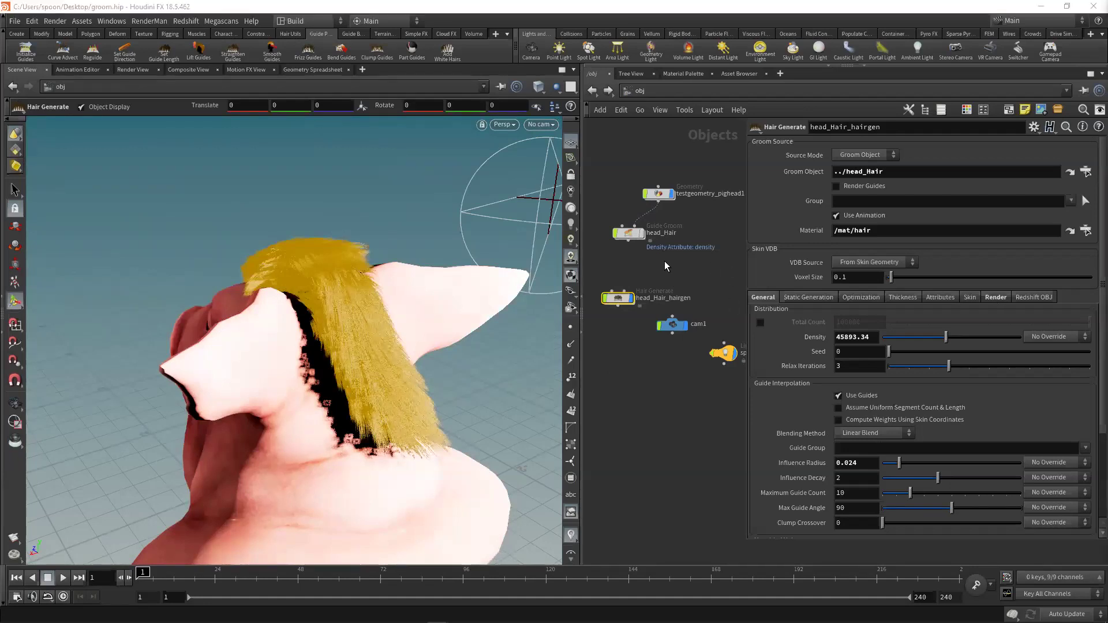
pyautogui.click(630, 233)
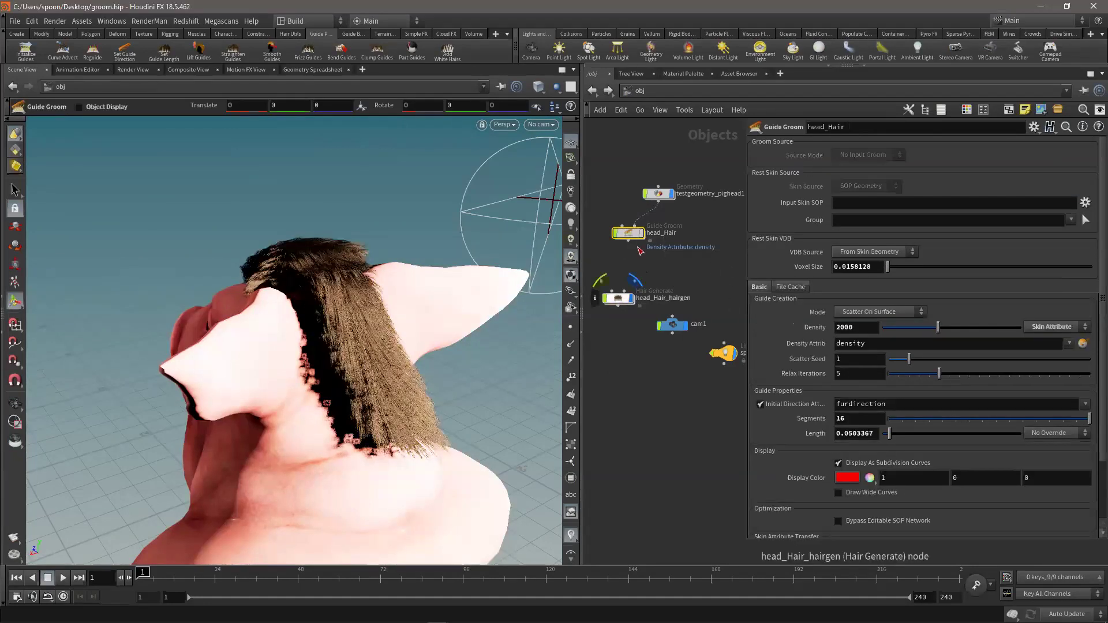
pyautogui.click(631, 299)
pyautogui.click(642, 233)
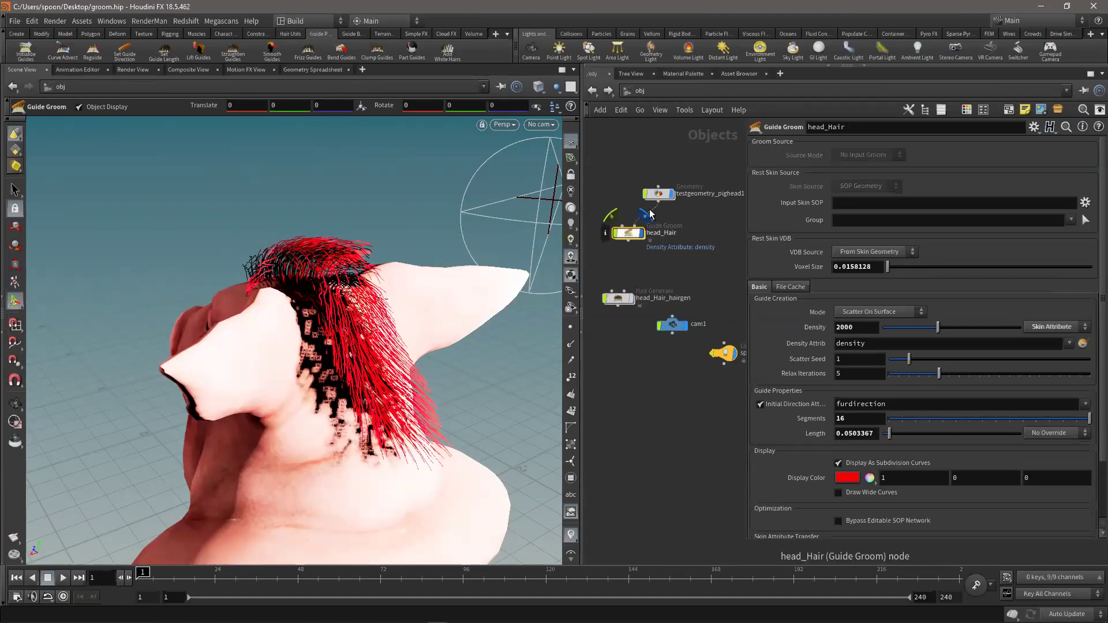
# - Add a guide simulation to the head_Hair guide groom with Simulate Guides and offset its node in the network
pyautogui.click(290, 34)
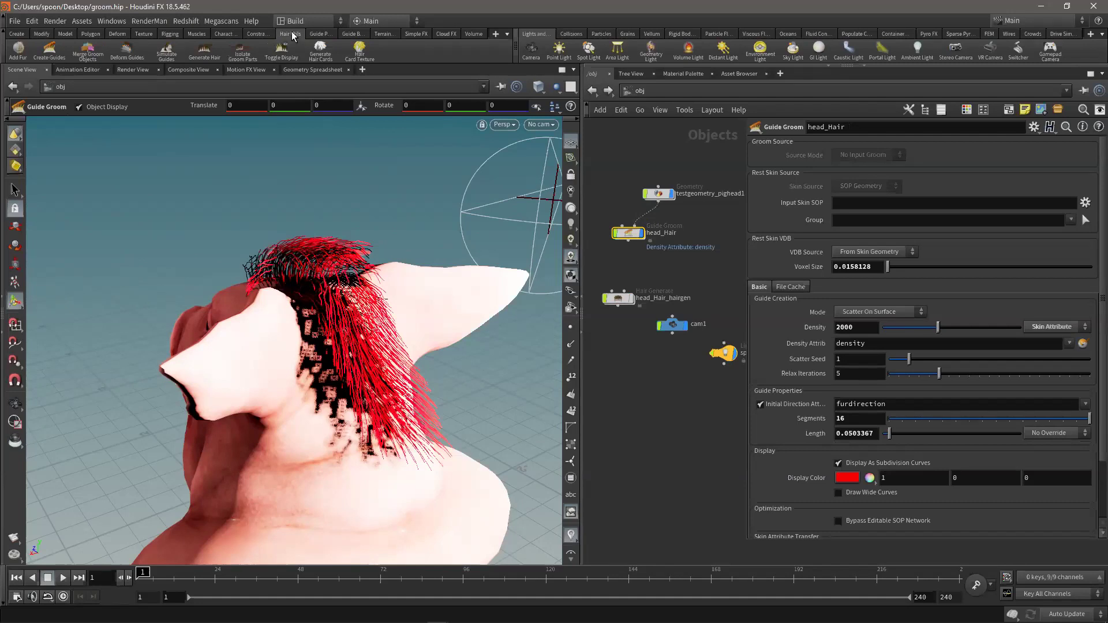
pyautogui.click(167, 55)
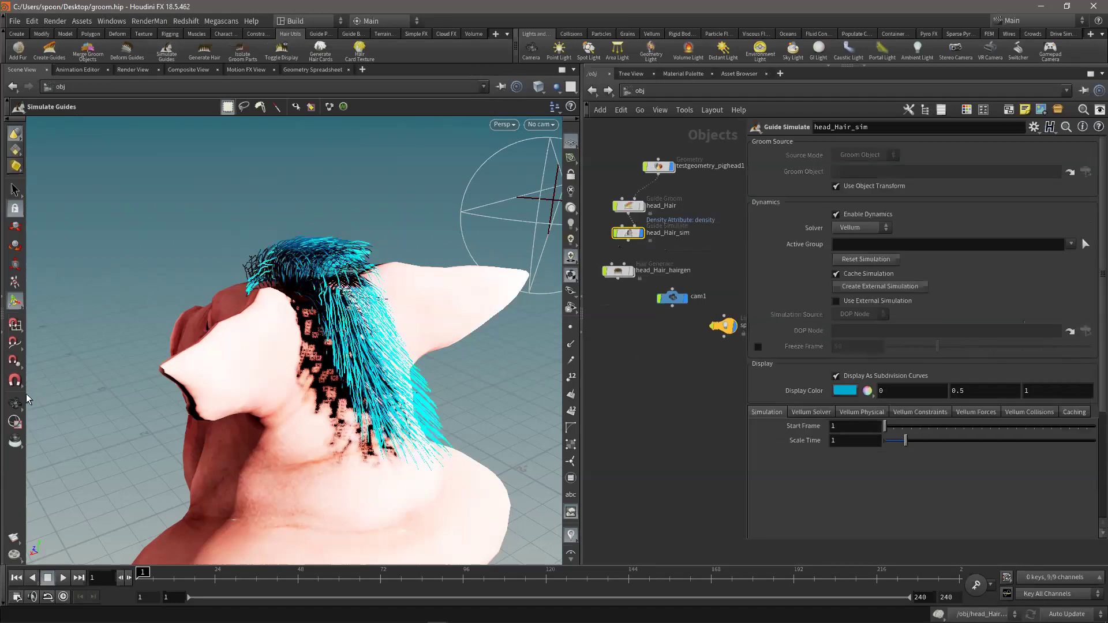
pyautogui.click(15, 404)
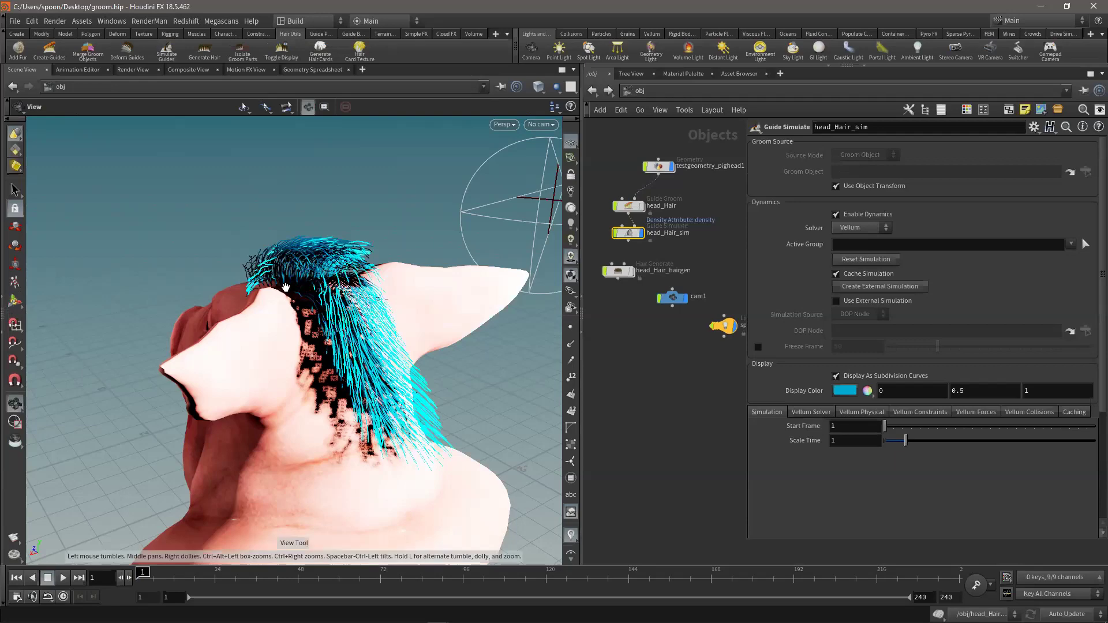
pyautogui.moveTo(297, 295); pyautogui.dragTo(355, 324)
pyautogui.moveTo(628, 233); pyautogui.dragTo(614, 240)
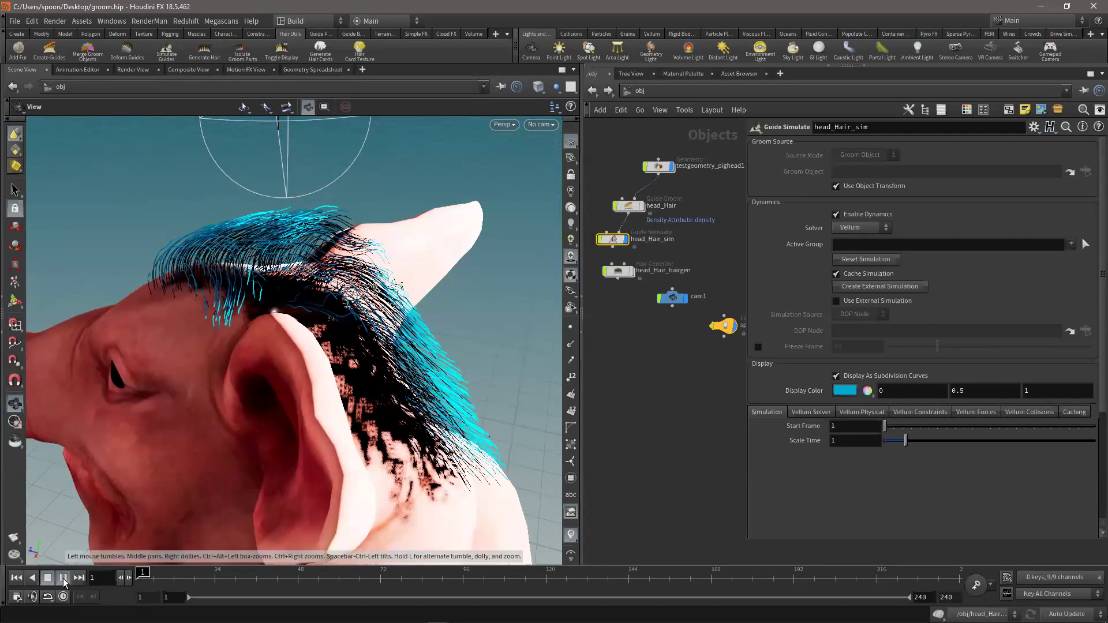
# - Play and scrub the guide simulation to examine how the hair falls, and return to frame 1
pyautogui.click(63, 578)
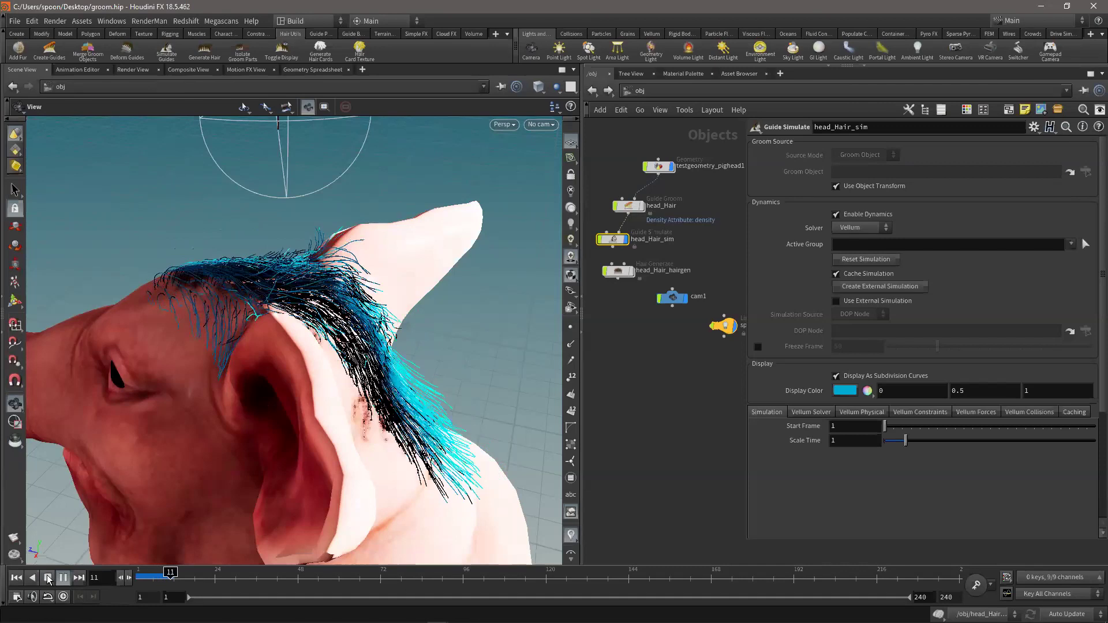
pyautogui.click(48, 579)
pyautogui.moveTo(283, 353); pyautogui.dragTo(424, 392)
pyautogui.moveTo(190, 576); pyautogui.dragTo(110, 578)
pyautogui.moveTo(194, 581); pyautogui.dragTo(122, 580)
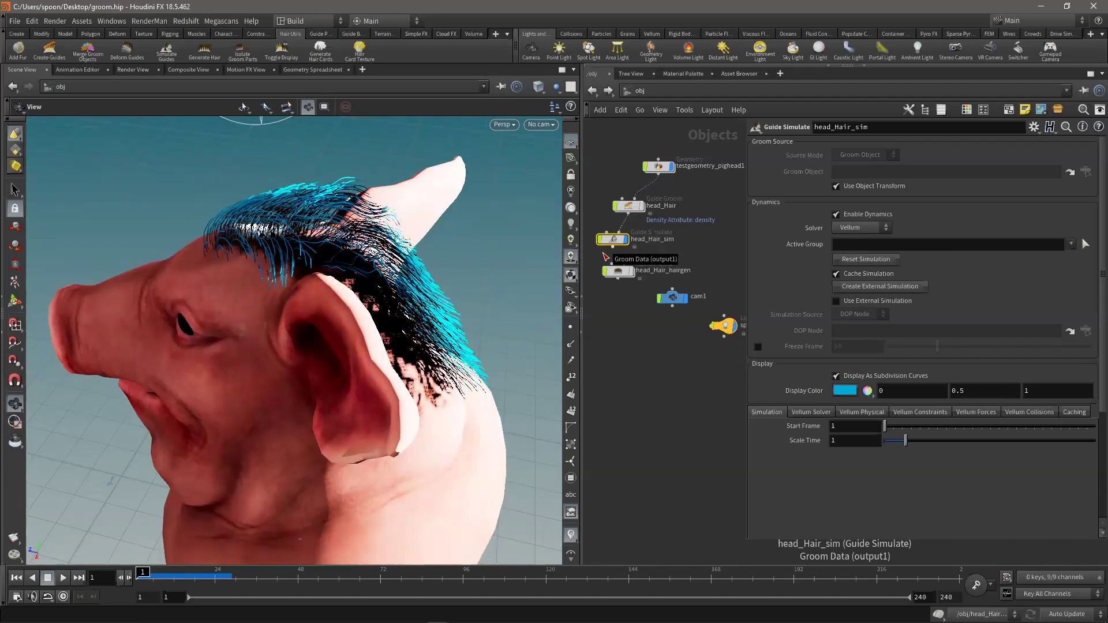
pyautogui.moveTo(275, 264); pyautogui.dragTo(295, 300)
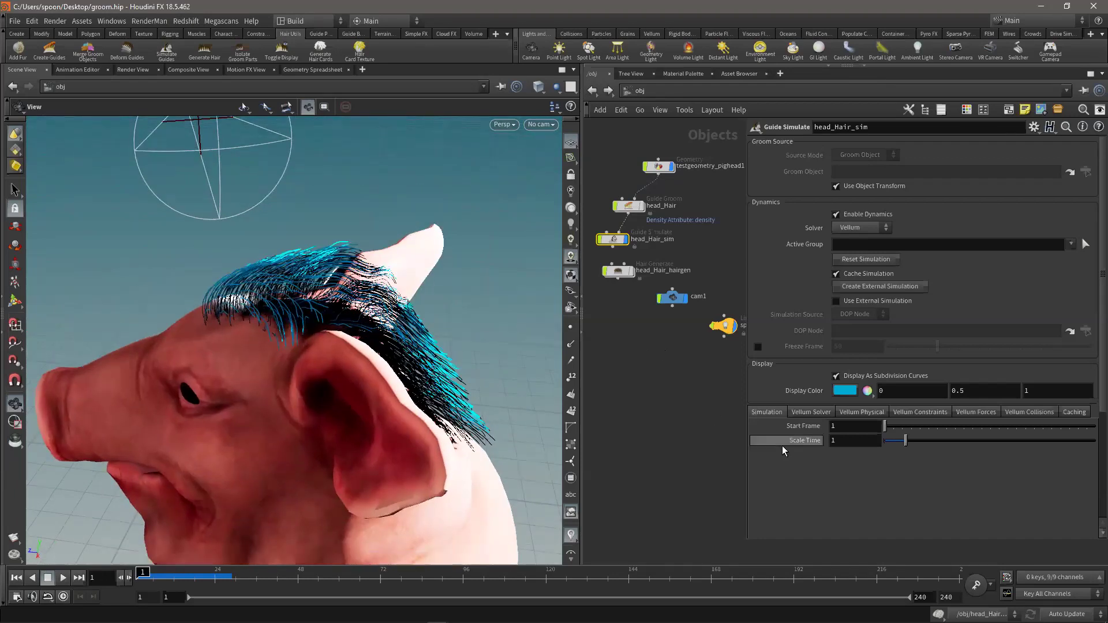
# - Try 3 Substeps in the Vellum Solver settings of head_Hair_sim, play the simulation, and return to frame 1
pyautogui.click(806, 412)
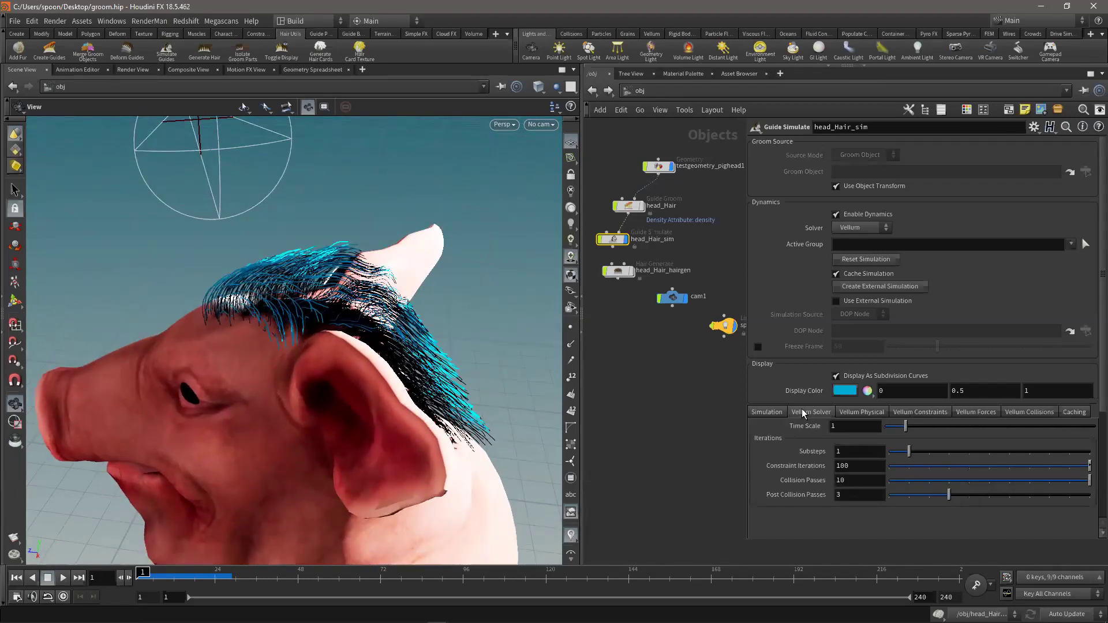
pyautogui.click(849, 449)
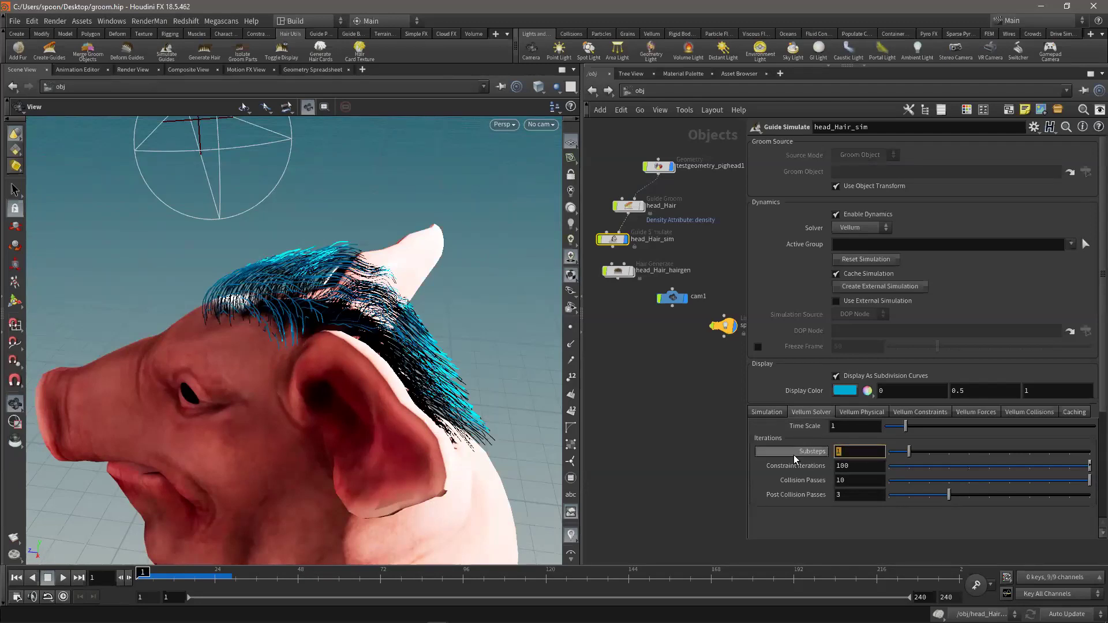
pyautogui.write('3')
pyautogui.press('Return')
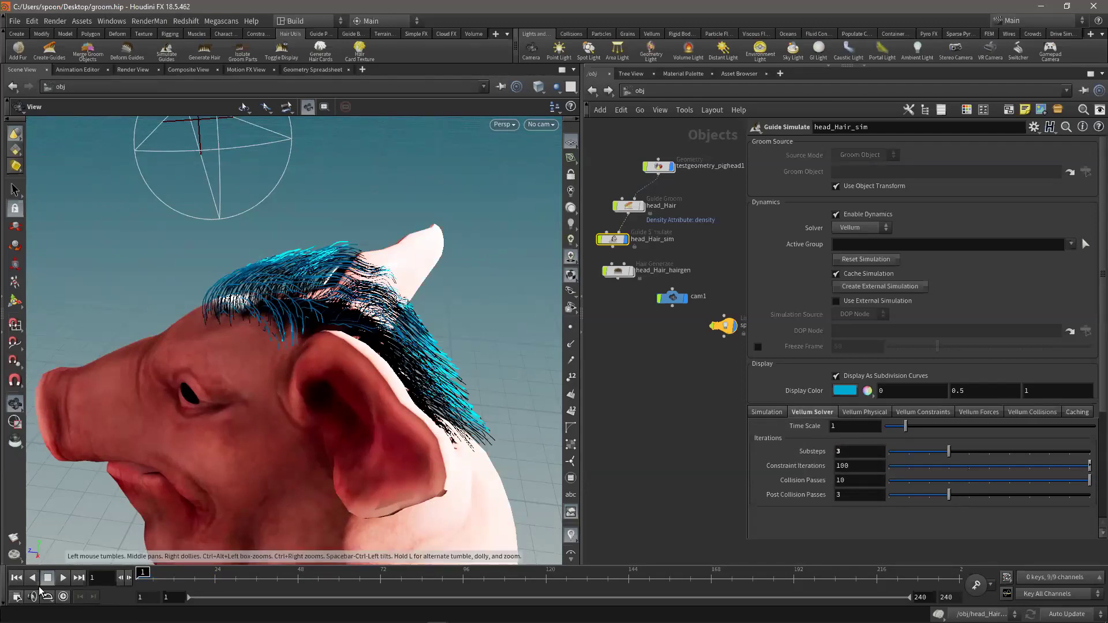
pyautogui.click(62, 578)
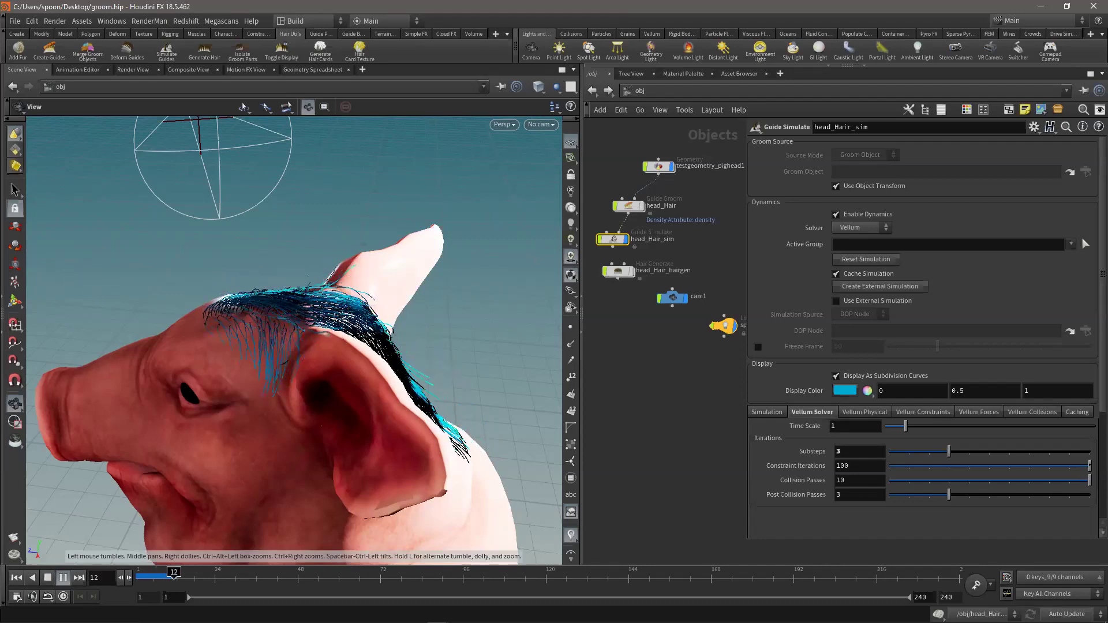
pyautogui.click(67, 581)
pyautogui.click(144, 580)
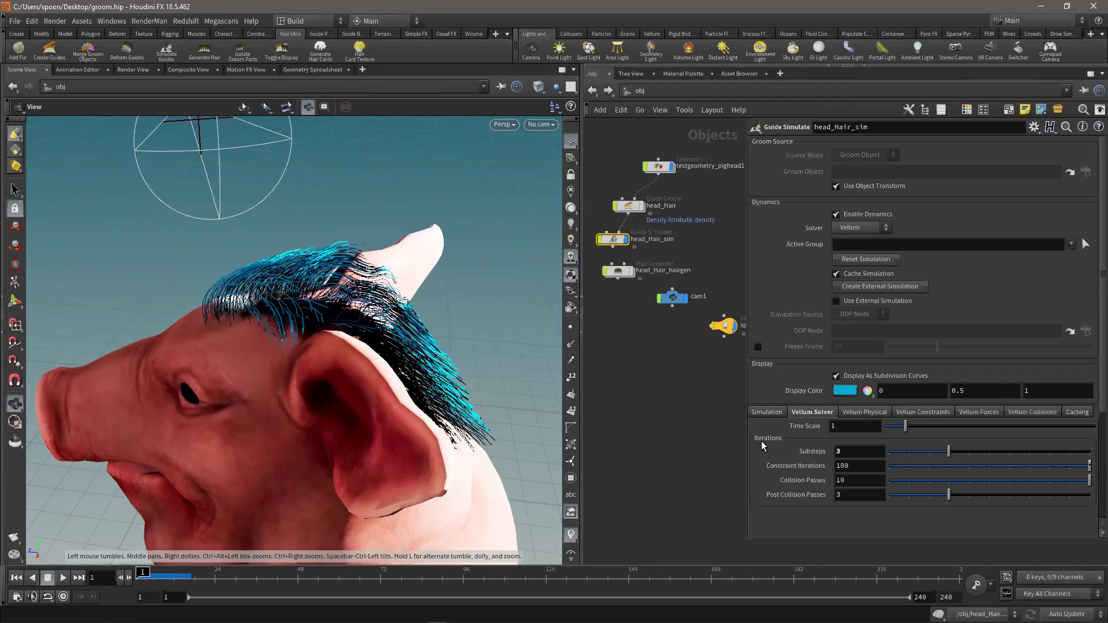
# - Set the Vellum Solver Substeps of head_Hair_sim back to 1
pyautogui.moveTo(850, 454); pyautogui.dragTo(808, 463)
pyautogui.write('1')
pyautogui.press('Return')
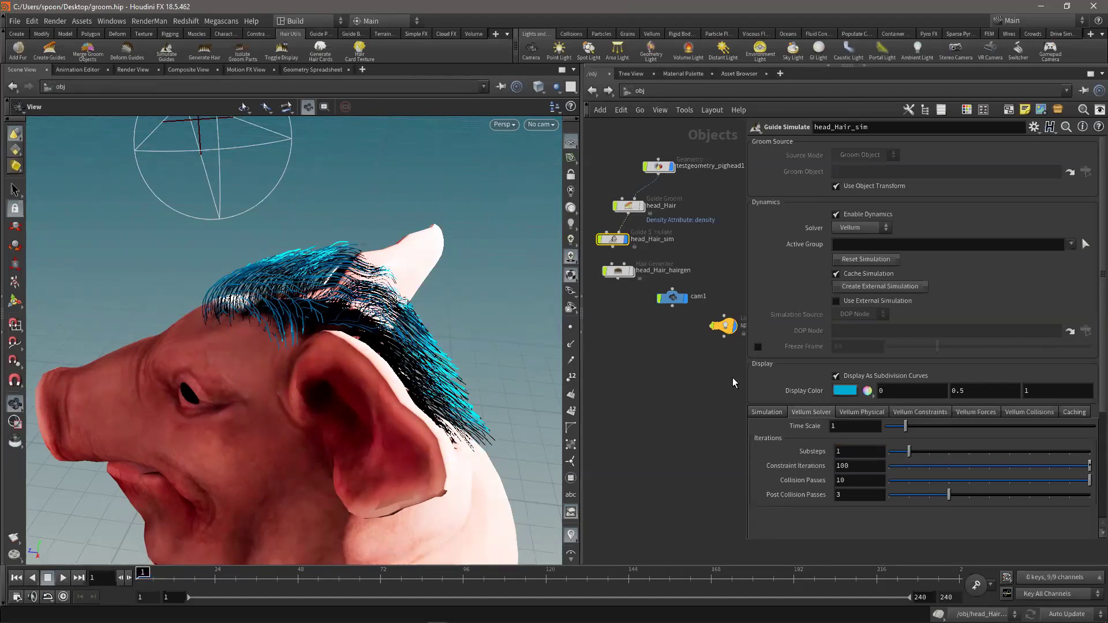
# - Set the Bend Stiffness to 10000 in the Vellum Constraints settings of head_Hair_sim
pyautogui.click(946, 413)
pyautogui.scroll(-5, 846, 472)
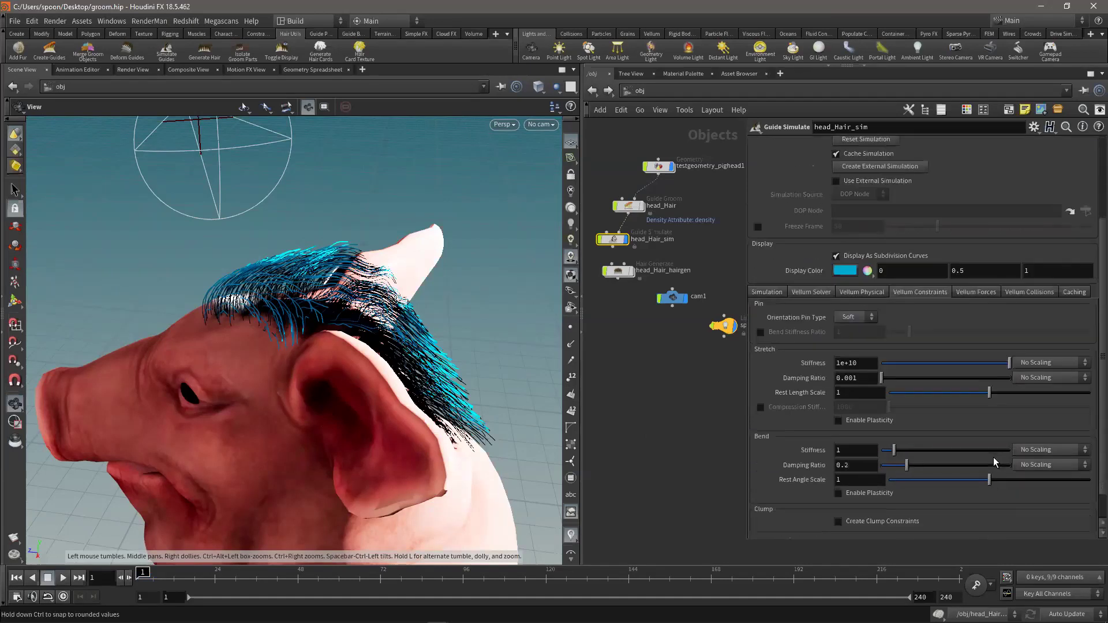
pyautogui.moveTo(242, 297); pyautogui.dragTo(314, 291, button='right')
pyautogui.moveTo(314, 290); pyautogui.dragTo(267, 321)
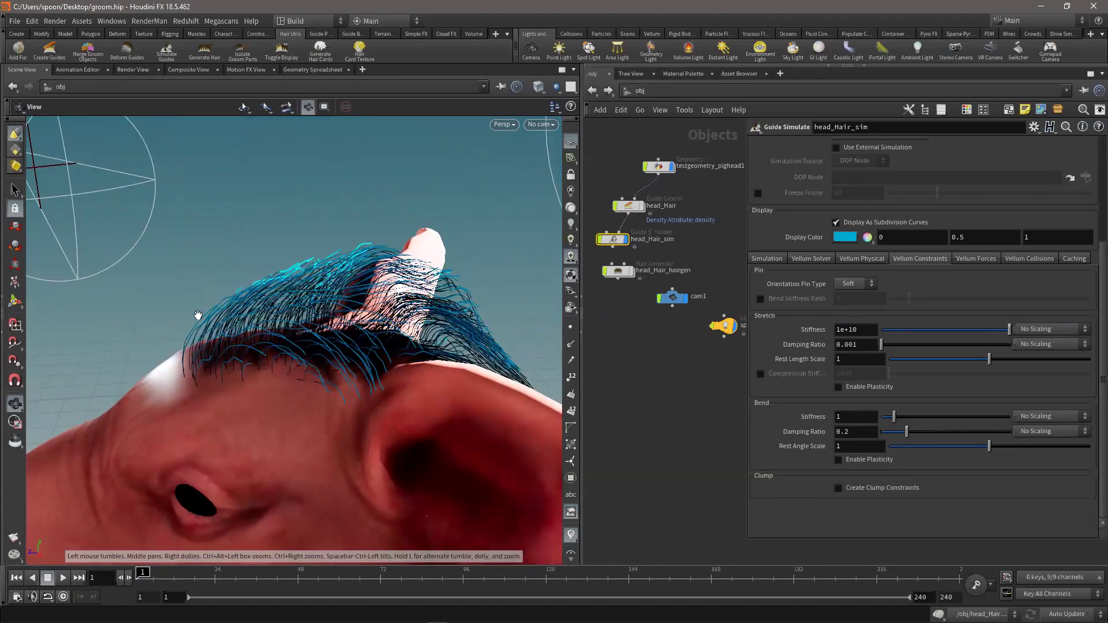
pyautogui.moveTo(272, 301); pyautogui.dragTo(240, 319)
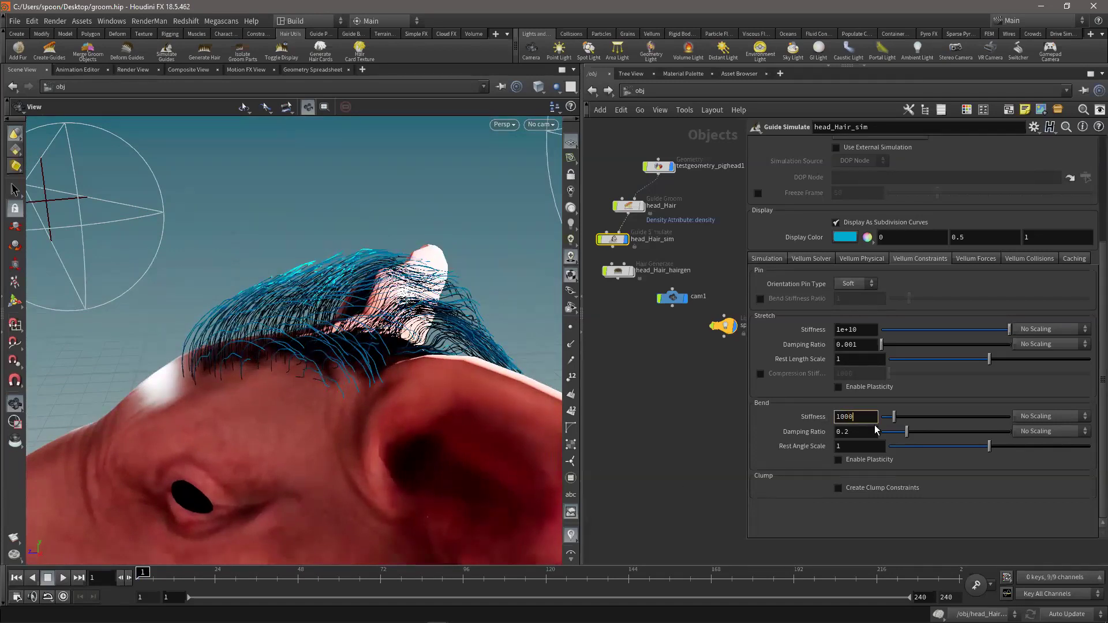
pyautogui.press('Return')
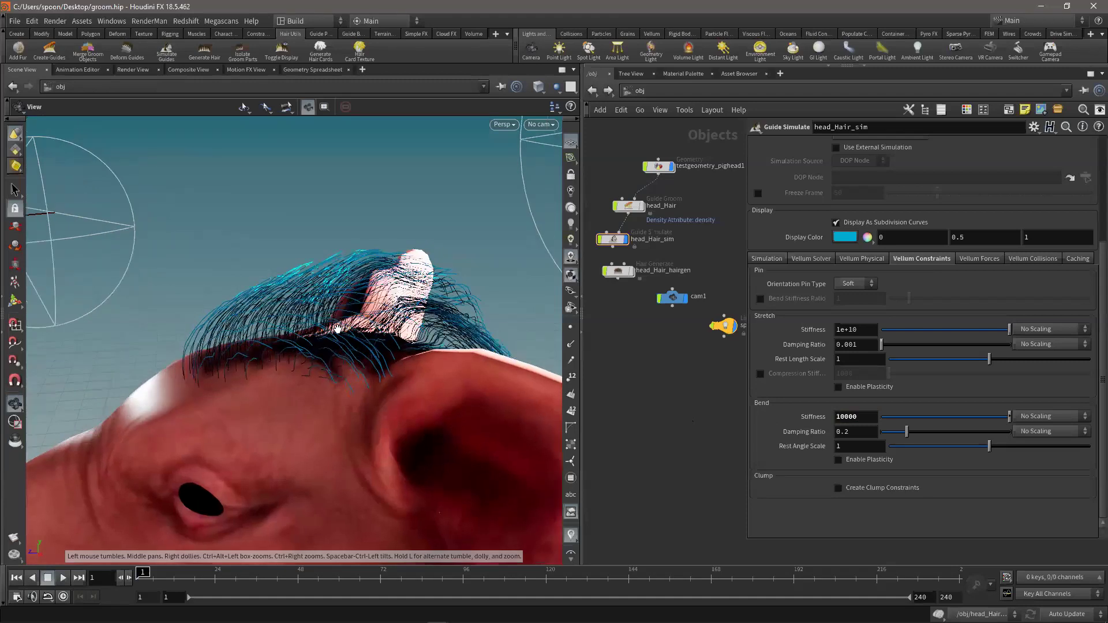
# - Play the guide simulation to check the hair's movement with the new bend stiffness, and return to frame 1
pyautogui.moveTo(357, 352); pyautogui.dragTo(368, 357)
pyautogui.press('Up')
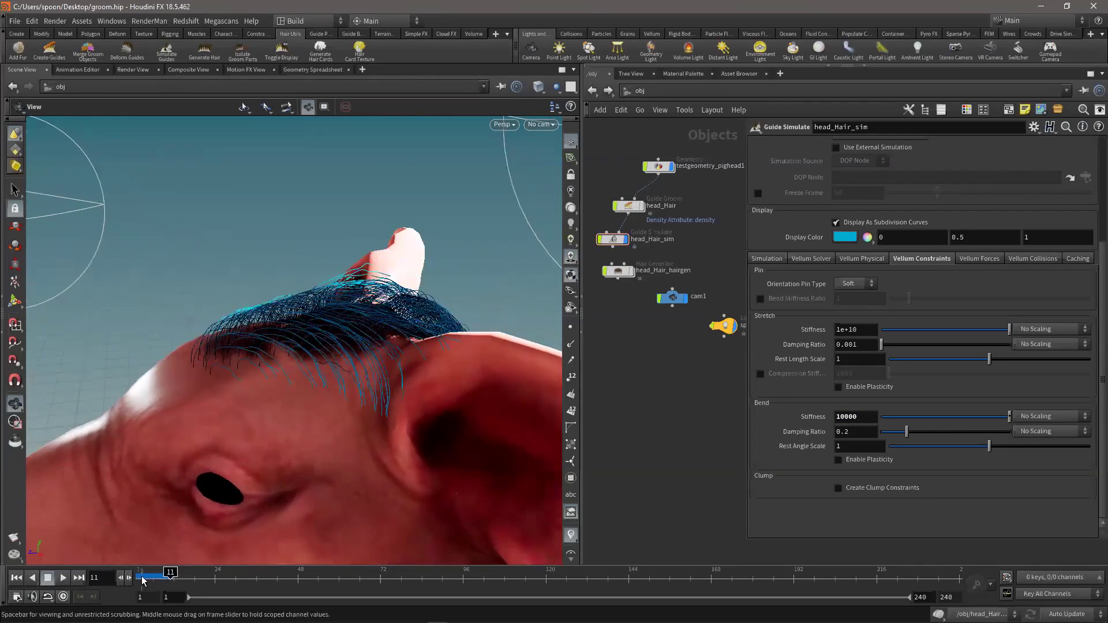
pyautogui.click(142, 579)
# - Set the Vellum Solver Substeps of head_Hair_sim to 3
pyautogui.click(811, 258)
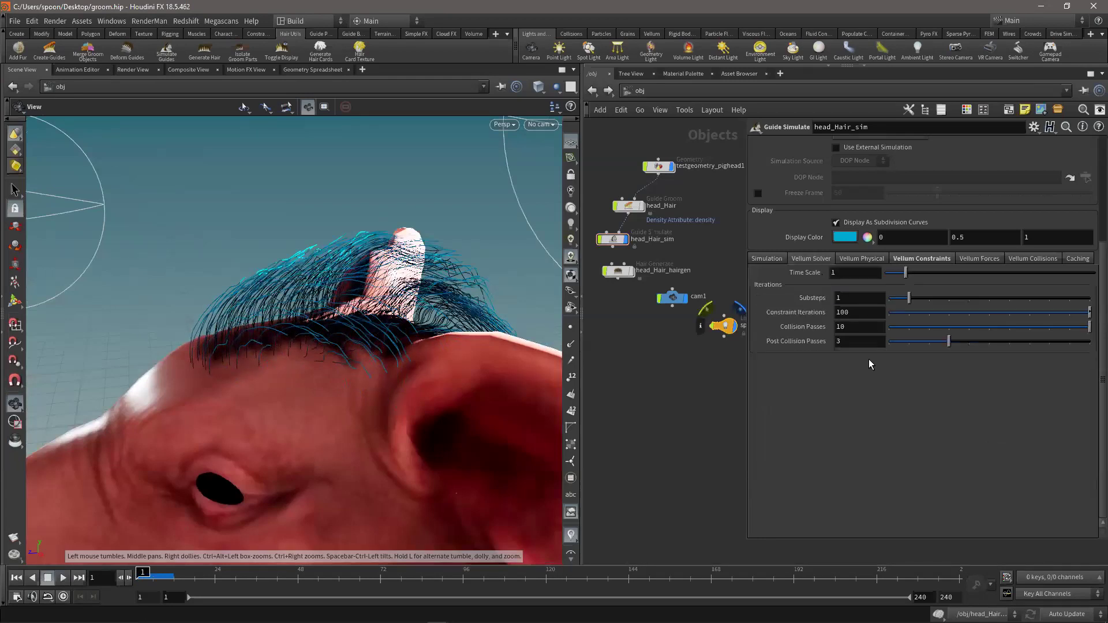
pyautogui.click(859, 300)
pyautogui.write('3')
pyautogui.press('Return')
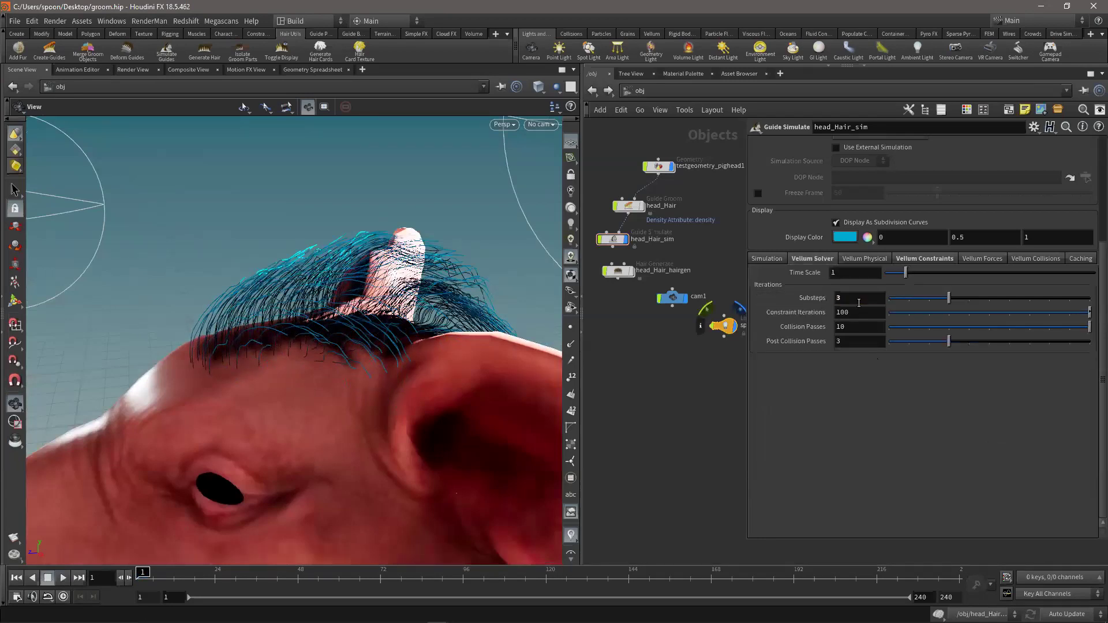
# - Check the guide simulation's playback, return to frame 1, and set the Vellum Solver Substeps of head_Hair_sim to 5
pyautogui.press('Up')
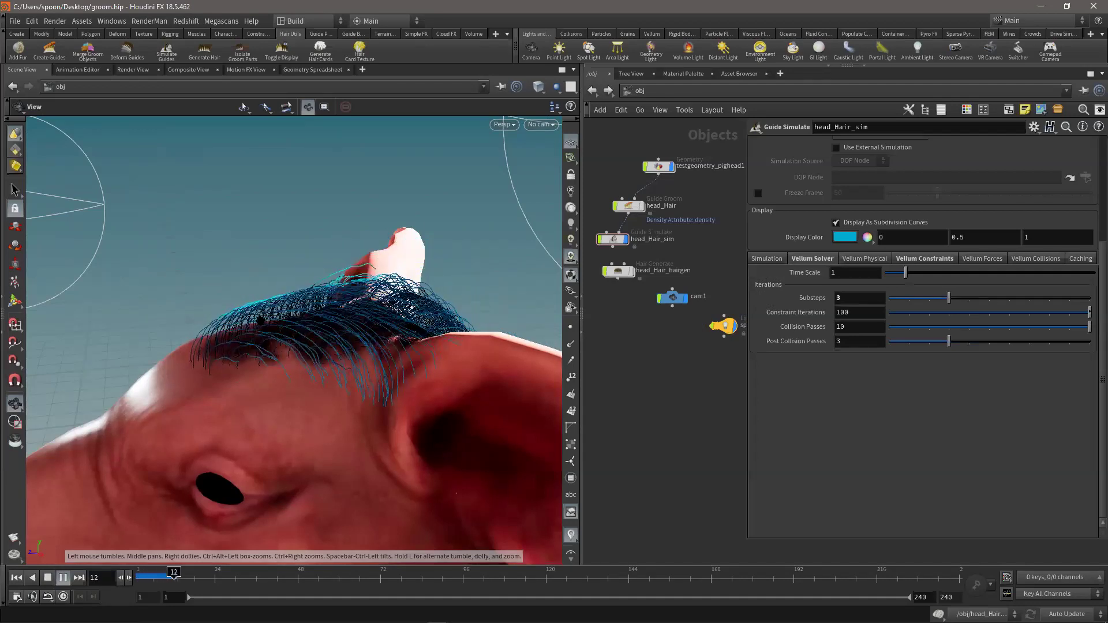
pyautogui.moveTo(168, 582); pyautogui.dragTo(57, 546)
pyautogui.moveTo(864, 303); pyautogui.dragTo(801, 298)
pyautogui.write('5')
pyautogui.press('Return')
# - Play the guide simulation to check the hair's movement with the new substeps, and return to frame 1
pyautogui.press('Up')
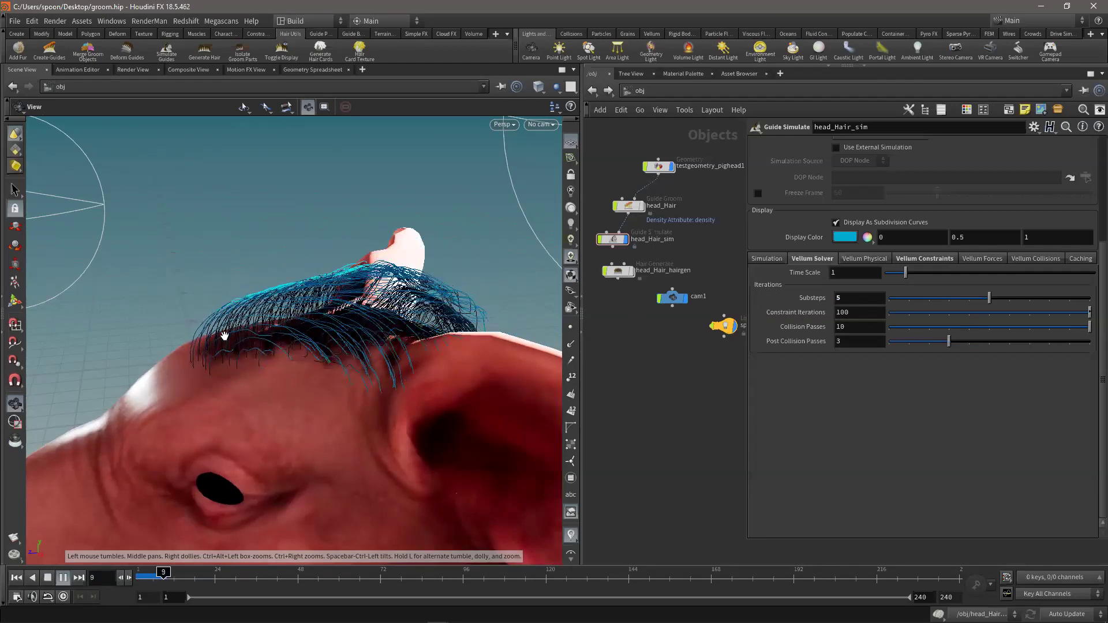
pyautogui.press('Up')
pyautogui.moveTo(265, 317); pyautogui.dragTo(257, 340)
pyautogui.moveTo(154, 575); pyautogui.dragTo(139, 576)
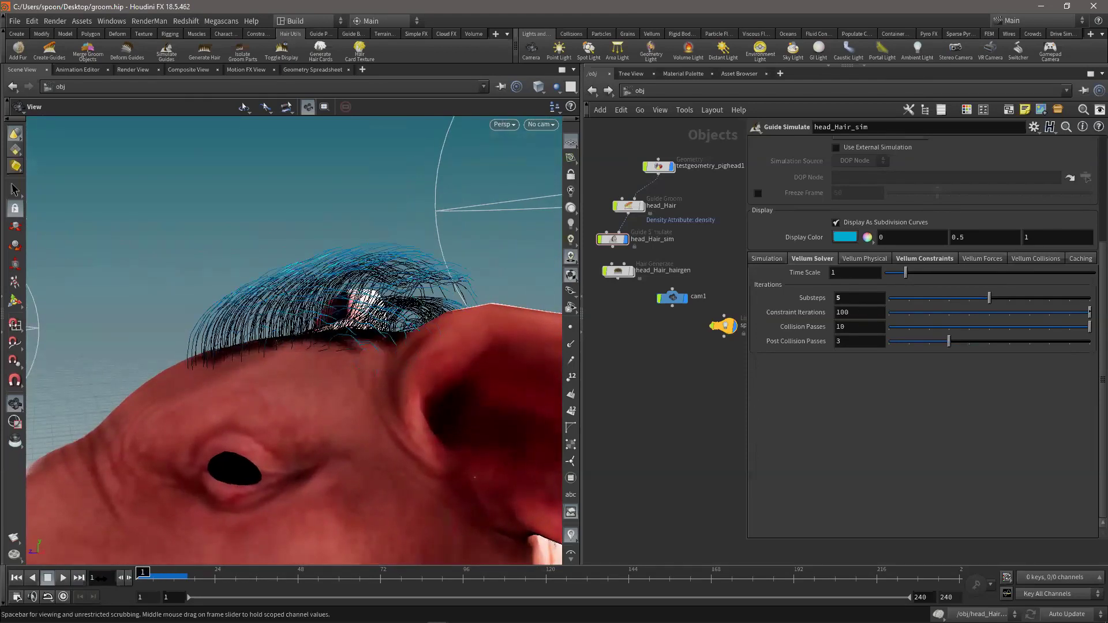
# - Set the Bend Stiffness of head_Hair_sim to 1000000 in the Vellum Constraints settings, test the playback, and return to frame 1
pyautogui.click(774, 258)
pyautogui.click(865, 258)
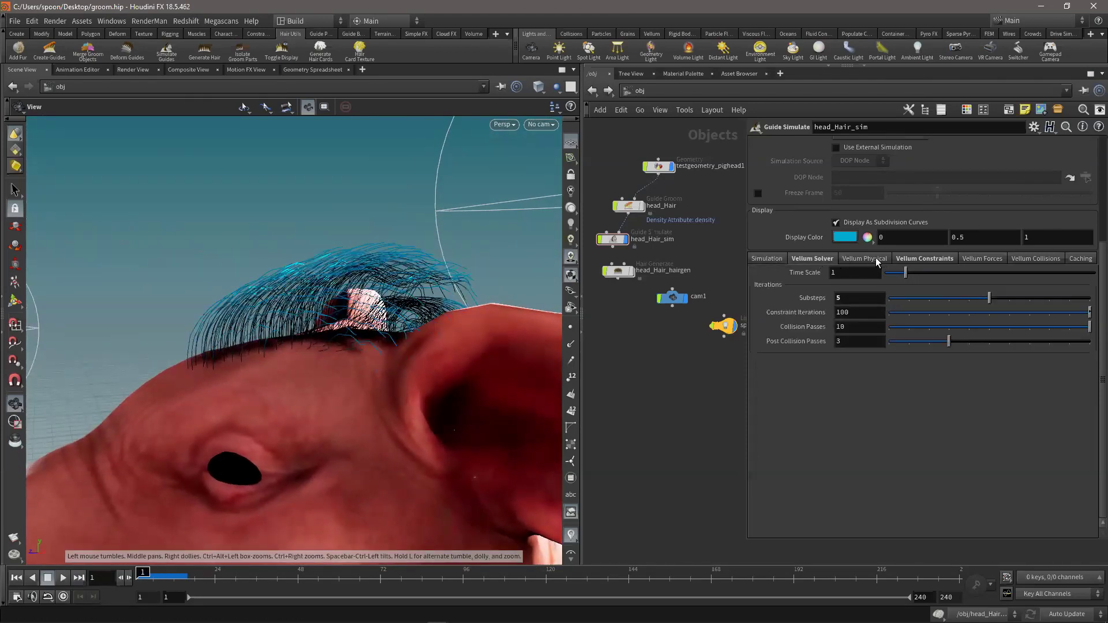
pyautogui.click(904, 259)
pyautogui.press('Return')
pyautogui.press('Up')
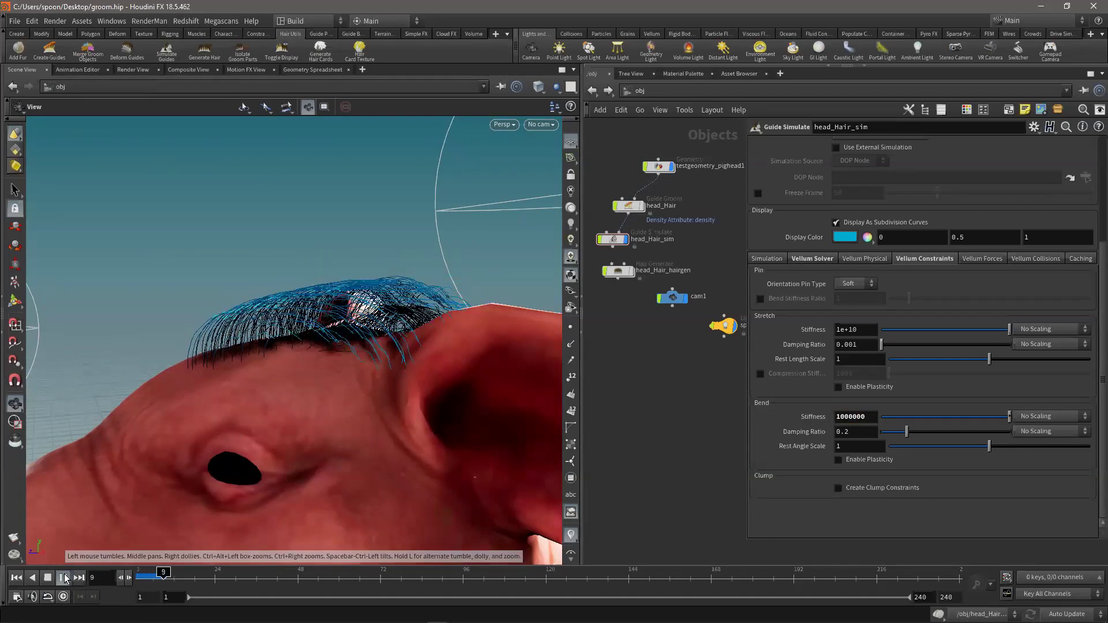
pyautogui.click(18, 578)
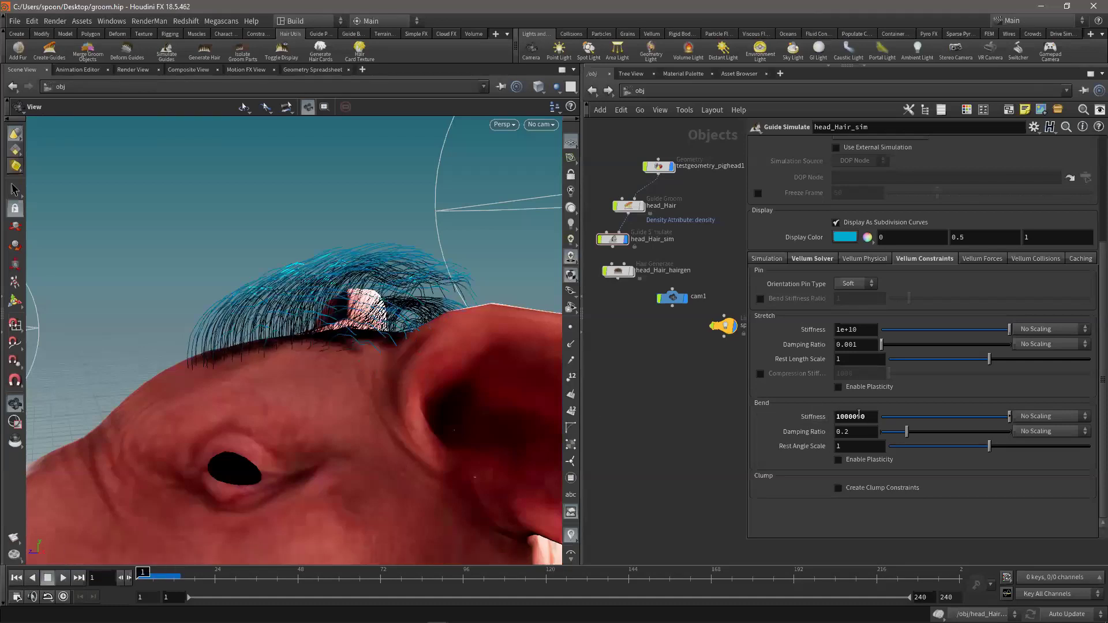
pyautogui.press('Return')
pyautogui.press('Up')
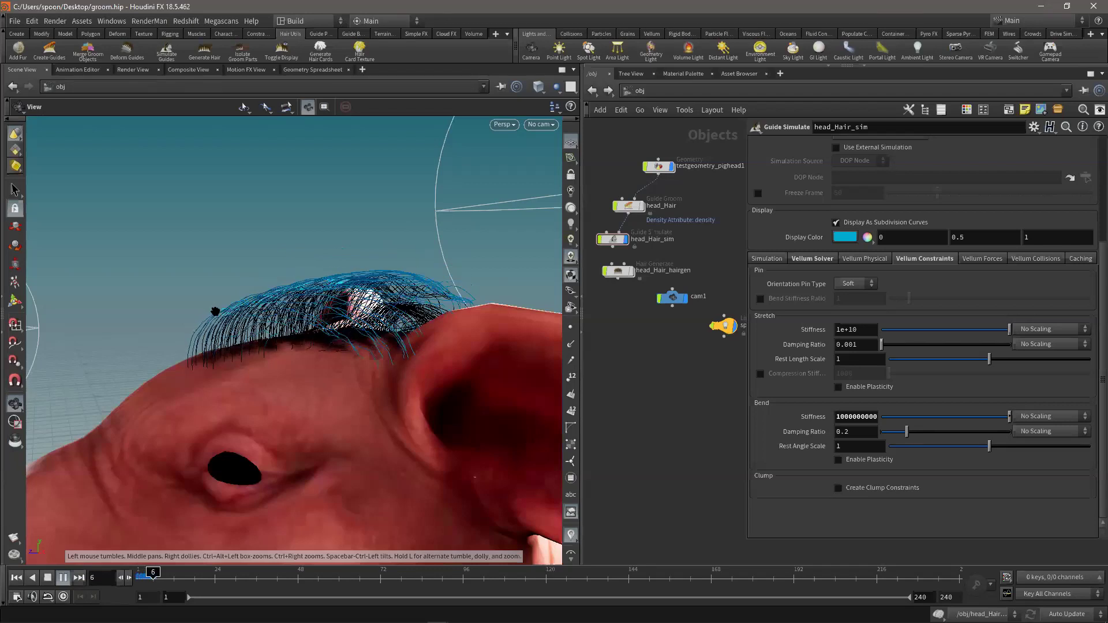
pyautogui.moveTo(227, 305); pyautogui.dragTo(426, 328)
pyautogui.press('Up')
pyautogui.press('Up')
pyautogui.press('Up')
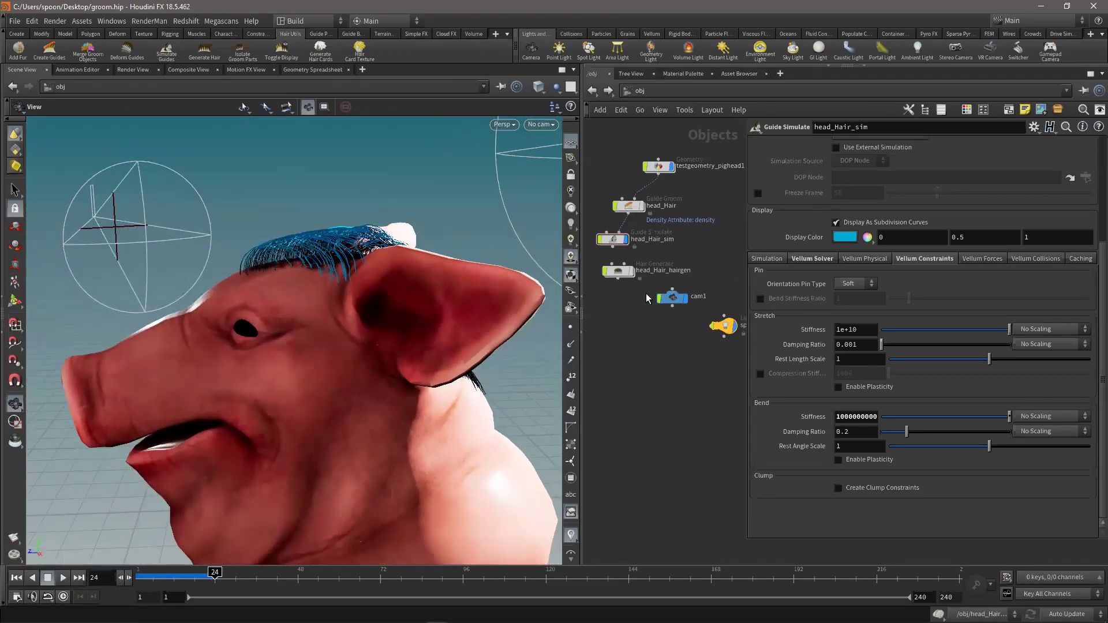
# - Place the head_Hair_hairgen node lower in the network, enable Freeze Frame at 50 on head_Hair_sim, and return to frame 1
pyautogui.moveTo(619, 271); pyautogui.dragTo(617, 309)
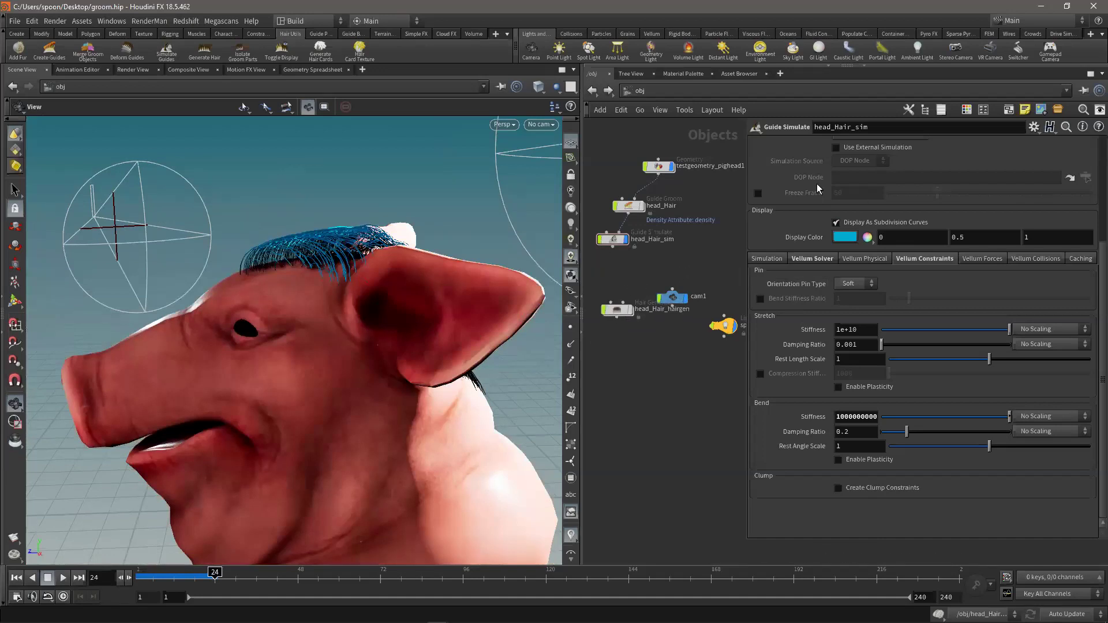
pyautogui.click(758, 194)
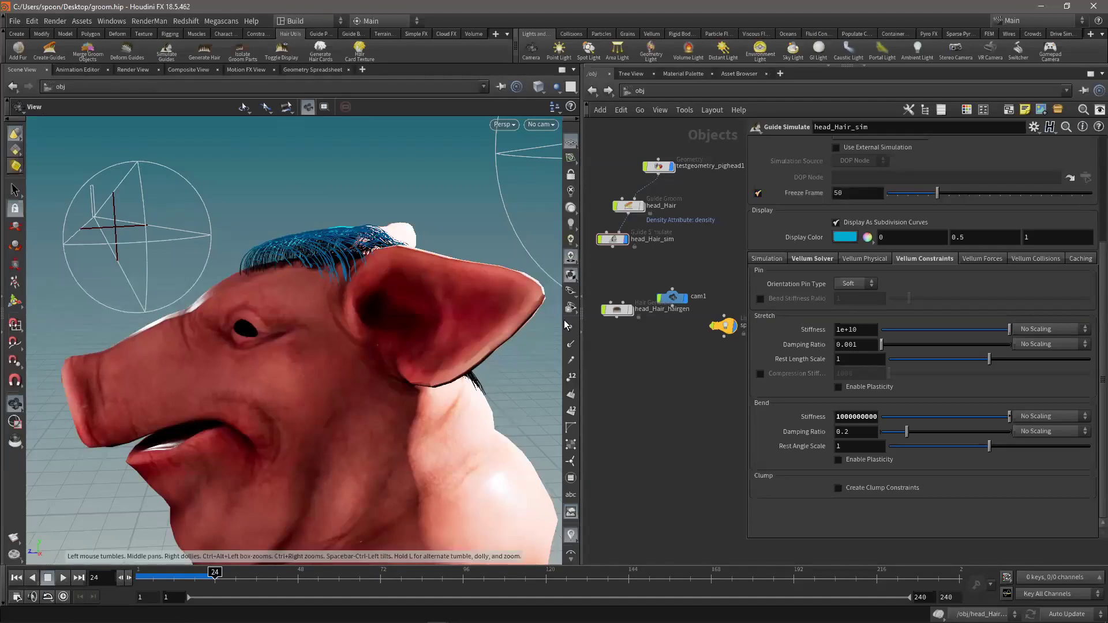
pyautogui.moveTo(271, 233); pyautogui.dragTo(326, 249)
pyautogui.moveTo(223, 573); pyautogui.dragTo(72, 569)
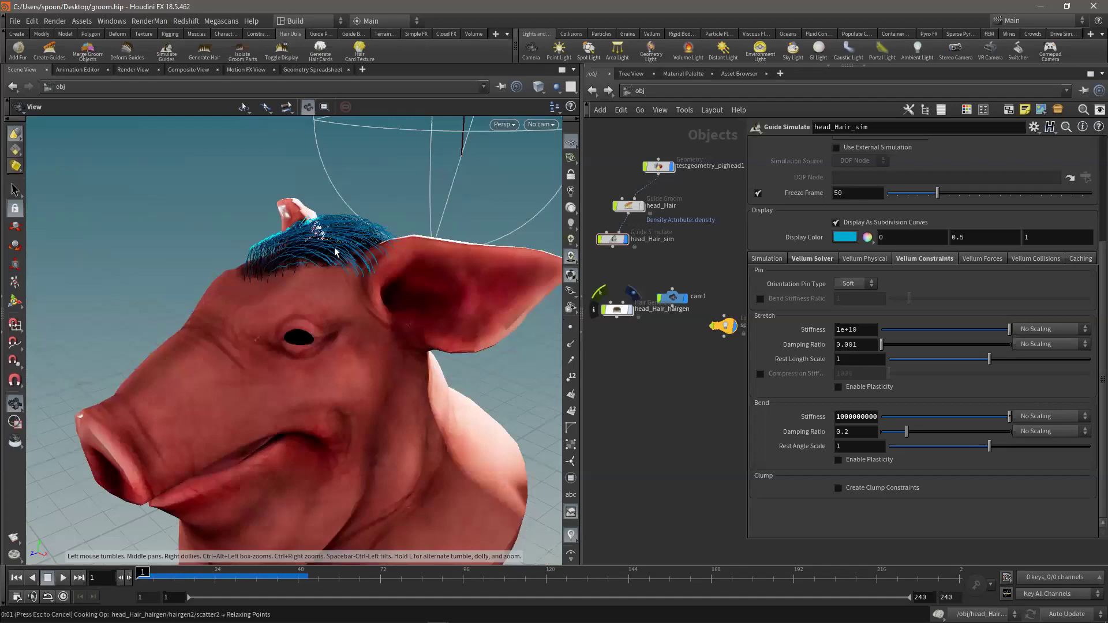
# - Display the generated hair of head_Hair_hairgen on the simulated guides and look at the head through cam1
pyautogui.click(615, 312)
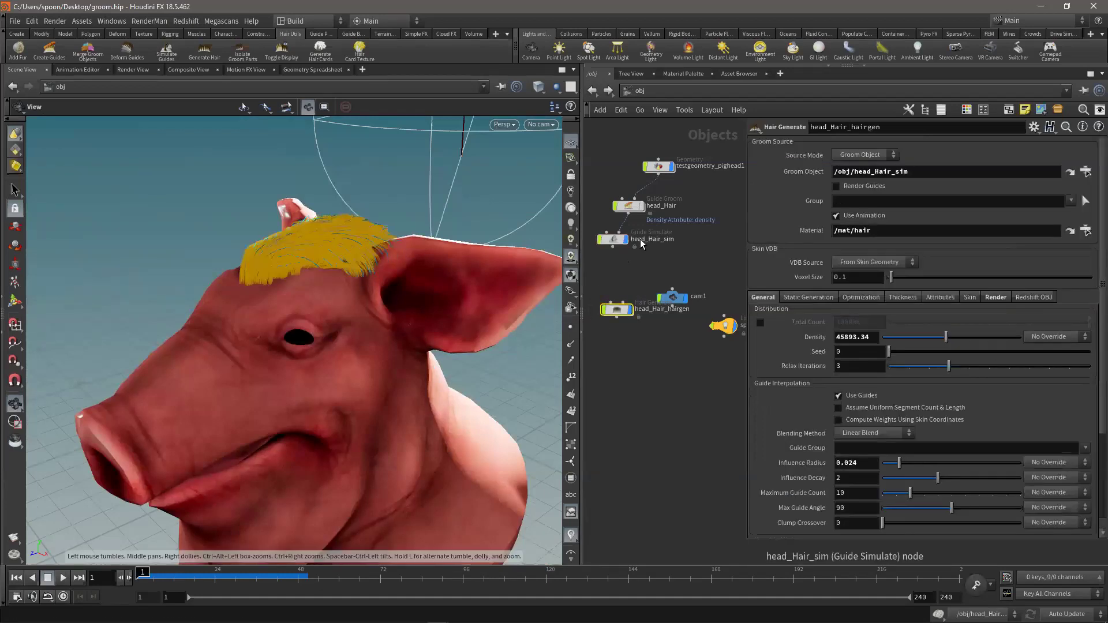
pyautogui.moveTo(260, 250)
pyautogui.mouseDown()
pyautogui.moveTo(384, 272)
pyautogui.moveTo(481, 242)
pyautogui.moveTo(540, 257)
pyautogui.moveTo(265, 247)
pyautogui.mouseUp()
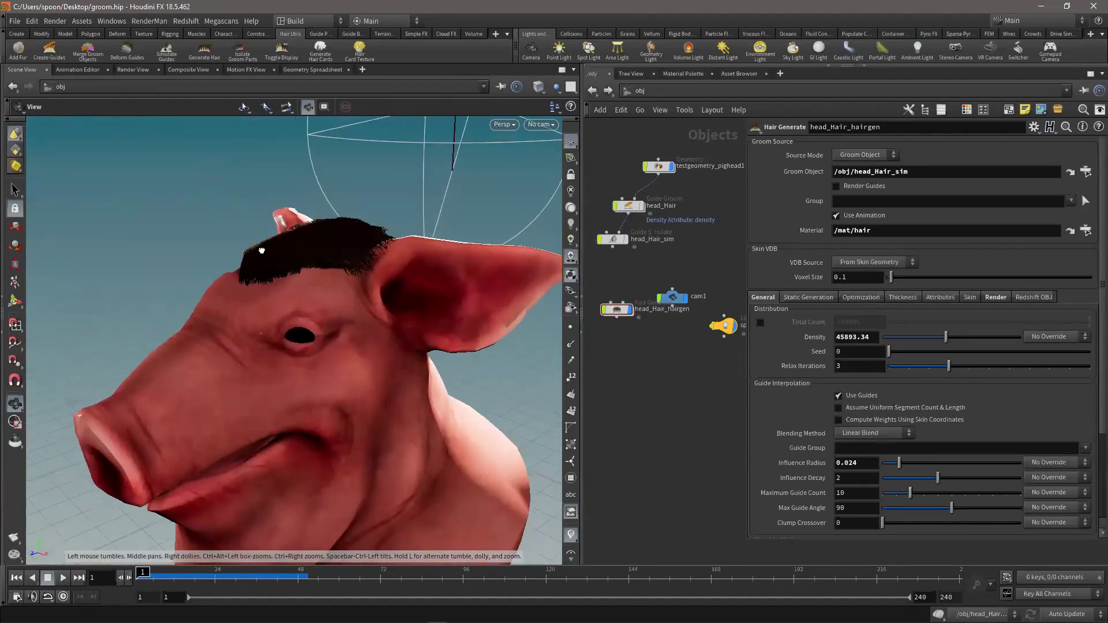
pyautogui.click(541, 124)
pyautogui.click(553, 179)
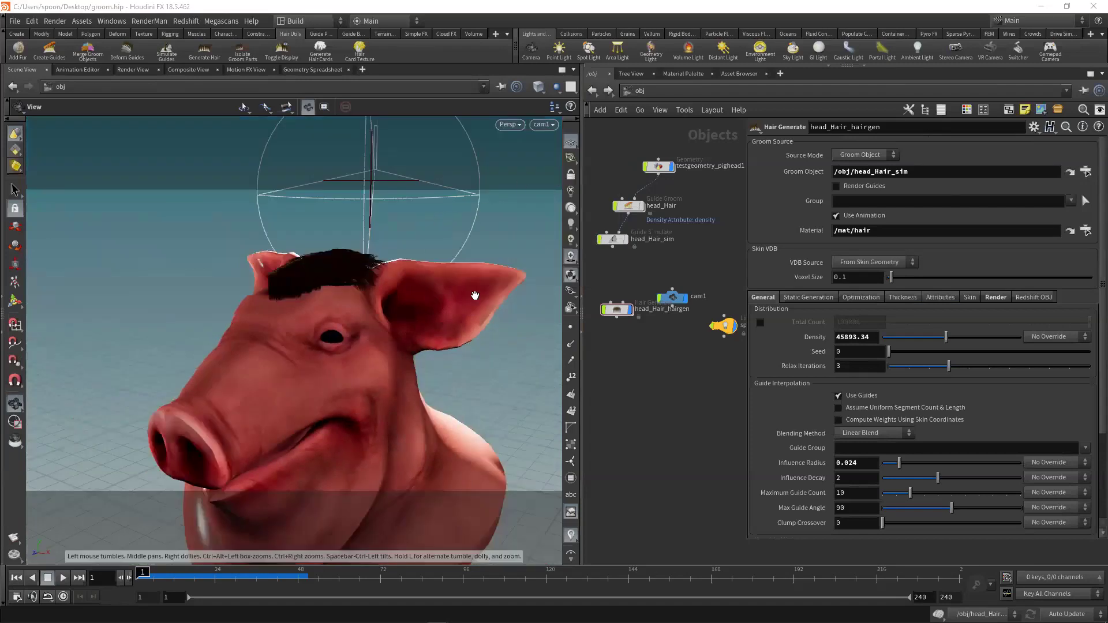
# - Store a snapshot of the existing hair render, and render the simulated hair with mantra1 in the Render View
pyautogui.click(605, 244)
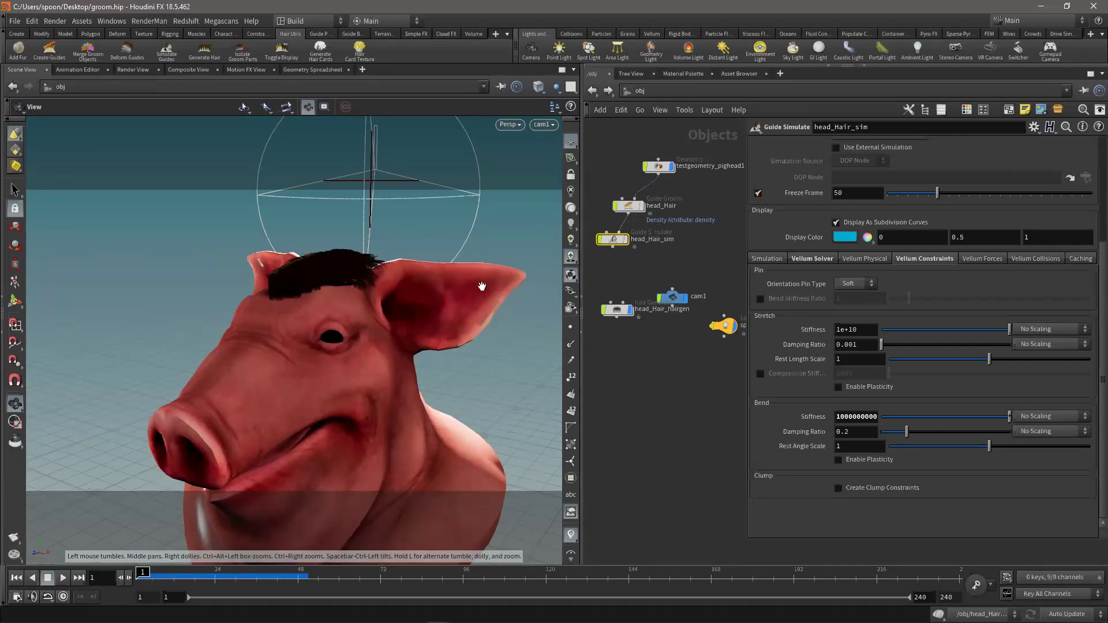
pyautogui.click(133, 69)
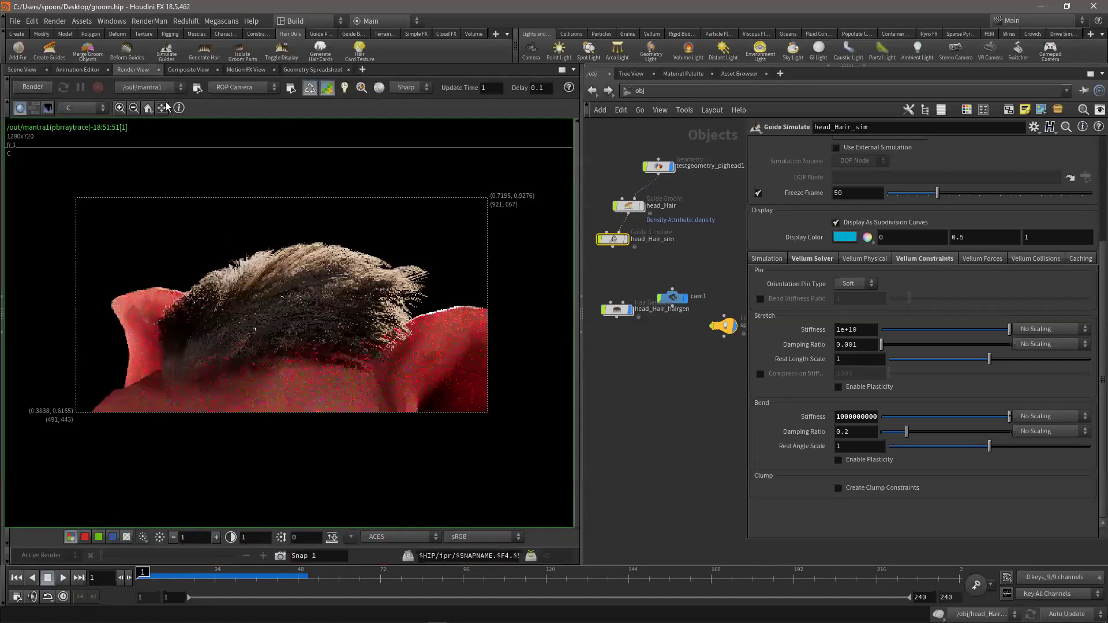
pyautogui.click(281, 555)
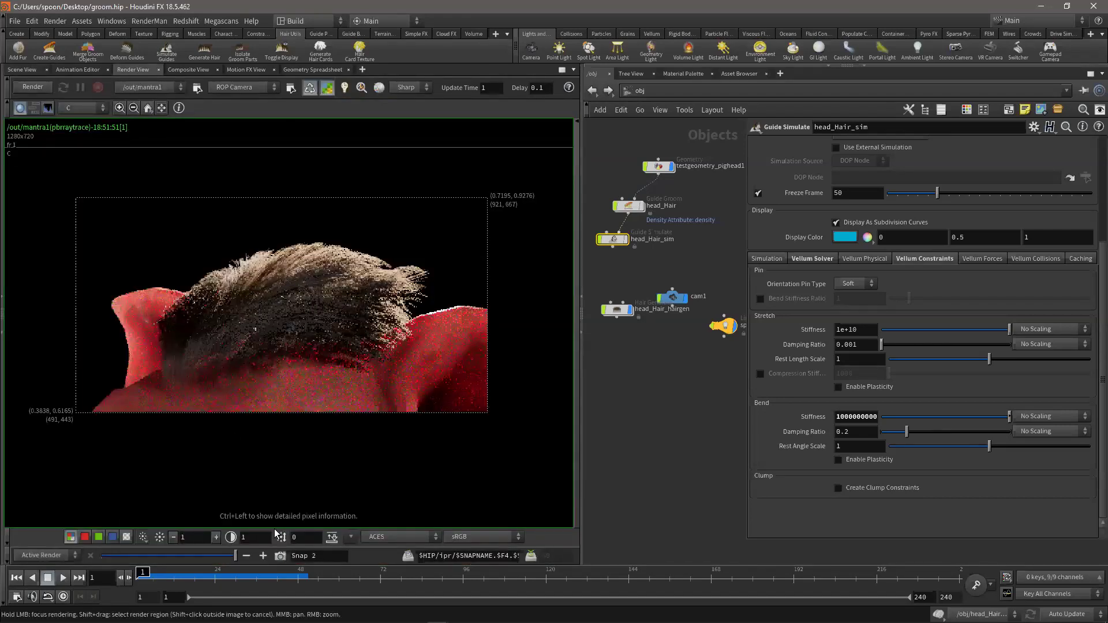
pyautogui.click(33, 87)
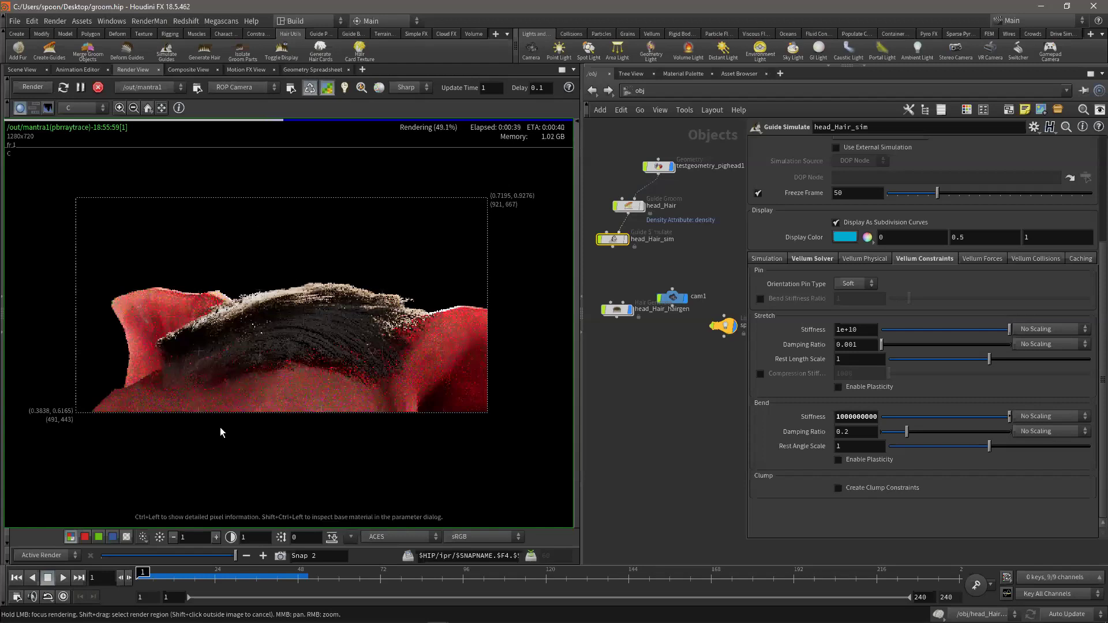
# - Compare the simulated hair render with Snap 1, switching between the snapshot and the active render
pyautogui.moveTo(227, 545); pyautogui.dragTo(71, 536)
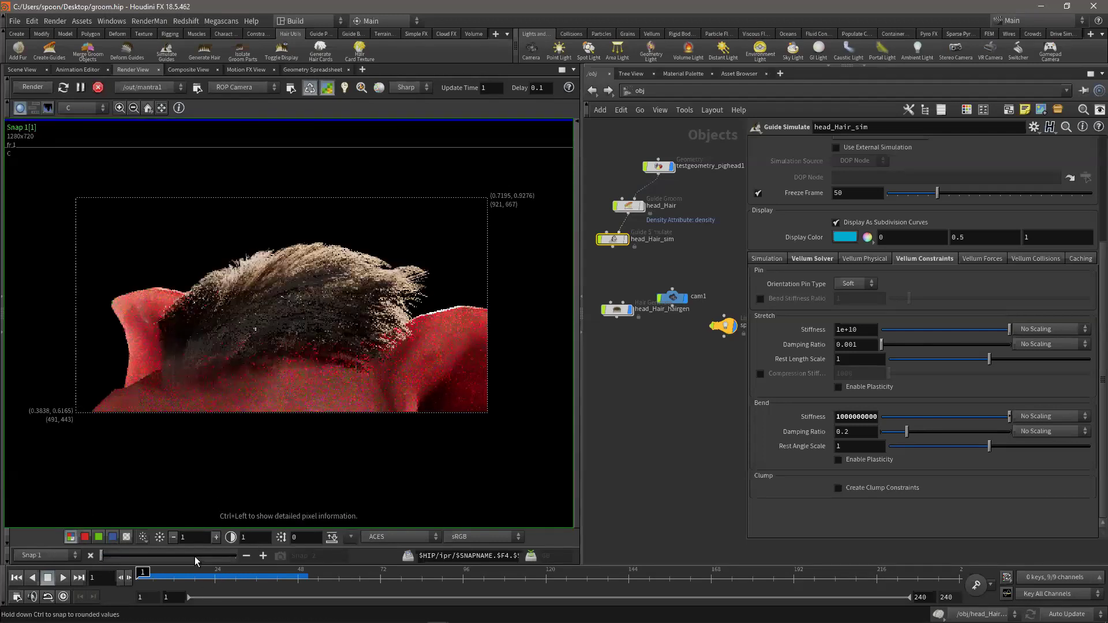
pyautogui.click(196, 557)
pyautogui.scroll(-10, 334, 300)
pyautogui.scroll(3, 309, 313)
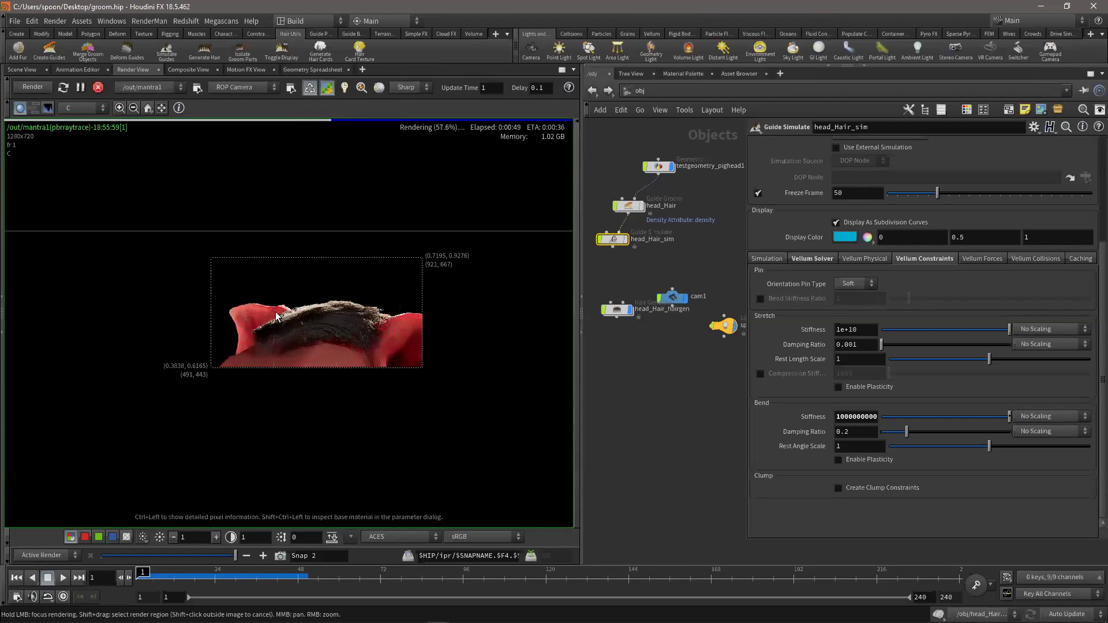
pyautogui.click(106, 555)
pyautogui.moveTo(133, 548); pyautogui.dragTo(103, 538)
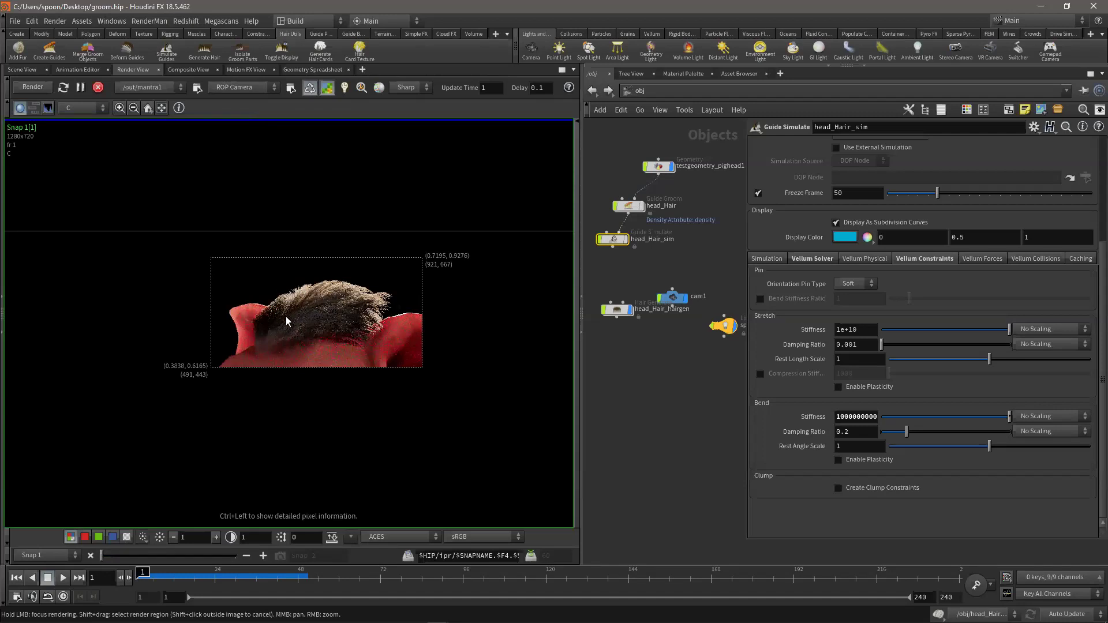
# - Return to the active render and clear the render region to render the pig head's full frame
pyautogui.scroll(-4, 279, 322)
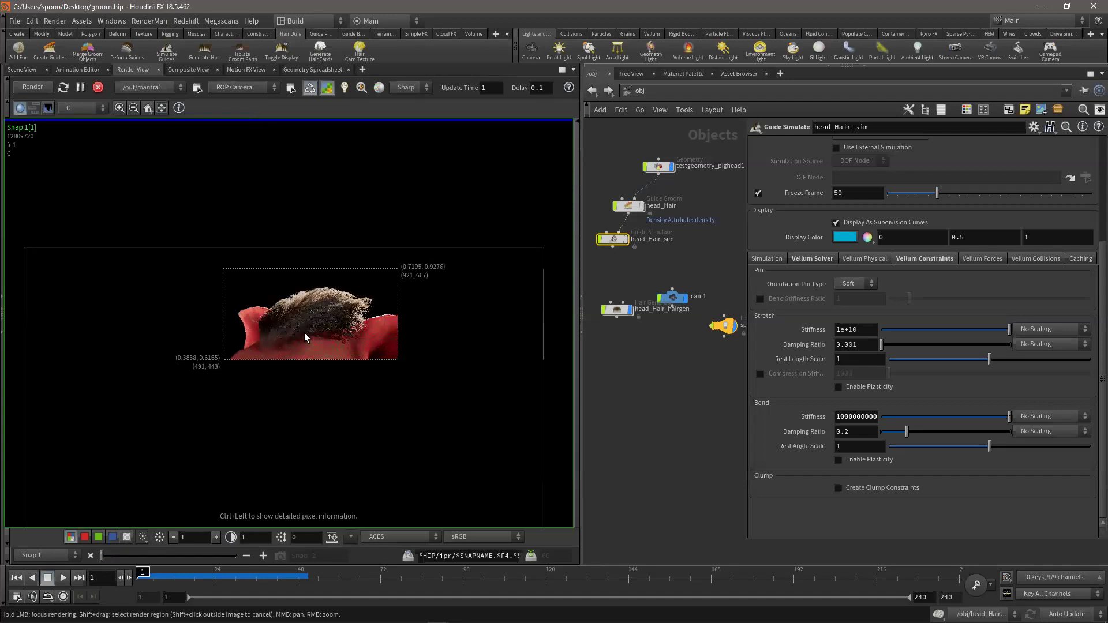
pyautogui.click(235, 557)
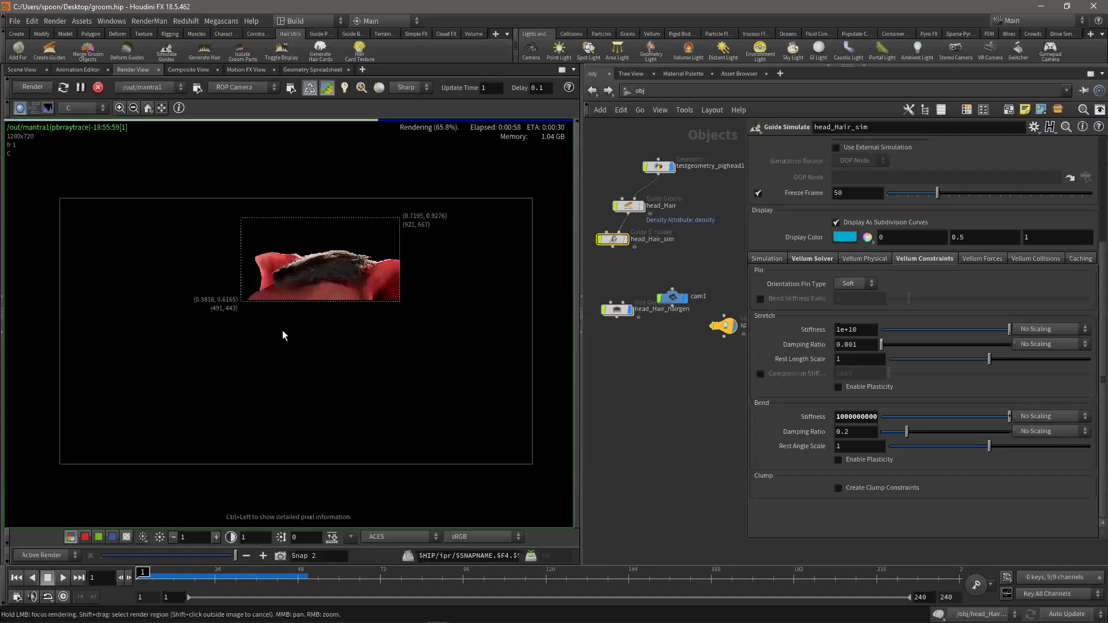
pyautogui.keyDown('shift'); pyautogui.click(42, 181); pyautogui.keyUp('shift')
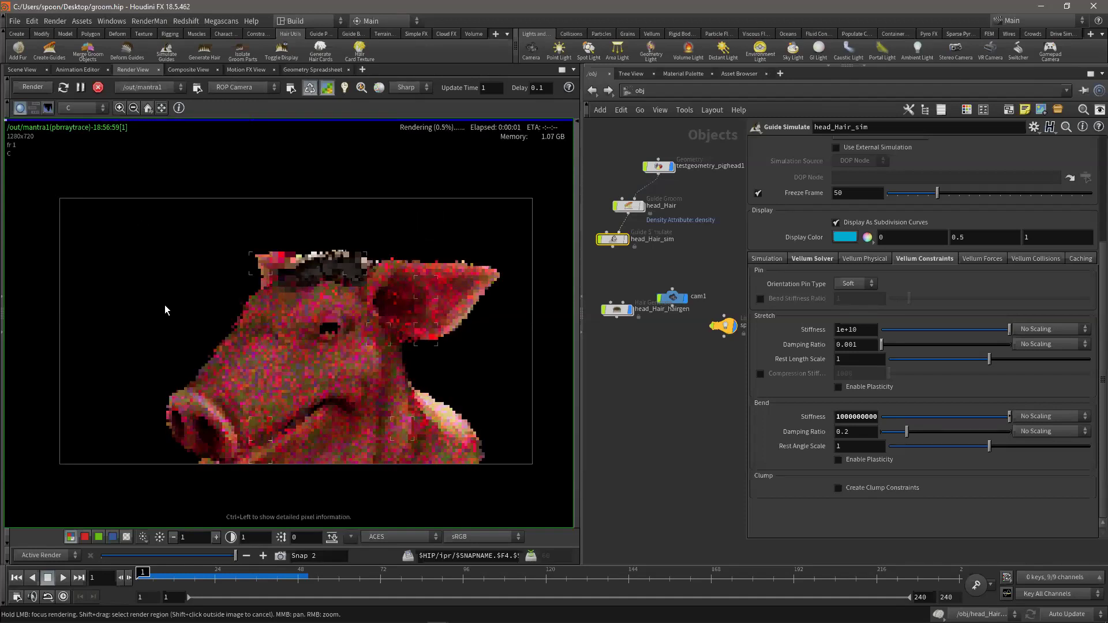